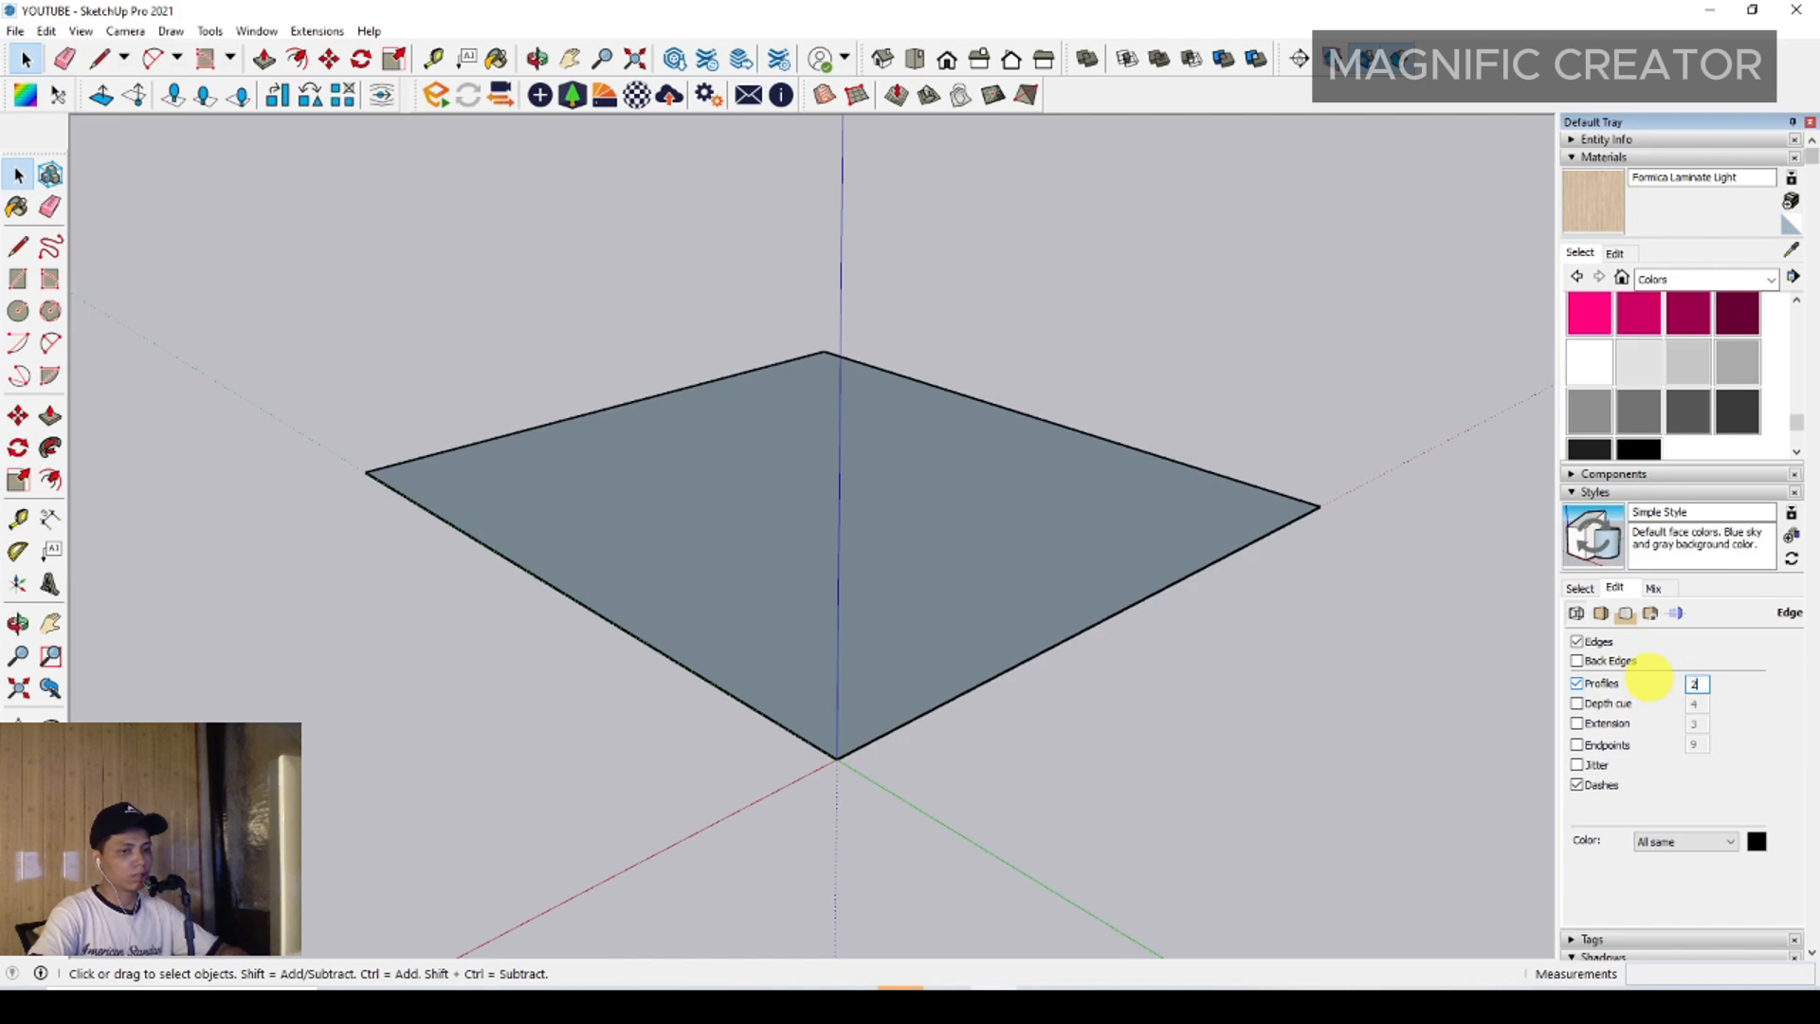
Push/Pull the flat rectangular face upward by 300 to form the base slab
scroll(800, 622, "up", 2)
middle_click_drag(800, 622, 858, 669)
left_click(761, 662)
scroll(761, 662, "up", 1)
left_click(50, 423)
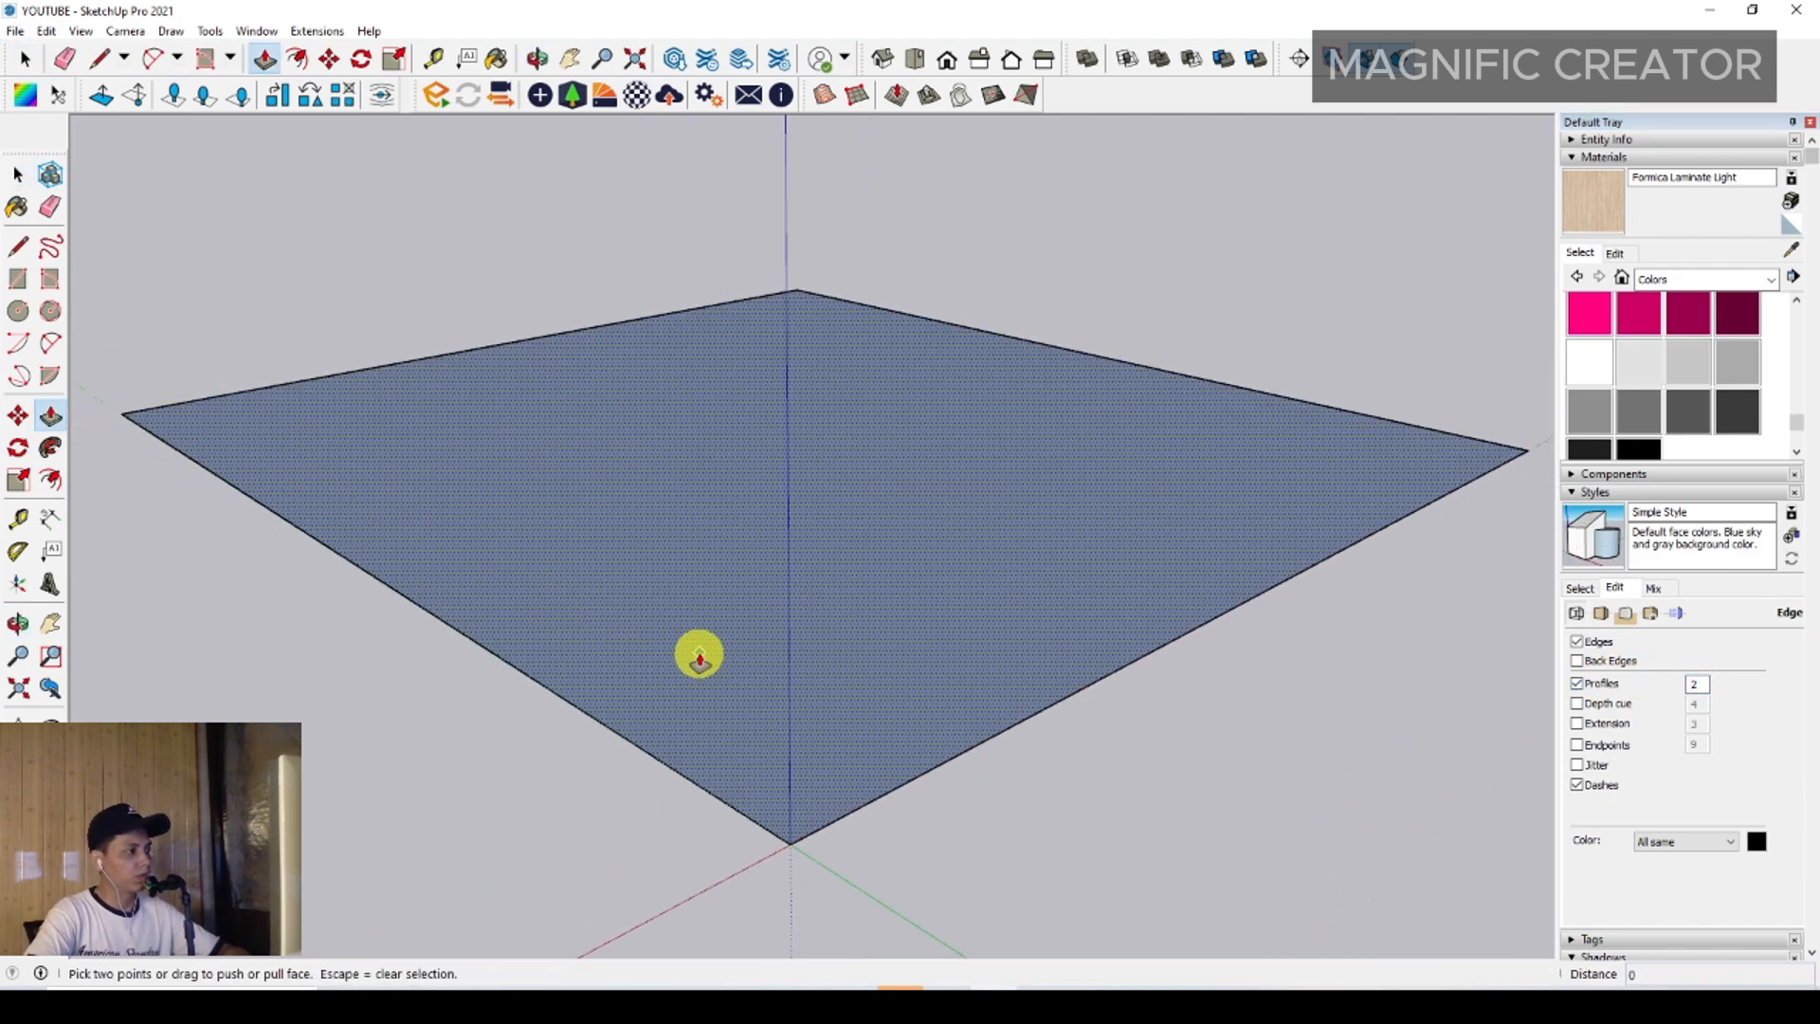
middle_click_drag(701, 654, 764, 687, "shift")
scroll(694, 538, "down", 1)
middle_click_drag(726, 606, 762, 654, "shift")
left_click(745, 618)
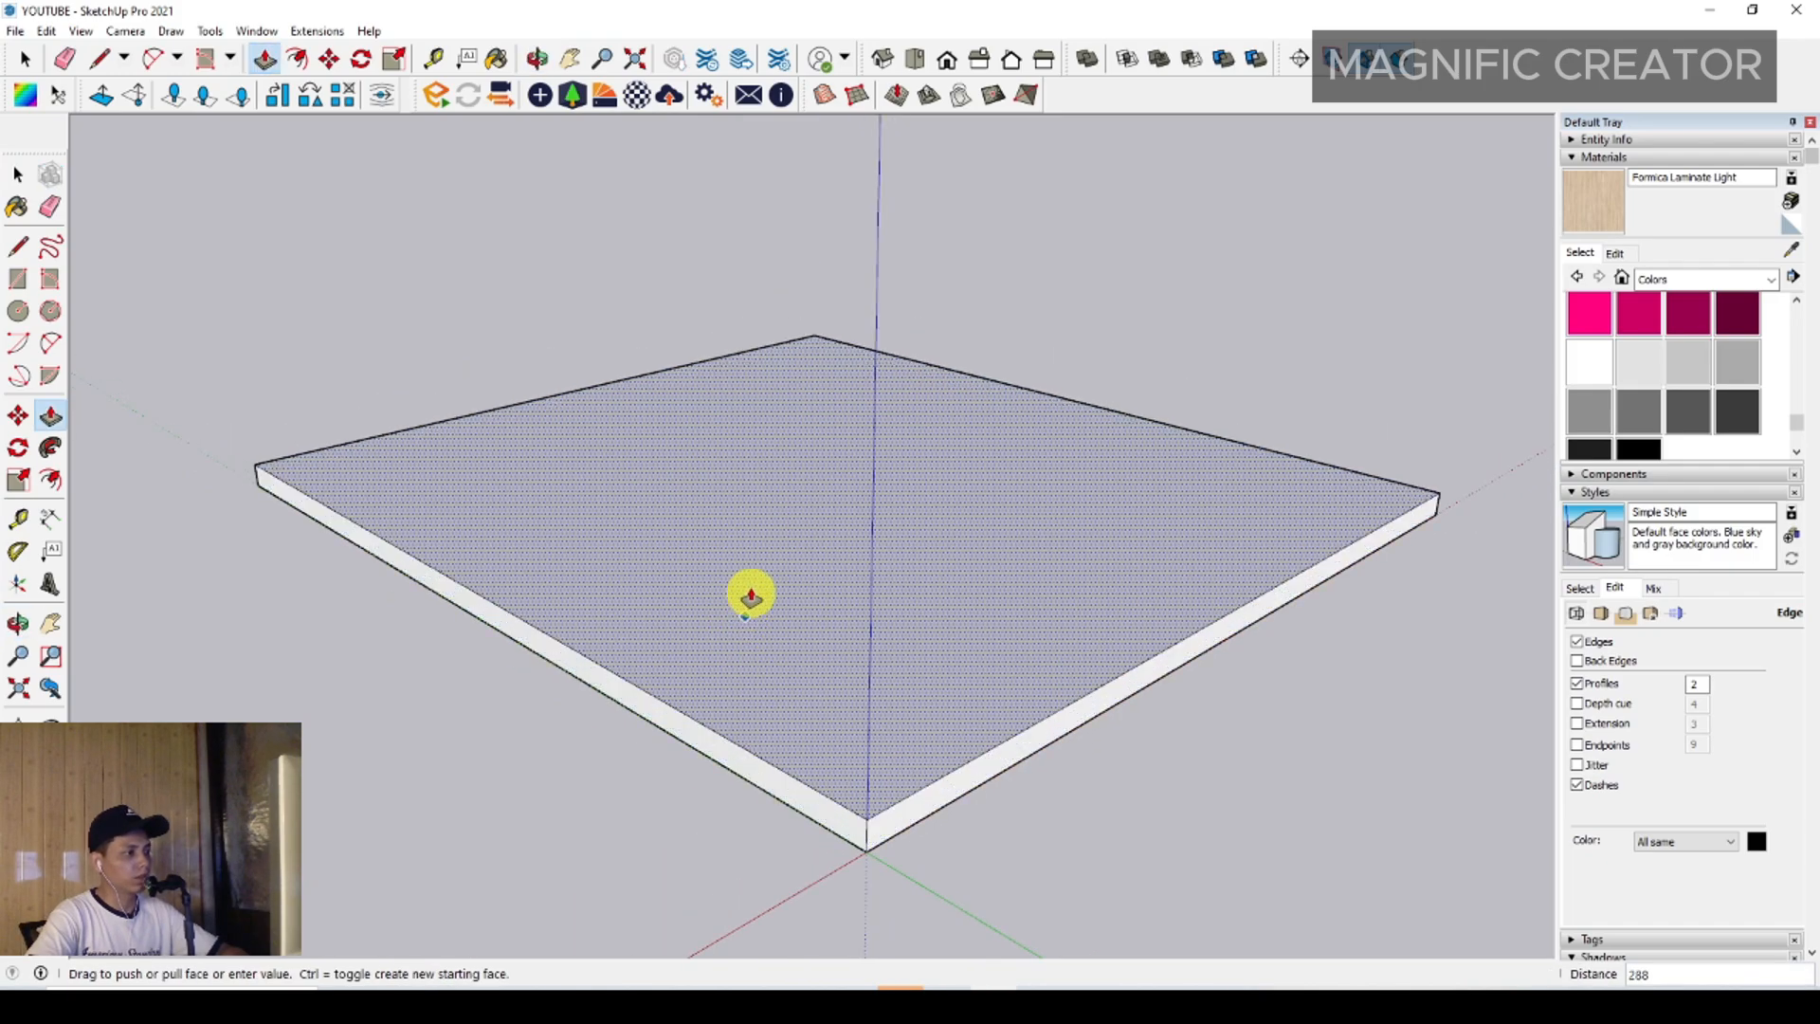
left_click(751, 595)
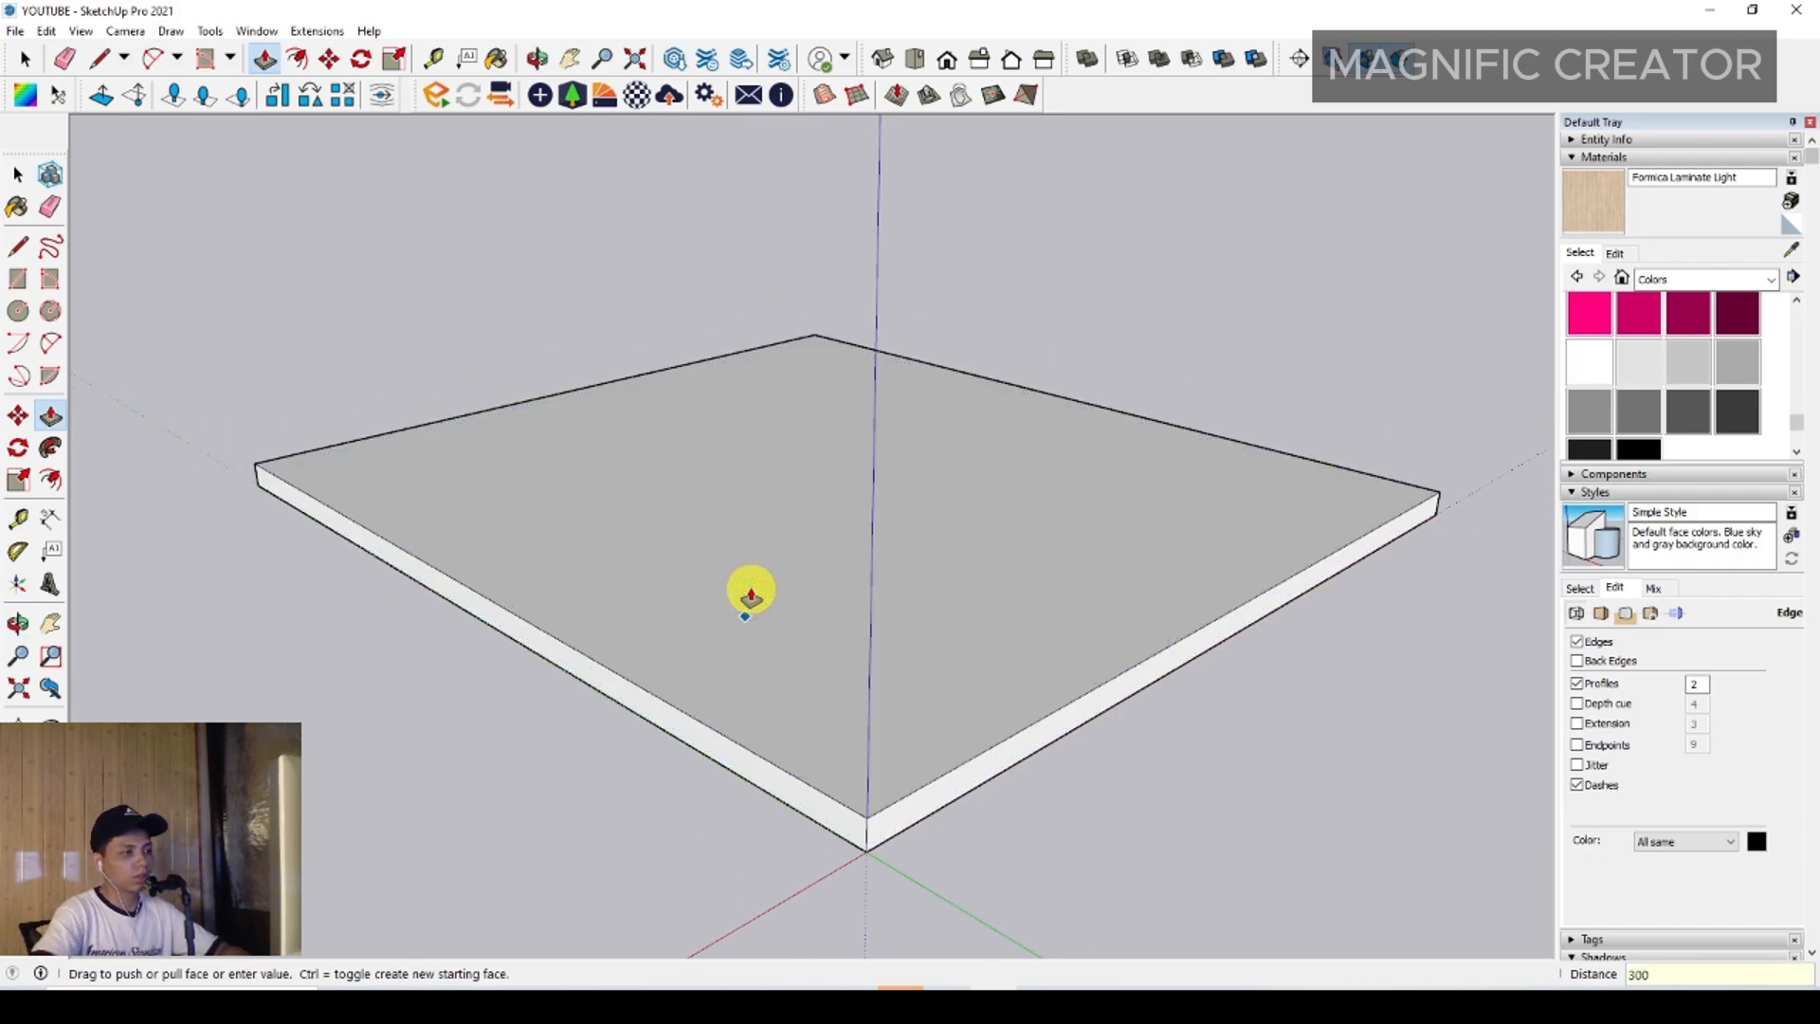
key("space")
Select the whole base slab and make it a group
triple_click(800, 532)
right_click(801, 537)
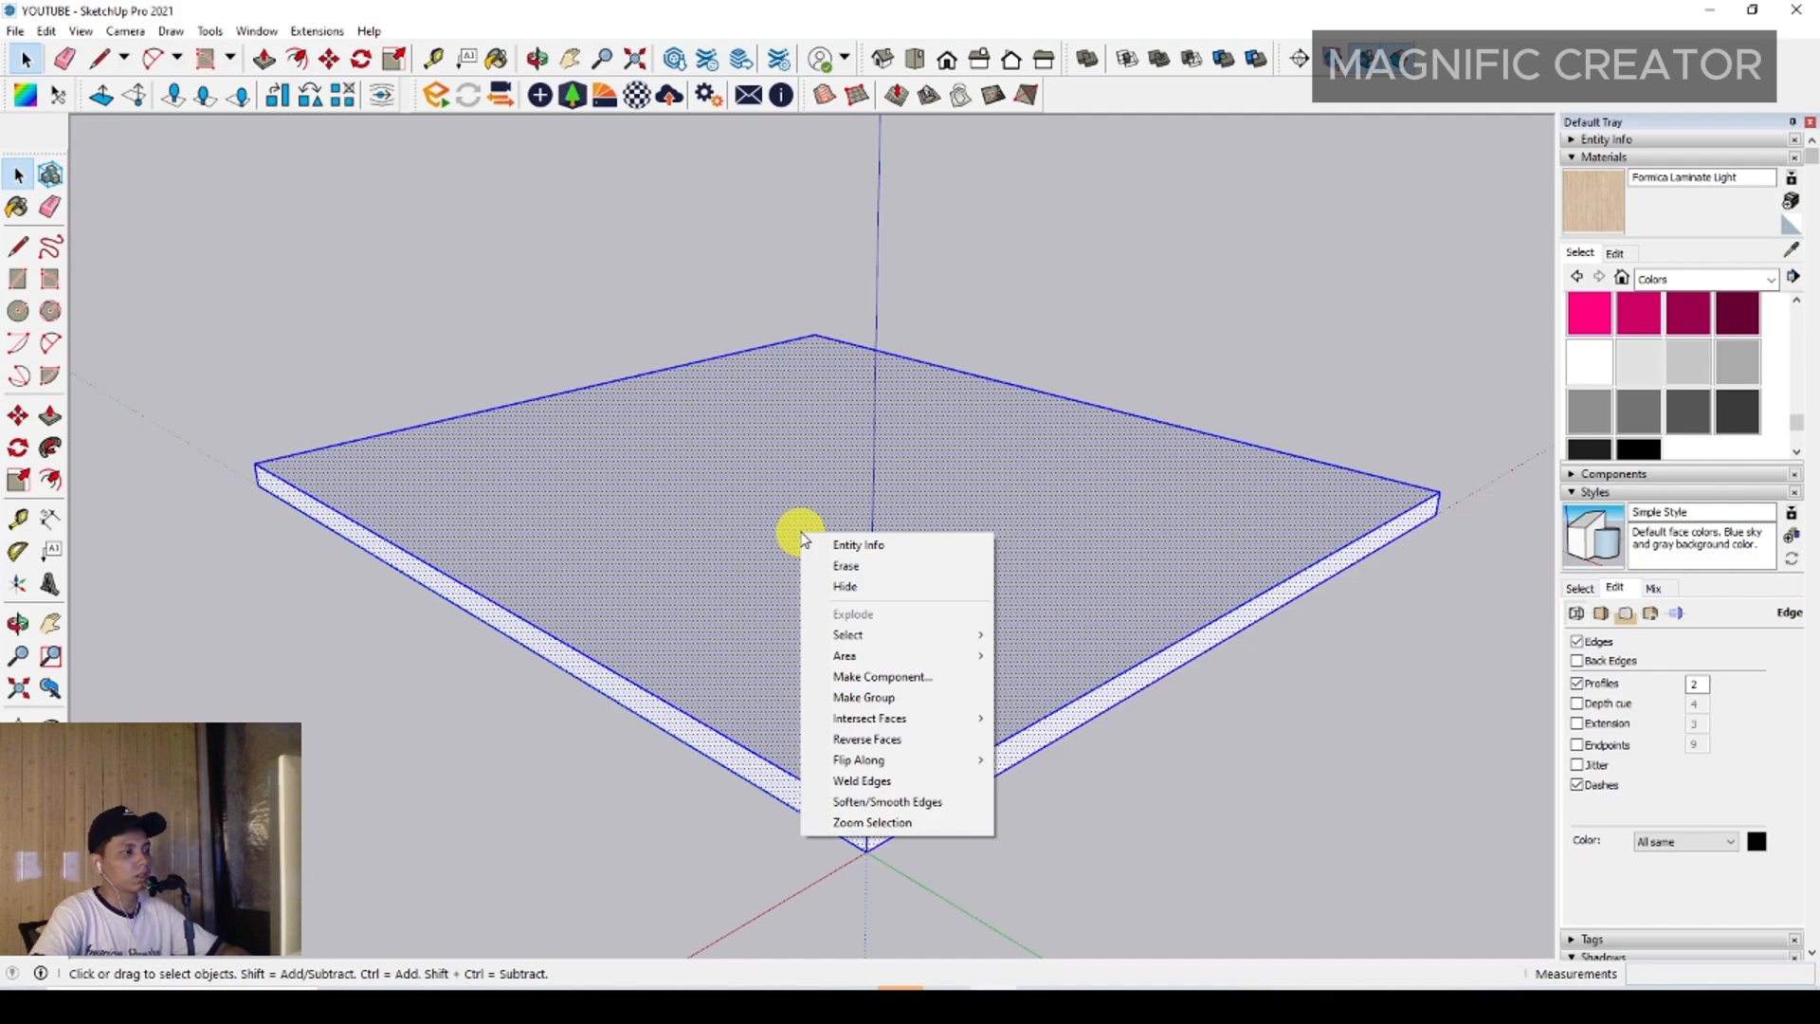
left_click(912, 698)
Draw a rectangle over the slab's top face, from the front corner to the diagonally opposite rear corner
middle_click_drag(826, 628, 387, 550)
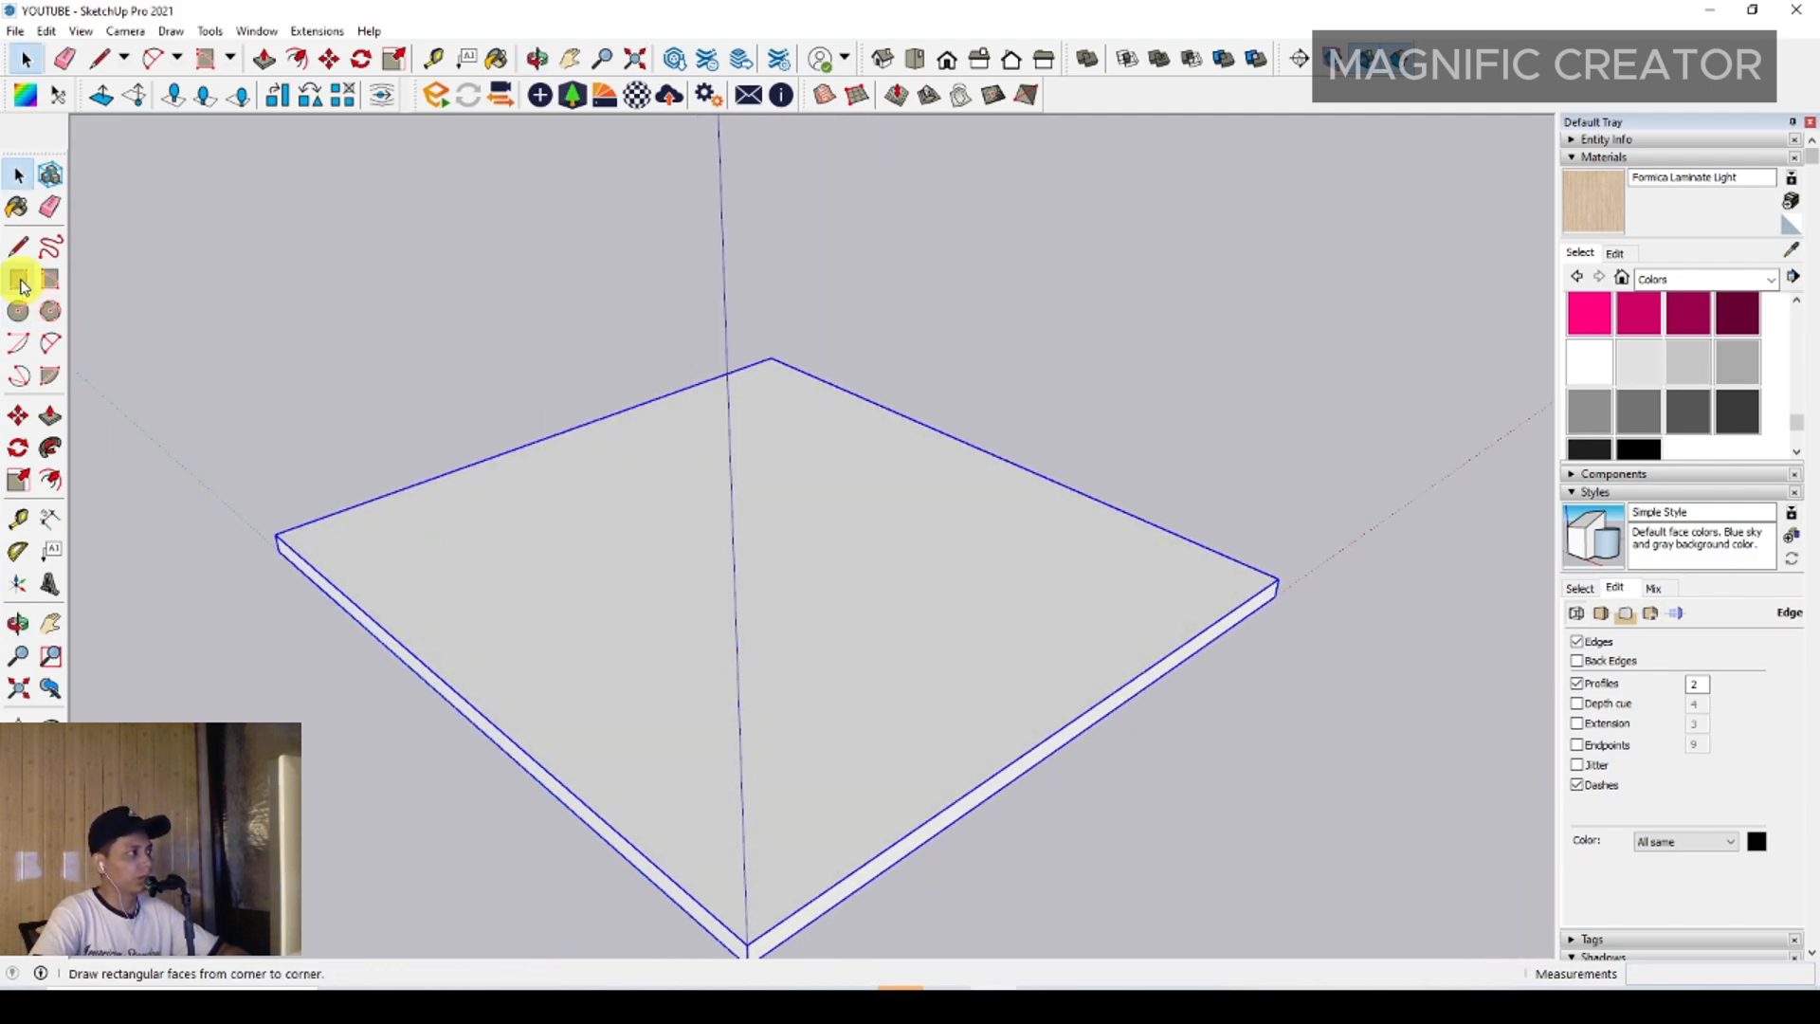
middle_click_drag(480, 602, 739, 543)
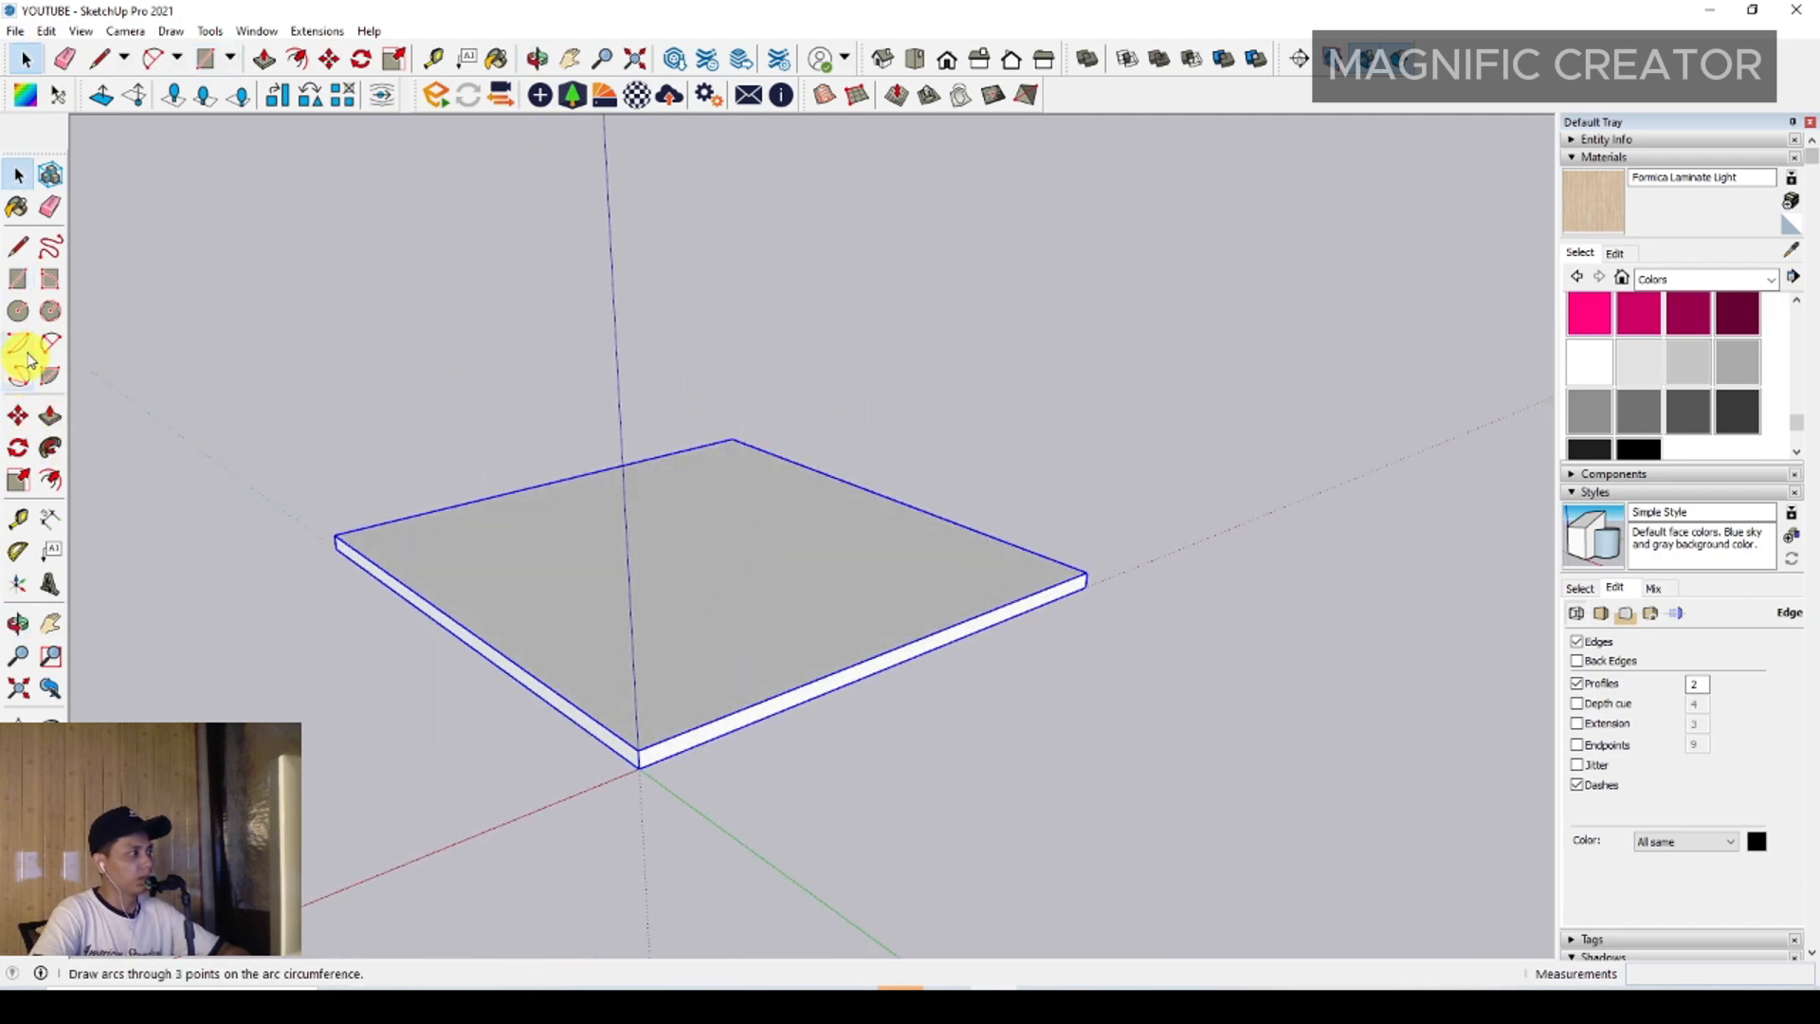
left_click(18, 281)
left_click(642, 749)
middle_click_drag(642, 749, 716, 830)
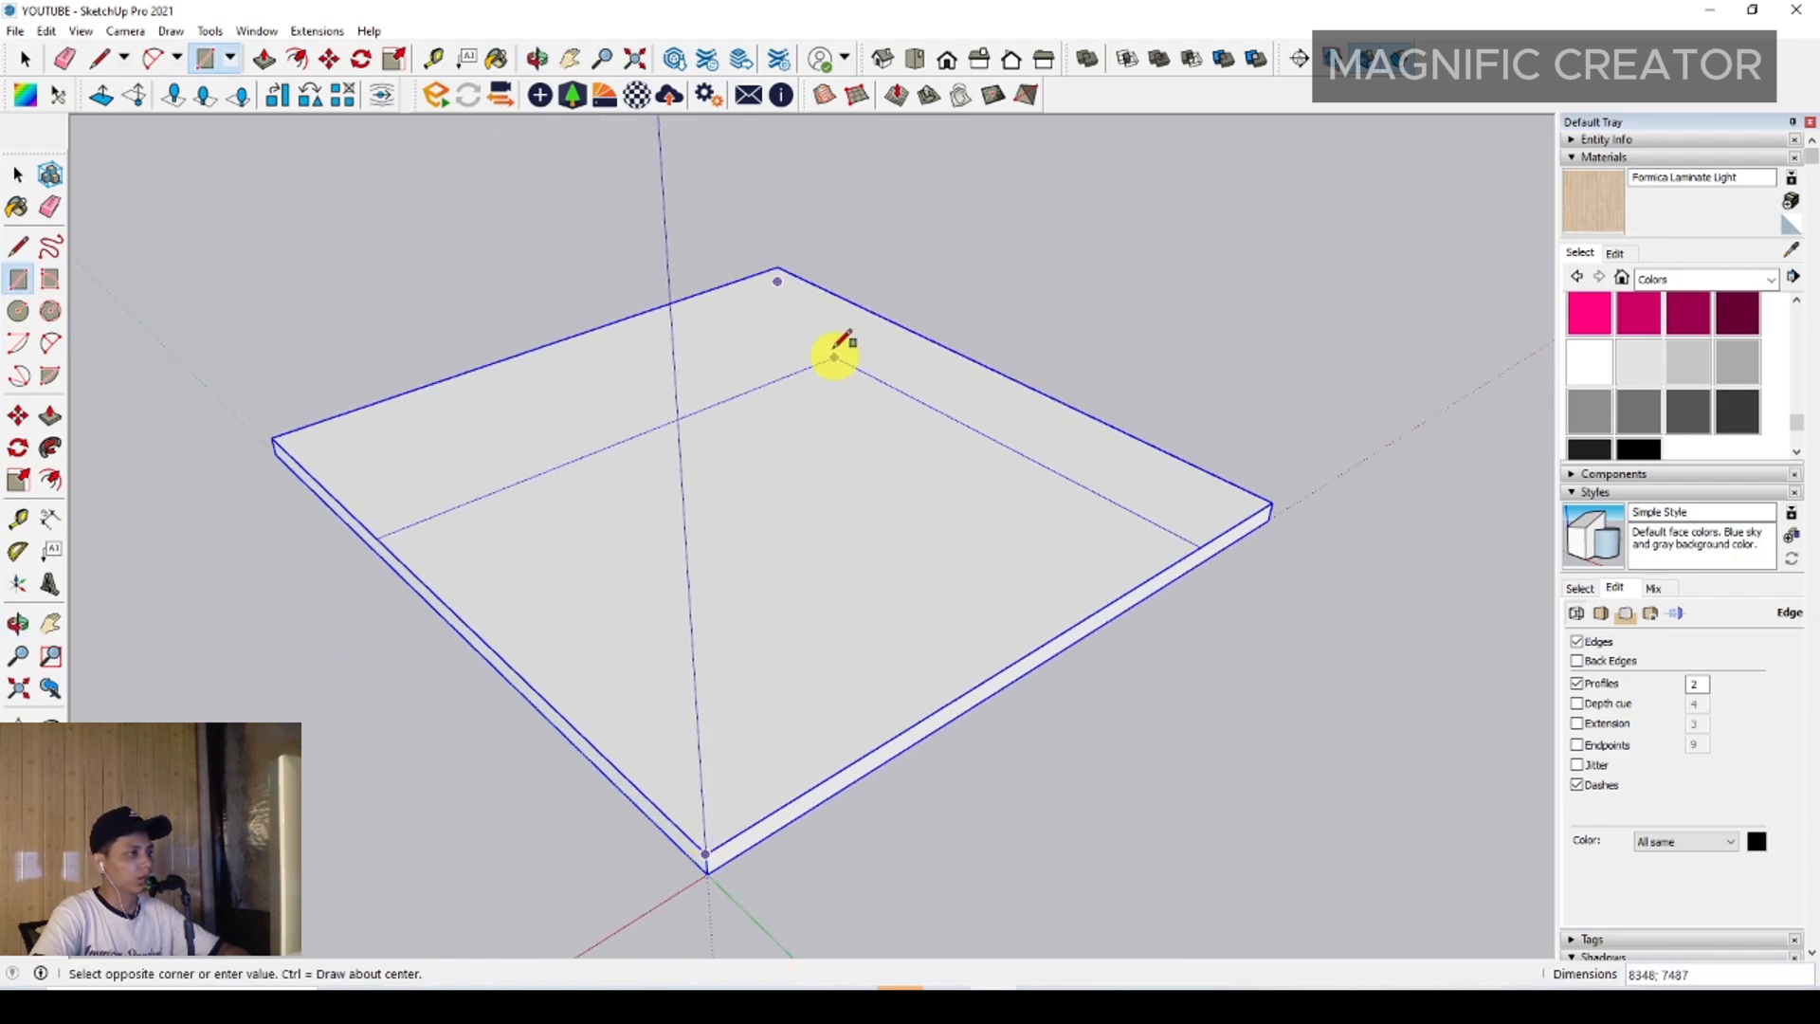
left_click(781, 268)
key("space")
Push/Pull the new rectangle on top of the slab up by 3500 to form the ground-floor volume
scroll(747, 560, "down", 2)
middle_click_drag(747, 561, 747, 496)
left_click(747, 496)
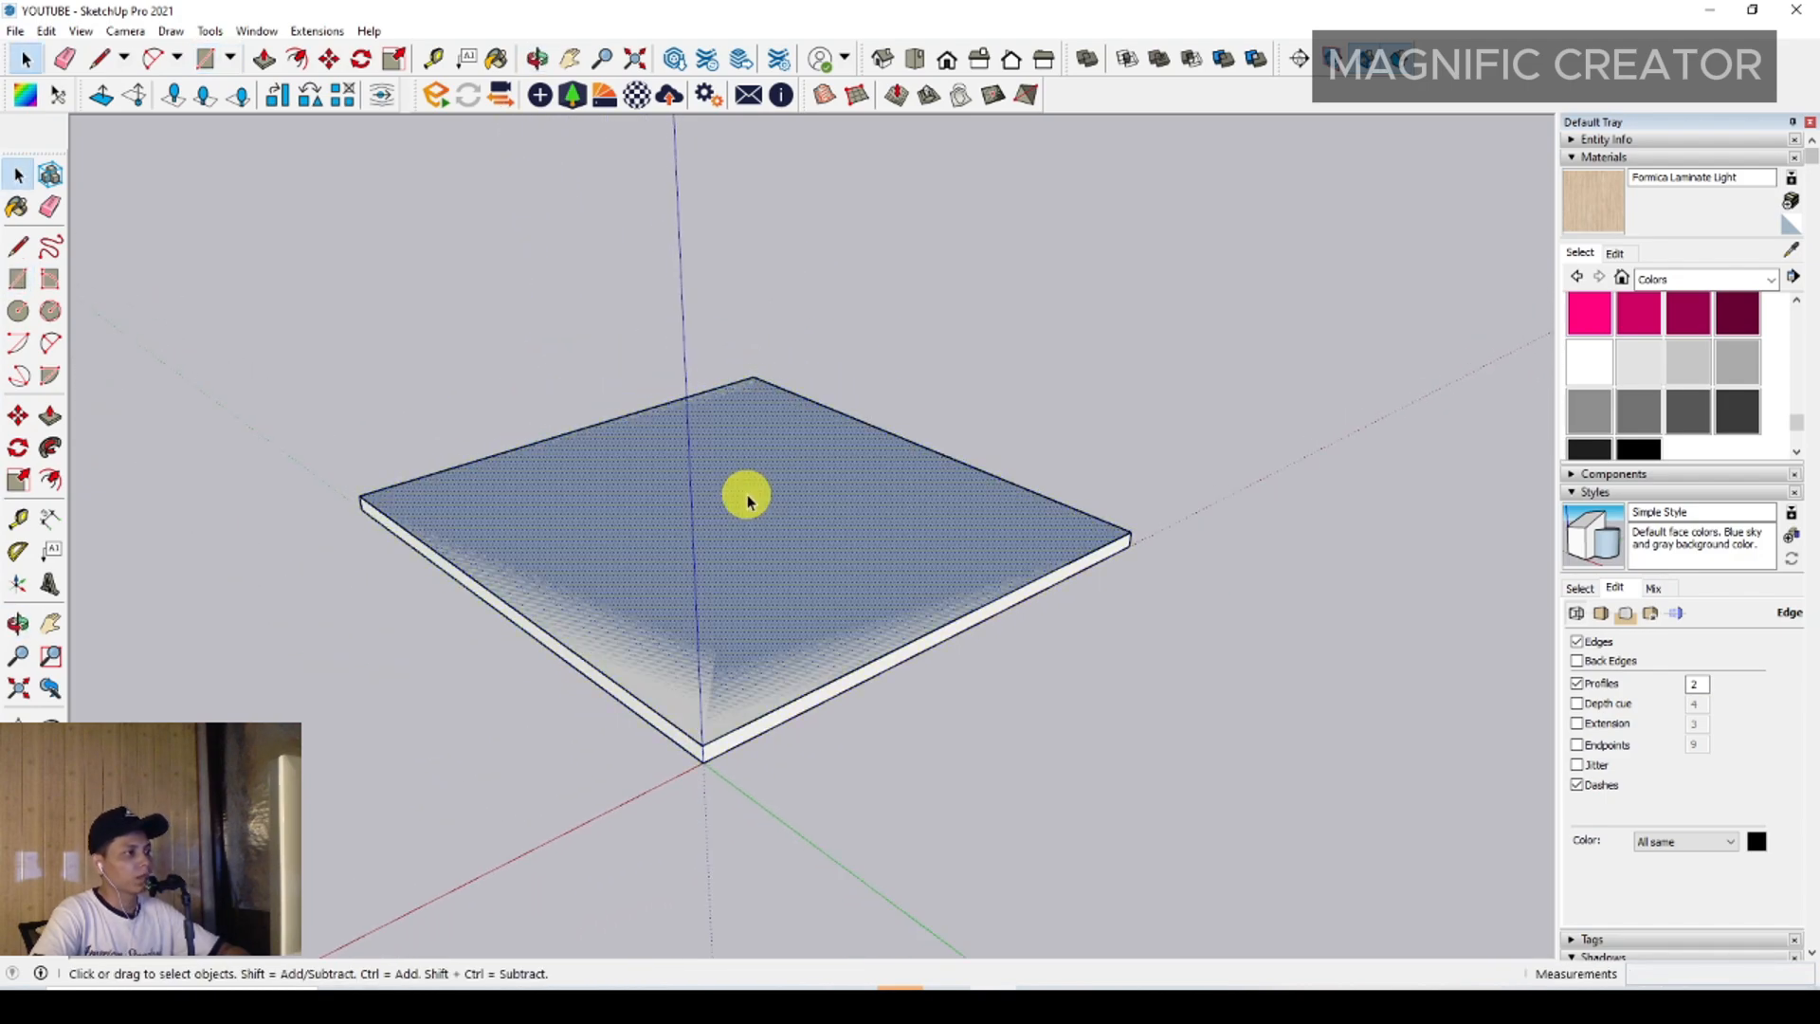
left_click(50, 417)
left_click(865, 550)
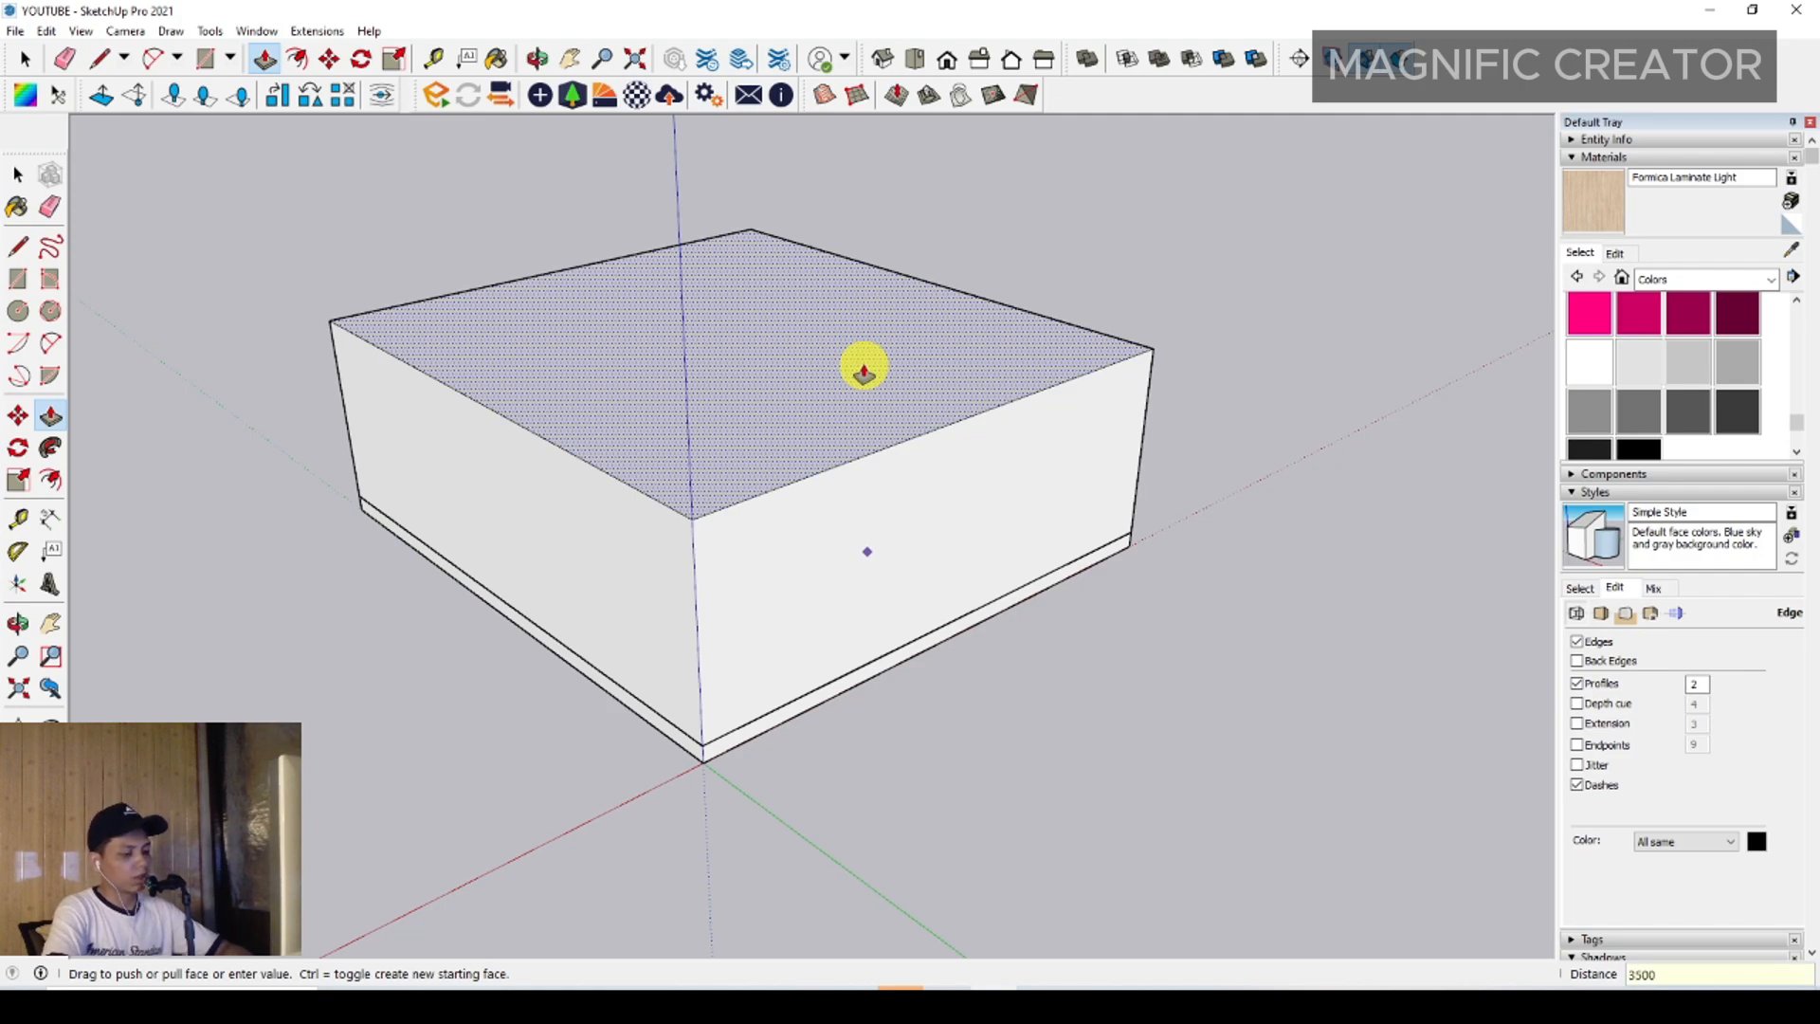
key("space")
Push the ground-floor volume's side face inward by 5000, to the midpoint of the slab's front edge
middle_click_drag(849, 547, 669, 570)
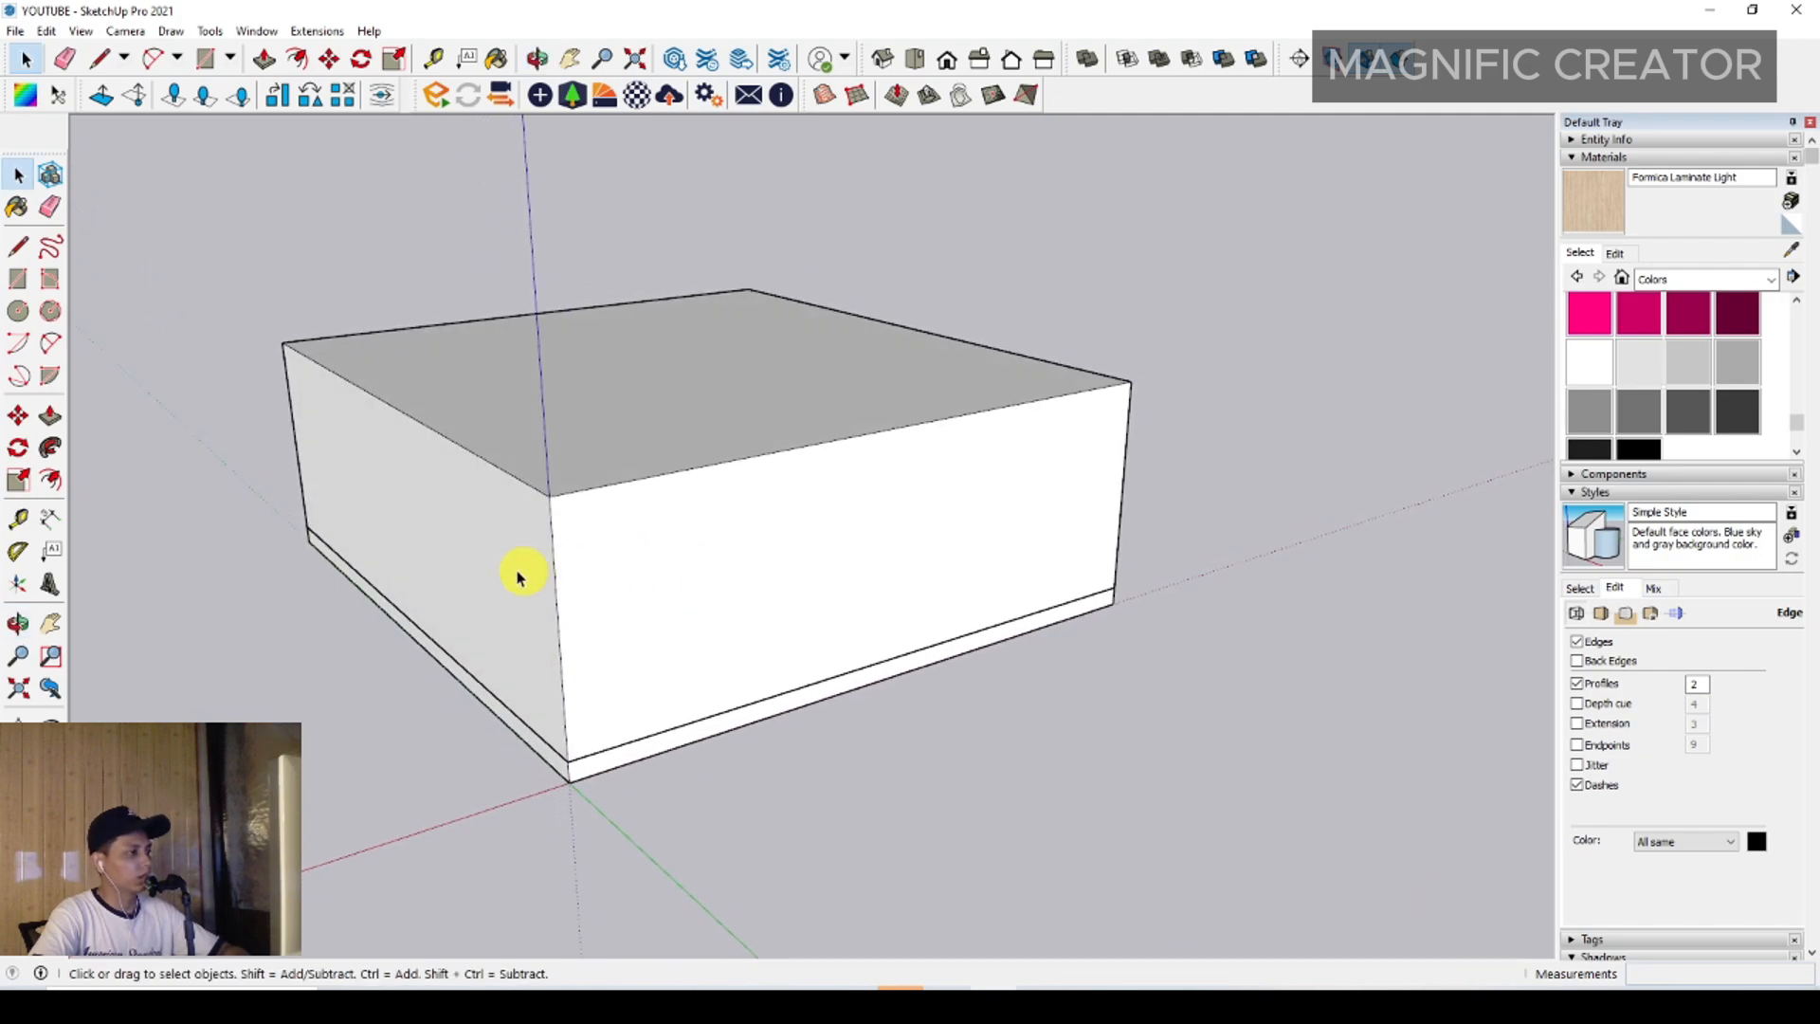
left_click(496, 532)
left_click(51, 415)
left_click_drag(510, 543, 874, 669)
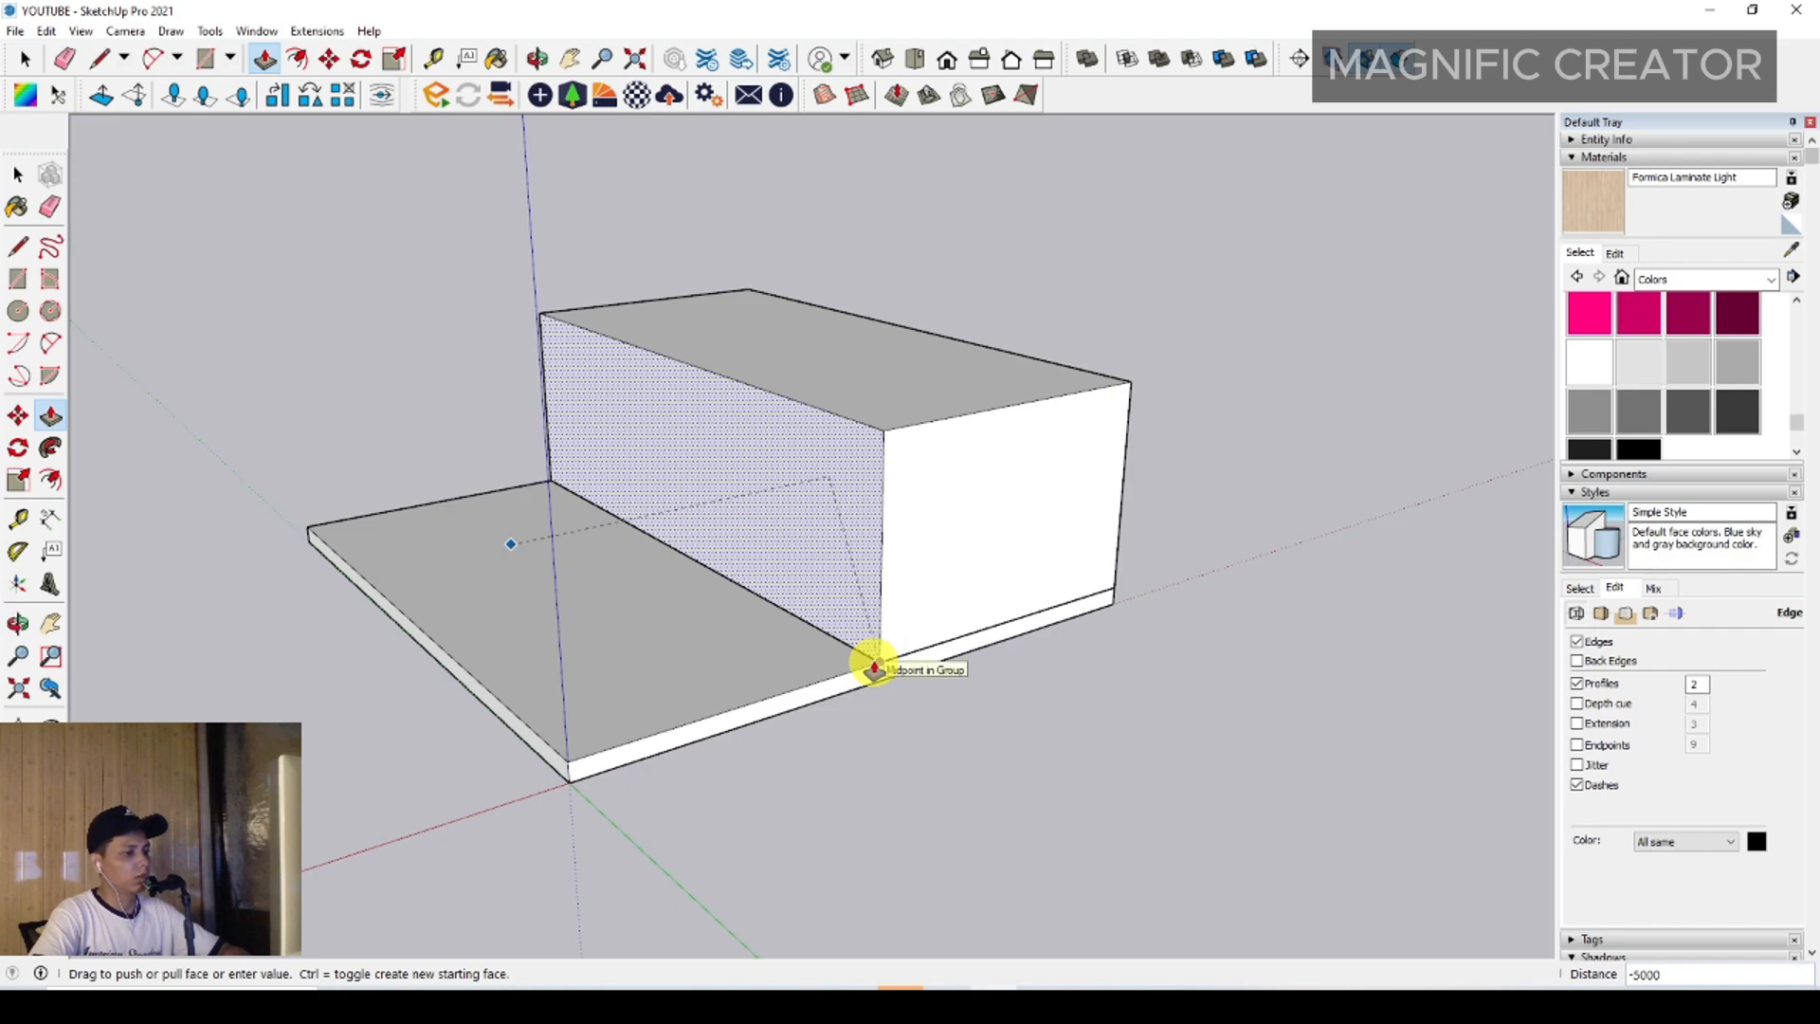
middle_click_drag(862, 645, 821, 559)
key("space")
Offset the outline of the ground-floor volume's top face inward to mark the wall thickness
left_click(839, 526)
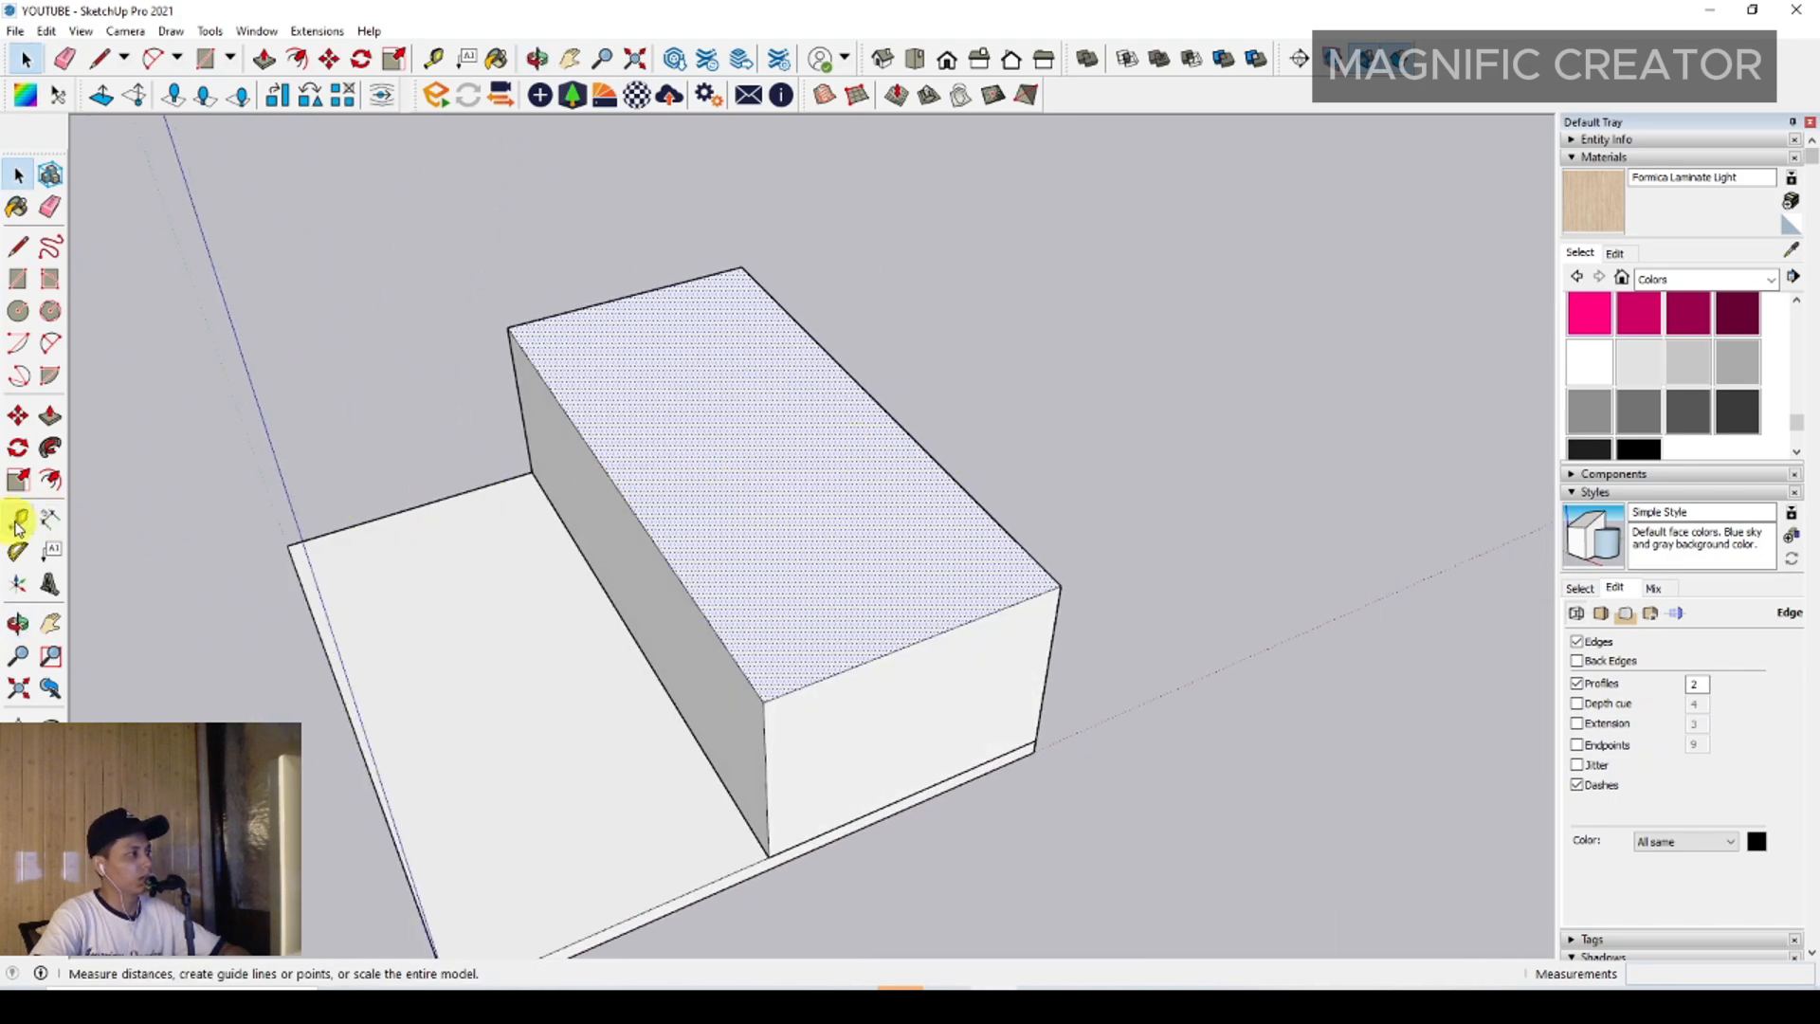
left_click(51, 482)
scroll(772, 517, "up", 2)
middle_click_drag(926, 588, 933, 513)
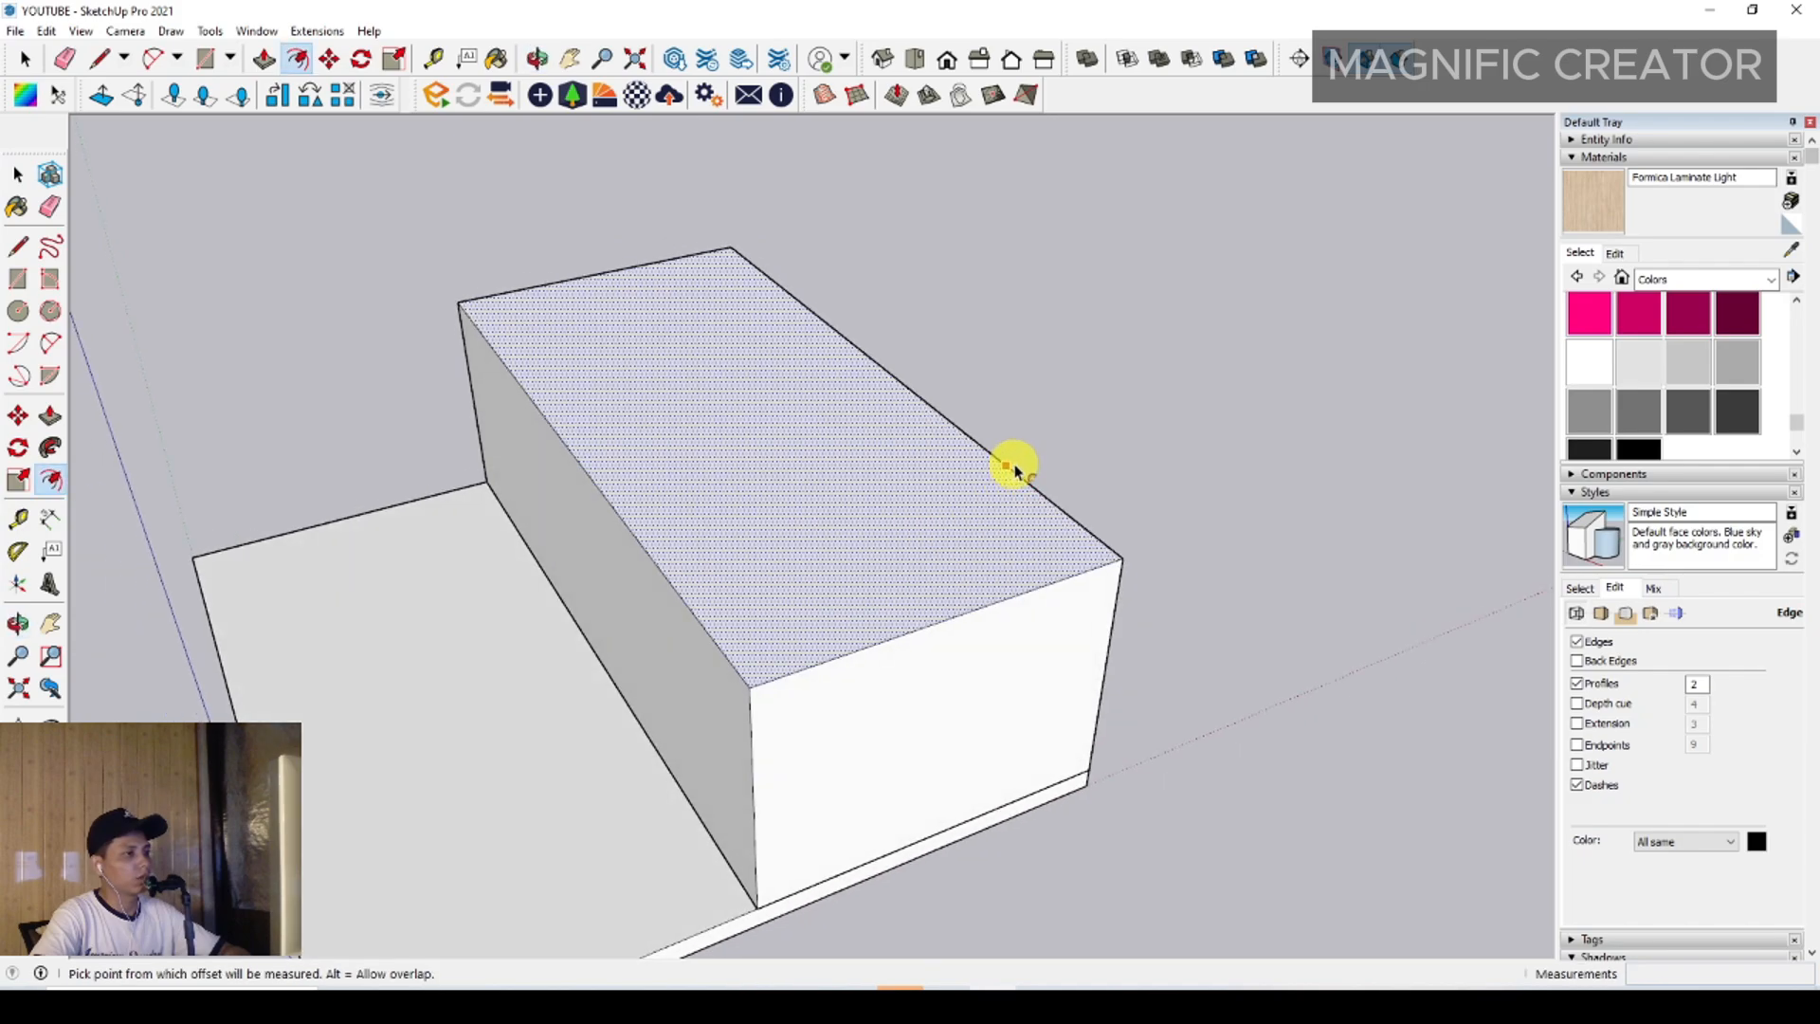
left_click(1015, 466)
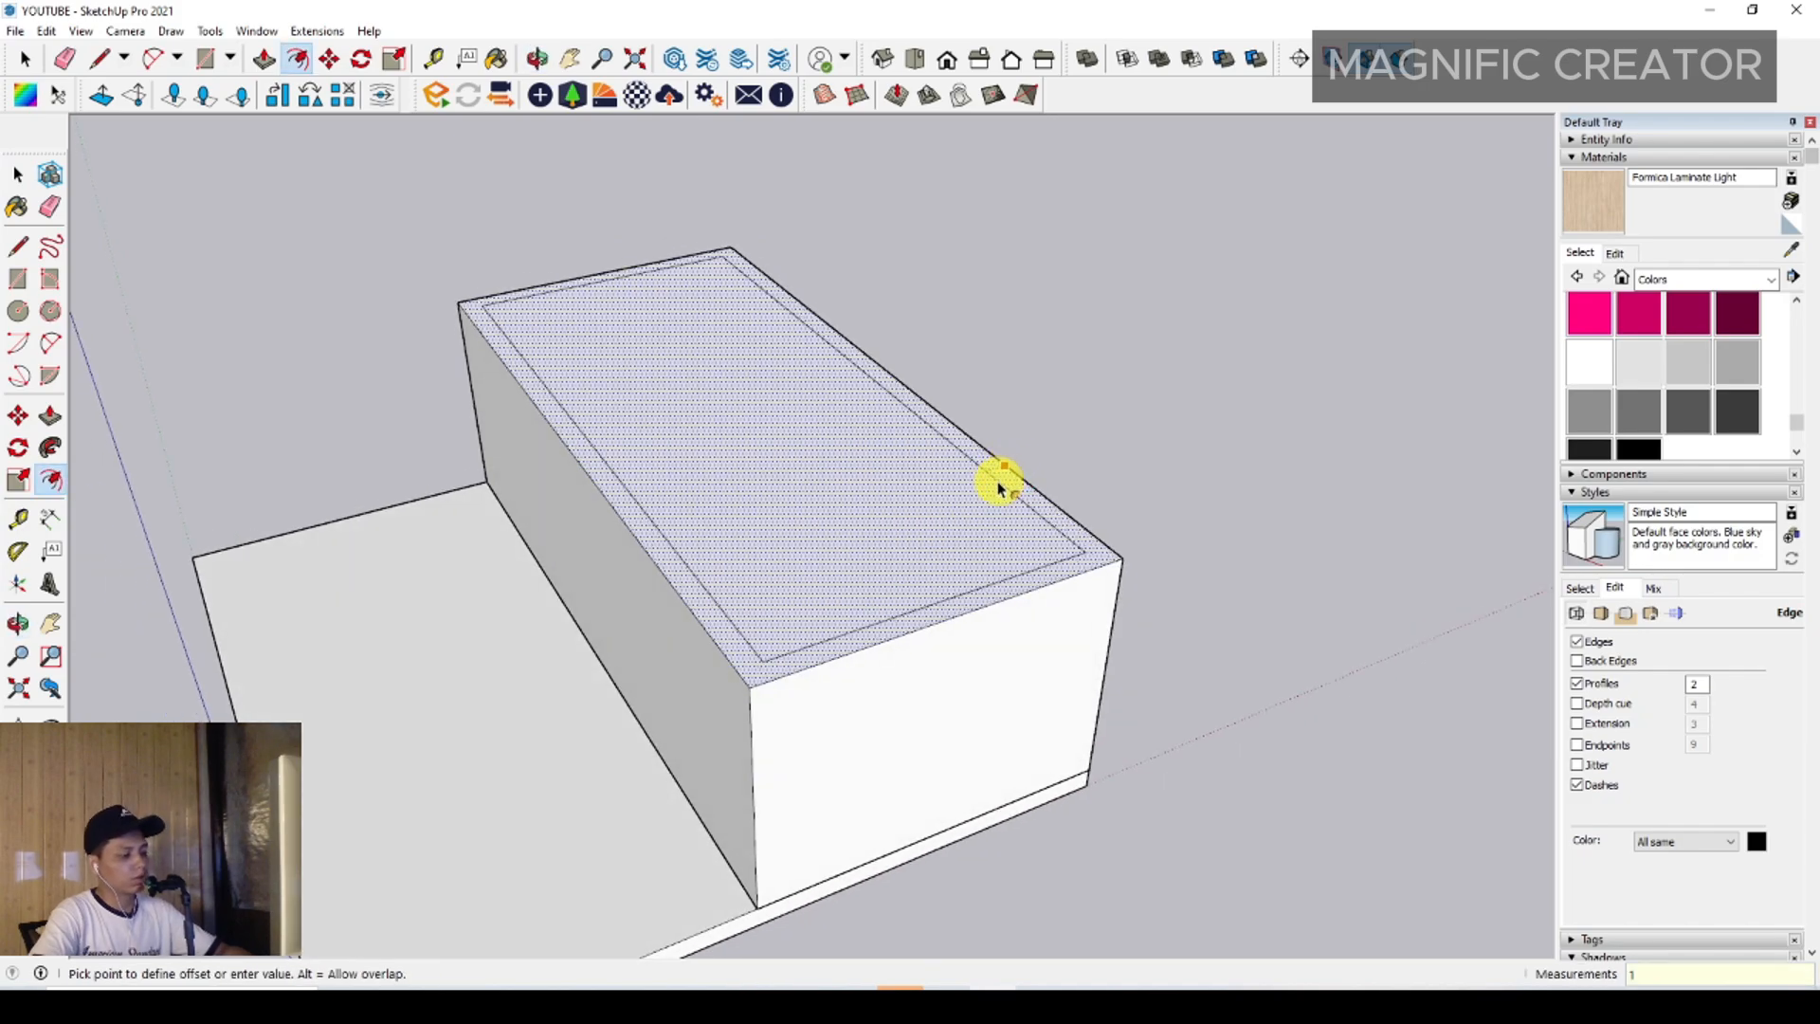
key("Return")
key("space")
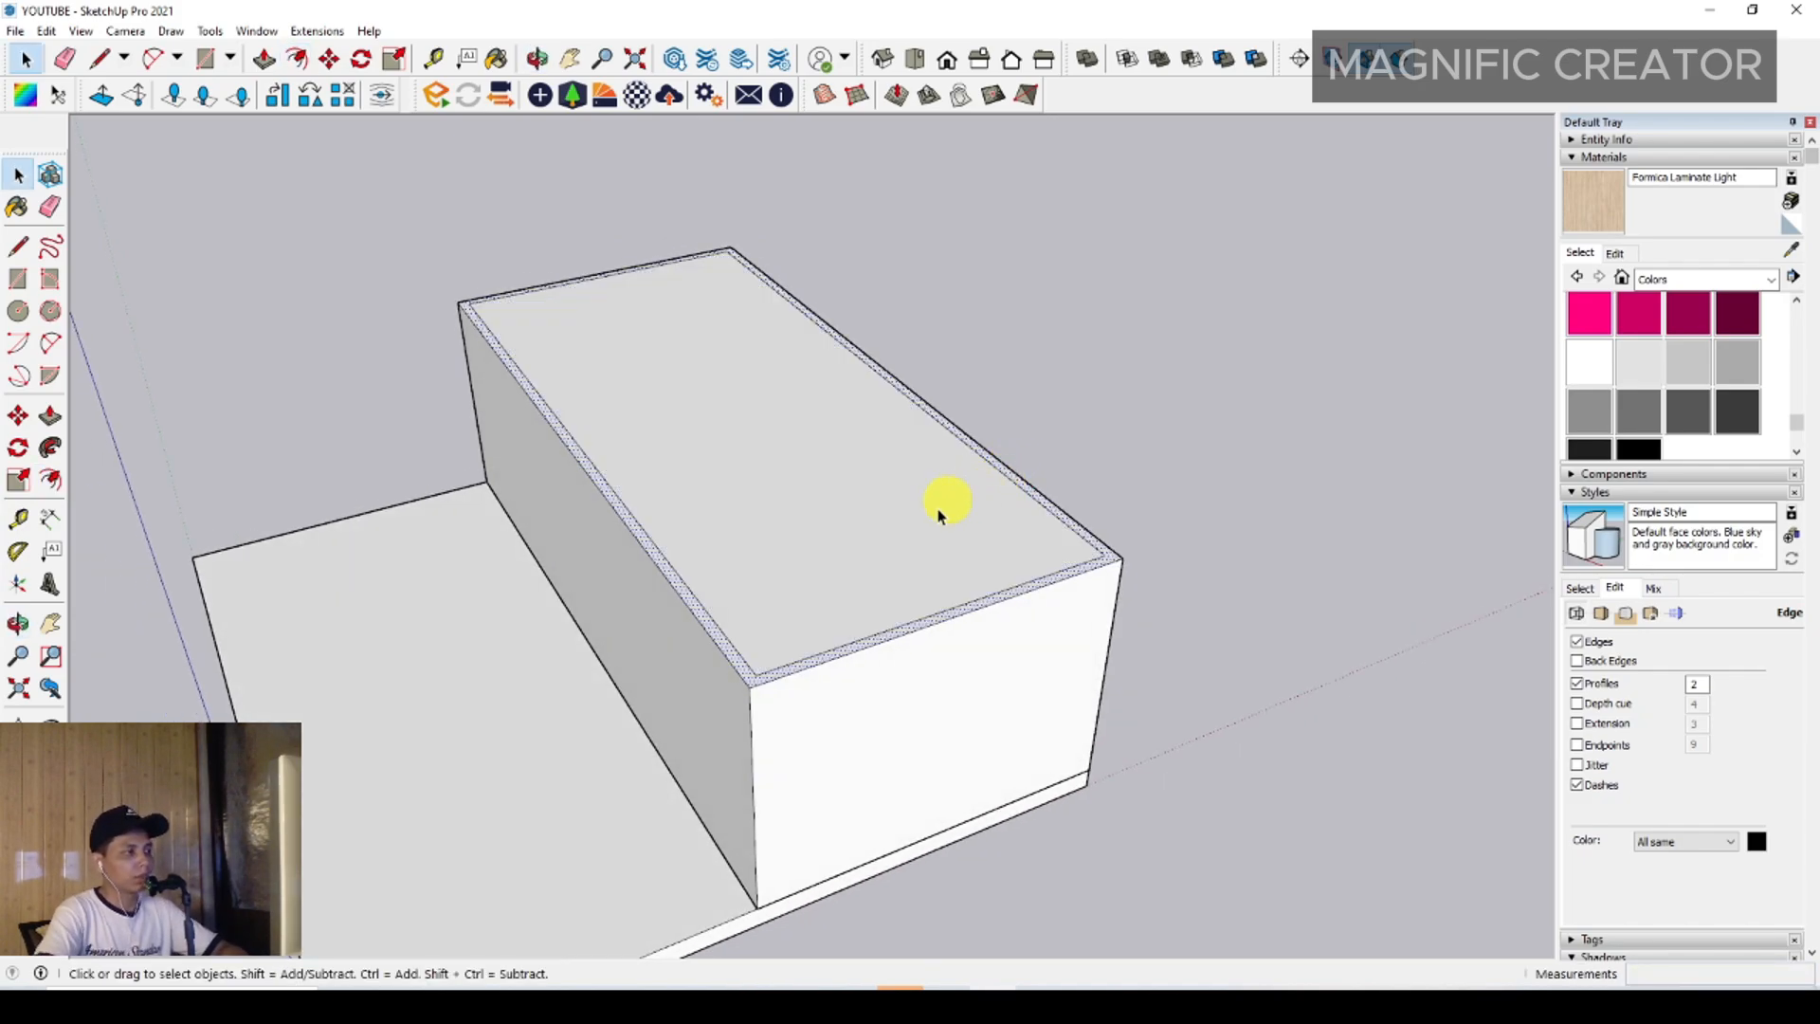
Push the inner top face down to the base slab to hollow out the ground-floor walls
left_click(738, 452)
left_click(51, 417)
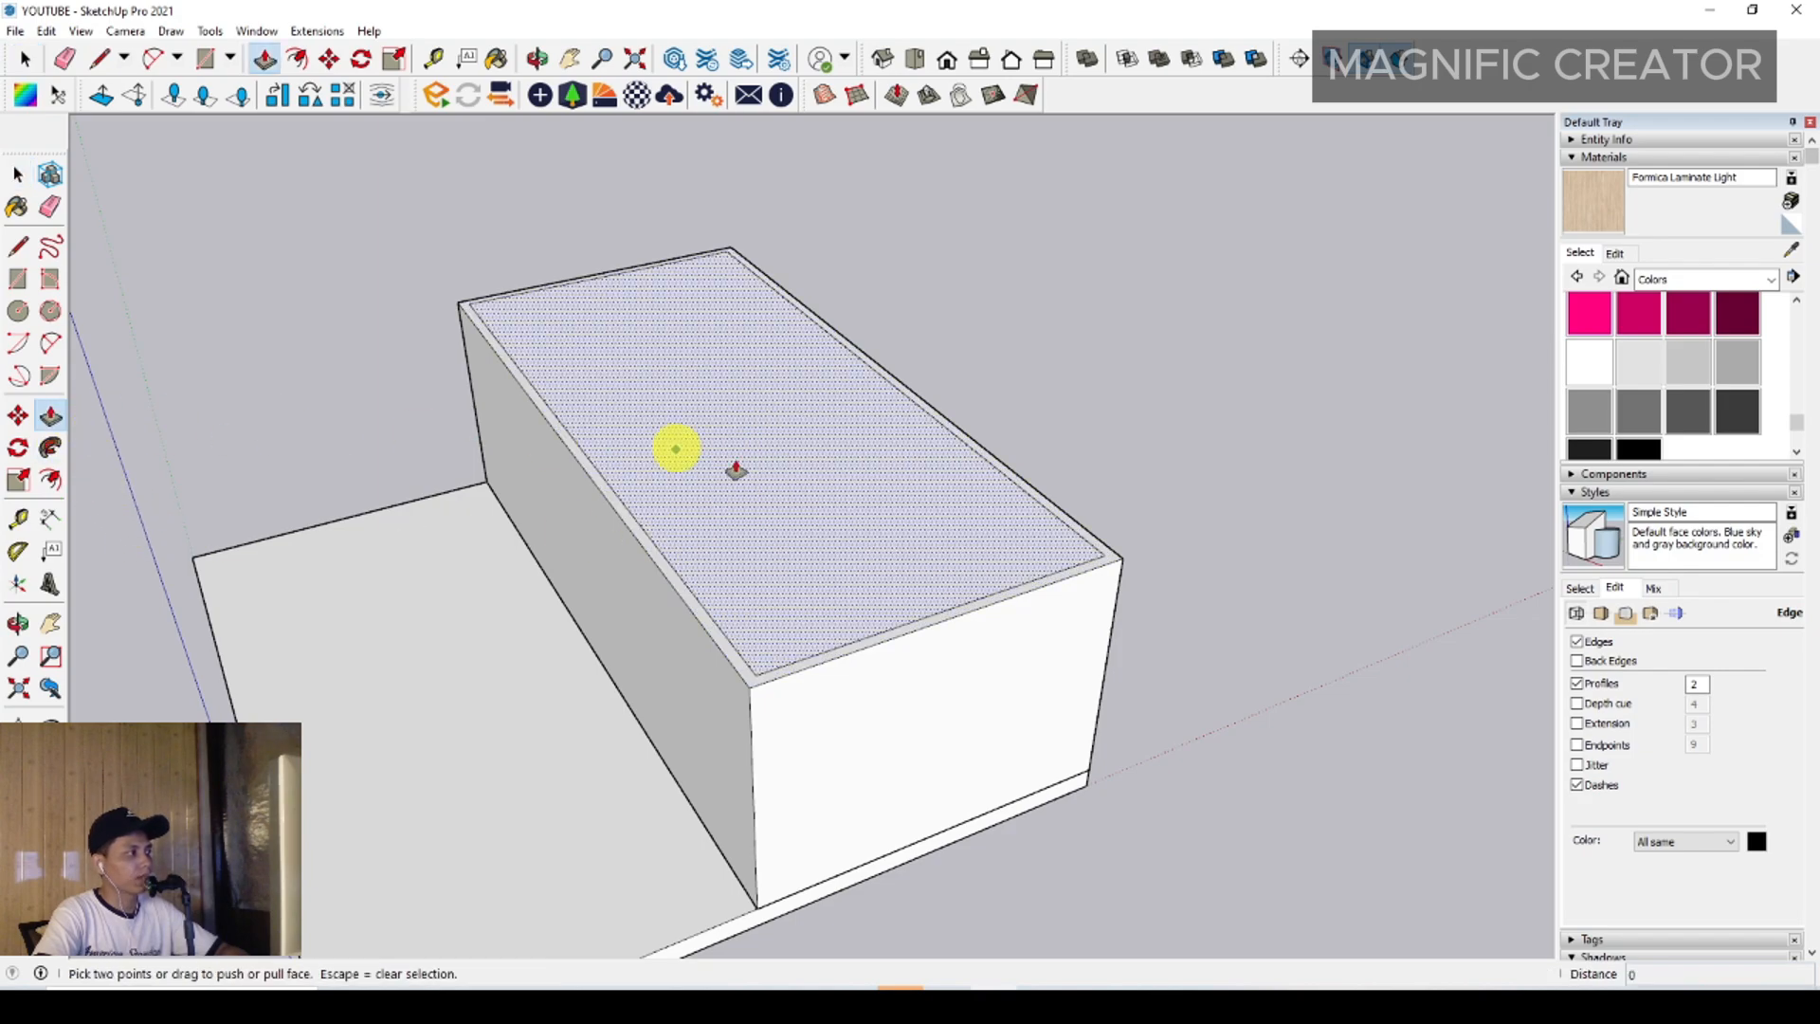
left_click(678, 451)
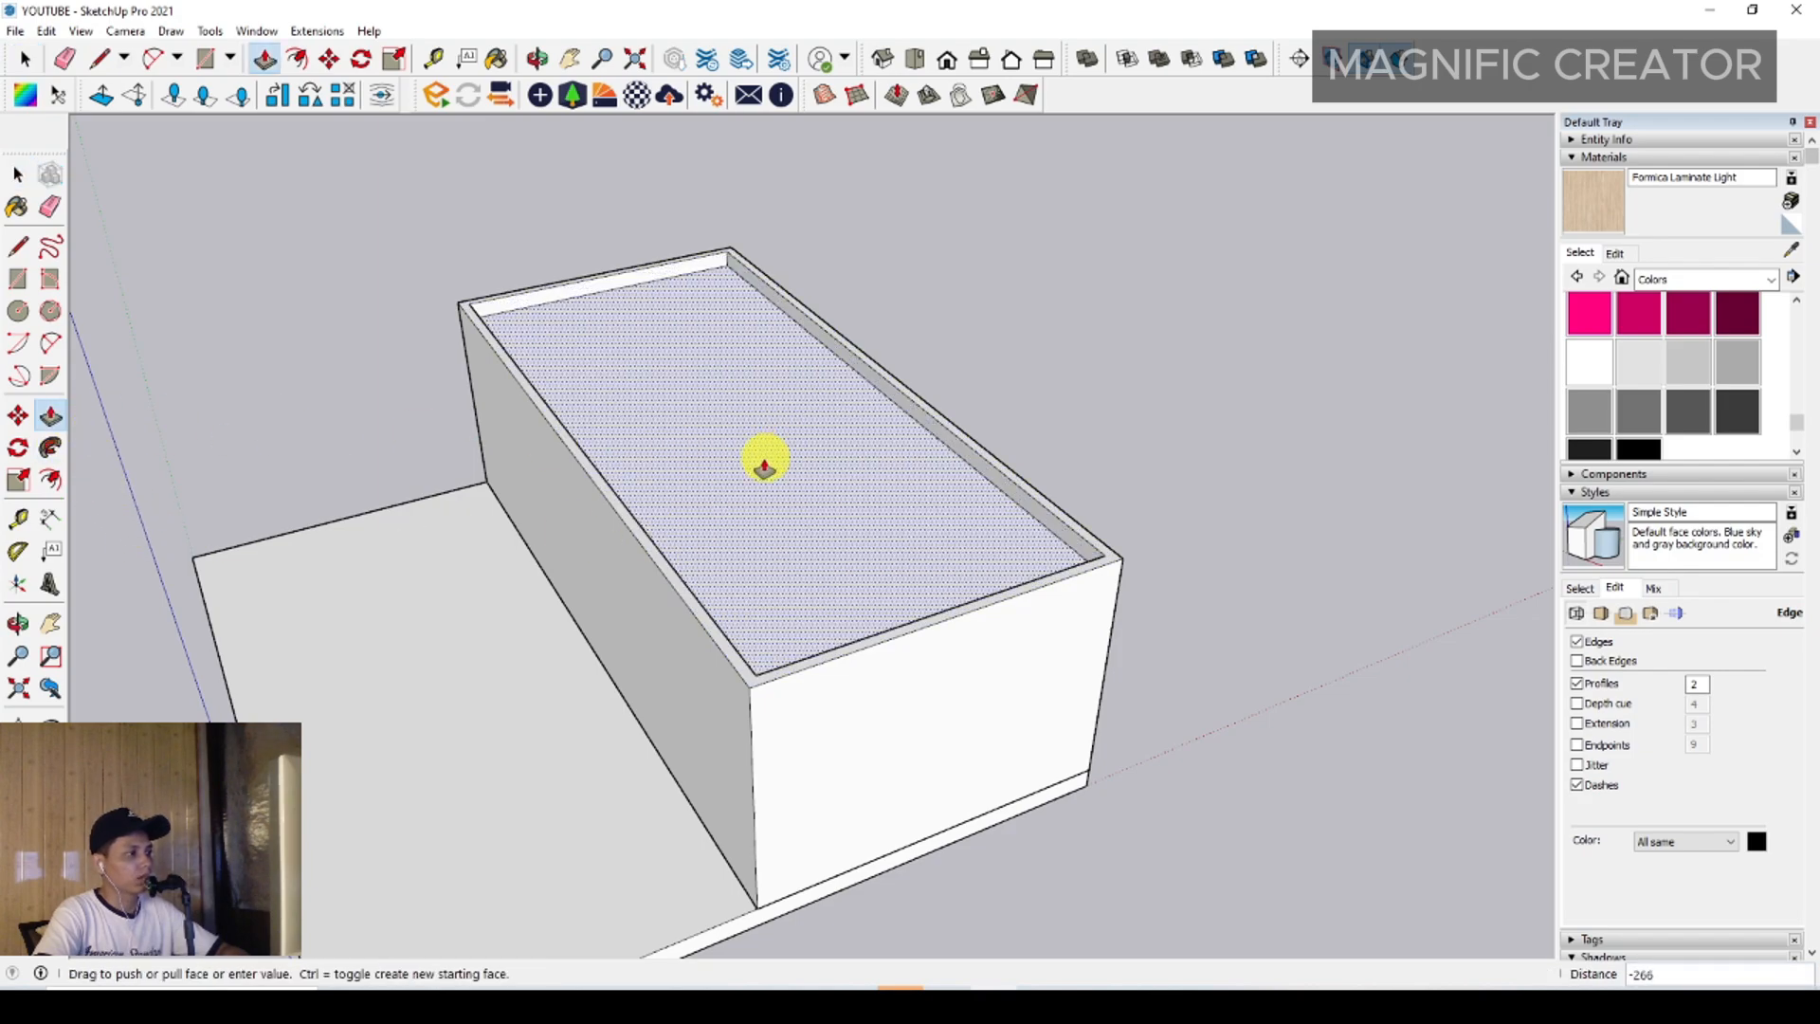
left_click(594, 725)
key("space")
Select the entire hollow ground-floor wall shell and make it a group
middle_click_drag(642, 594, 910, 480)
triple_click(910, 479)
right_click(913, 483)
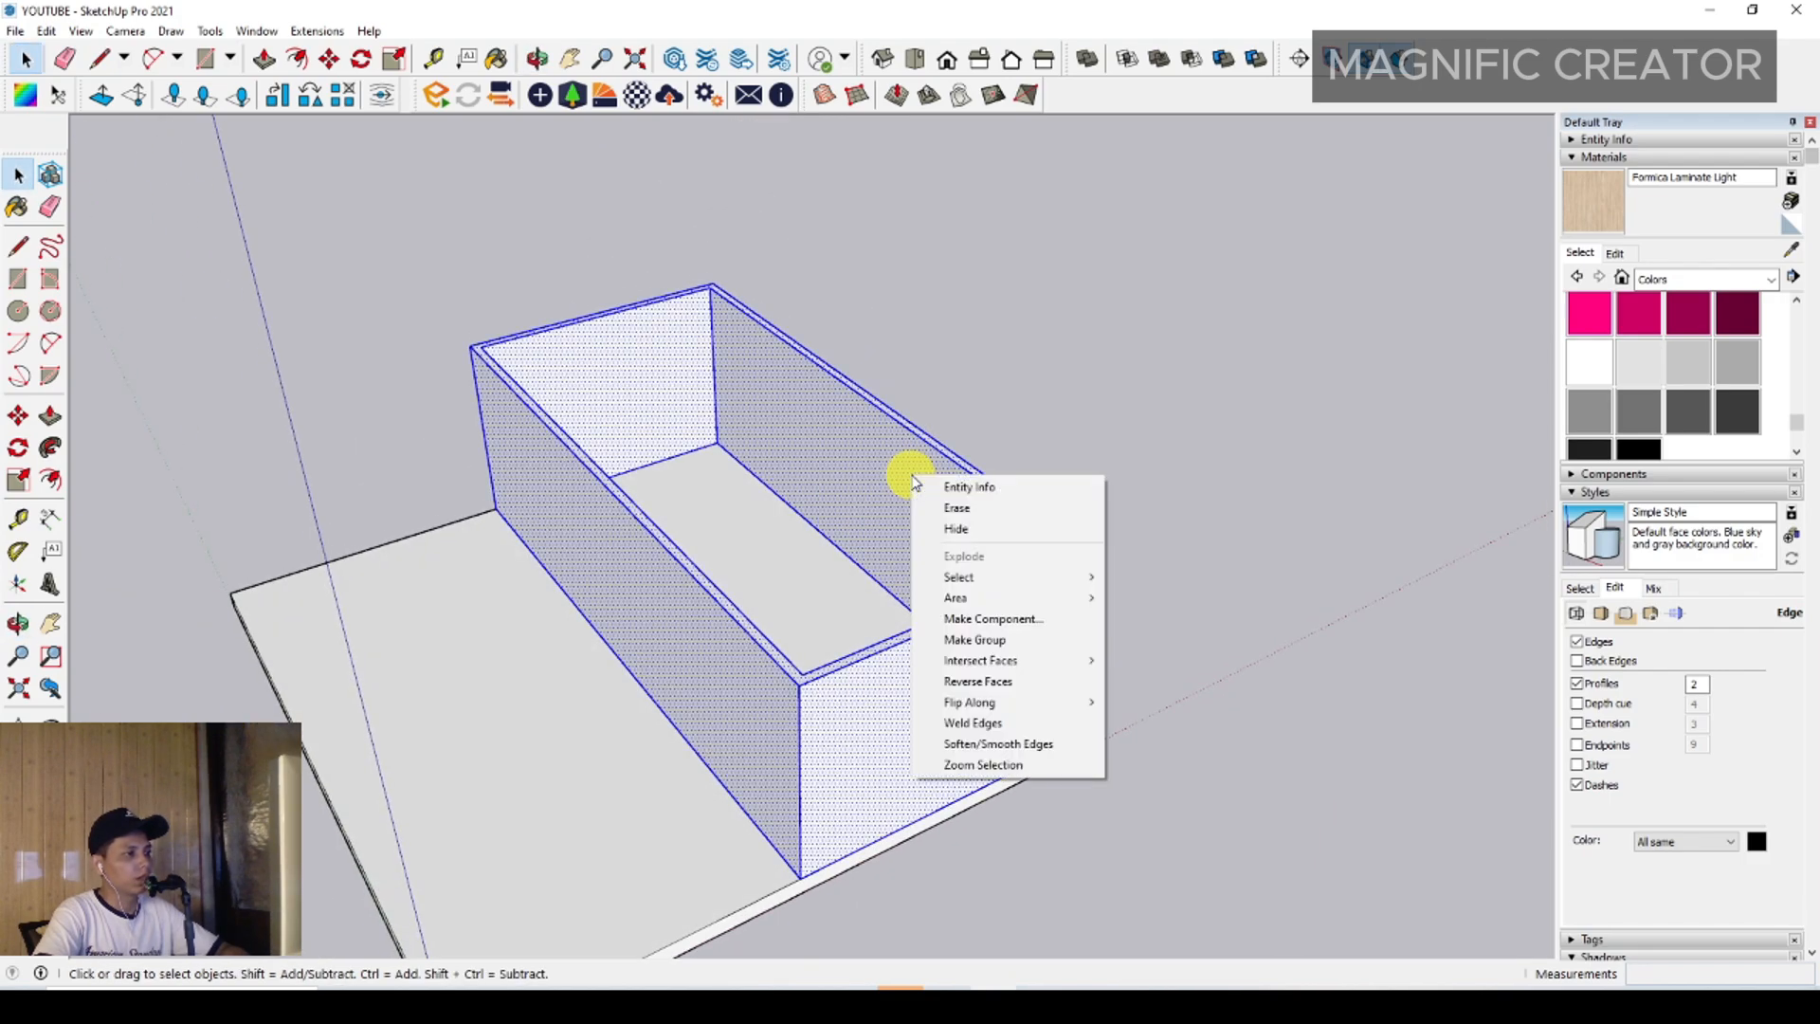
left_click(854, 439)
triple_click(845, 439)
right_click(846, 439)
left_click(920, 607)
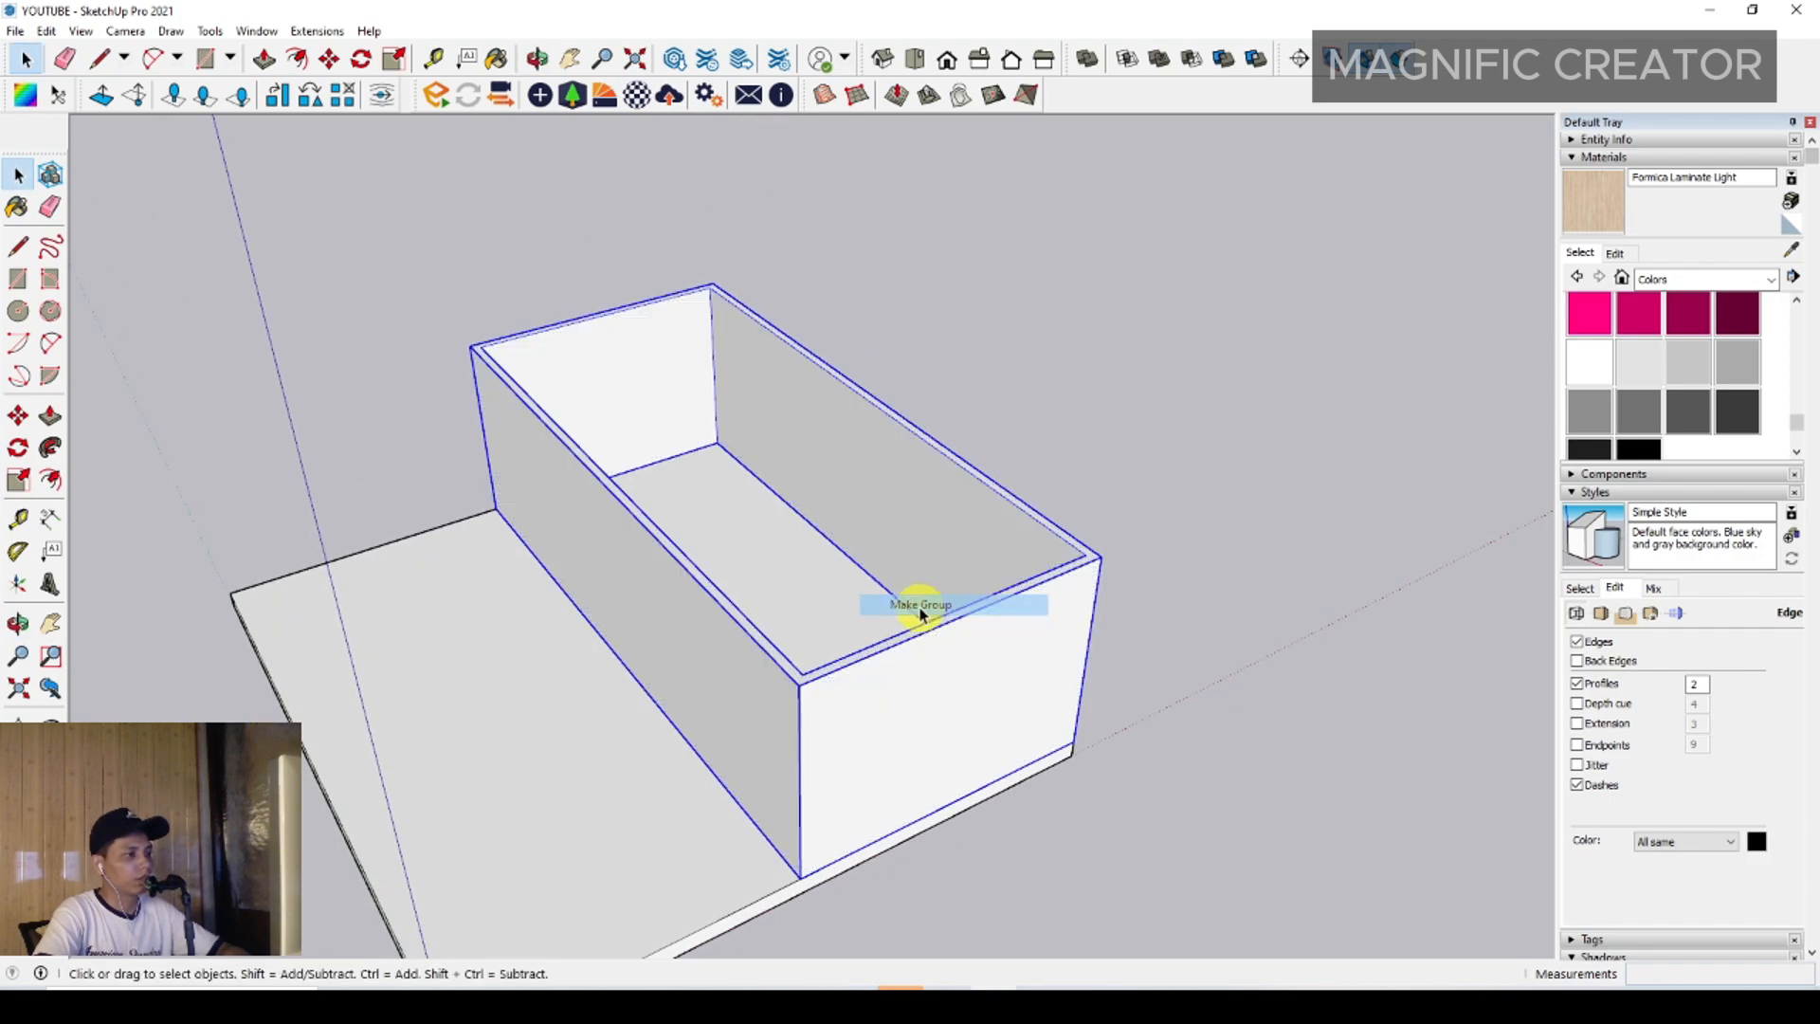
Draw a Rotated Rectangle from the outer wall's top edge, 11000 long, extending level across the slab's full width
middle_click_drag(919, 613, 720, 581)
middle_click_drag(942, 549, 787, 549)
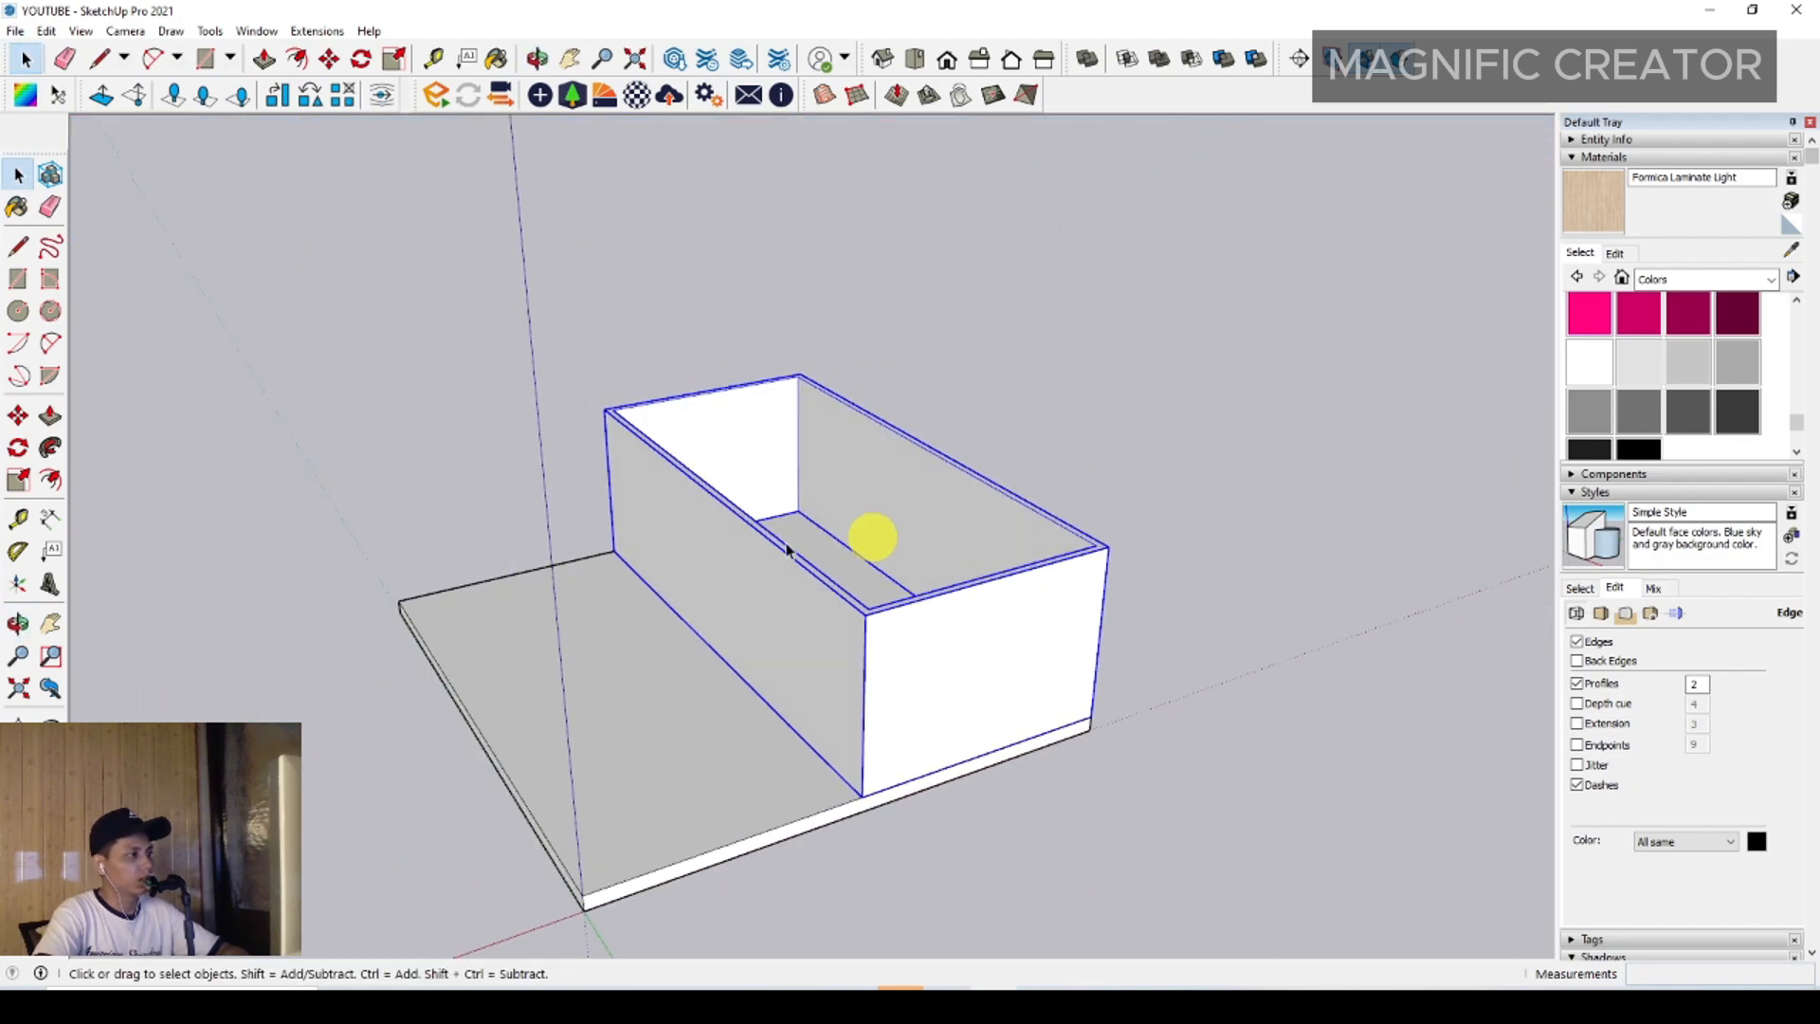
middle_click(774, 554)
left_click(347, 377)
left_click(50, 278)
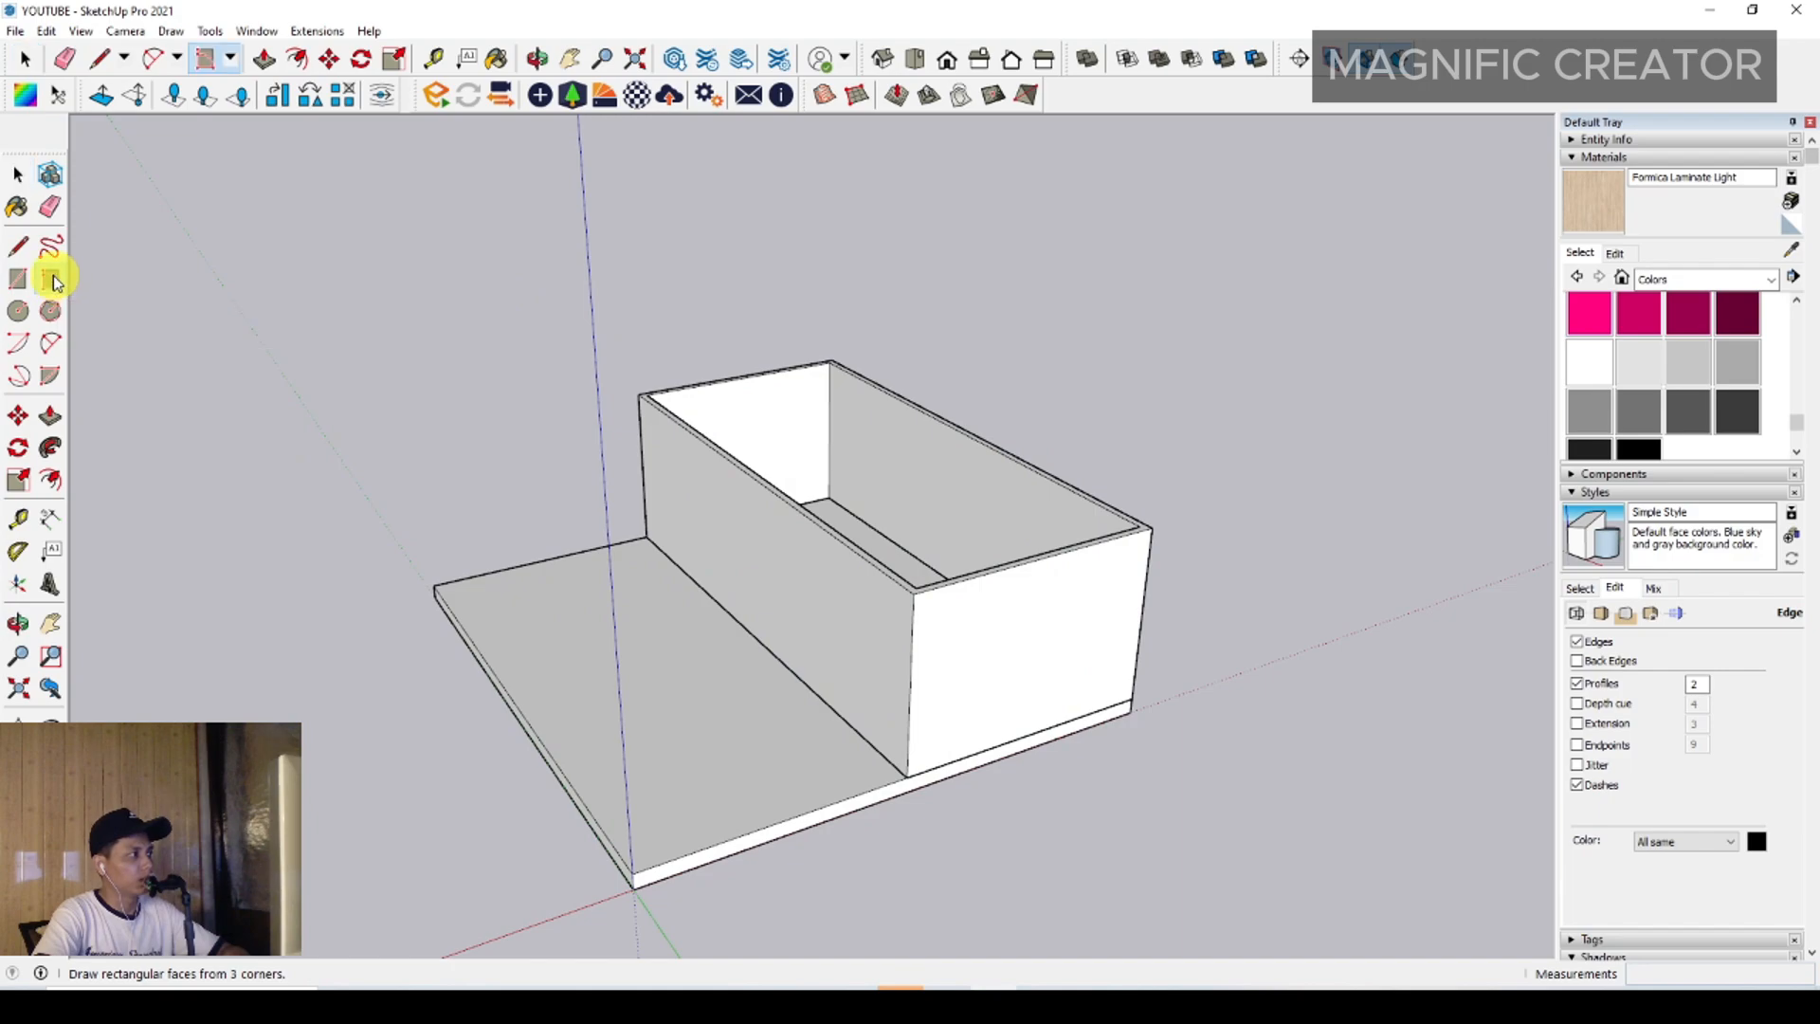
middle_click_drag(977, 493, 1085, 604)
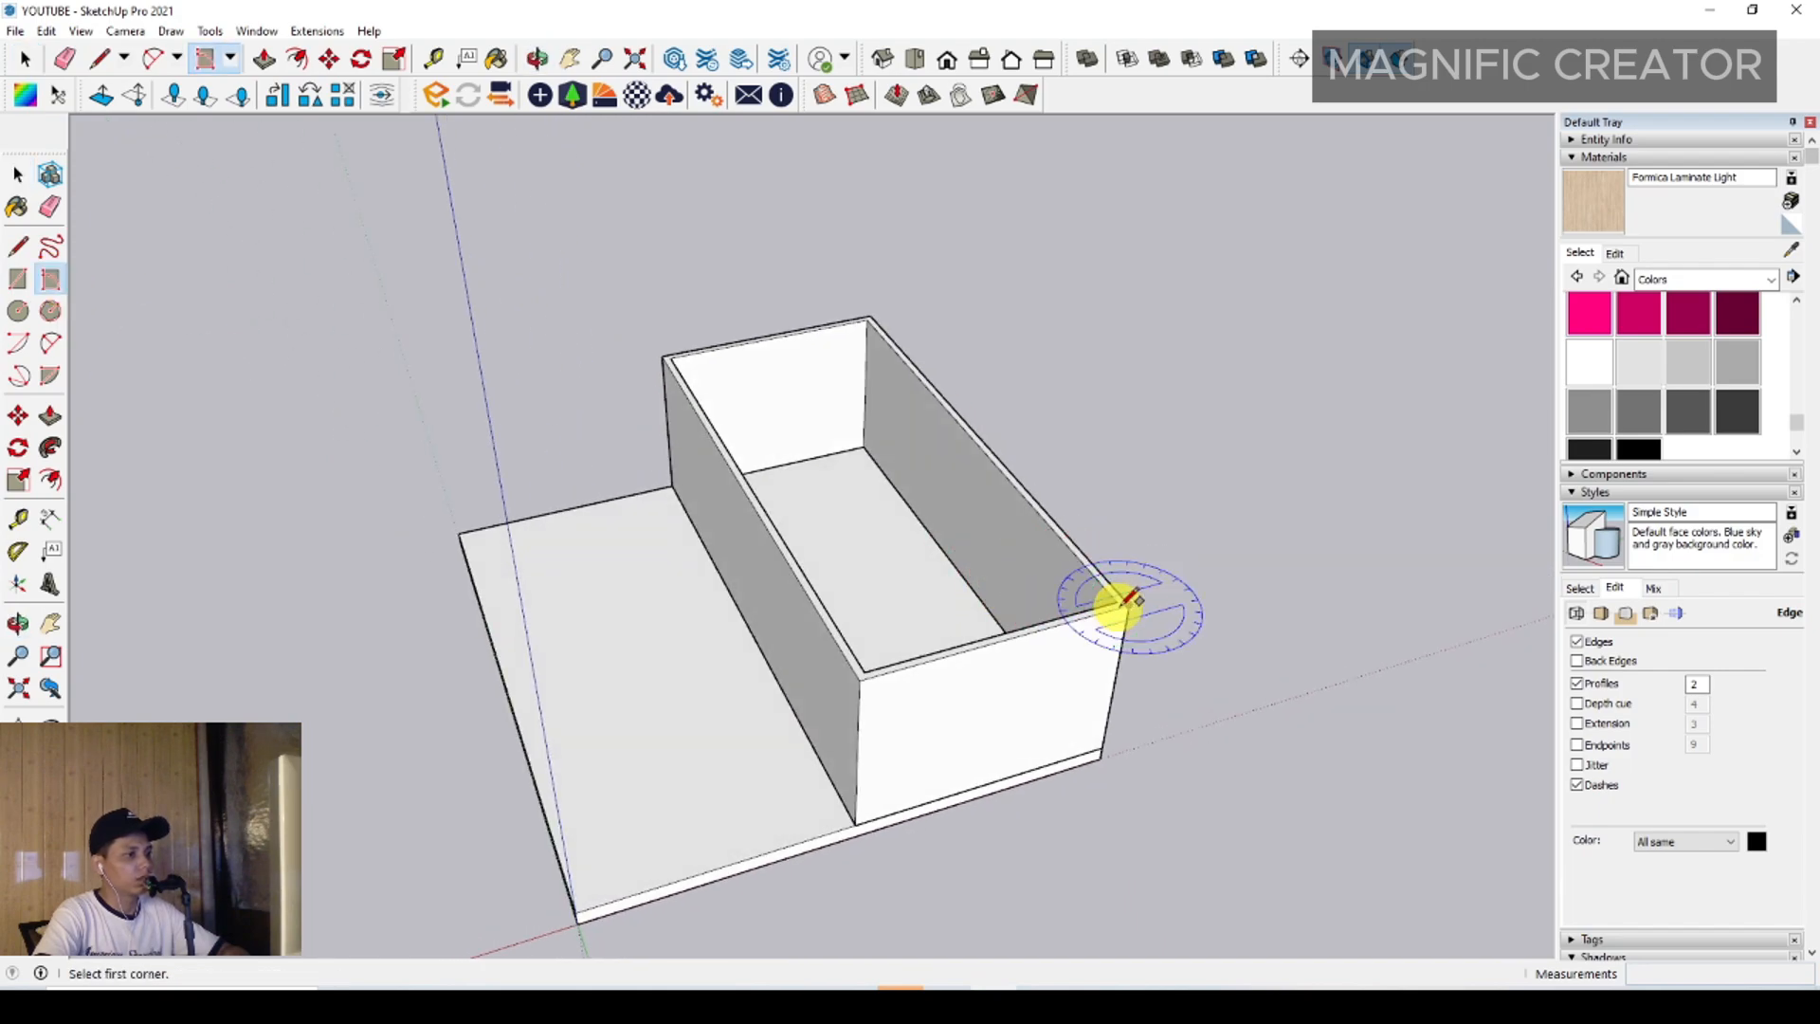
left_click(1127, 606)
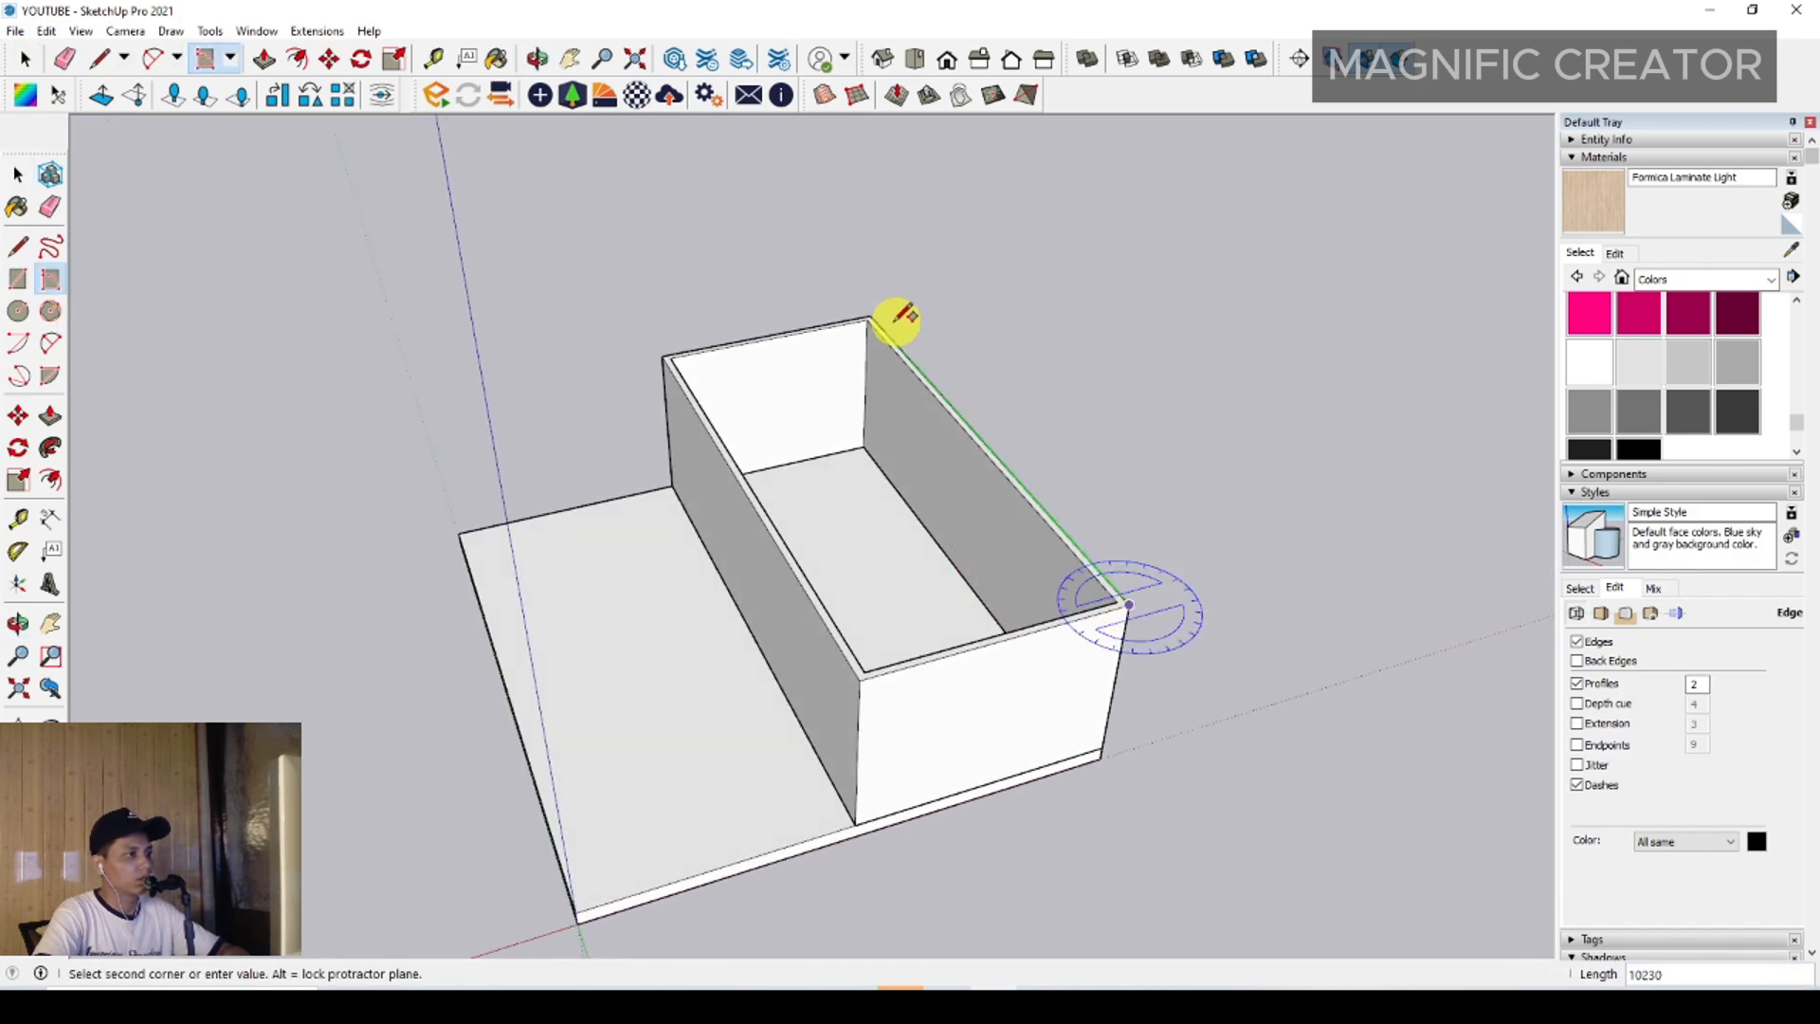
middle_click_drag(894, 317, 866, 313)
left_click(862, 317)
scroll(795, 325, "down", 3)
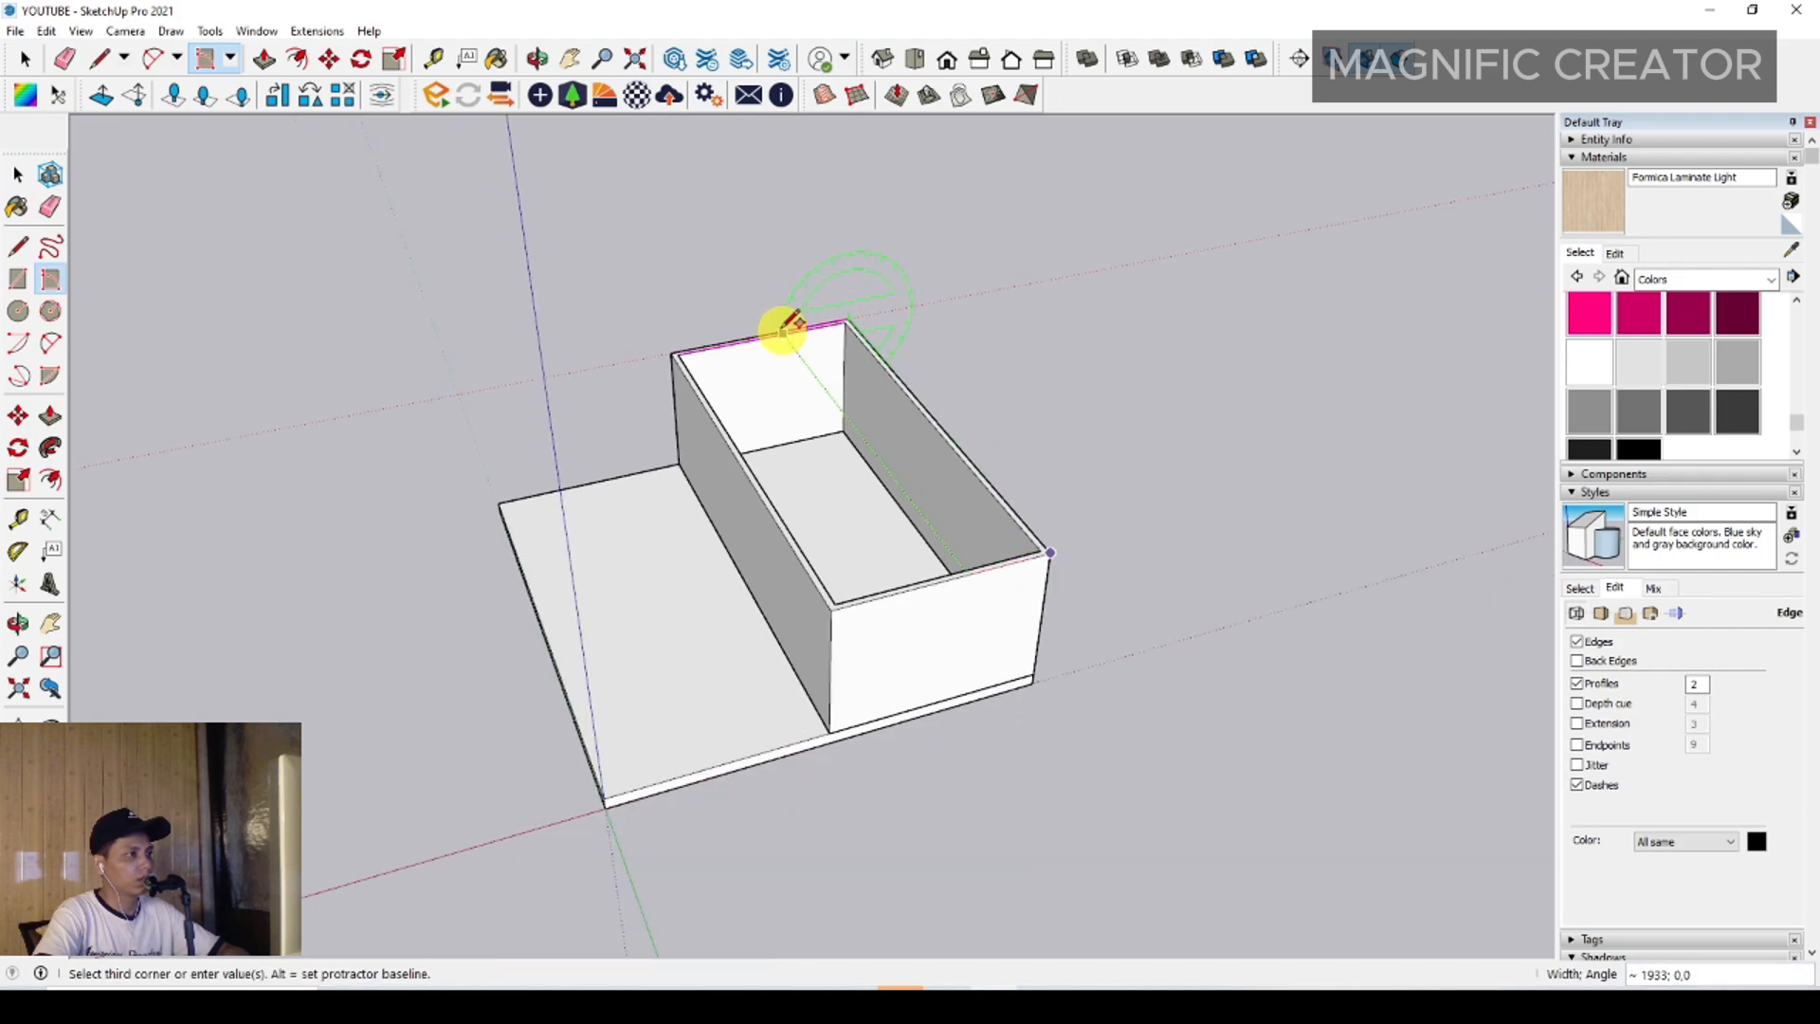
scroll(727, 337, "down", 1)
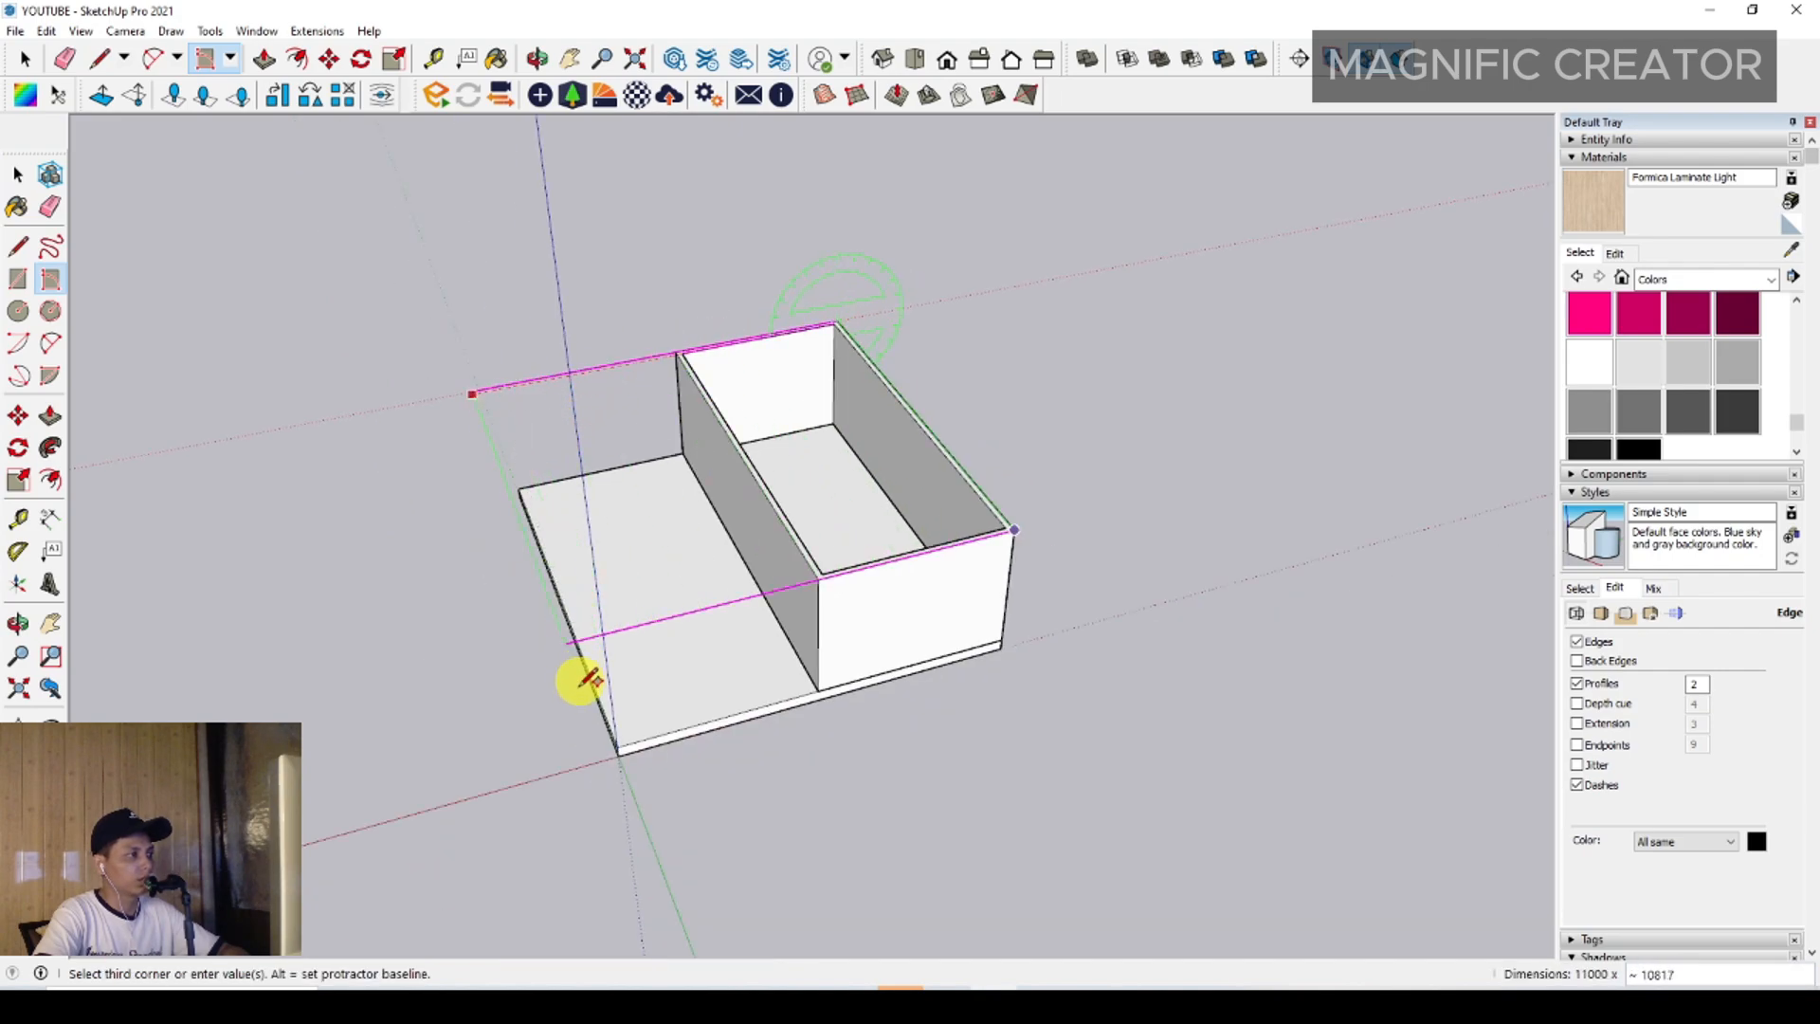
left_click(621, 742)
middle_click_drag(629, 724, 816, 455)
key("space")
Push/Pull the rectangle above the ground-floor walls up by 3500 to form the upper-floor volume
scroll(689, 527, "up", 2)
left_click(689, 526)
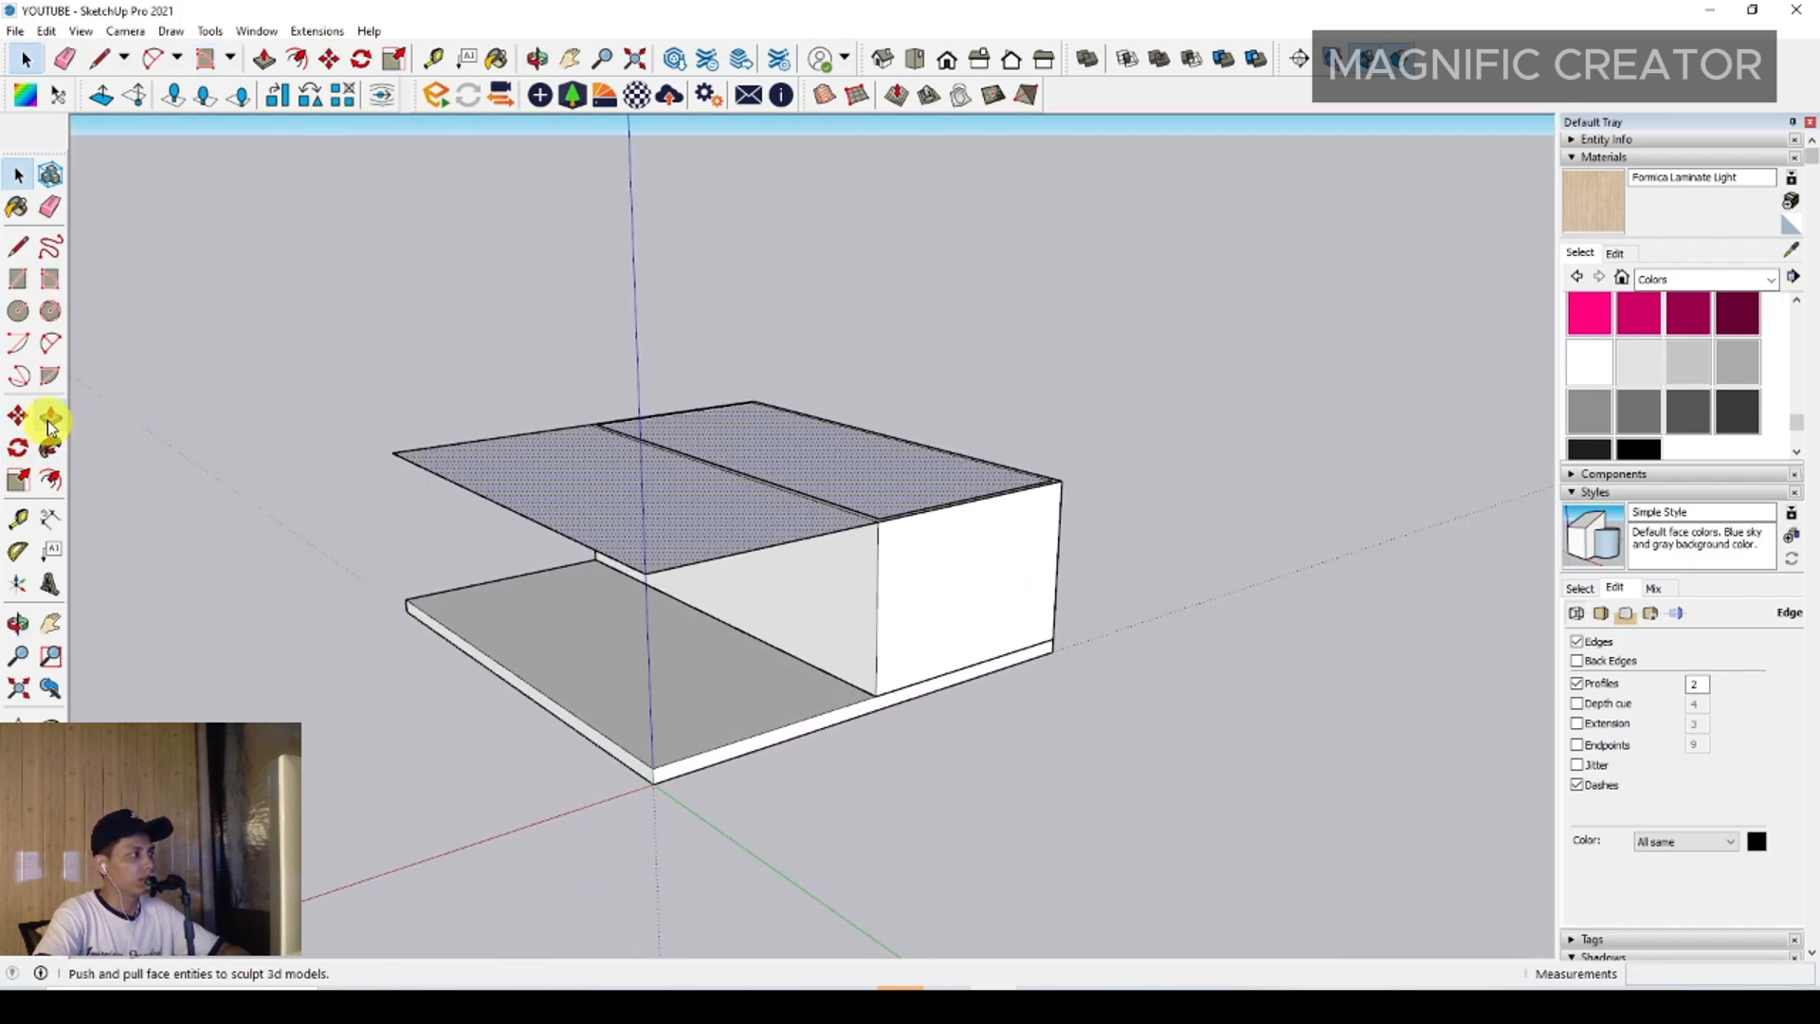
left_click(50, 422)
left_click_drag(645, 561, 674, 390)
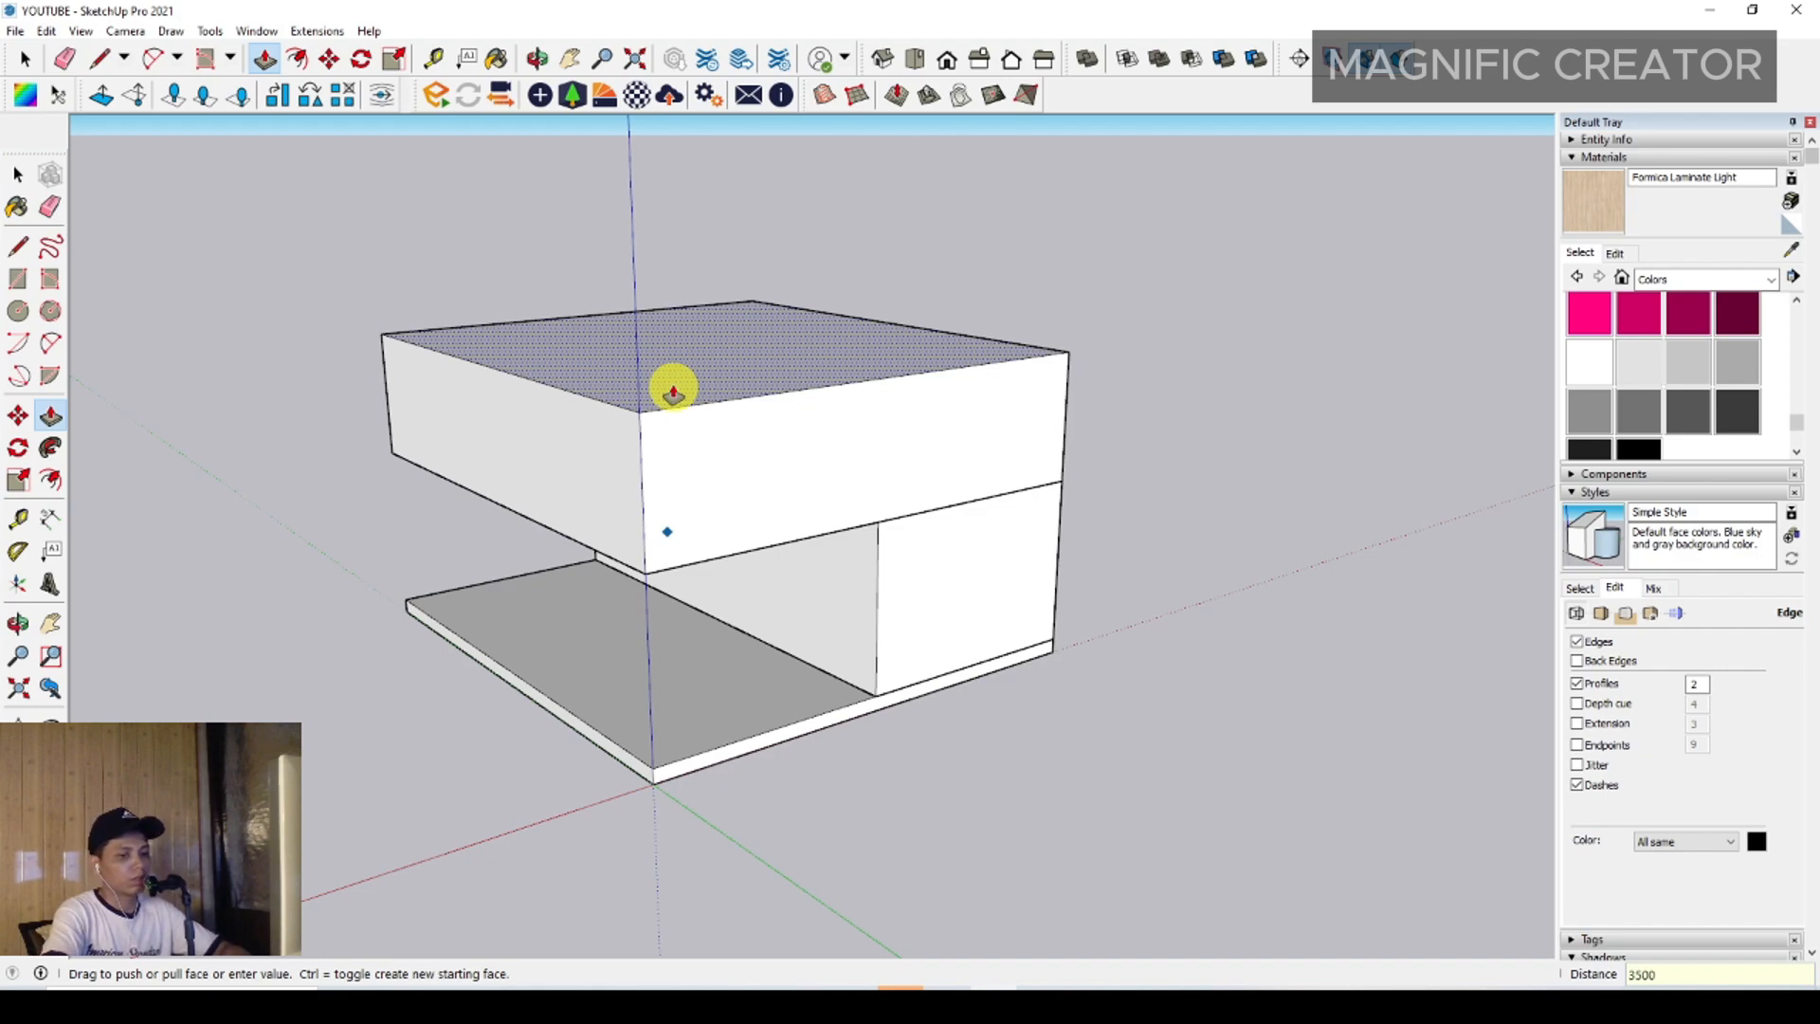
left_click_drag(673, 390, 674, 393)
key("space")
Offset the outline of the upper-floor volume's top face inward to mark its wall thickness
mouse_move(674, 386)
middle_mouse_down()
mouse_move(748, 418)
mouse_move(692, 397)
middle_mouse_up()
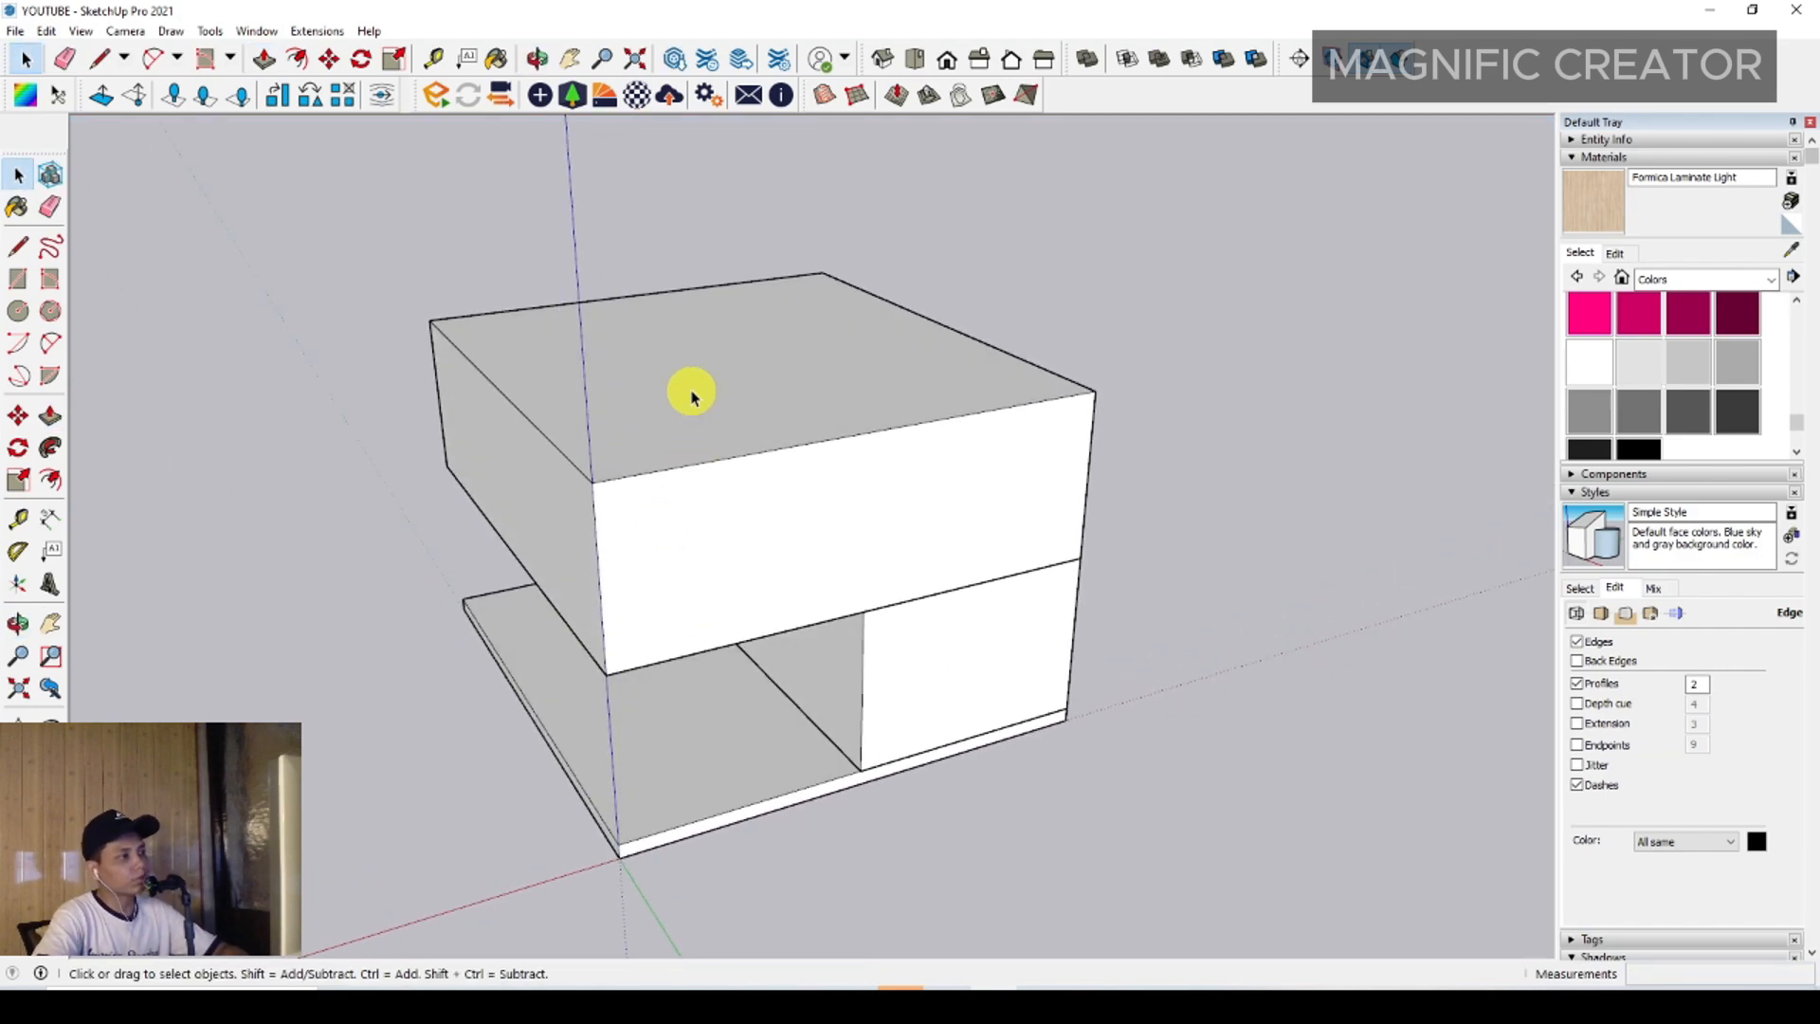
left_click(692, 396)
middle_click_drag(816, 402, 933, 372)
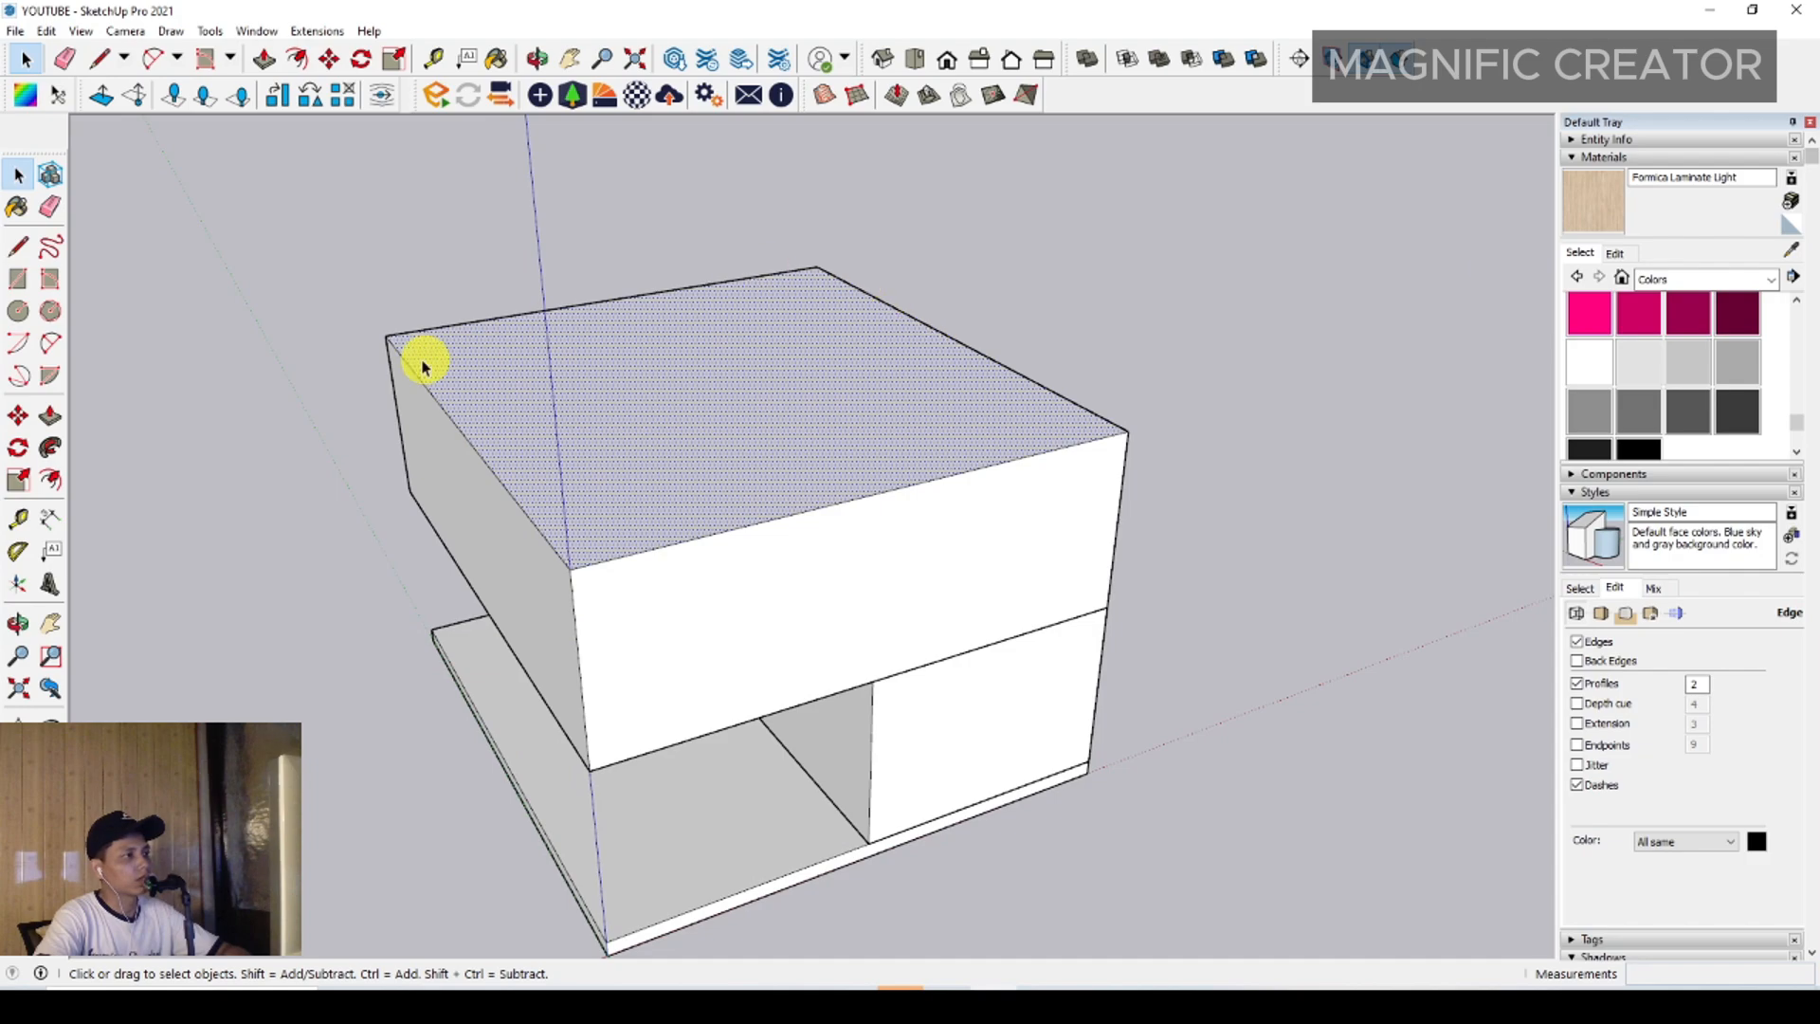
middle_click_drag(668, 476, 695, 462)
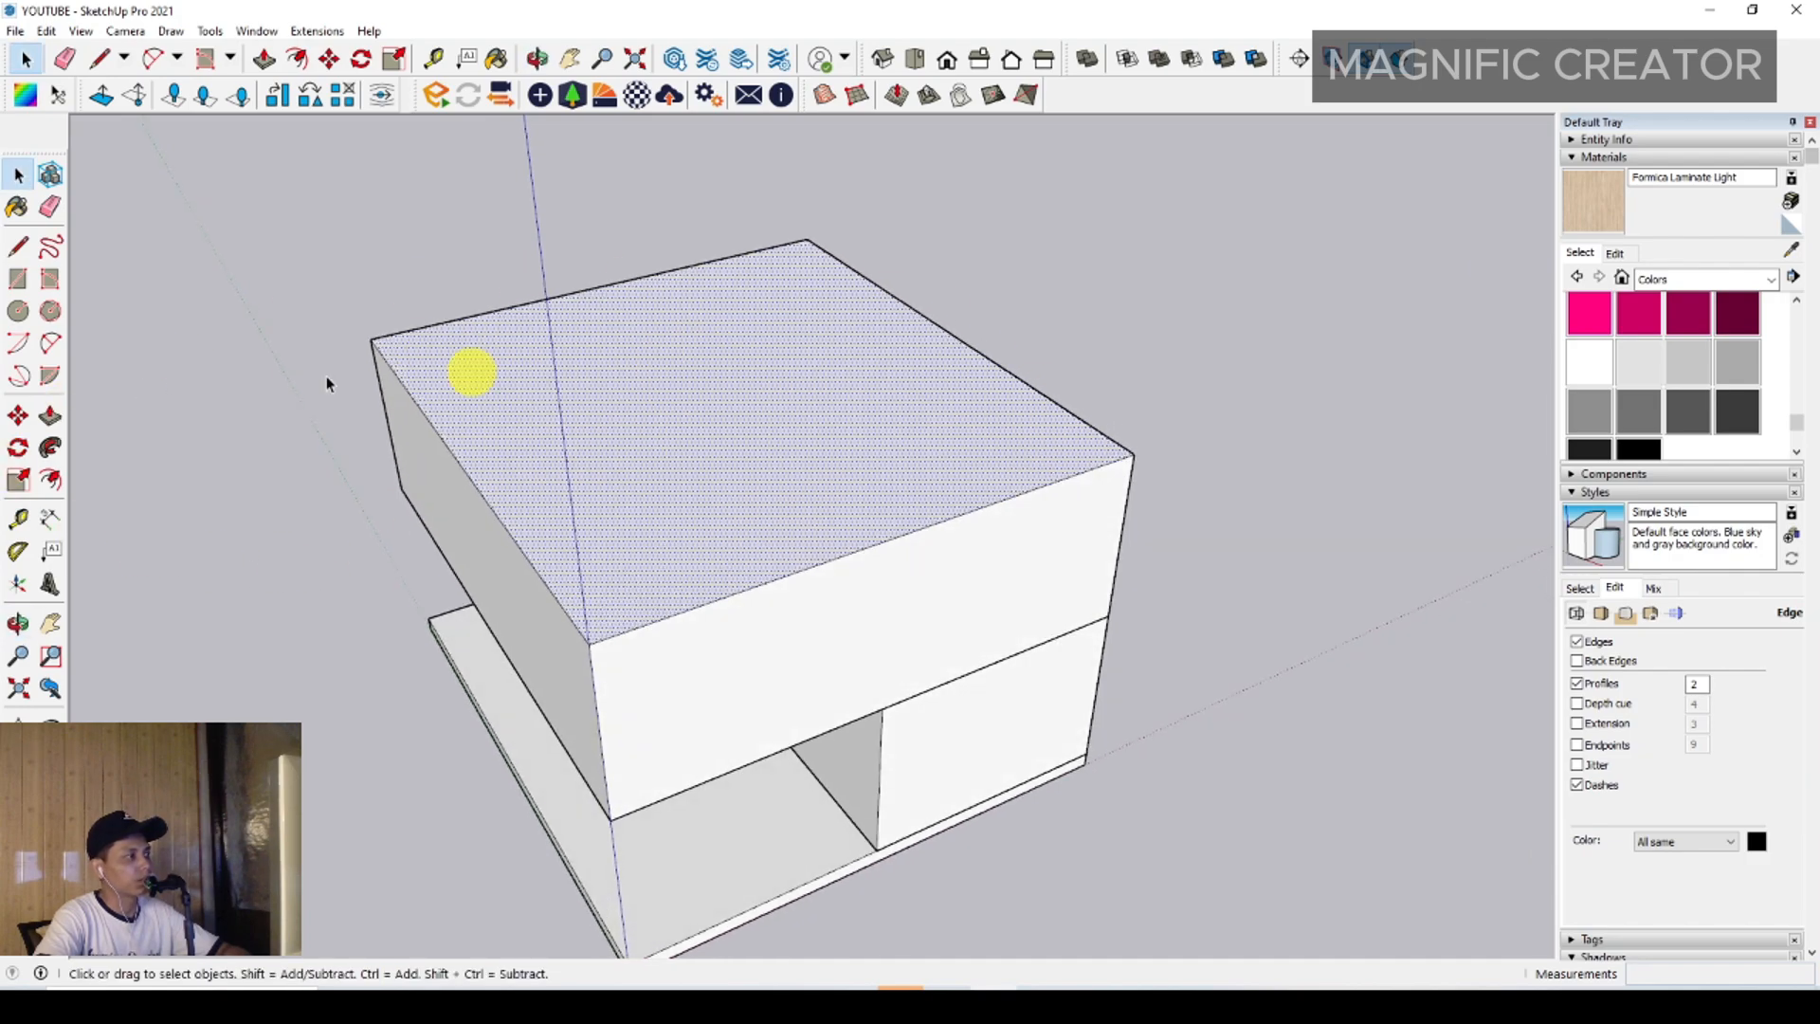
left_click(52, 481)
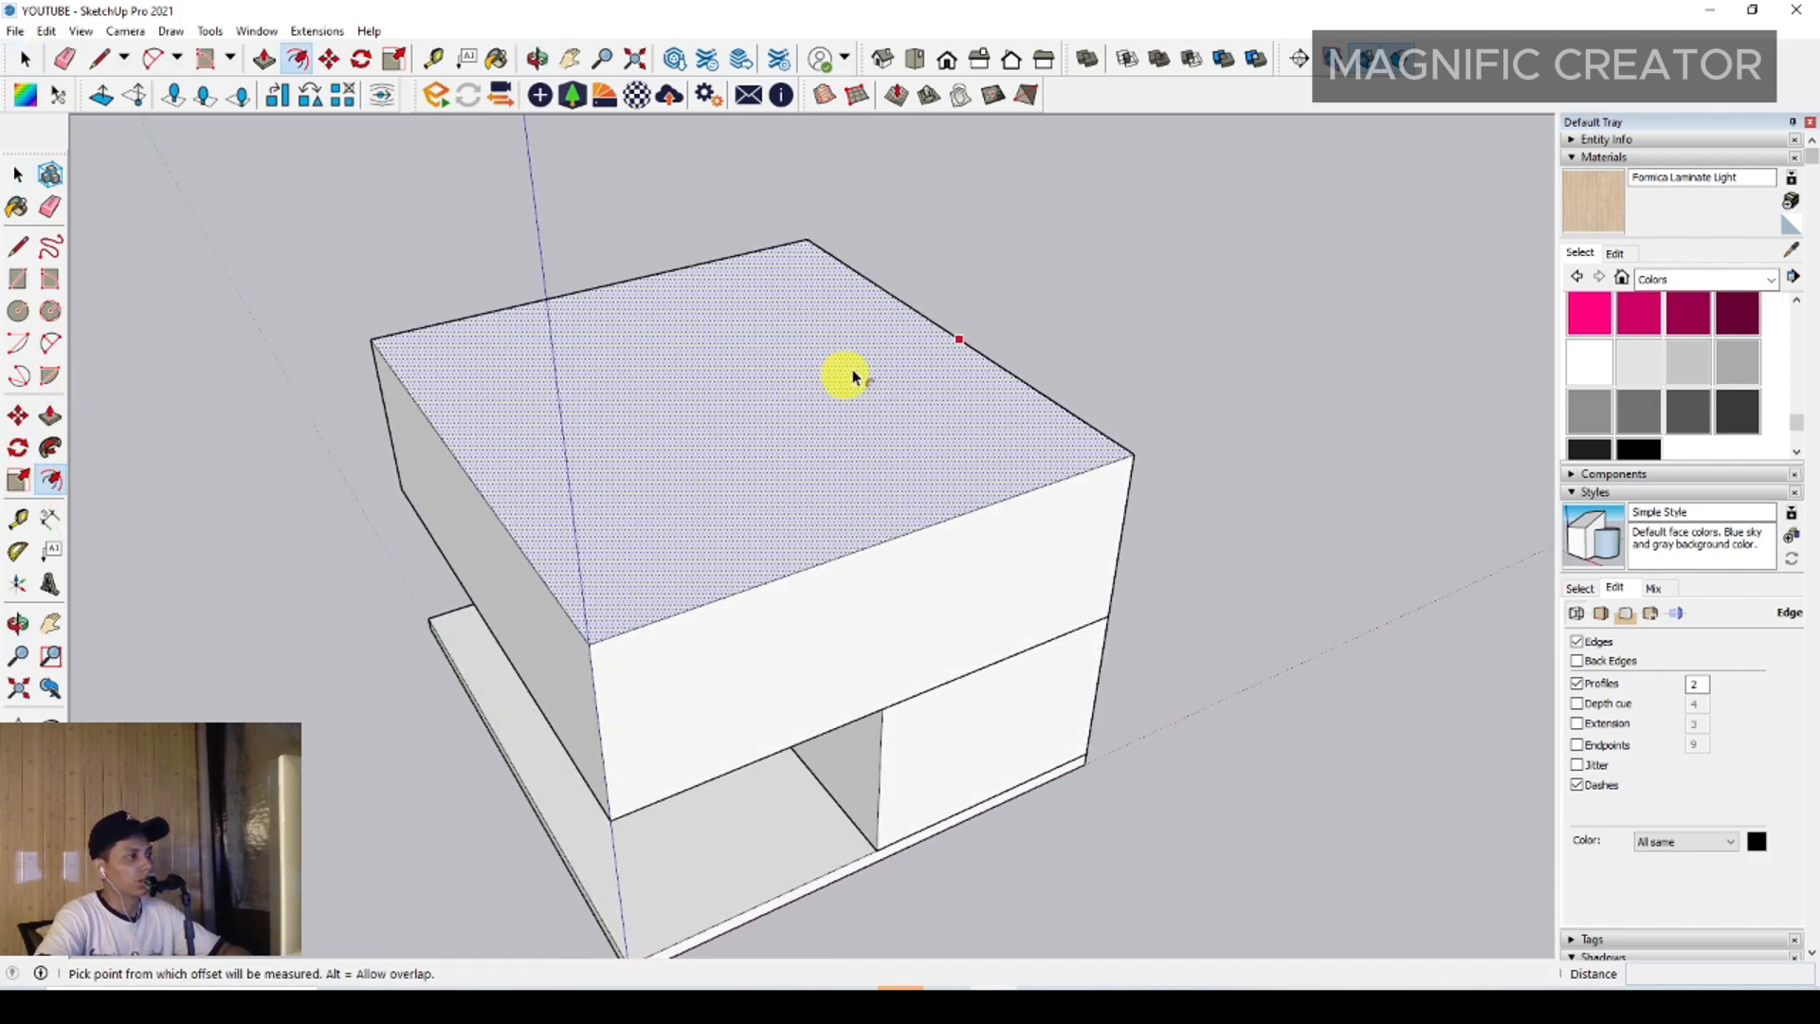
left_click(887, 320)
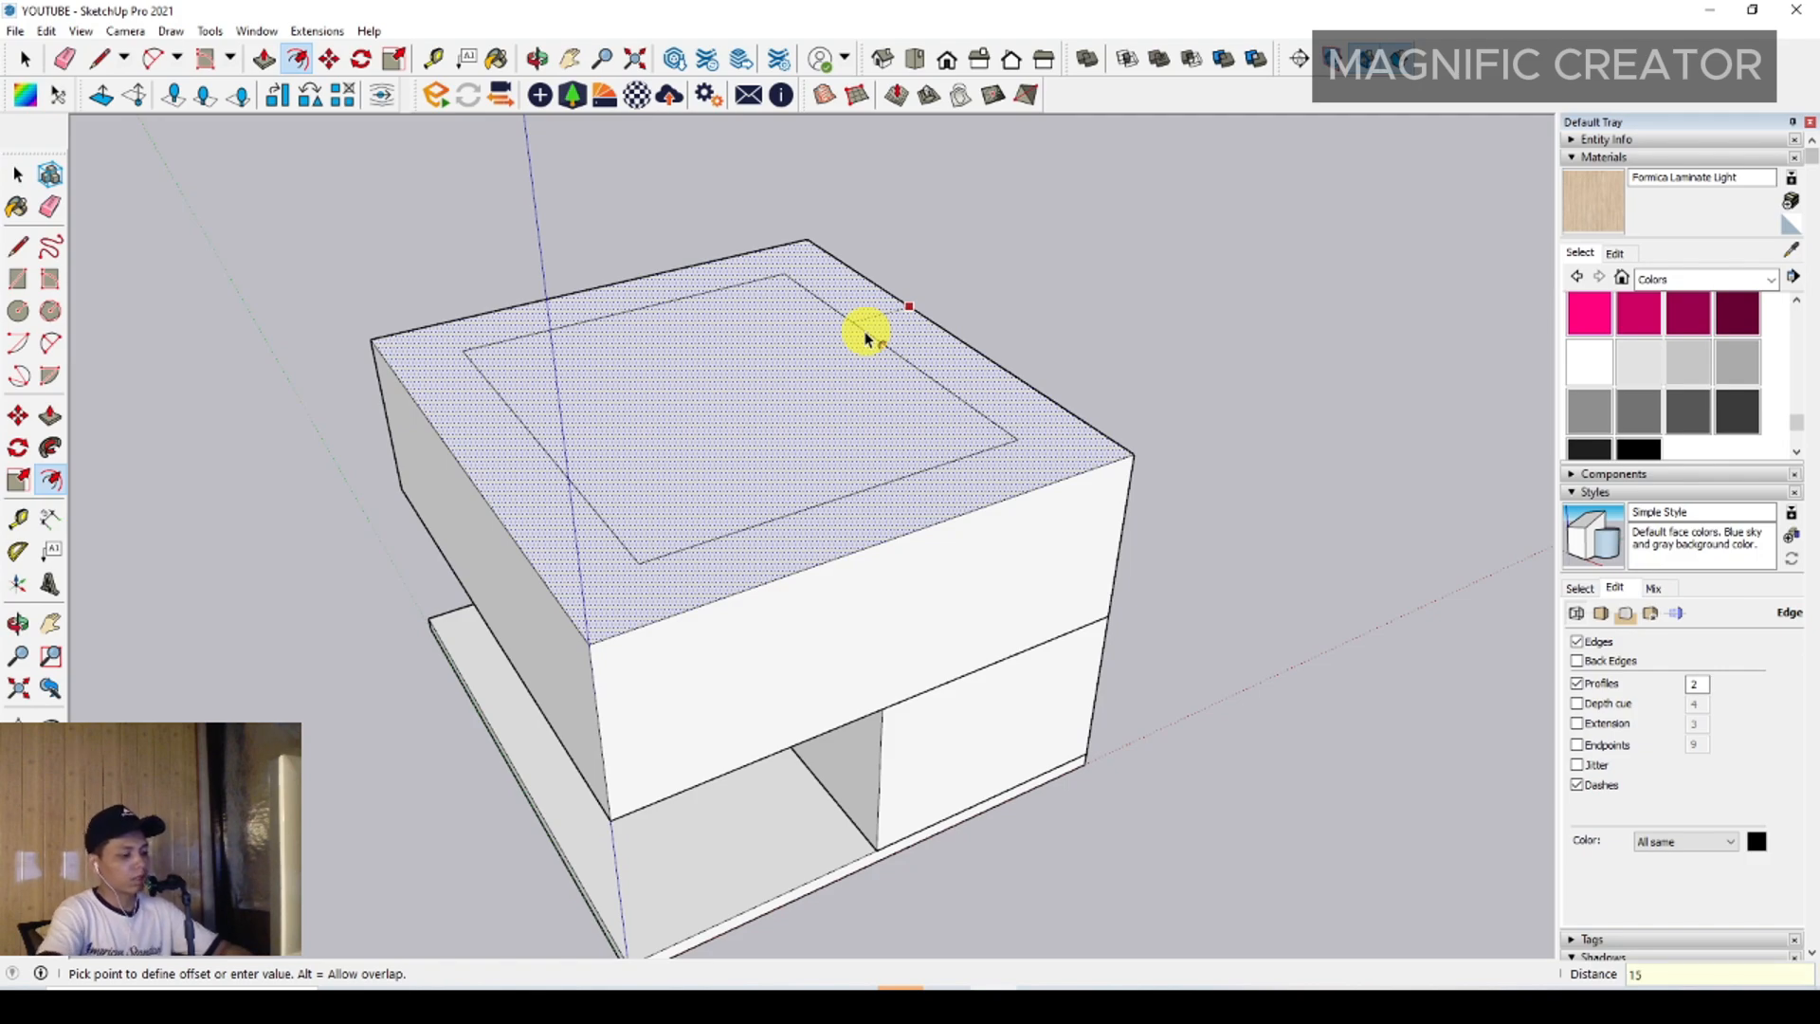
key("Return")
key("space")
Push the upper floor's inner top face down through the full storey height to leave only the walls
left_click(699, 446)
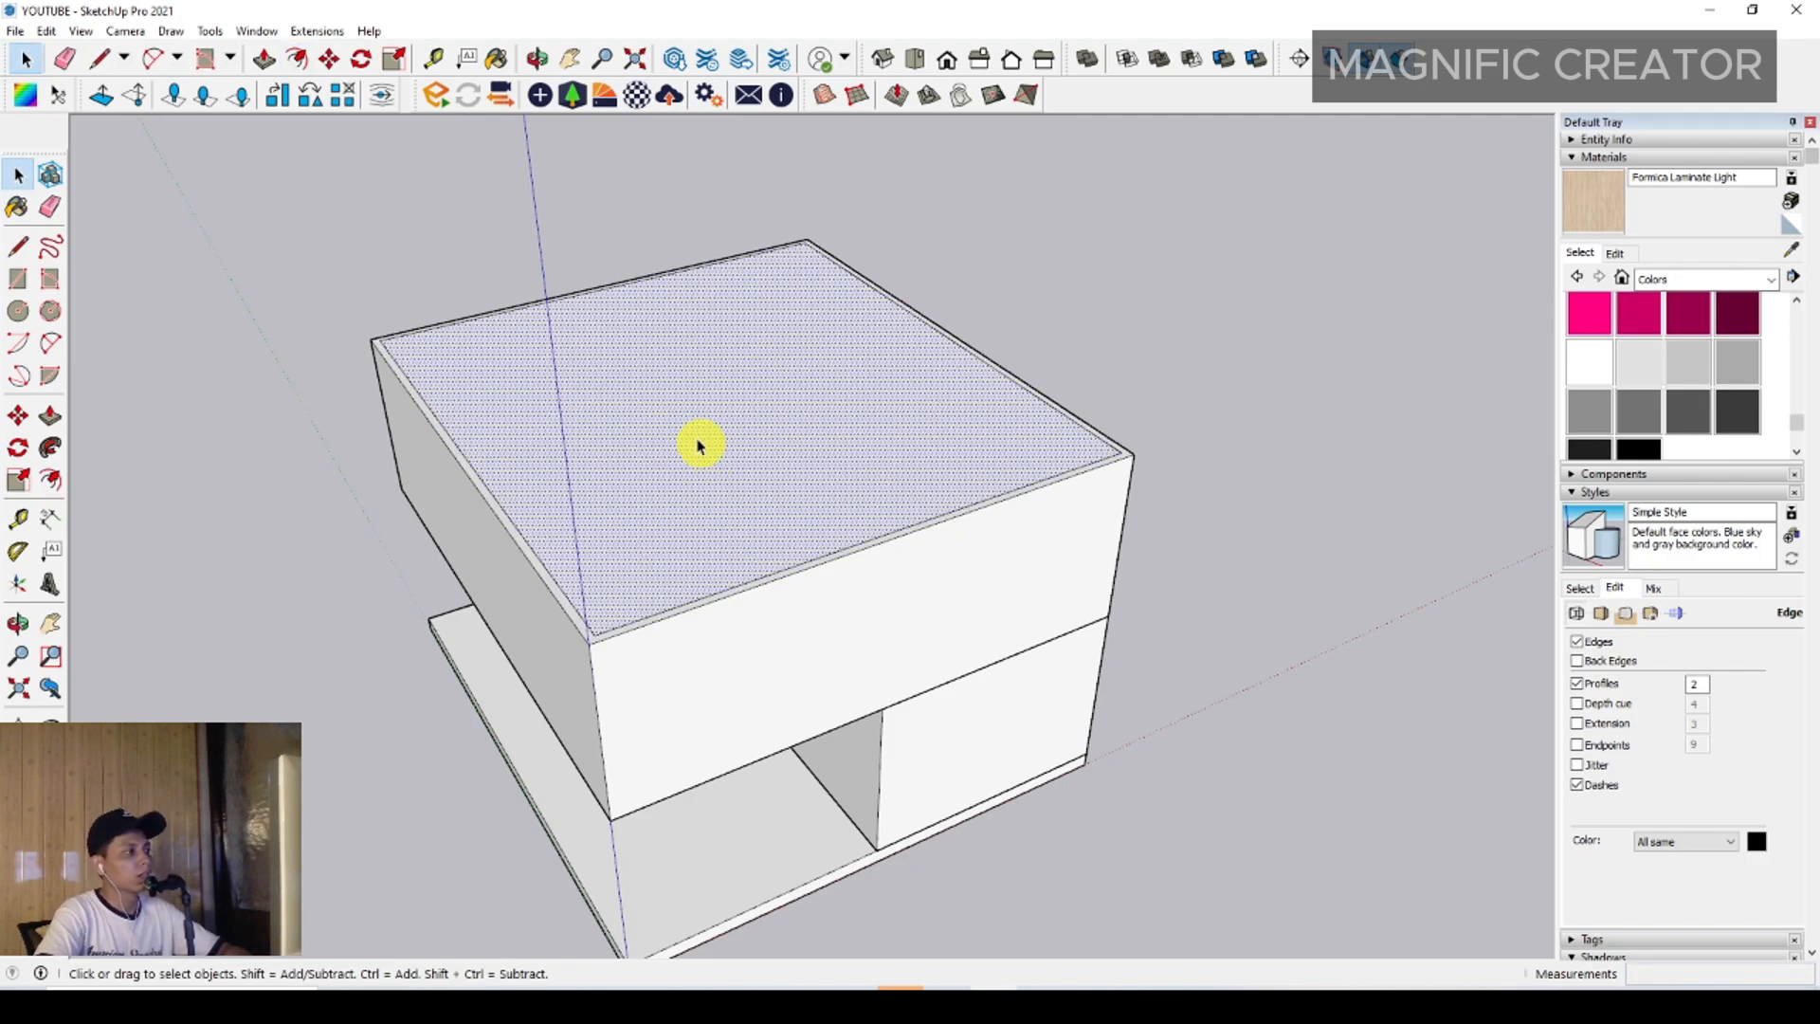
left_click(52, 417)
left_click_drag(658, 507, 663, 792)
key("space")
Make a group of the entire upper-floor wall volume
middle_click_drag(666, 789, 585, 320)
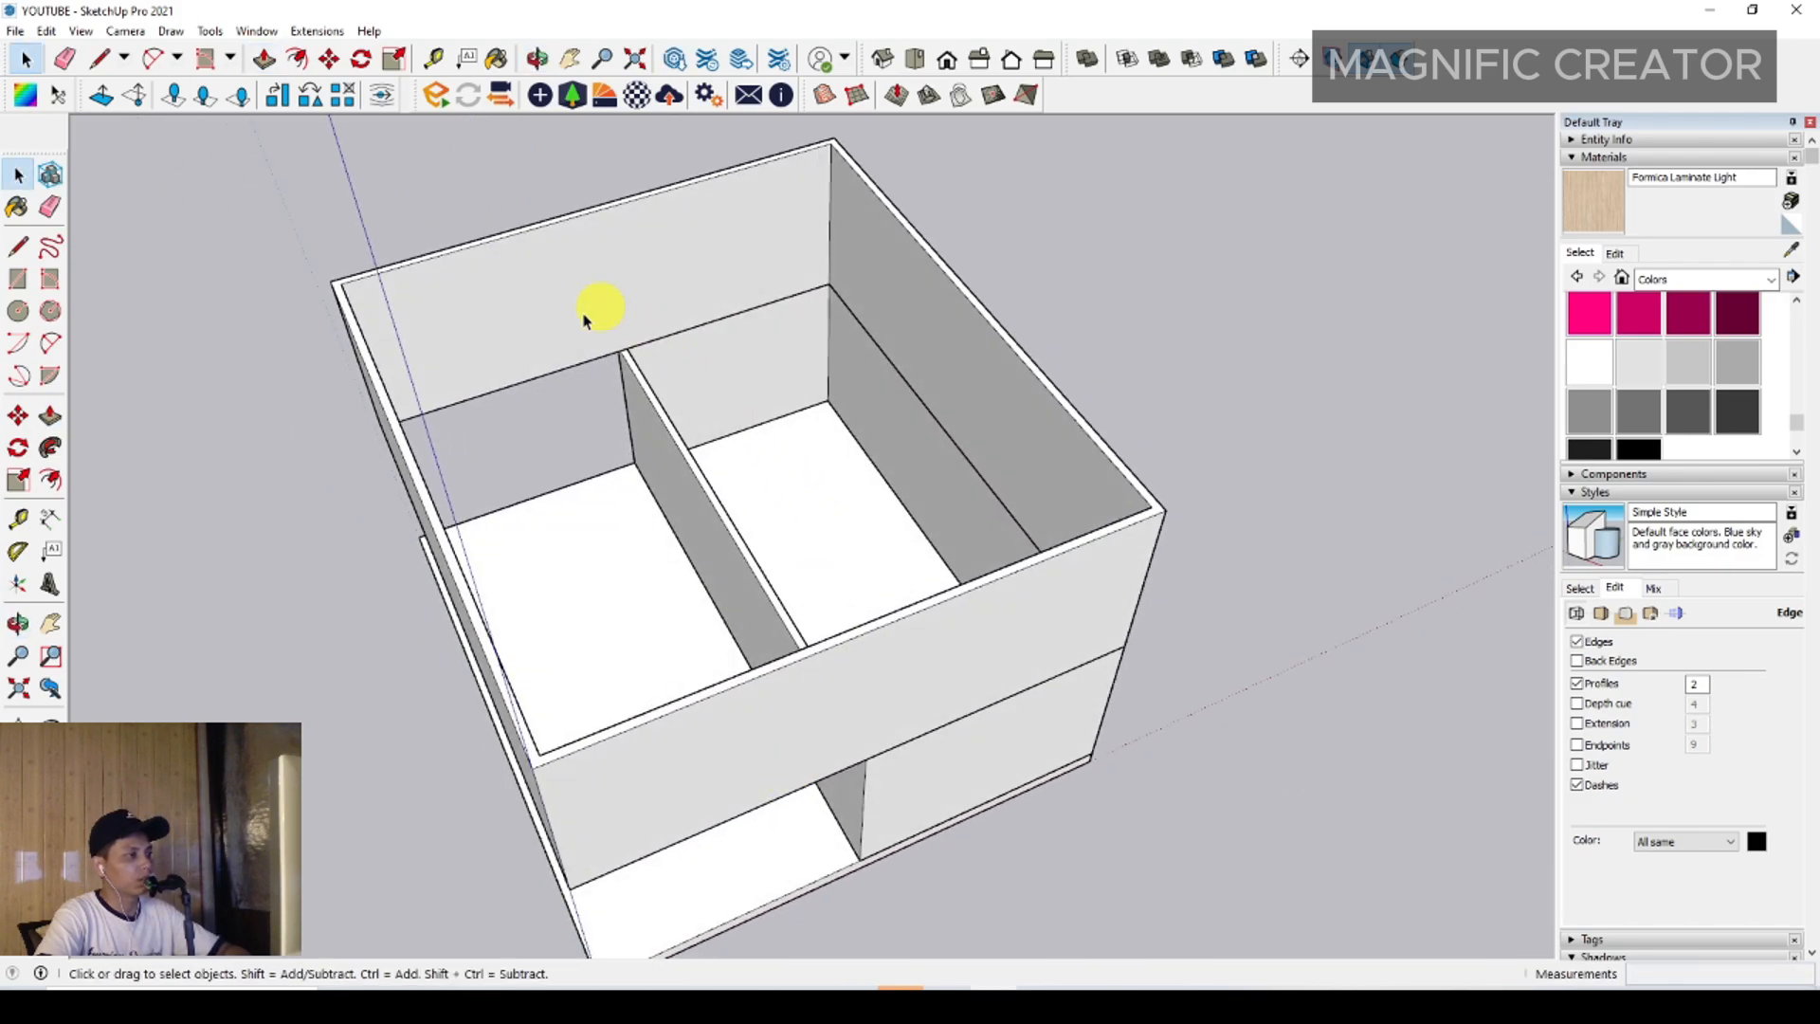
middle_click_drag(841, 498, 1086, 442)
triple_click(1040, 411)
right_click(1036, 407)
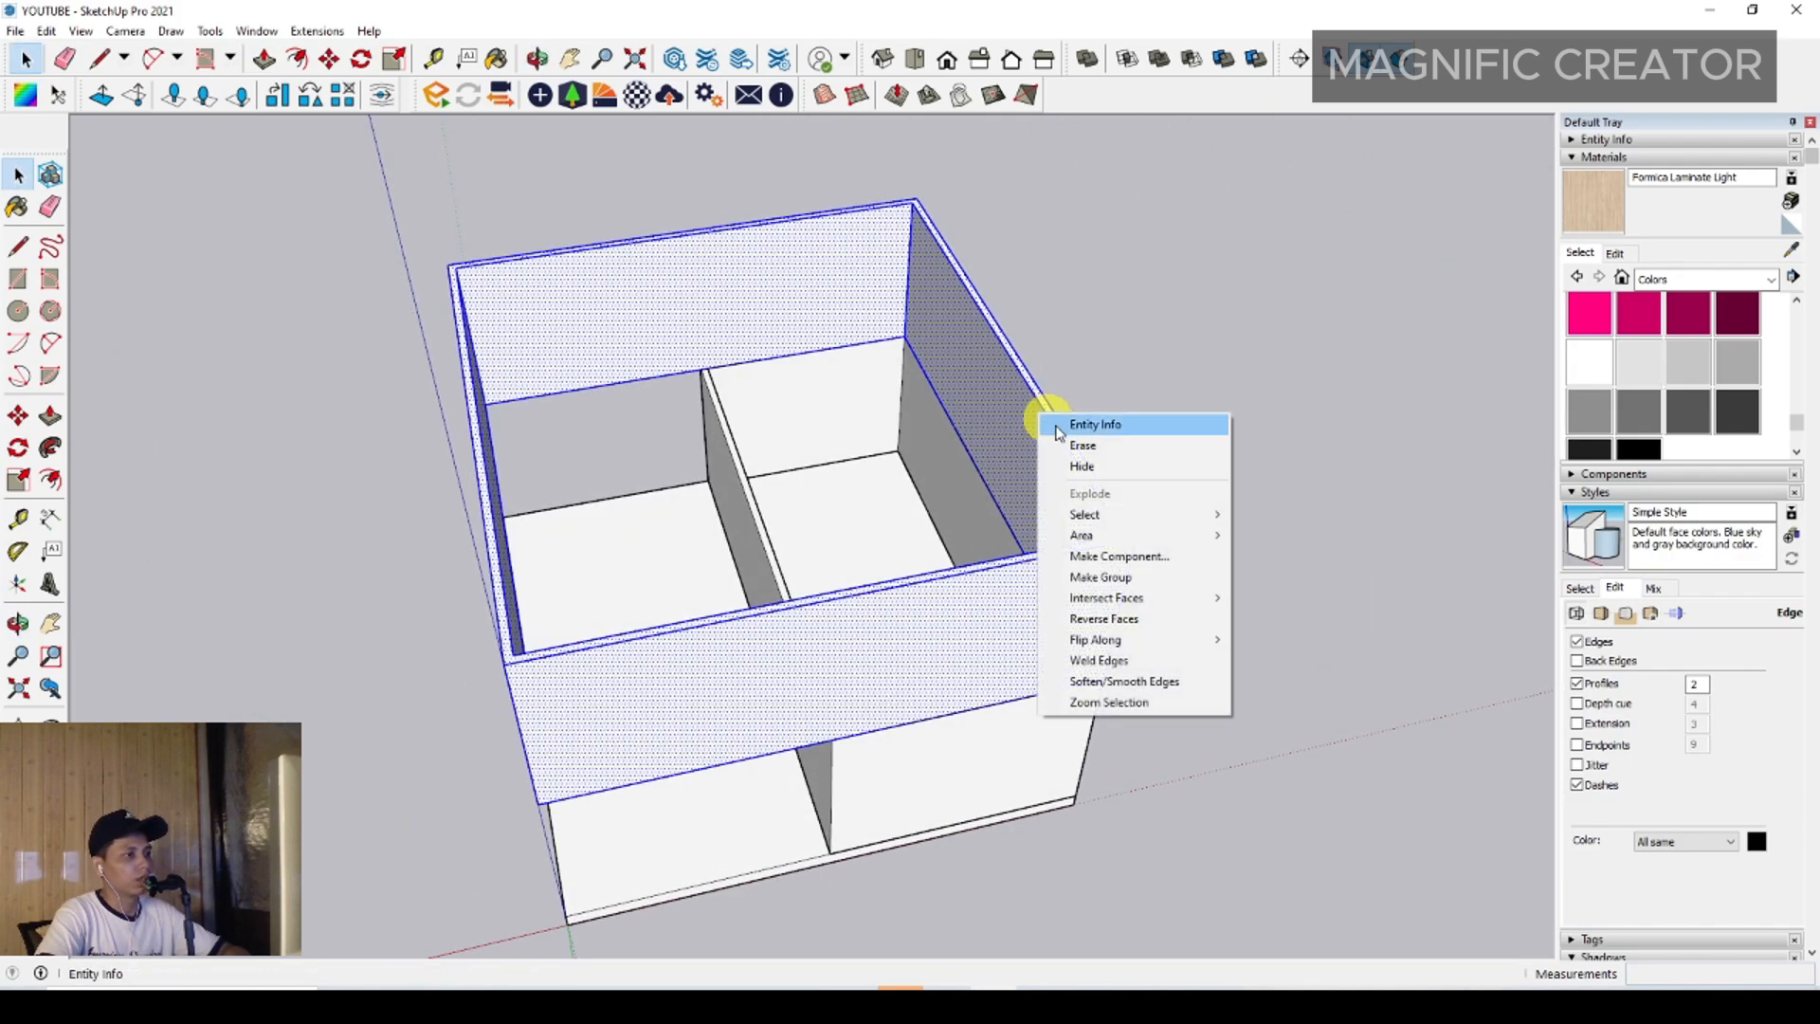
left_click(1105, 581)
middle_click_drag(727, 628, 642, 661)
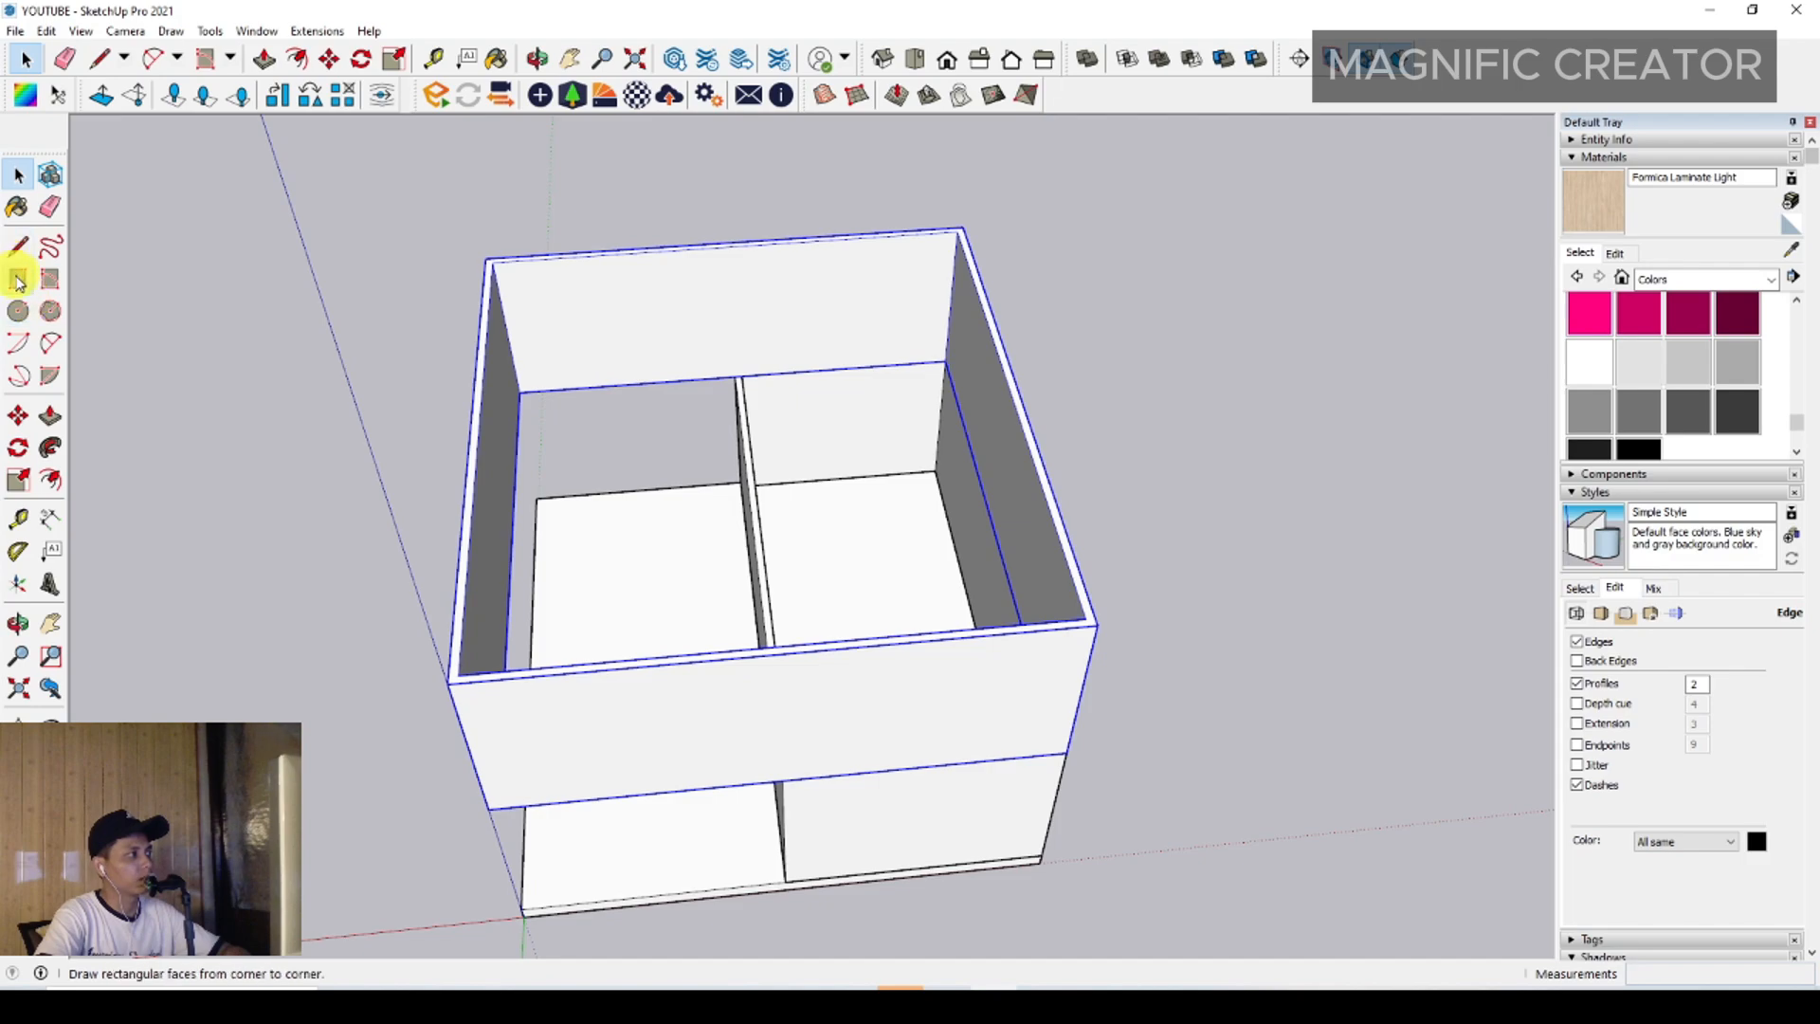
Draw a rectangle spanning the open base of the upper floor, between its opposite inner wall corners
middle_click_drag(815, 294, 1286, 713)
left_click(1305, 776)
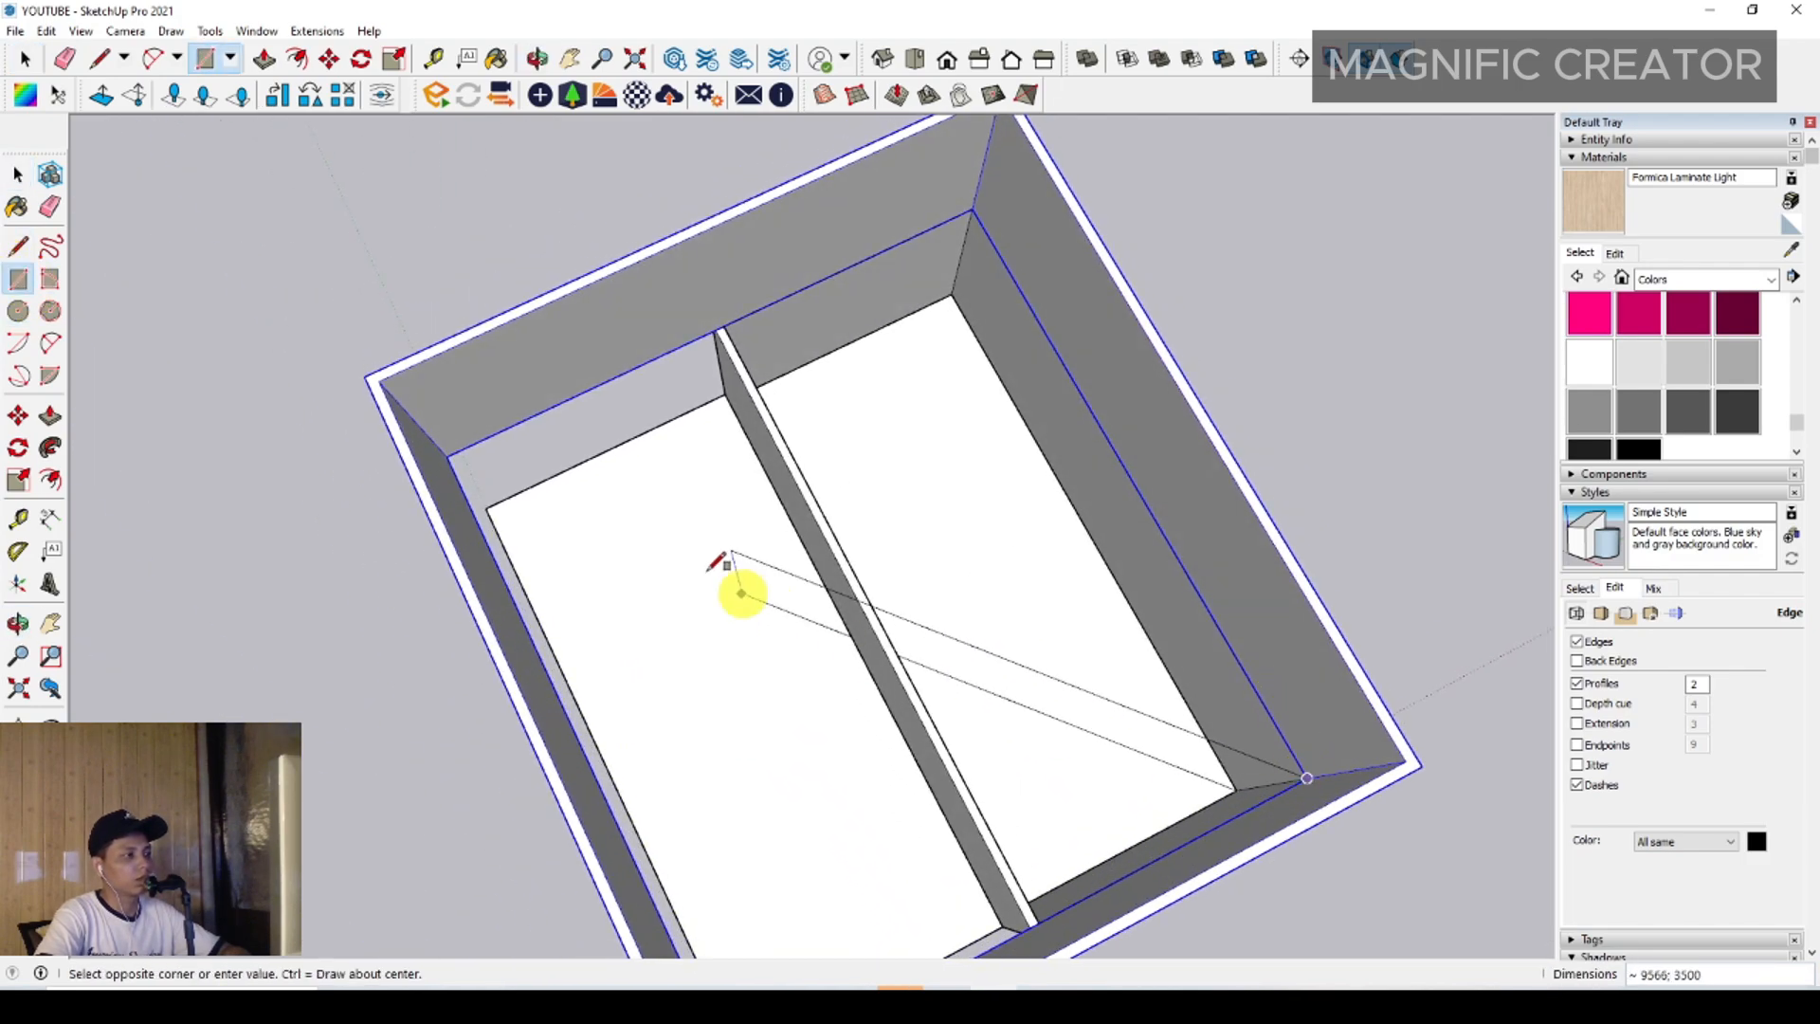
middle_click_drag(736, 593, 752, 447)
left_click(505, 327)
key("space")
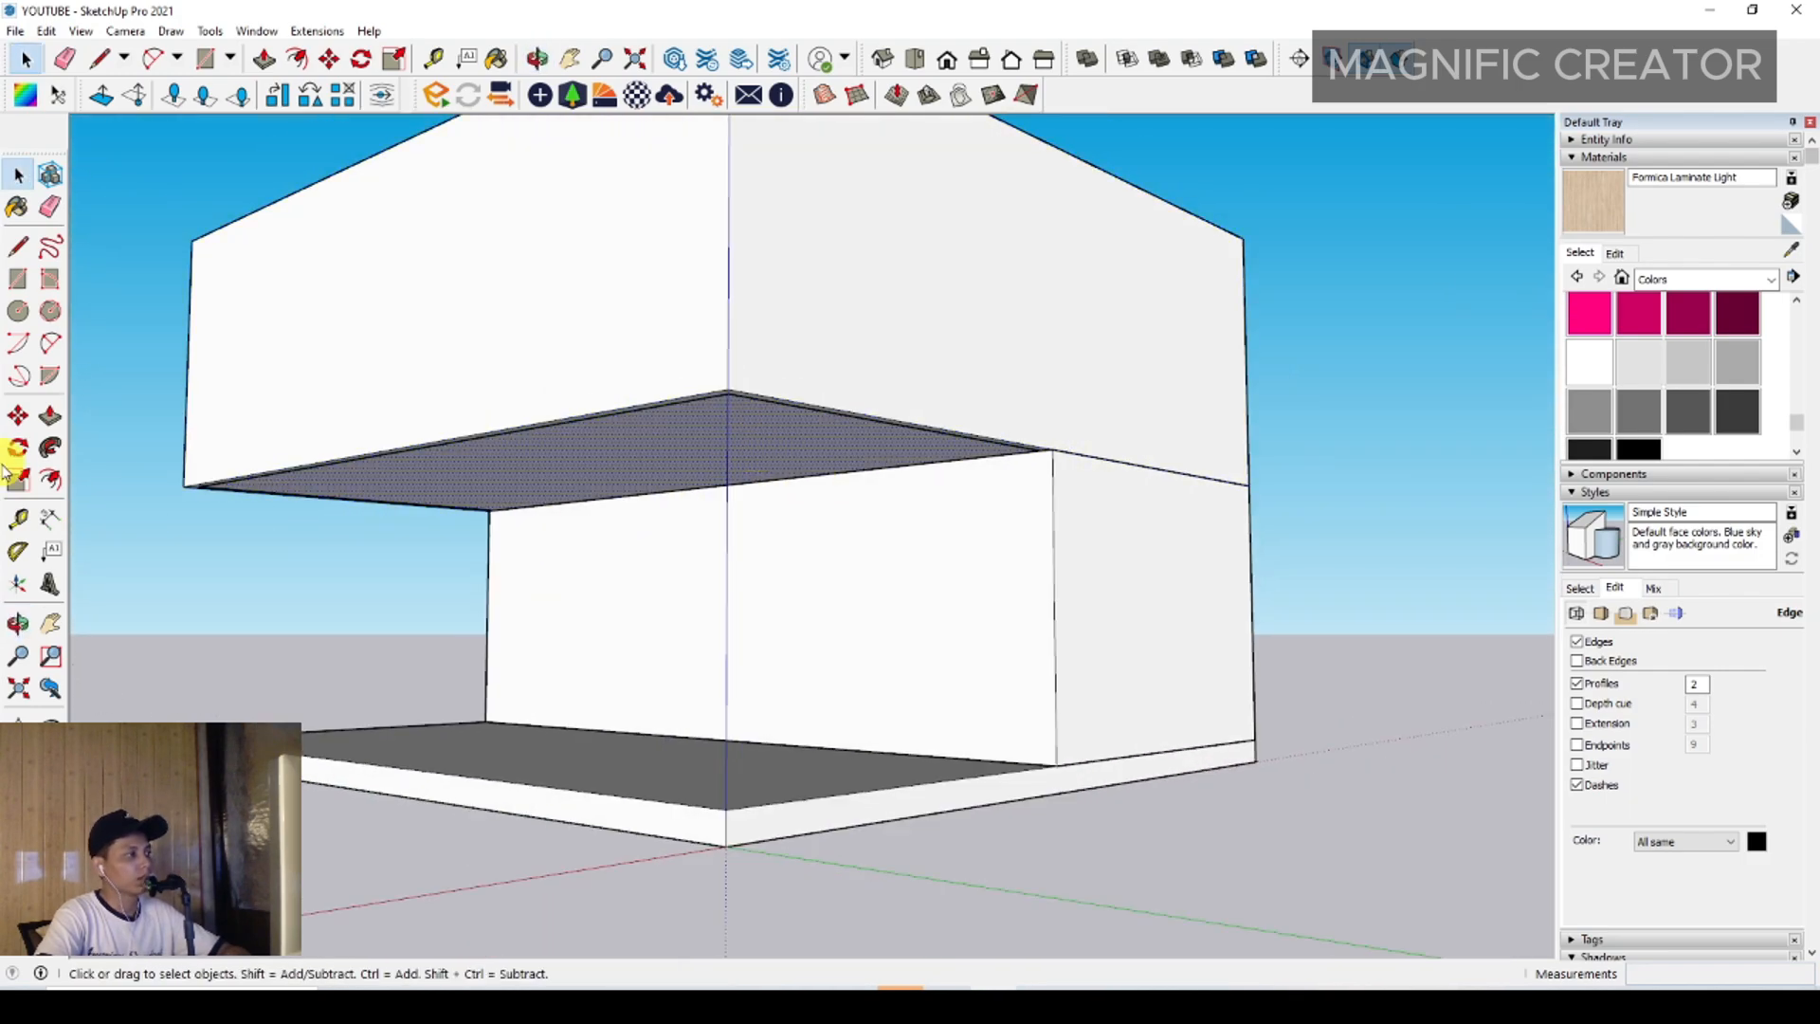
Push/Pull the underside of the new floor face down by 500 over the open half of the ground floor
left_click(50, 417)
left_click(784, 452)
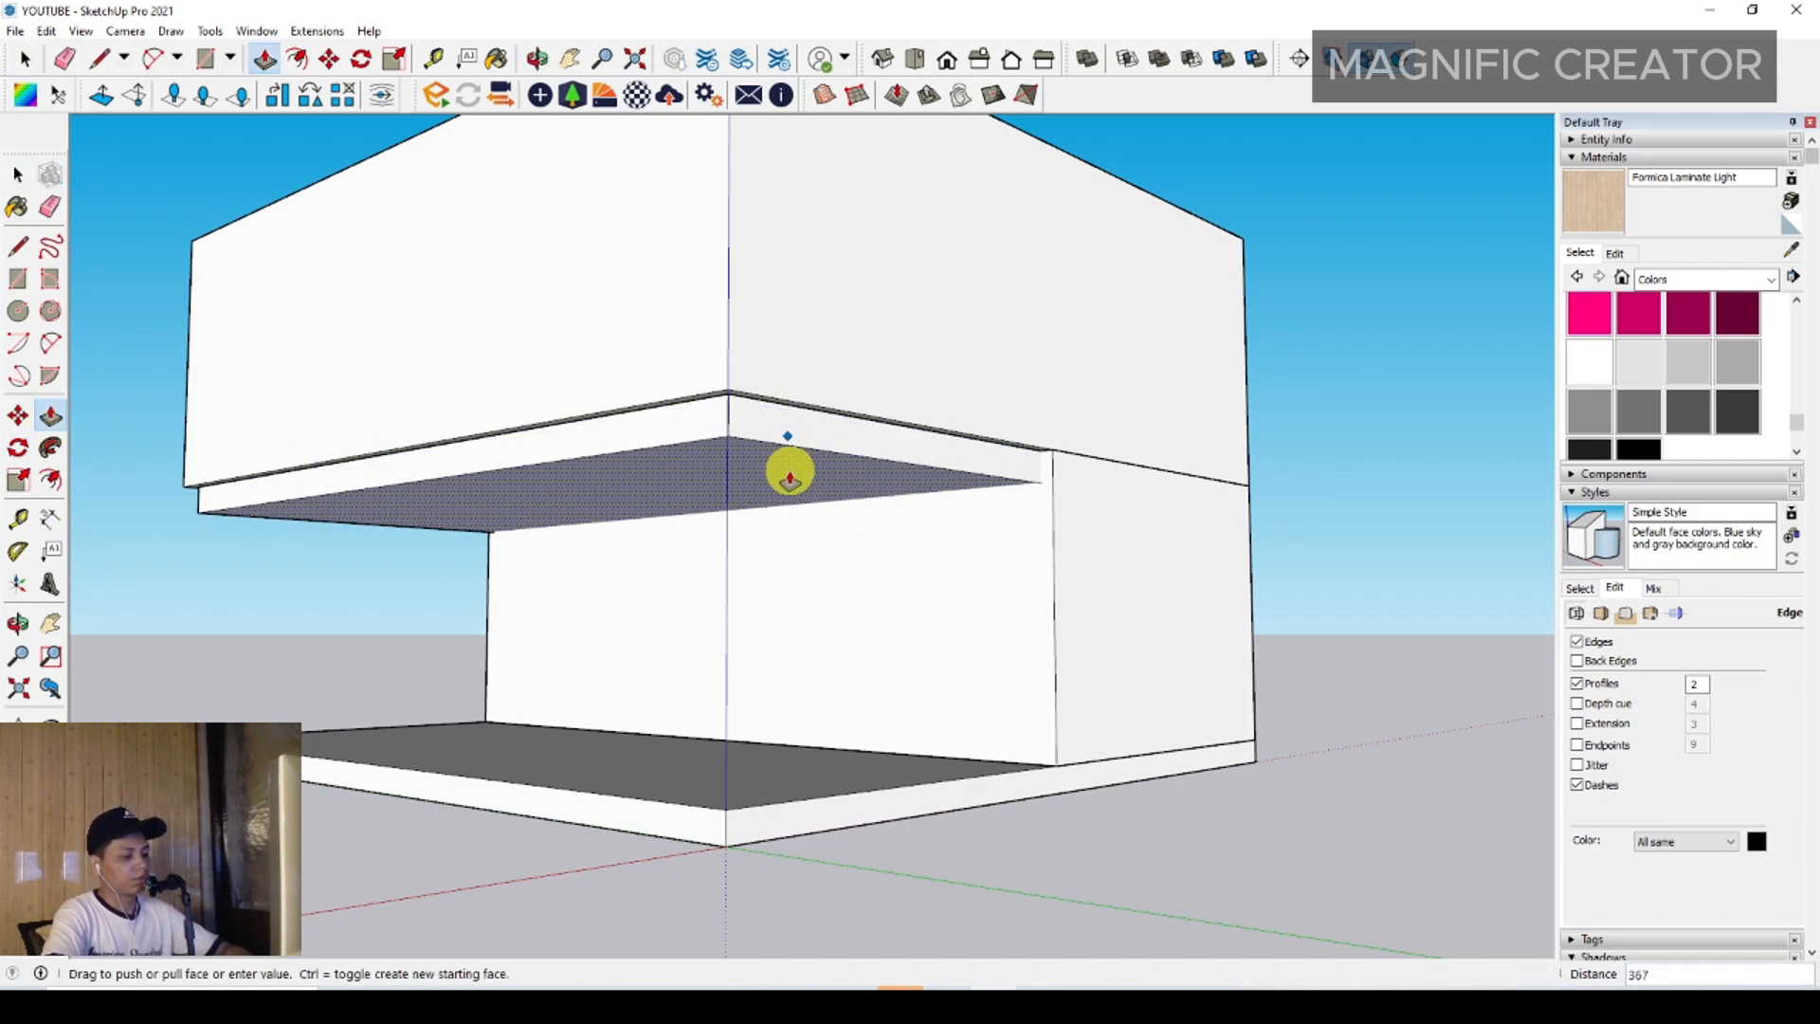
type("500")
key("Return")
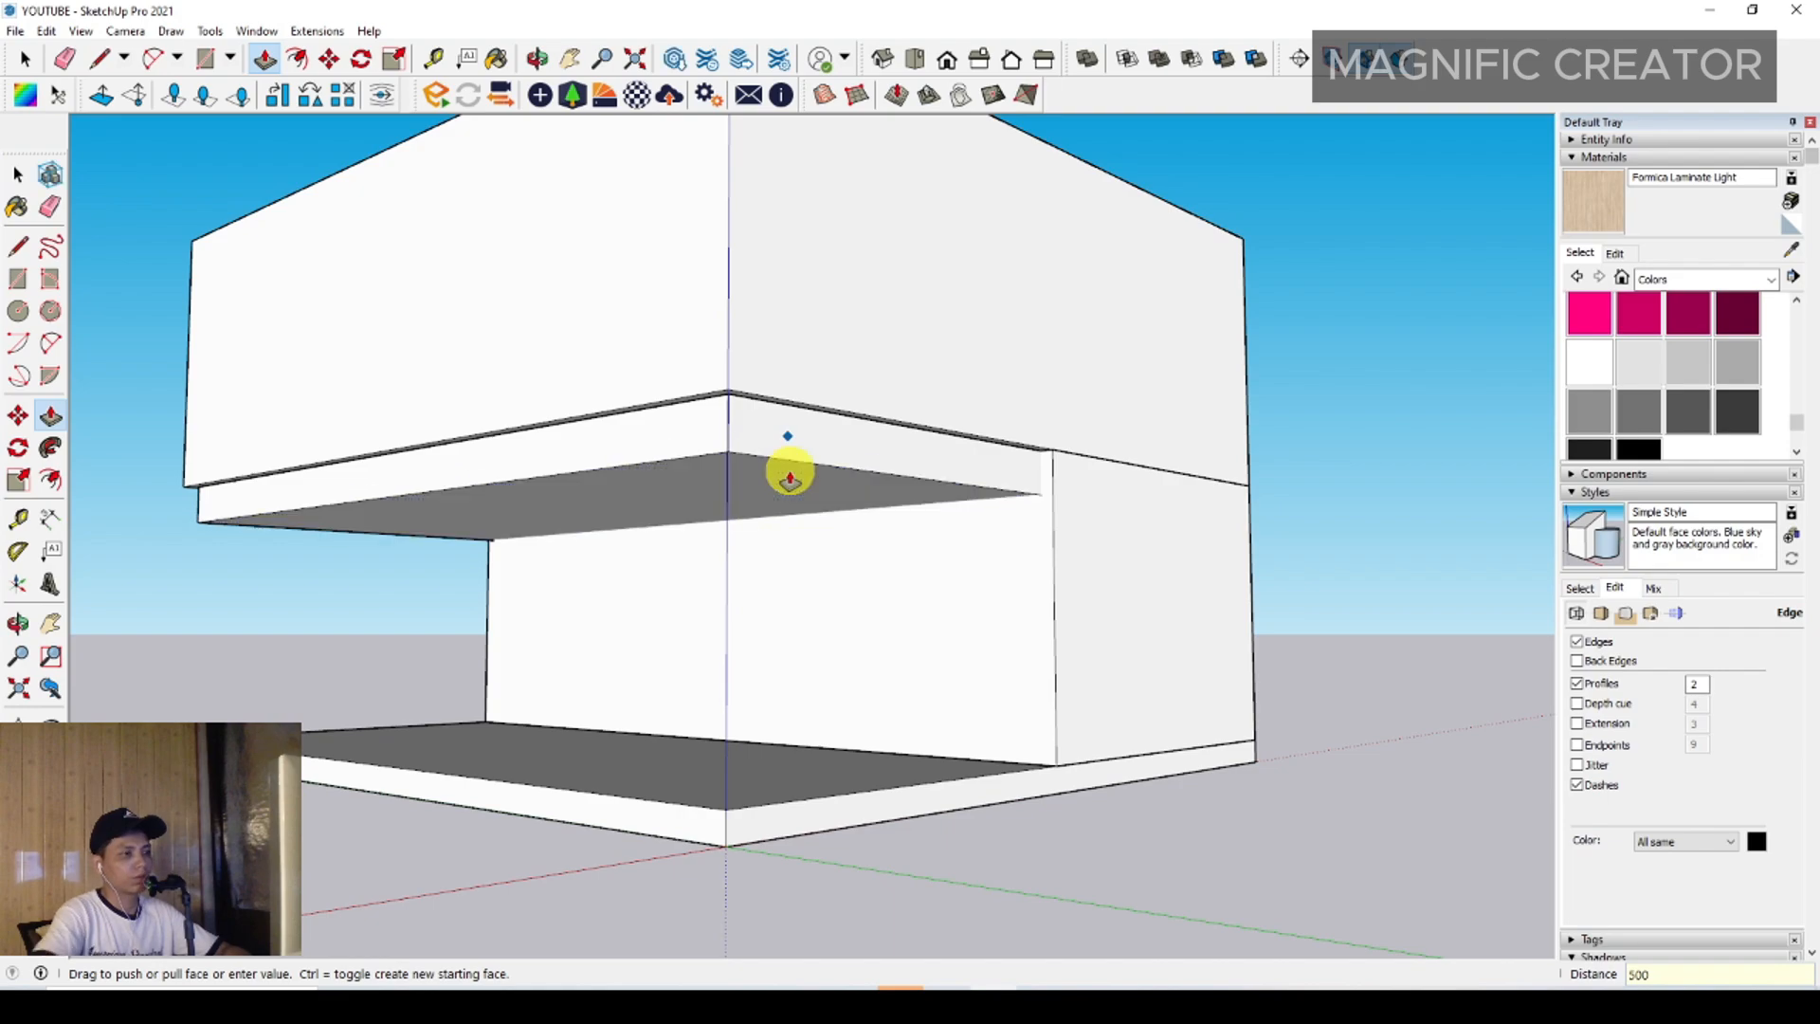
key("space")
Open the upper-floor walls group and draw a line across the wall's underside at the ground-floor wall's top corner
middle_click_drag(760, 435, 811, 389)
left_click(723, 390)
scroll(959, 480, "up", 6)
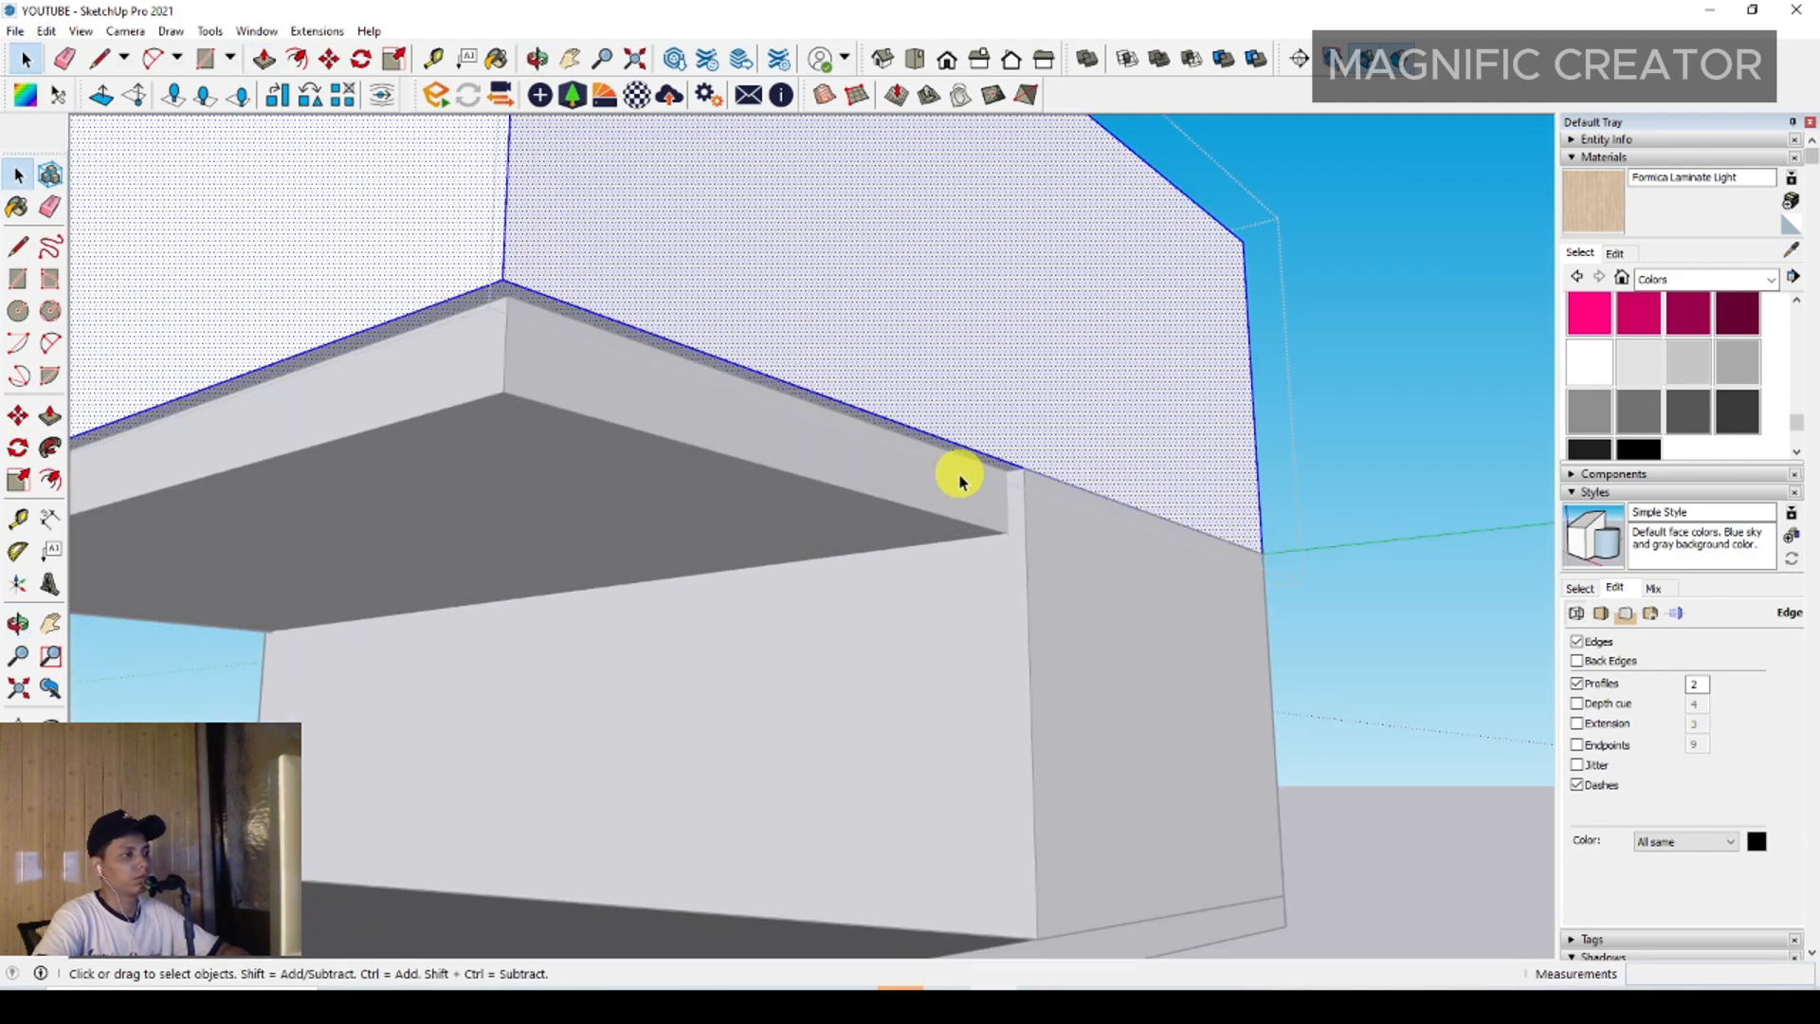
mouse_move(1020, 487)
middle_mouse_down()
mouse_move(1049, 438)
mouse_move(995, 480)
mouse_move(996, 459)
mouse_move(1052, 455)
mouse_move(1032, 459)
middle_mouse_up()
left_click(19, 246)
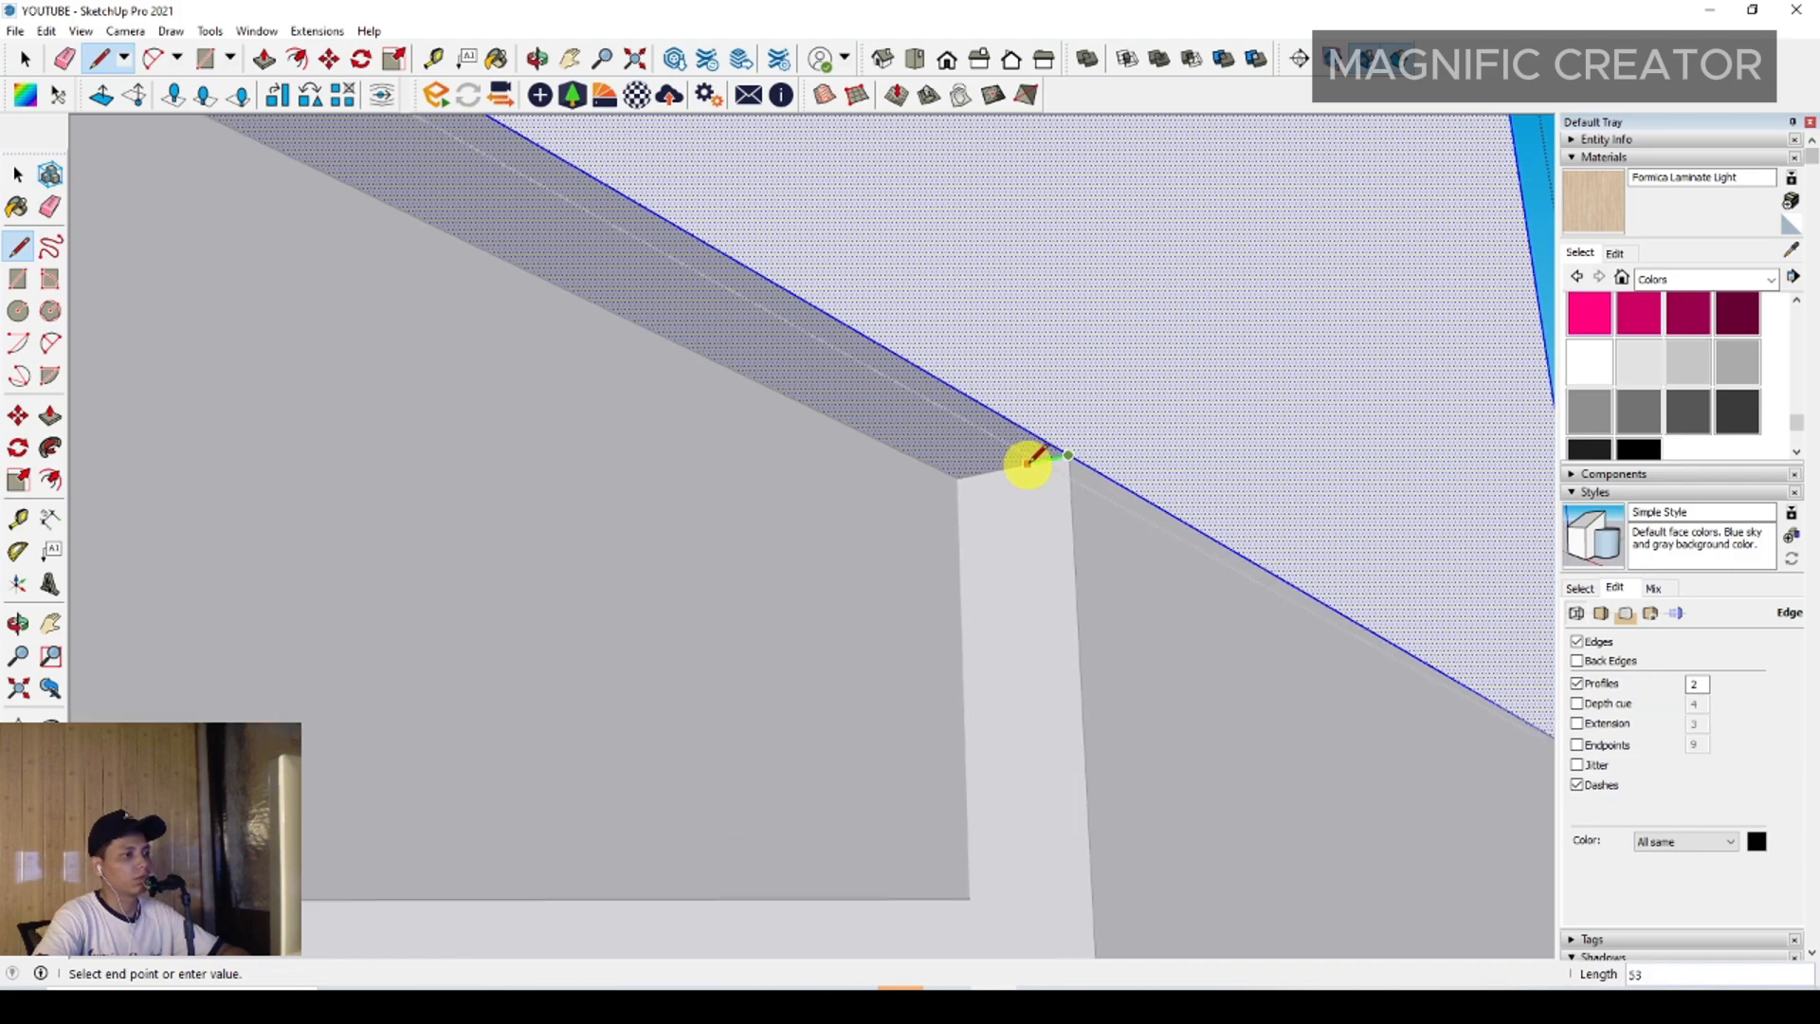
key("space")
Try to Push/Pull the exposed underside of the upper-floor wall down
key("p")
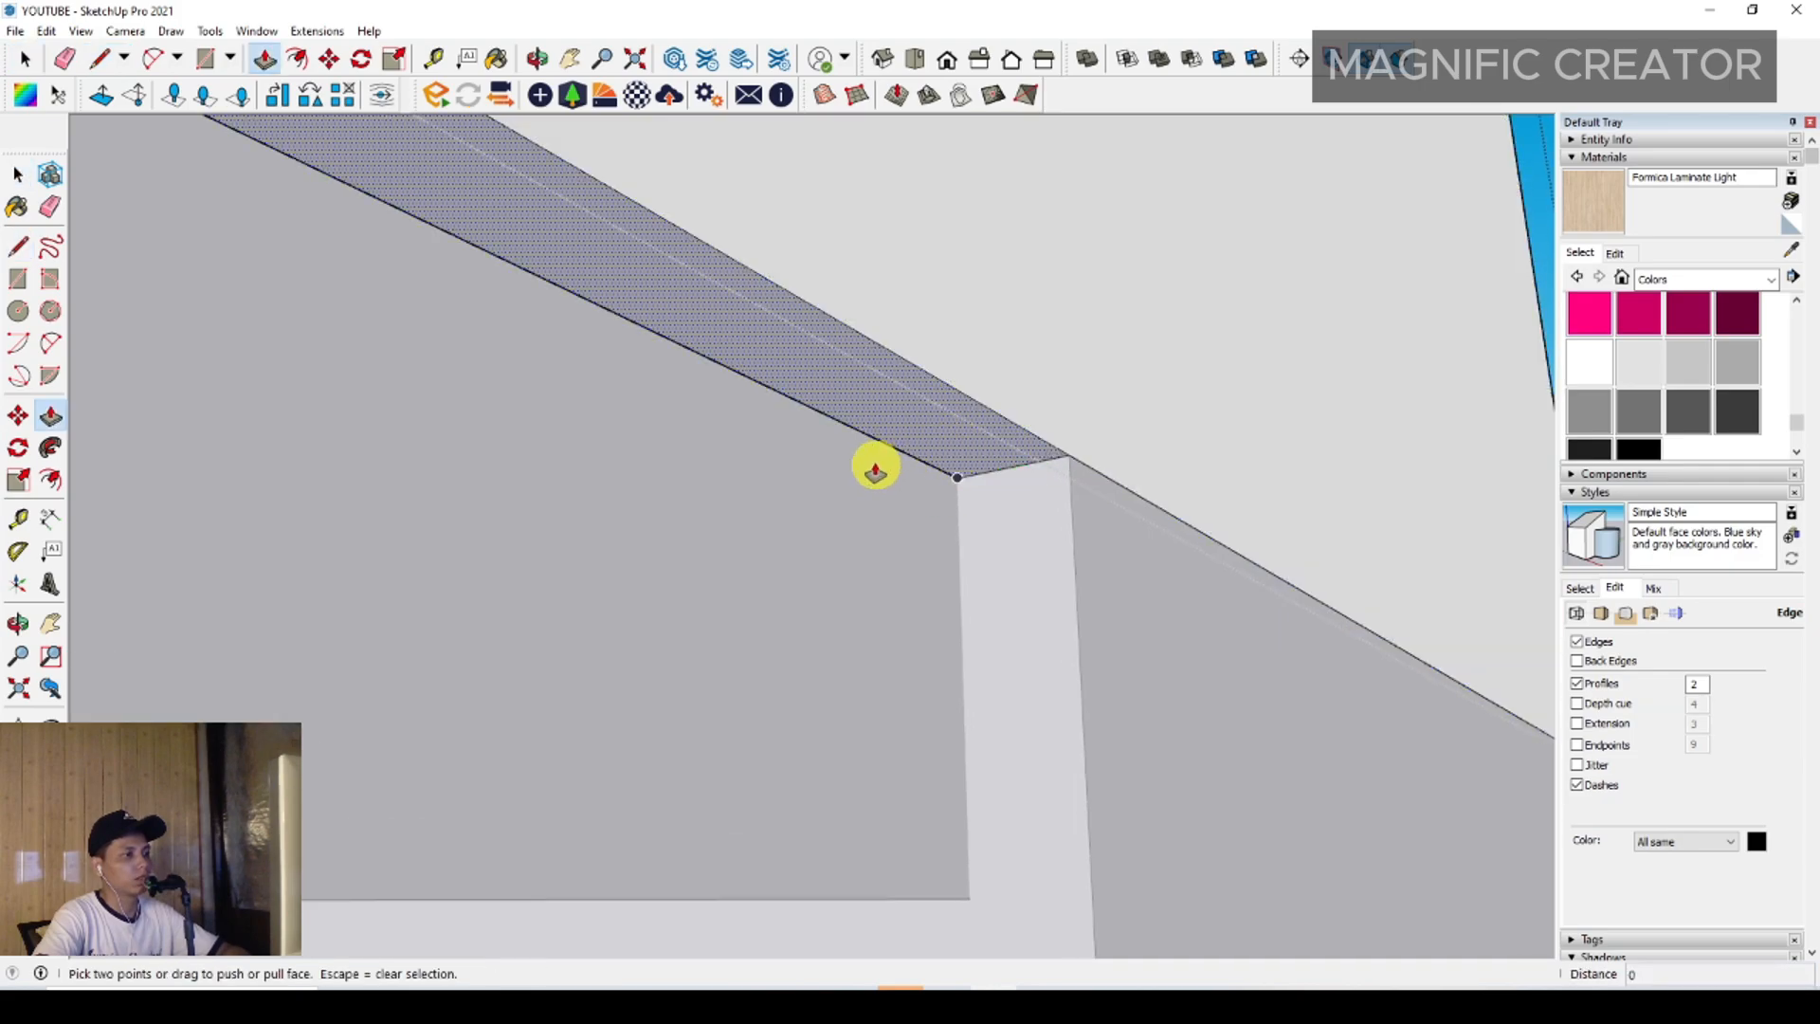
left_click(864, 463)
left_click(853, 504)
key("space")
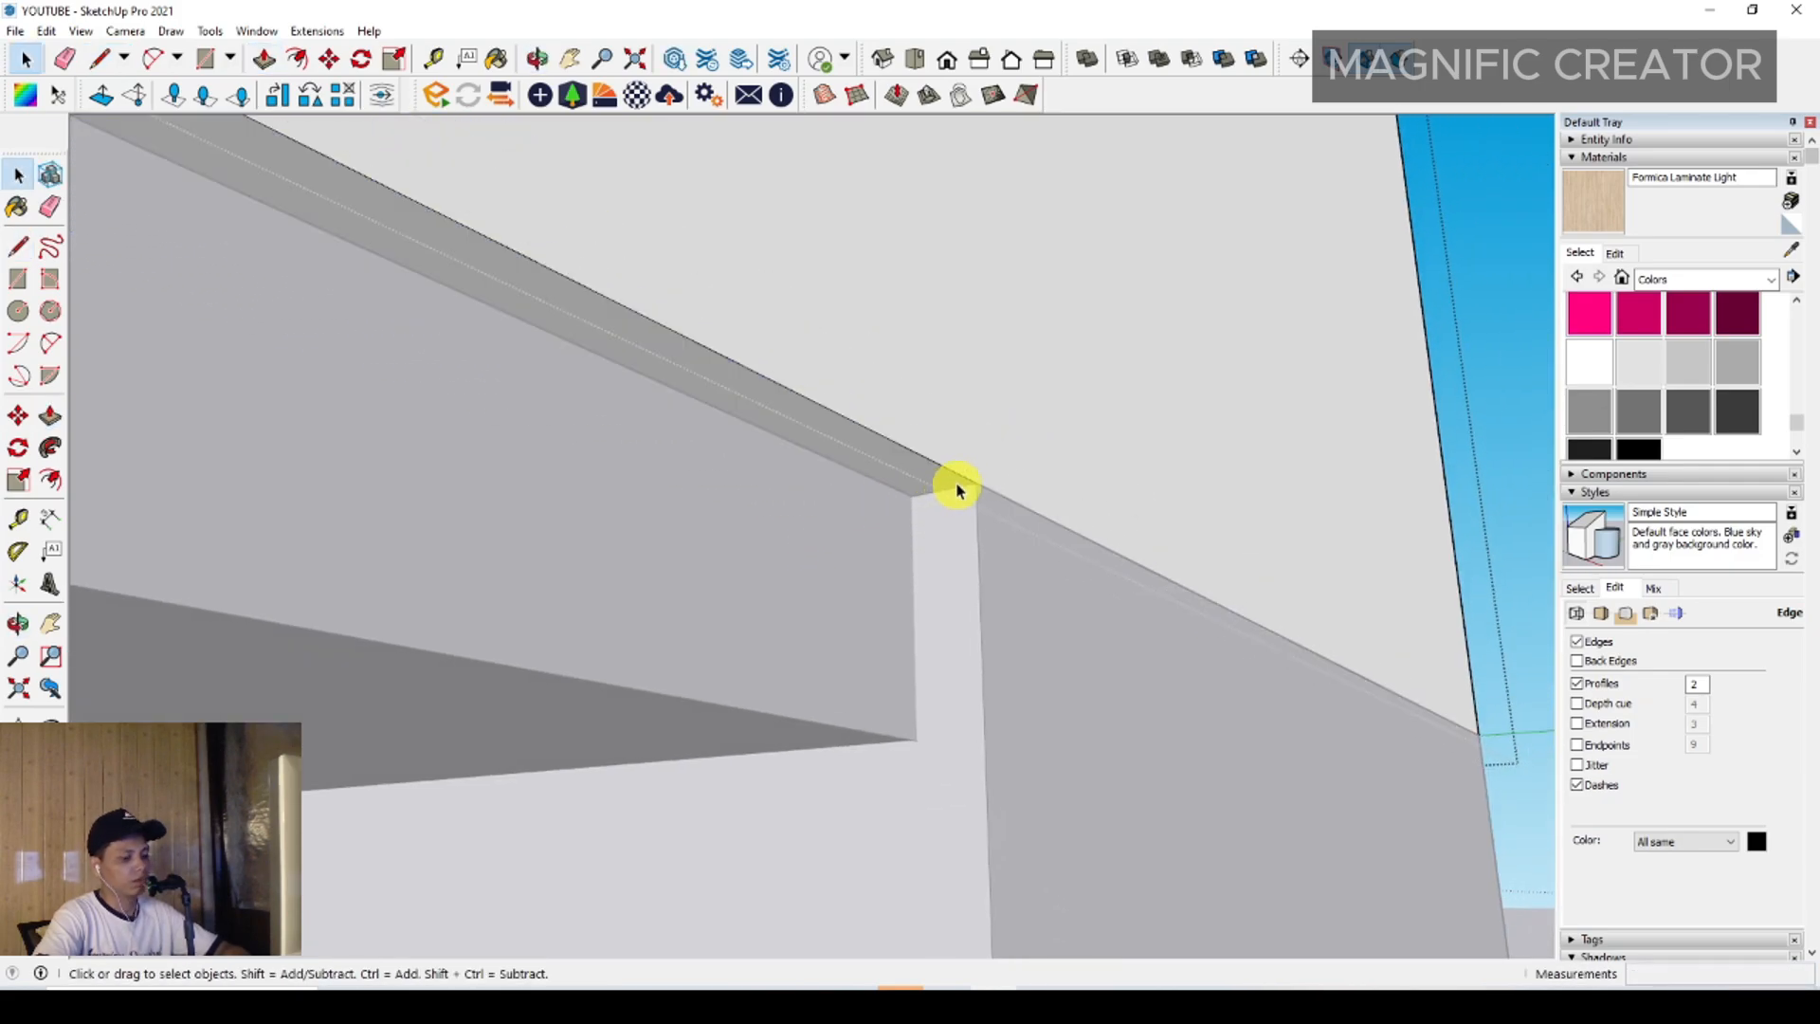
Redraw the dividing line across the upper-floor wall's underside where it meets the ground-floor wall
middle_click_drag(954, 487, 660, 580)
key("l")
left_click(984, 477)
key("space")
key("i")
scroll(557, 641, "up", 3)
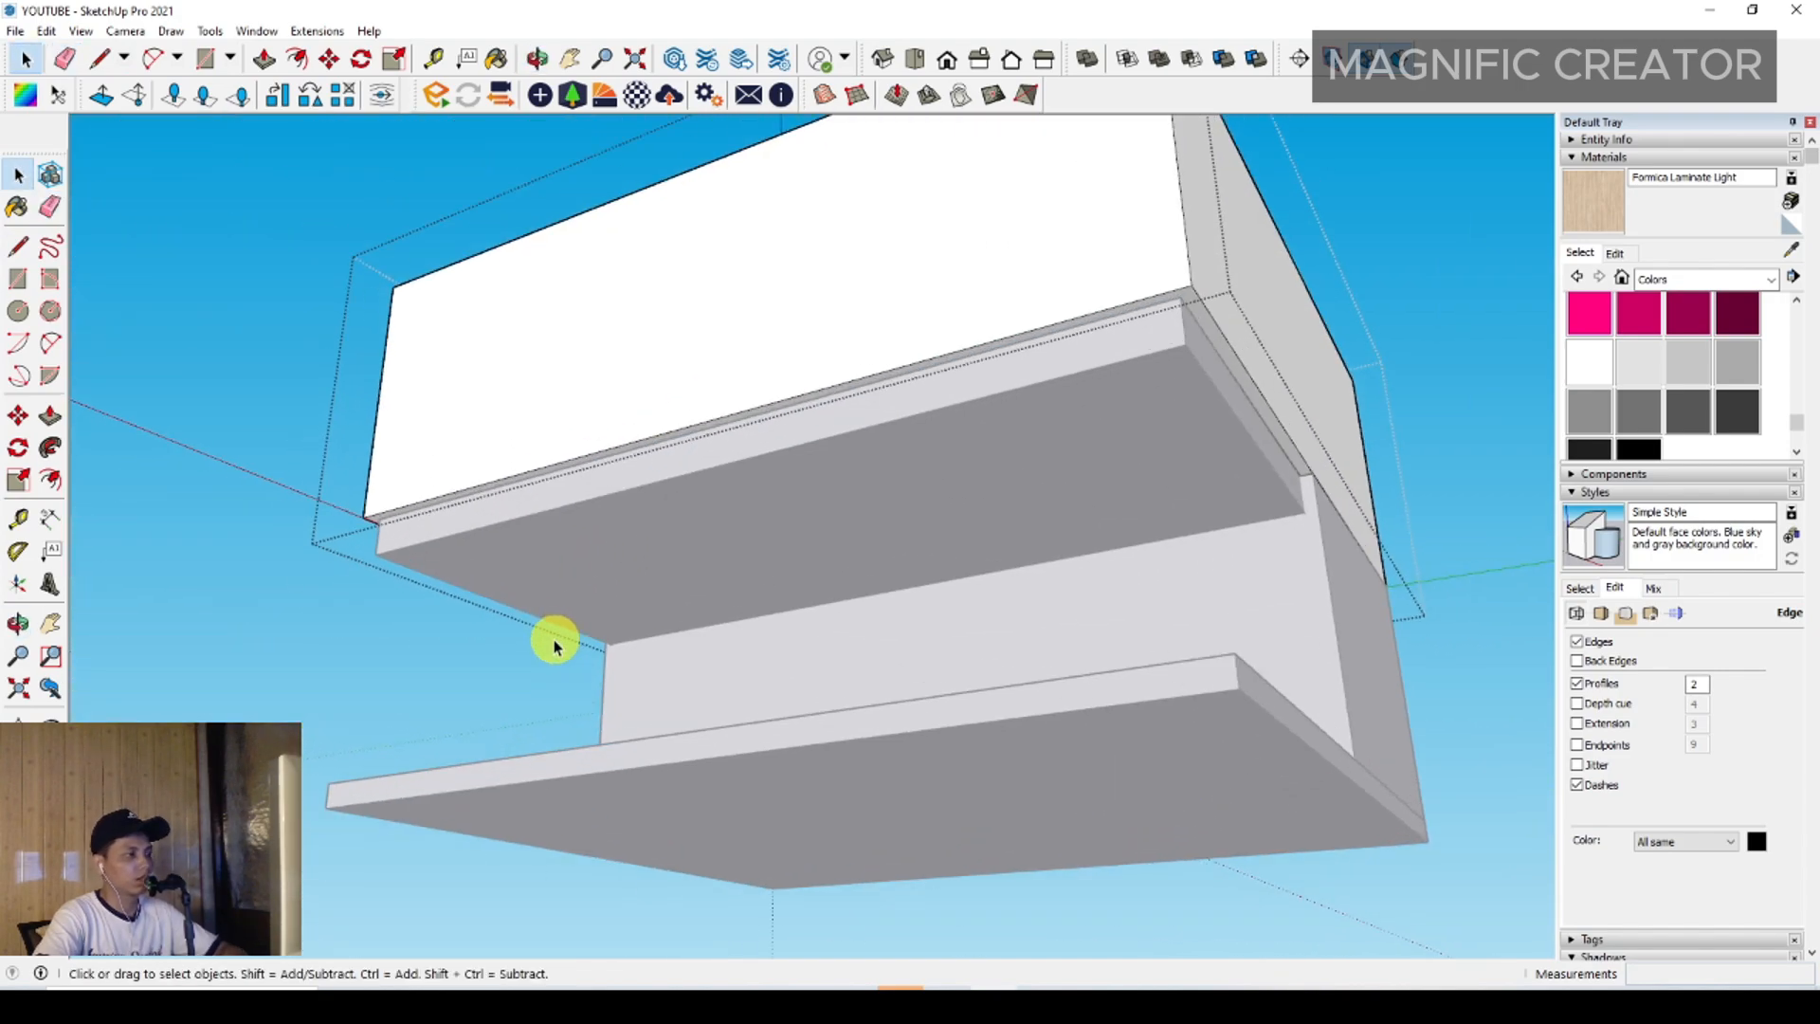
Isolate the upper-floor group, divide the opposite wall's underside at the ground-floor wall's corner, and erase the line's overhang
middle_click_drag(557, 642, 874, 561)
scroll(664, 474, "up", 3)
middle_click_drag(664, 474, 834, 465)
scroll(777, 531, "up", 6)
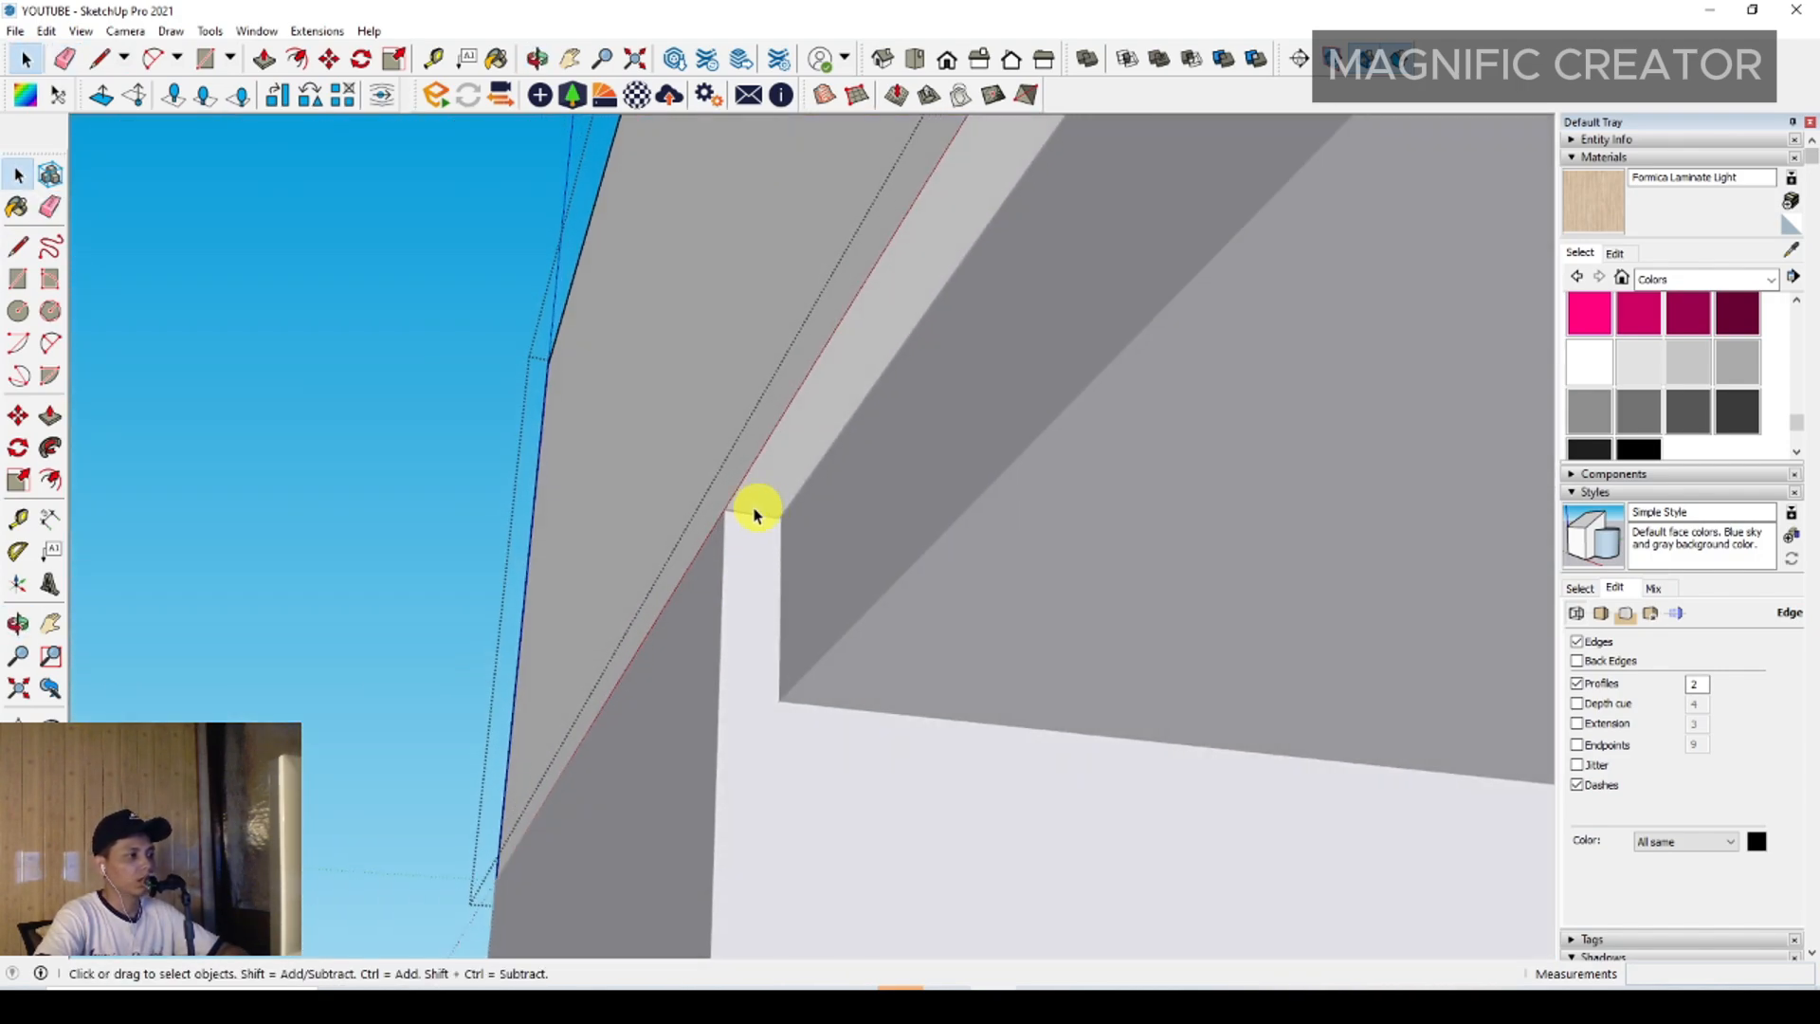
key("l")
key("i")
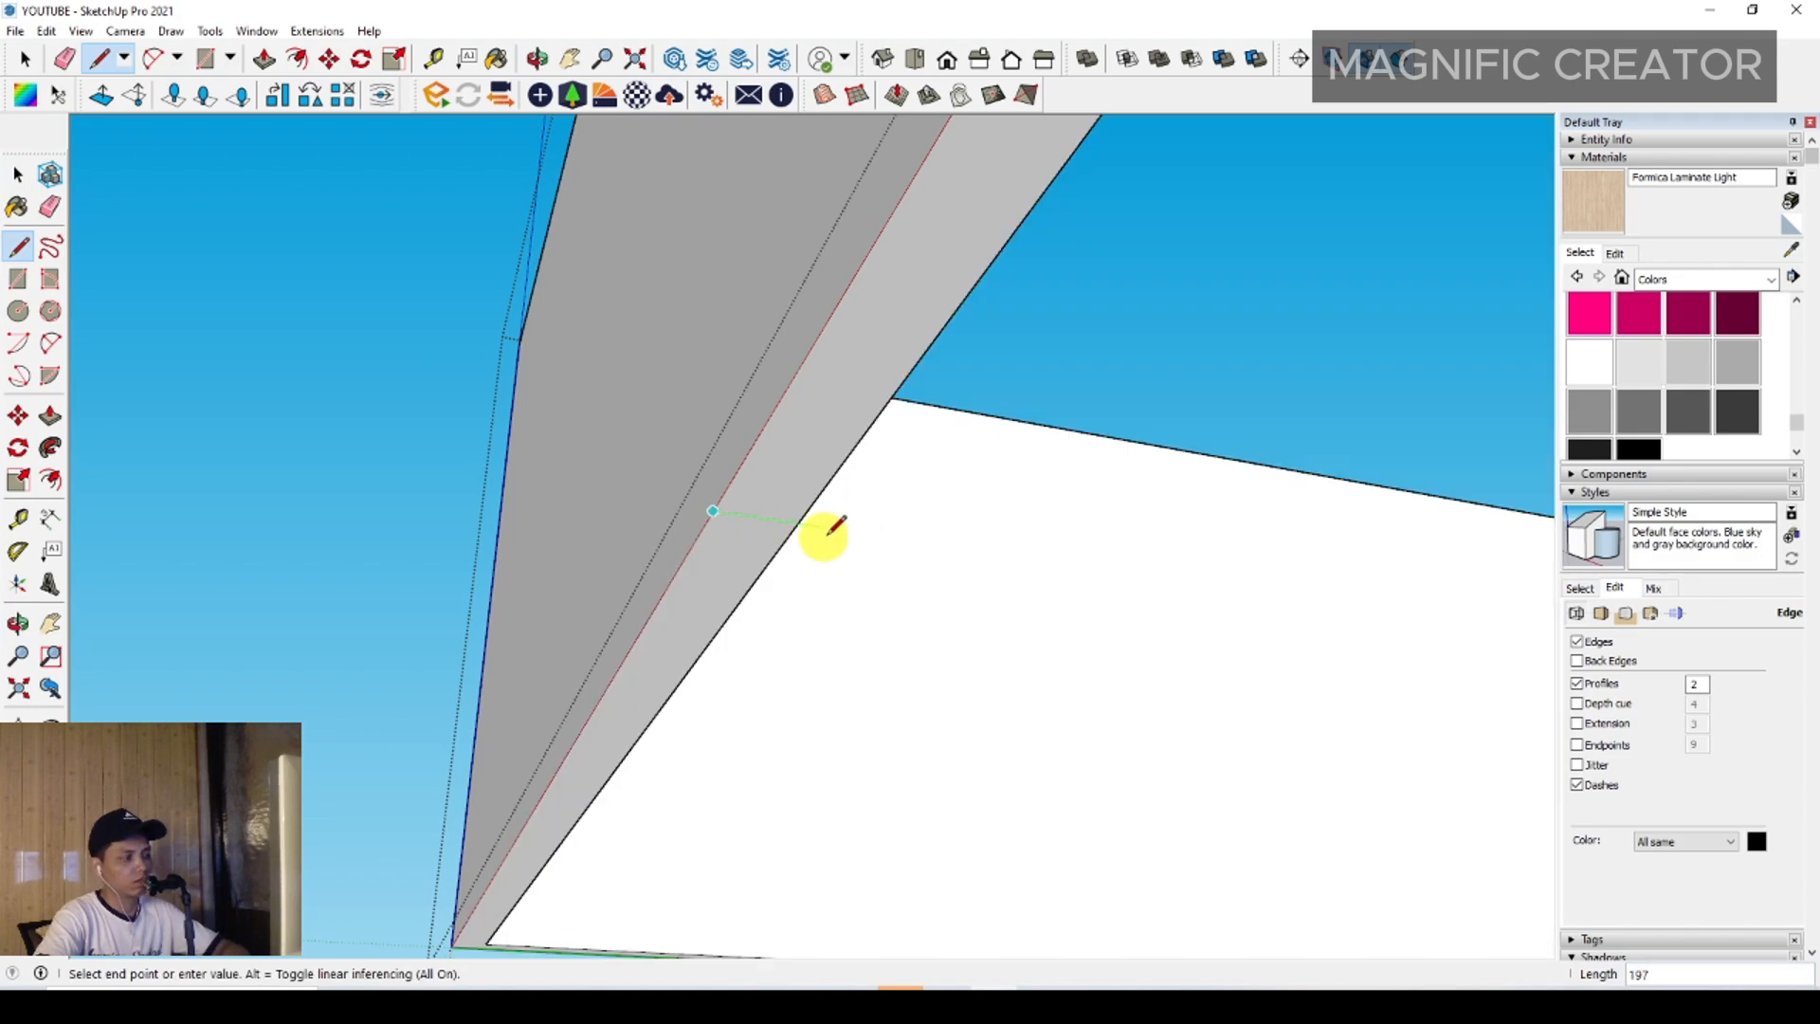
key("Escape")
key("e")
left_click(842, 531)
key("space")
Push/Pull the divided wall underside over the open half down by 500, level with the floor slab's underside
scroll(802, 542, "down", 2)
left_click(810, 501)
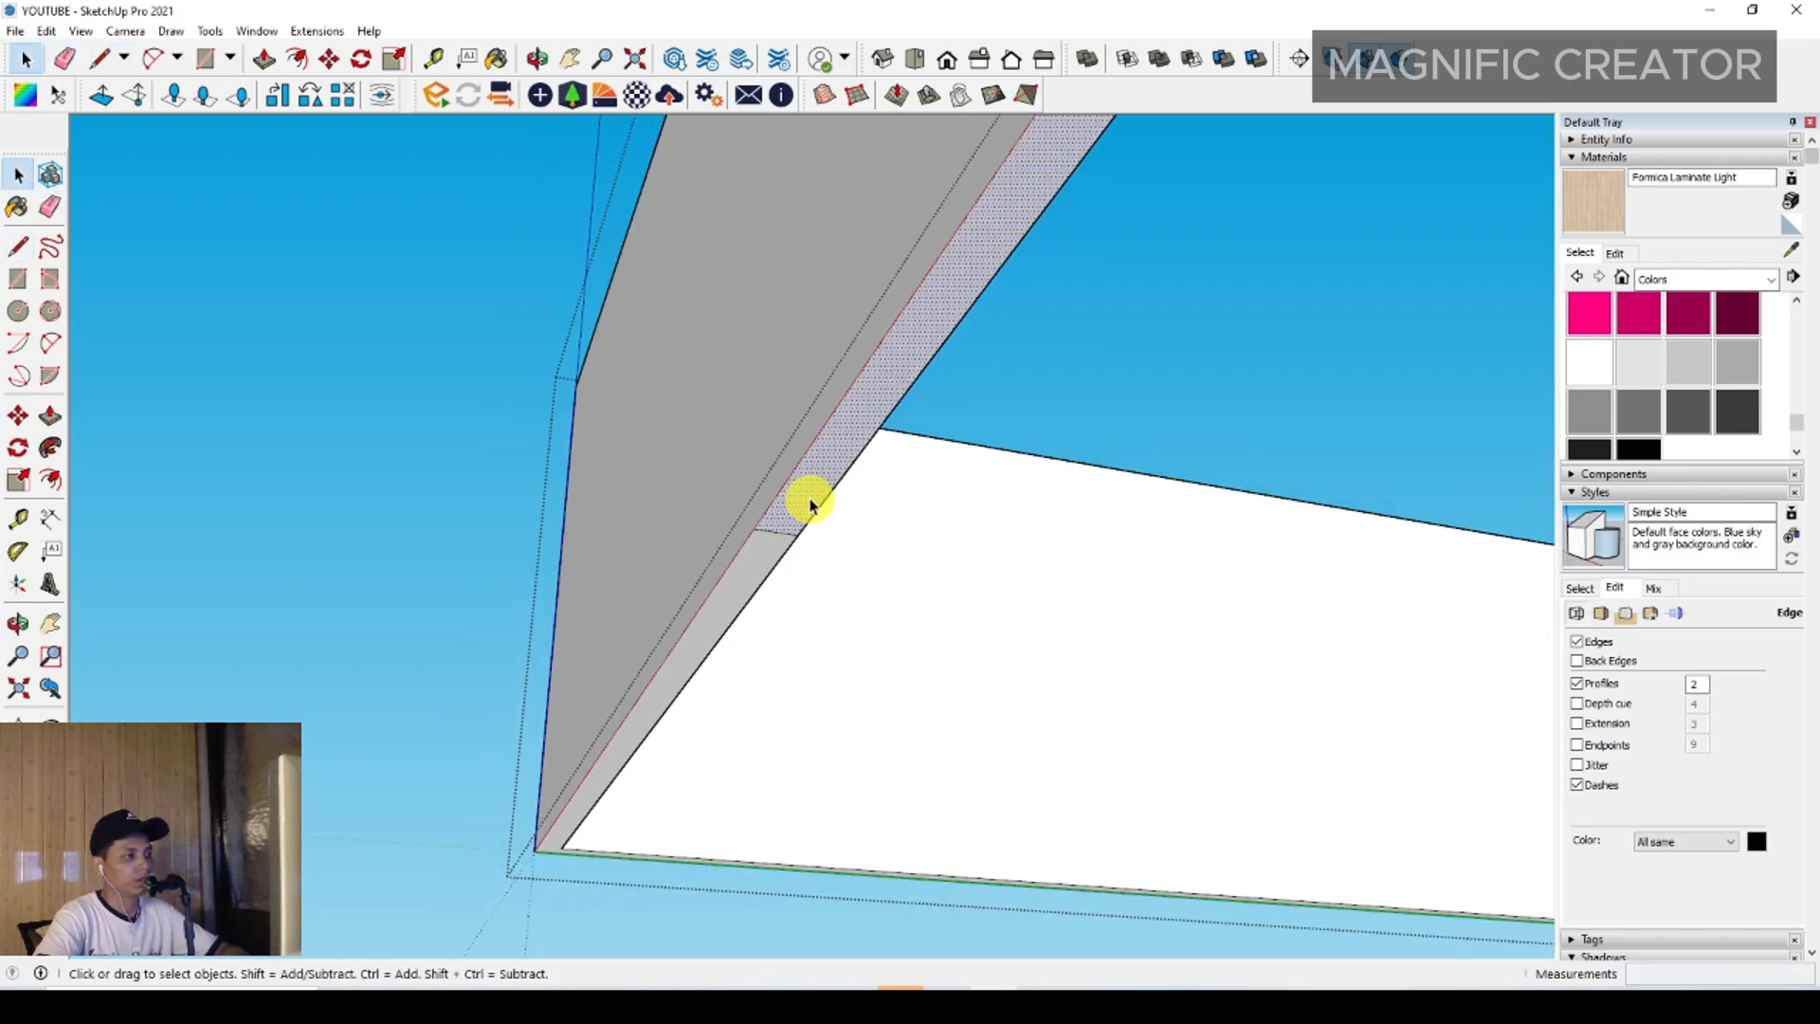
scroll(796, 533, "down", 4)
scroll(798, 535, "down", 5)
middle_click_drag(798, 536, 1154, 358)
scroll(1207, 366, "up", 6)
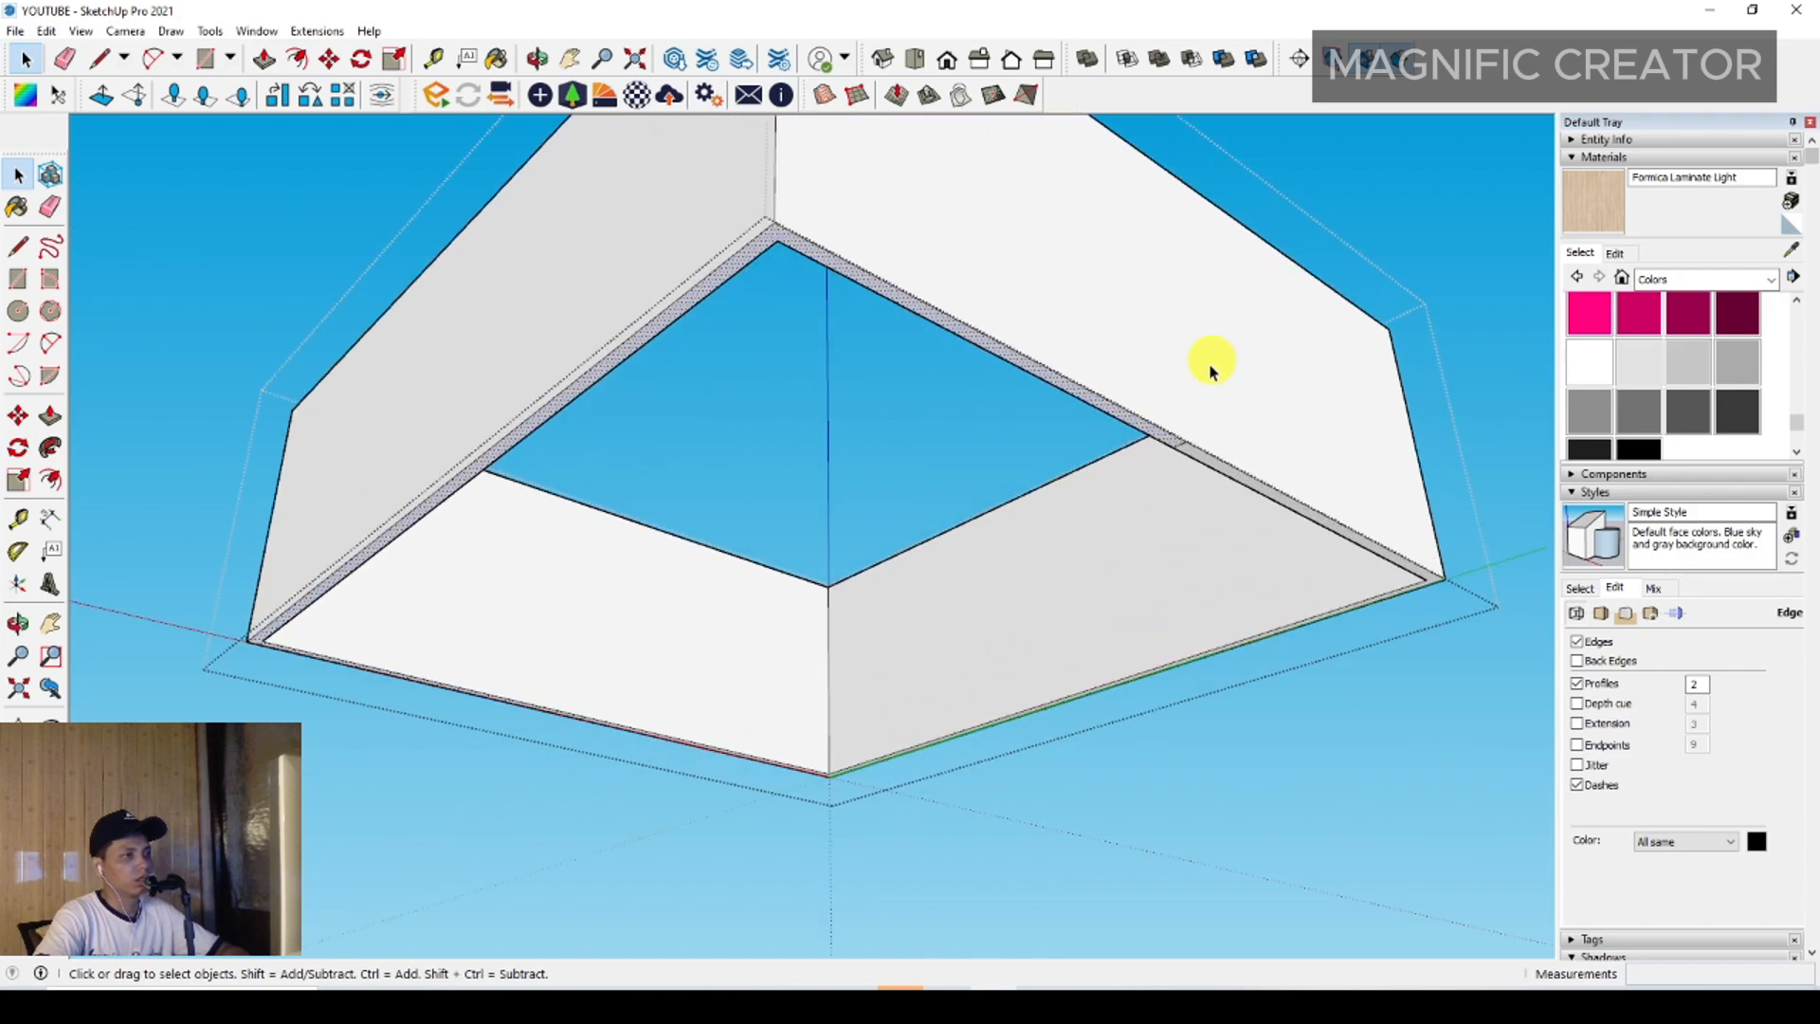
scroll(1102, 445, "up", 10)
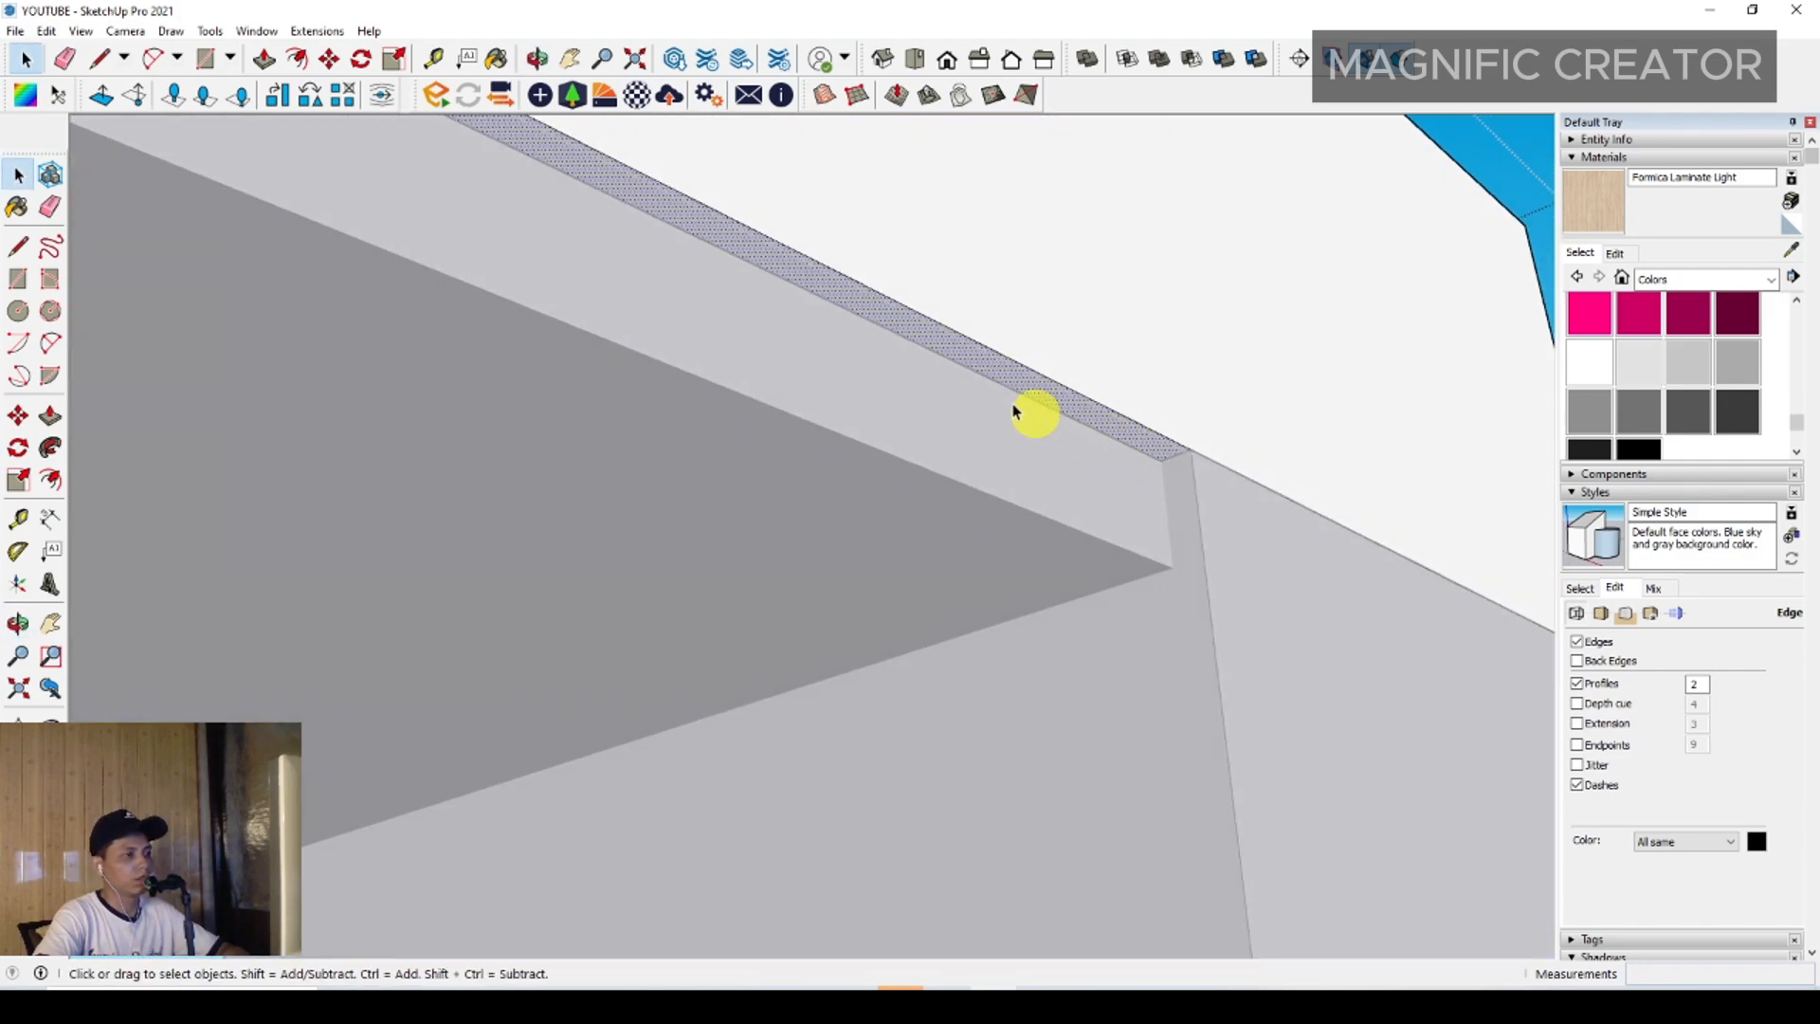
key("p")
left_click(925, 366)
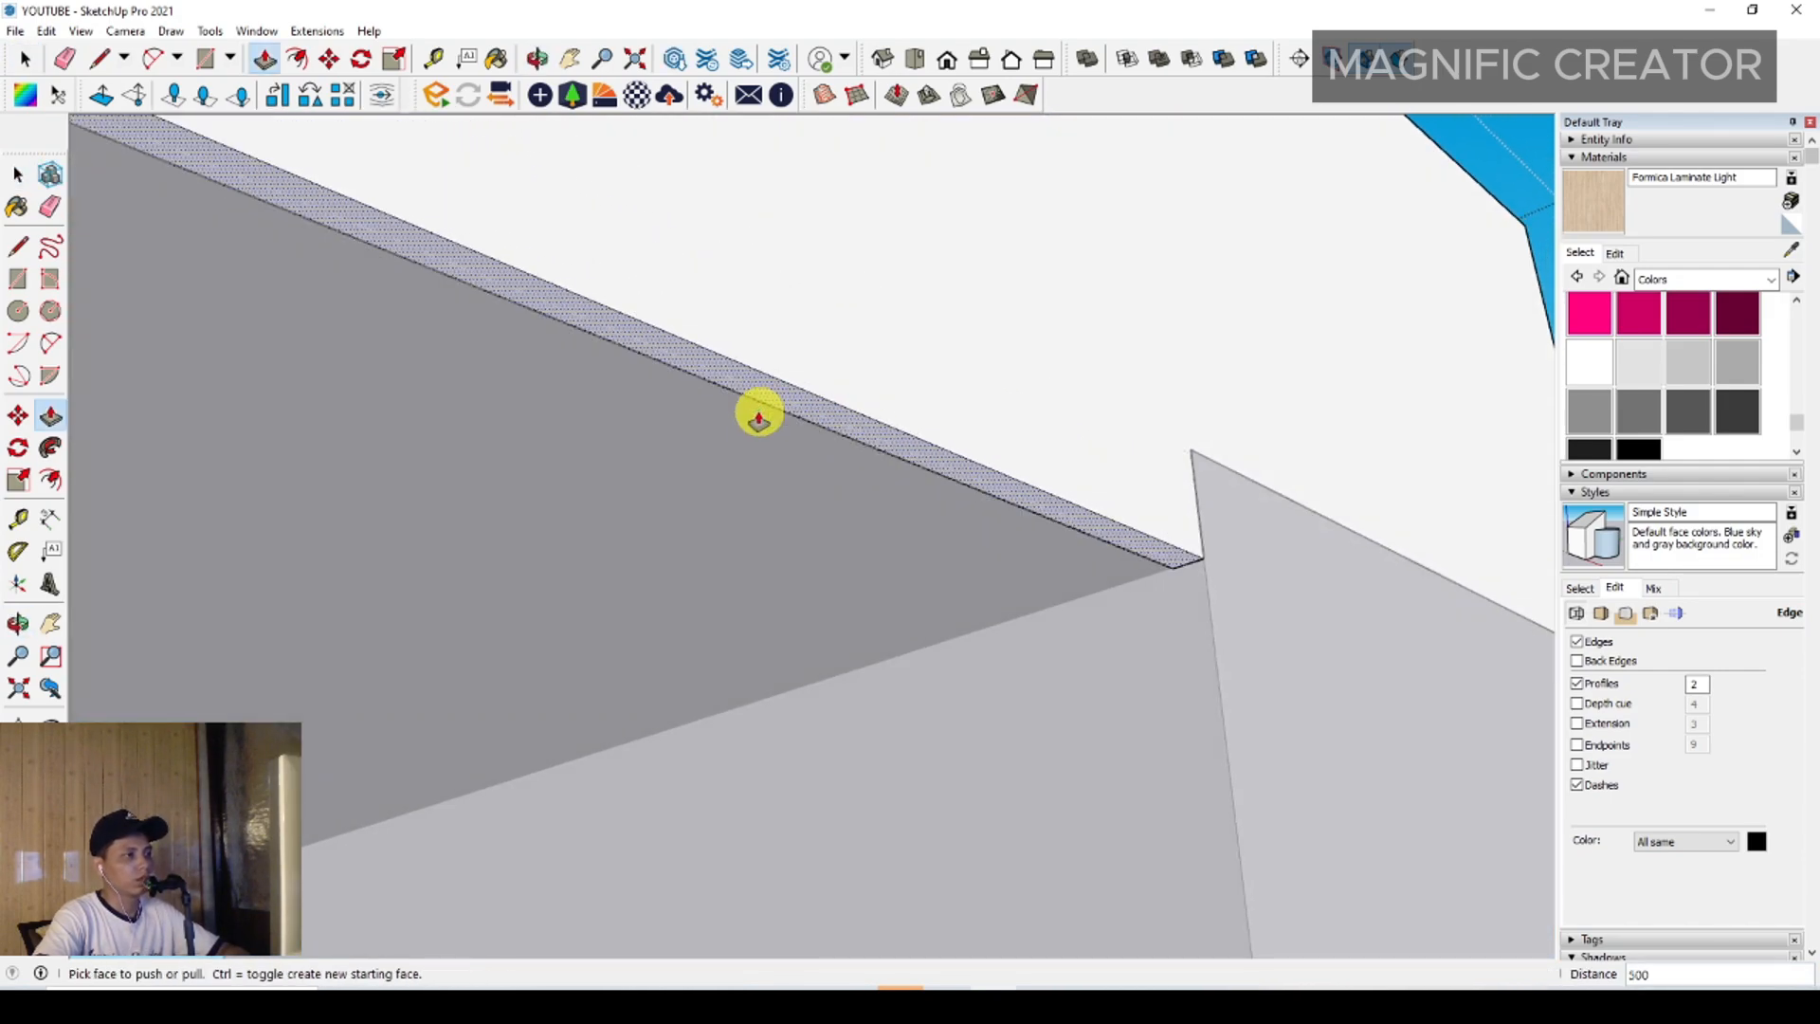
key("space")
Draw a rectangle about 1134 by 367 on the base slab's open outer corner as a column footprint
scroll(829, 492, "down", 3)
mouse_move(829, 492)
middle_mouse_down()
mouse_move(902, 446)
mouse_move(914, 560)
mouse_move(920, 515)
mouse_move(1271, 516)
middle_mouse_up()
middle_click_drag(741, 515, 770, 664)
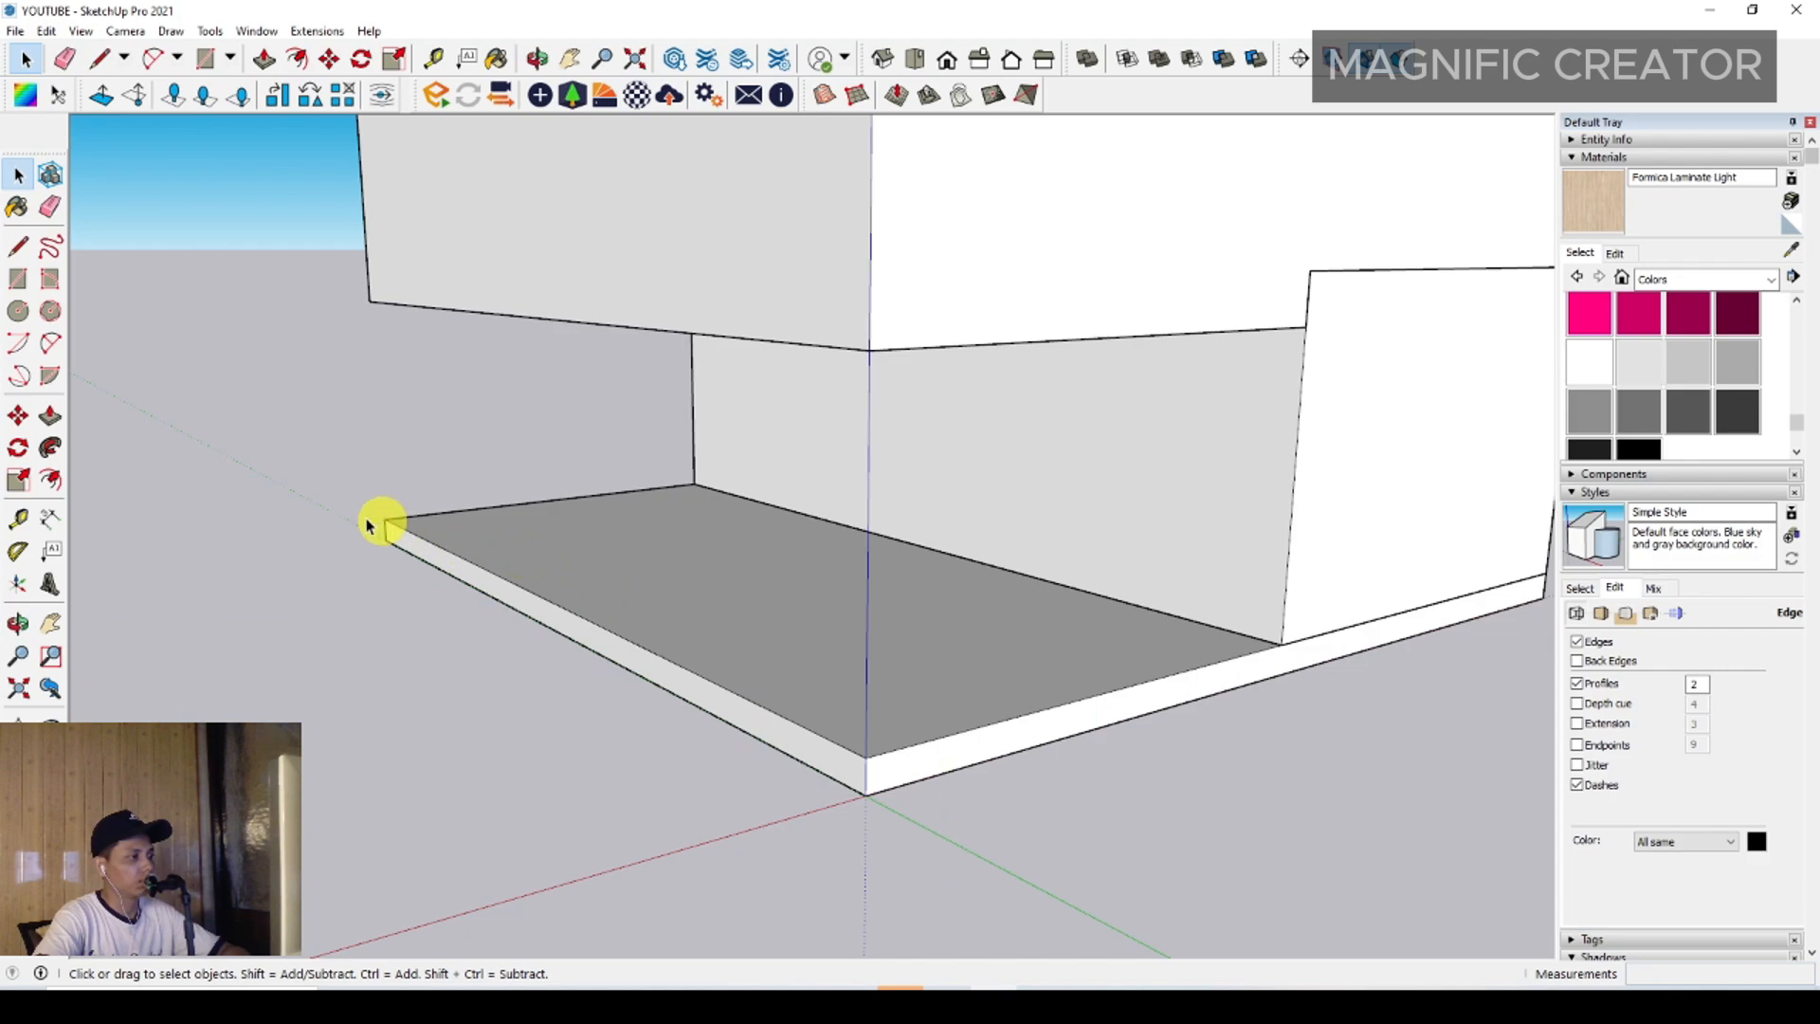
middle_click_drag(859, 711, 716, 700)
left_click(18, 279)
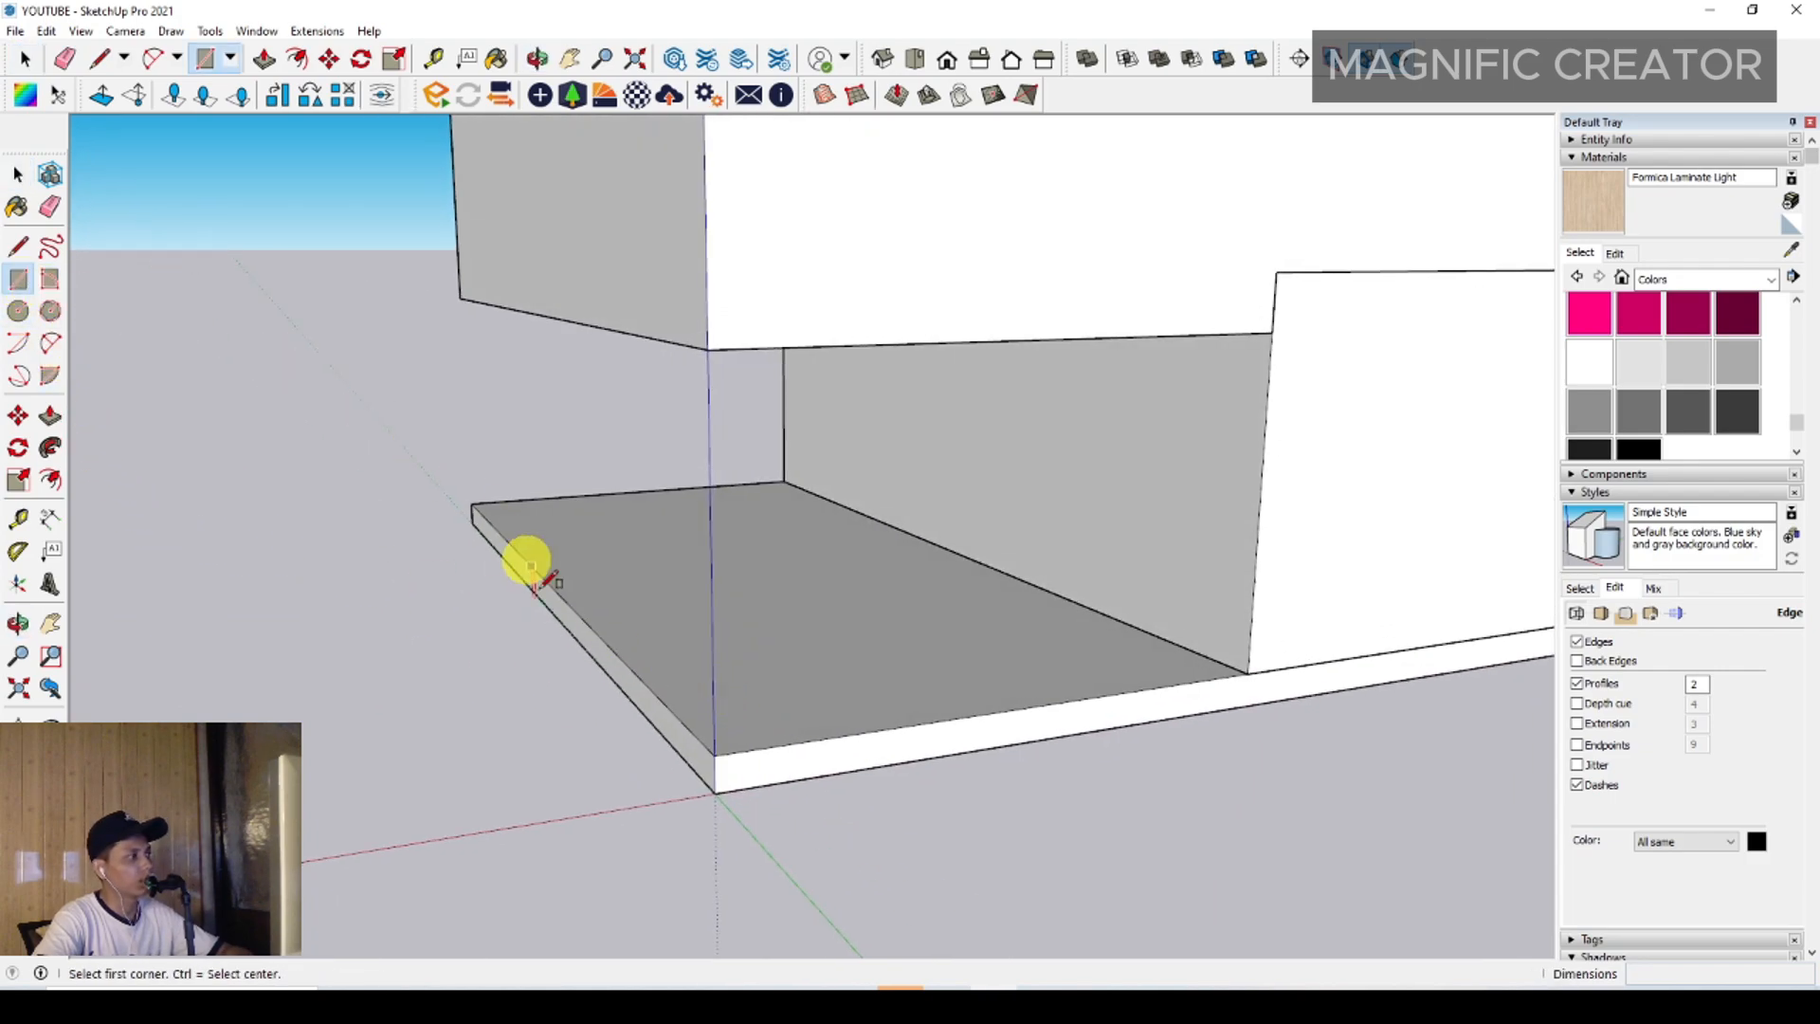
scroll(528, 560, "up", 3)
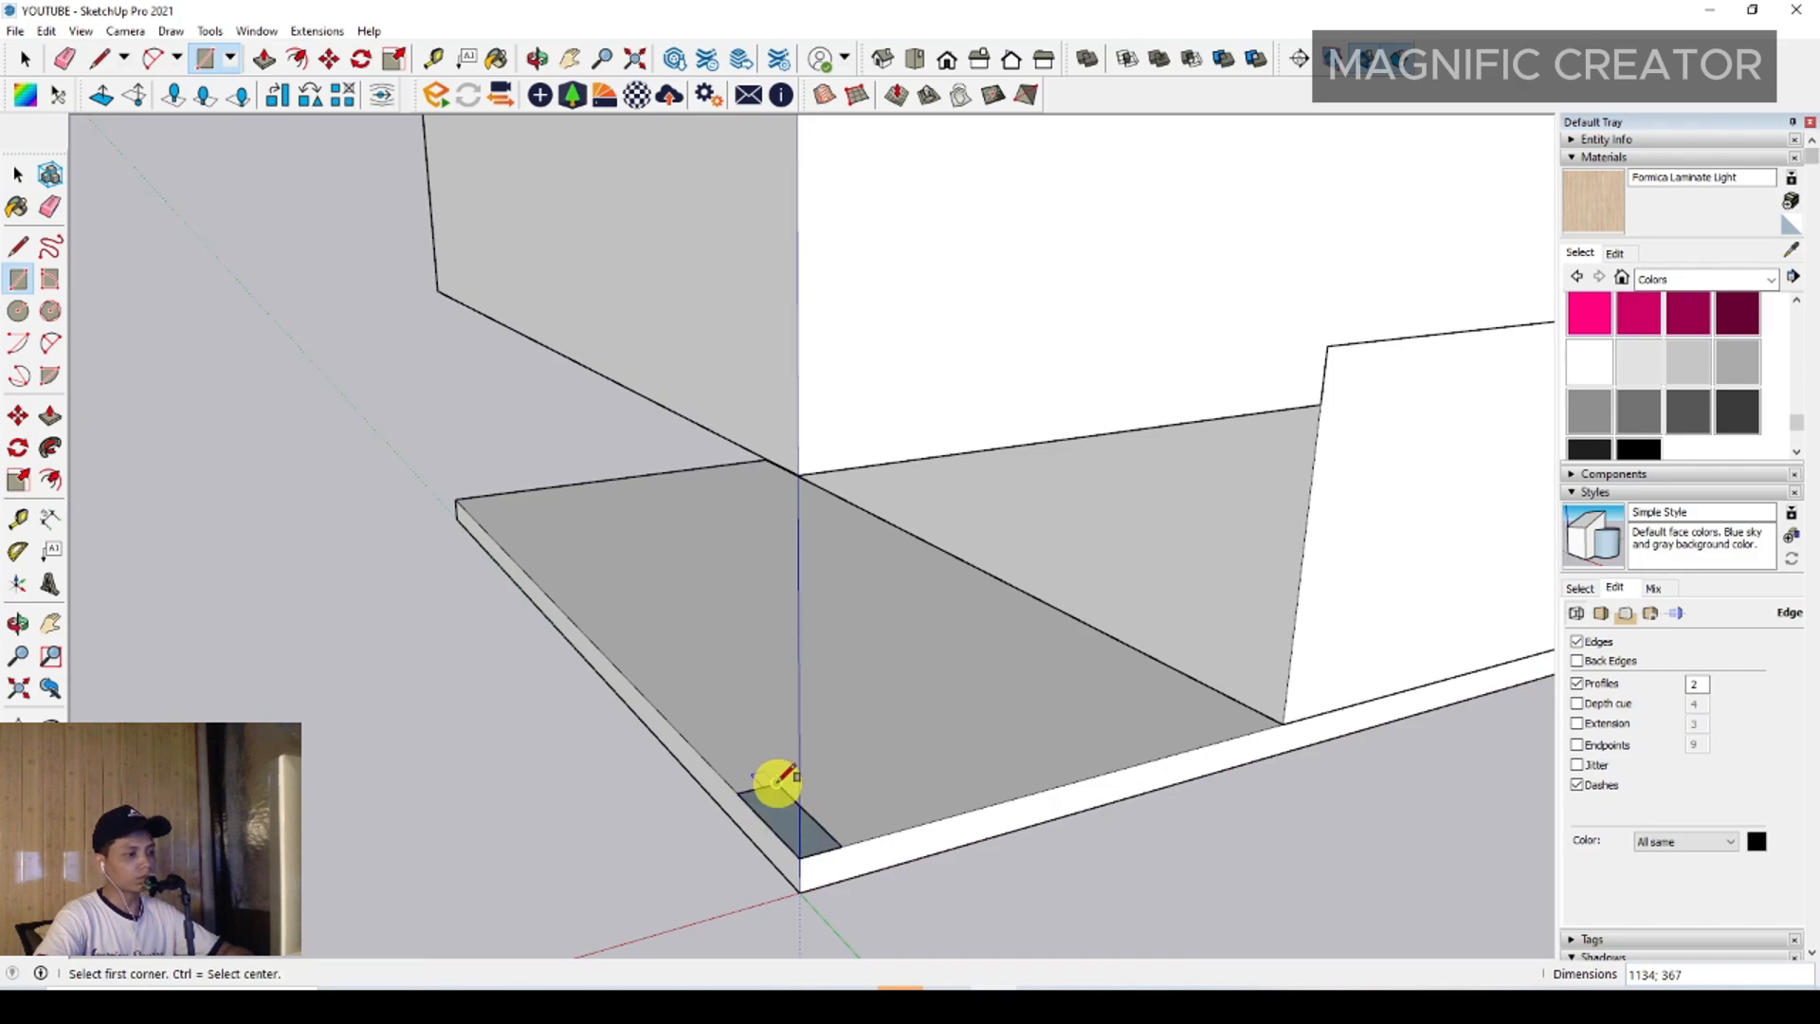
key("space")
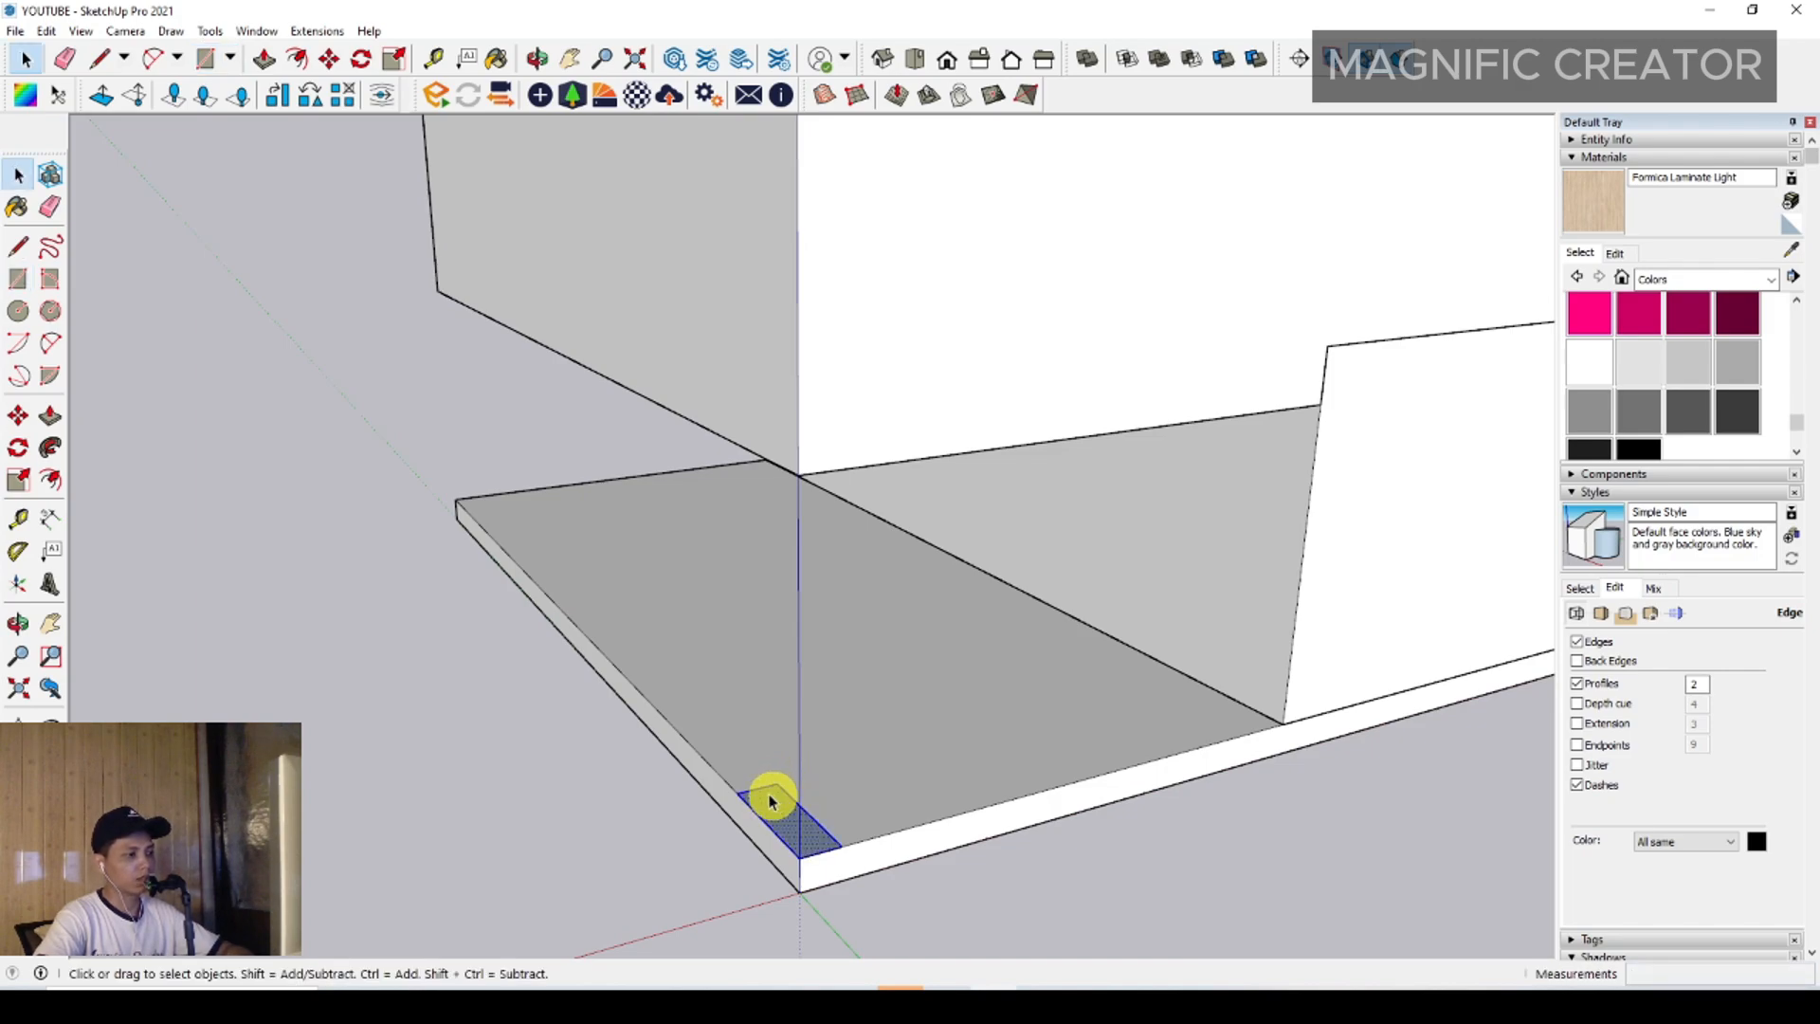
Push/Pull the column footprint up to the upper floor's underside and group the connected geometry
left_click(51, 419)
left_click(813, 820)
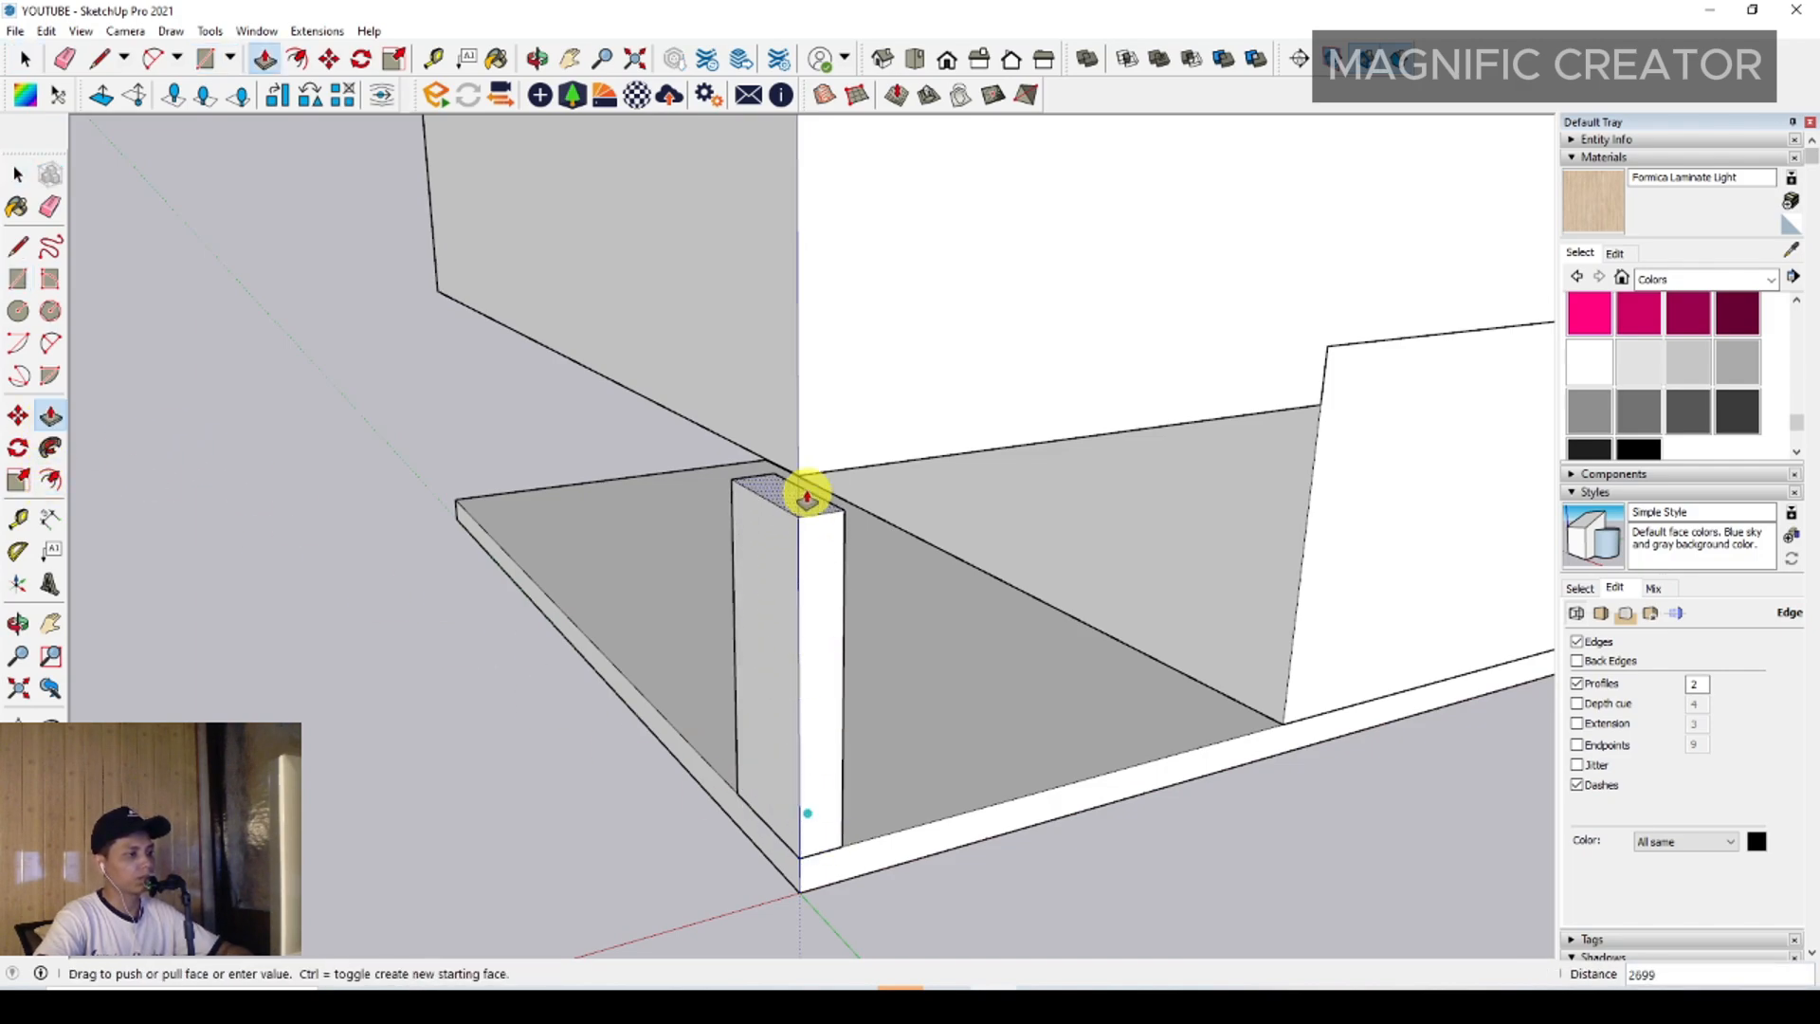
left_click(799, 480)
key("space")
right_click(802, 531)
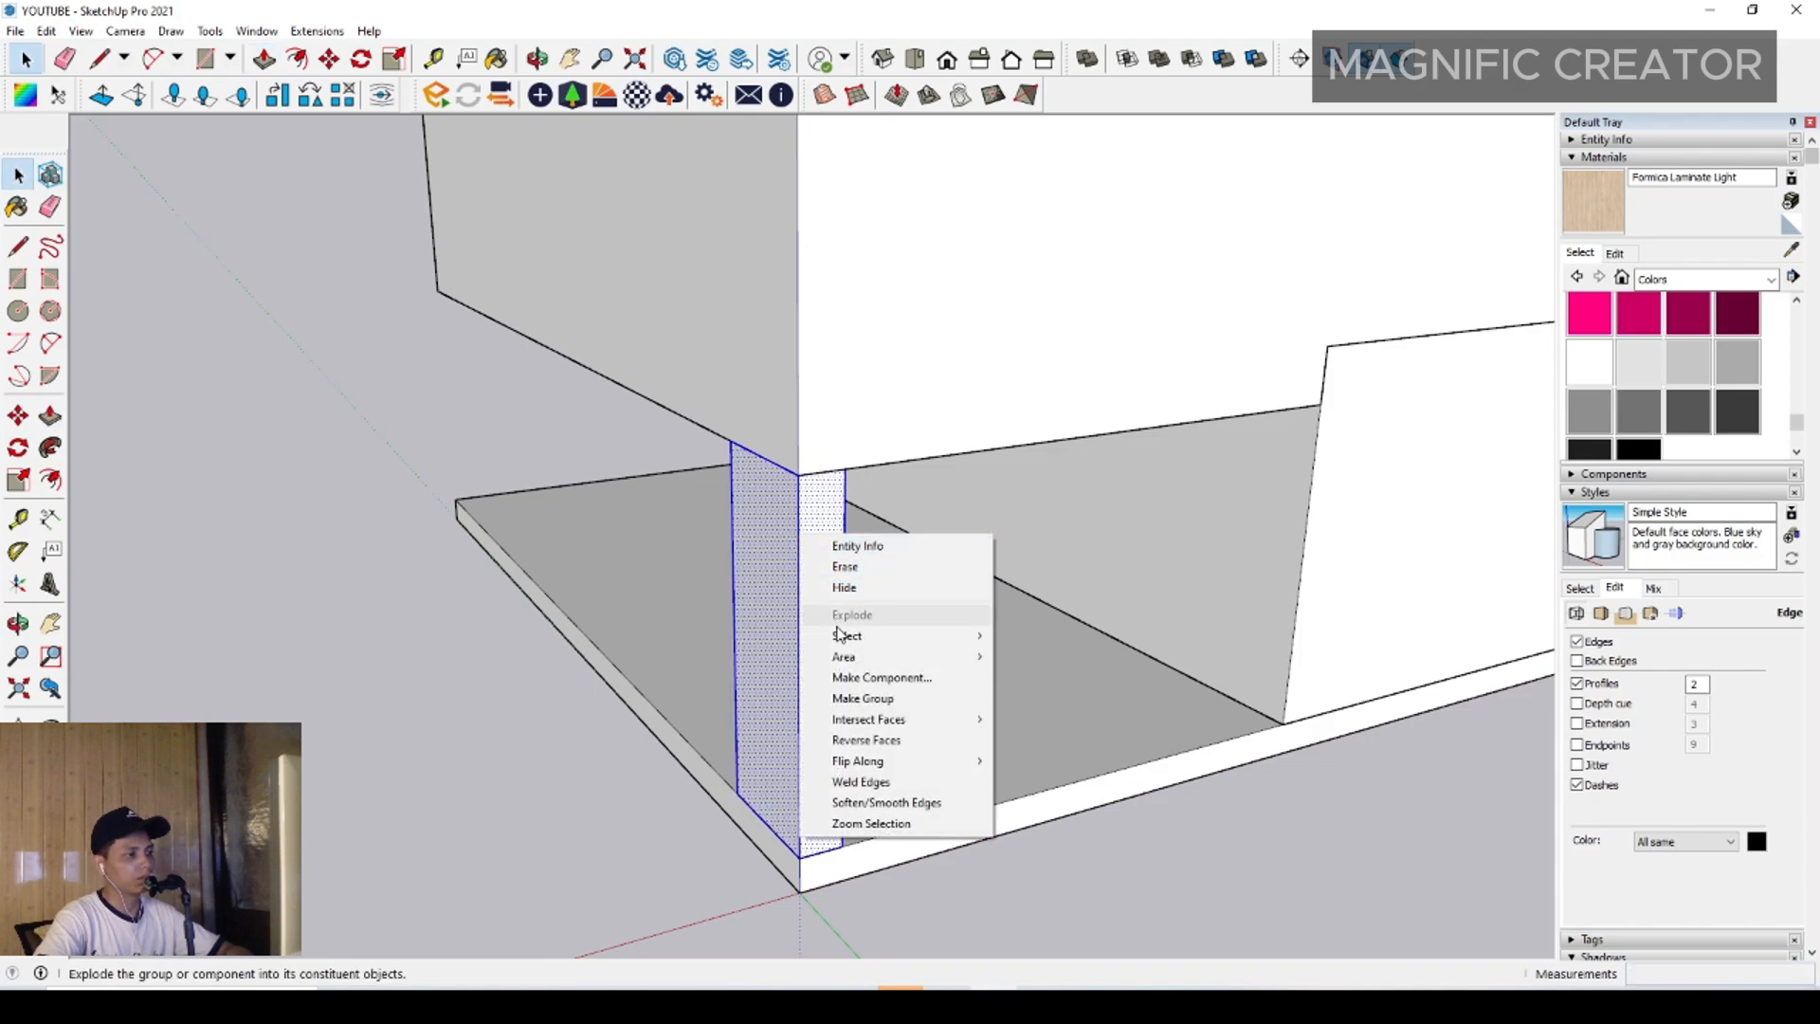
left_click(844, 699)
scroll(816, 683, "down", 2)
middle_click_drag(813, 675, 926, 656)
scroll(906, 645, "down", 2)
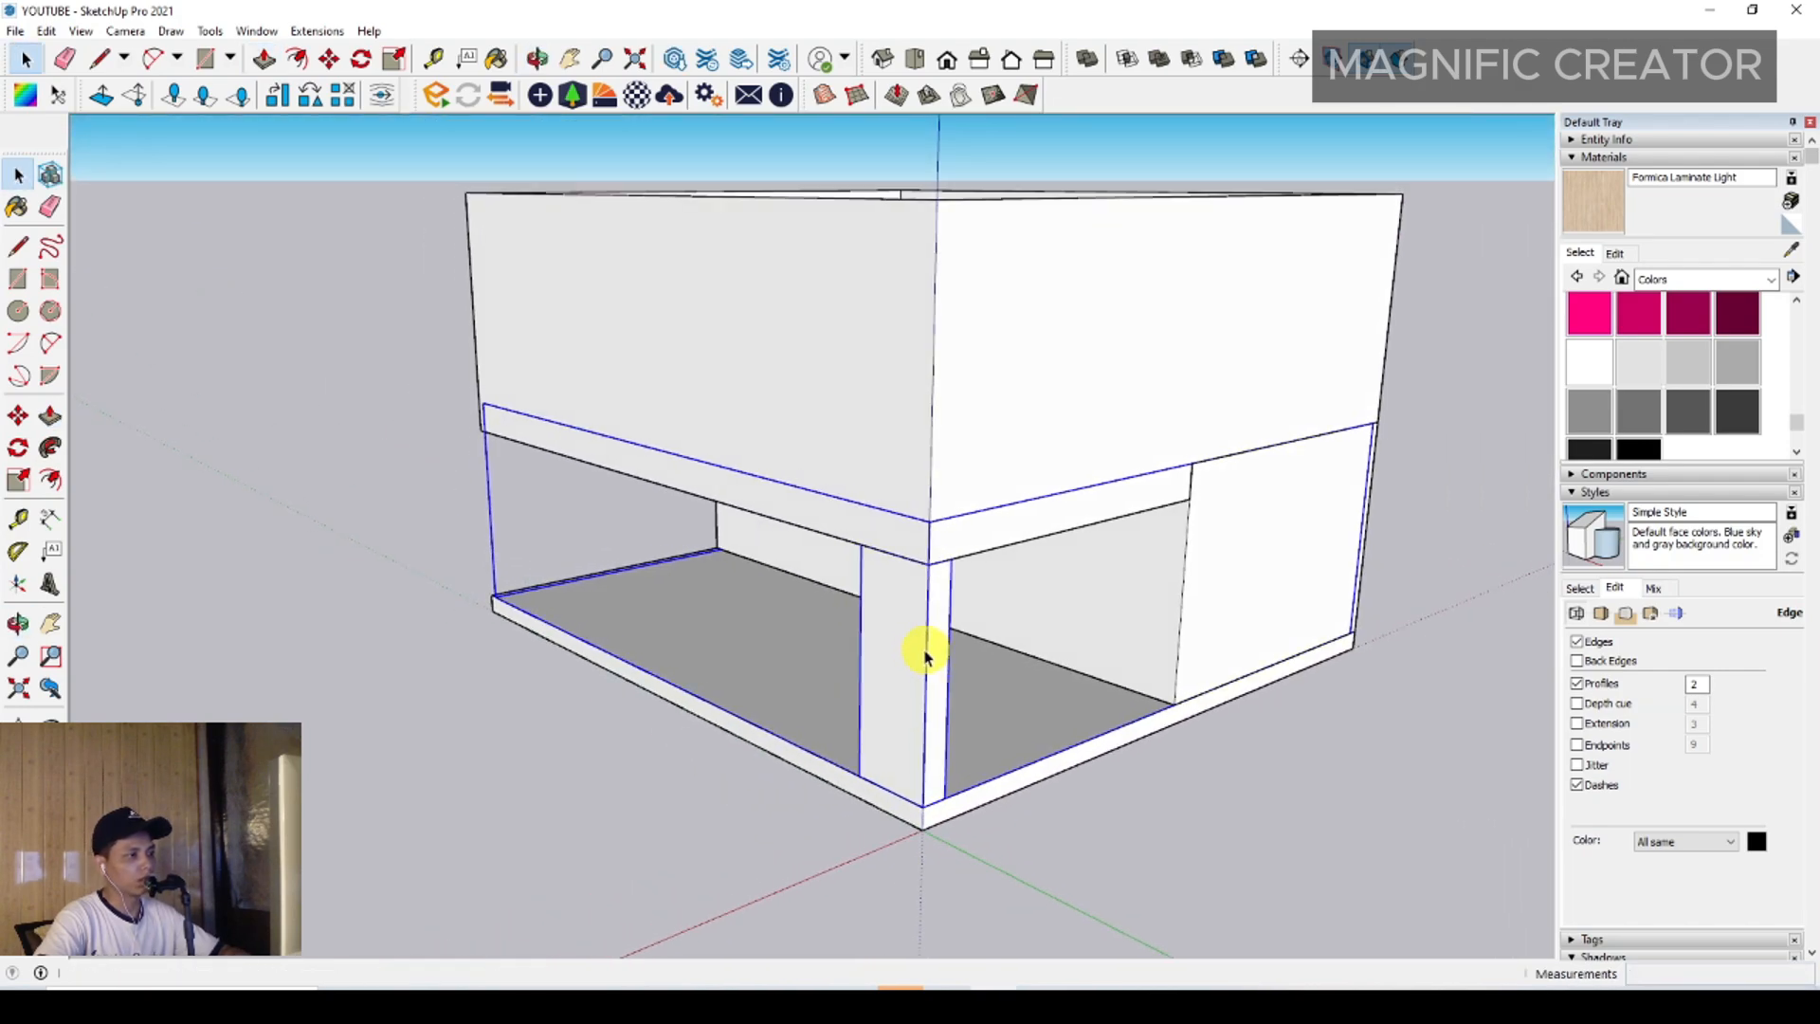
left_click(19, 418)
left_click(864, 792)
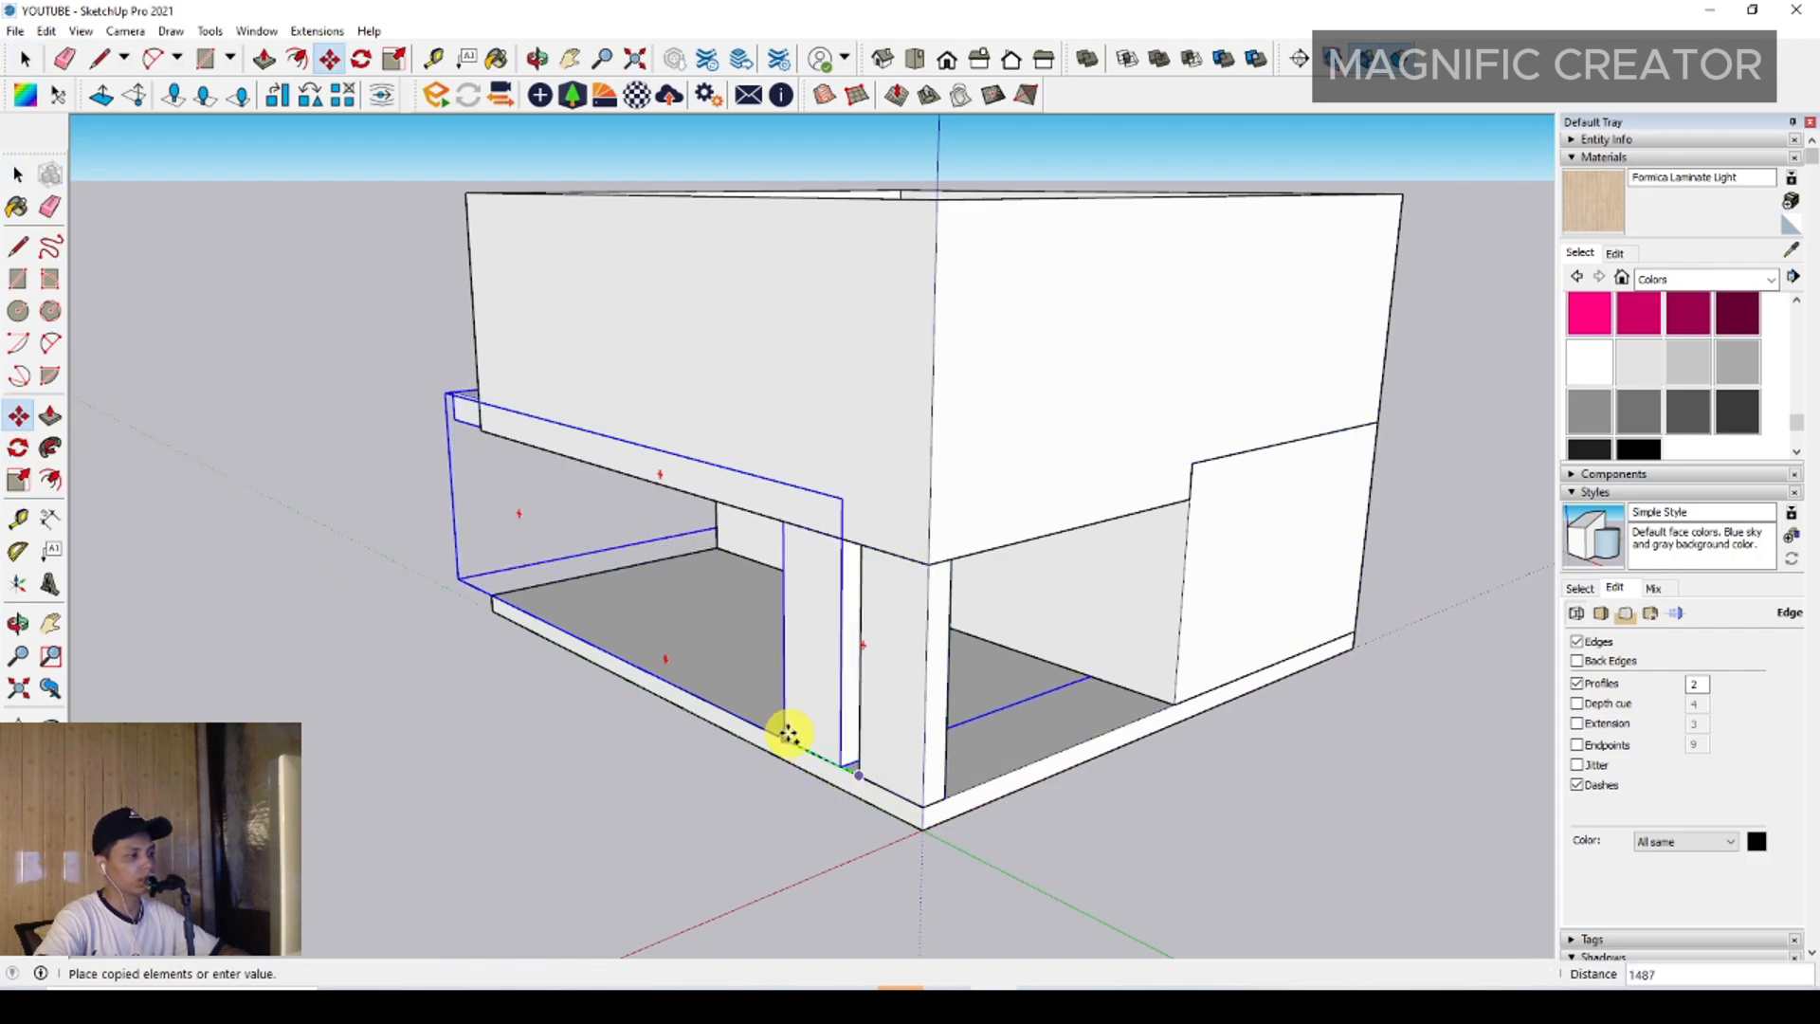
key("space")
Open the column's group, isolate it, and Push/Pull the column's bottom face up into the floor slab to remove the column
double_click(898, 685)
middle_click_drag(915, 679, 1024, 658)
key("i")
scroll(887, 590, "down", 2)
middle_click_drag(890, 609, 883, 509)
key("Escape")
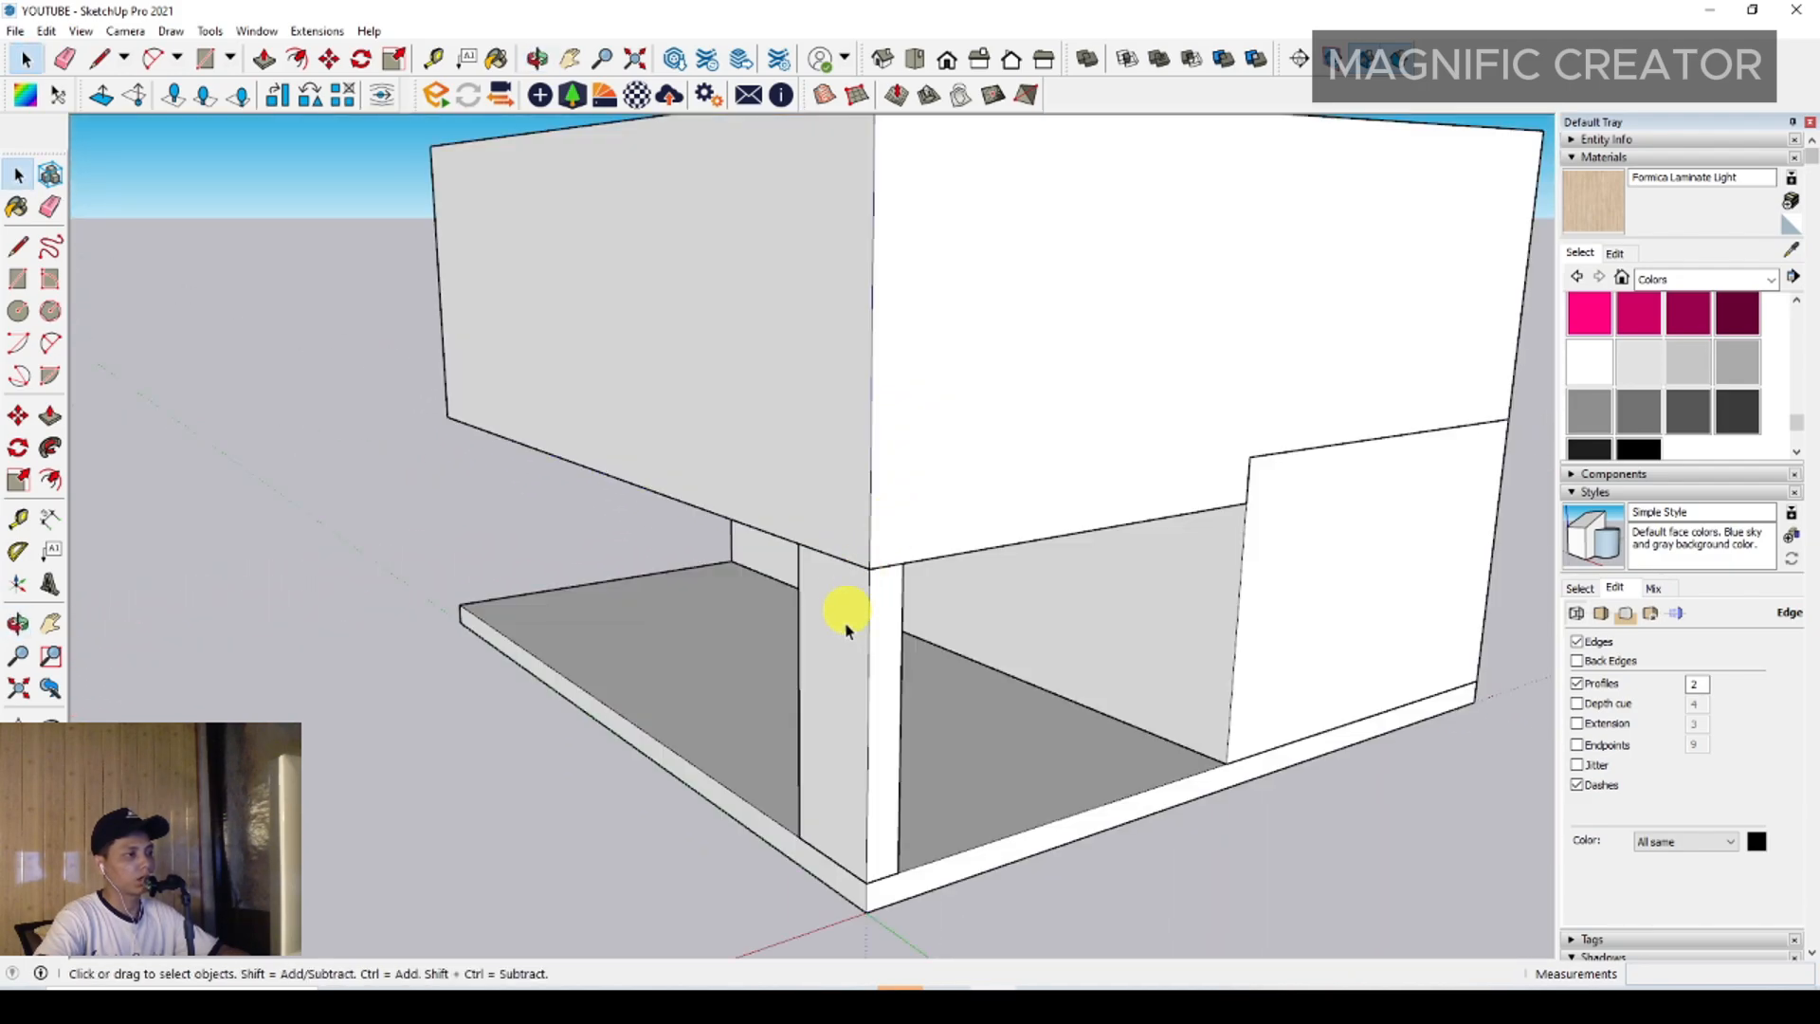
middle_click_drag(846, 626, 901, 543)
triple_click(881, 621)
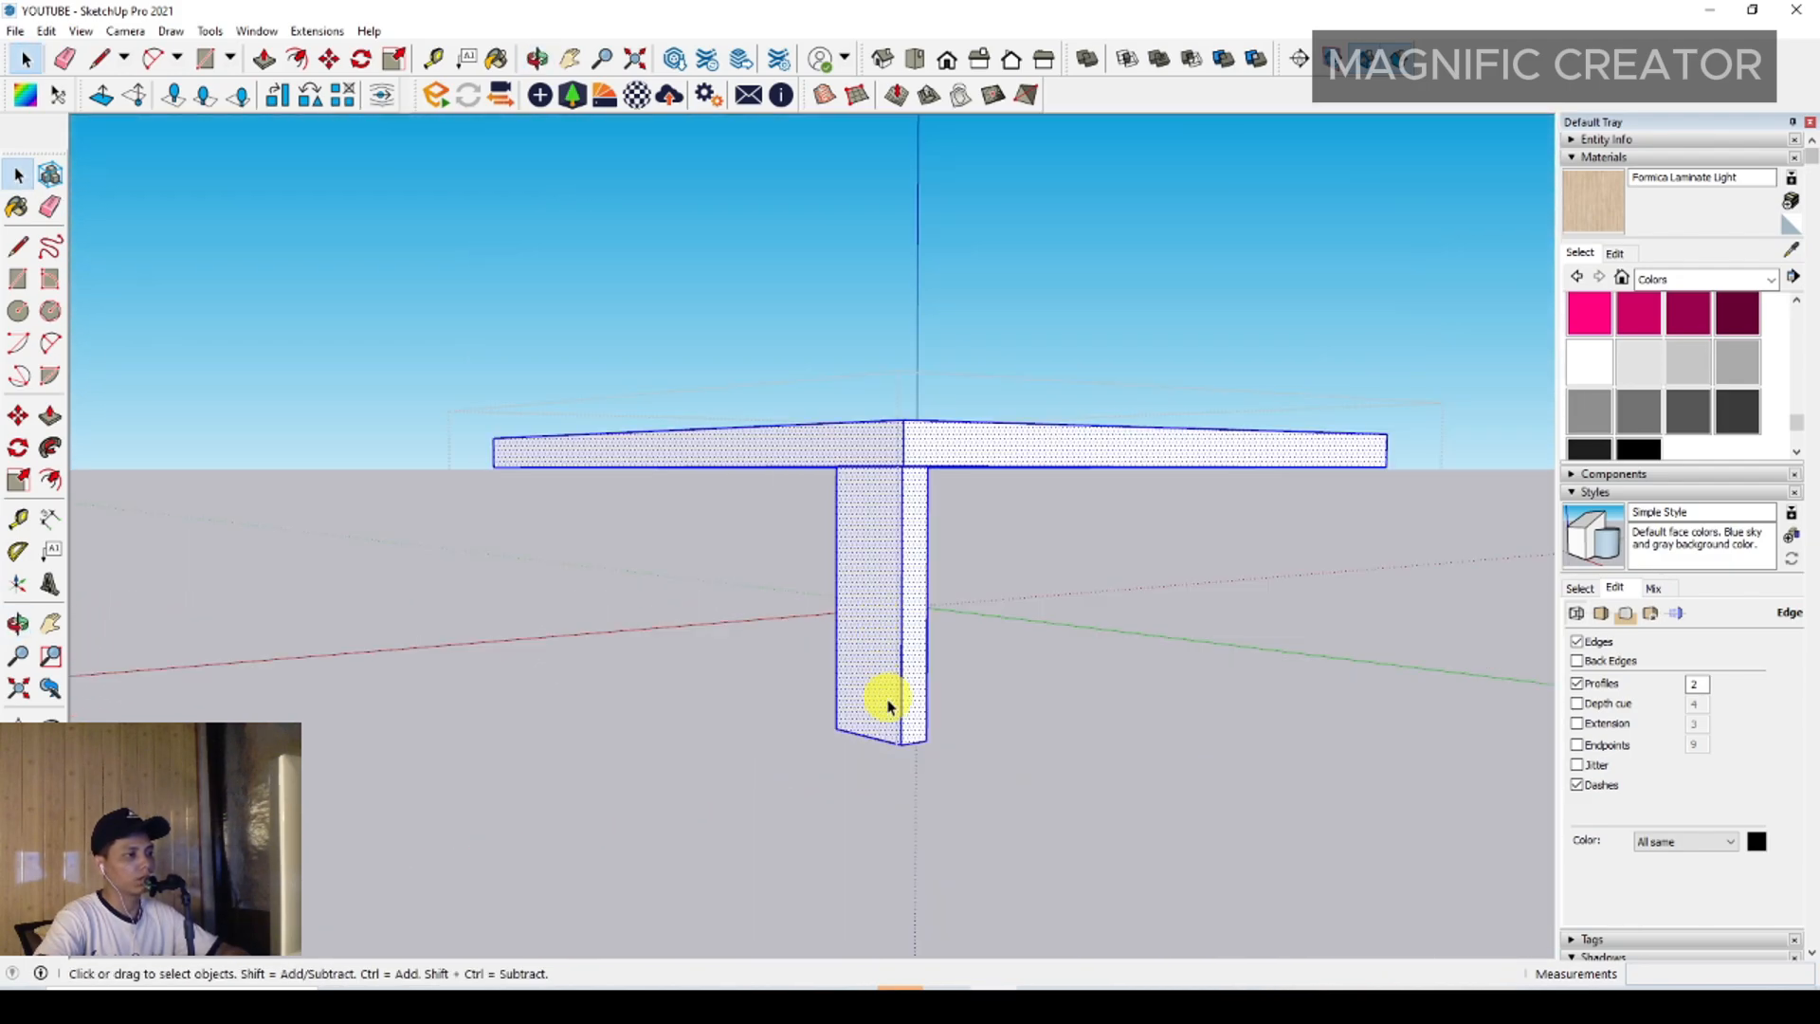
middle_click_drag(891, 706, 910, 760)
left_click(911, 758)
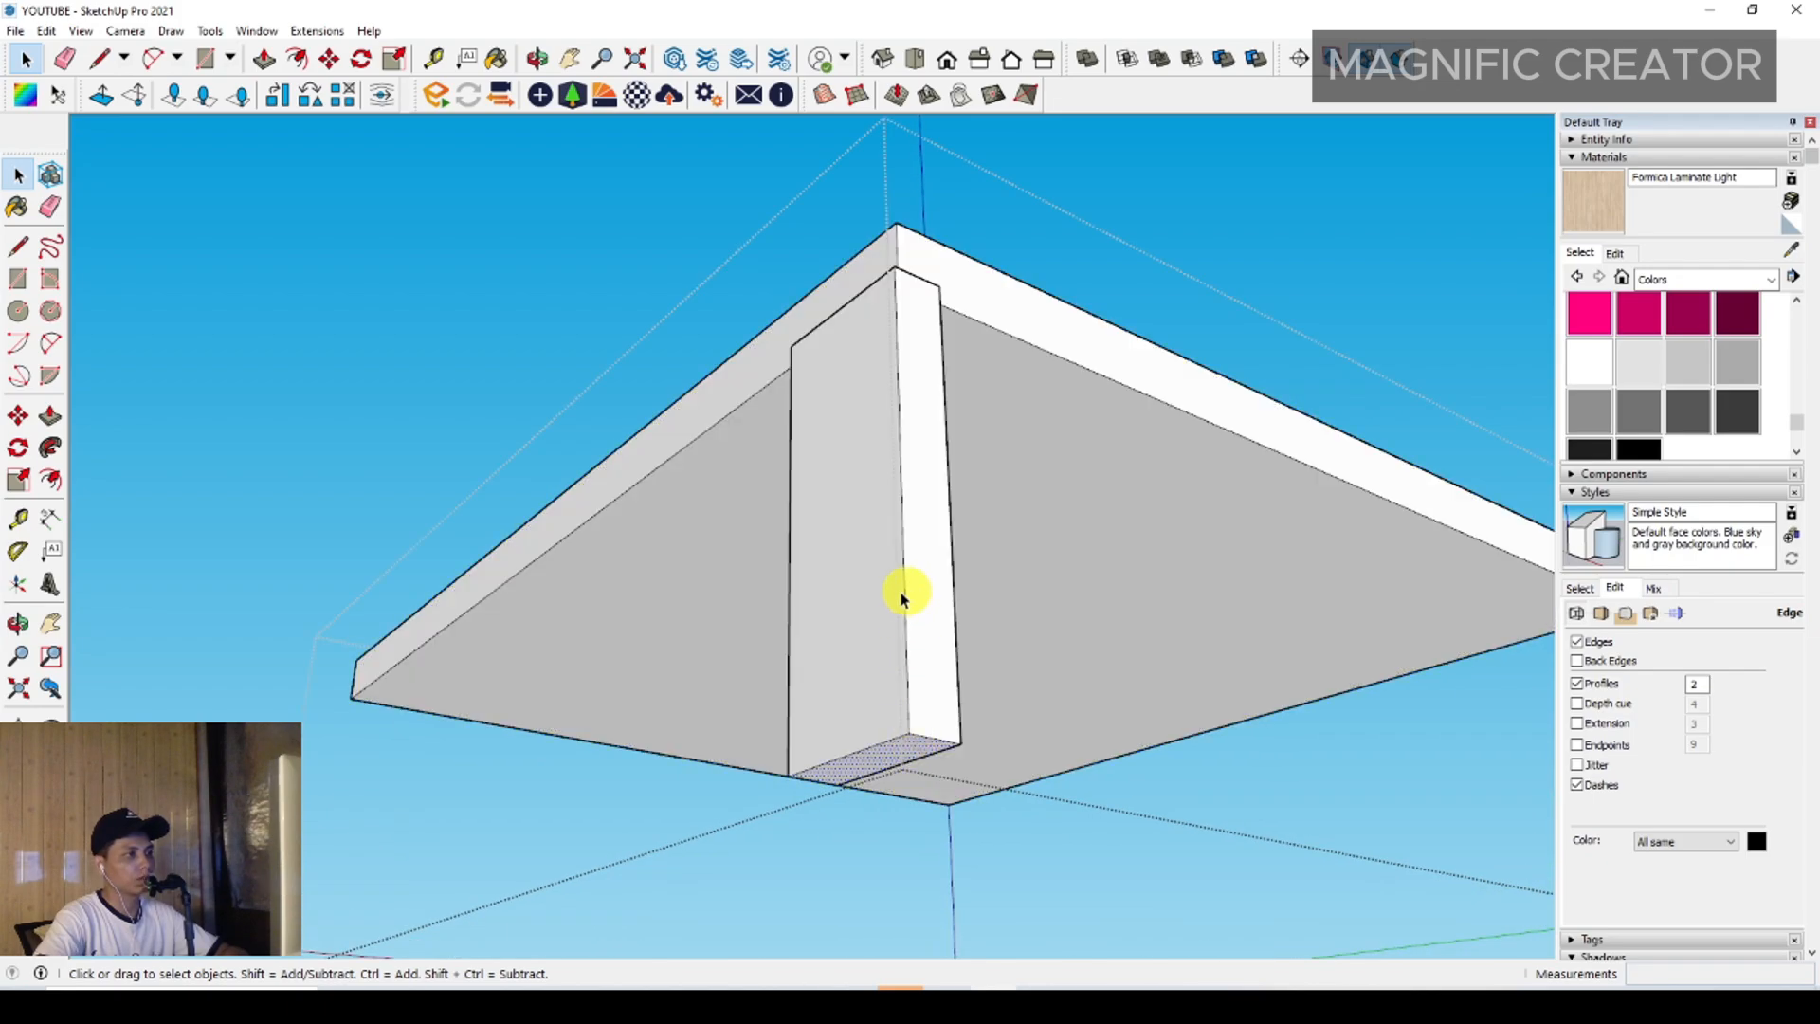
key("p")
mouse_move(913, 723)
left_mouse_down()
mouse_move(939, 369)
mouse_move(796, 357)
mouse_move(662, 459)
mouse_move(752, 492)
mouse_move(811, 473)
left_mouse_up()
Draw a line across the corner of the upper-floor slab's open underside to restore its missing face
scroll(915, 313, "up", 3)
key("e")
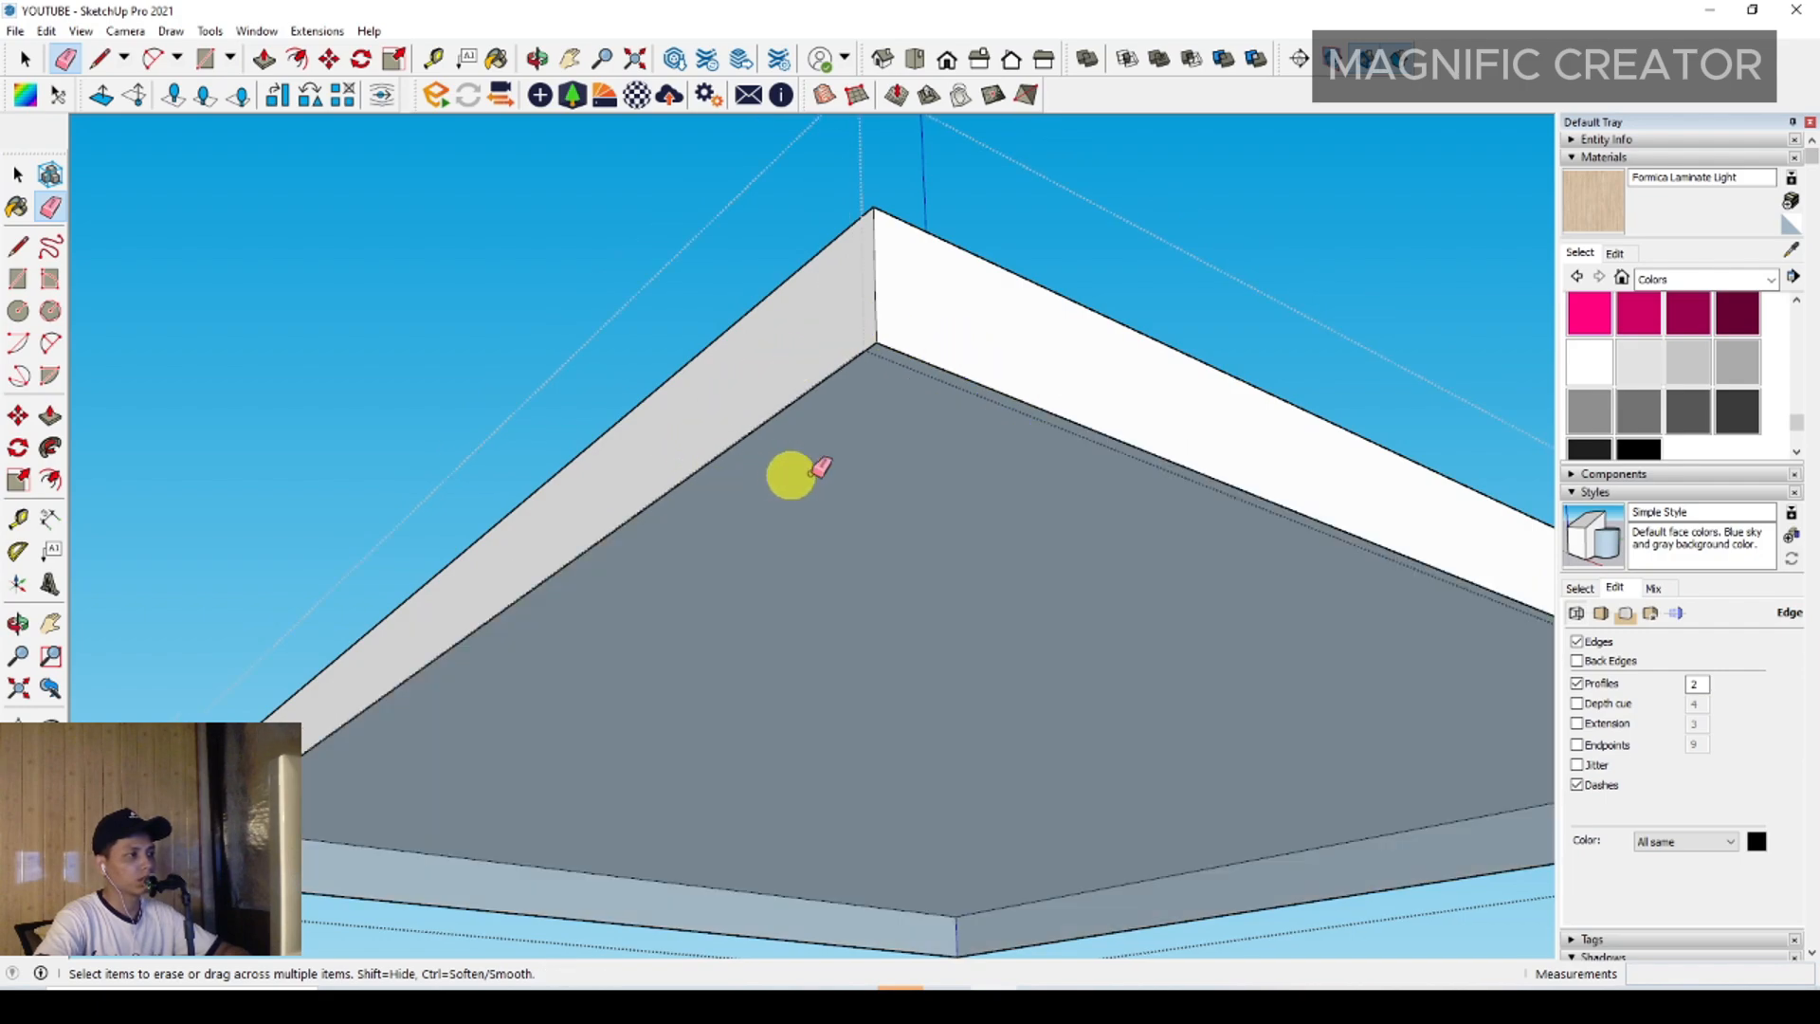
scroll(796, 479, "down", 3)
key("space")
key("l")
left_click(980, 503)
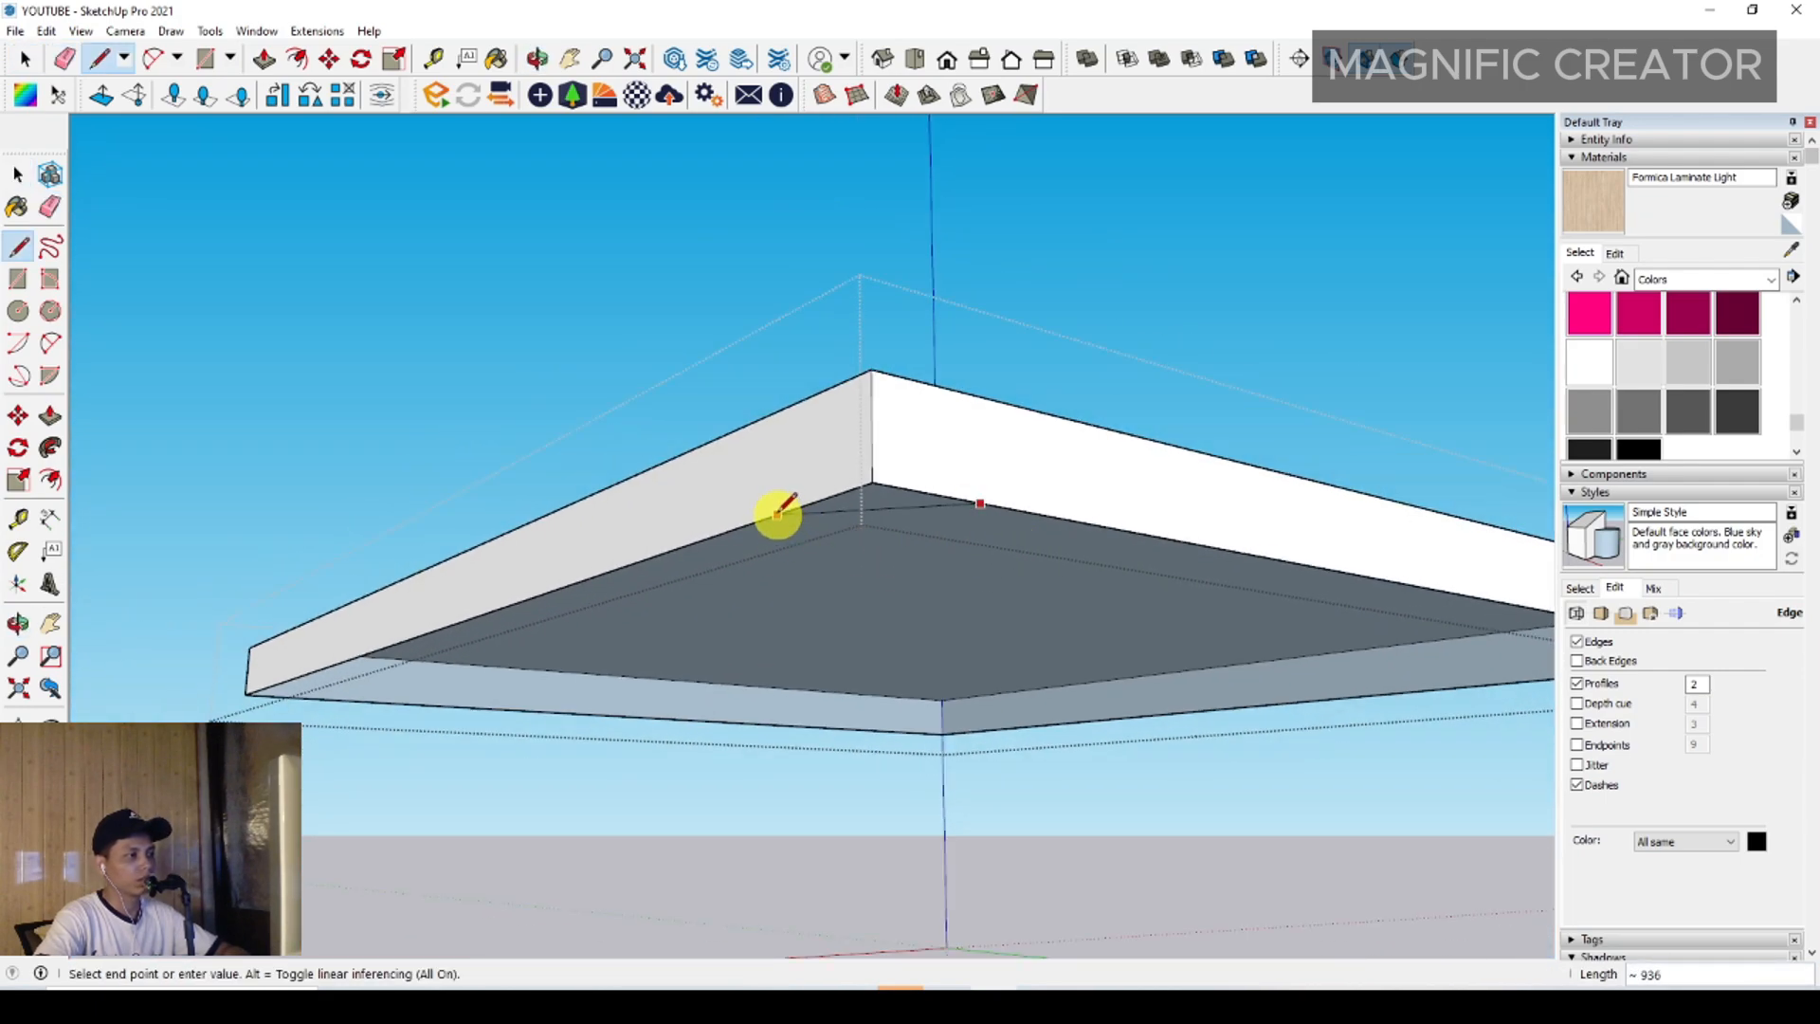
left_click(777, 513)
Erase the helper line on the slab's underside and leave the group to return to the whole model
key("e")
scroll(873, 545, "down", 2)
middle_click_drag(920, 521, 886, 359)
scroll(857, 573, "down", 5)
left_click(1140, 370)
scroll(894, 529, "up", 3)
left_click(796, 557)
left_click(845, 272)
middle_click_drag(839, 580, 829, 500)
left_click(1287, 502)
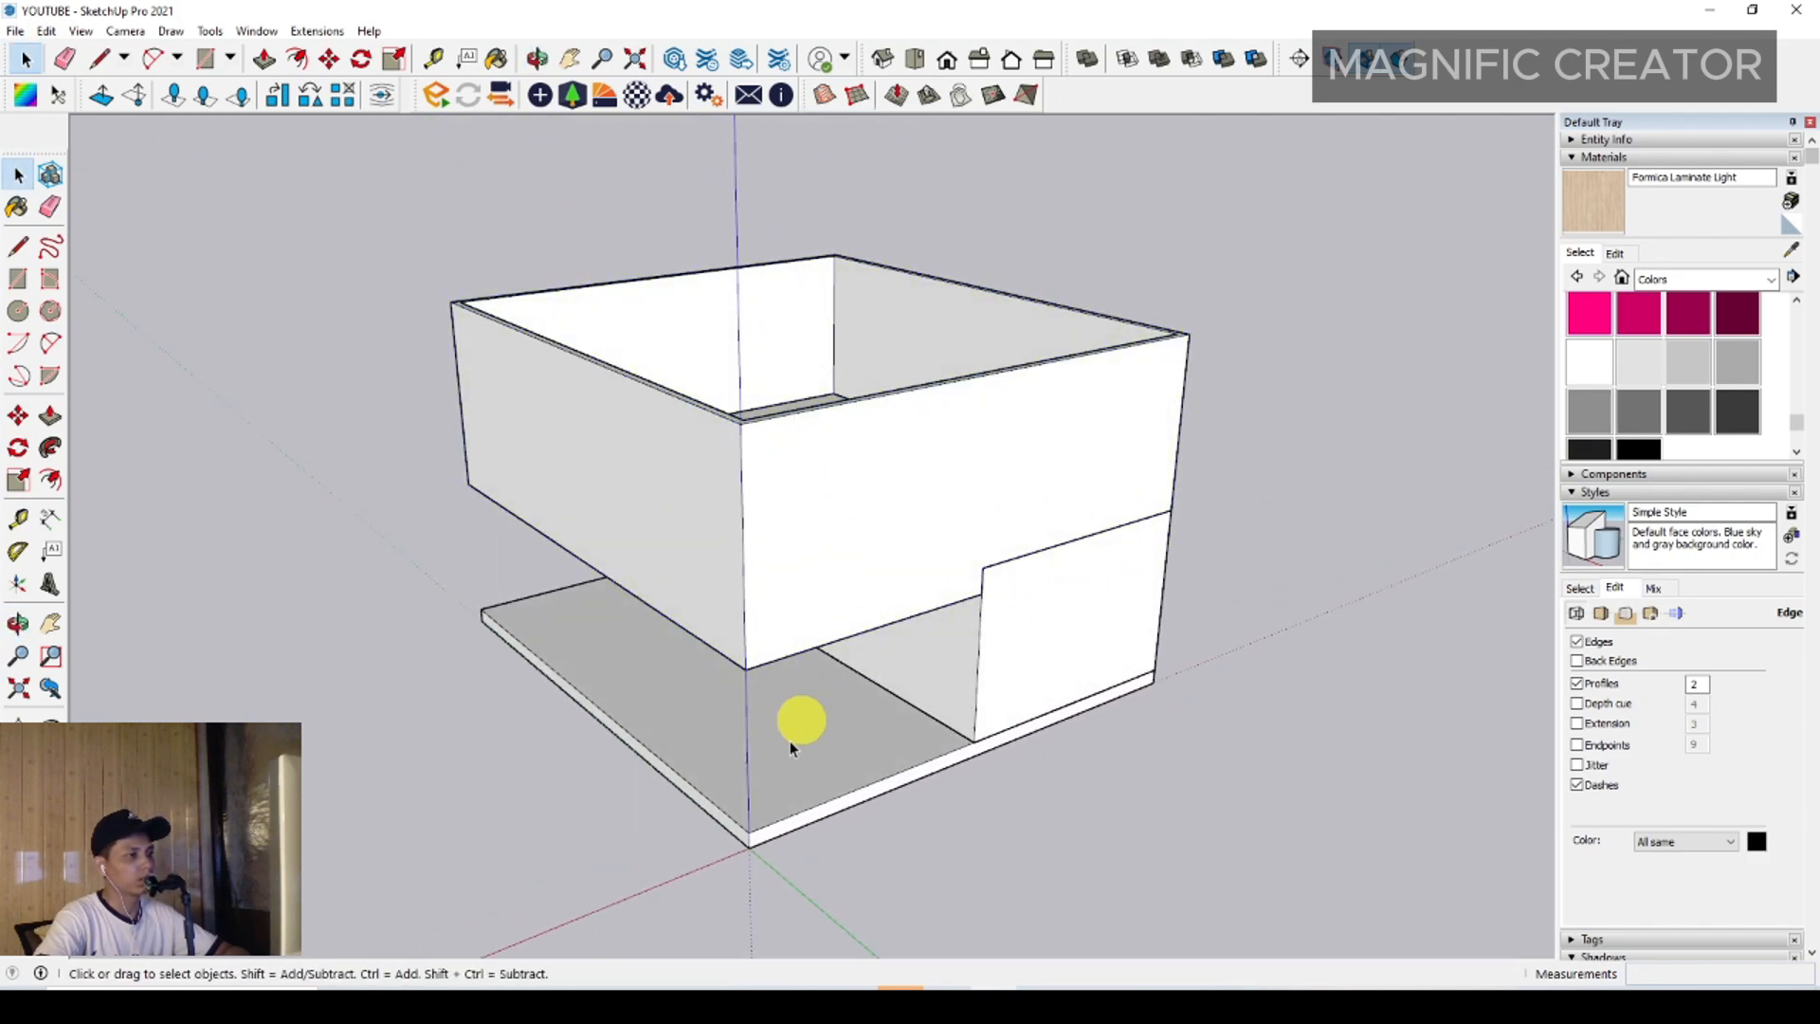
Draw a rectangle about 898 by 415 on the base slab's open outer corner
scroll(787, 747, "up", 3)
left_click(17, 279)
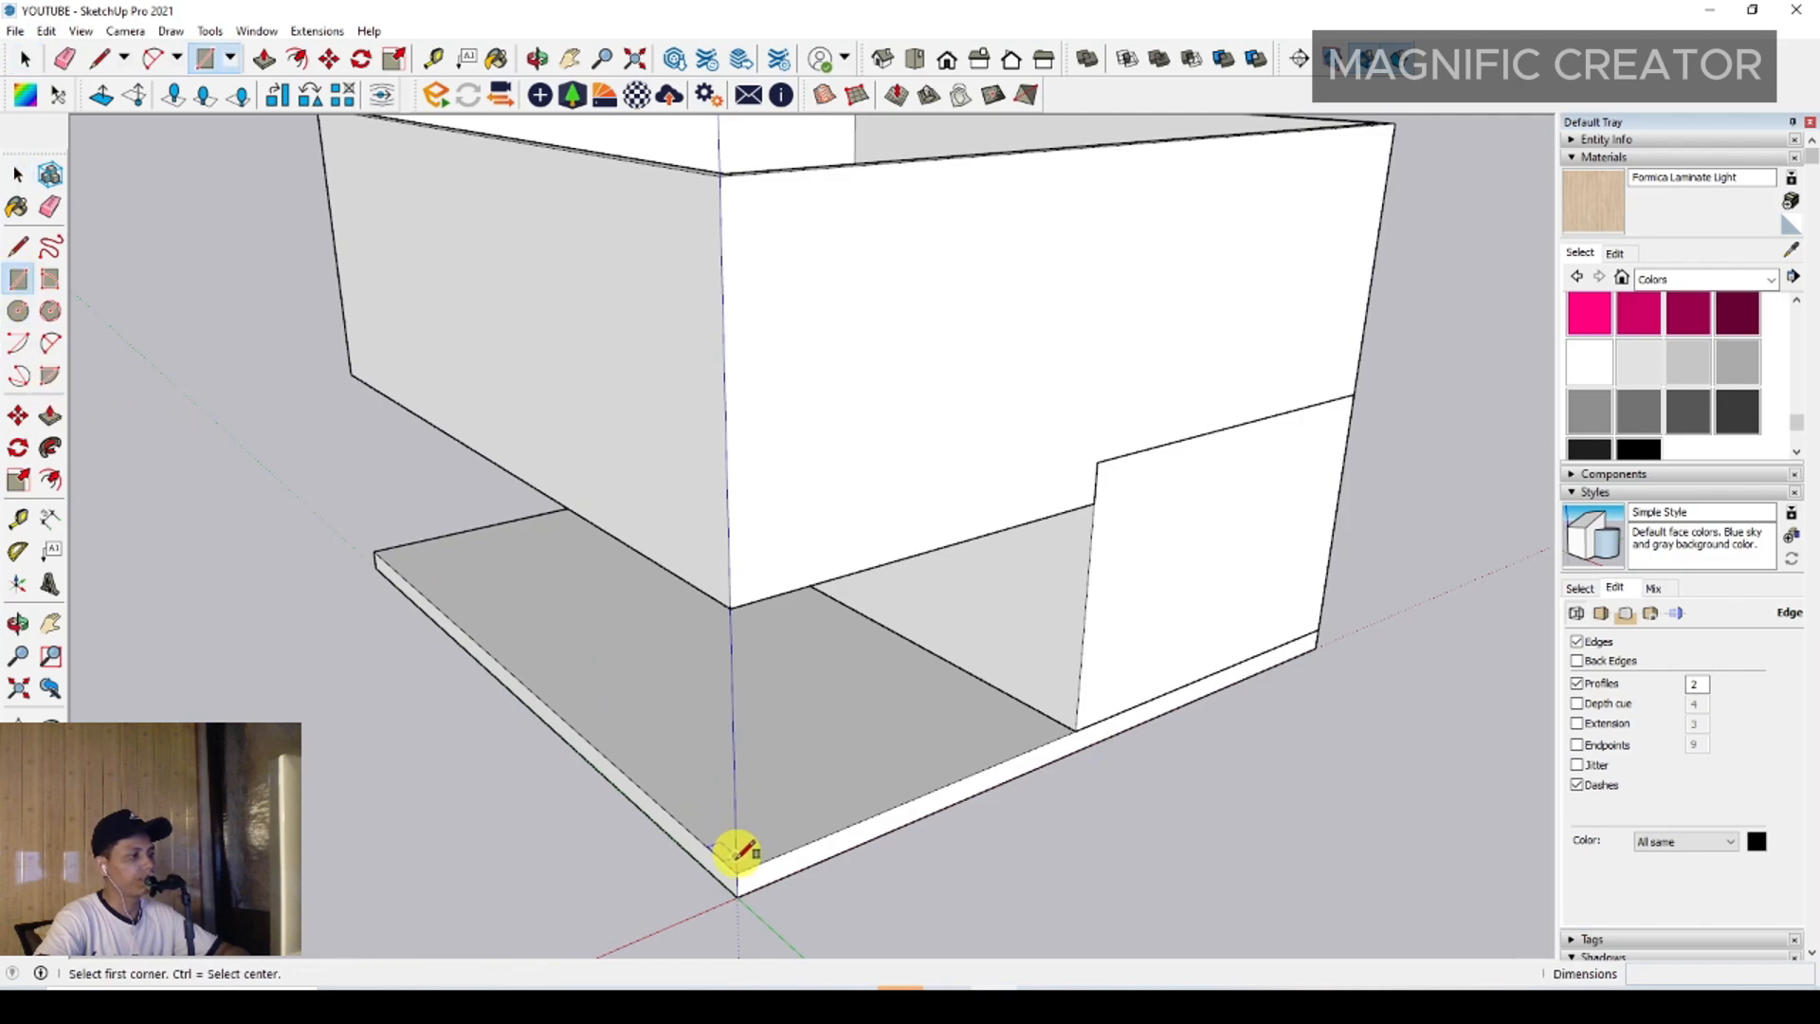
scroll(736, 852, "up", 4)
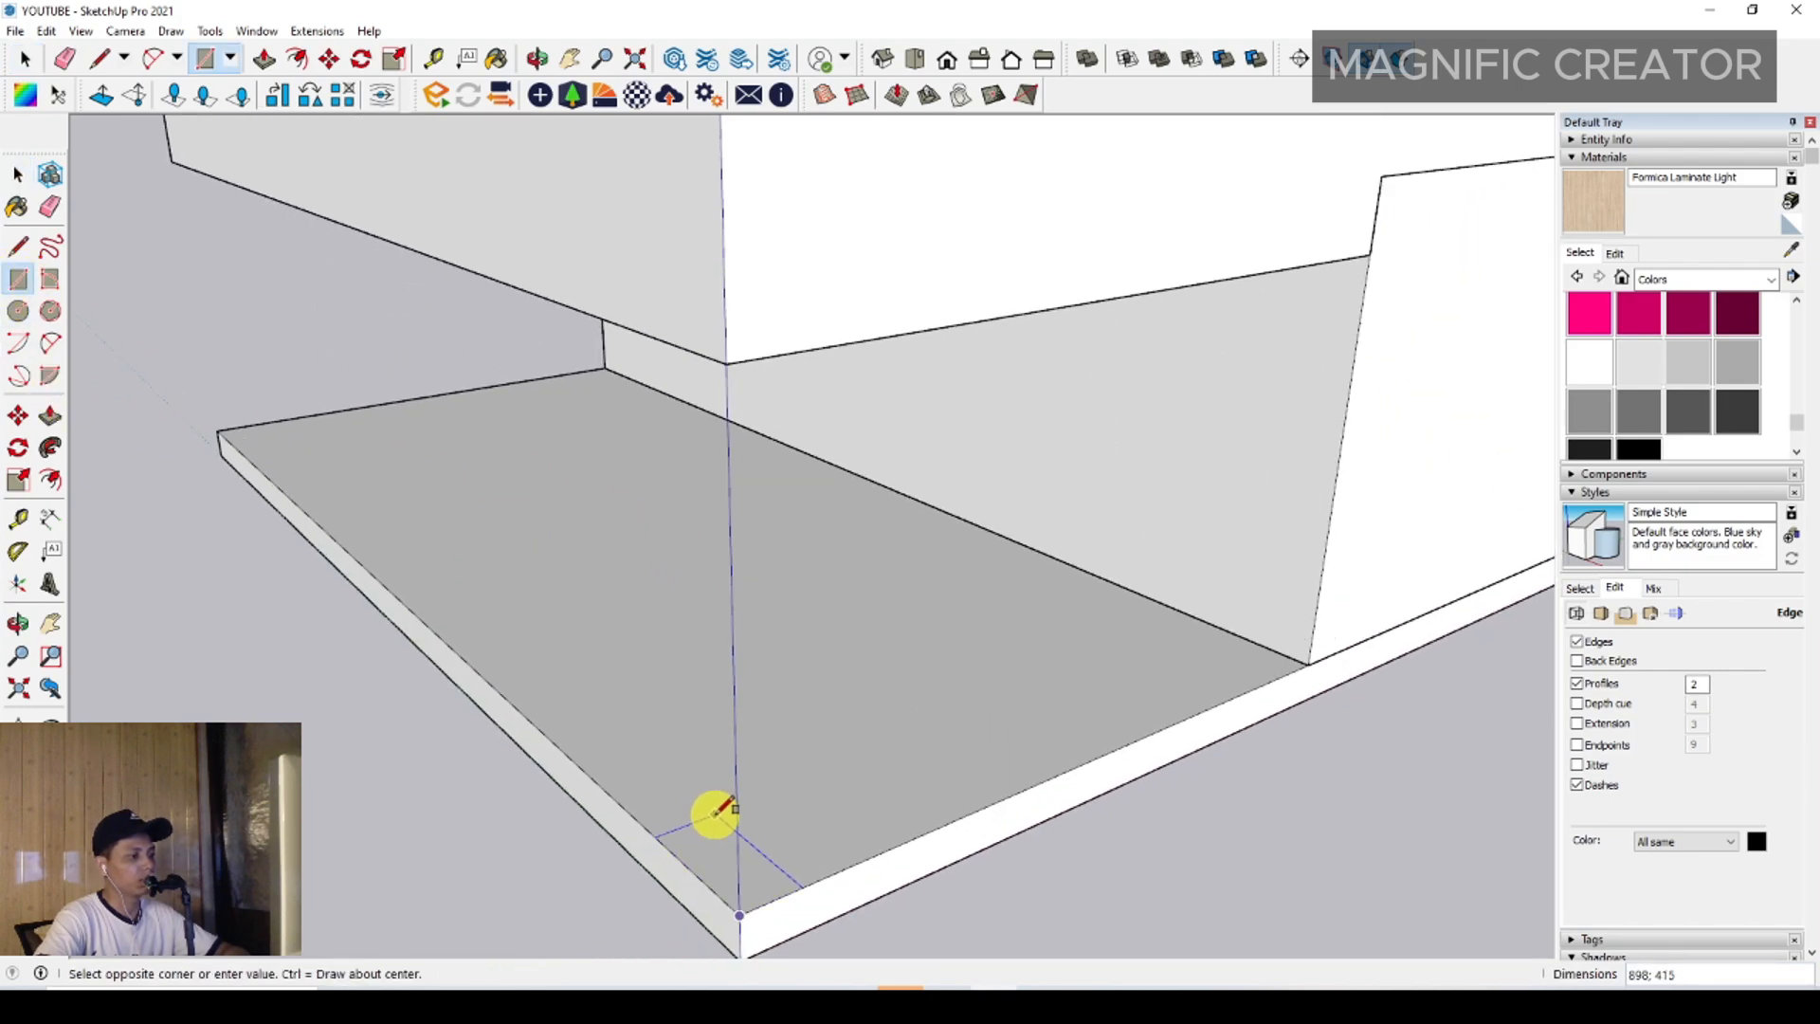
left_click(716, 813)
key("space")
Push/Pull the rectangle on the base slab's corner up to the underside of the upper floor to form a column
double_click(714, 855)
left_click(50, 419)
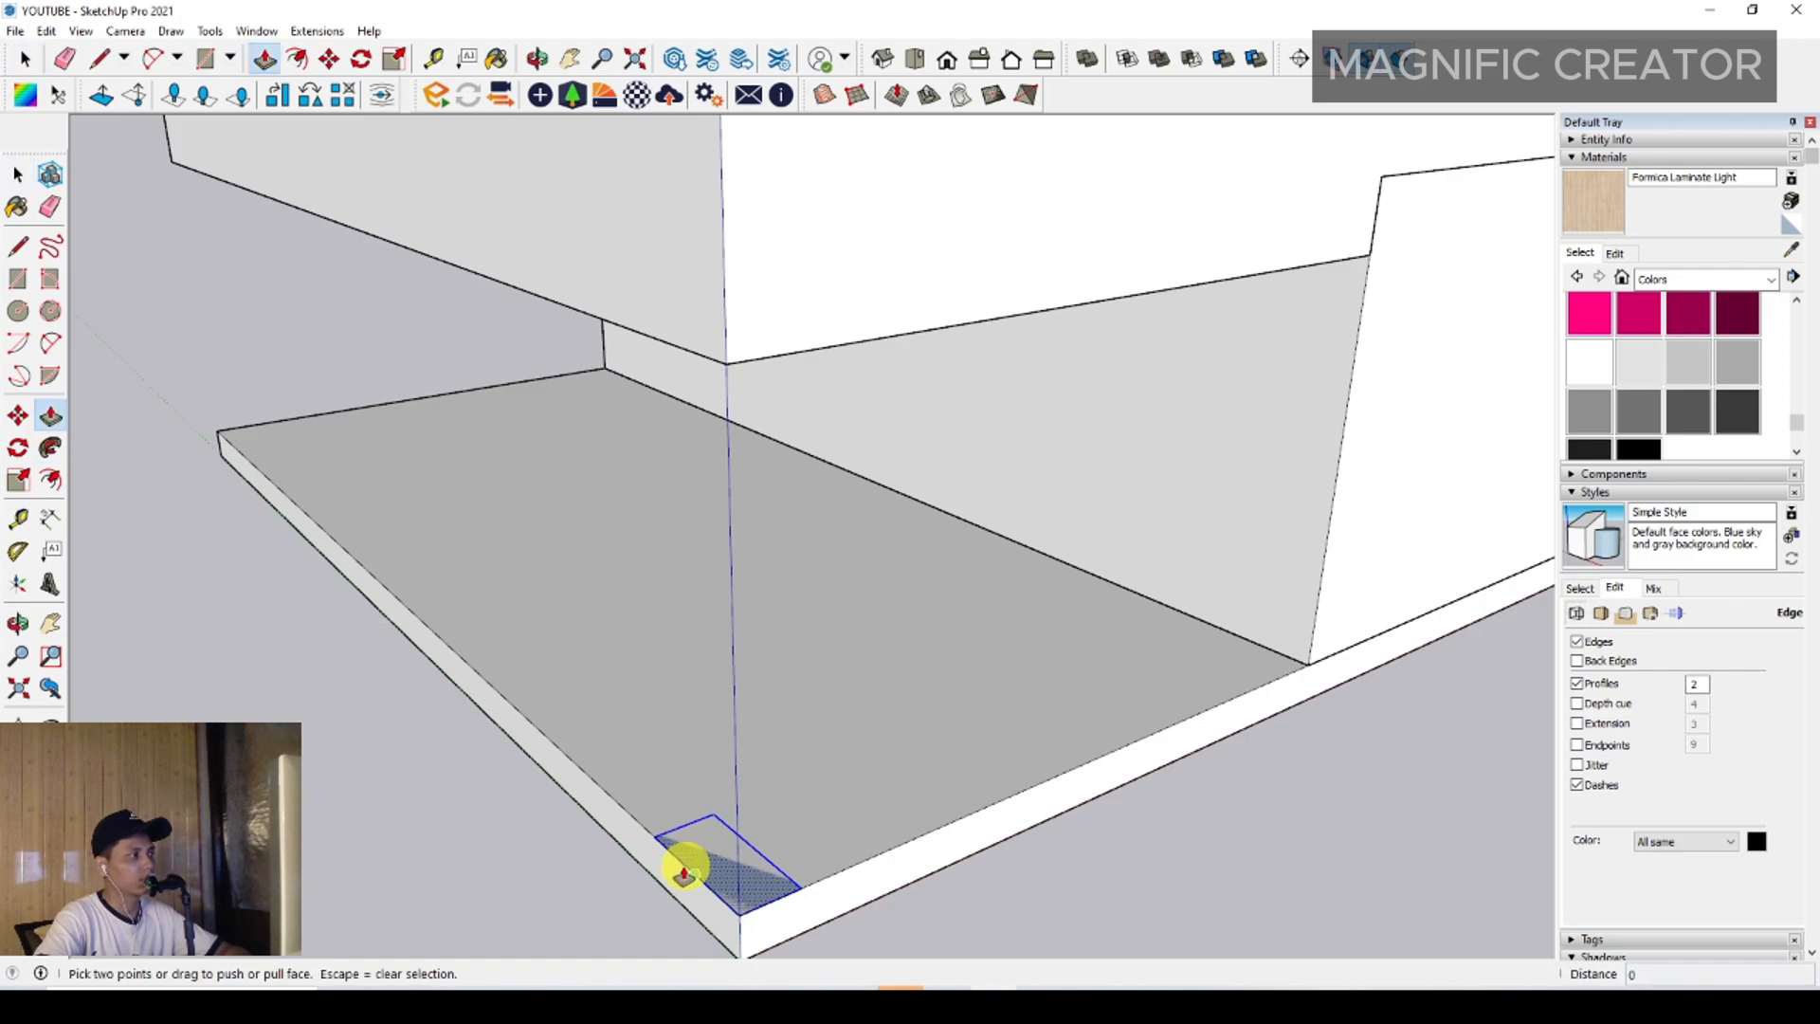
left_click(685, 855)
left_click(723, 358)
Select the whole corner column and make it a group
key("space")
scroll(712, 569, "down", 1)
triple_click(729, 534)
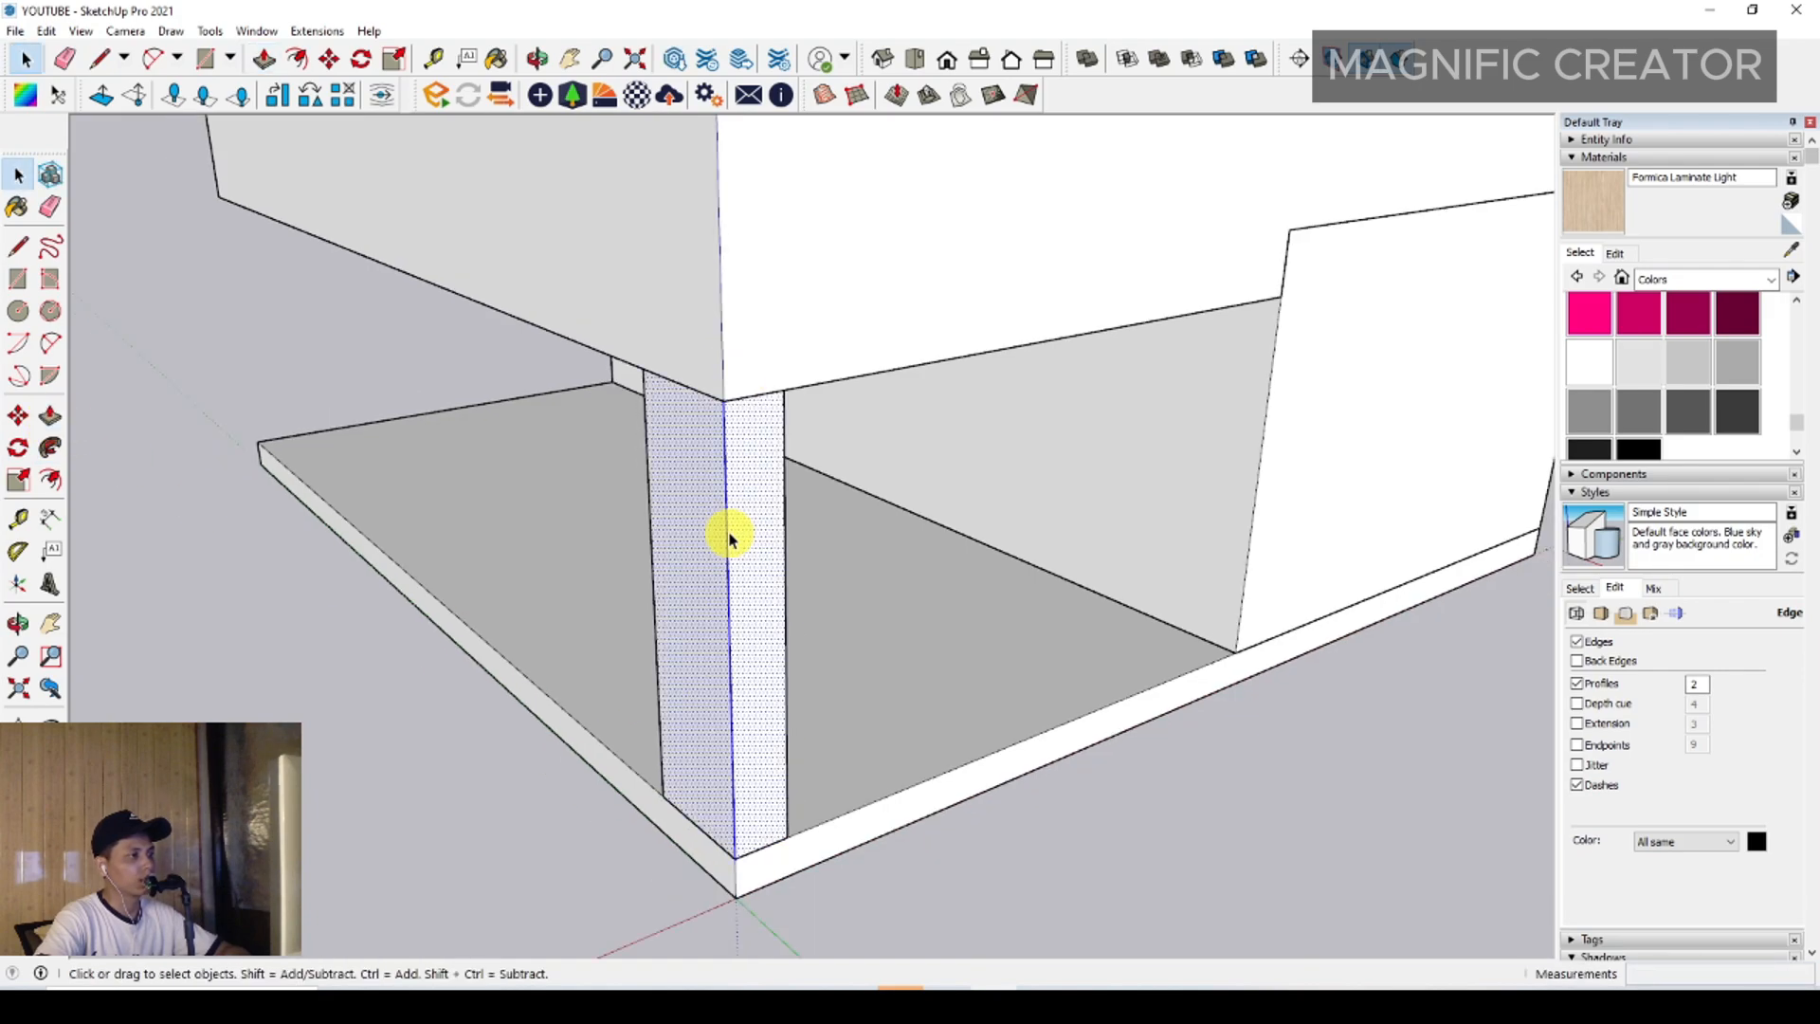
right_click(731, 532)
left_click(782, 699)
scroll(716, 684, "down", 1)
Copy the corner column along the base slab's open side edge to its far corner
middle_click_drag(699, 675, 882, 716, "shift")
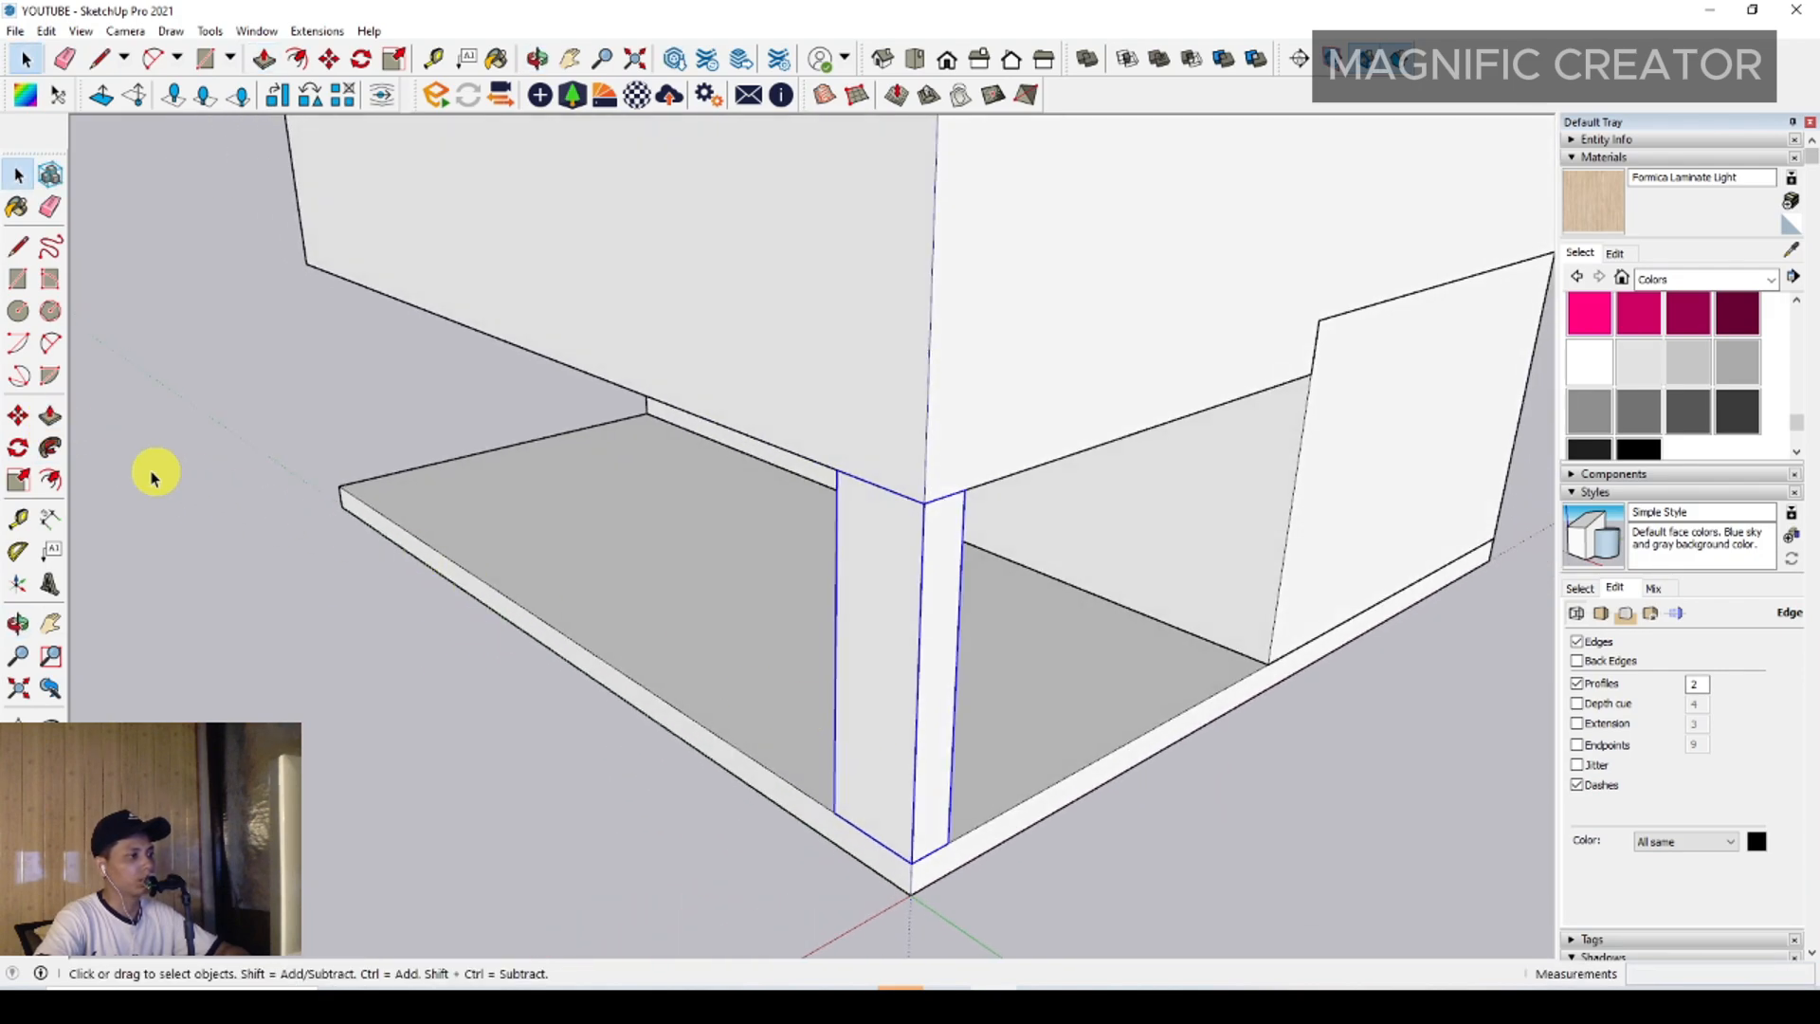
left_click(18, 417)
left_click(834, 812)
key("ctrl")
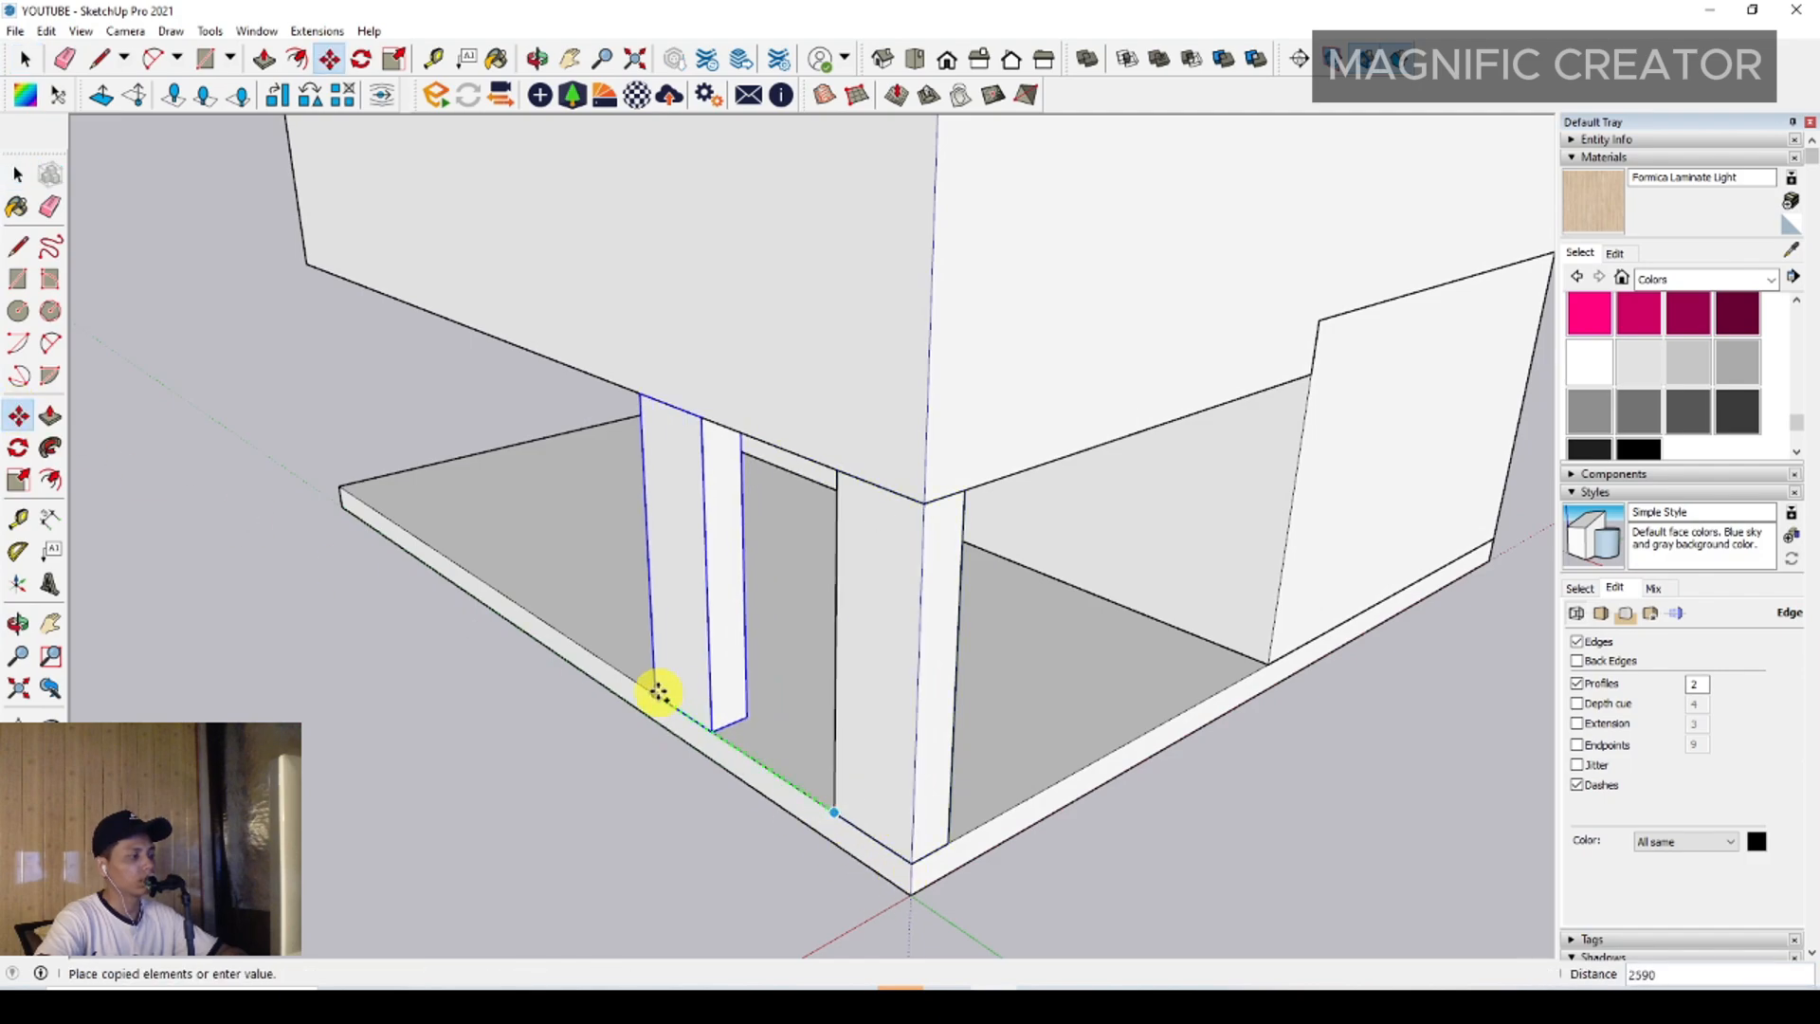
scroll(355, 497, "up", 3)
left_click(356, 500)
Place another copy of the column about midway between the two corner columns on the same side
key("ctrl")
scroll(407, 536, "down", 2)
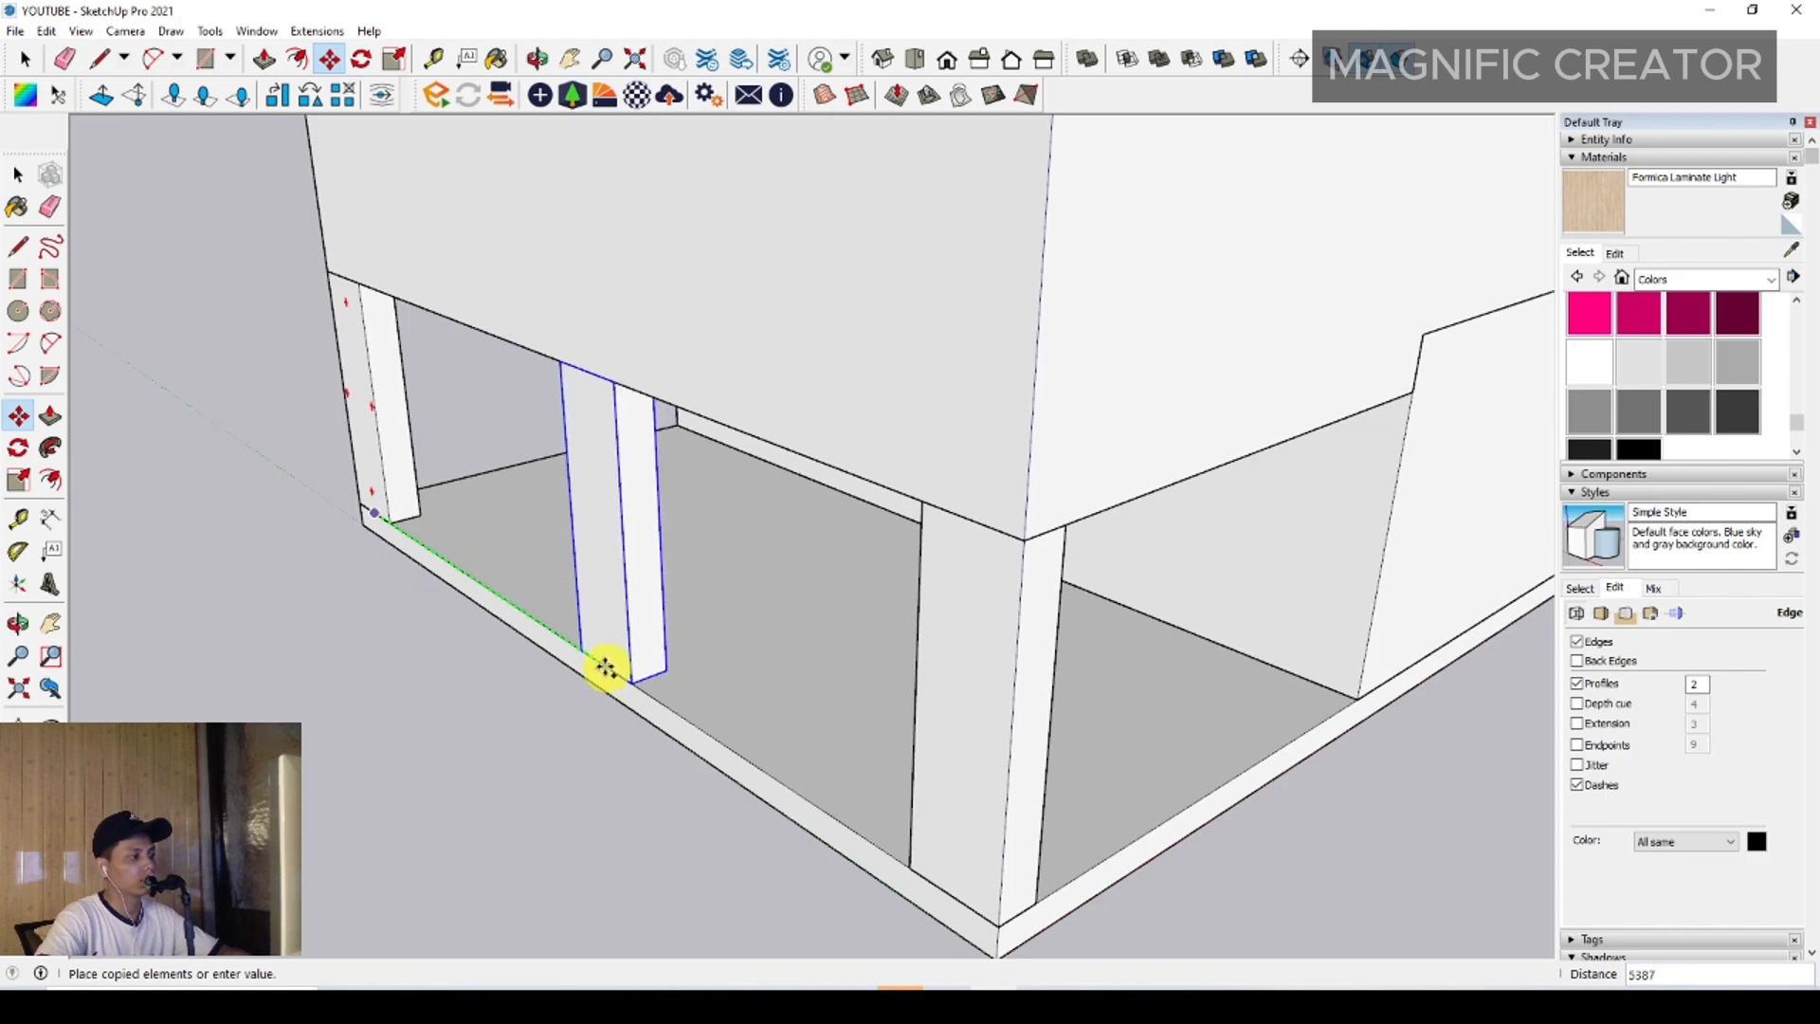
left_click(595, 661)
scroll(853, 711, "down", 4)
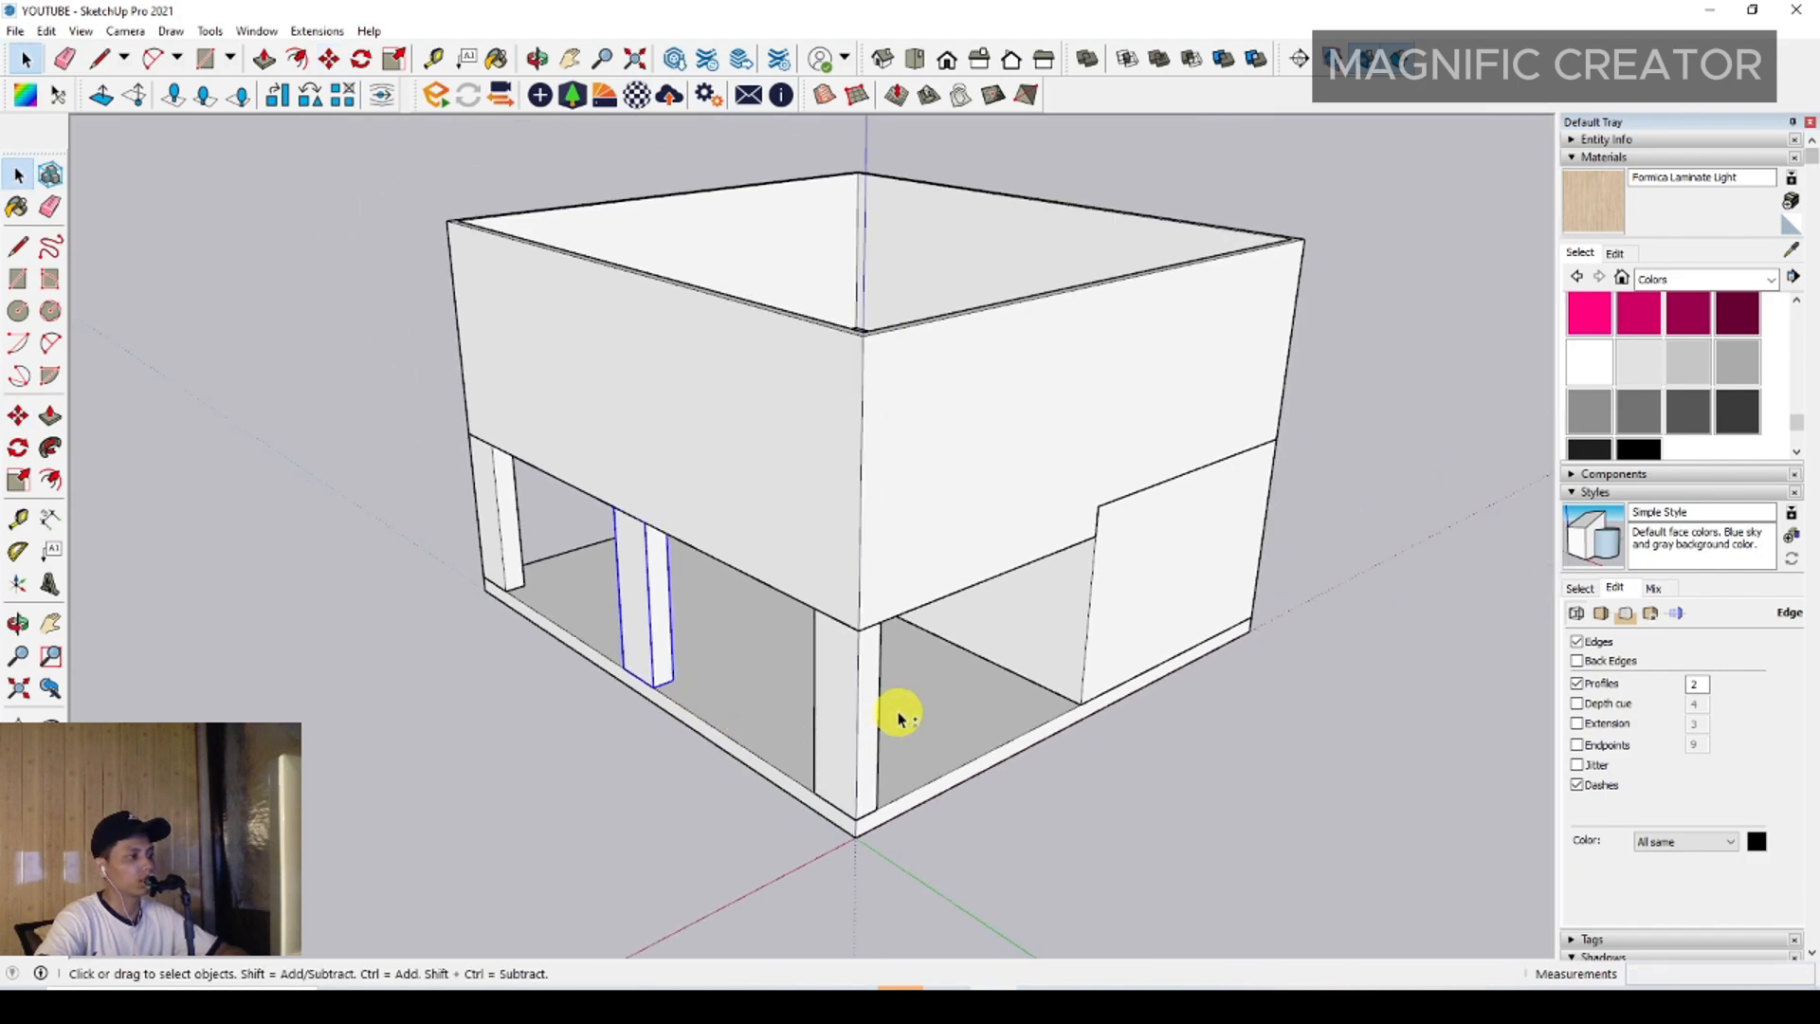
Draw a rectangle between opposite outer corners of the upper walls to cover the open top
middle_click_drag(902, 719, 866, 640)
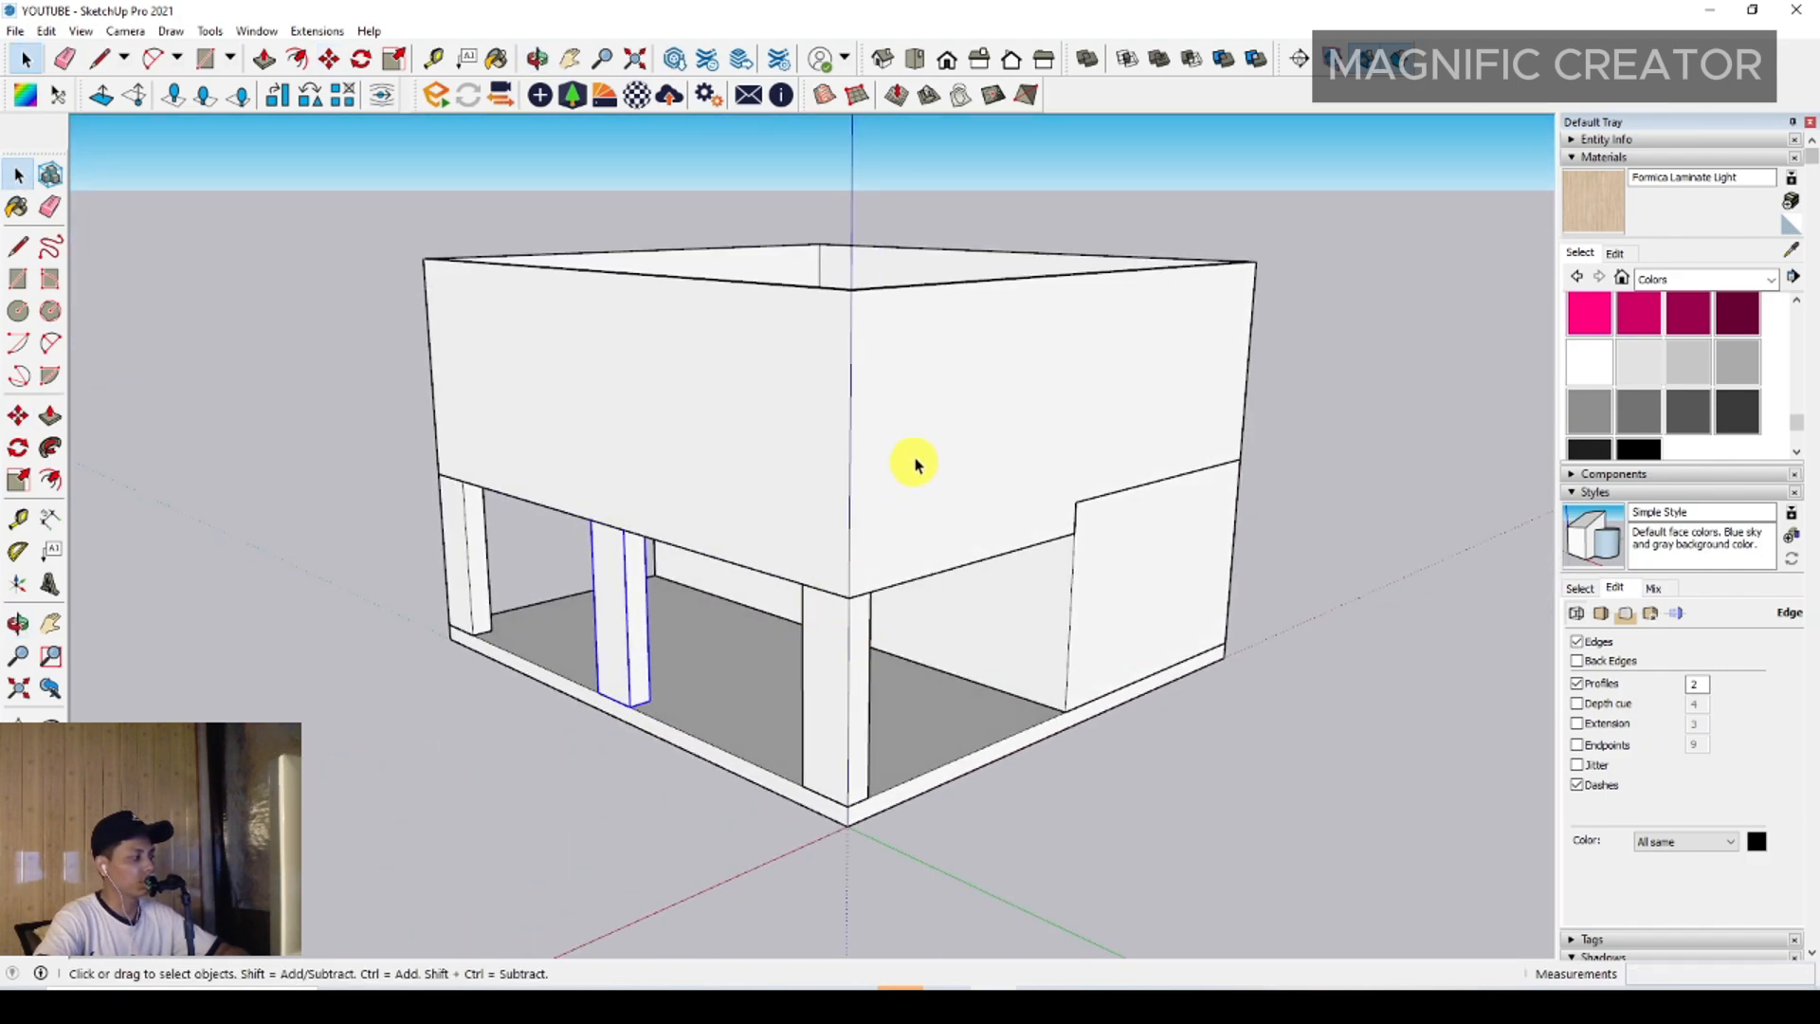
middle_click_drag(917, 464, 679, 740)
scroll(664, 730, "up", 2)
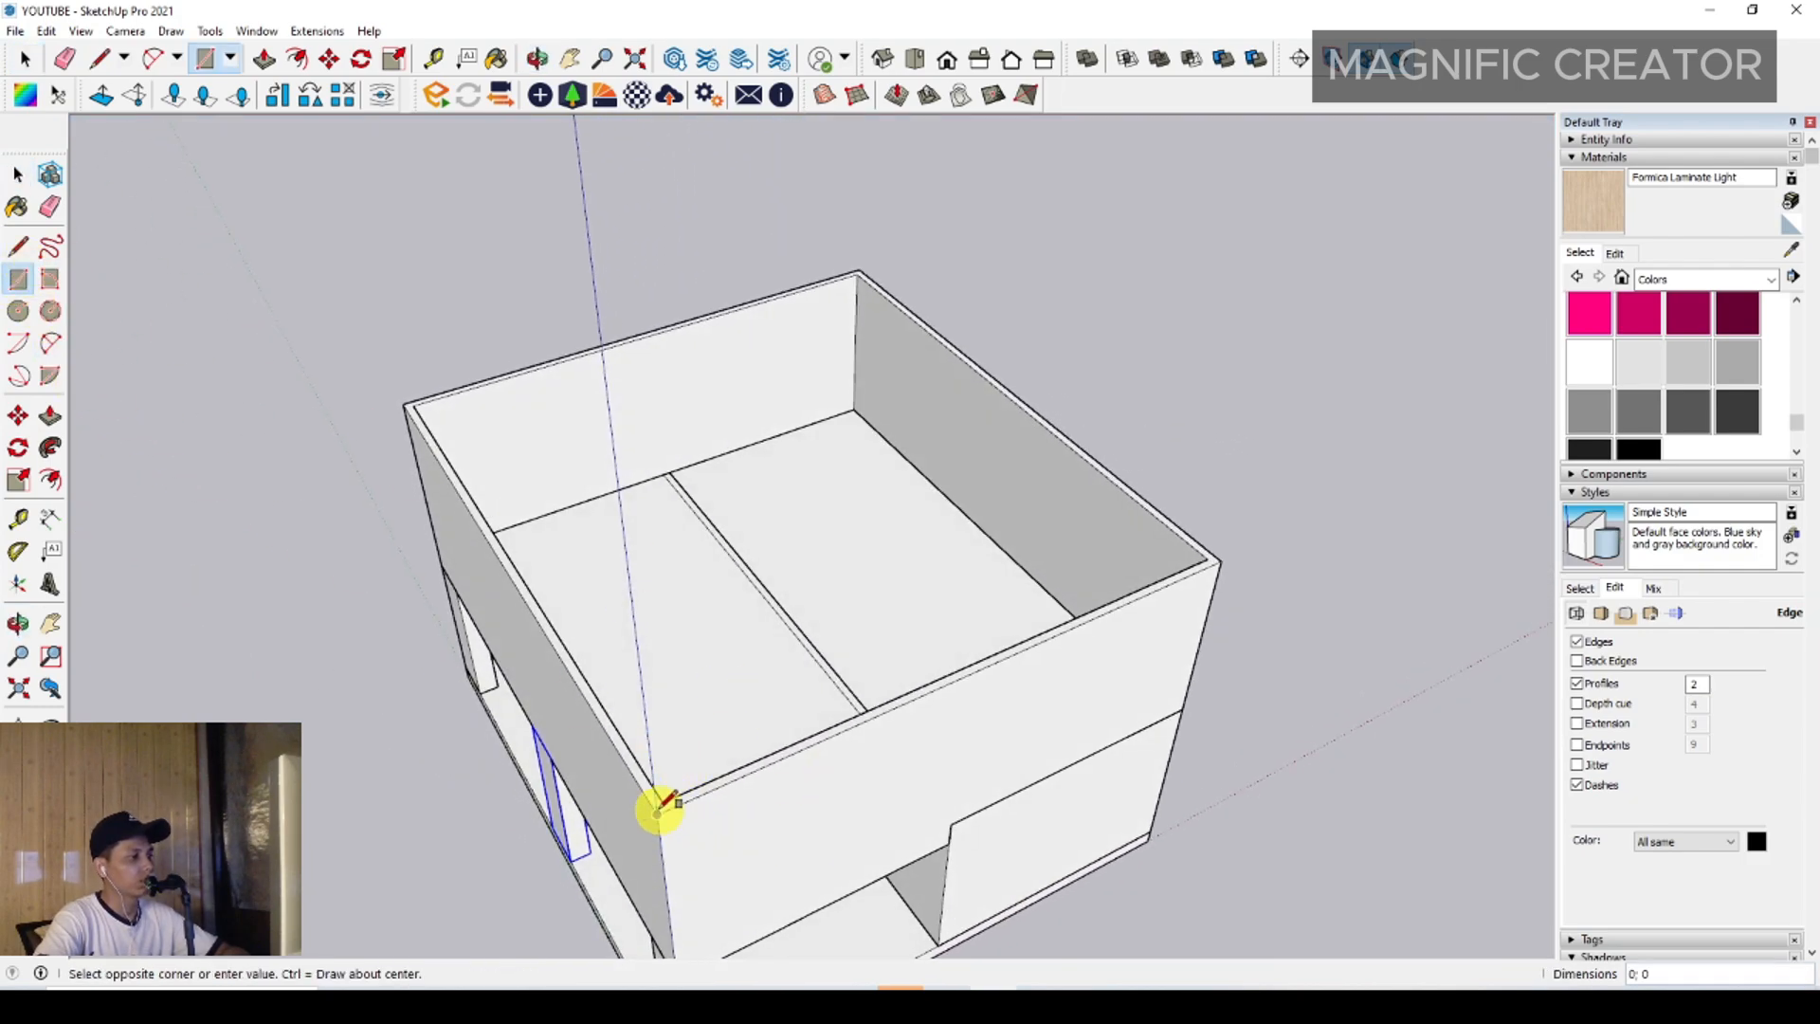
scroll(720, 758, "down", 2)
scroll(910, 370, "up", 5)
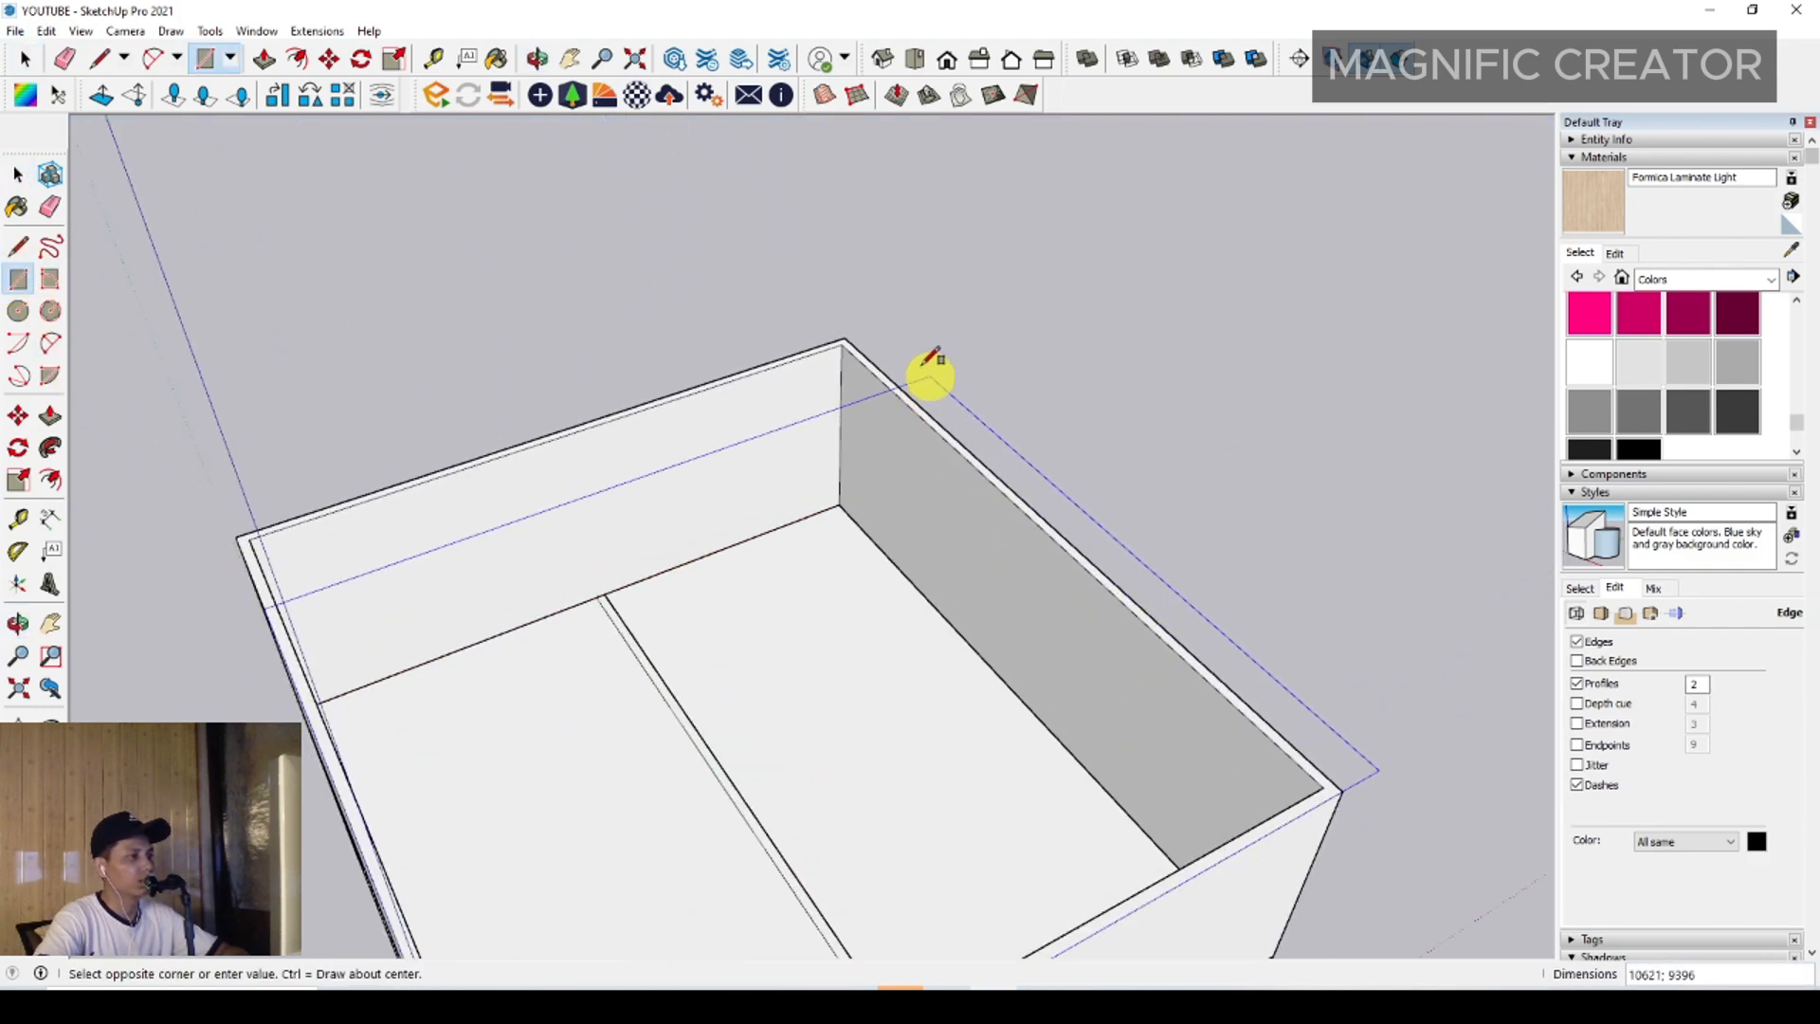
left_click(846, 337)
Push/Pull the face over the upper walls upward about 320 to form the roof slab
key("space")
scroll(825, 447, "down", 3)
middle_click_drag(825, 447, 946, 629)
left_click(869, 692)
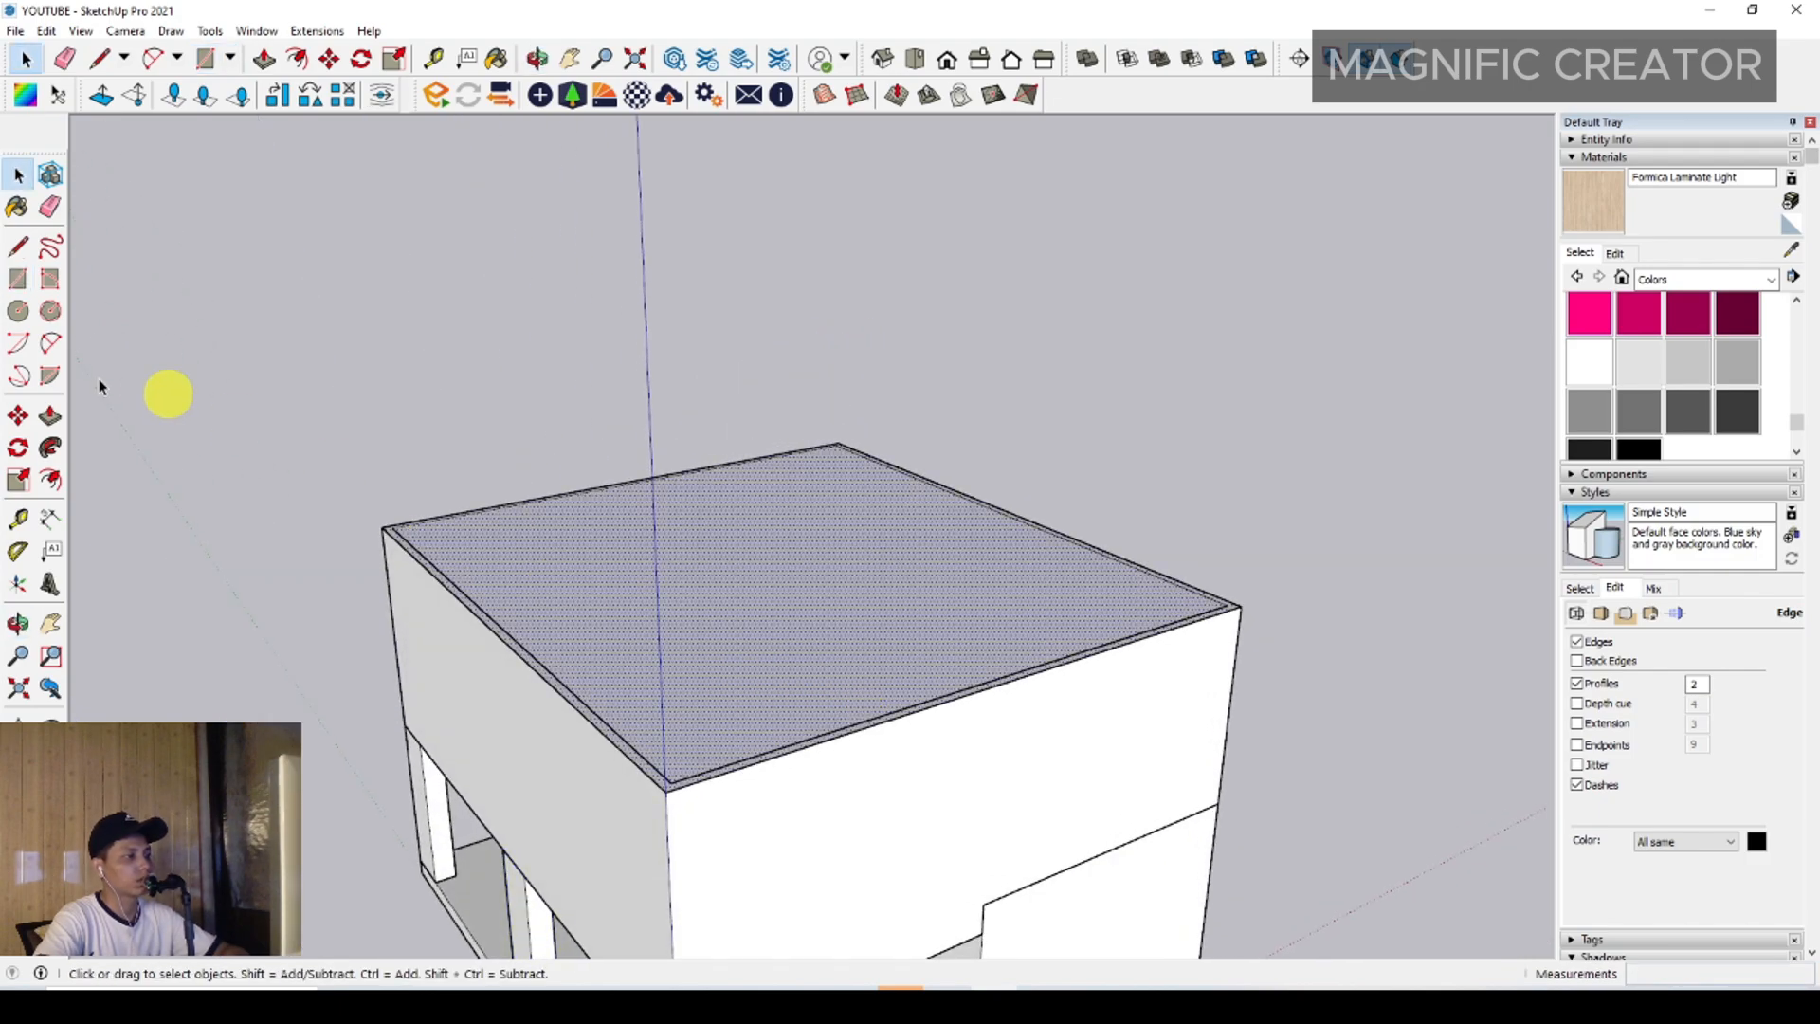
left_click(50, 417)
left_click(736, 616)
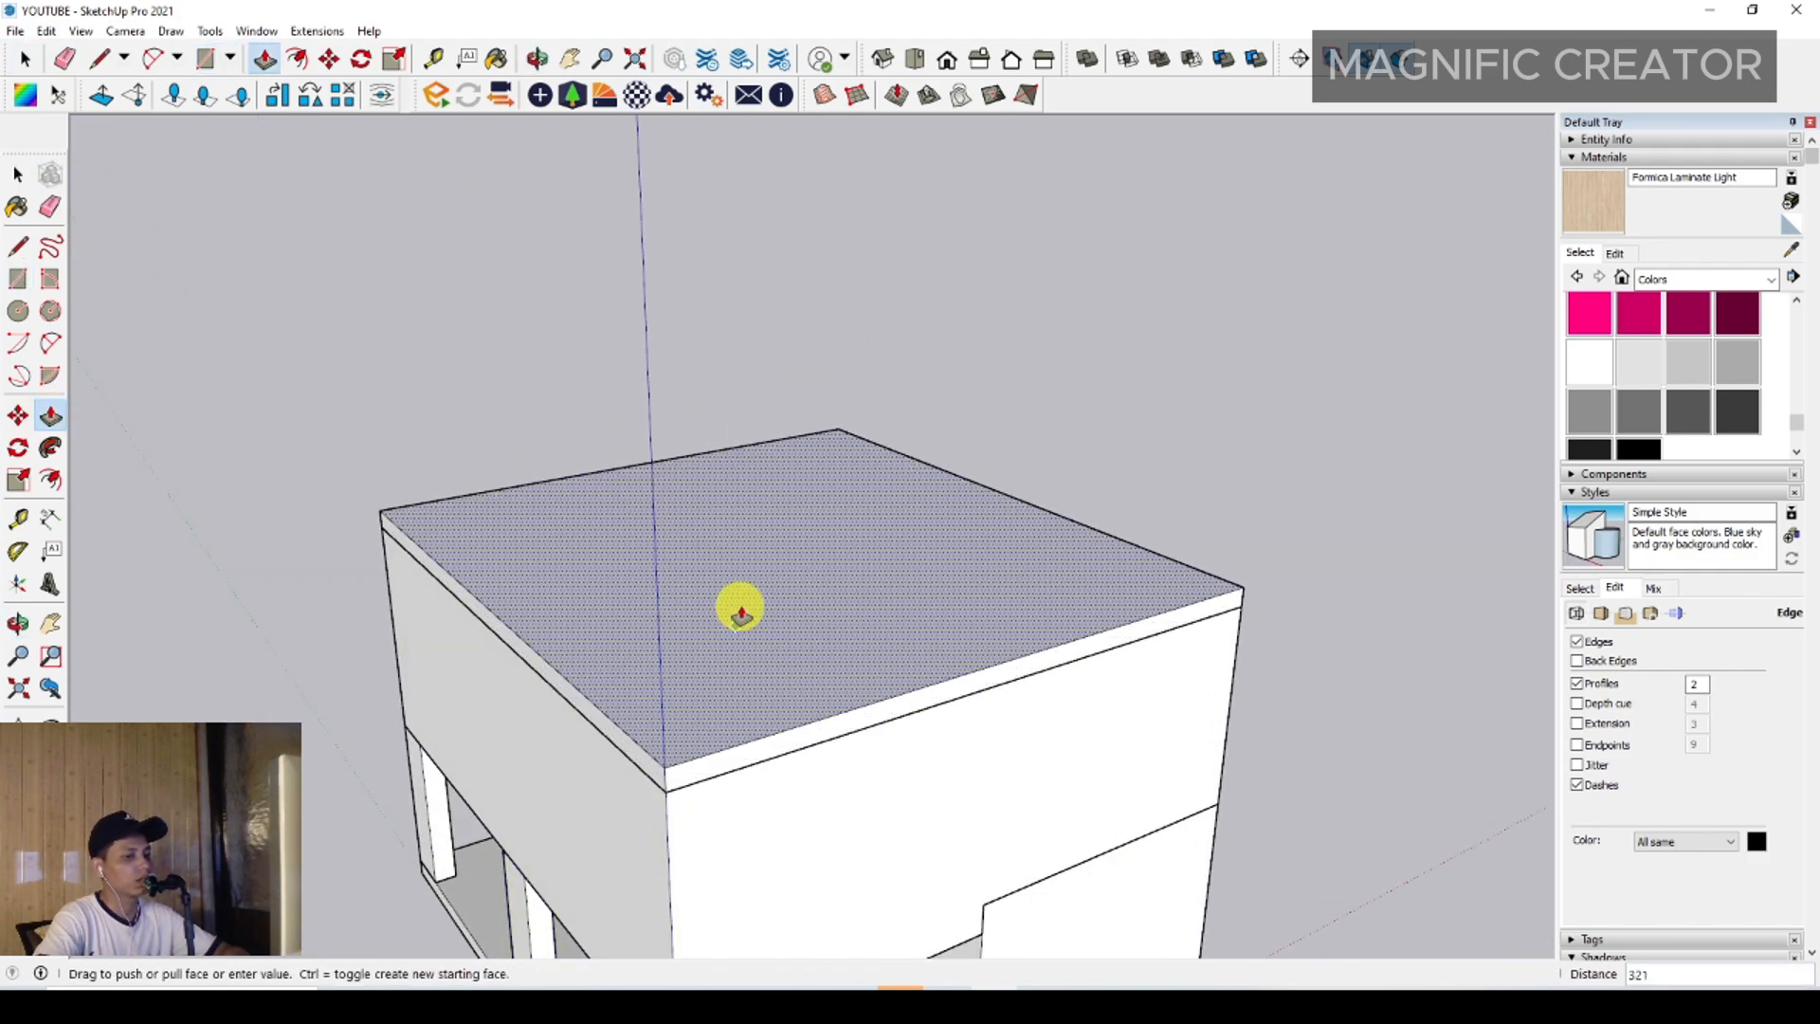
key("Return")
key("space")
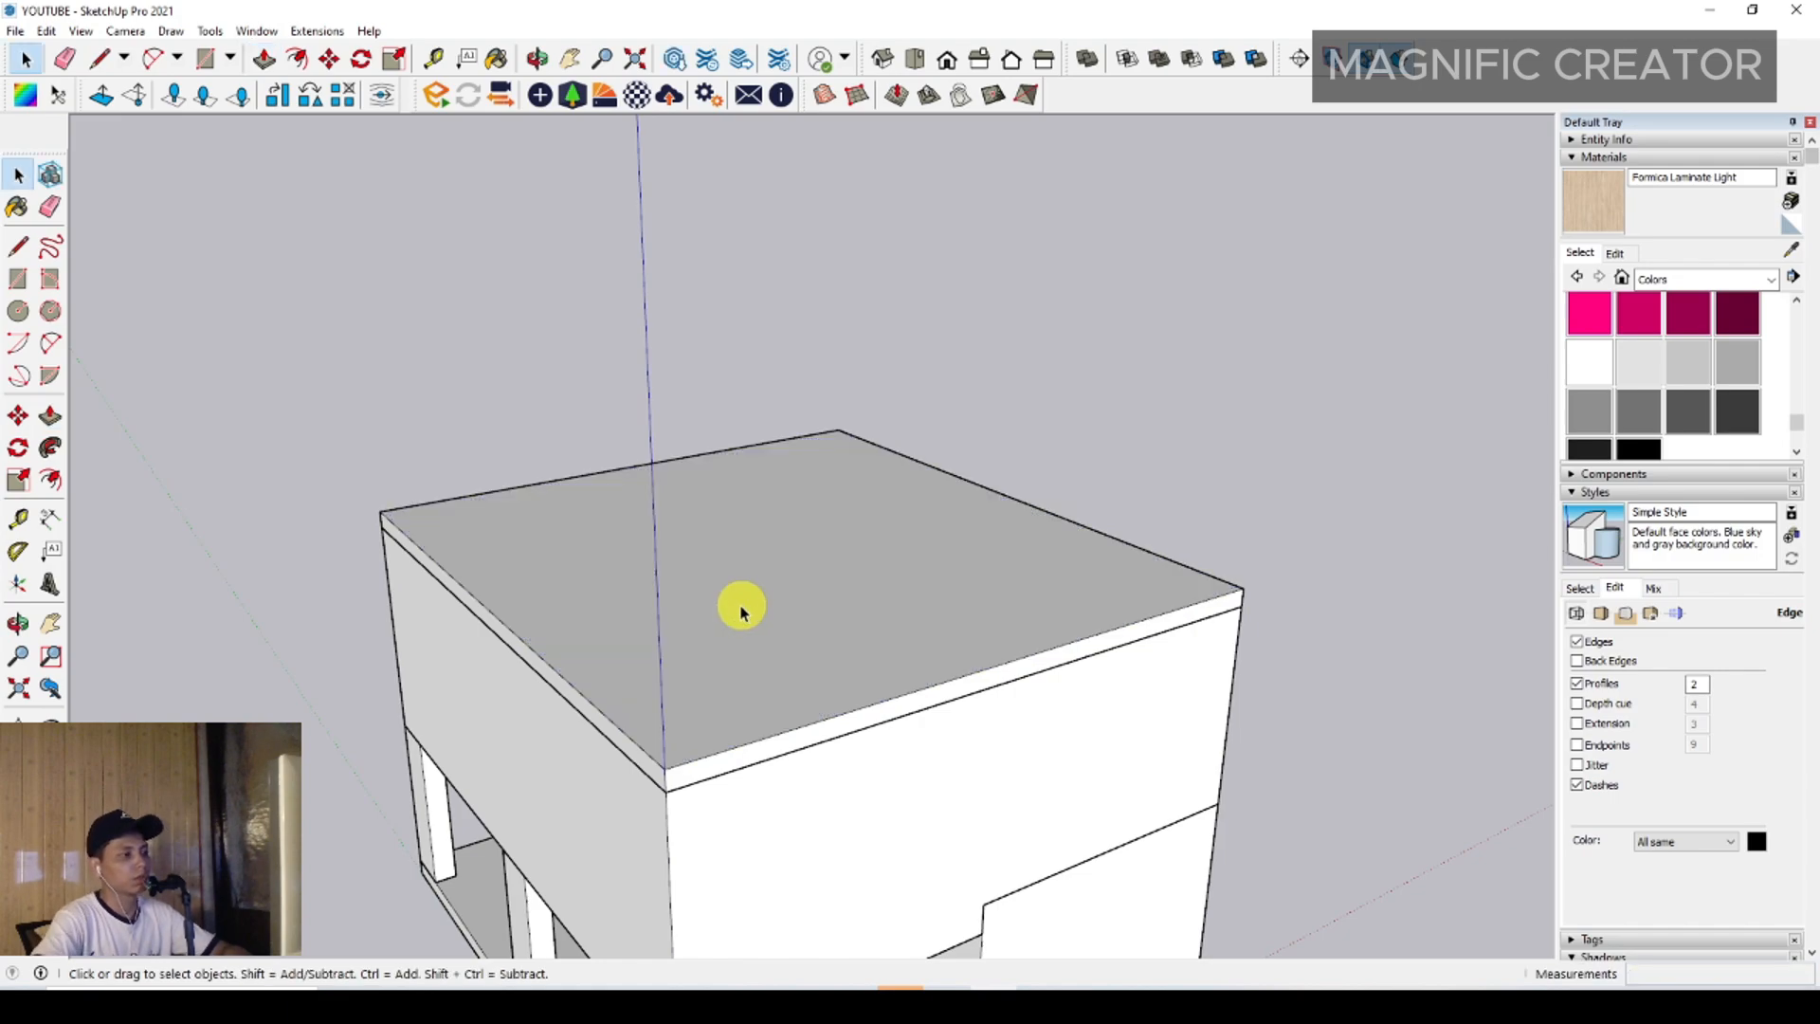
Select the entire roof slab and make it a group
double_click(772, 638)
right_click(779, 650)
left_click(843, 808)
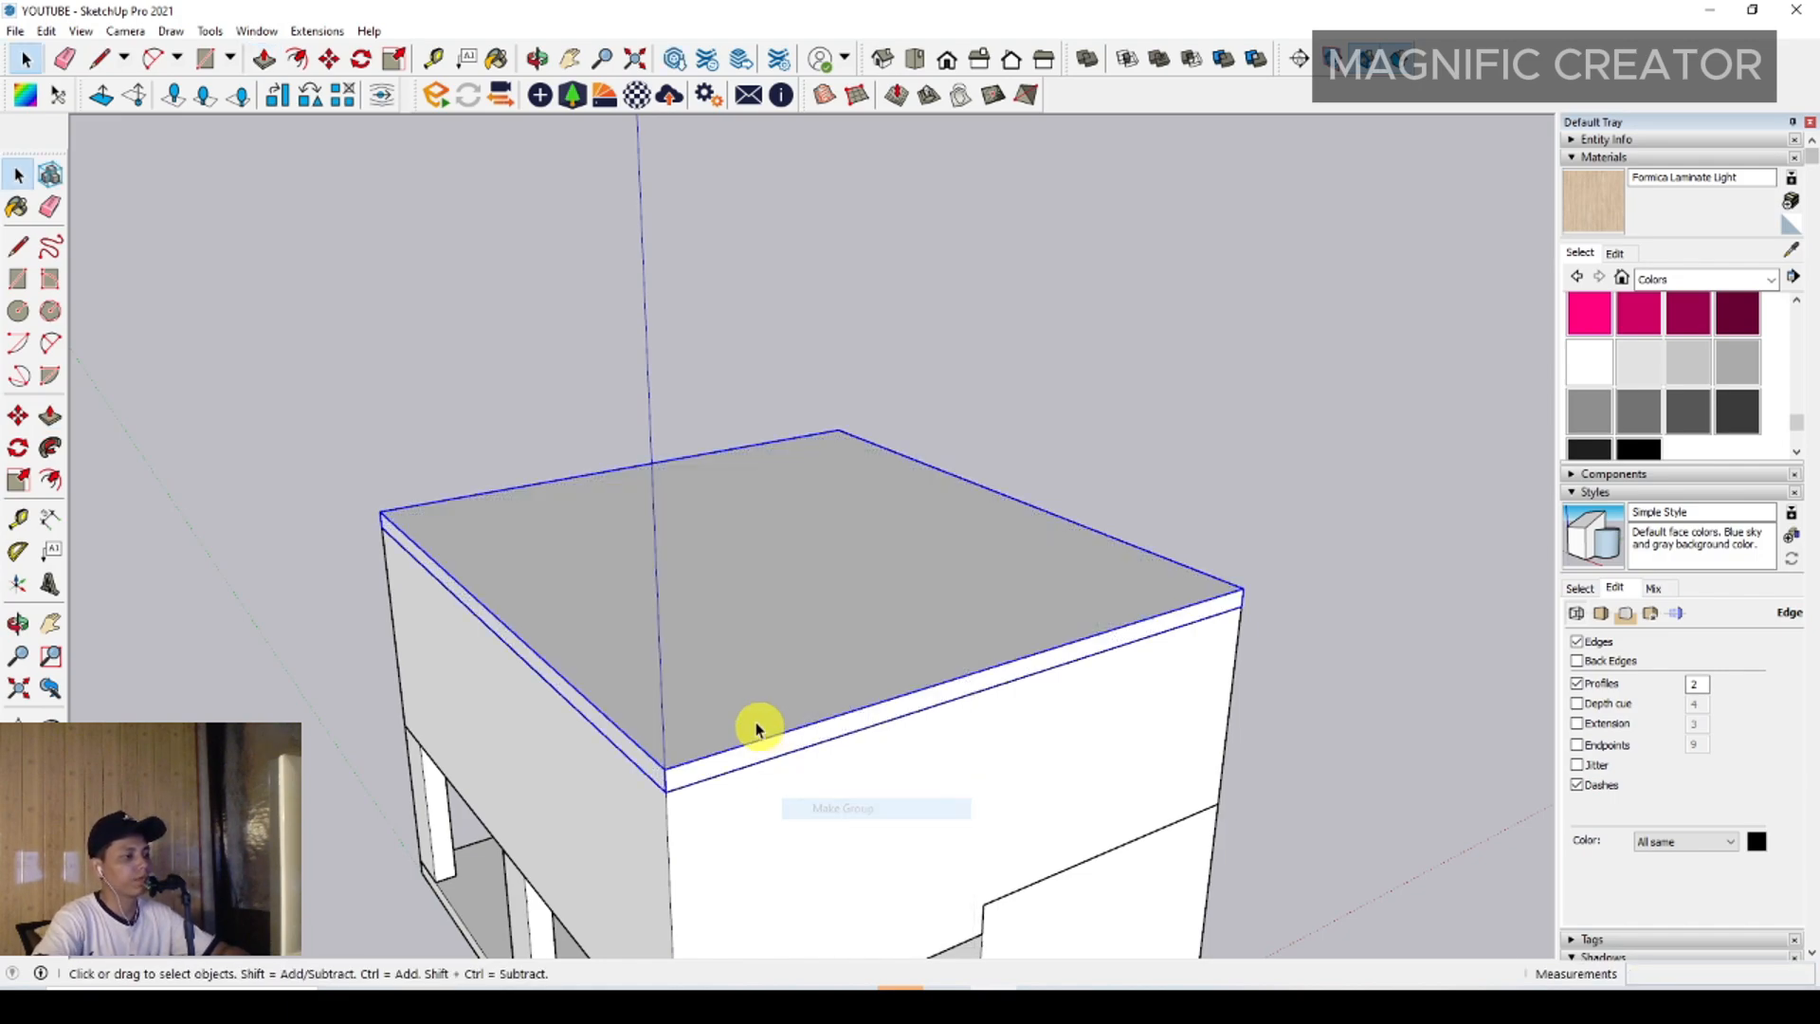
Open the upper-floor walls' group and draw a wide window rectangle on the front wall above the open ground-floor area
scroll(752, 720, "down", 3)
middle_click_drag(752, 719, 743, 603)
triple_click(737, 558)
scroll(735, 591, "up", 2)
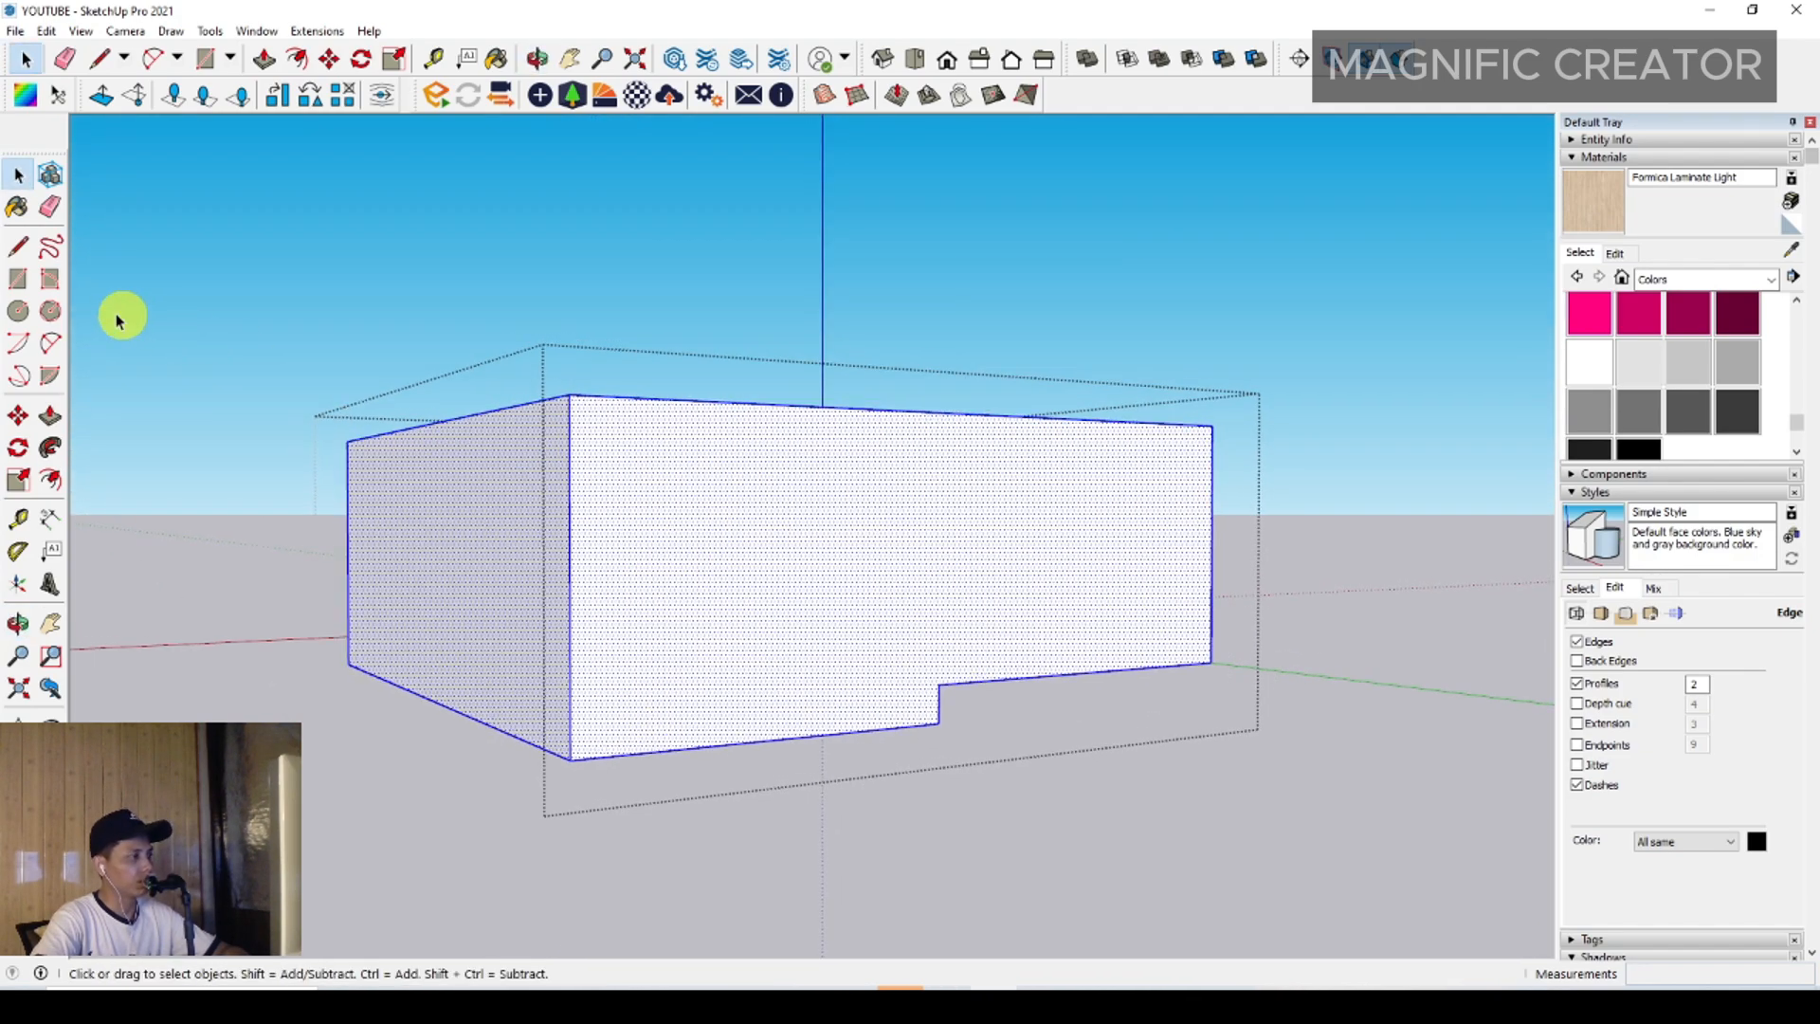
left_click(962, 643)
key("space")
middle_click_drag(737, 580, 752, 708)
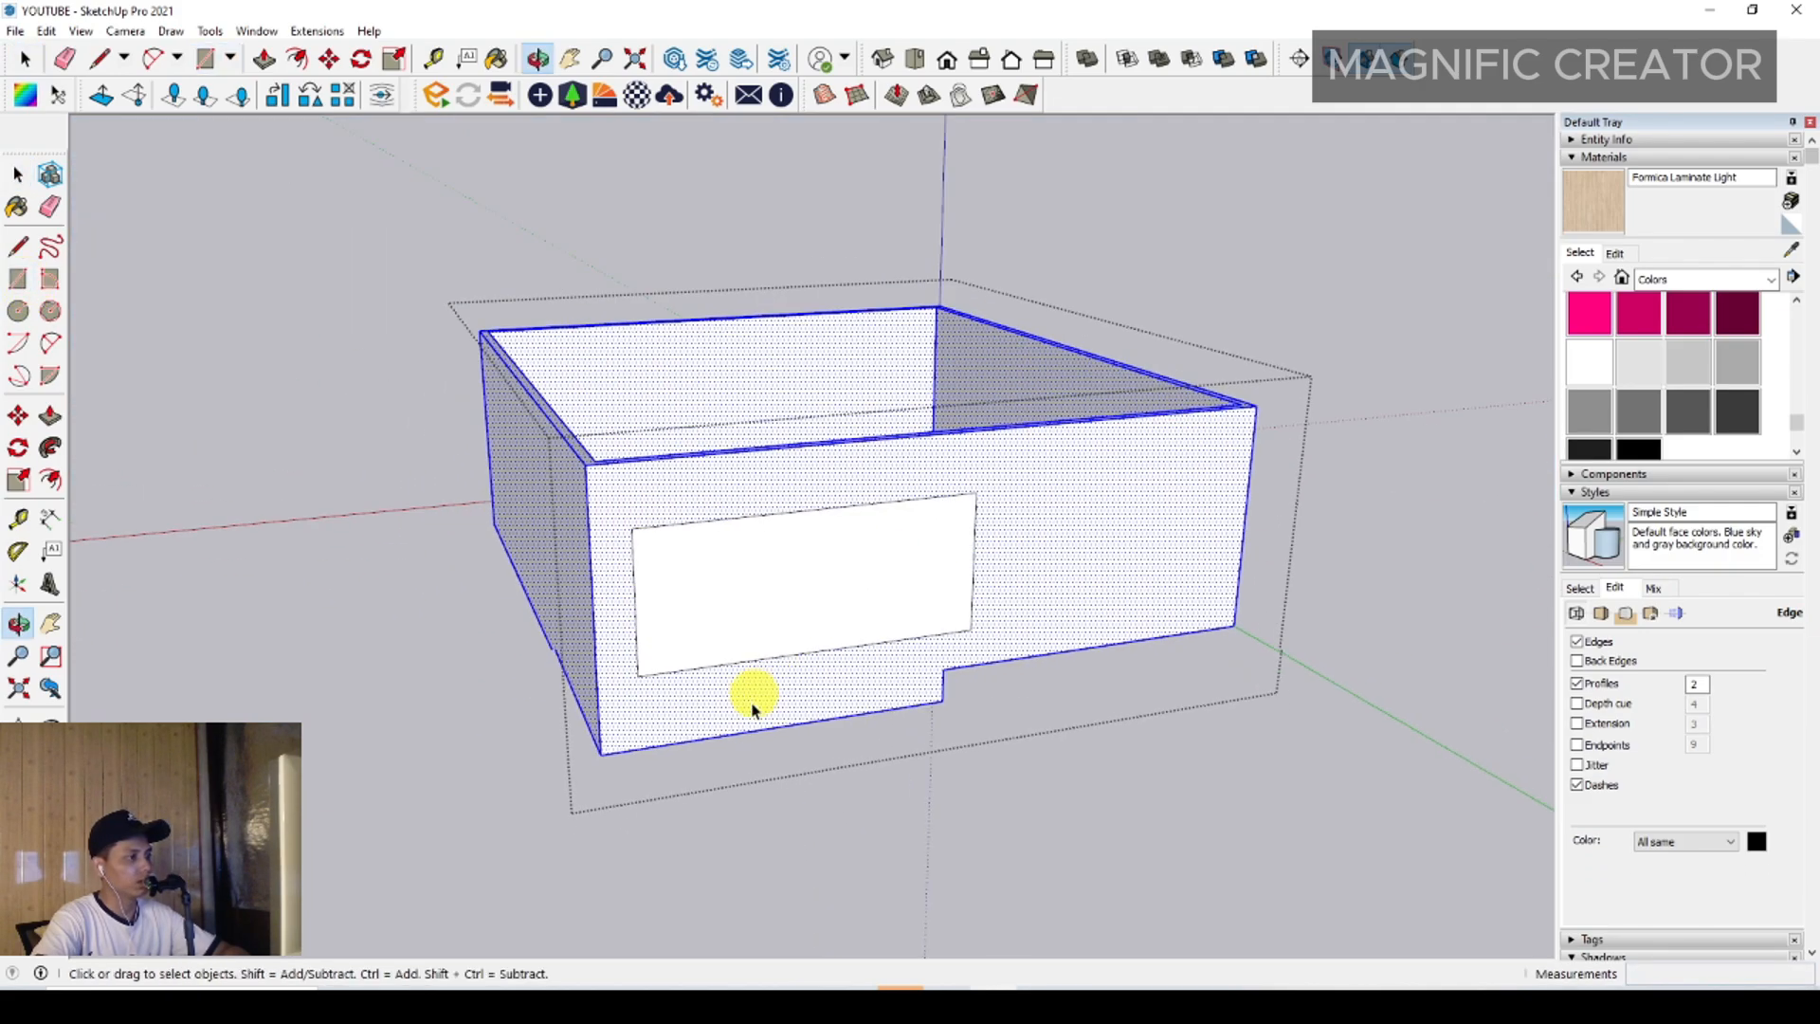
Push/Pull the window rectangle through the wall's thickness to cut the opening, and leave the upper walls' group
scroll(751, 706, "up", 2)
middle_click_drag(806, 637, 857, 627)
left_click(823, 597)
left_click(51, 409)
scroll(994, 682, "up", 1)
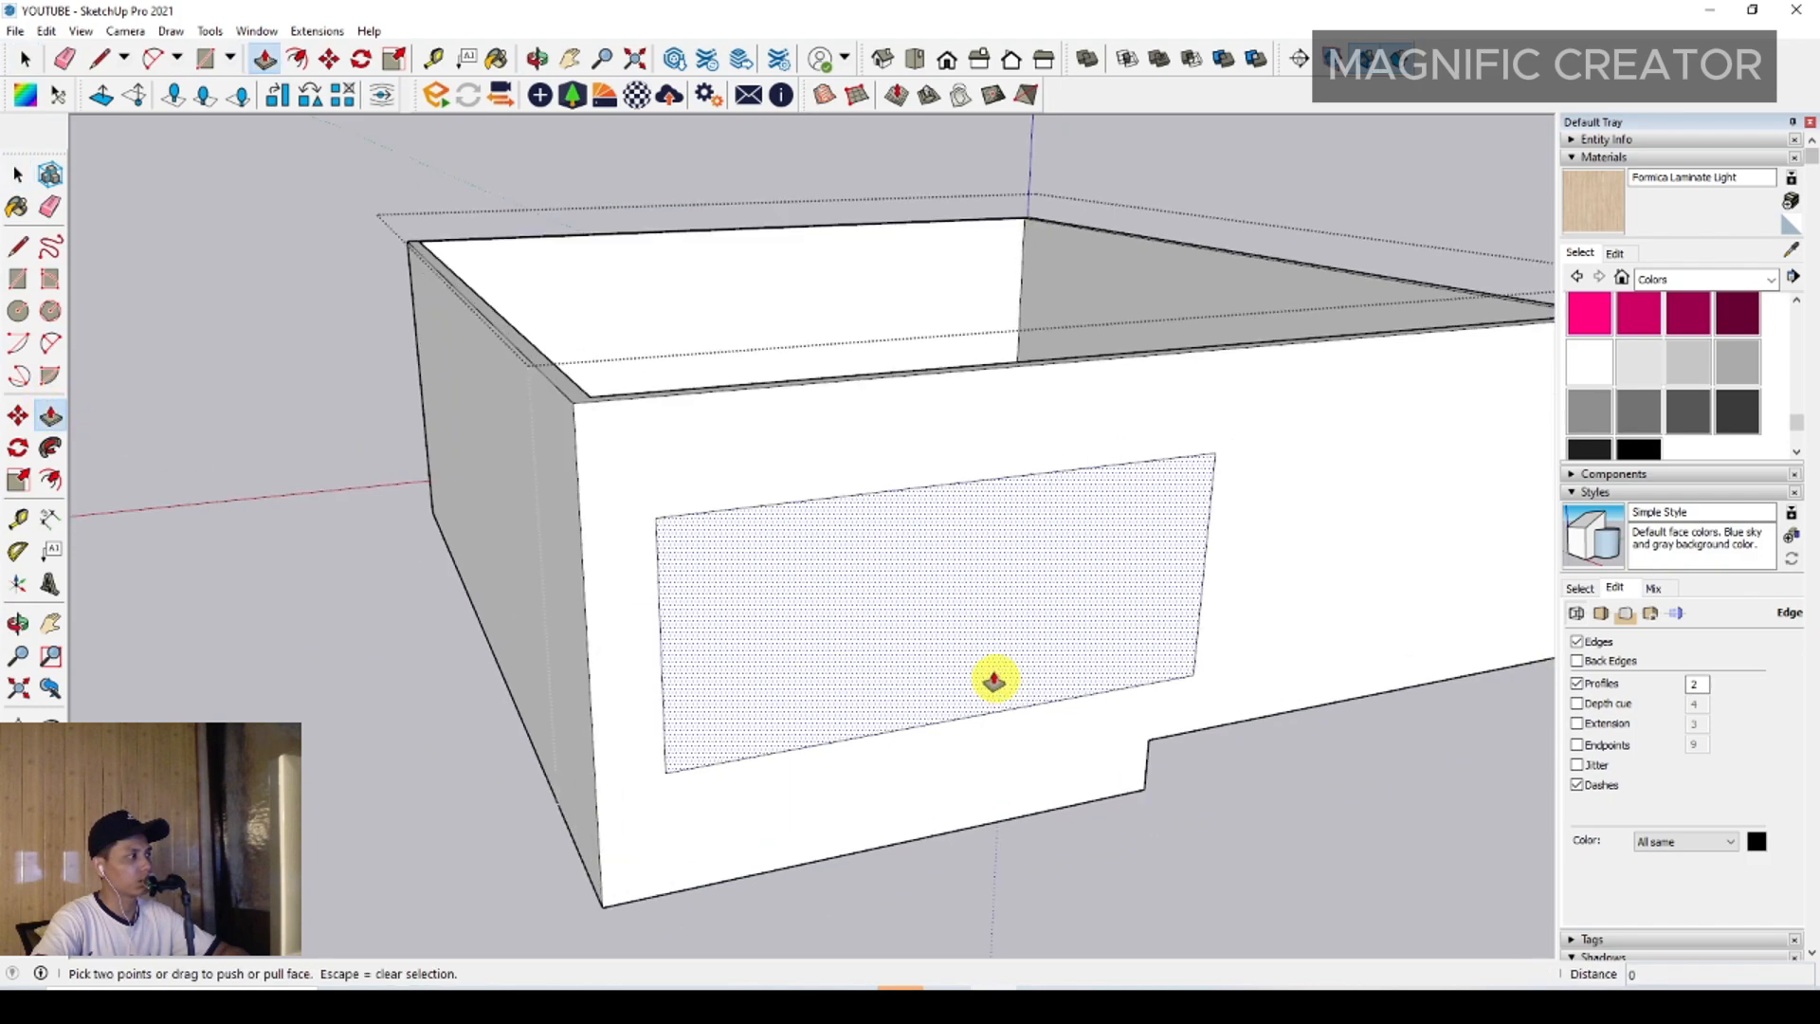
left_click(986, 679)
left_click(838, 622)
key("space")
scroll(696, 741, "down", 2)
middle_click_drag(799, 745, 1157, 498)
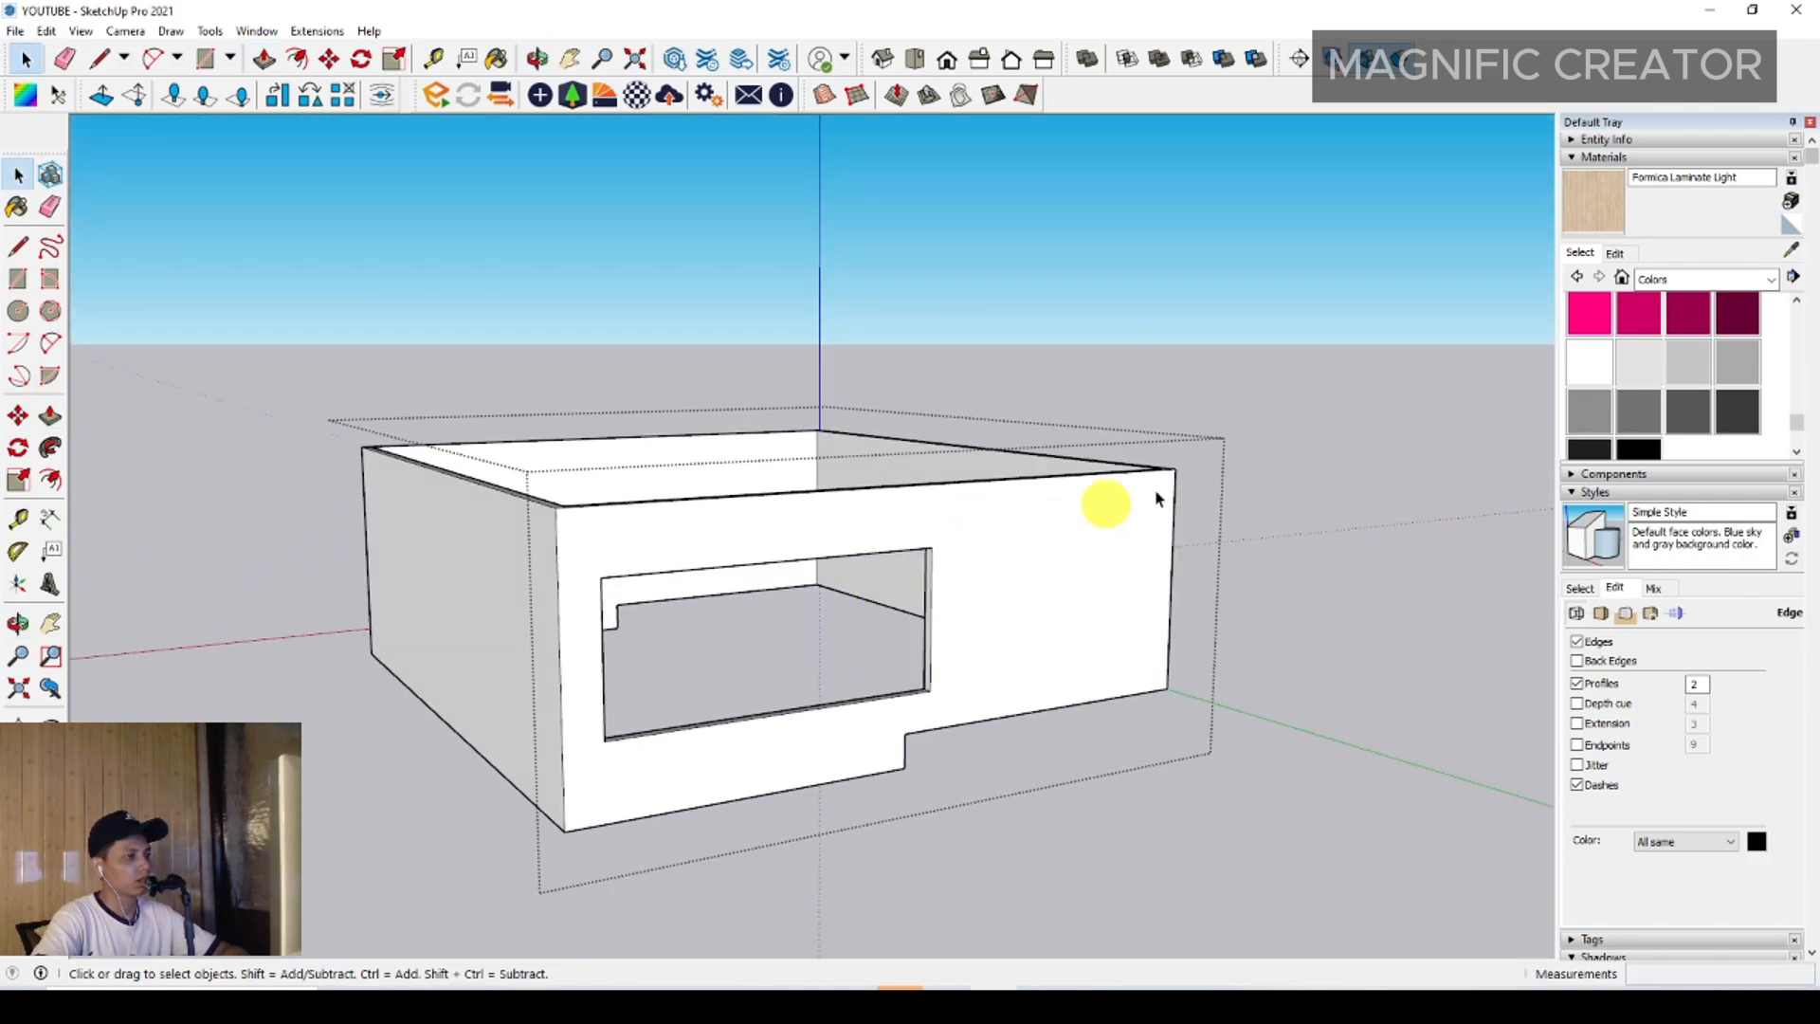
middle_click_drag(1324, 396, 1027, 465)
Draw a thin rectangle along the top of the ground-floor front wall, ending at the building's outer corner
middle_click_drag(888, 491, 935, 560)
scroll(934, 560, "up", 6)
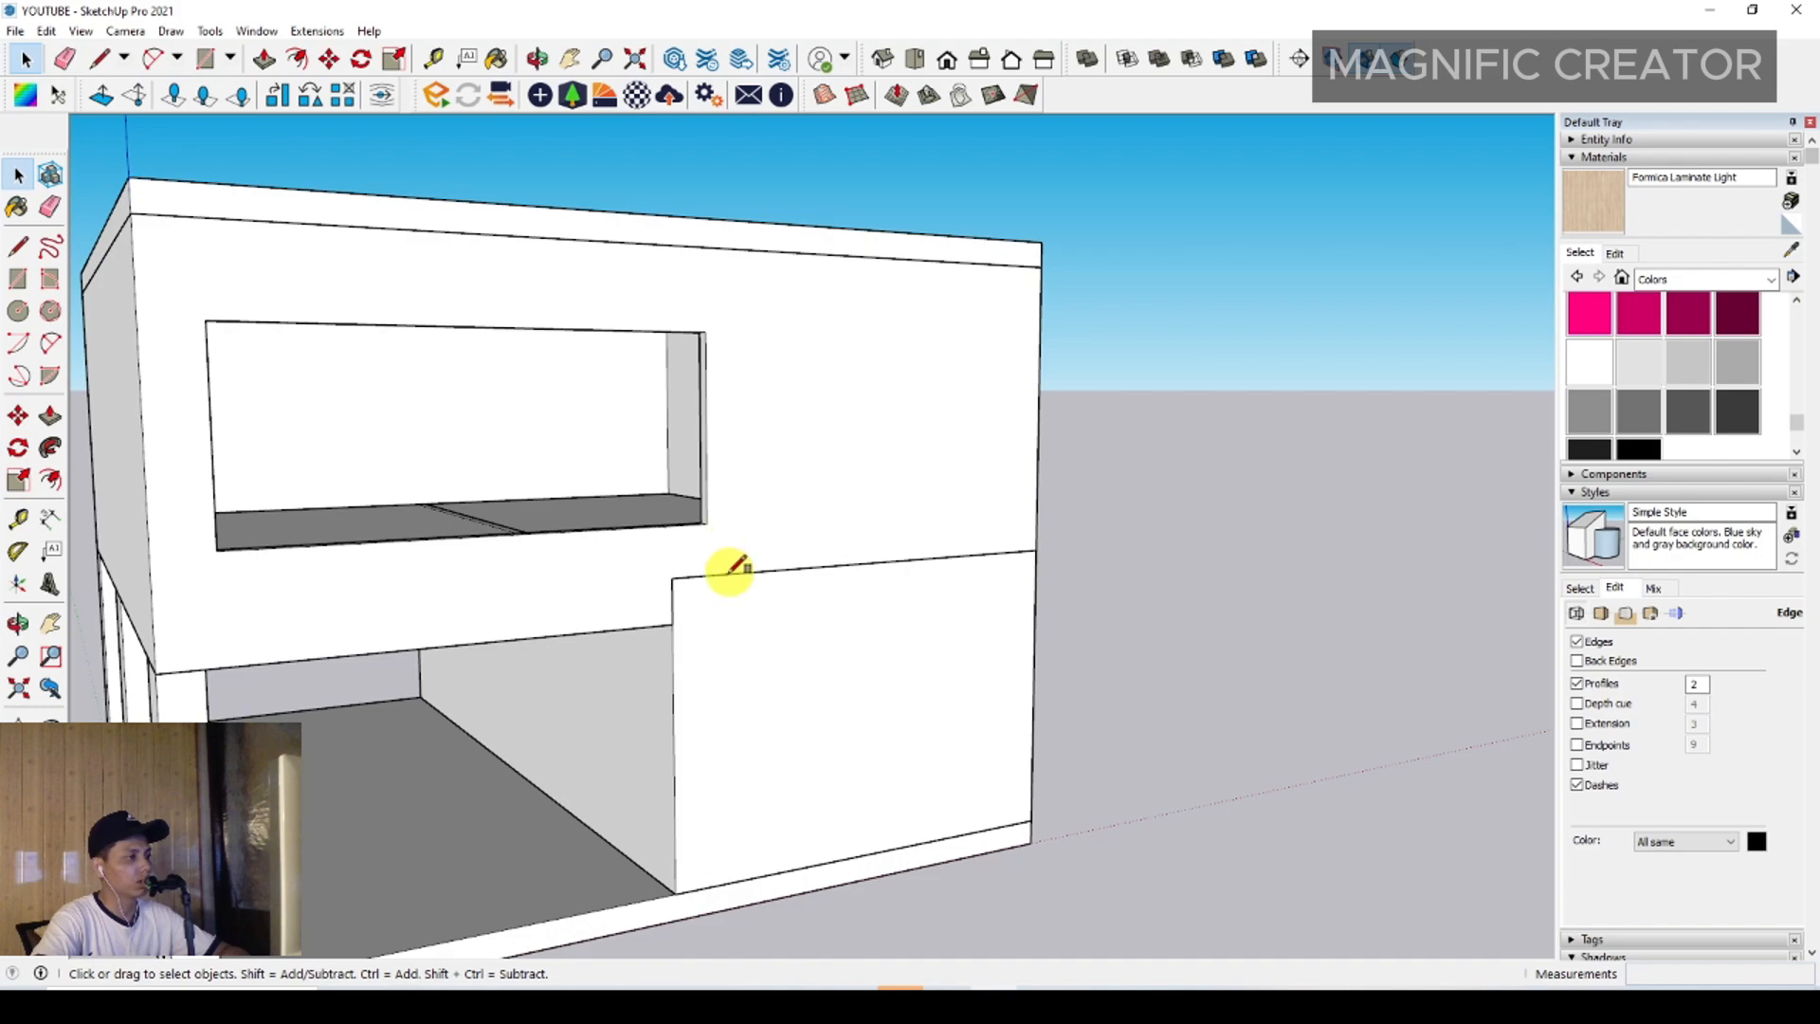
key("r")
left_click(722, 574)
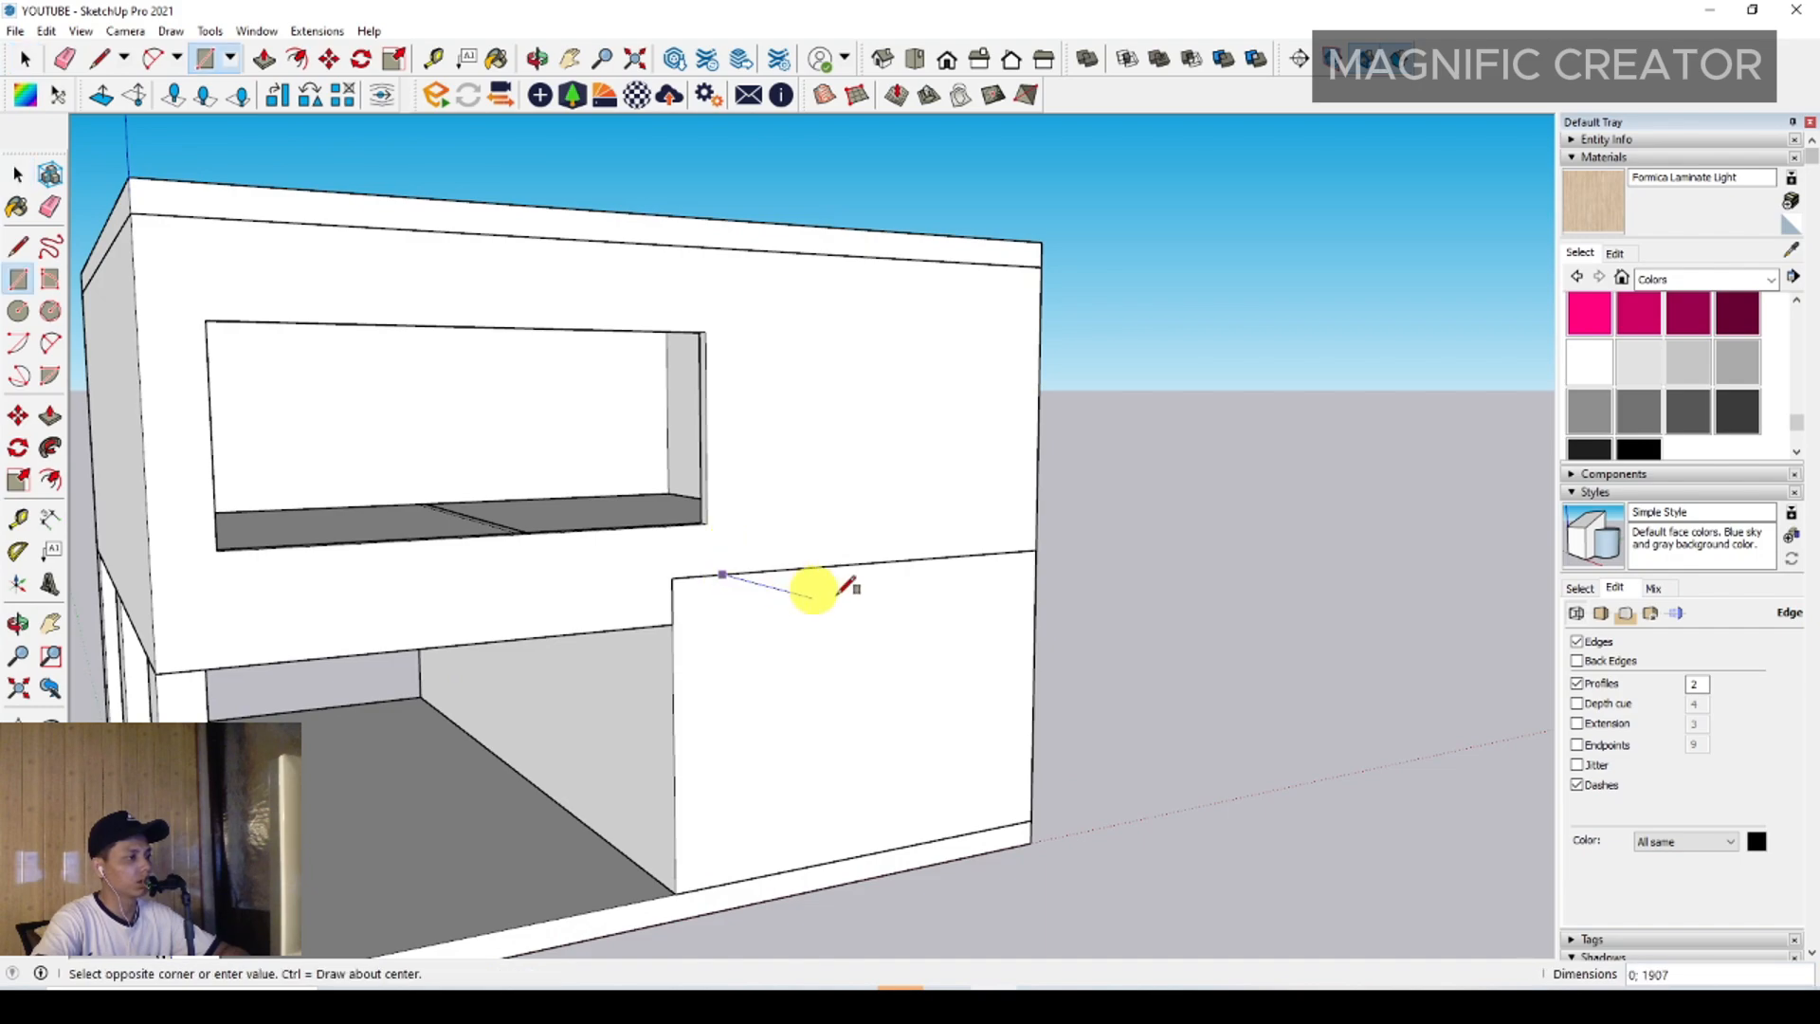
left_click(1040, 586)
key("space")
Push/Pull the thin rectangle on the ground-floor front wall outward about 2164 to form a balcony slab
middle_click_drag(837, 605, 856, 689)
key("p")
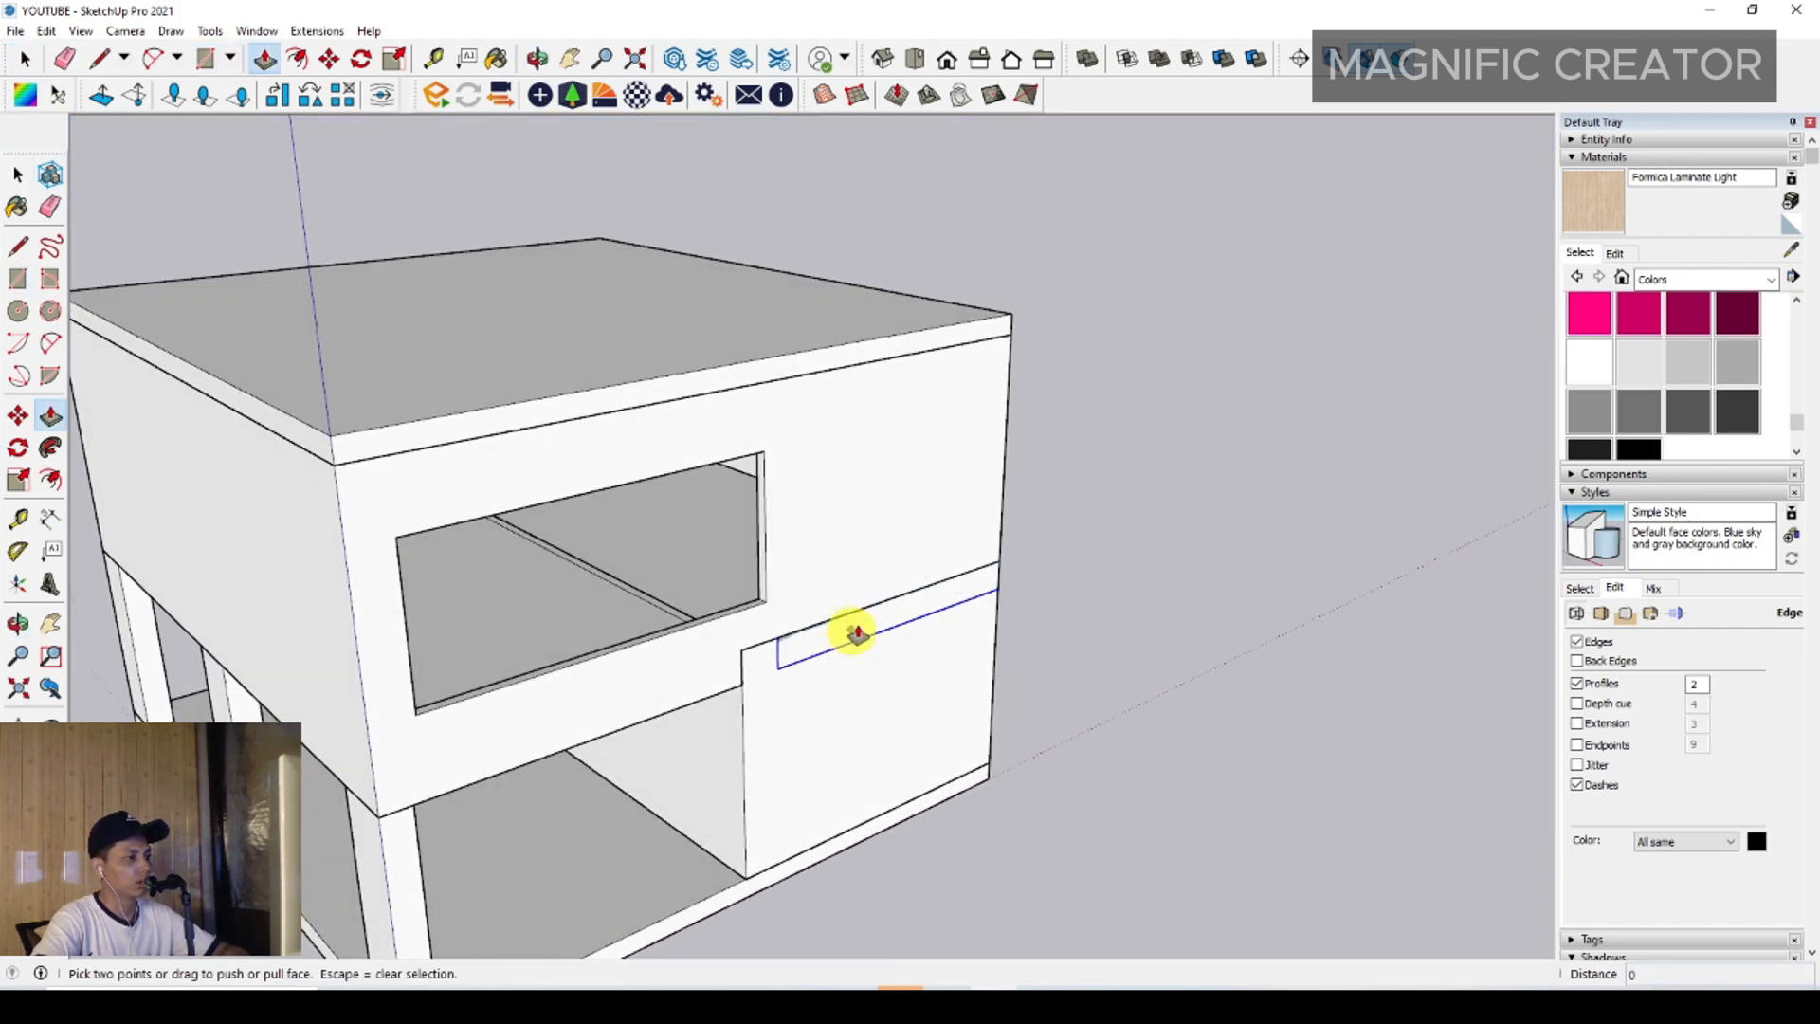
left_click(851, 645)
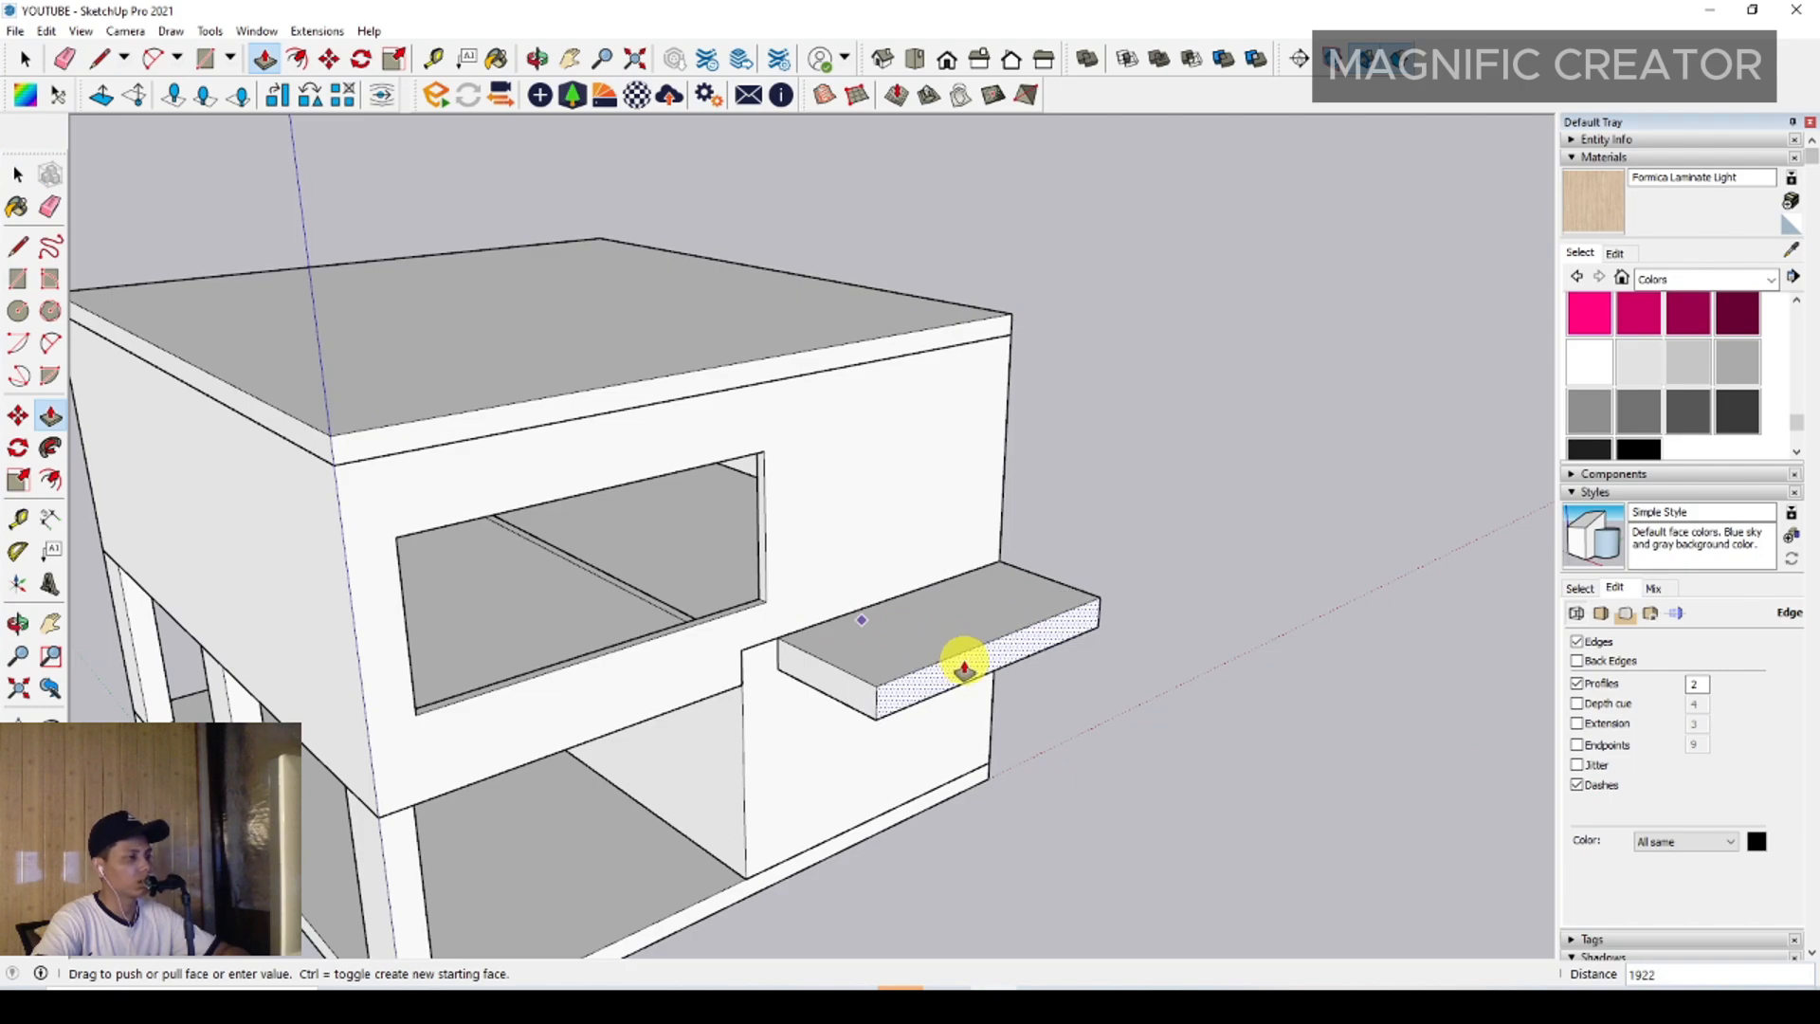
middle_click_drag(965, 664, 1028, 654)
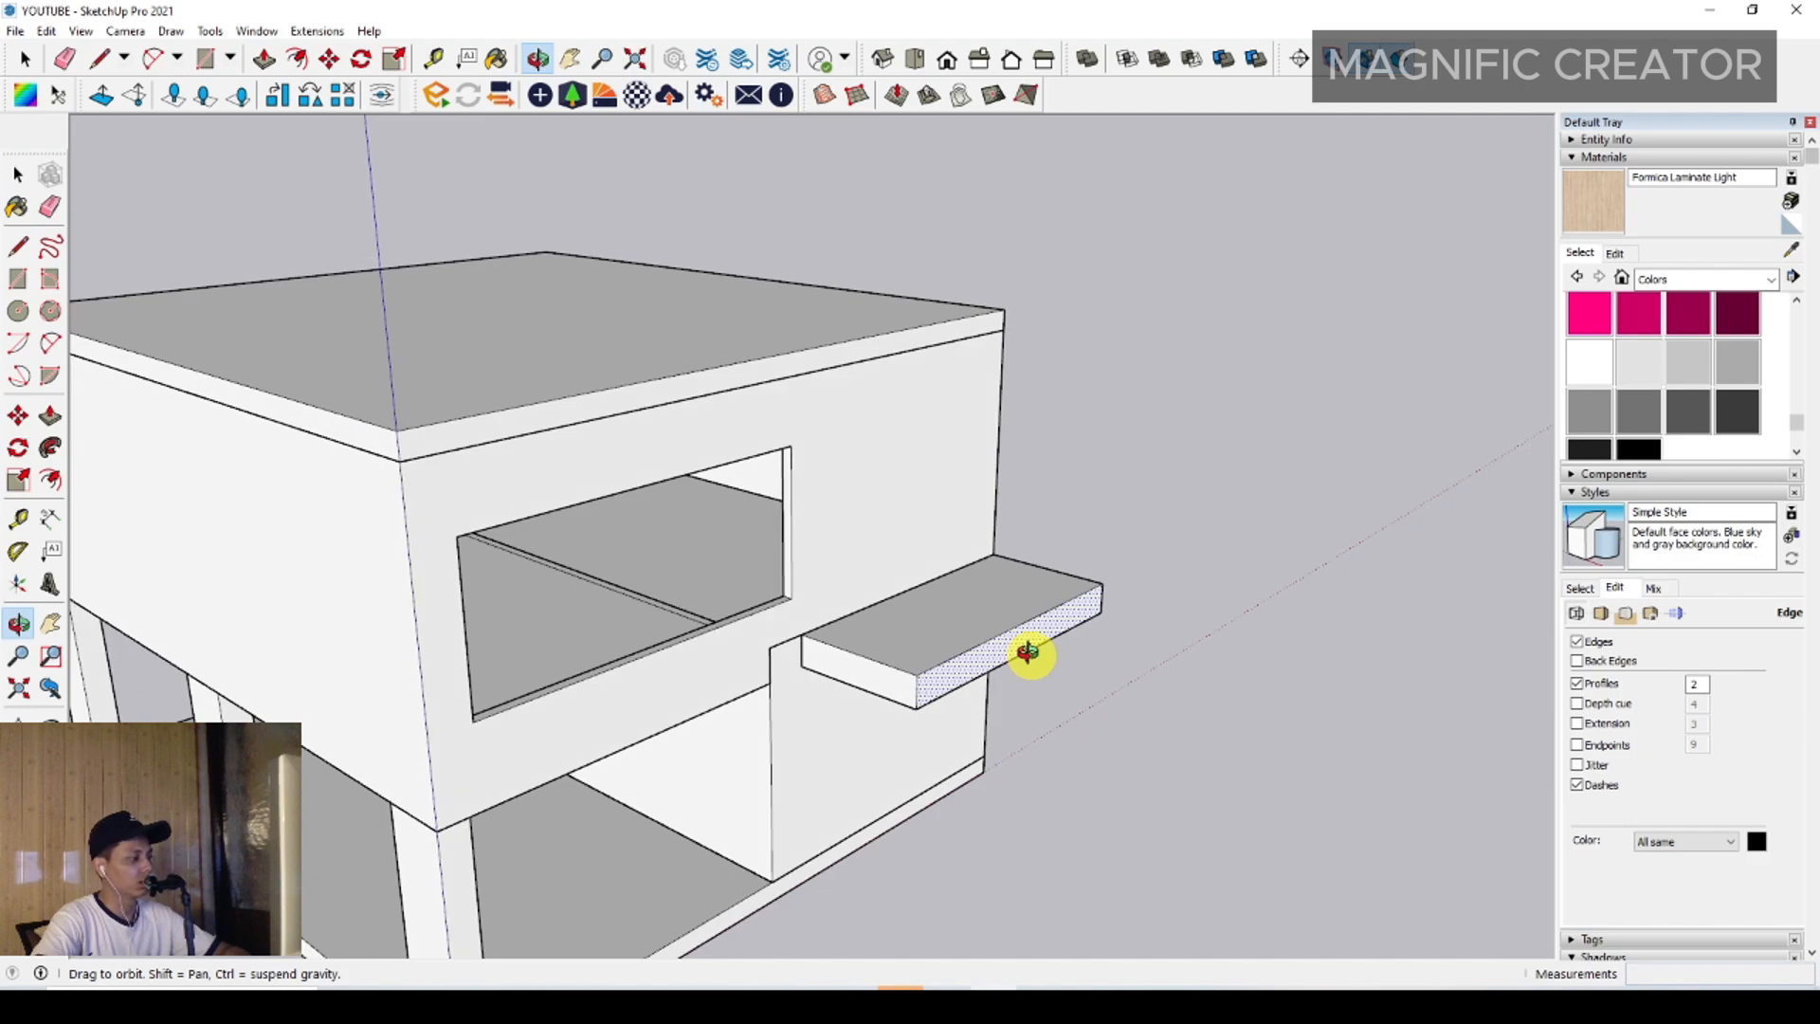
scroll(986, 659, "down", 3)
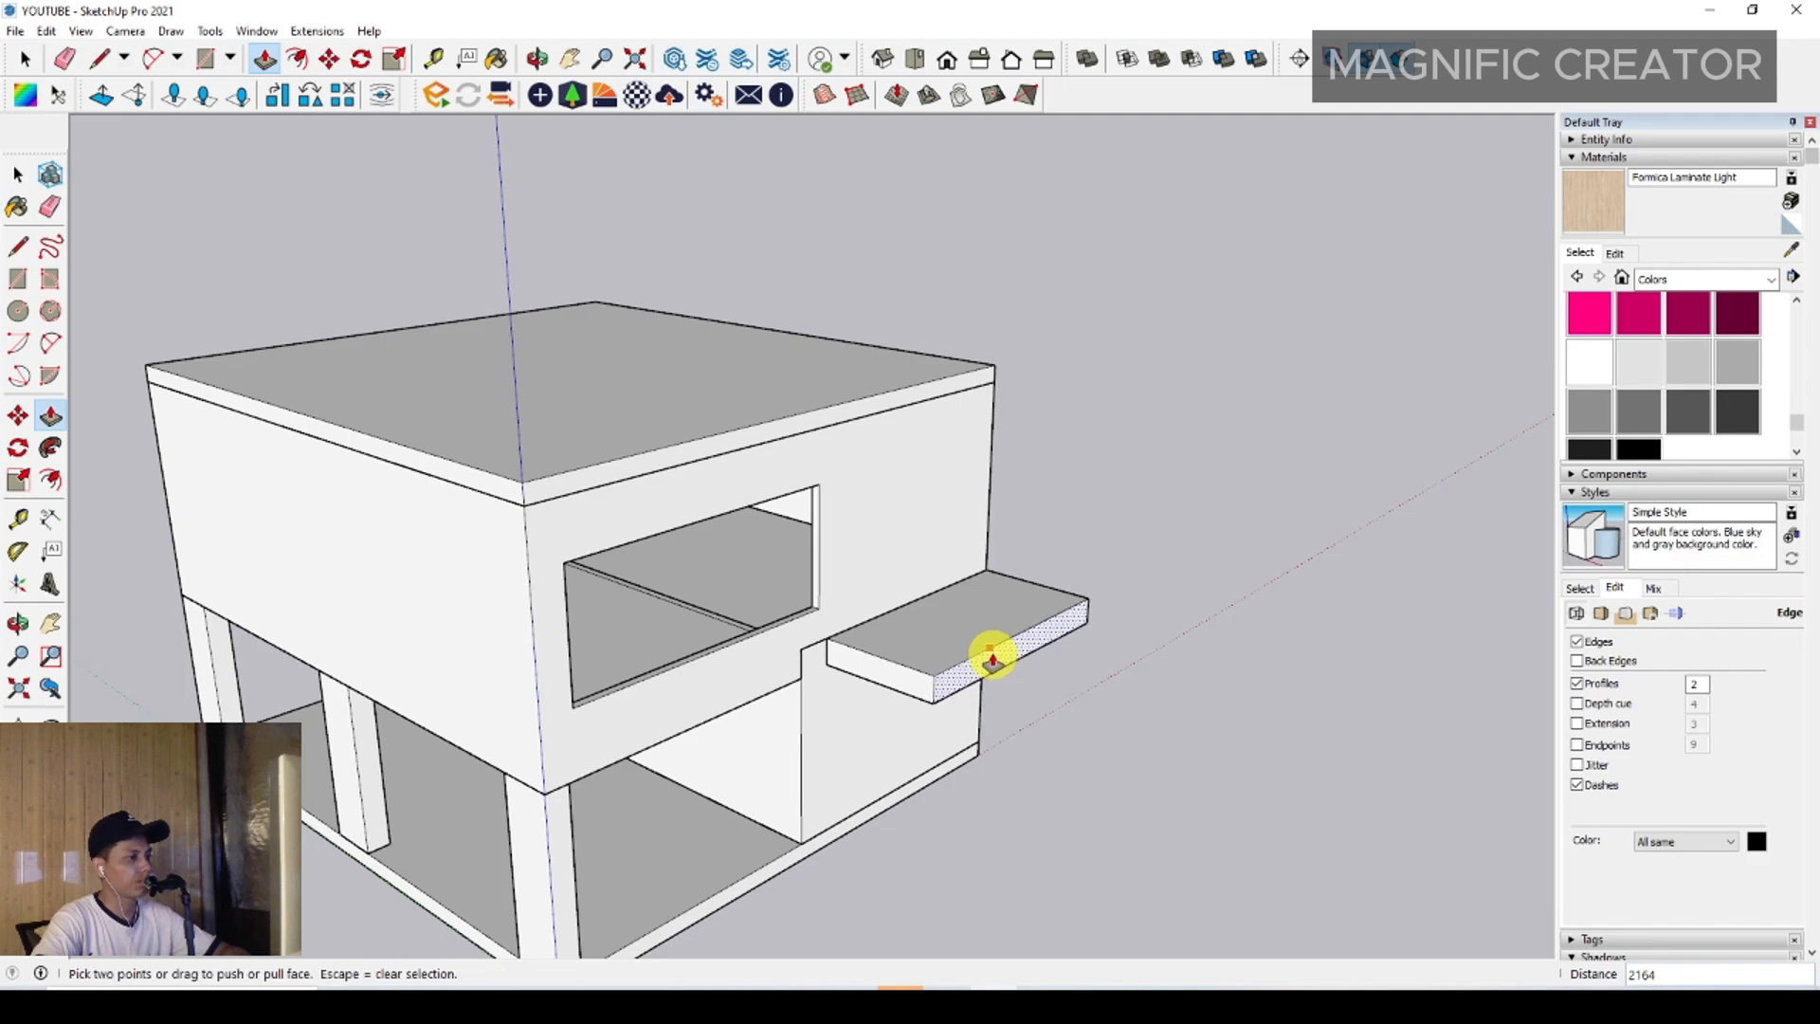
Select the whole balcony slab and make it a group
key("space")
scroll(948, 659, "up", 4)
triple_click(943, 626)
right_click(948, 628)
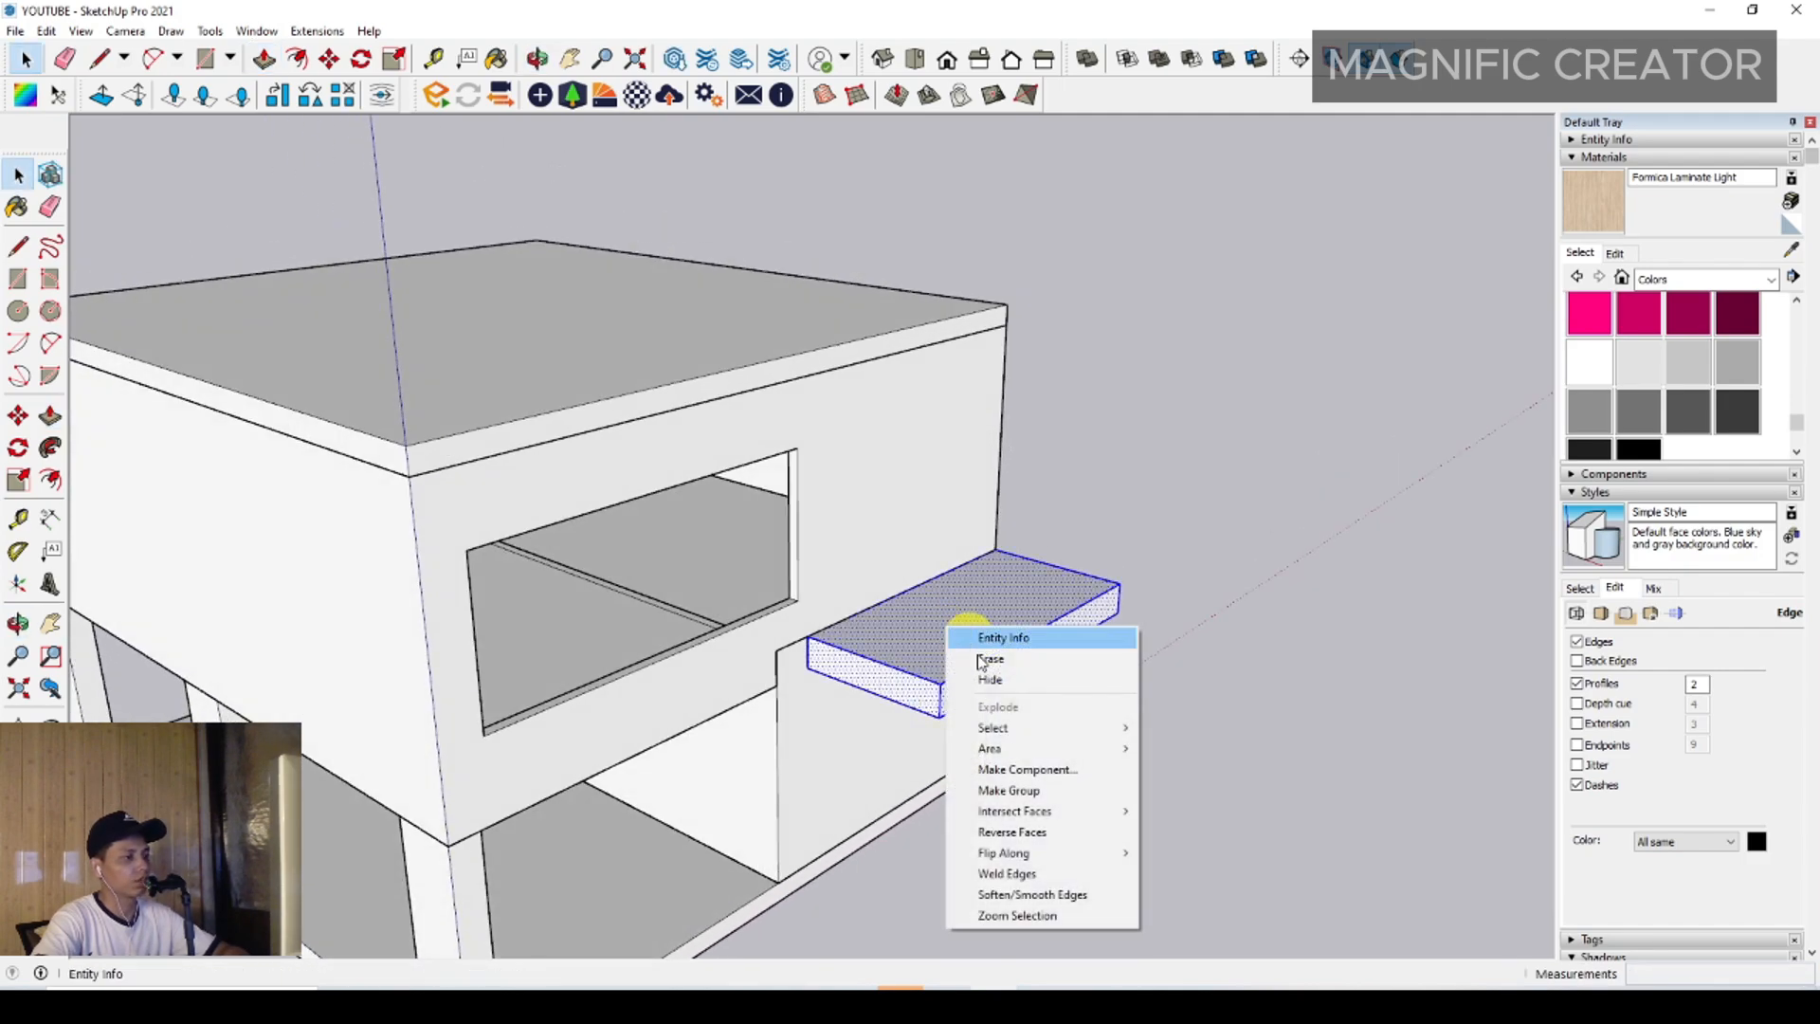
left_click(1010, 795)
Open the upper walls' group and draw a door rectangle about 2923 by 2586 from the front wall's lower edge above the balcony
middle_click_drag(910, 673, 849, 488)
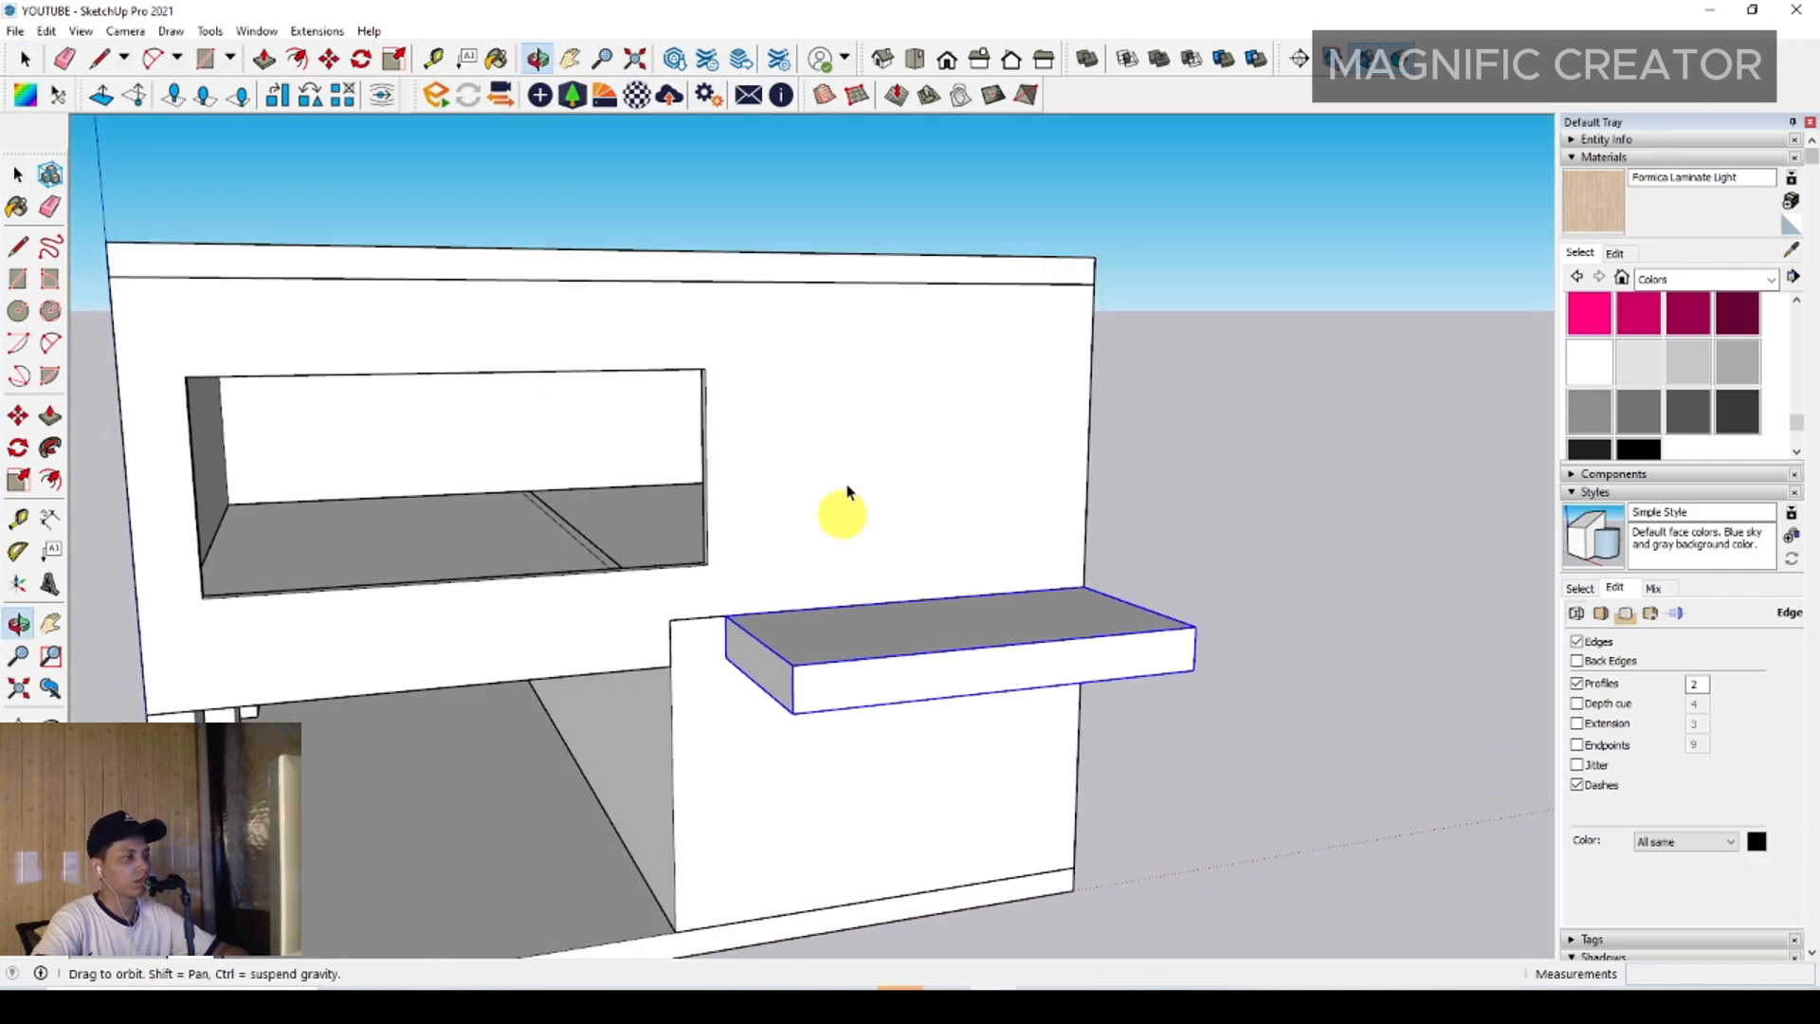
triple_click(854, 440)
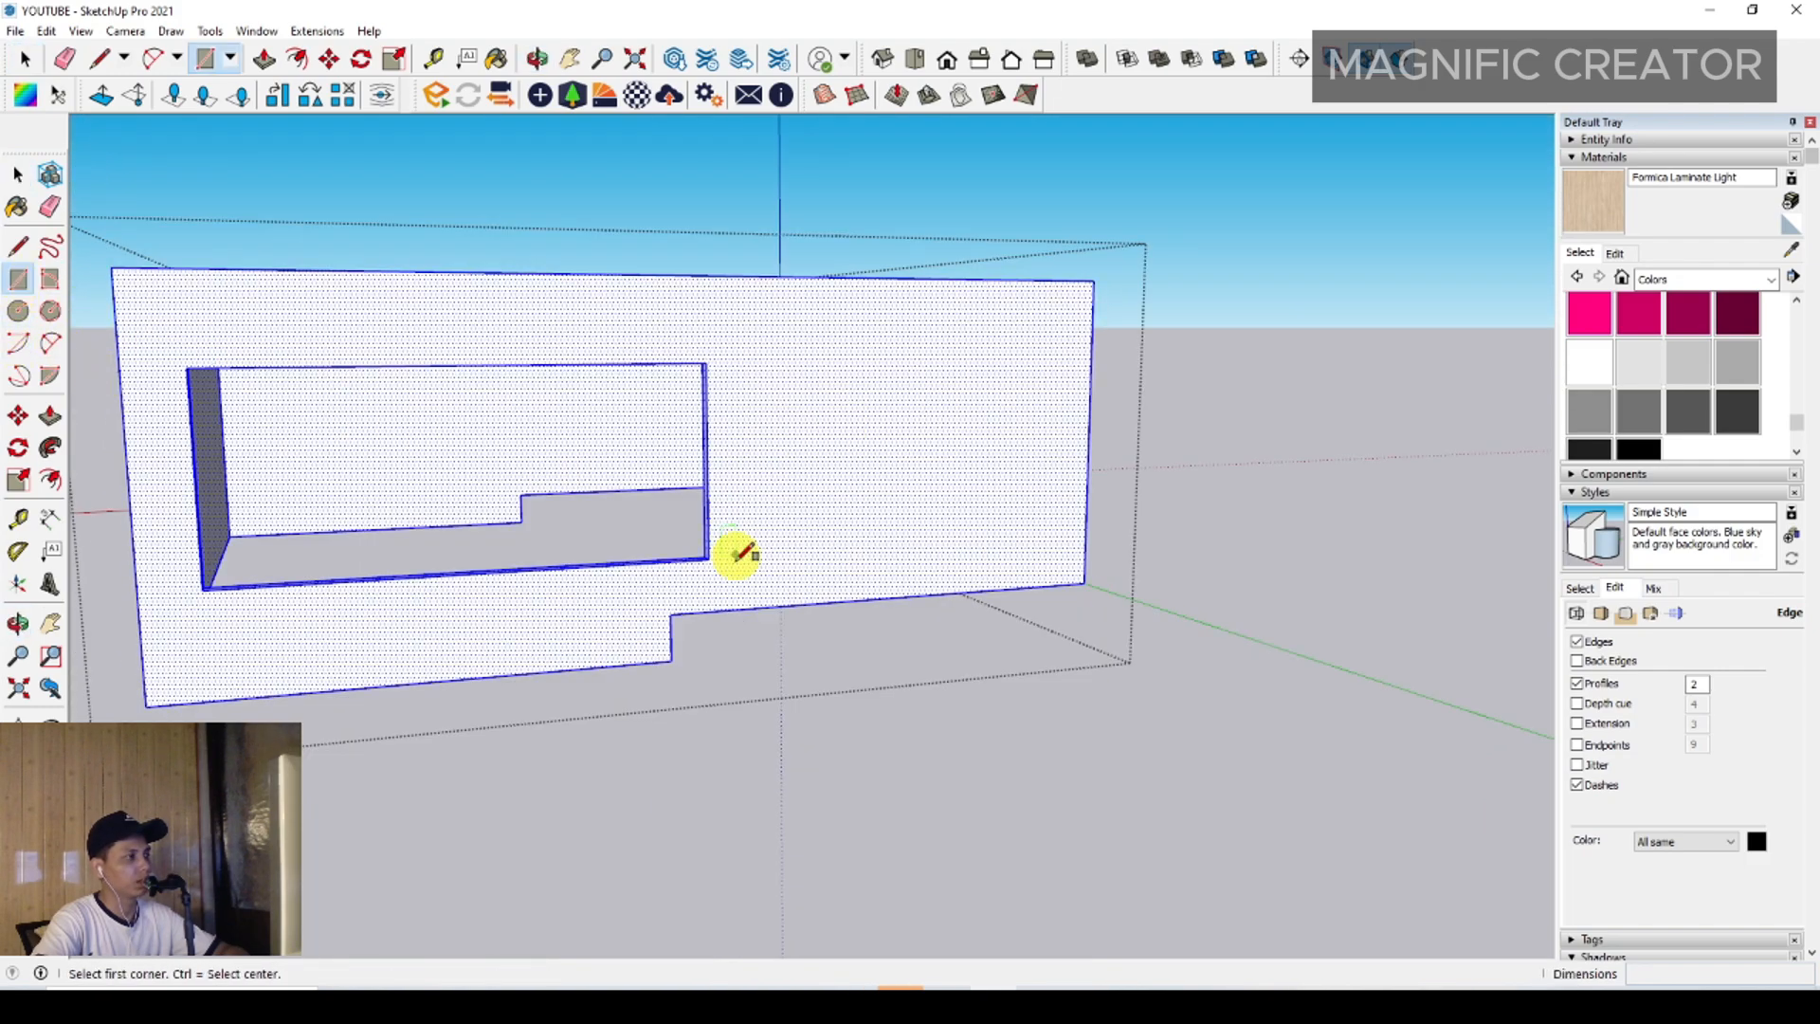
left_click(772, 606)
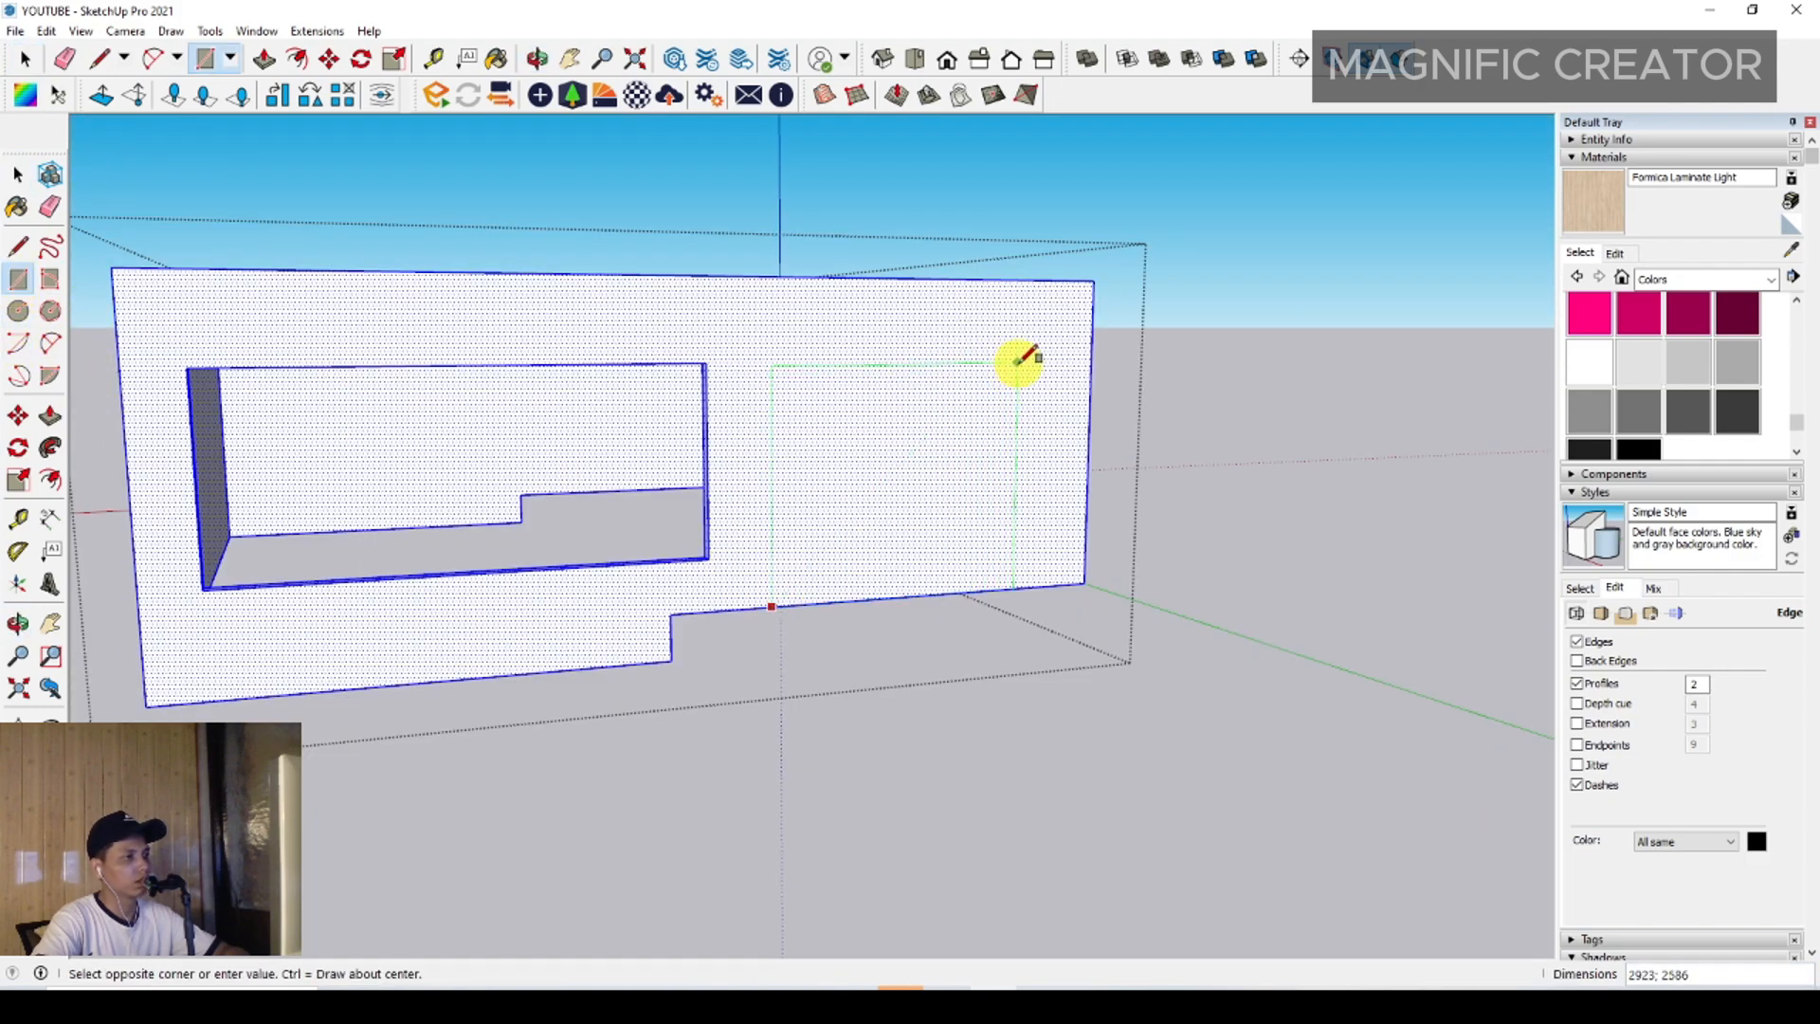
left_click(1018, 362)
Push/Pull the door rectangle 150 through the front wall to cut the opening, and leave the upper walls' group
key("space")
scroll(872, 507, "up", 2)
middle_click_drag(871, 507, 920, 559)
left_click(918, 479)
key("p")
left_click(916, 482)
left_click(844, 567)
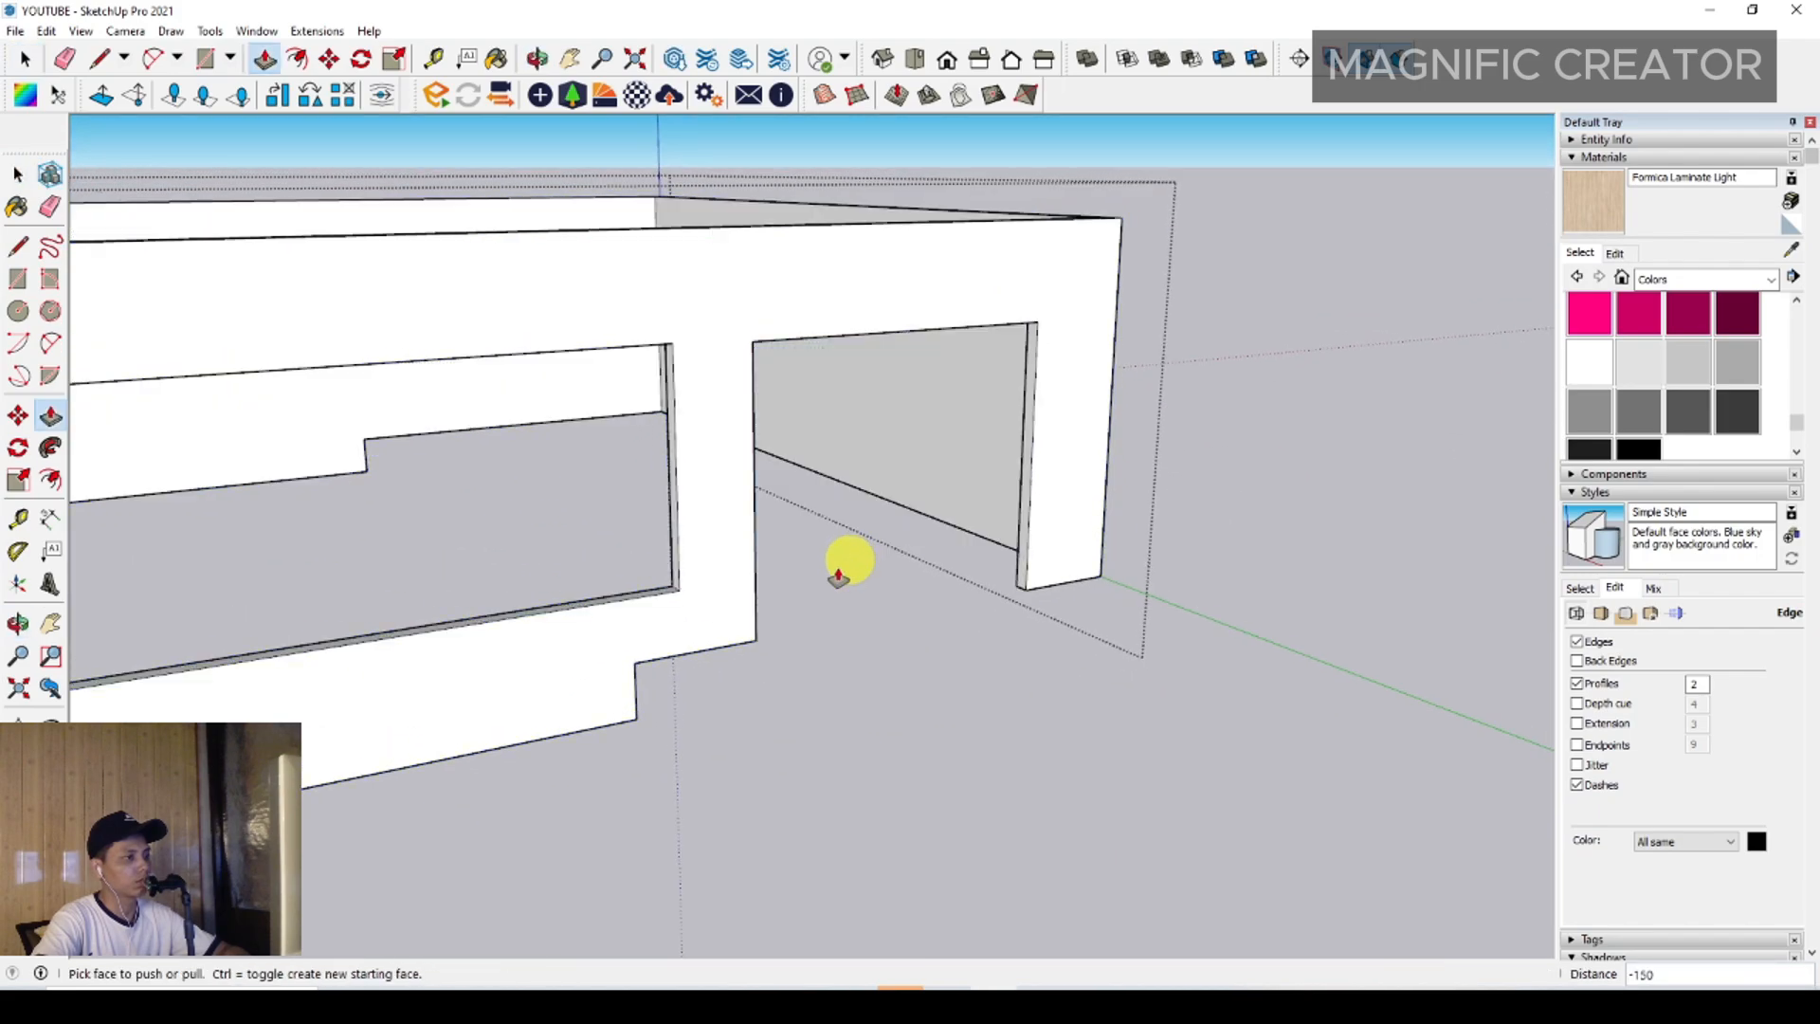
scroll(838, 577, "down", 4)
key("space")
left_click(1221, 429)
middle_click_drag(695, 632, 847, 518)
scroll(846, 518, "down", 3)
middle_click_drag(758, 605, 809, 600)
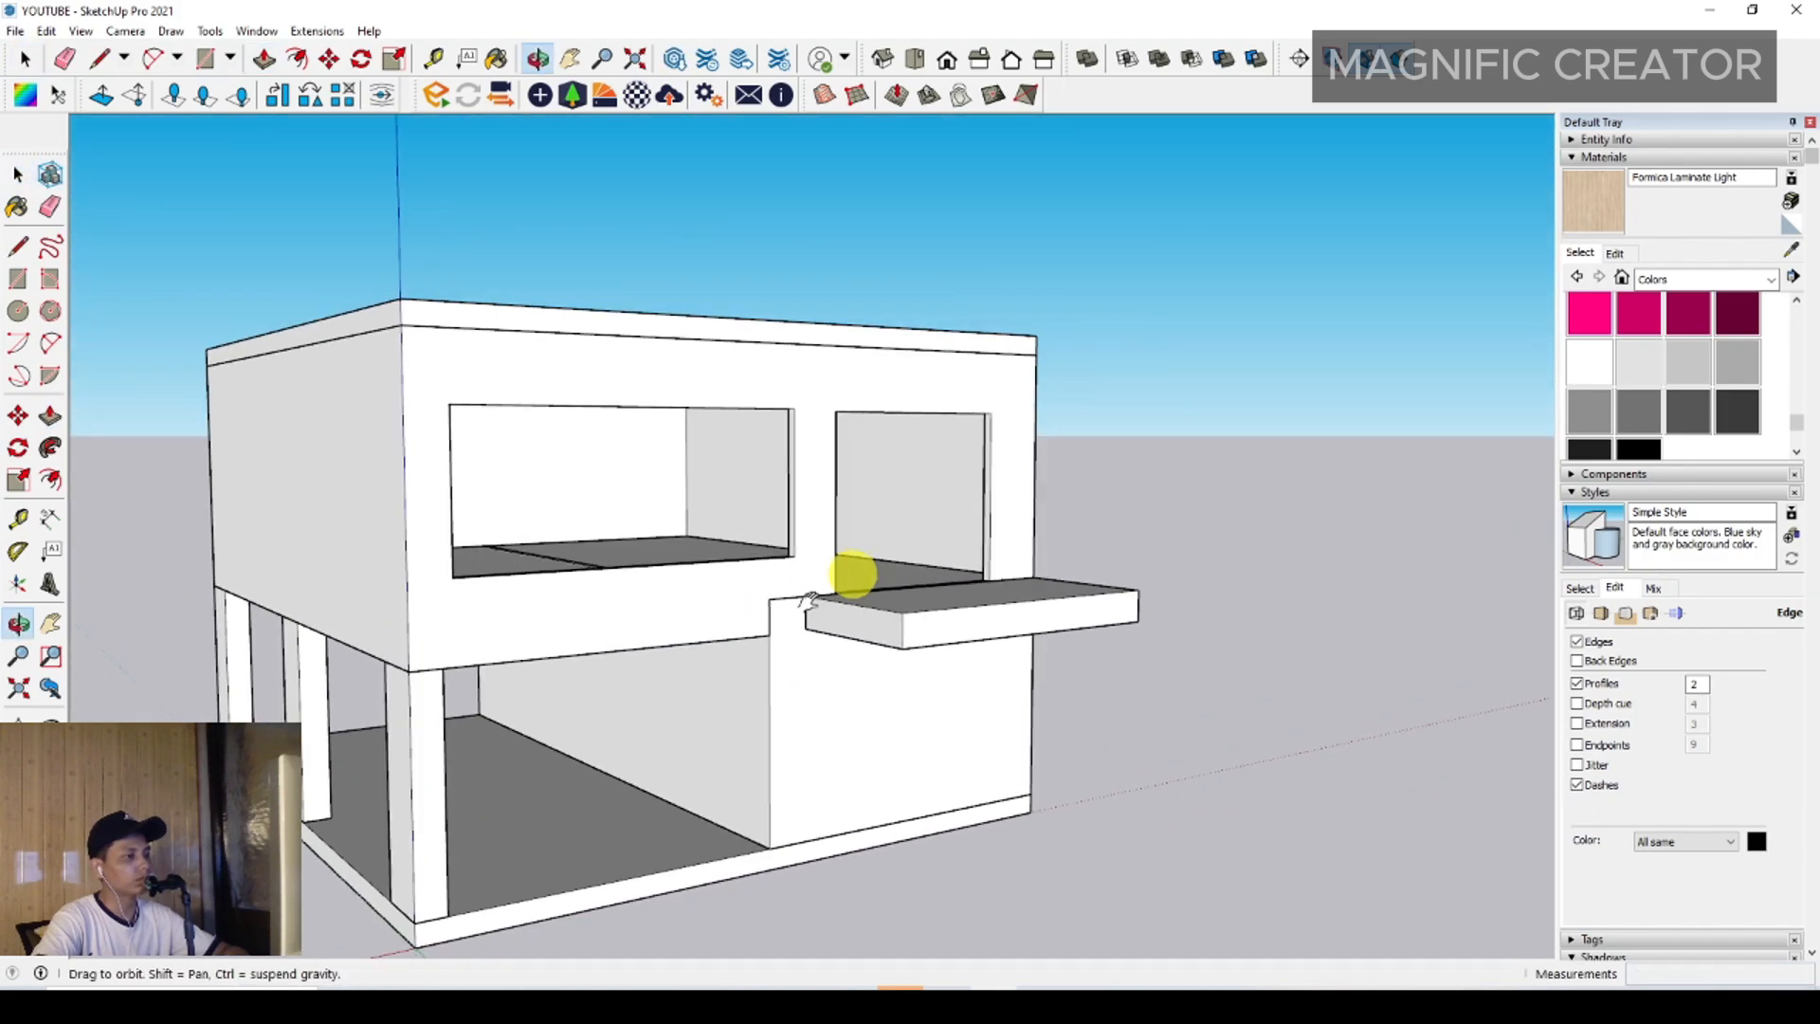
key("space")
scroll(784, 730, "up", 5)
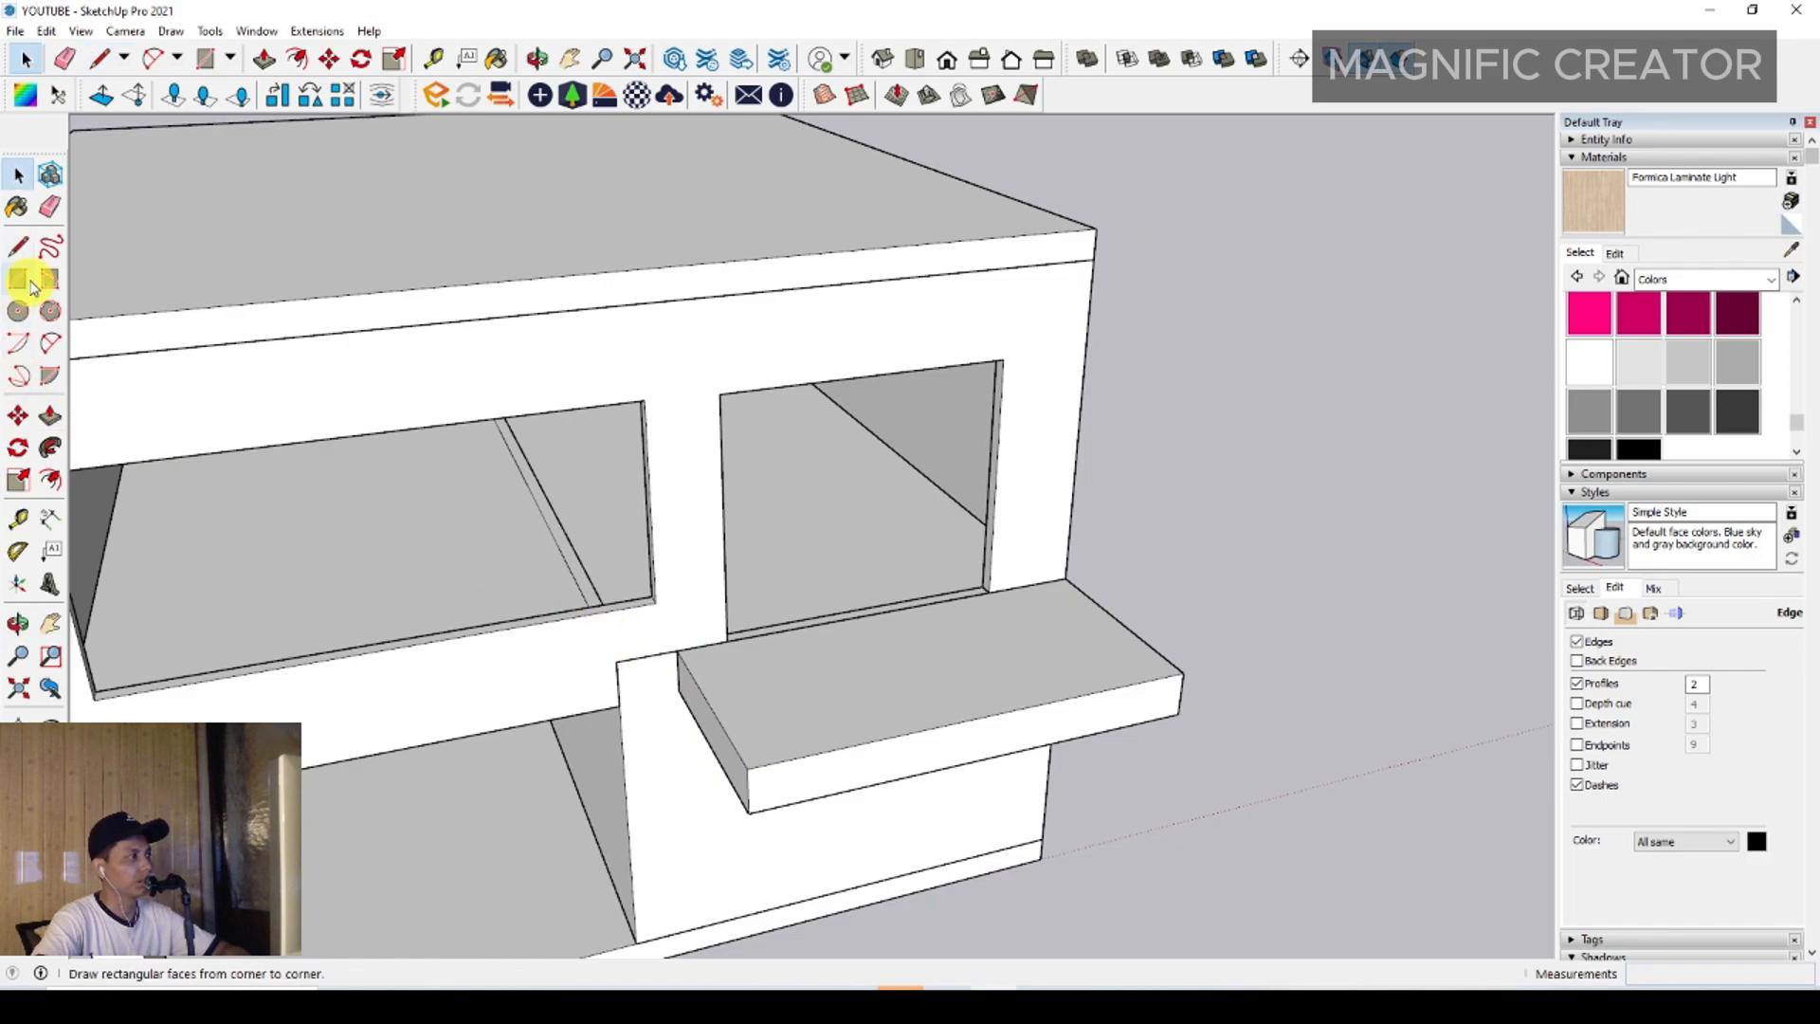
key("l")
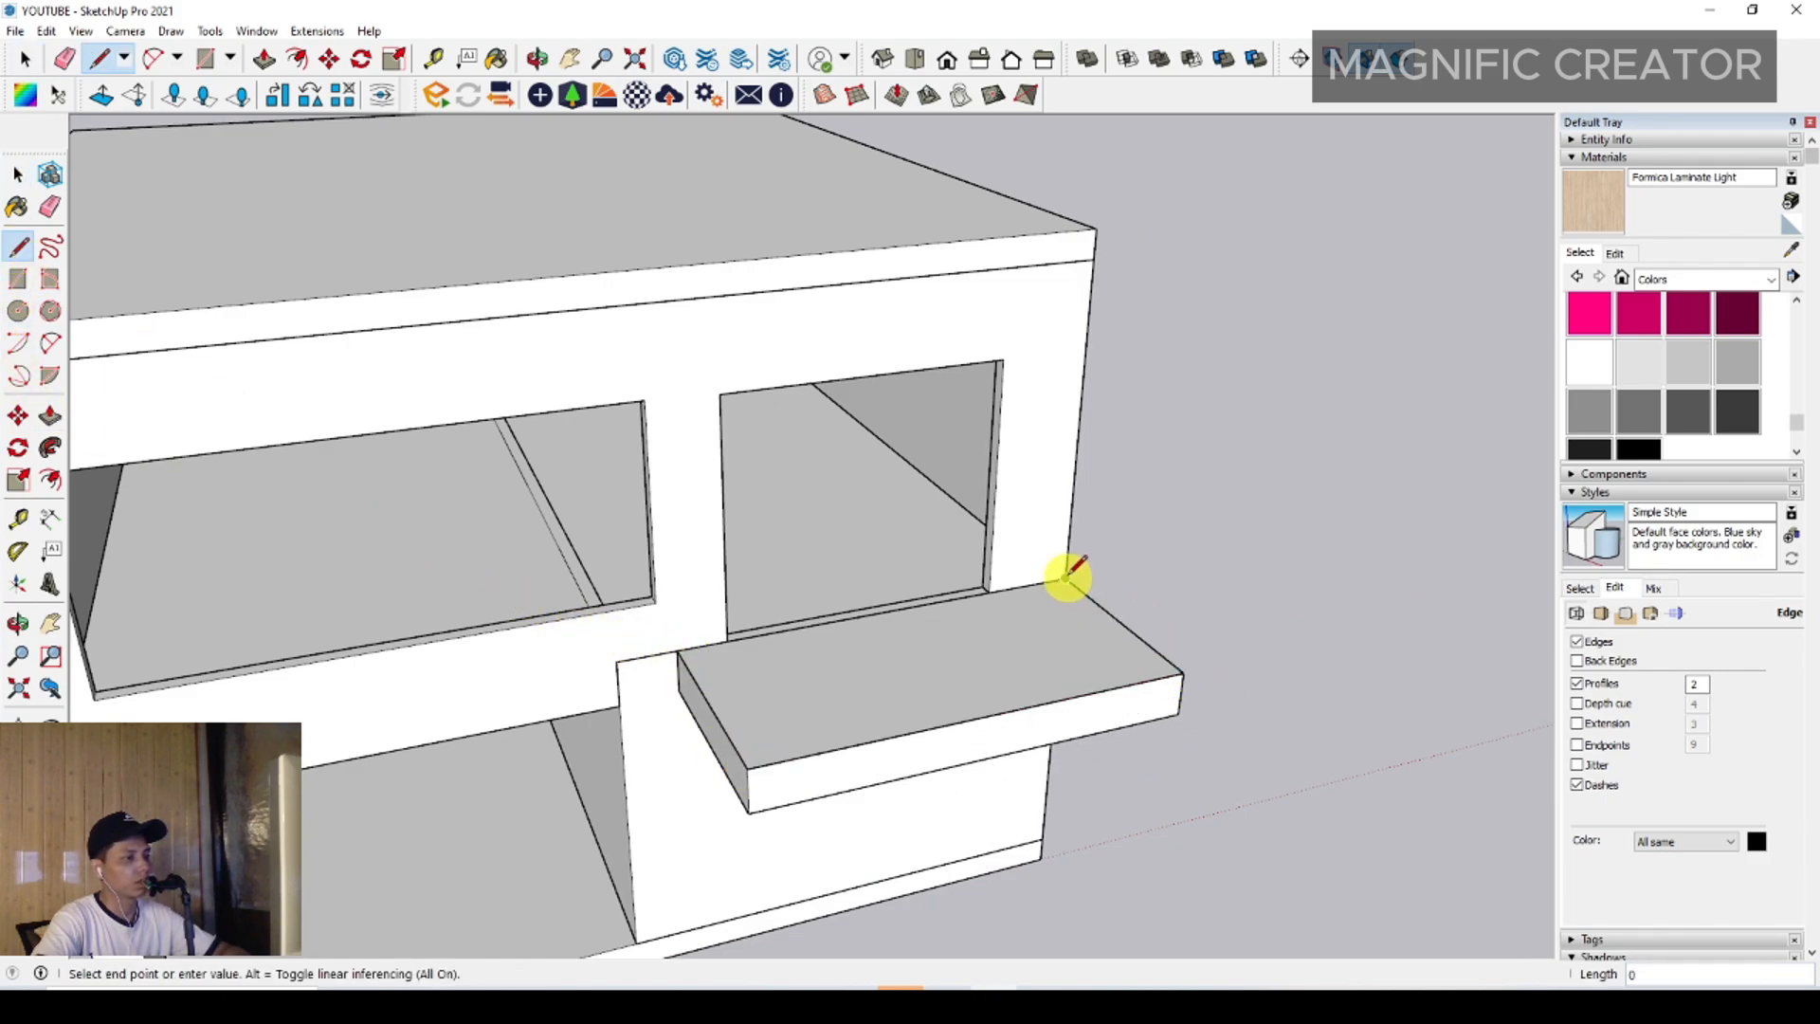
key("space")
Try to offset the balcony slab's three outer top edges inward by about 357
scroll(1081, 586, "up", 2)
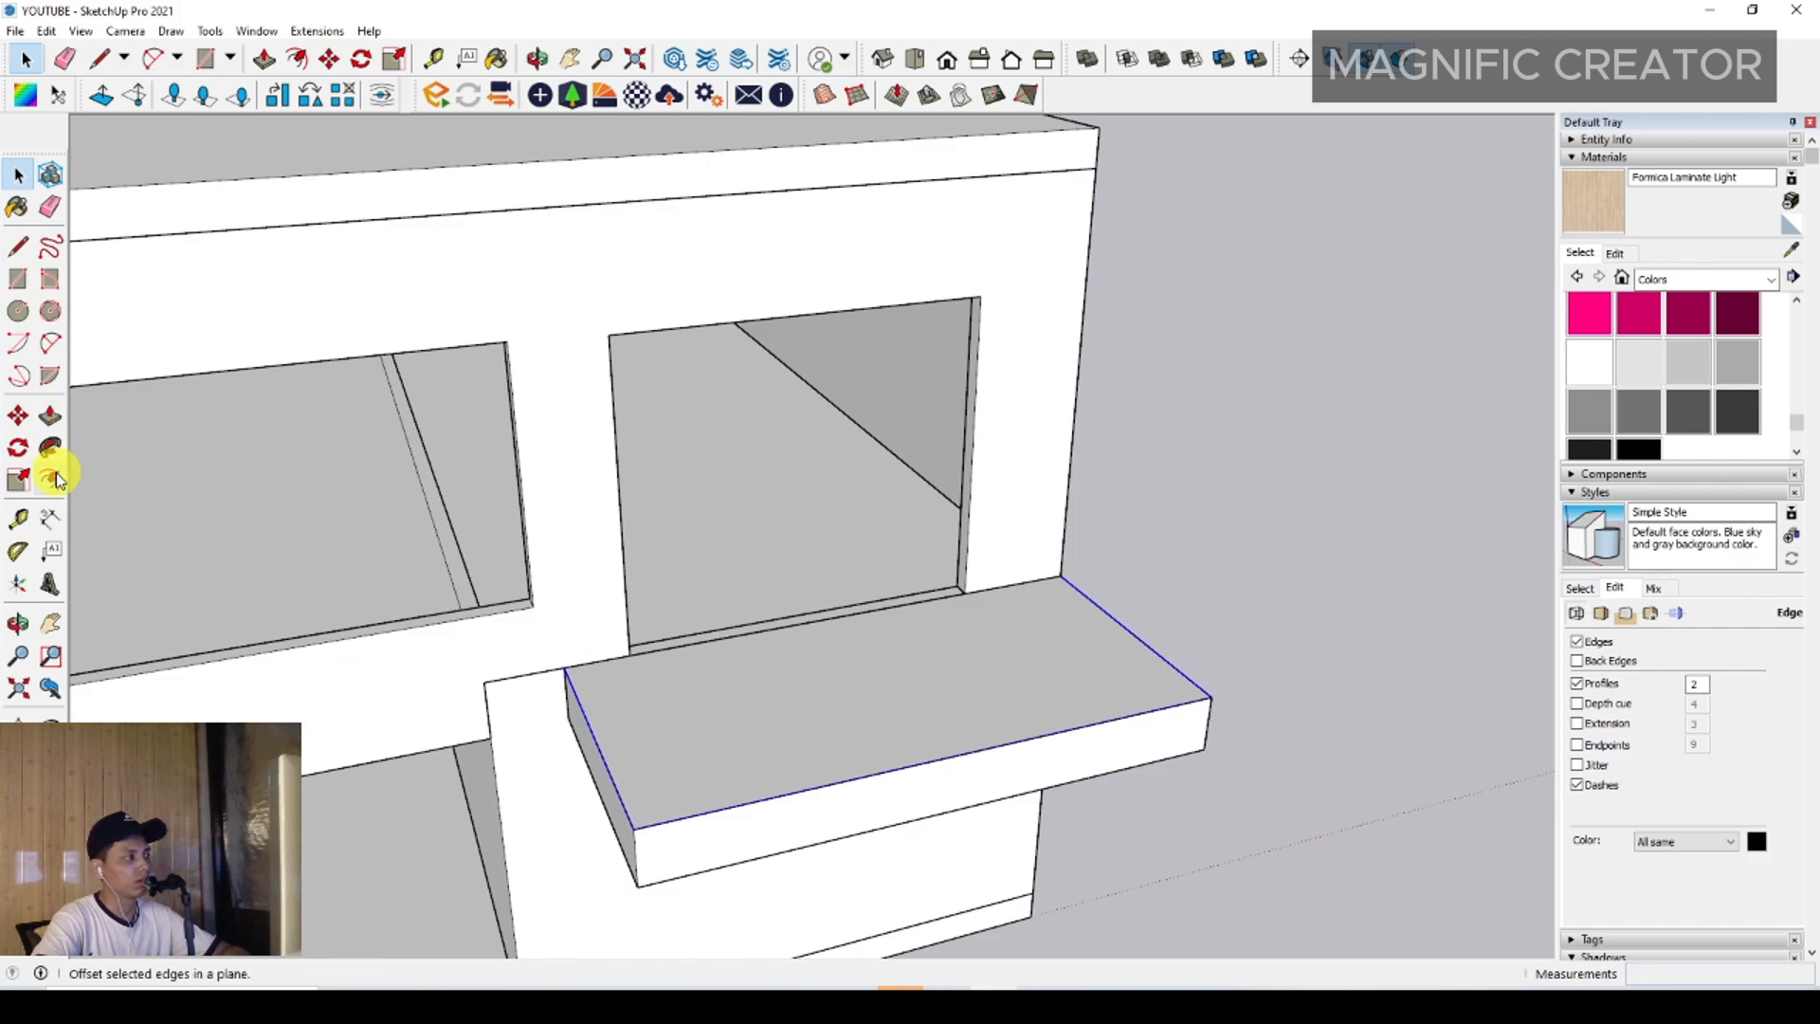
scroll(1076, 585, "up", 1)
left_click(1076, 585)
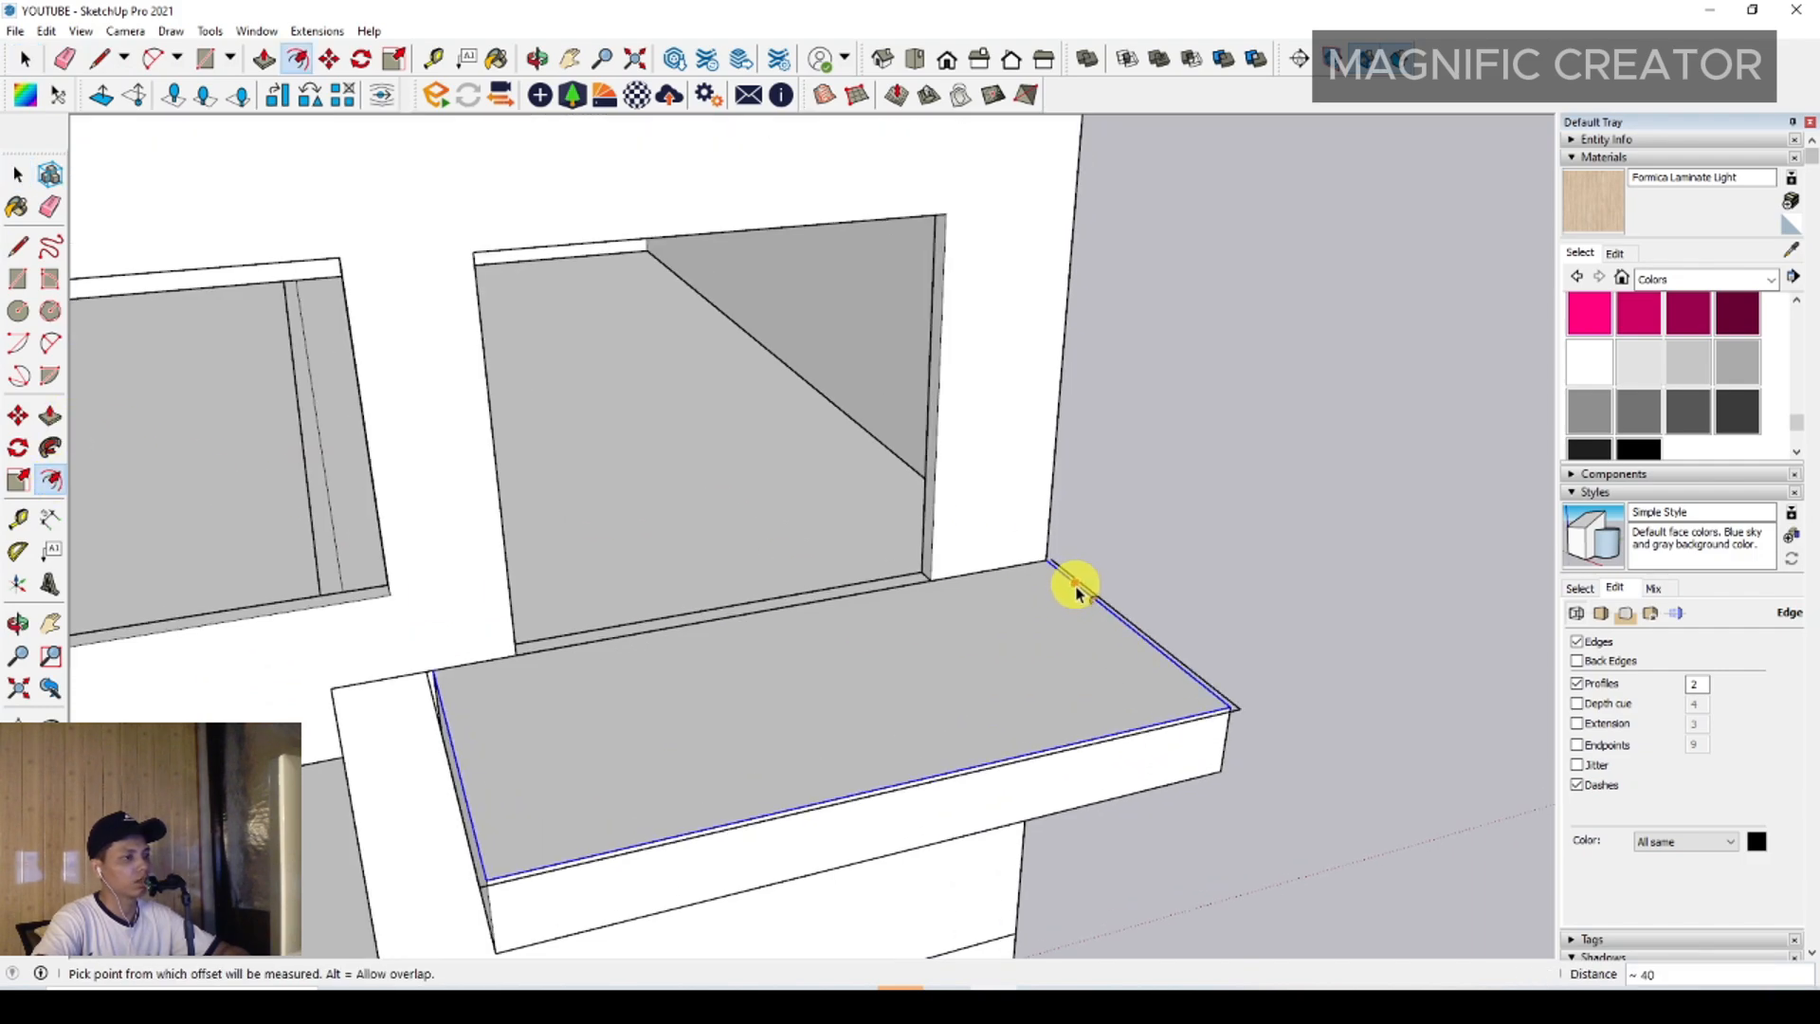
key("Escape")
left_click(1070, 582)
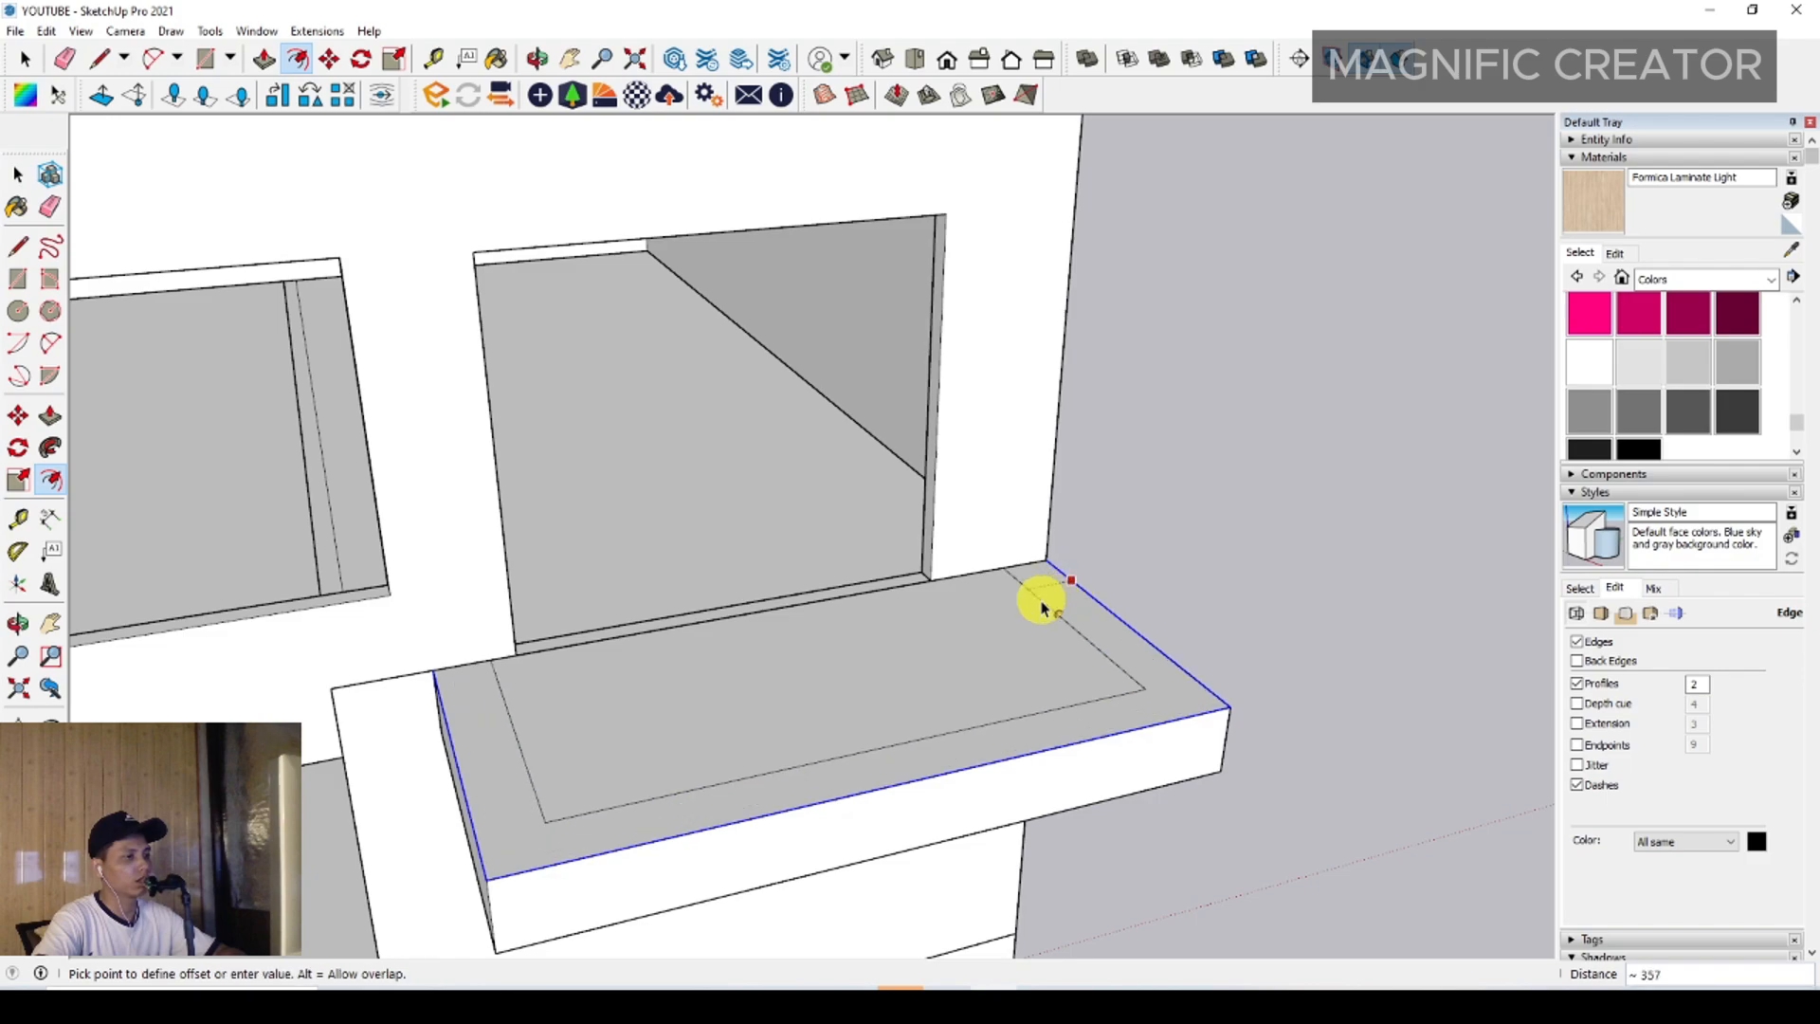
key("space")
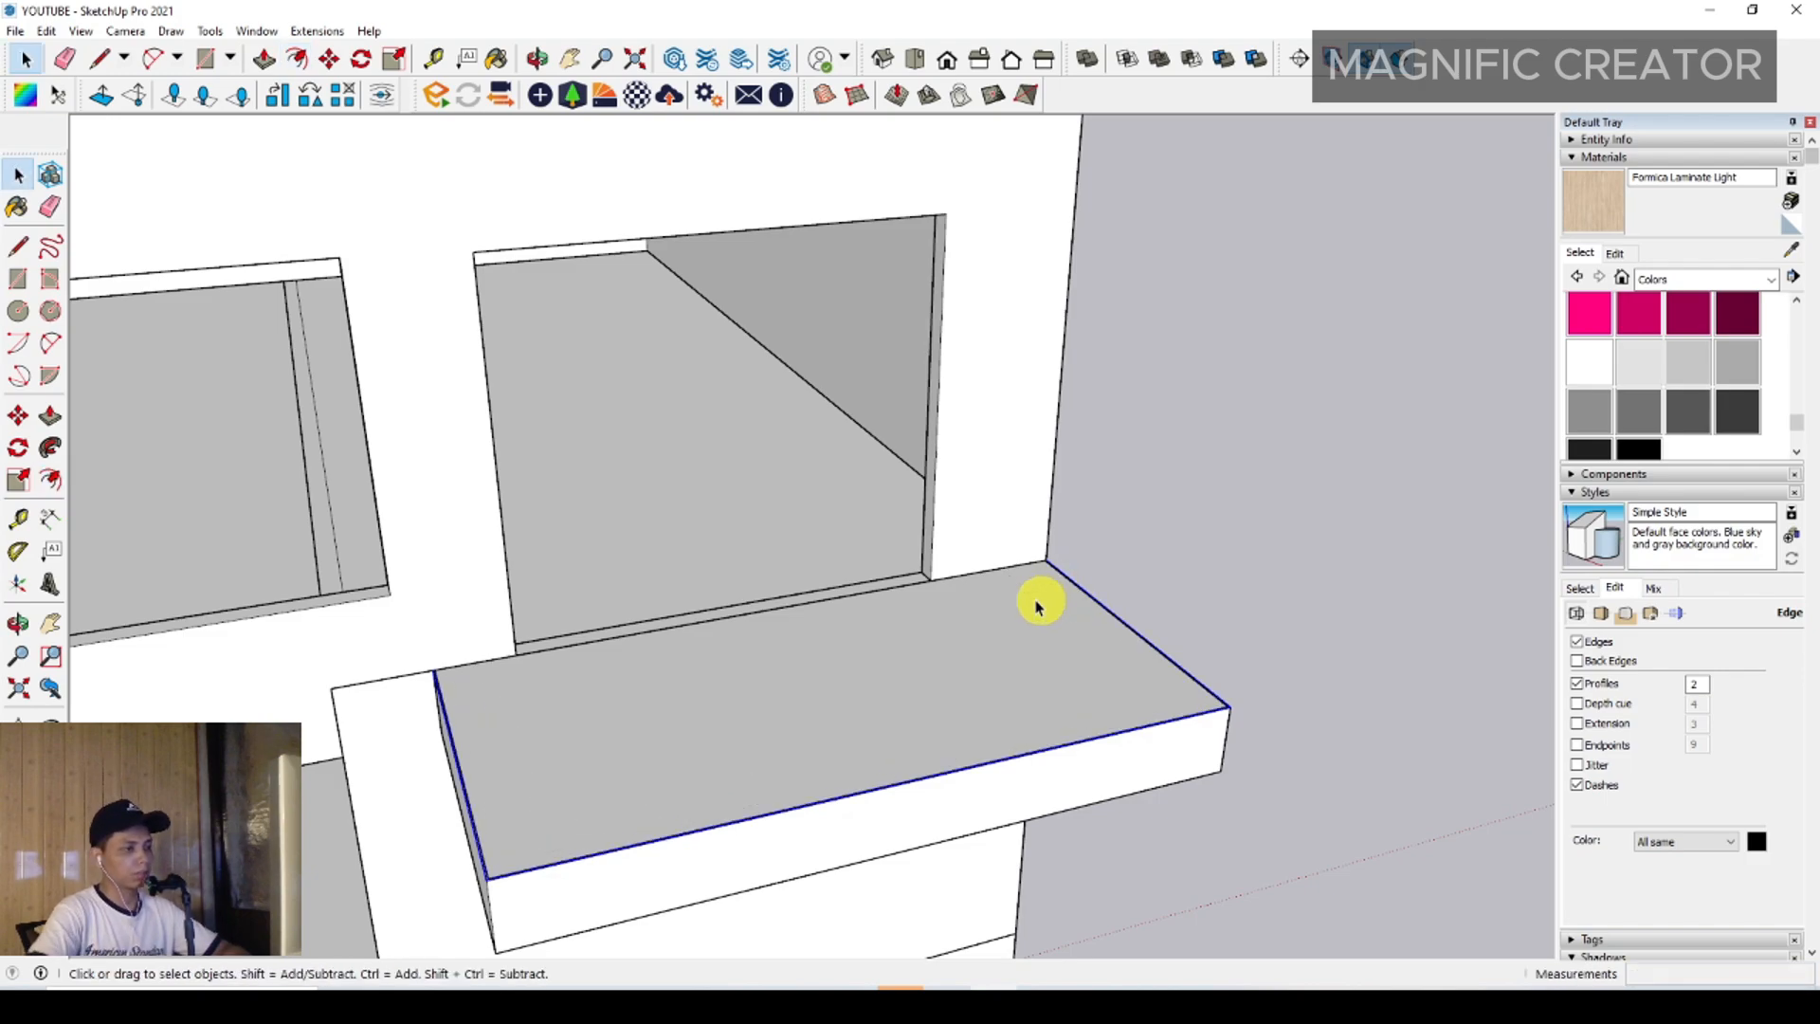
Draw short lines against the wall to close both ends of the narrow border strip on the balcony slab
scroll(530, 677, "up", 5)
key("l")
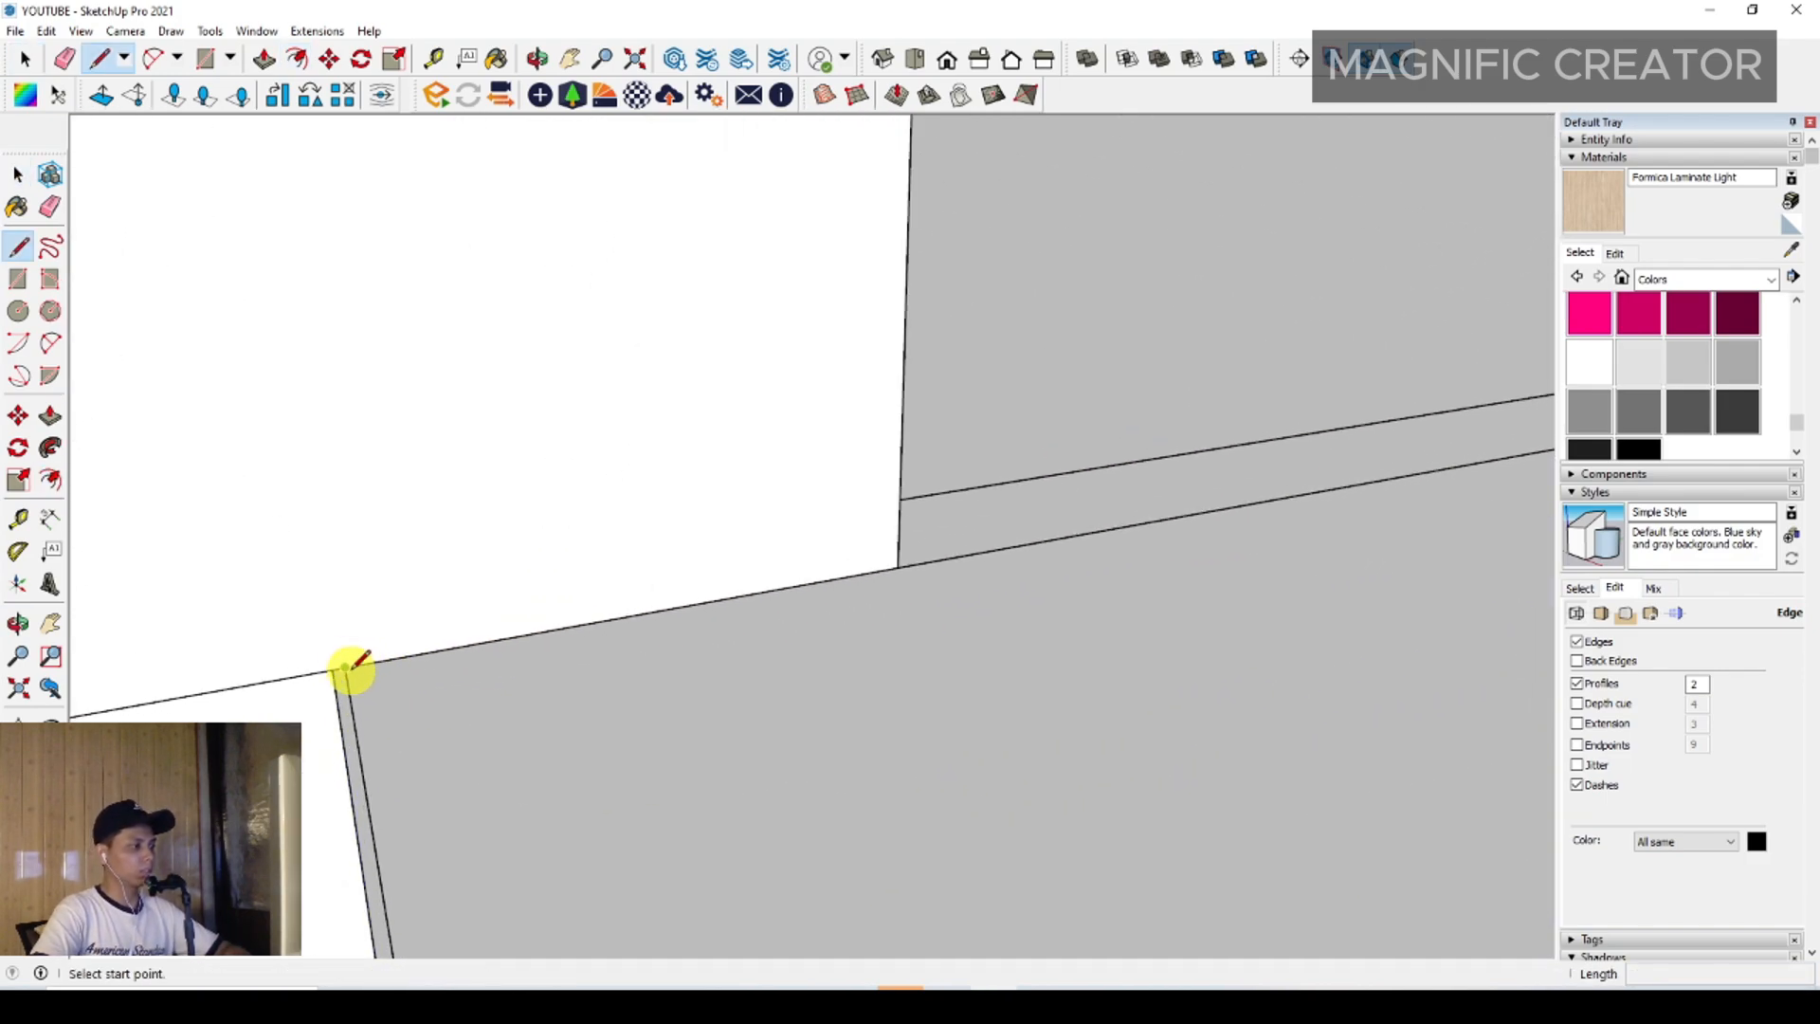
key("space")
scroll(468, 654, "down", 3)
middle_click_drag(1308, 588, 569, 711, "shift")
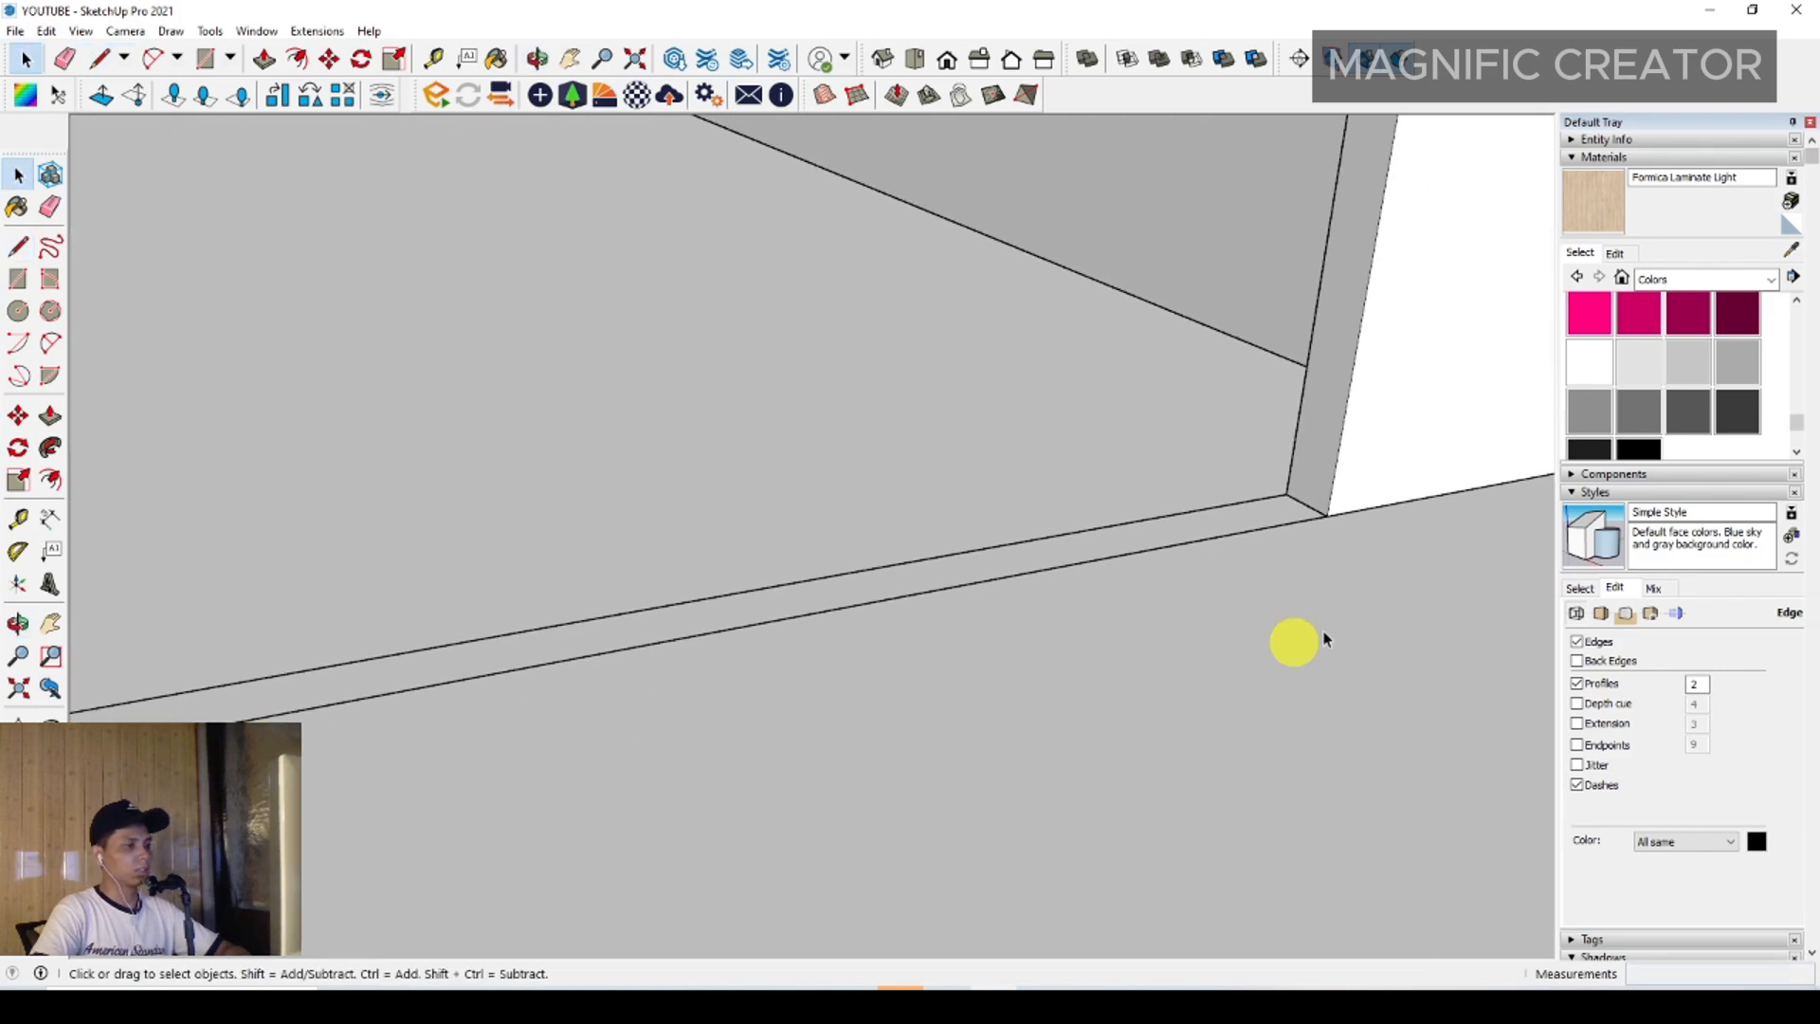
middle_click_drag(1422, 606, 854, 716, "shift")
scroll(1083, 670, "up", 5)
key("l")
left_click(1187, 612)
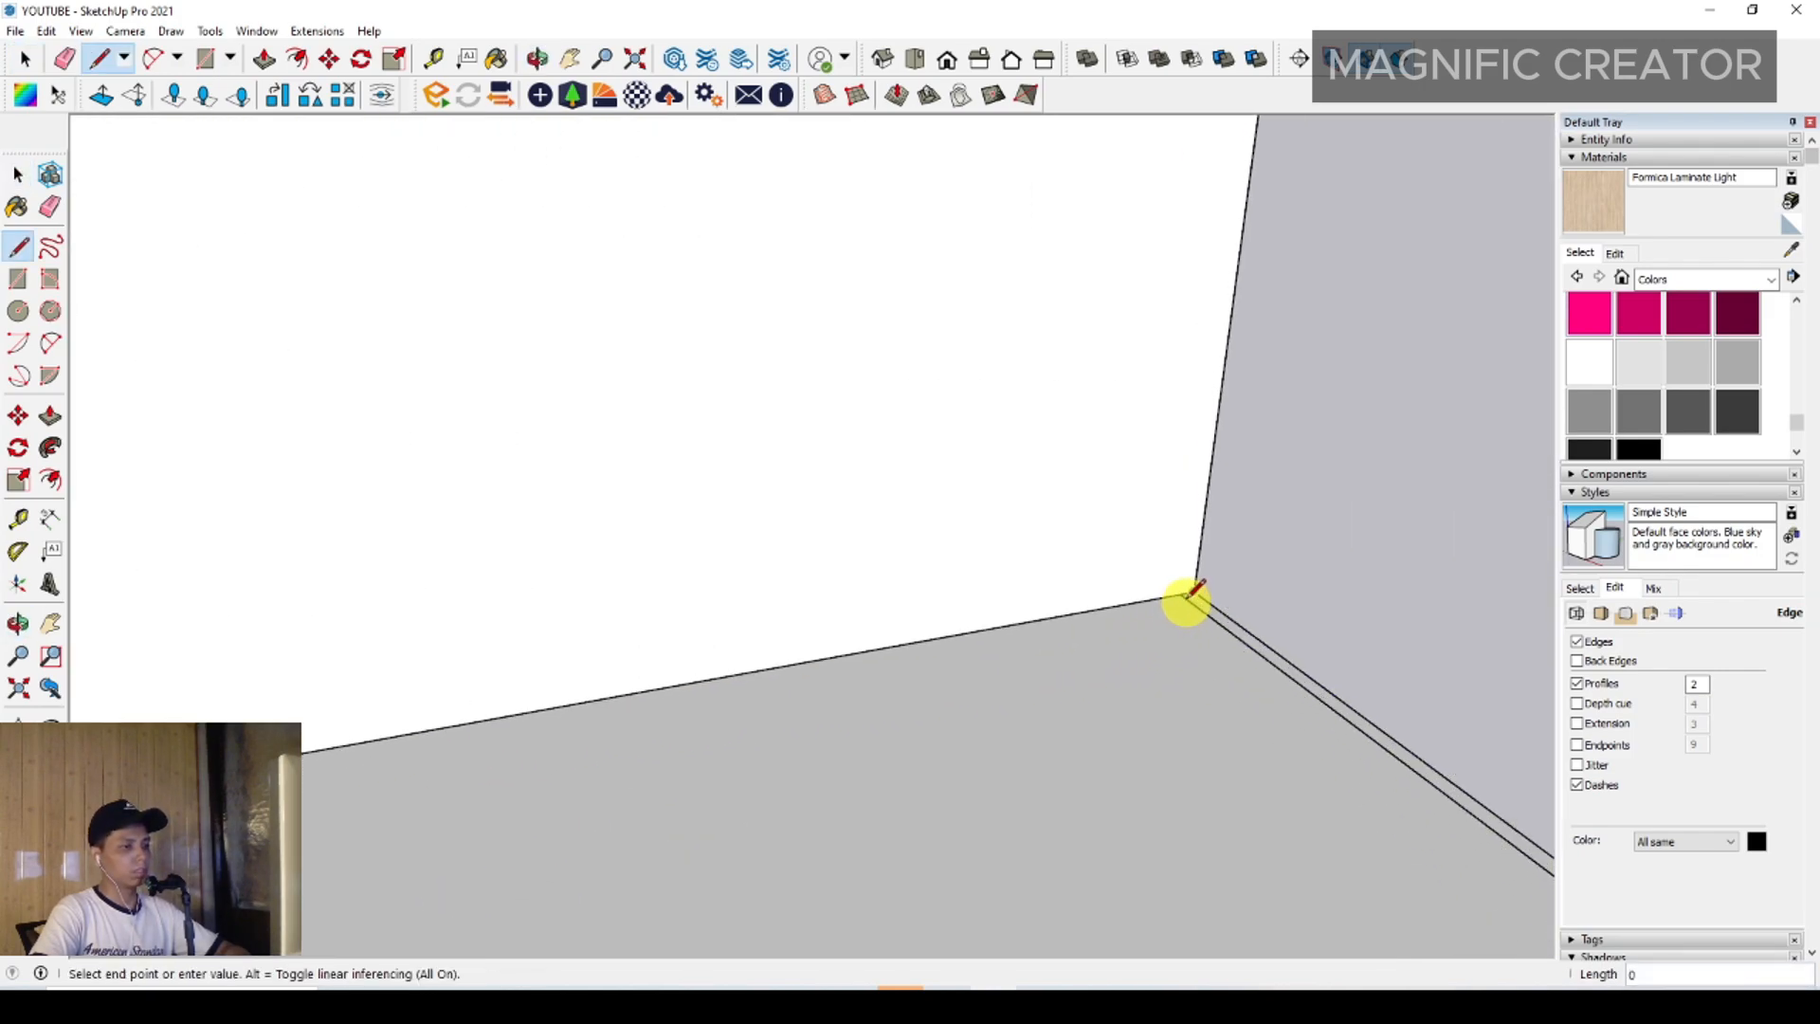
key("space")
Push/Pull the narrow border strip upward into a balcony parapet and make the parapet a group
key("p")
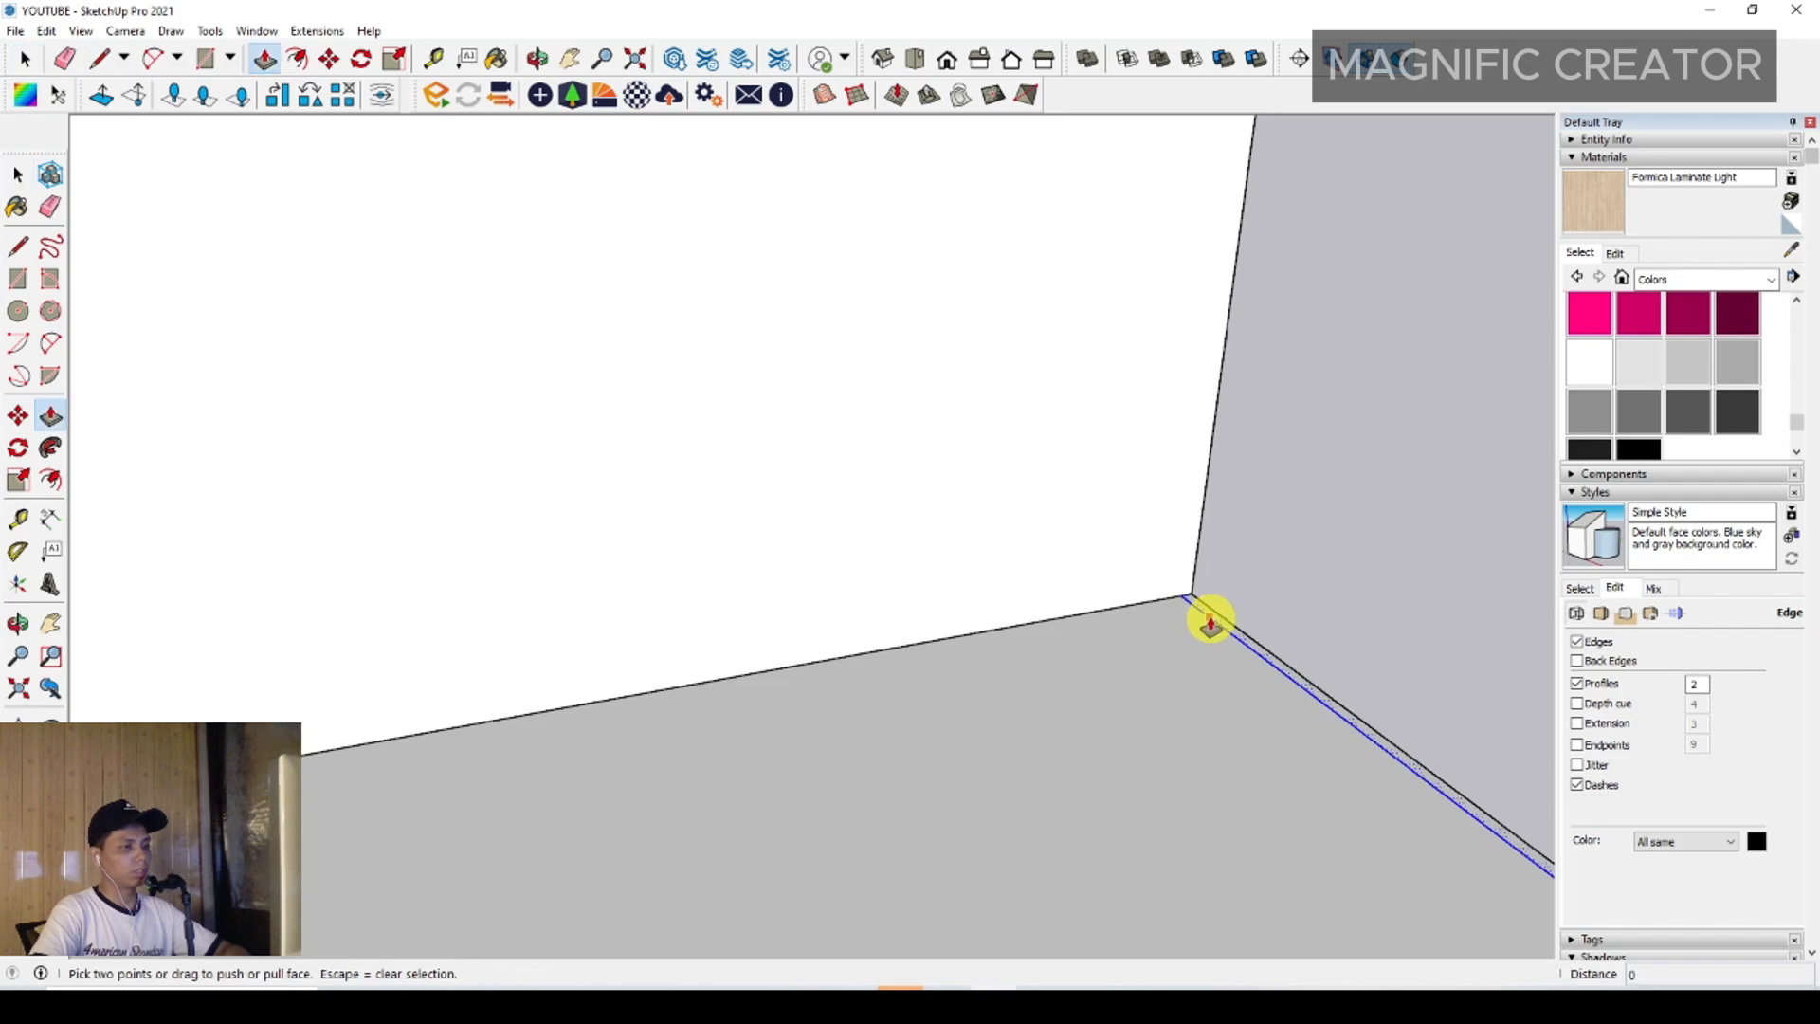
left_click(1210, 617)
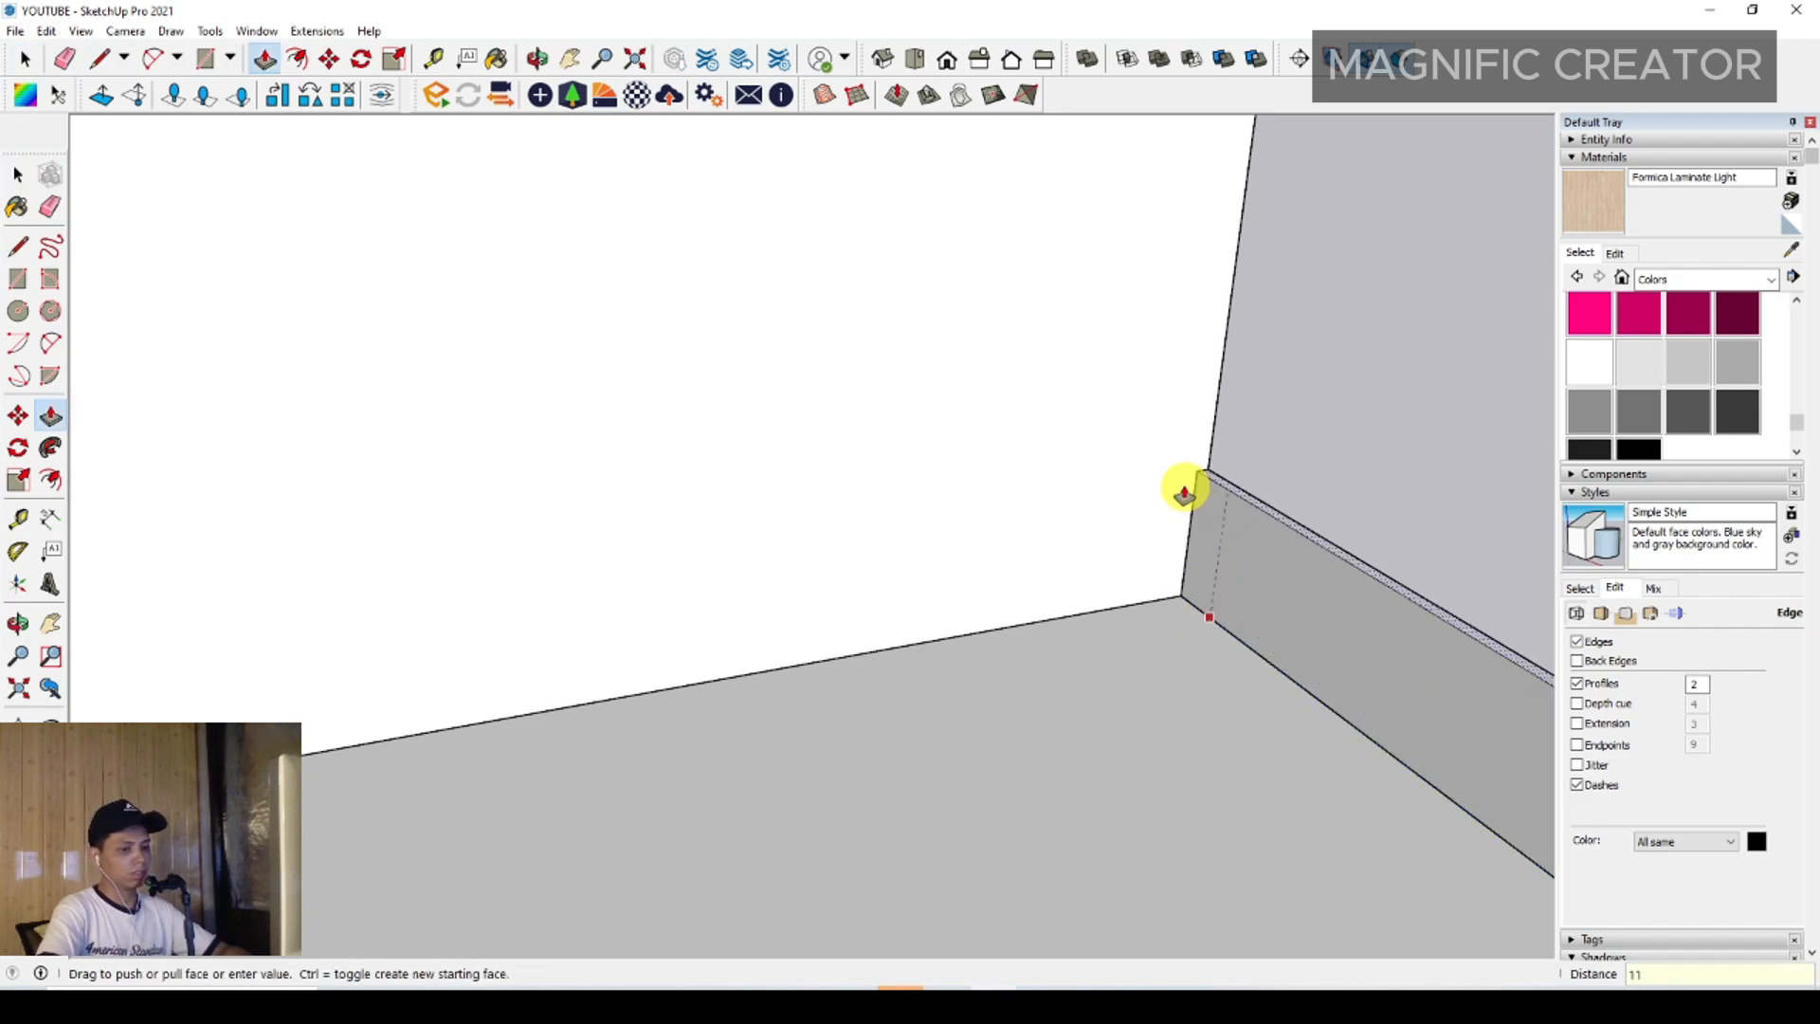
left_click(1185, 491)
key("space")
scroll(1036, 549, "down", 6)
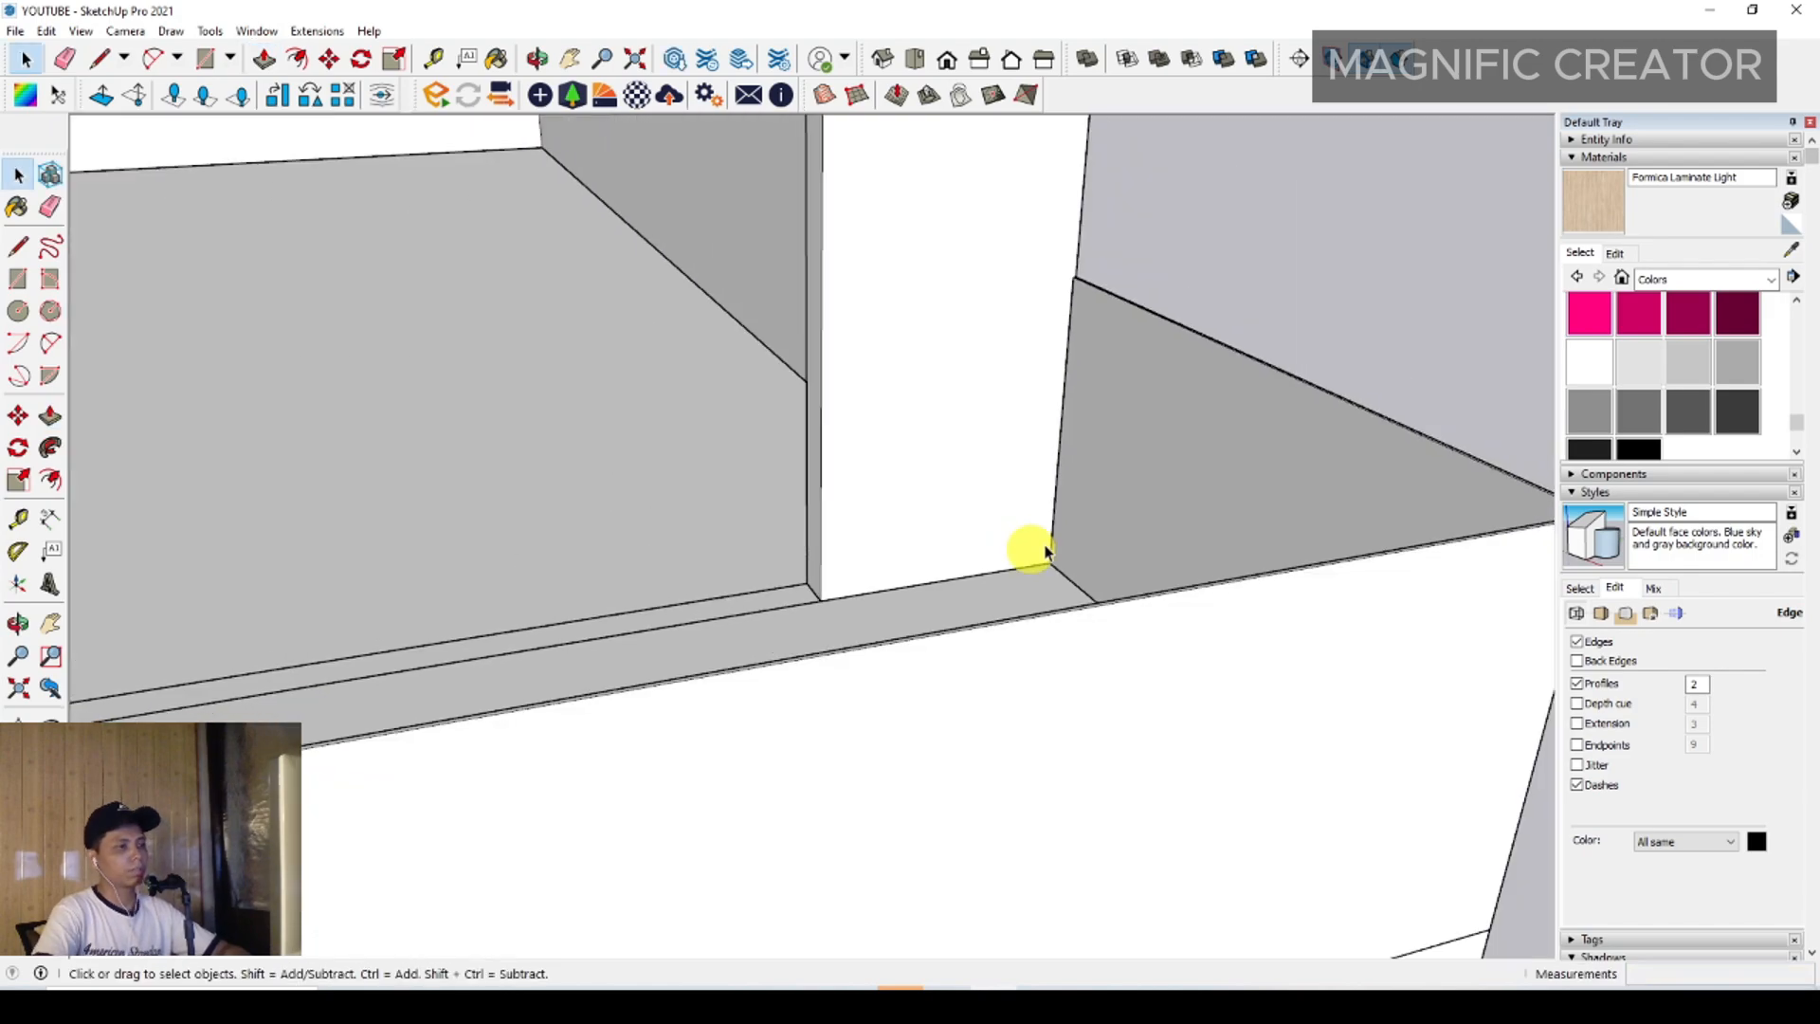
triple_click(1081, 512)
right_click(1080, 508)
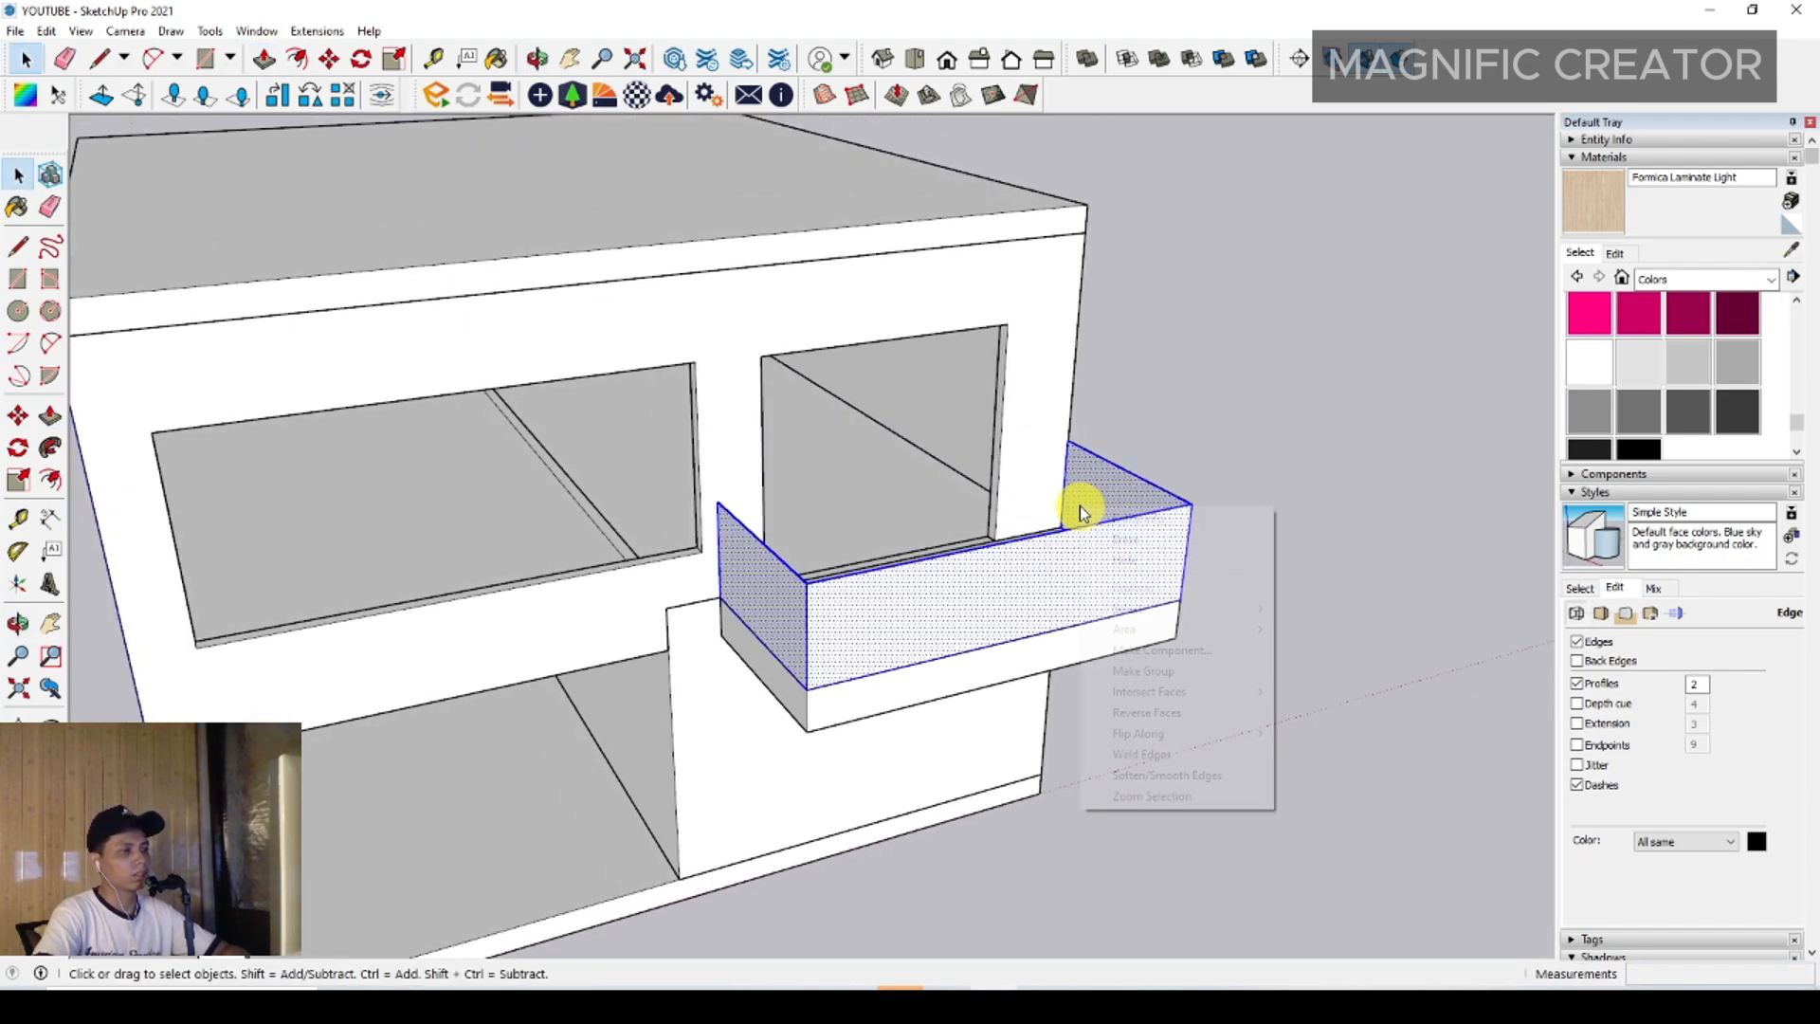
left_click(1138, 669)
Draw a ground rectangle in front of the house, starting at its front corner at the origin and spanning the facade
middle_click_drag(1125, 638, 717, 679)
key("r")
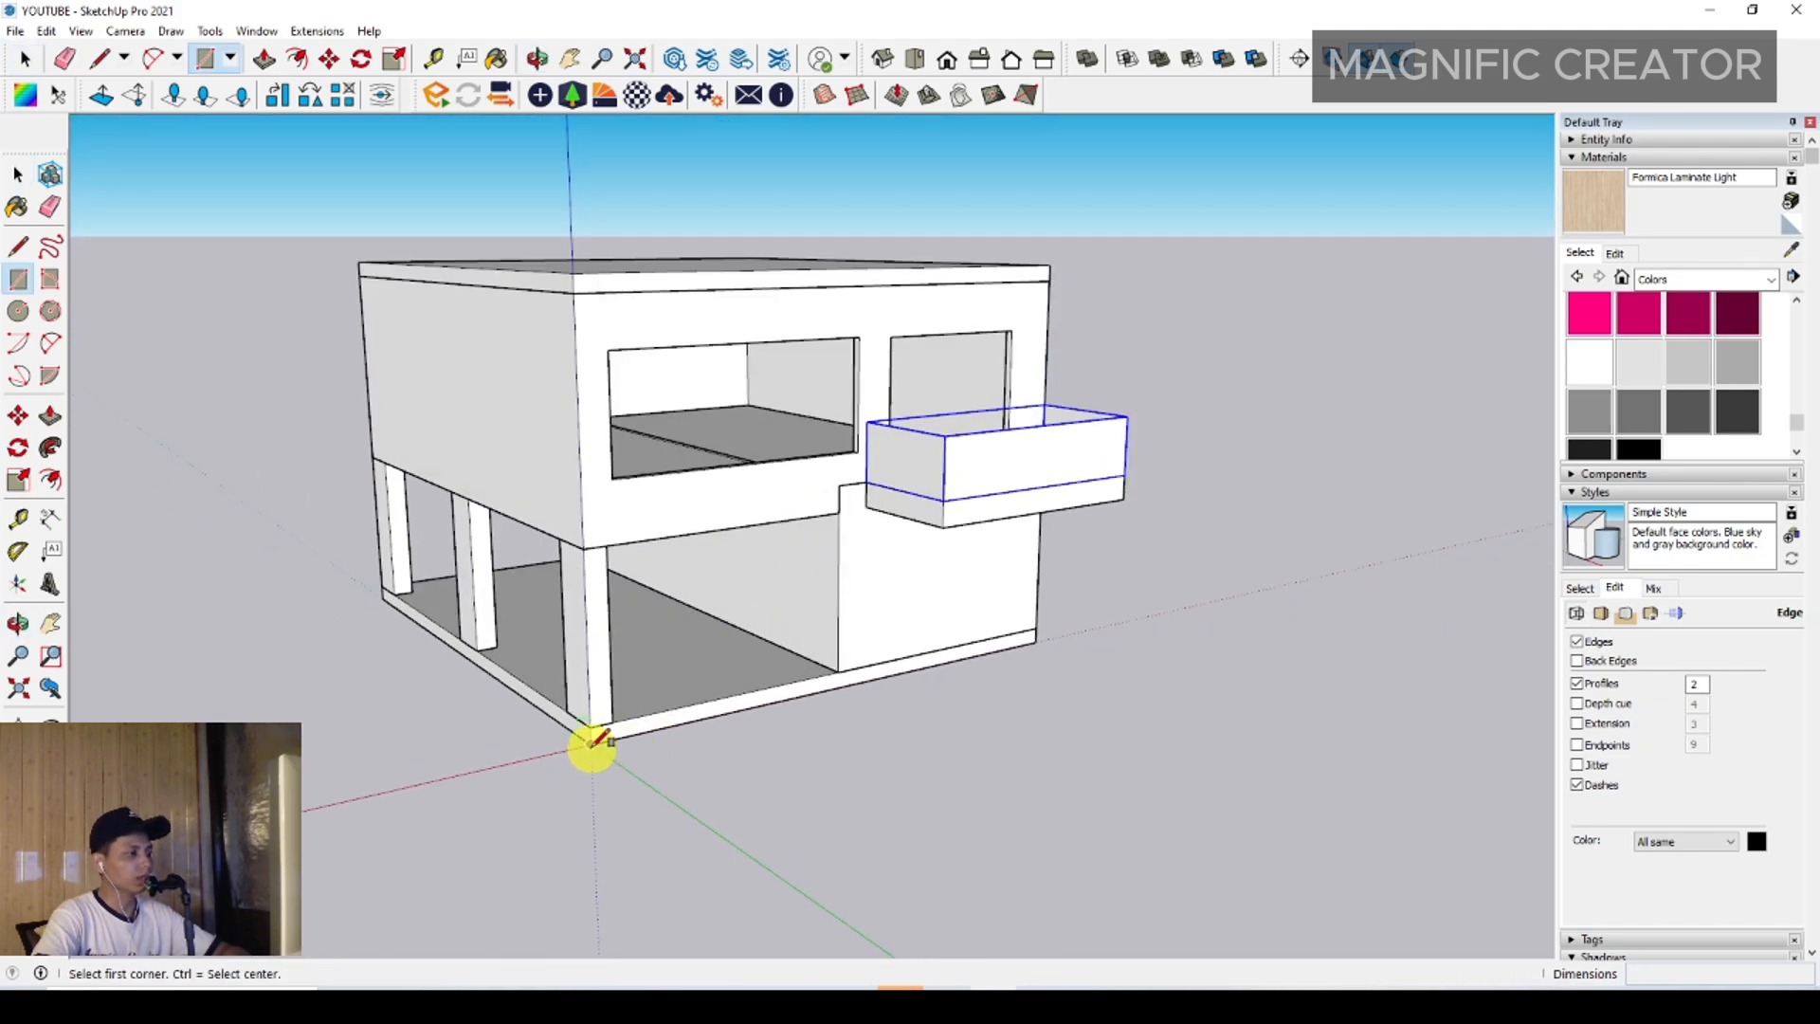
left_click(593, 744)
scroll(680, 753, "down", 1)
middle_click_drag(858, 739, 967, 743)
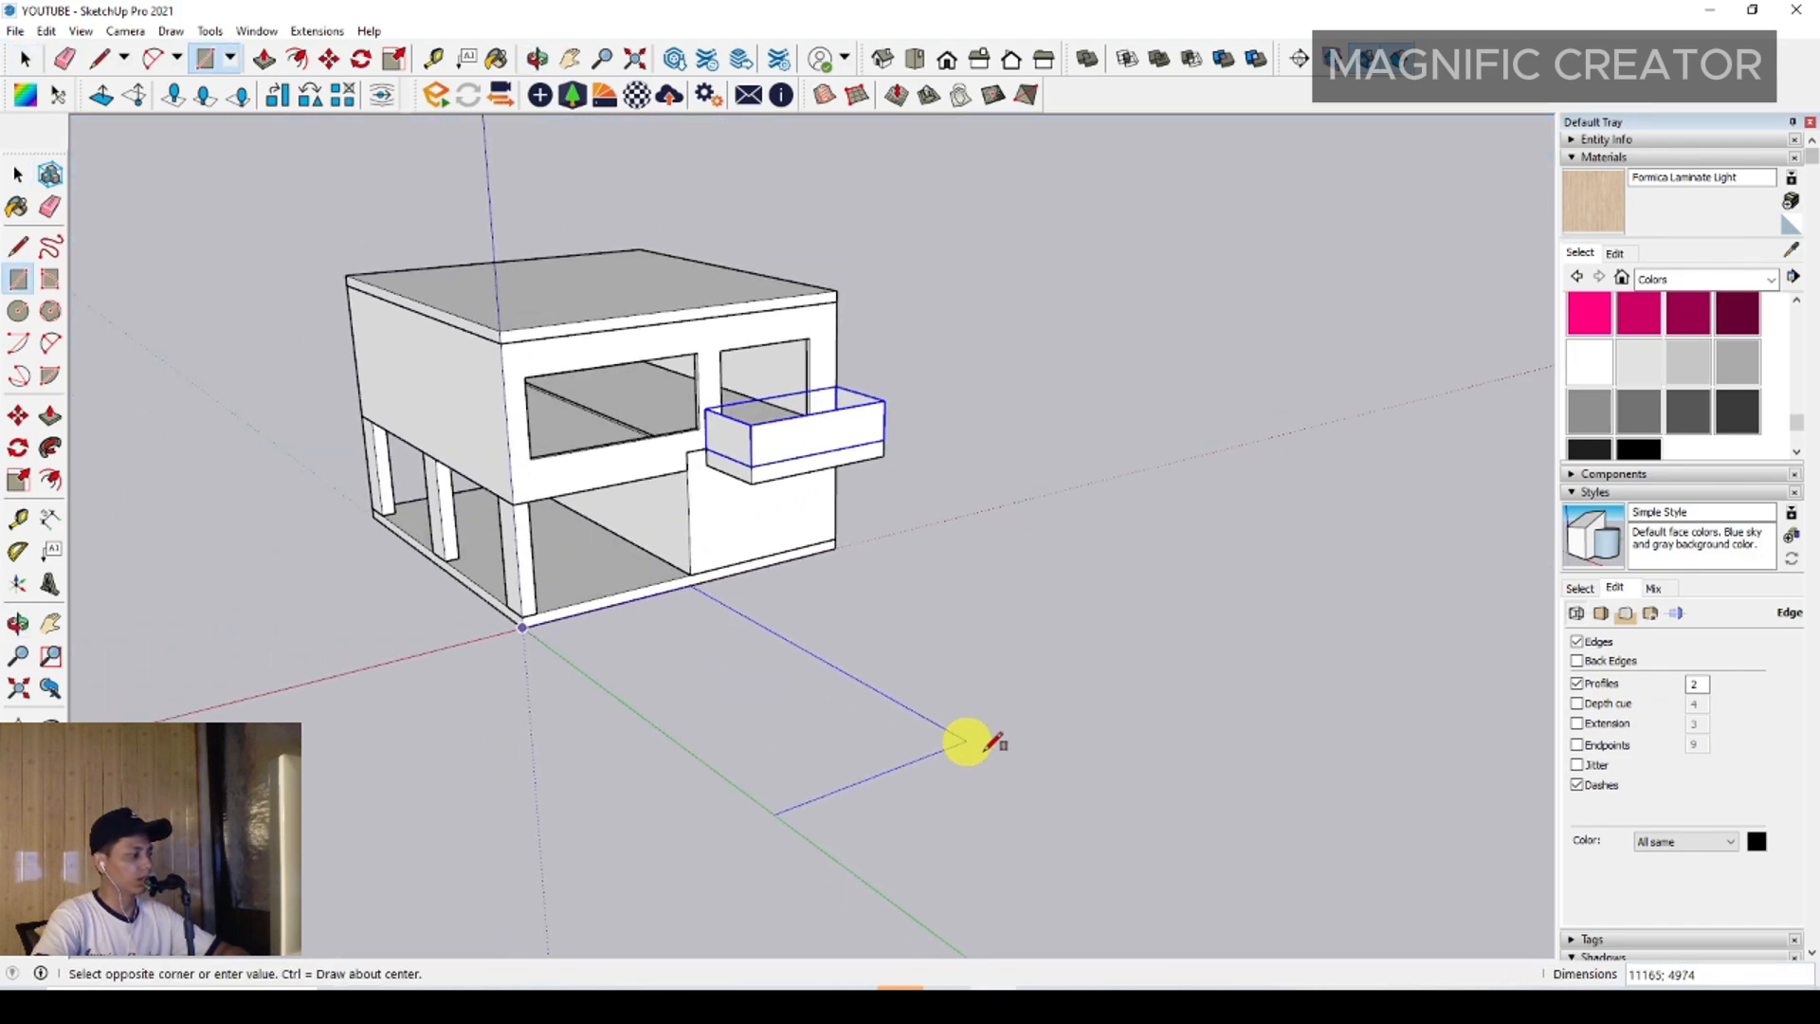
left_click(1155, 696)
Push/Pull the ground rectangle downward into a thin slab and make the whole slab a group
middle_click_drag(1044, 622, 699, 638)
key("p")
left_click_drag(699, 638, 685, 668)
key("space")
triple_click(825, 645)
right_click(825, 645)
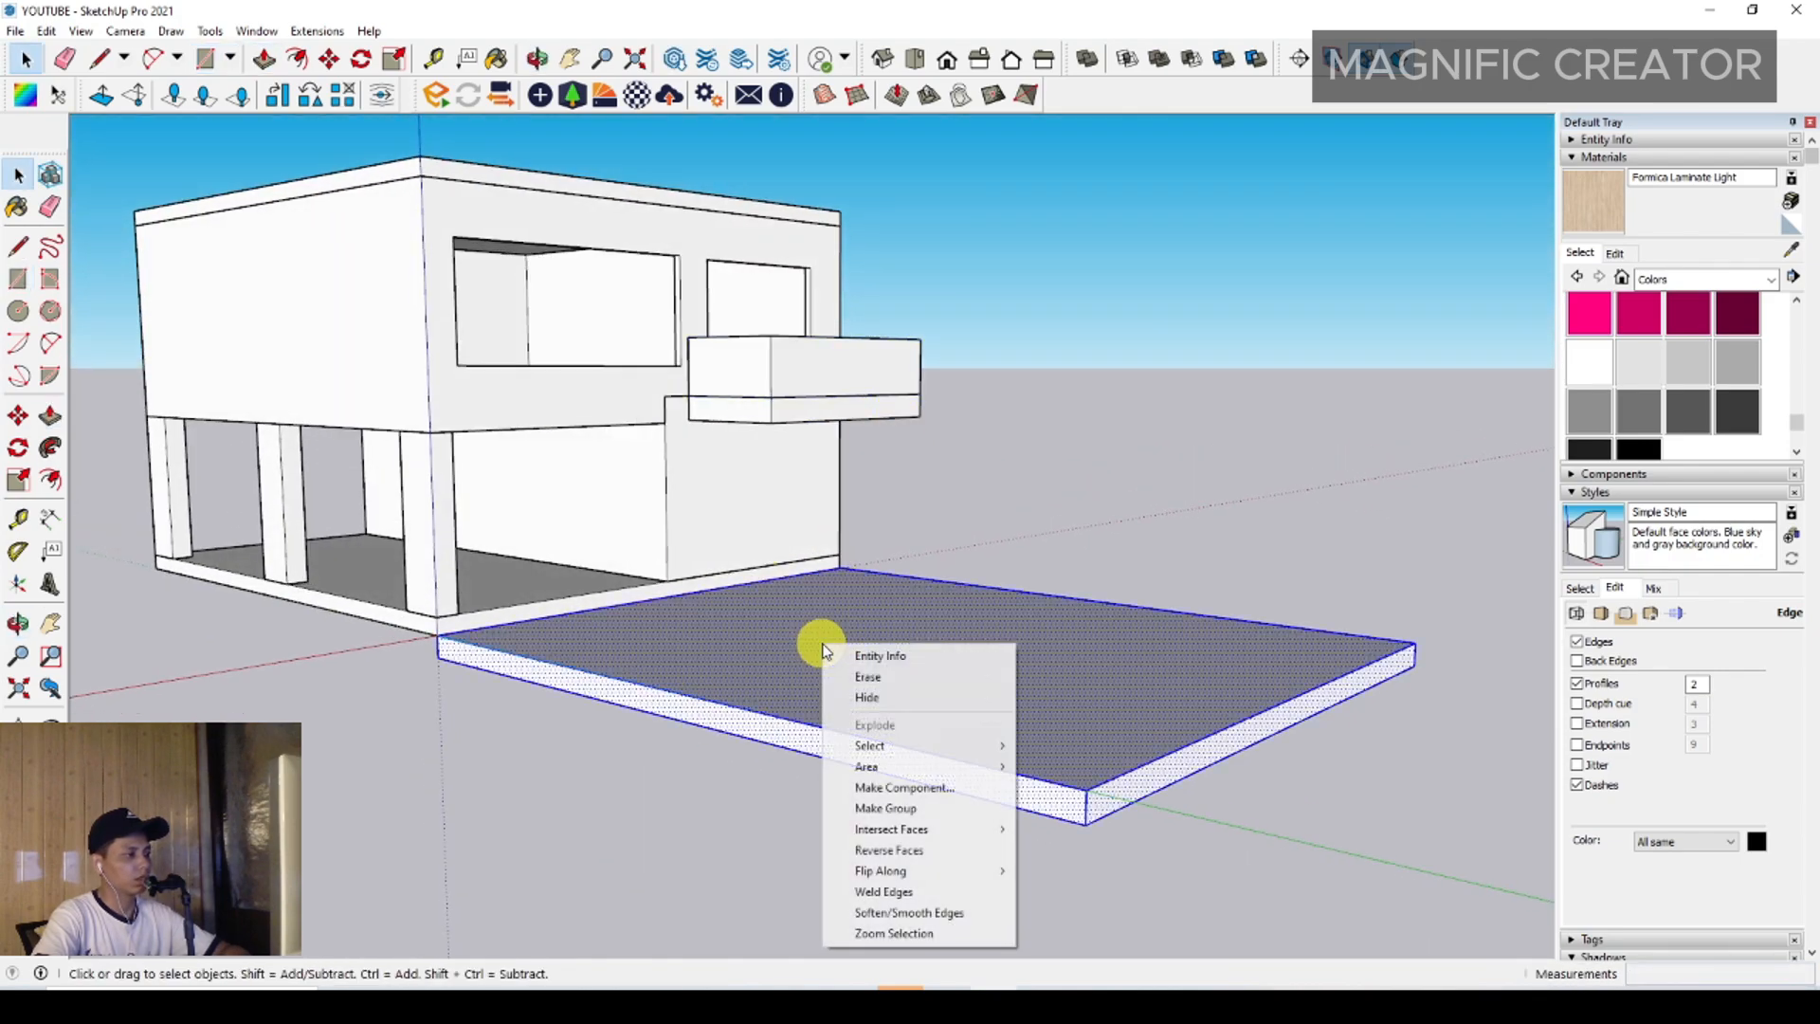
left_click(886, 808)
Open the ground slab's group and split its top face with a line from the carport wall corner to the far edge
middle_click_drag(946, 692, 693, 582)
double_click(681, 572)
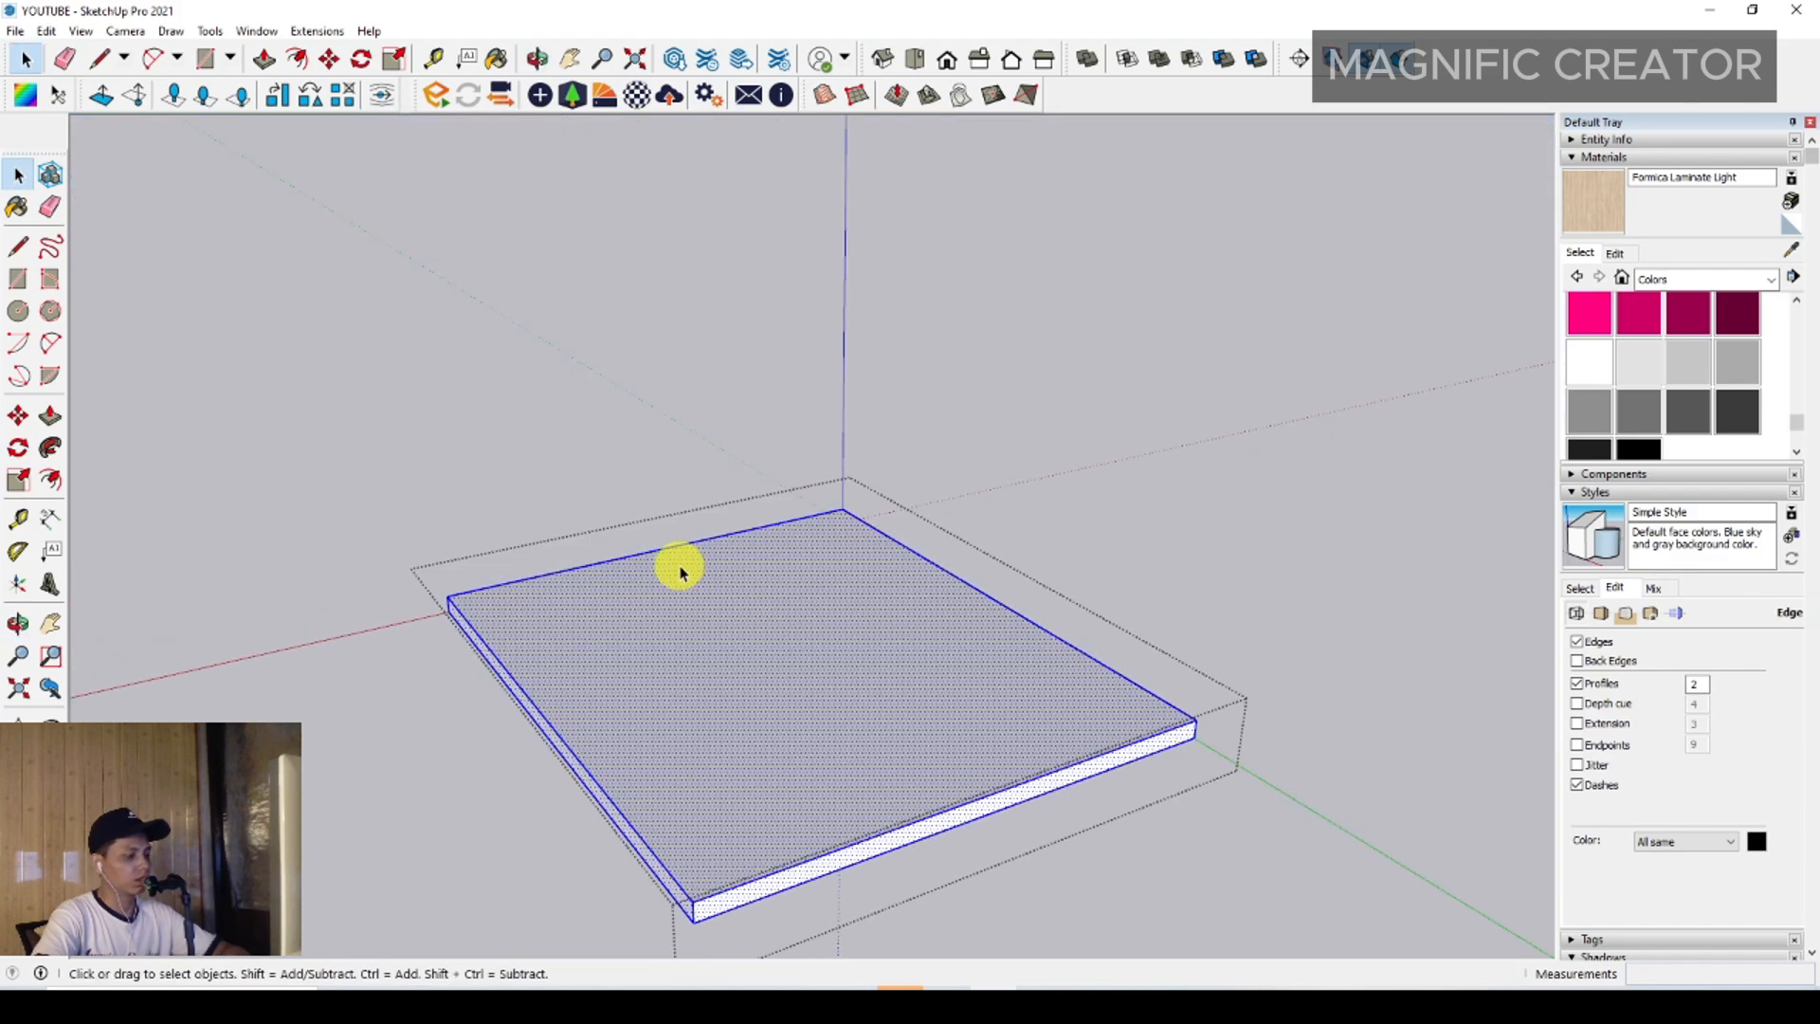
key("l")
left_click(660, 549)
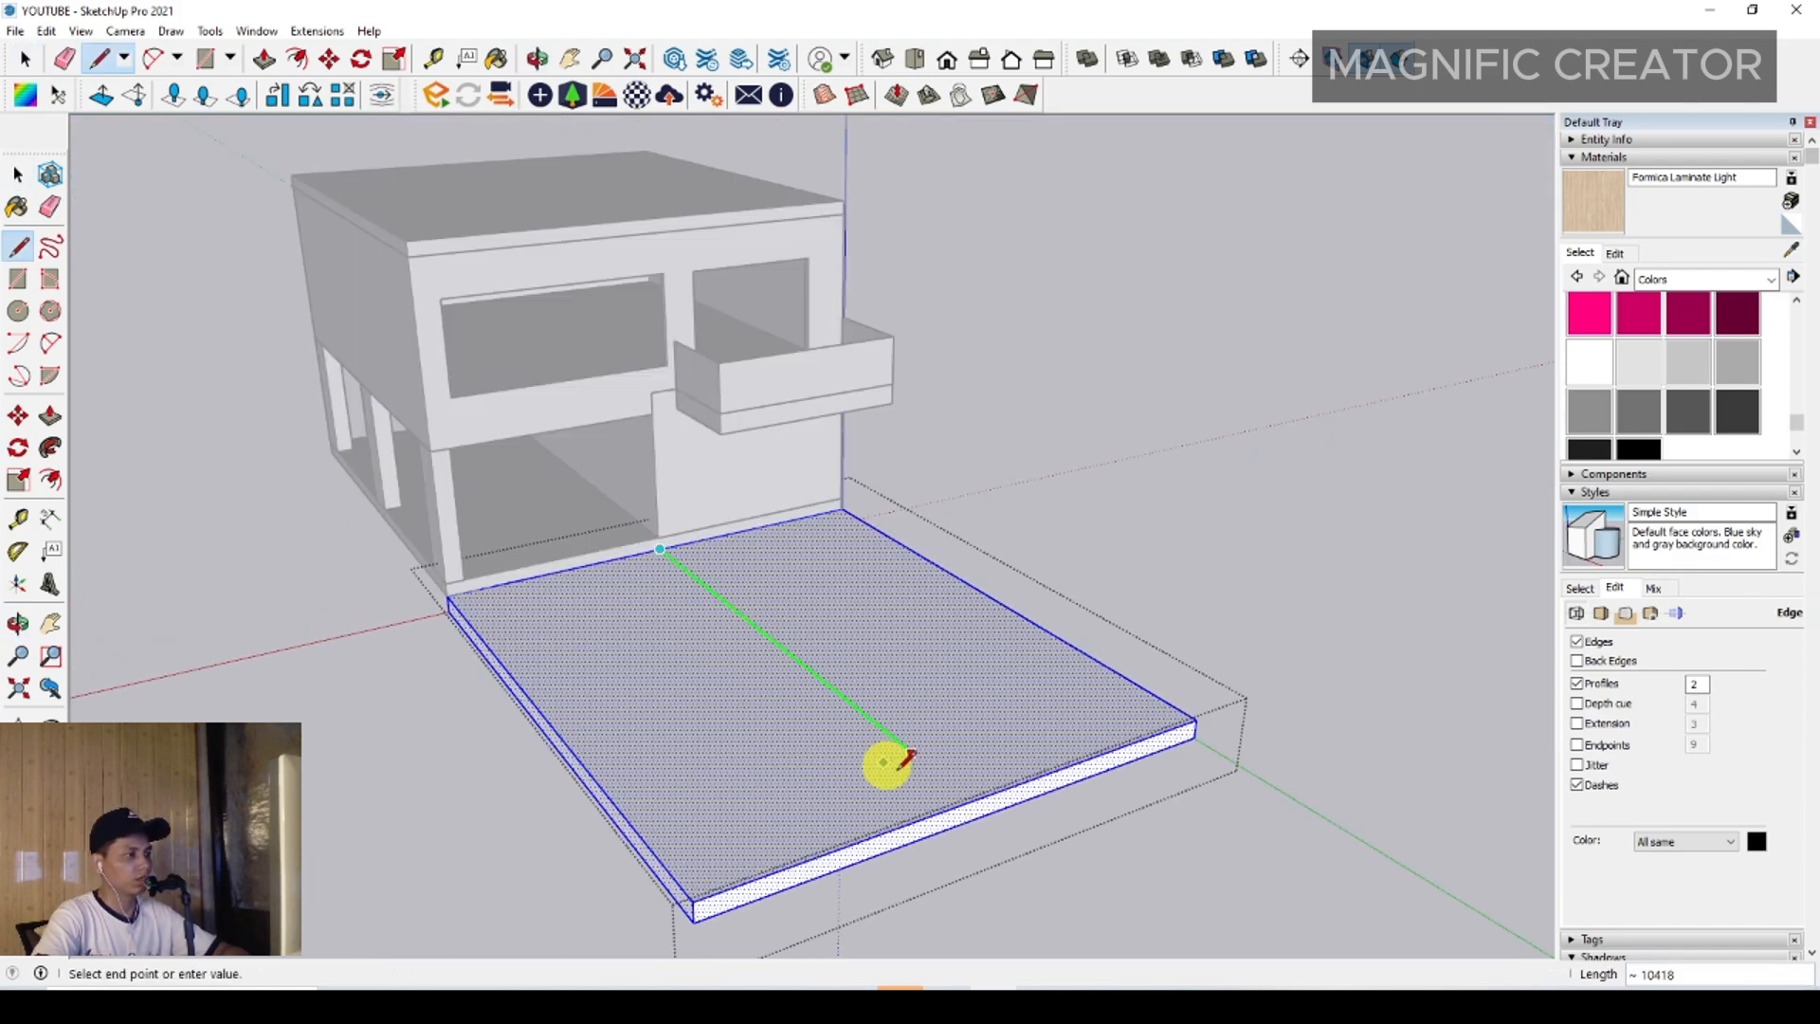
left_click(952, 801)
key("space")
scroll(787, 730, "up", 5)
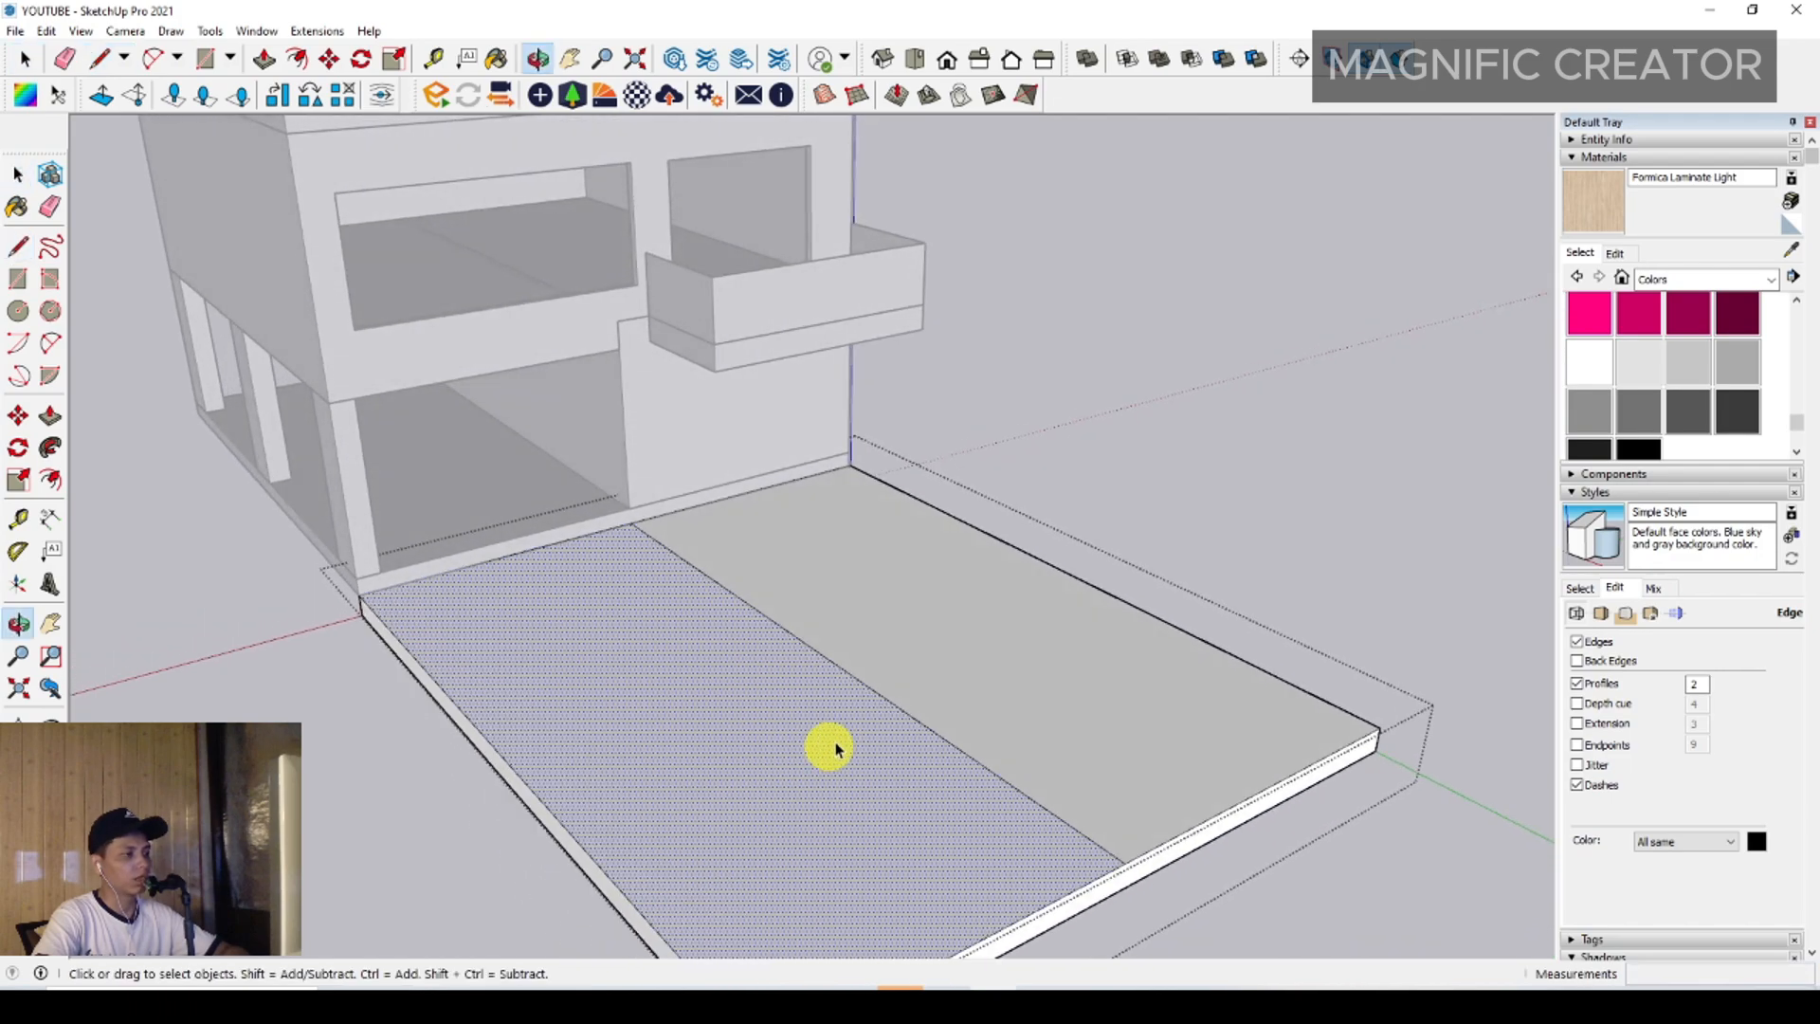
Paint the slab half in front of the ground-floor room with Vegetation Grass from Landscaping, Fencing and Vegetation, and leave the group
left_click(1771, 280)
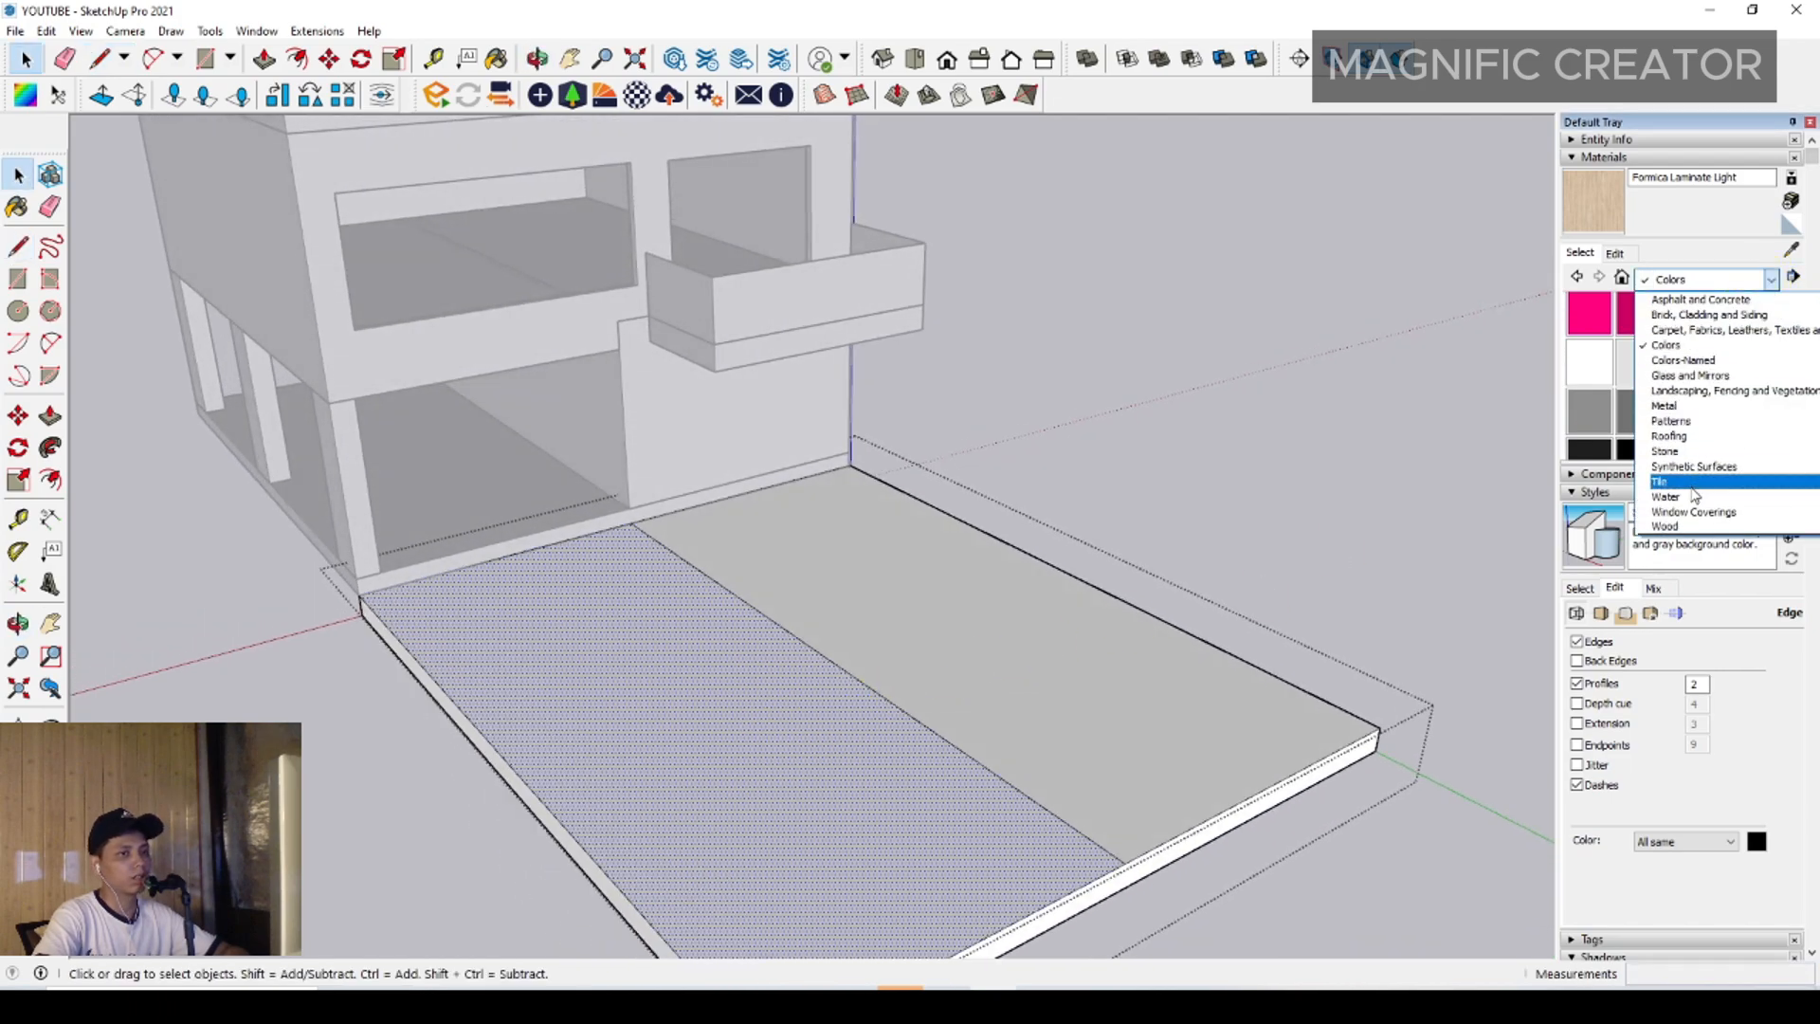
left_click(1685, 394)
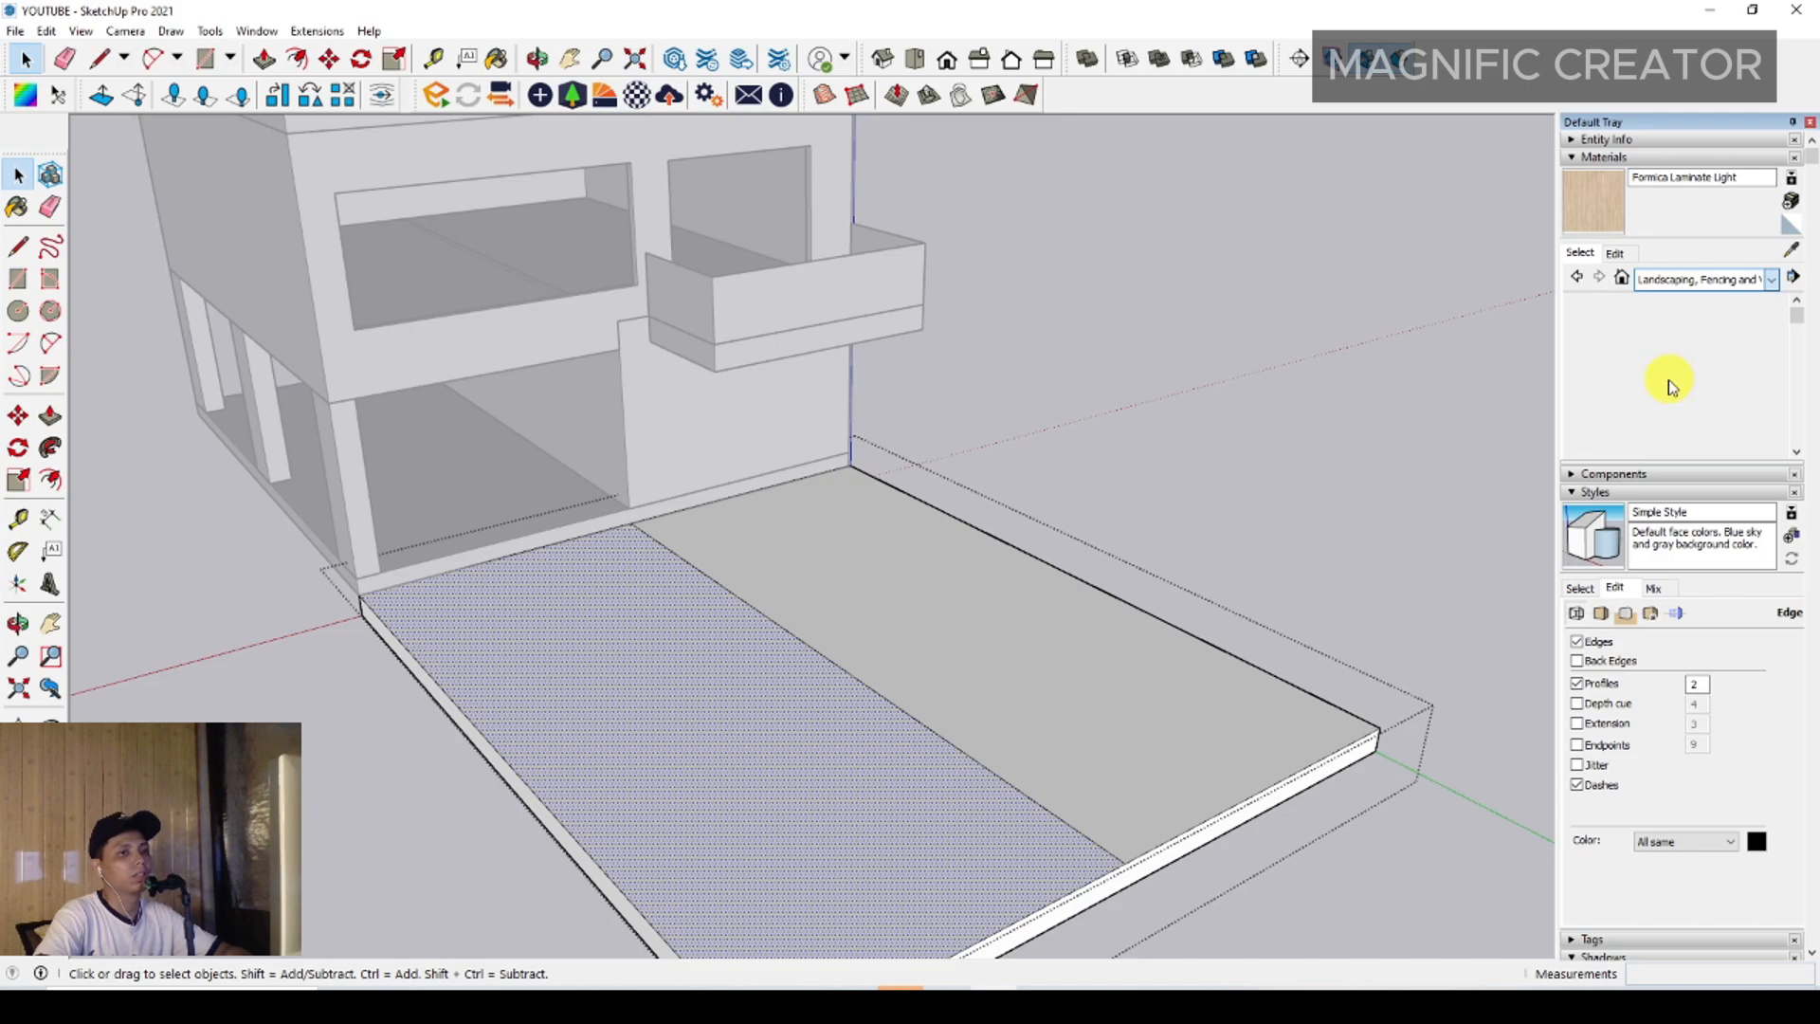
scroll(1671, 389, "down", 5)
left_click(1688, 315)
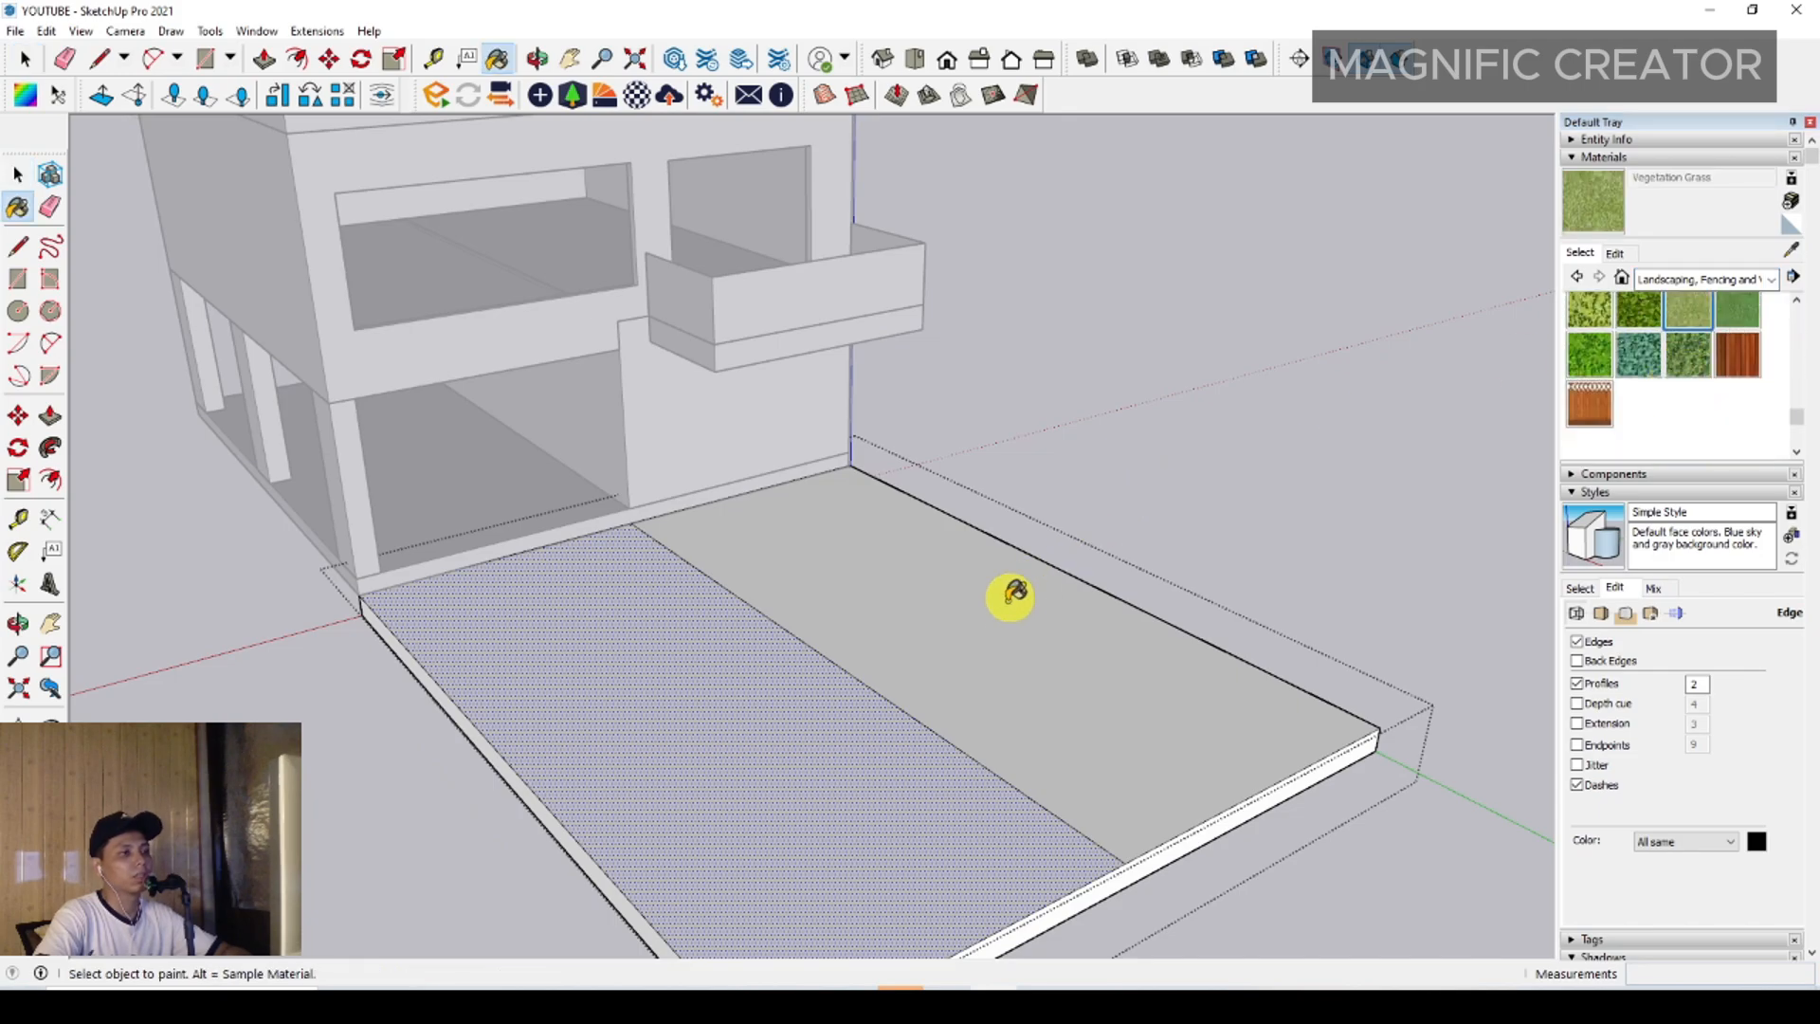
left_click(1008, 597)
mouse_move(1008, 597)
middle_mouse_down()
mouse_move(888, 618)
mouse_move(817, 488)
middle_mouse_up()
left_click(1078, 435)
middle_click_drag(817, 488, 813, 601, "shift")
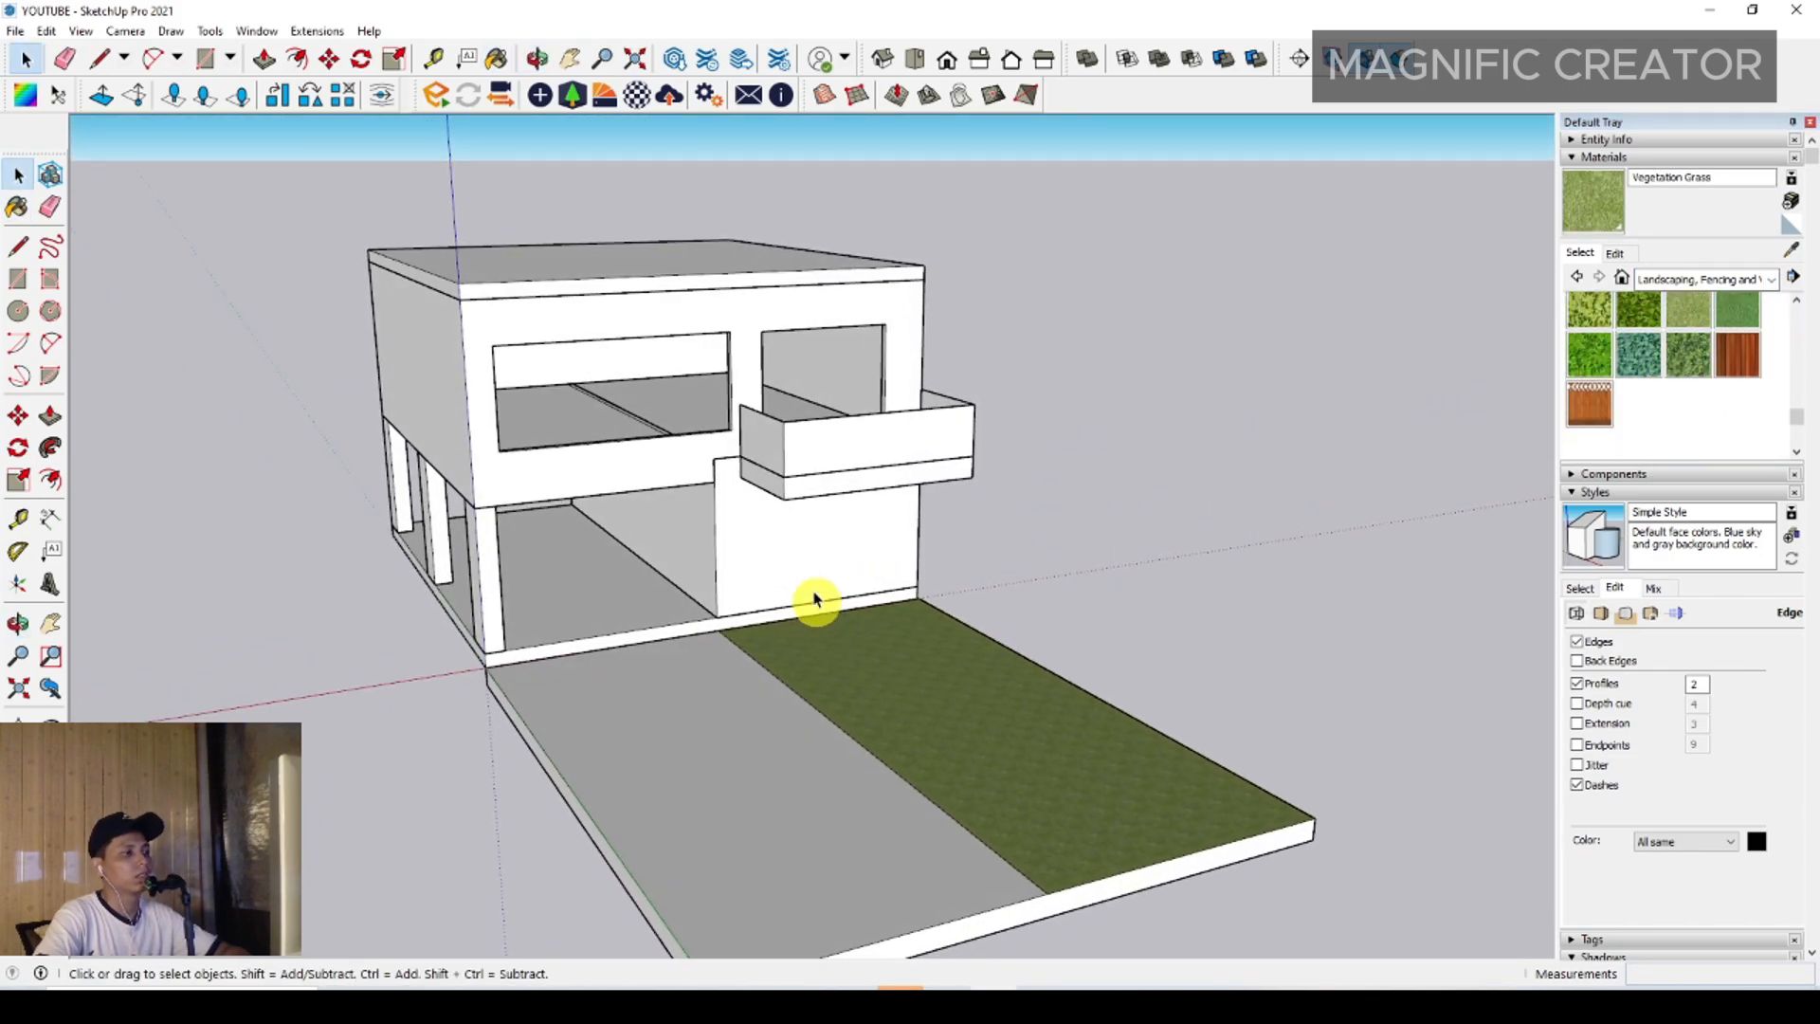
Draw a rectangle on the floor slab's front edge, from the carport wall corner to the house's outer bottom corner
scroll(810, 472, "up", 1)
scroll(609, 650, "up", 2)
middle_click_drag(545, 681, 621, 659)
scroll(503, 674, "up", 2)
key("r")
left_click(923, 604)
scroll(383, 681, "up", 2)
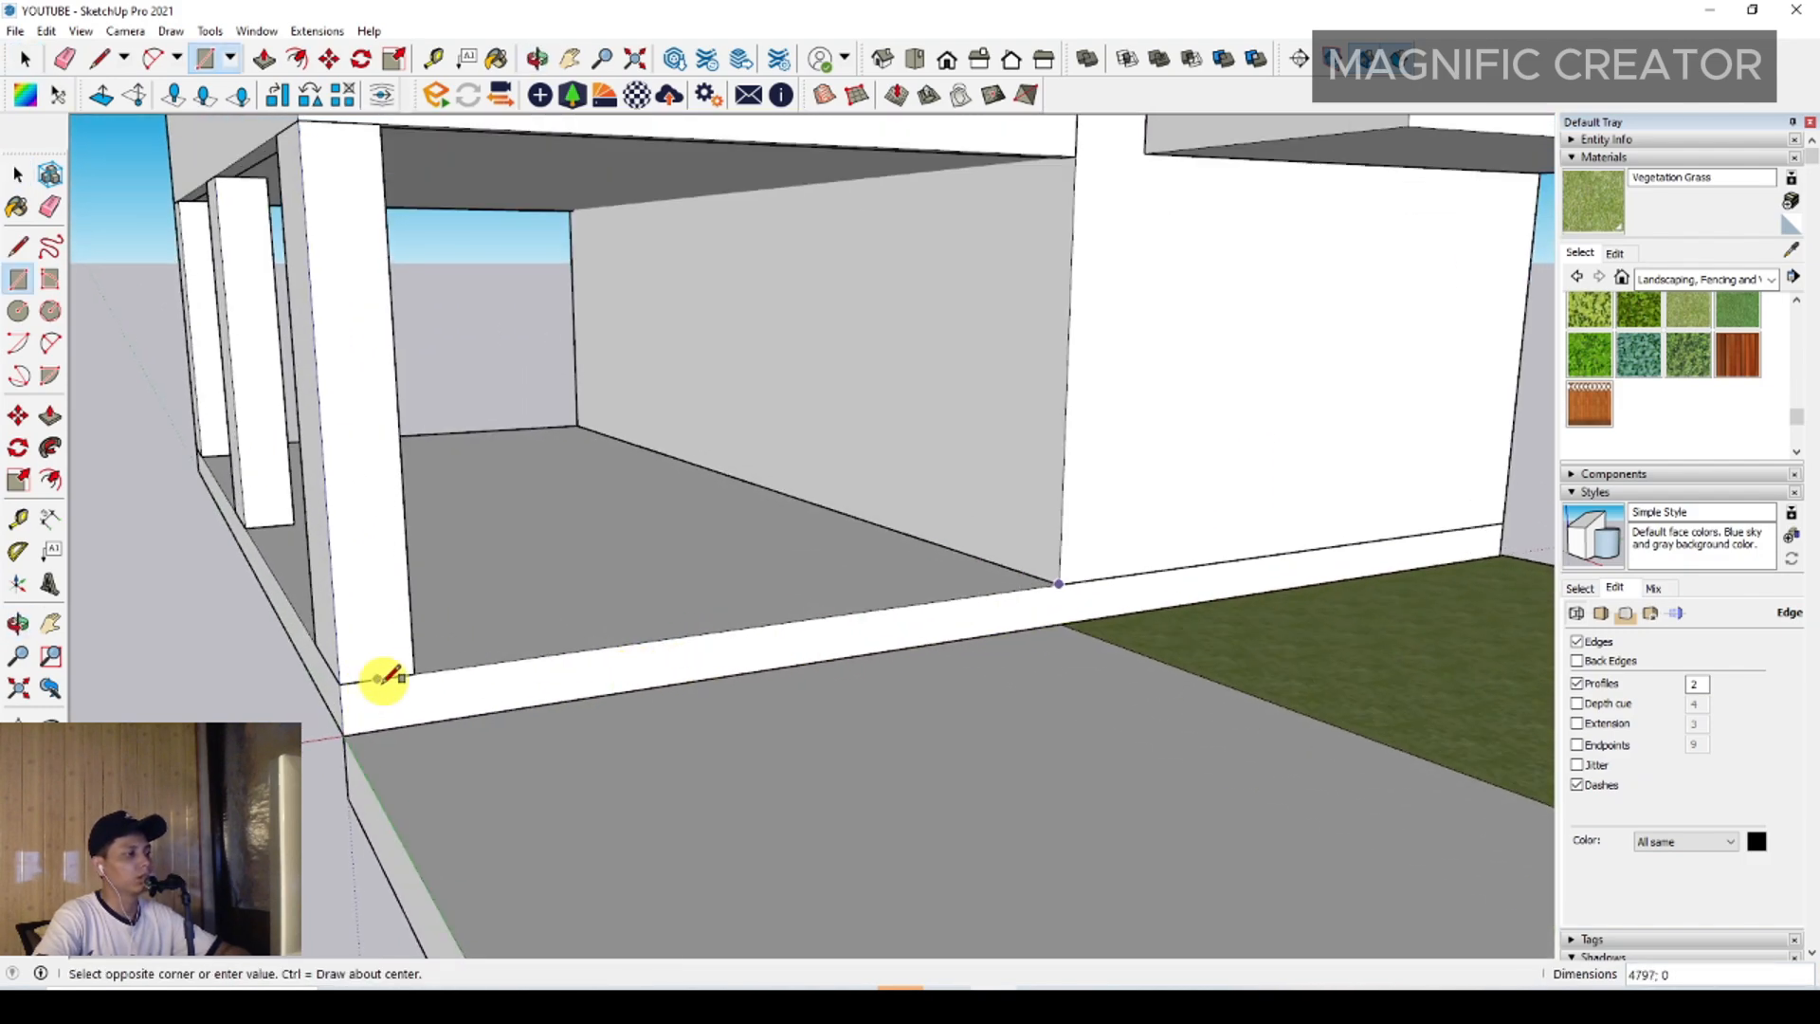
left_click(343, 734)
Push/Pull the carport edge rectangle outward over the driveway to form a raised block
key("space")
double_click(455, 690)
key("p")
left_click(486, 677)
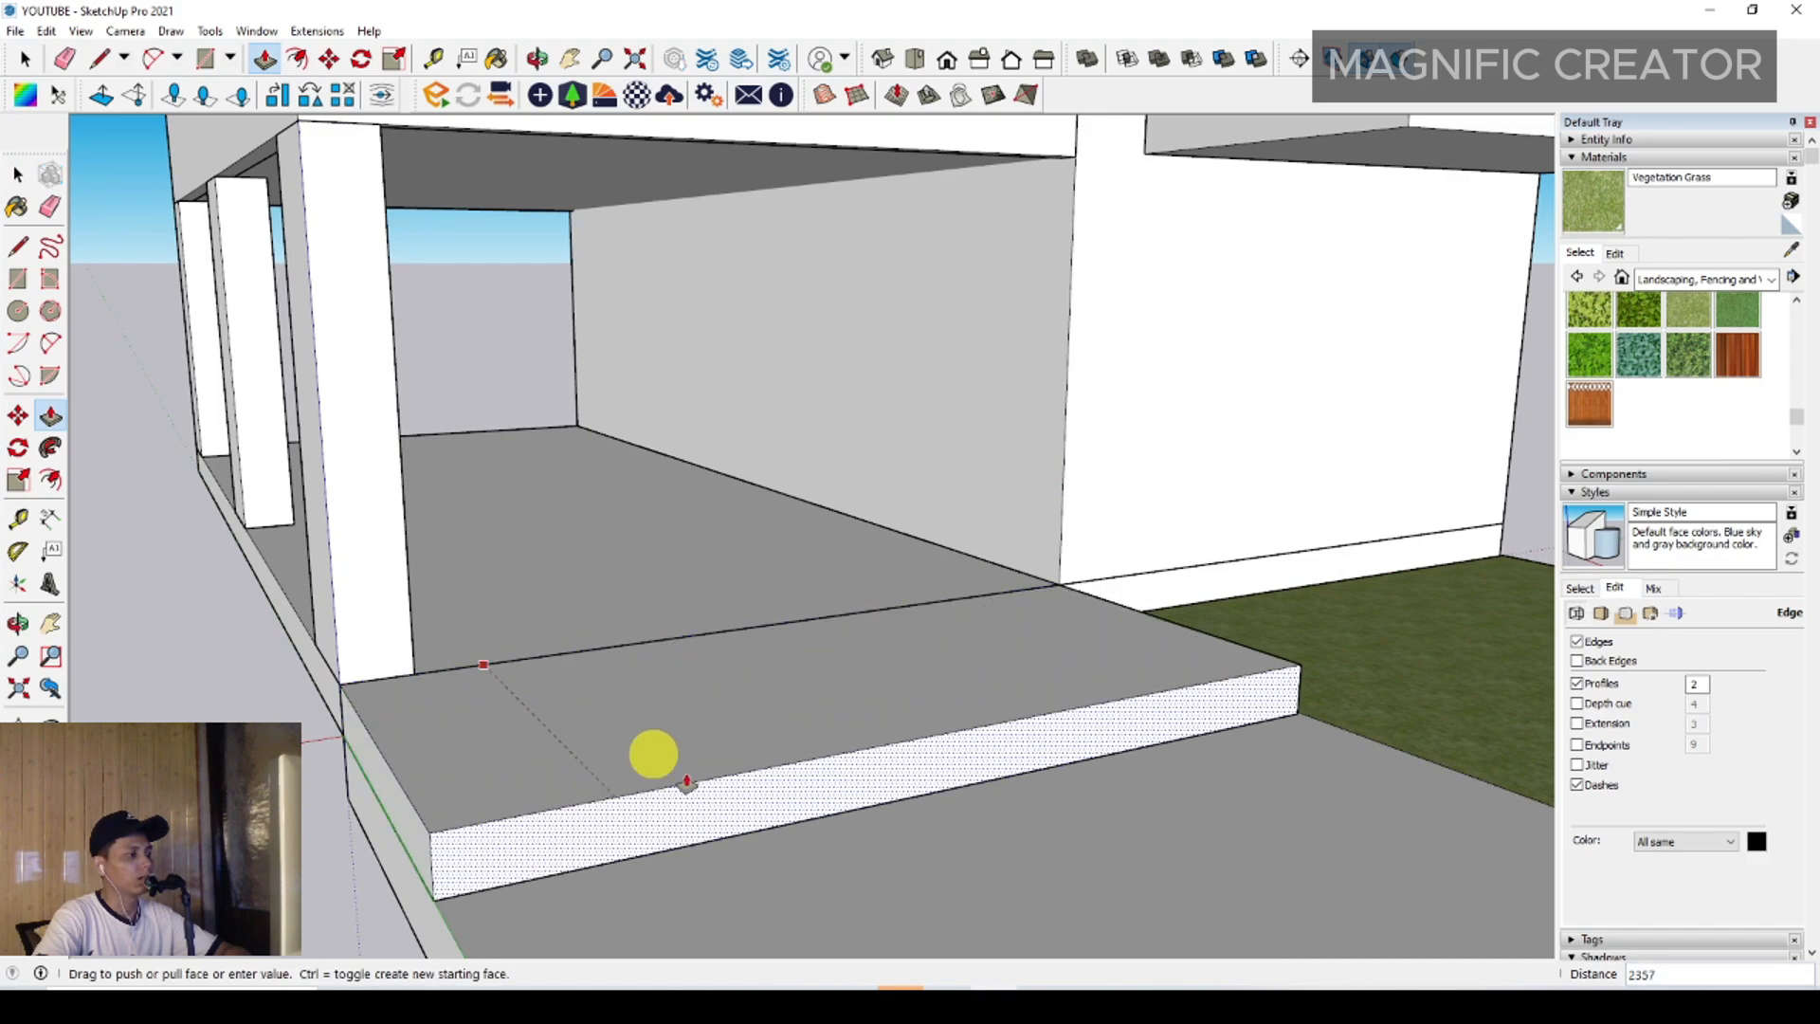
scroll(663, 759, "down", 2)
middle_click_drag(718, 775, 752, 755, "shift")
key("space")
Move the block's outer top edge straight down to driveway level to turn the block into a sloping ramp
left_click(765, 818)
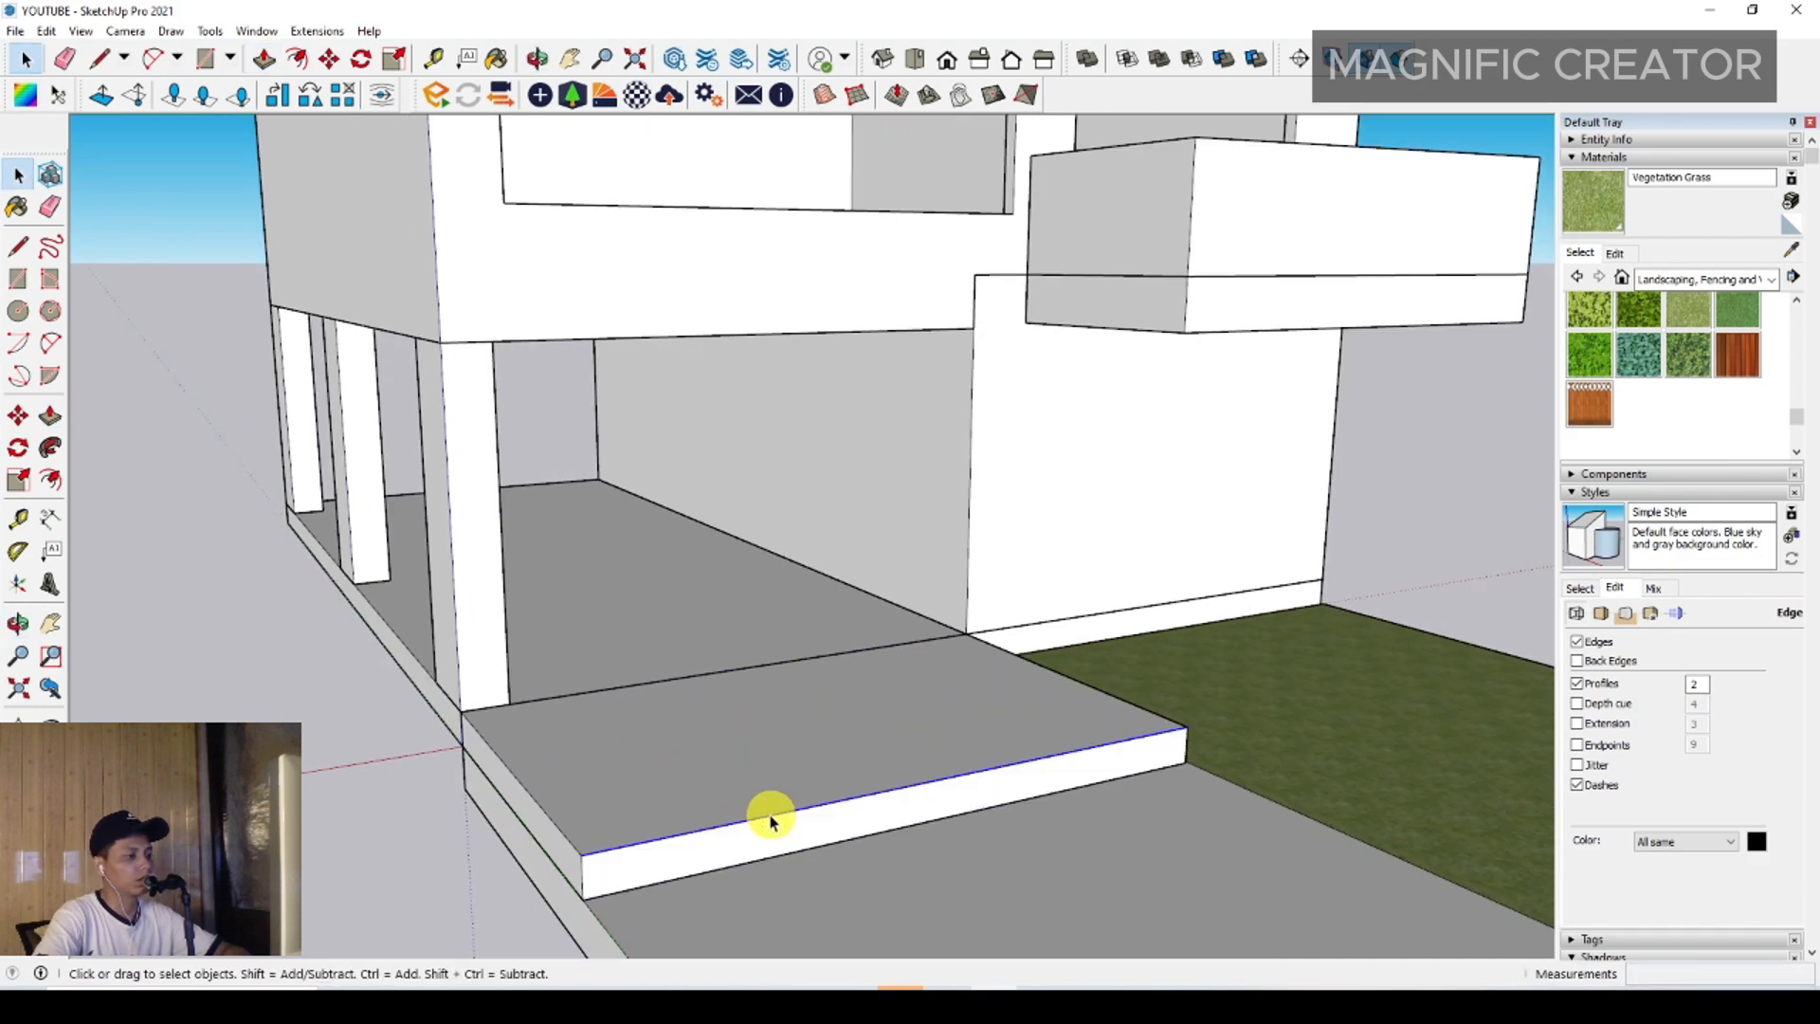
middle_click_drag(764, 817, 858, 689)
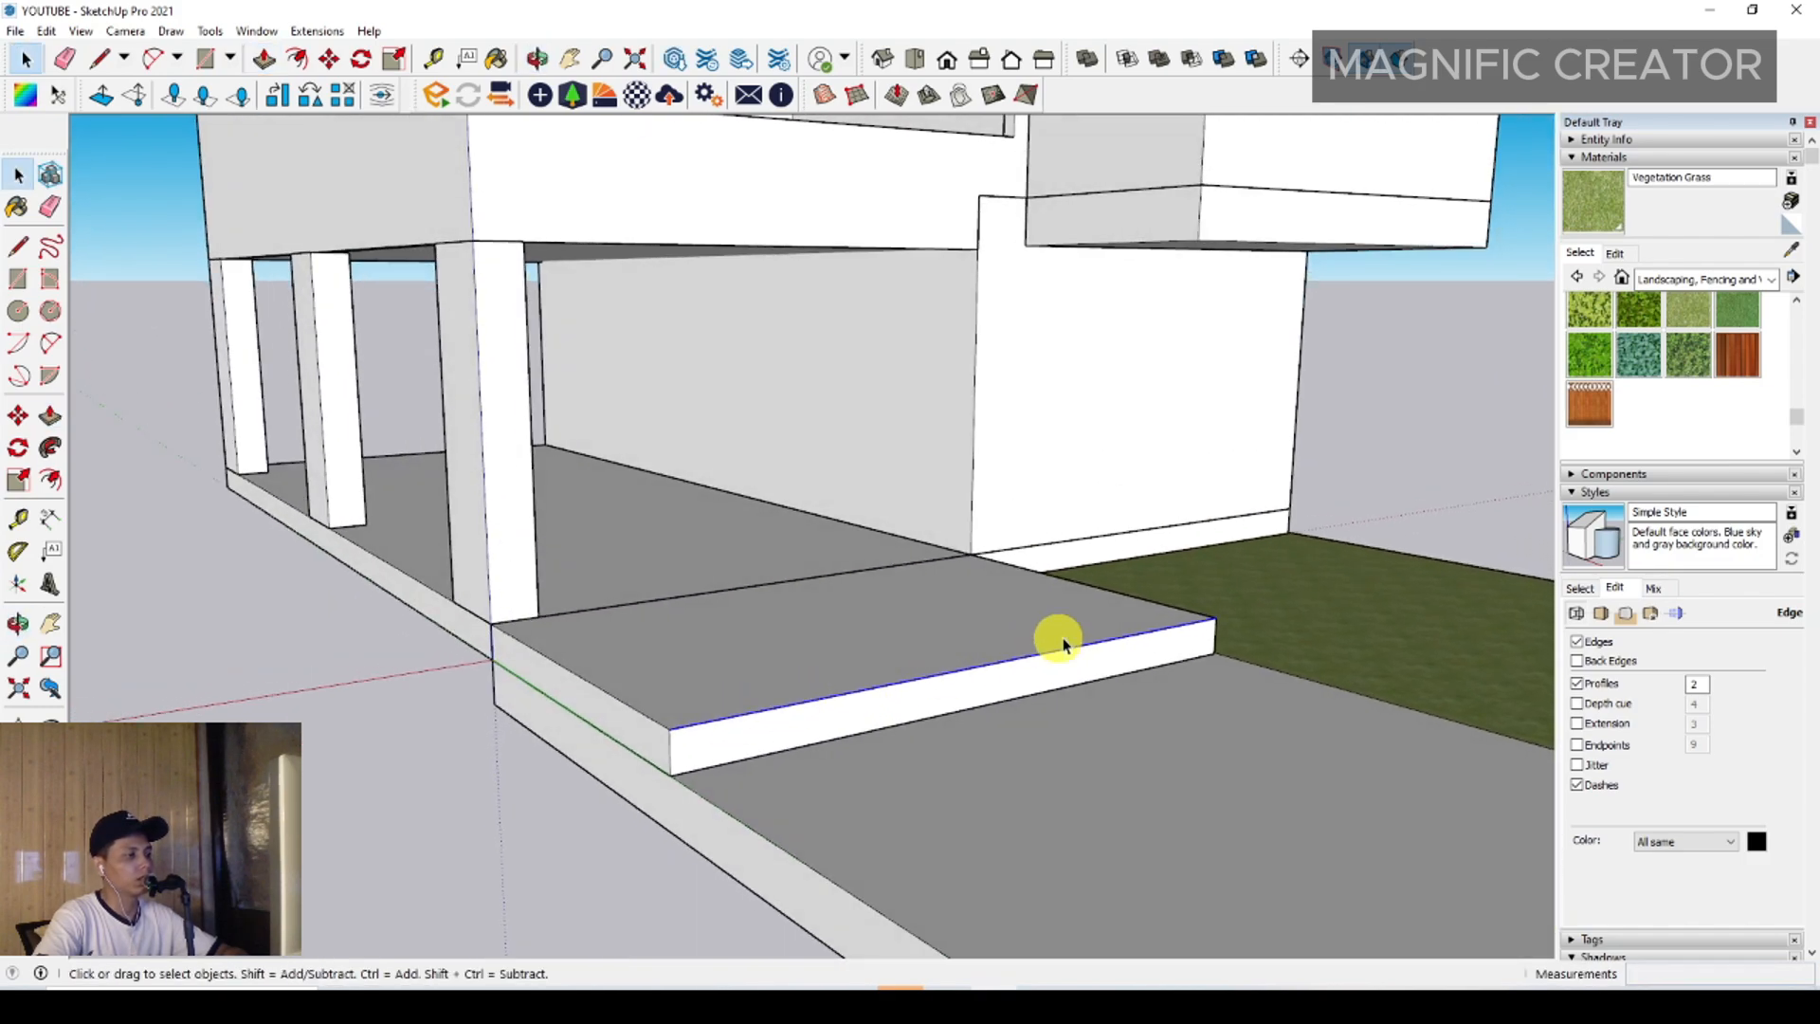
left_click(19, 416)
scroll(654, 716, "up", 2)
left_click(679, 735)
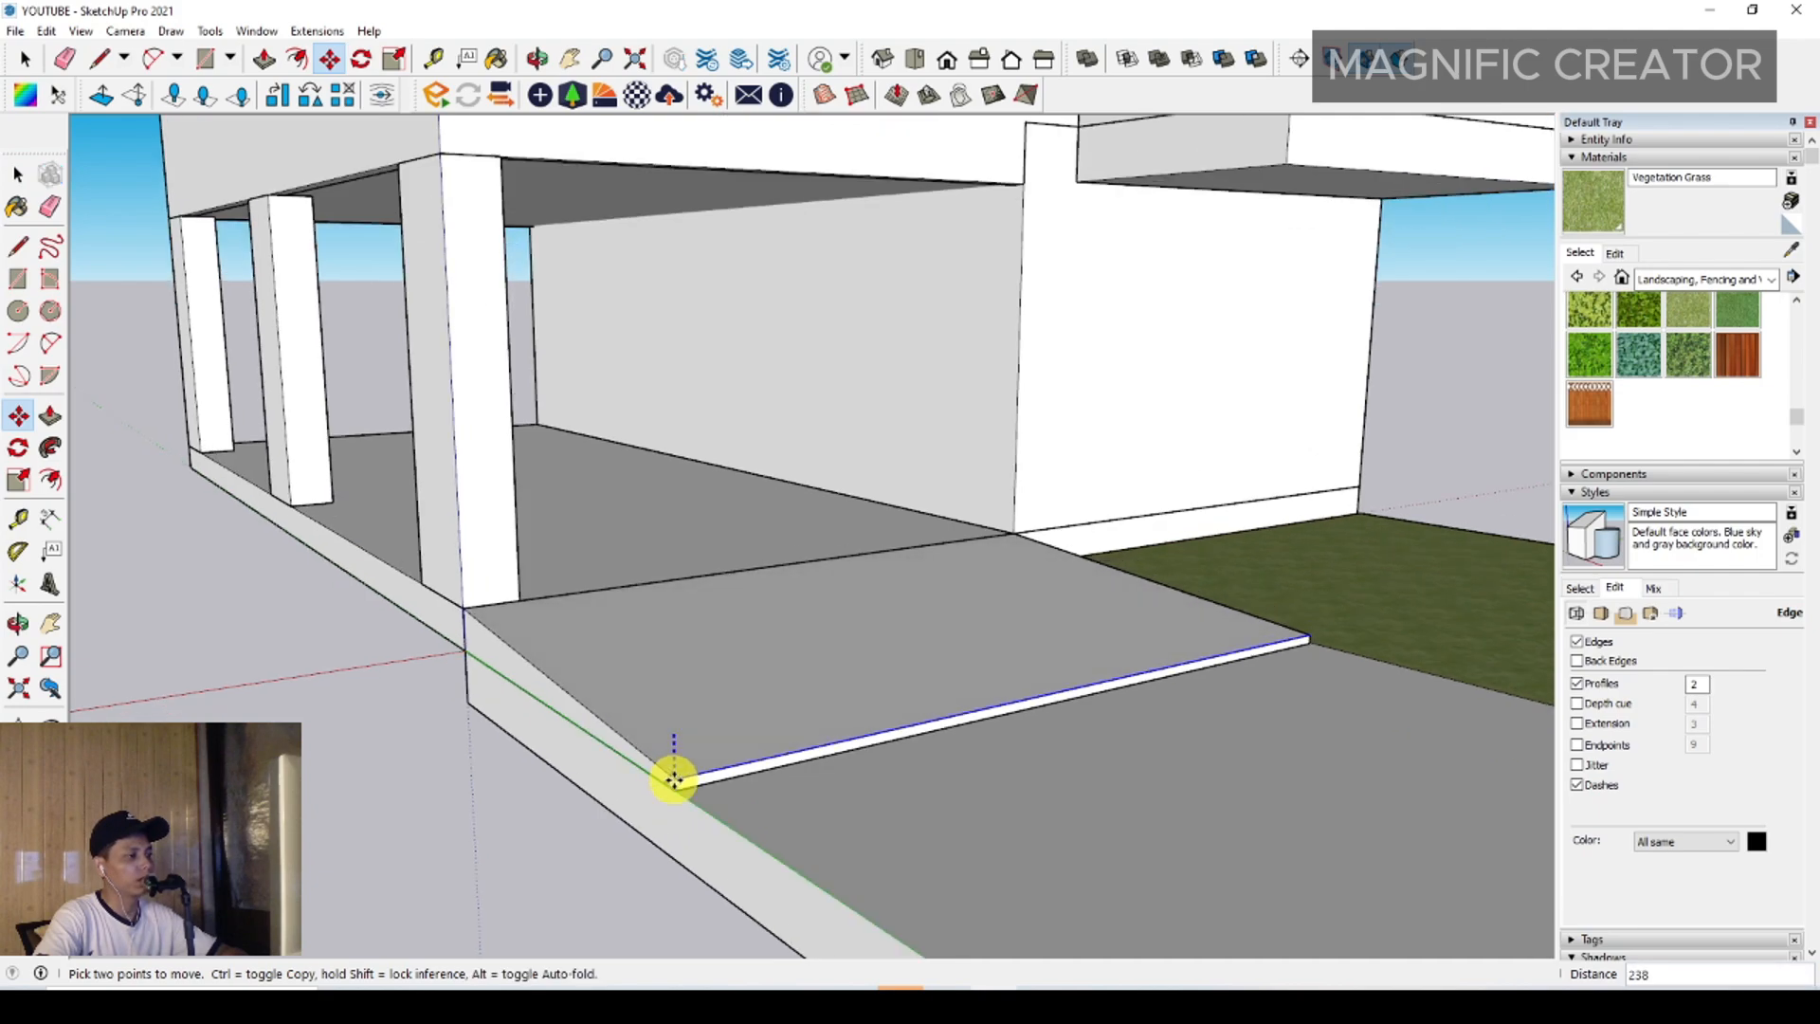
key("space")
Select the whole carport ramp and make it a group
scroll(674, 780, "down", 3)
double_click(711, 679)
right_click(716, 679)
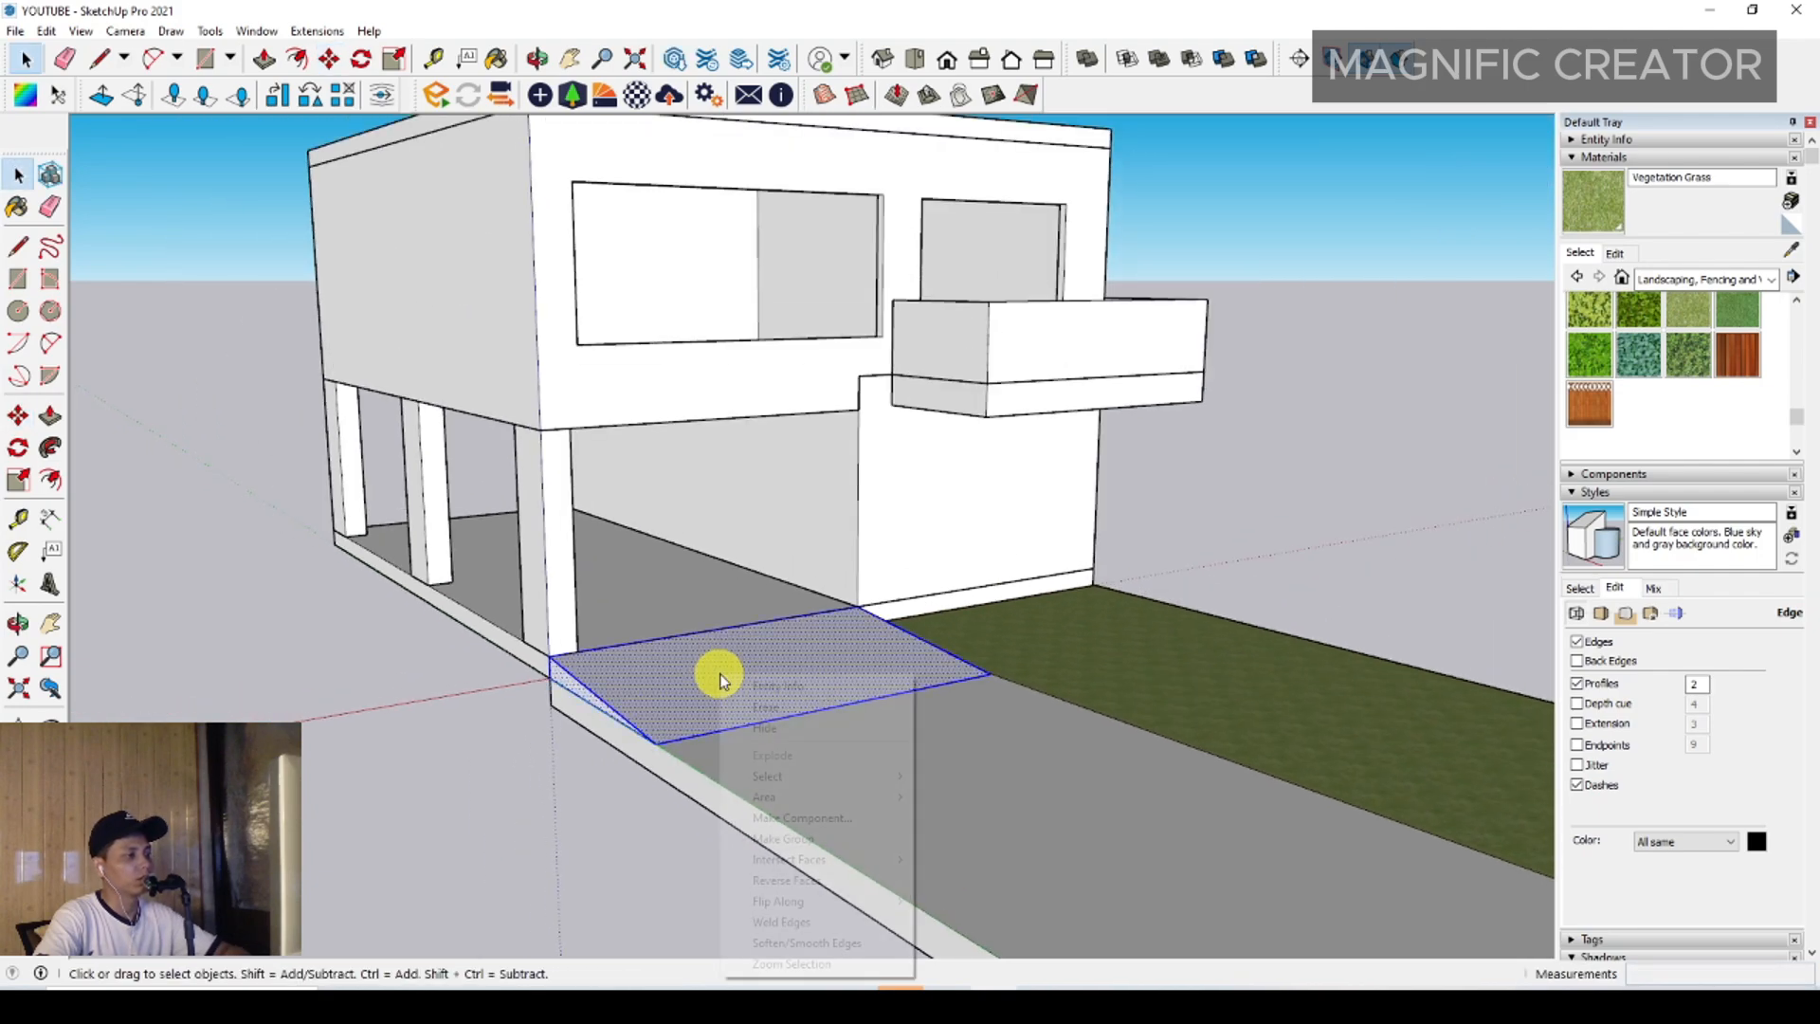
left_click(770, 838)
Trace the sides and top of the balcony door opening with connected lines from corner to corner
middle_click_drag(804, 764, 808, 641)
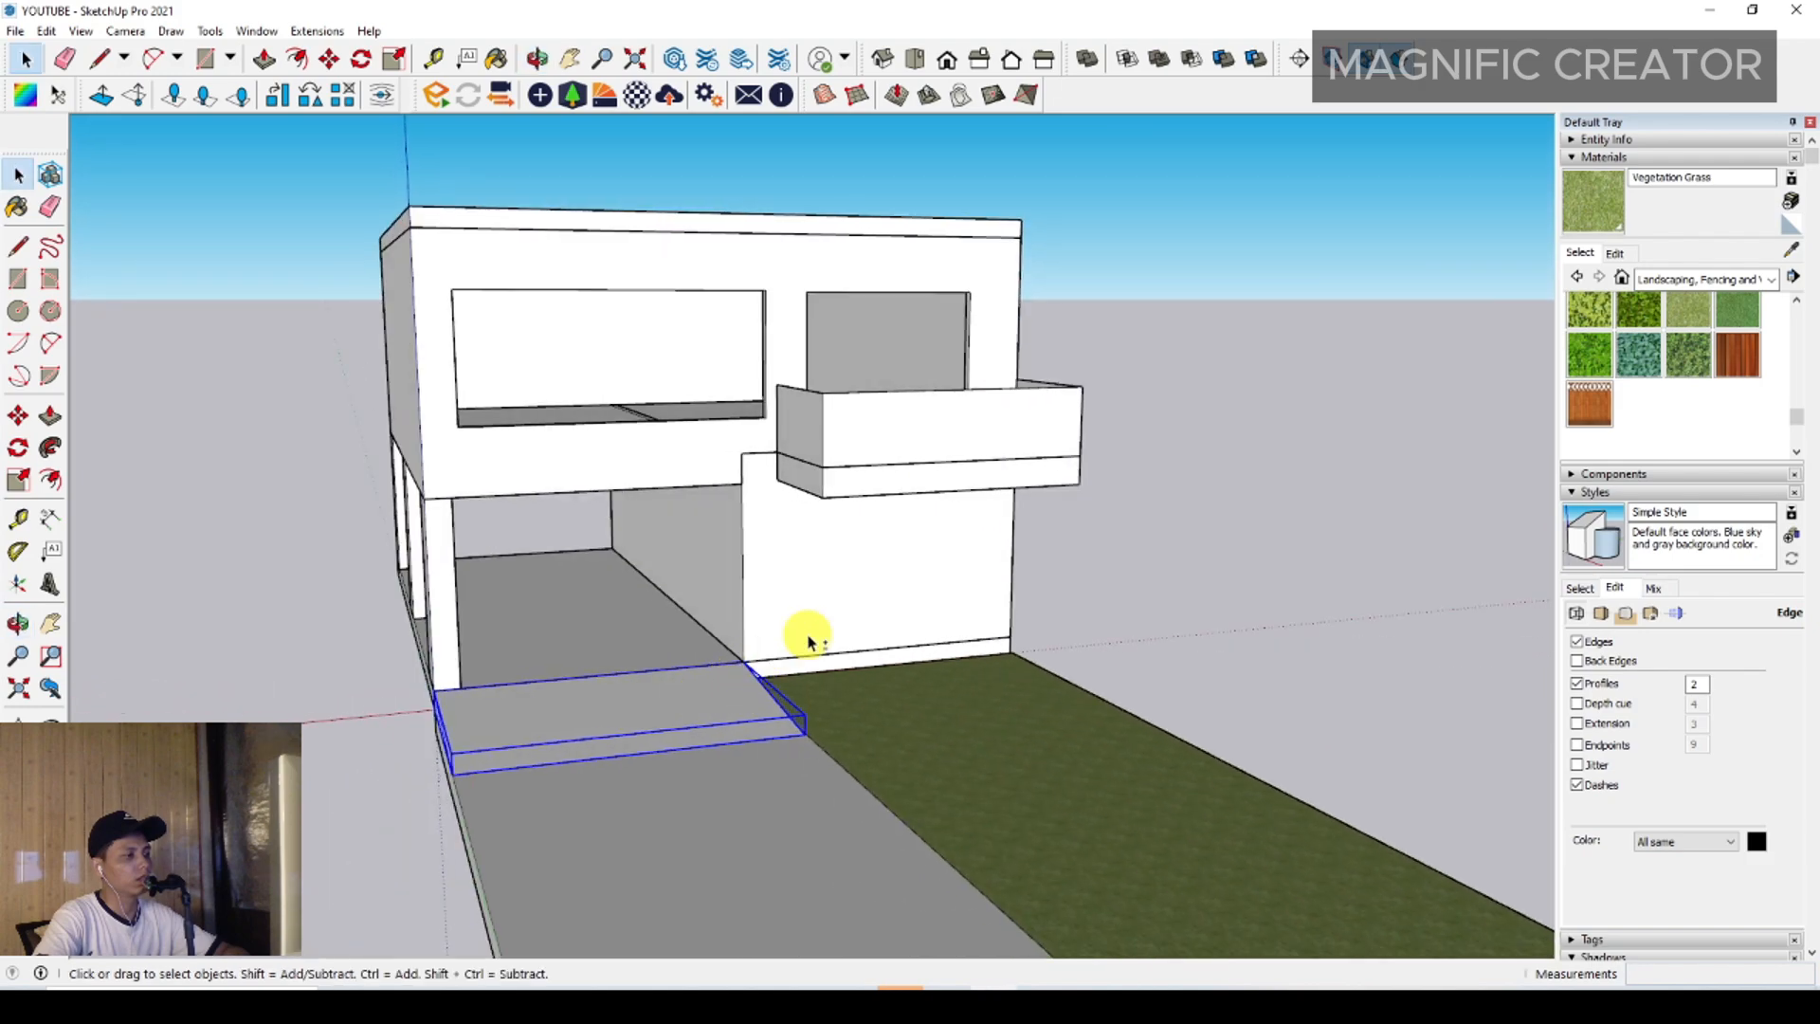
scroll(820, 606, "up", 3)
middle_click_drag(833, 577, 736, 597)
scroll(841, 658, "up", 3)
middle_click_drag(841, 657, 847, 758)
key("l")
left_click(821, 846)
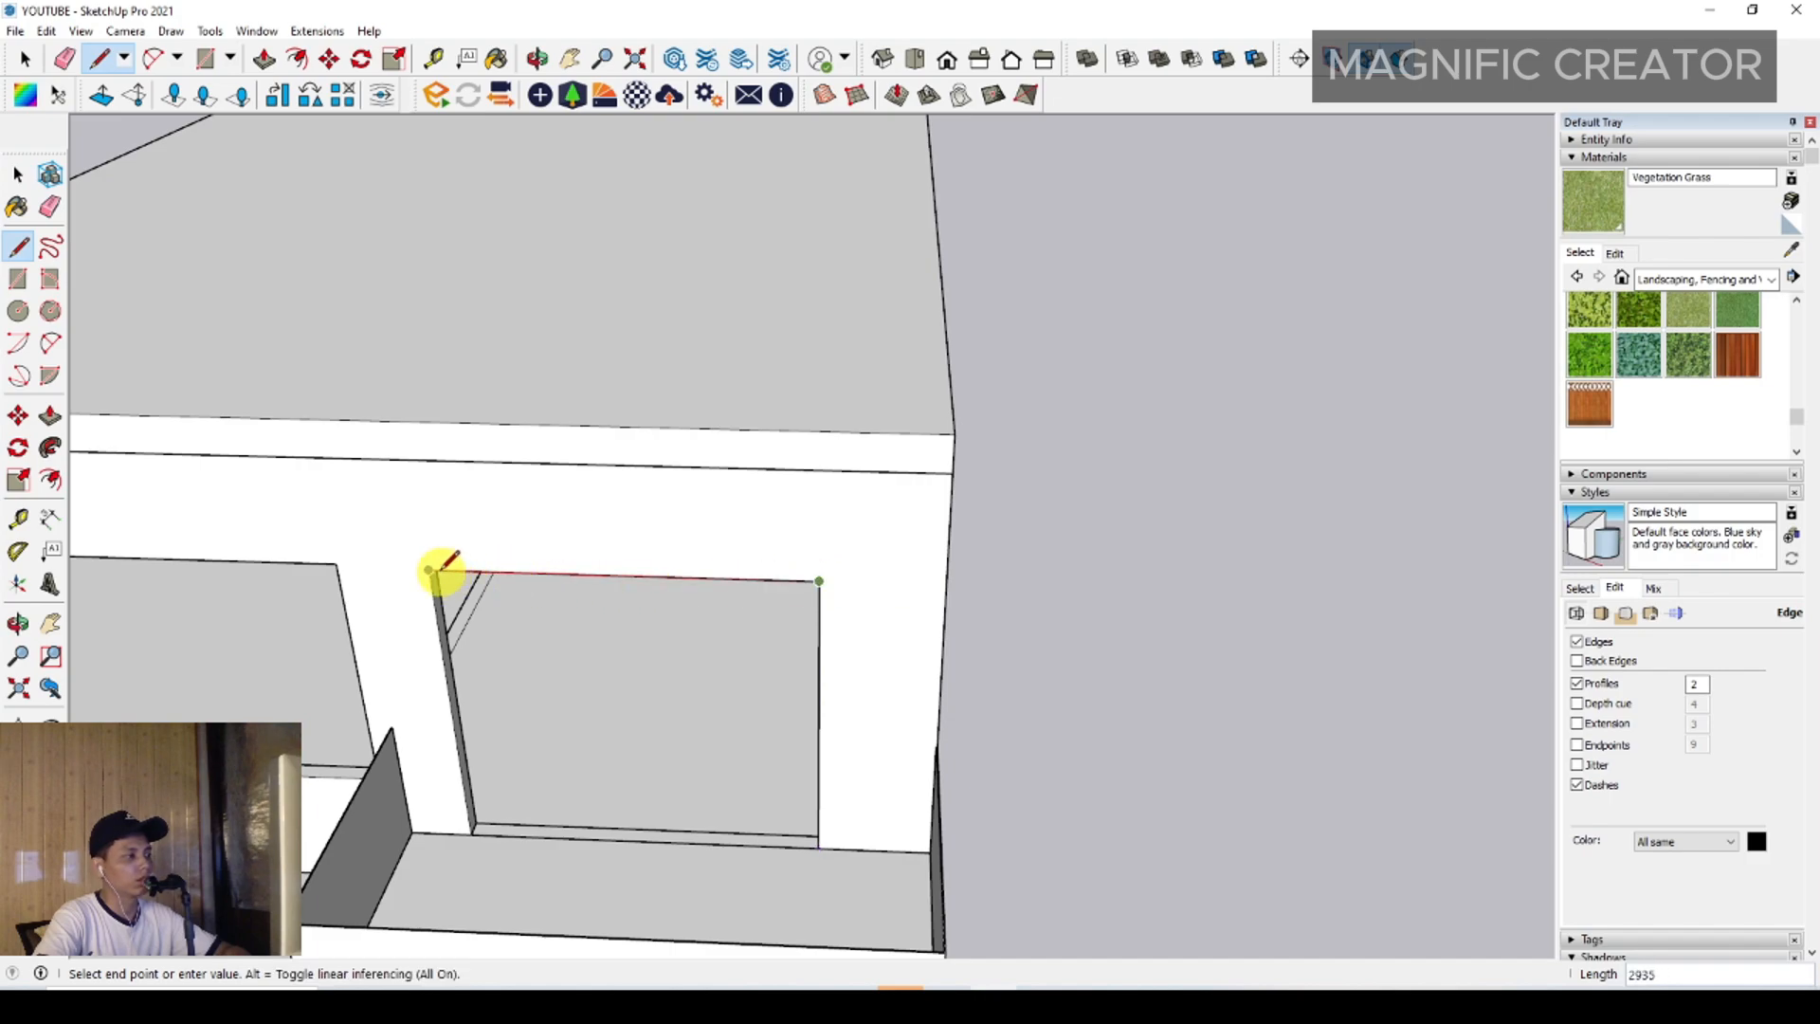
left_click(484, 846)
key("space")
Offset the door opening's two side edges and top edge inward by 38
scroll(756, 792, "up", 2)
middle_click_drag(755, 792, 934, 640)
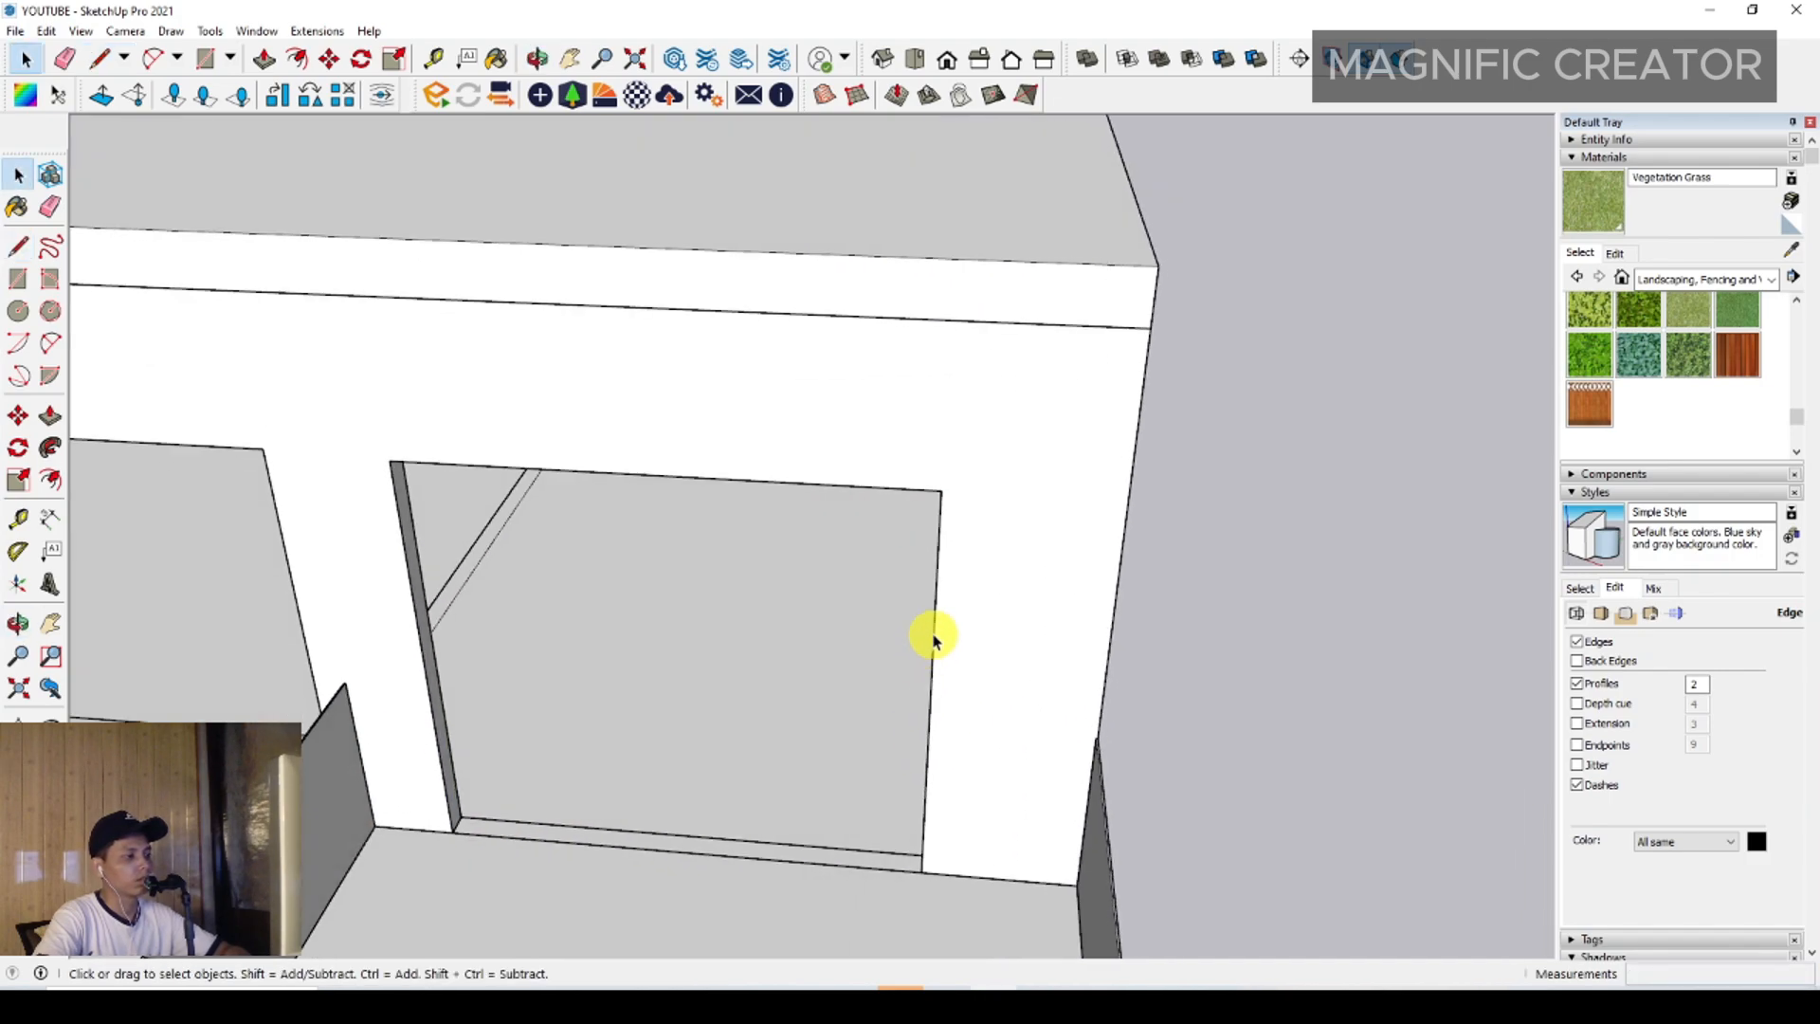
left_click(932, 564)
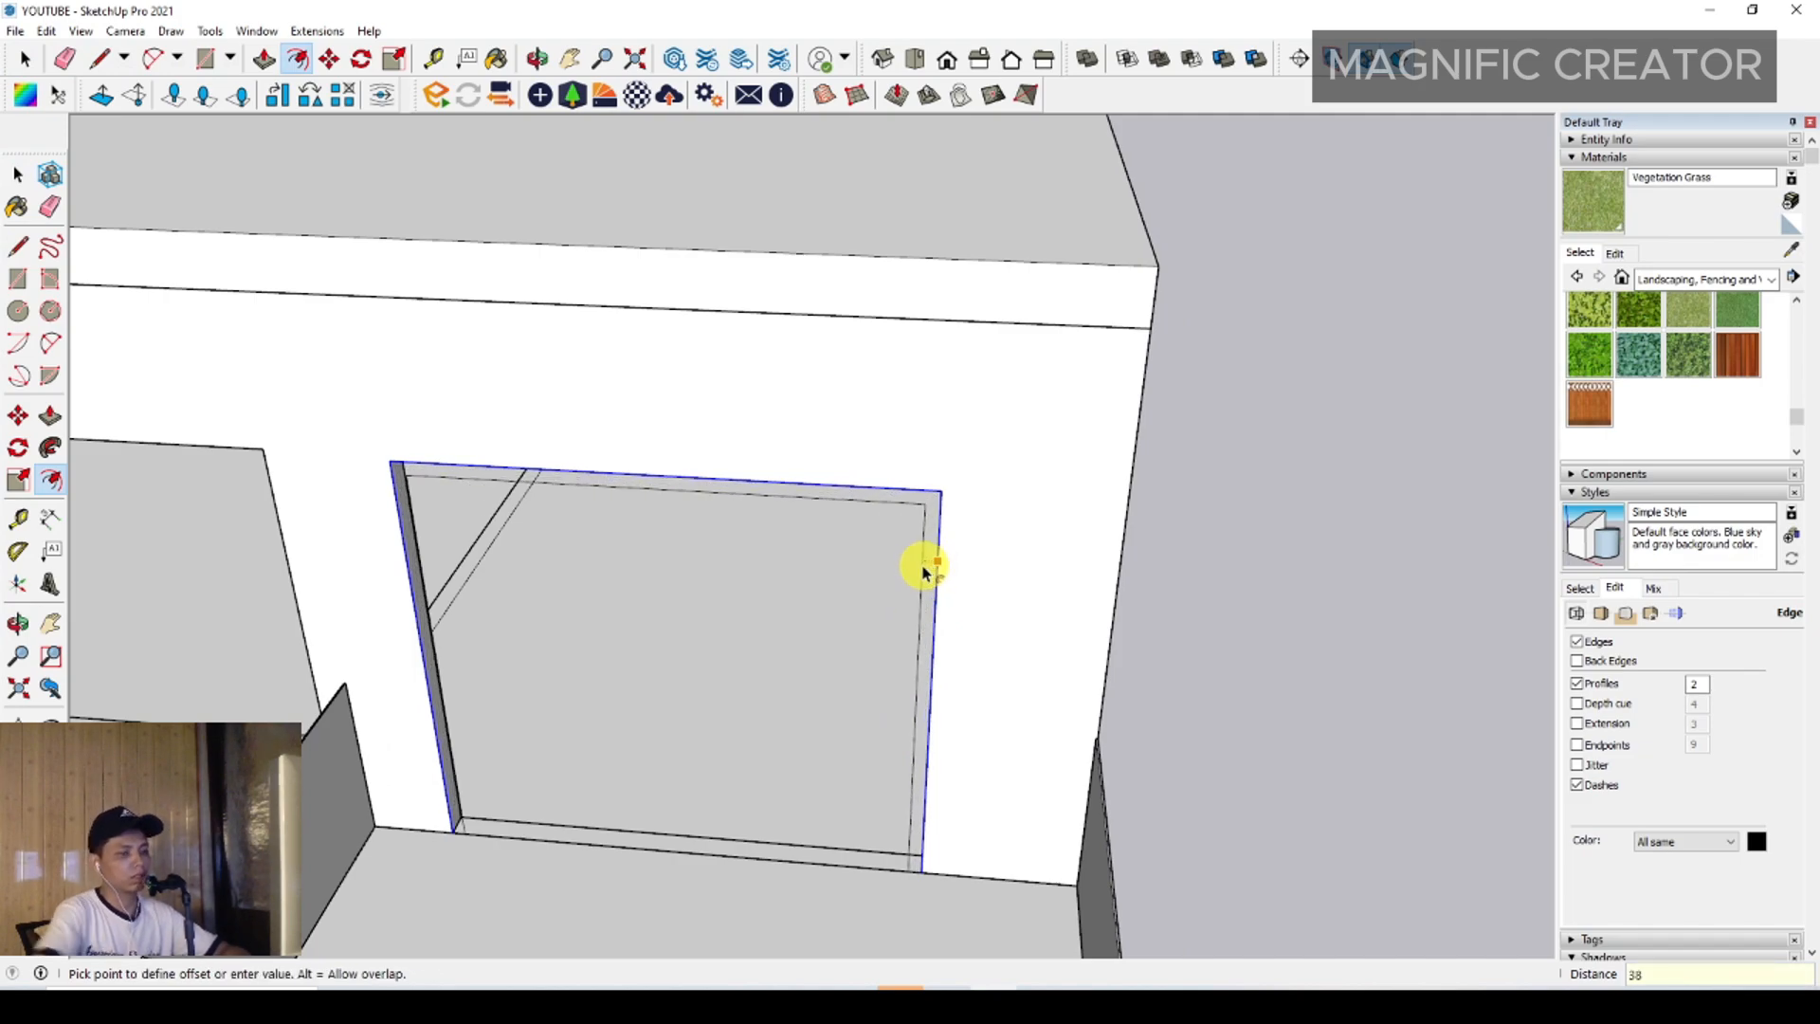
left_click(927, 566)
key("space")
Close the door outline with a line along the opening's lower edge and remove the inner face, keeping the frame strip
scroll(784, 841, "up", 3)
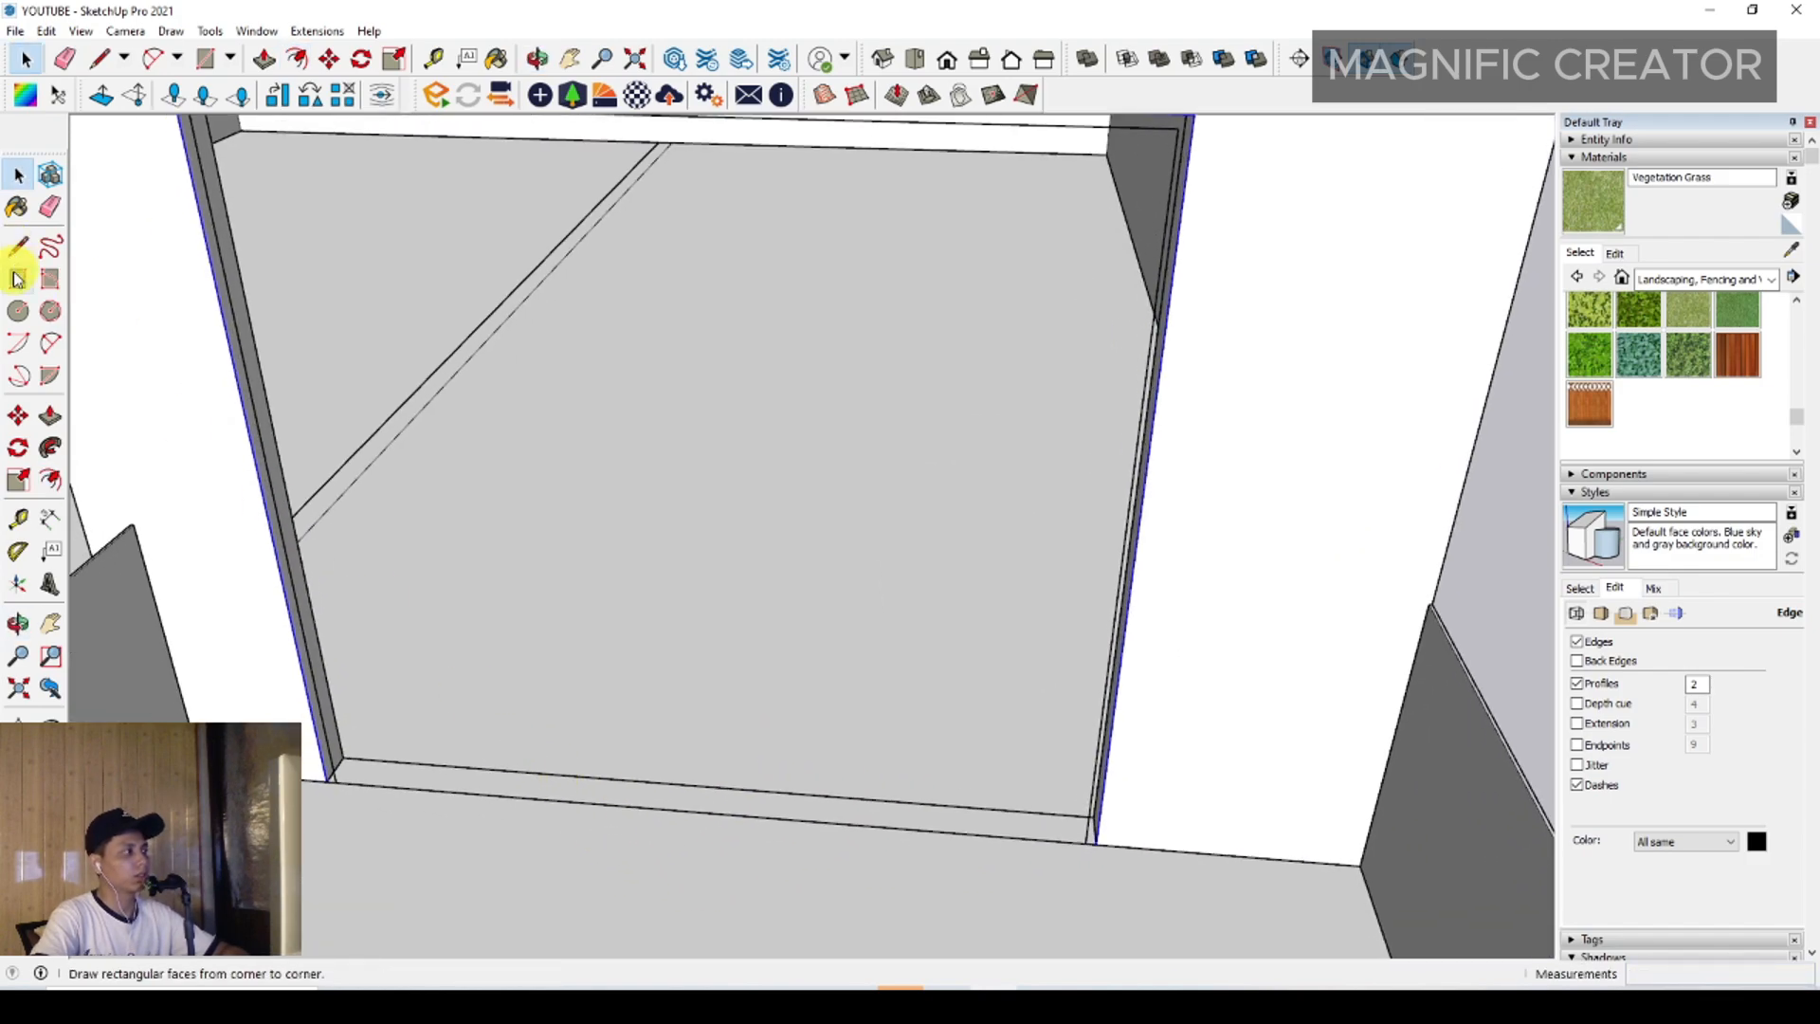
scroll(330, 770, "up", 2)
scroll(320, 783, "down", 3)
scroll(1214, 847, "up", 2)
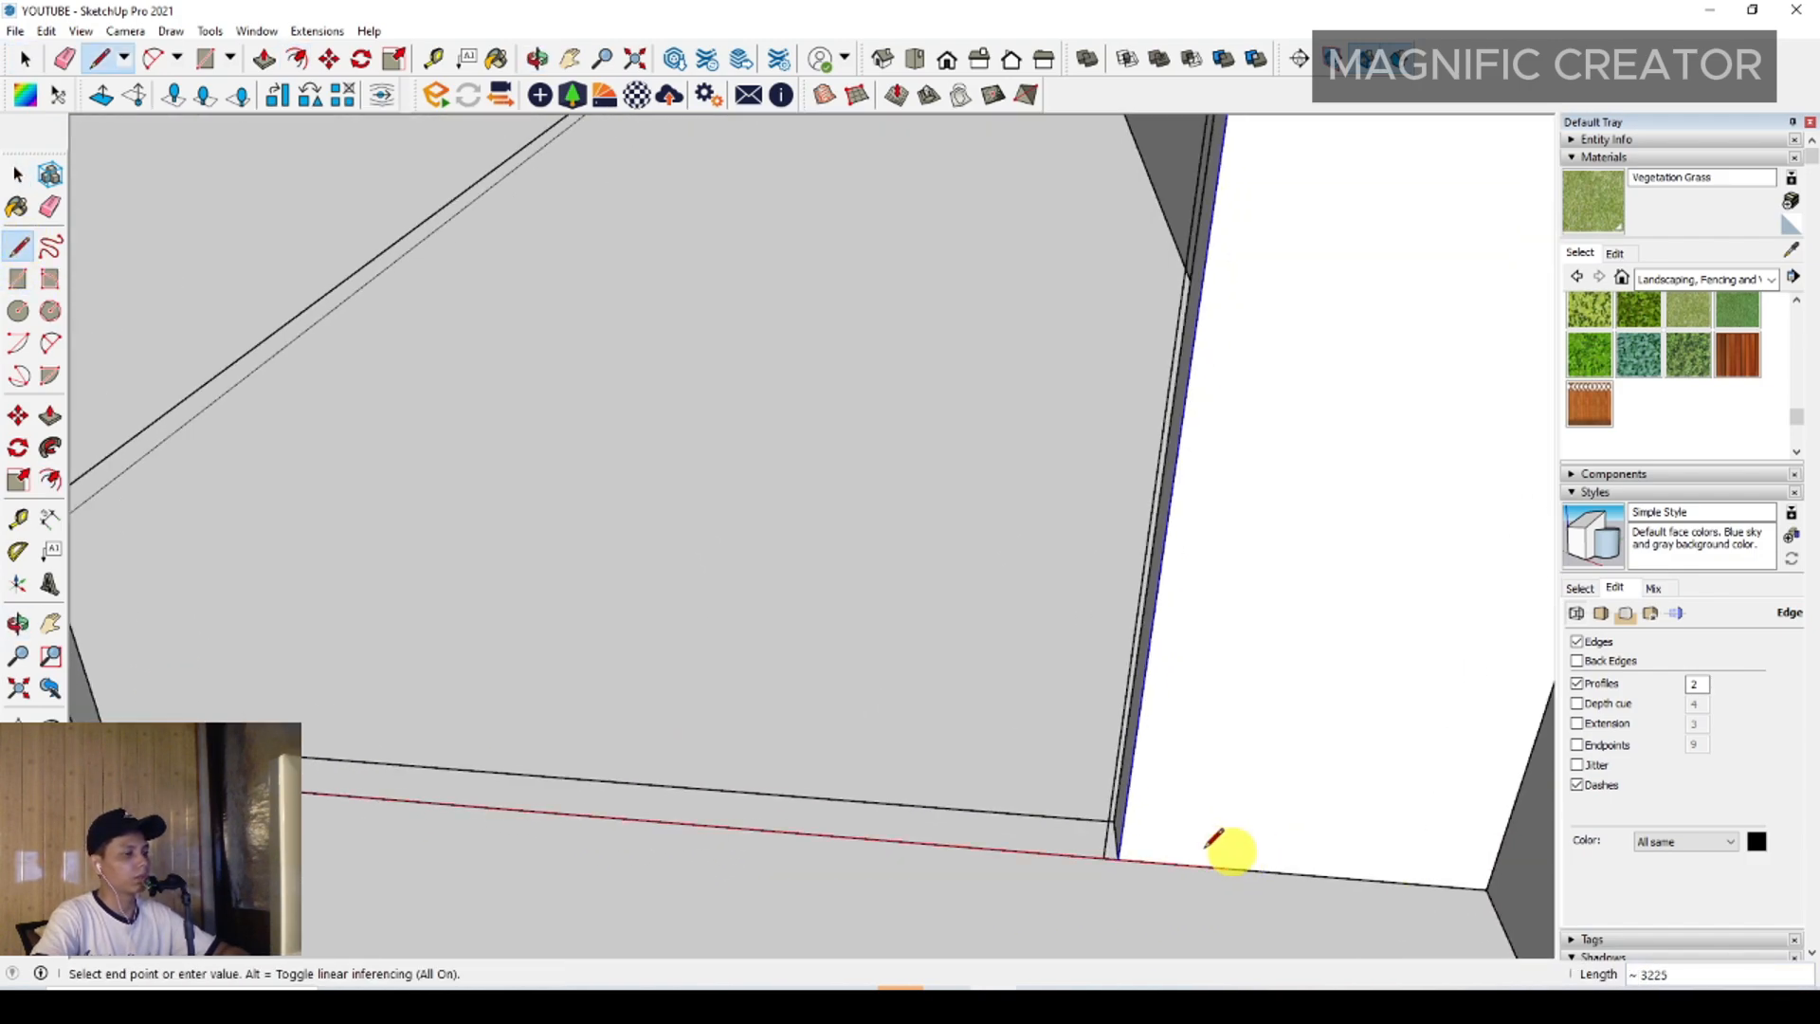
left_click(1119, 853)
key("space")
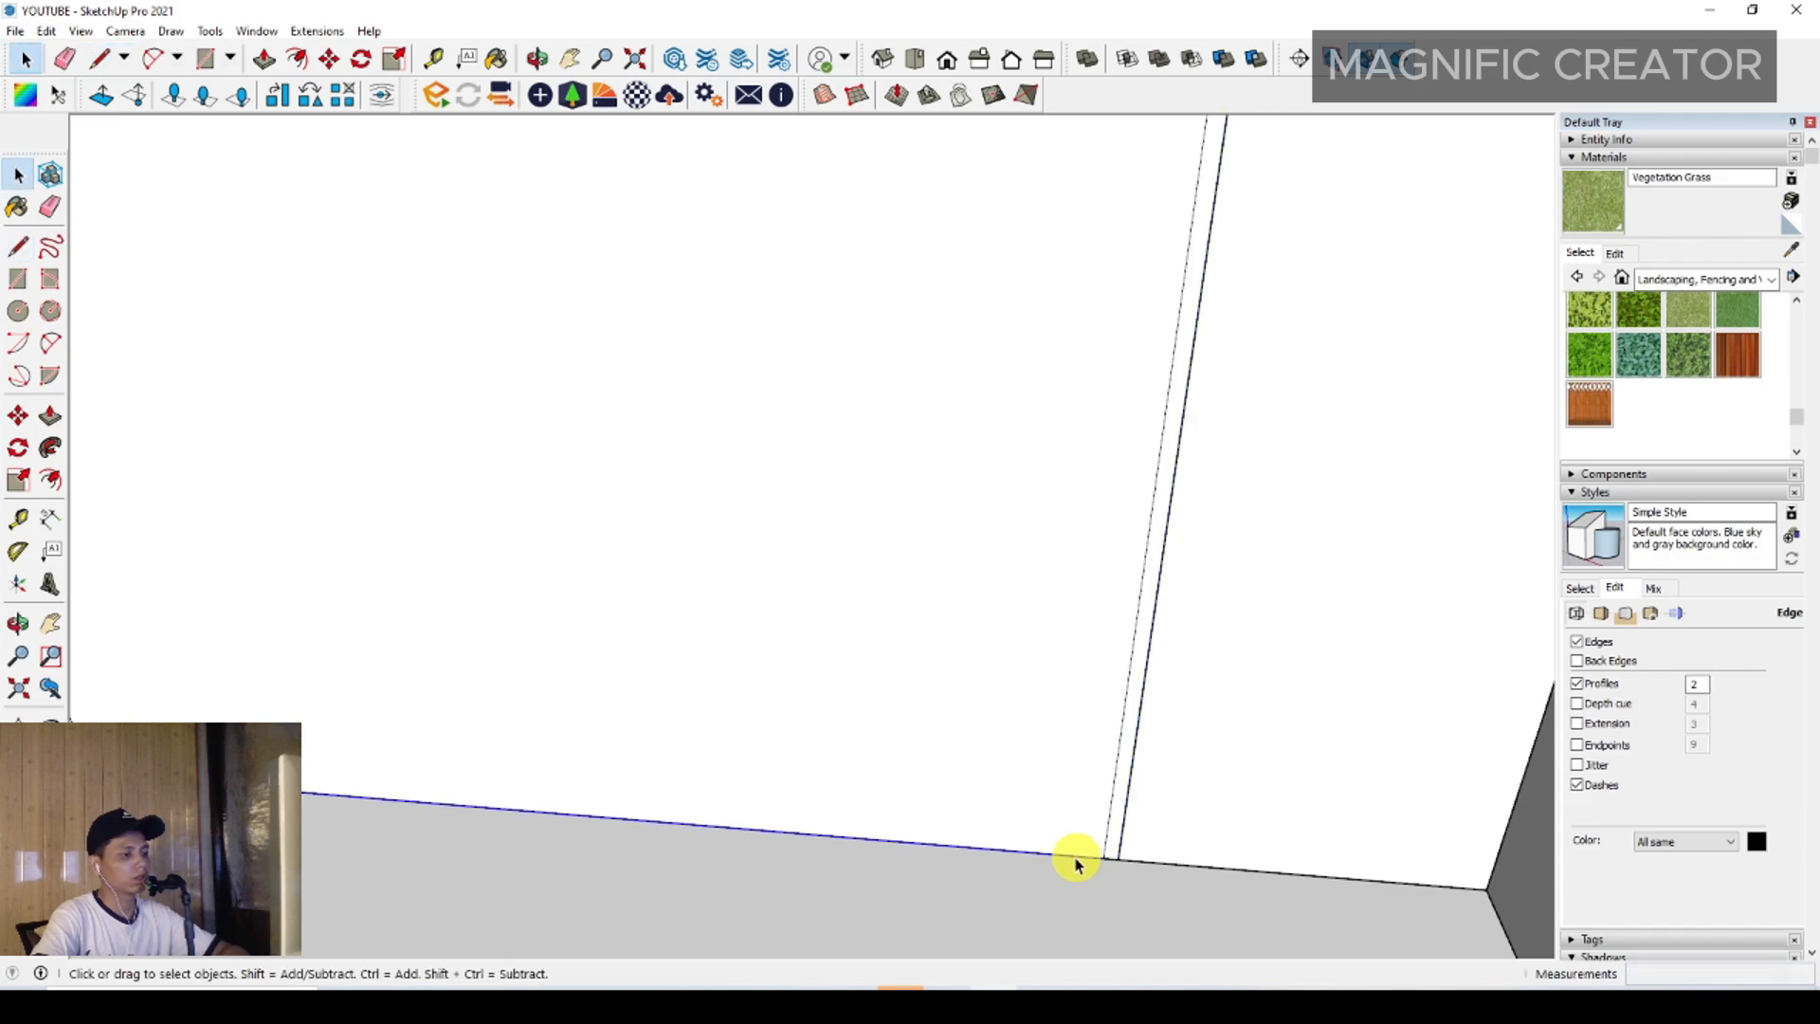
Push/Pull the door frame strip about 113 and make the resulting frame a group
left_click(1126, 733)
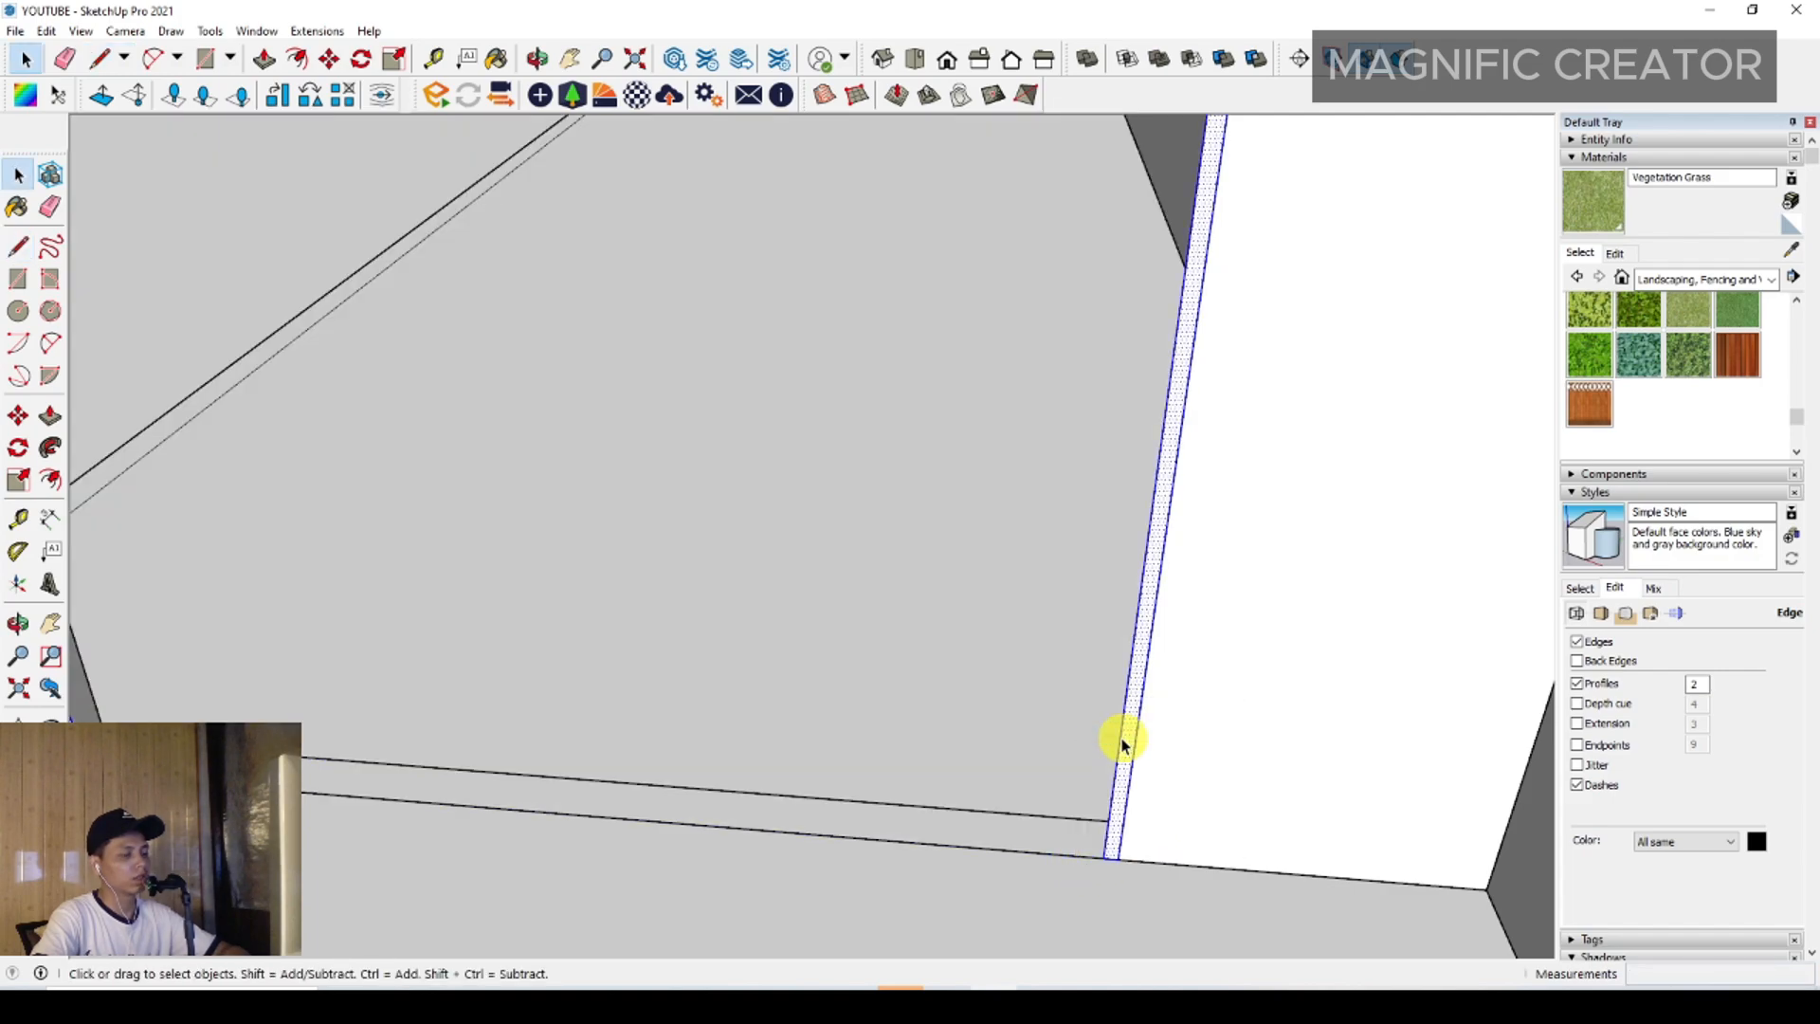
middle_click_drag(1122, 744, 1145, 828)
left_click_drag(1004, 726, 976, 703)
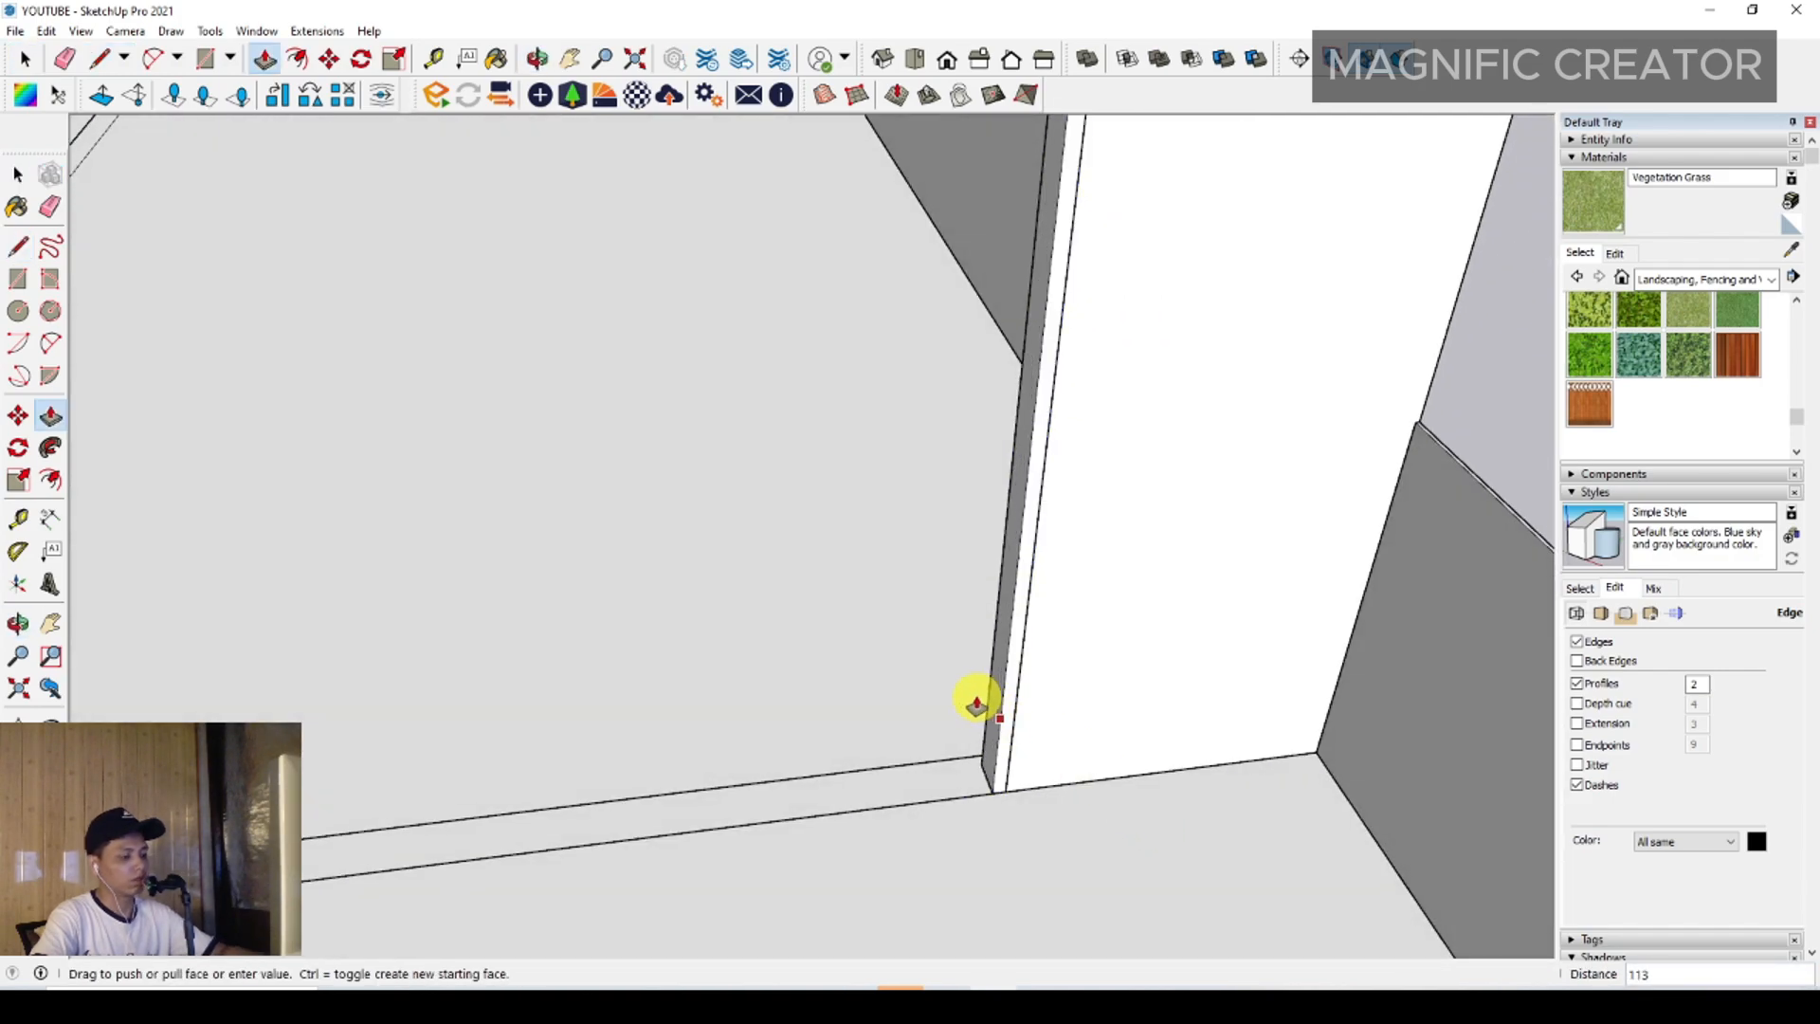
key("space")
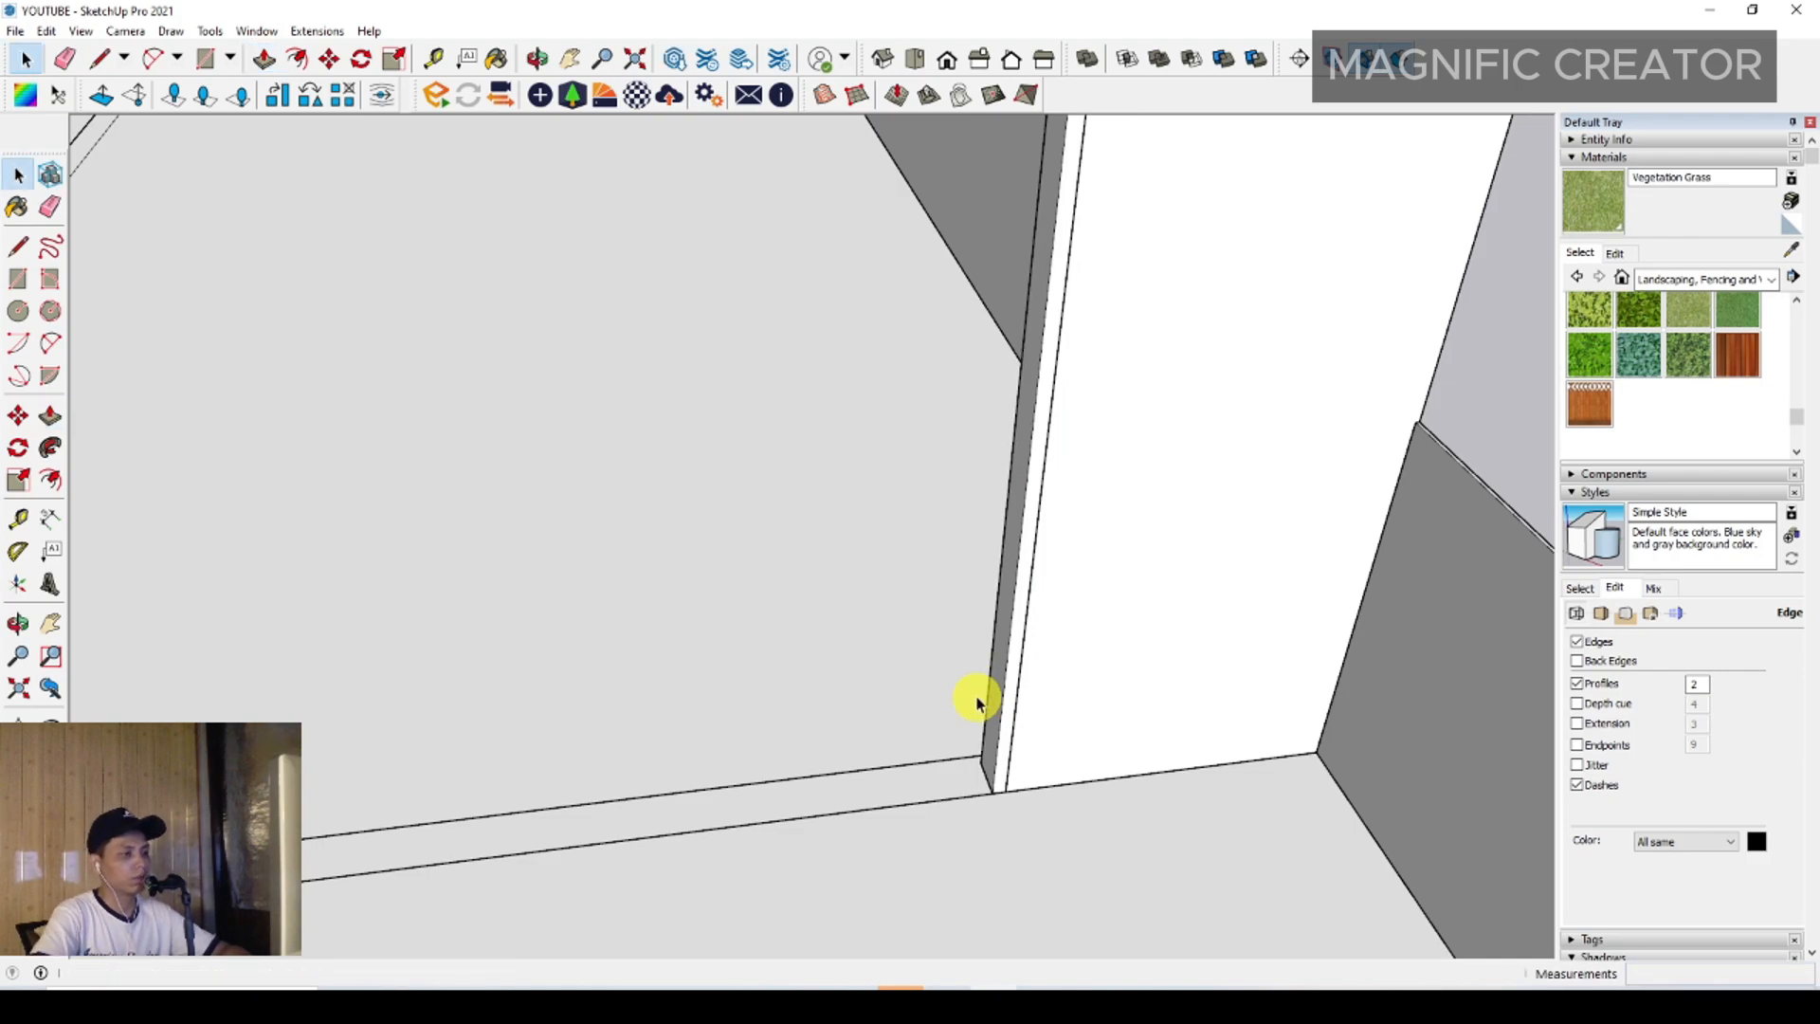
right_click(1006, 617)
left_click(1043, 774)
scroll(1036, 749, "down", 5)
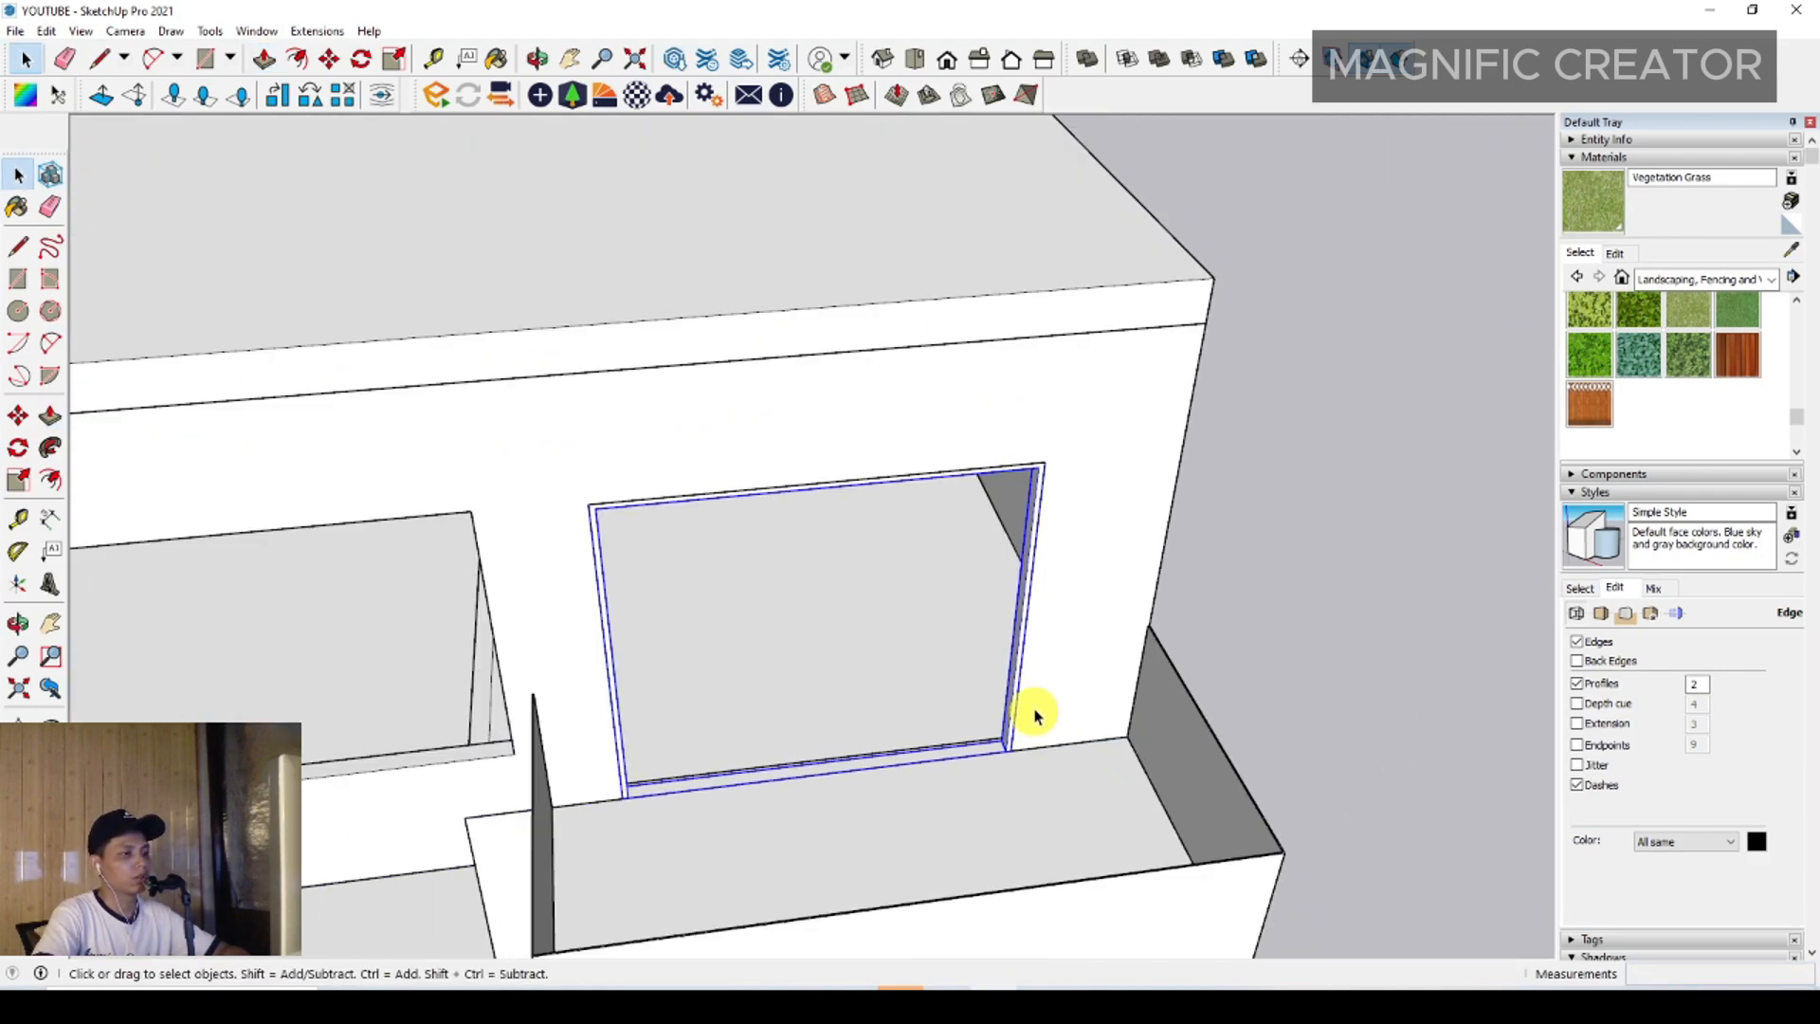
Paint the balcony door frame with Color M07 from the Colors library
middle_click_drag(1035, 711, 1000, 726, "shift")
left_click(1773, 280)
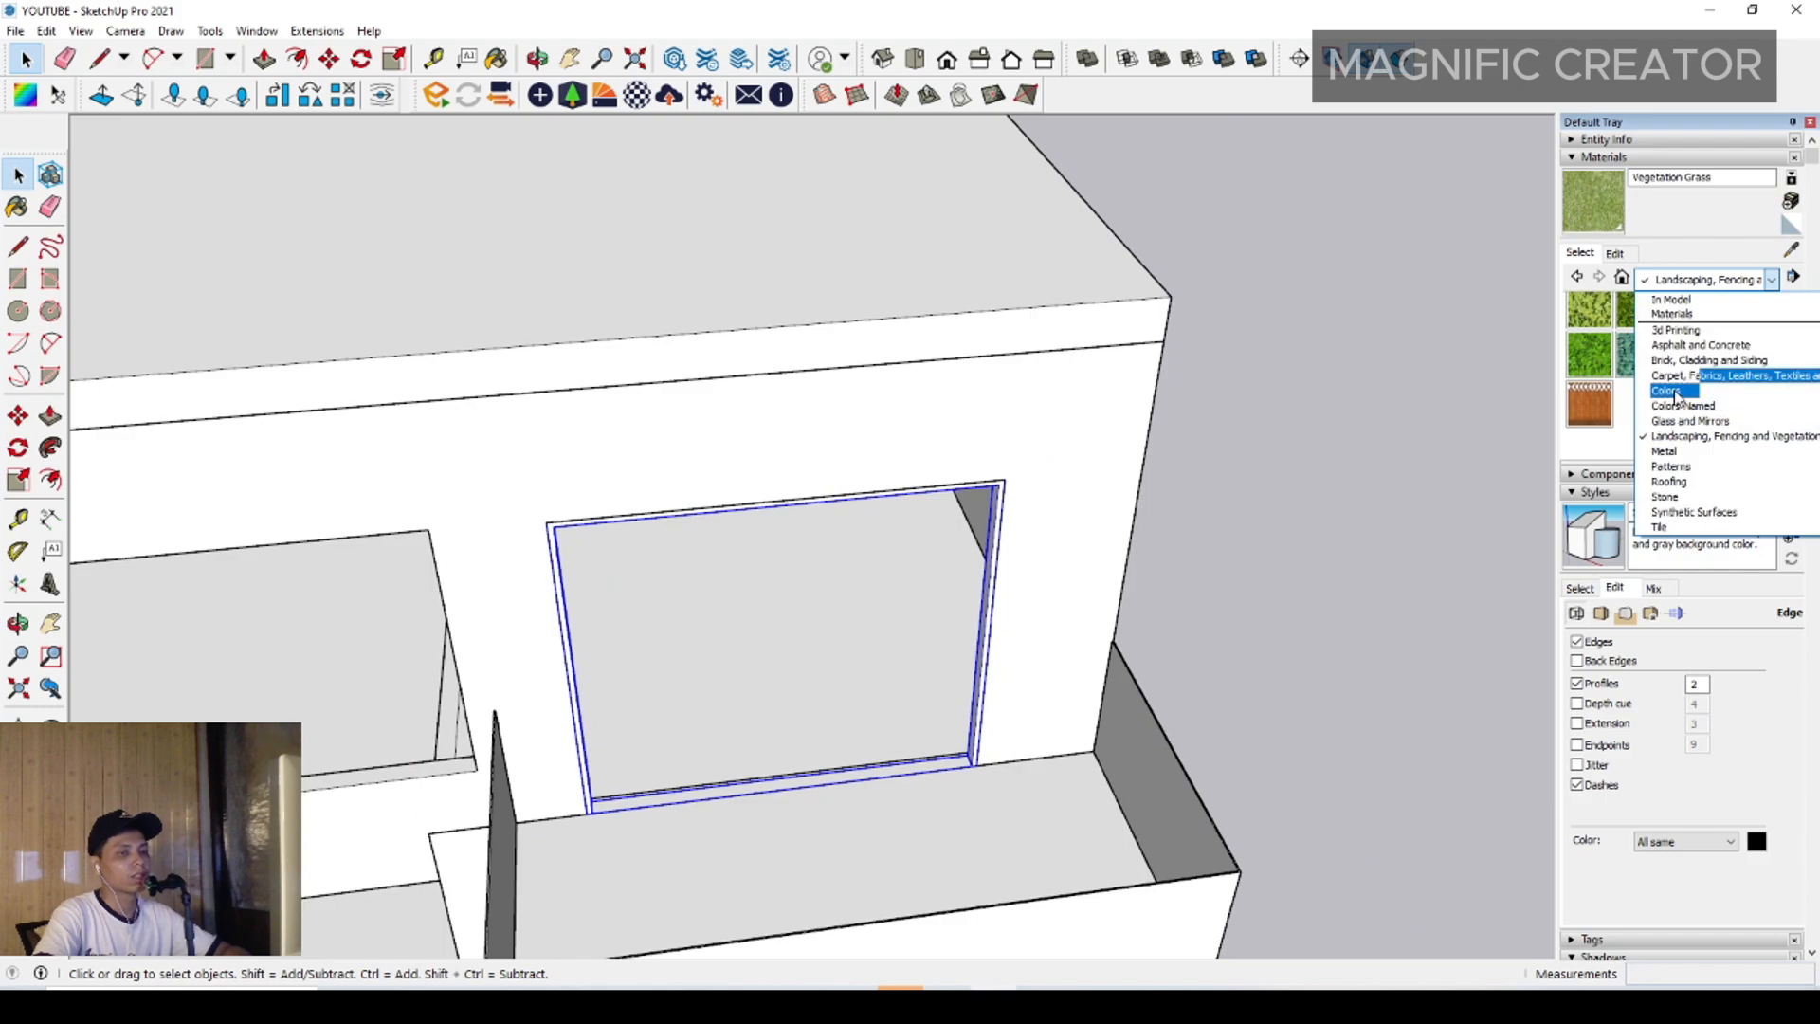
left_click(1668, 392)
scroll(1666, 392, "down", 6)
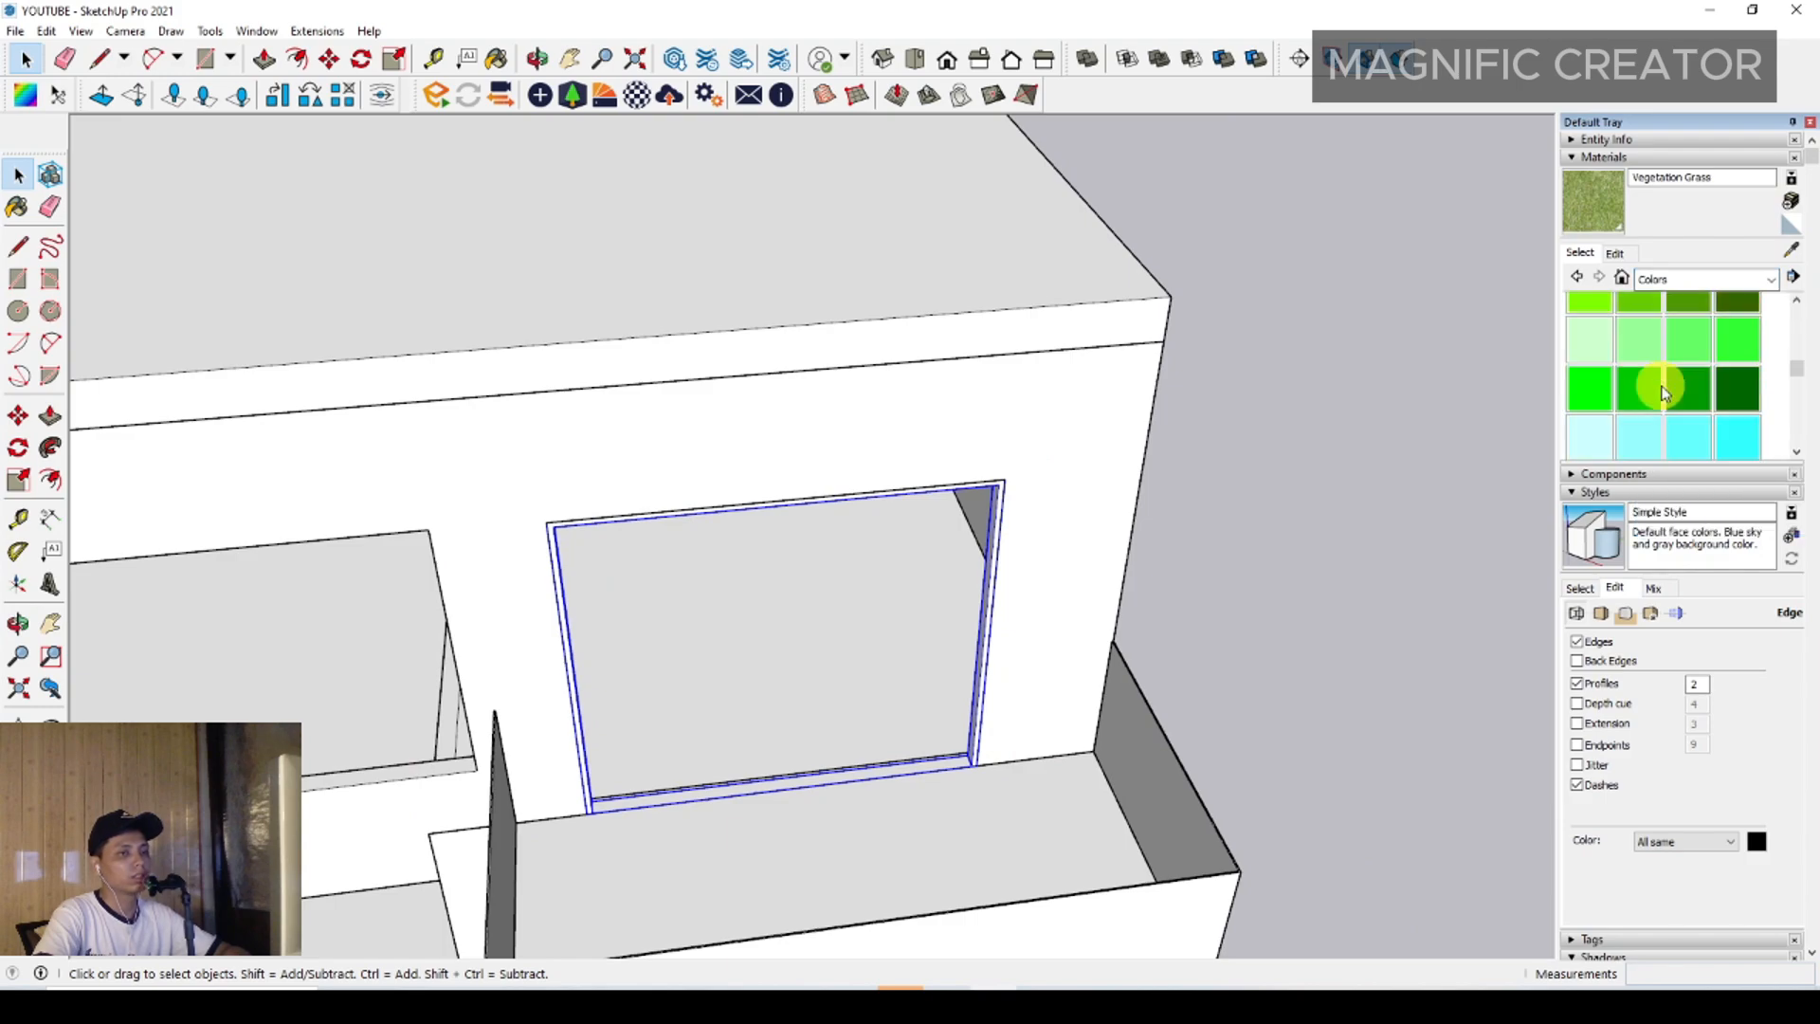
scroll(1667, 391, "down", 3)
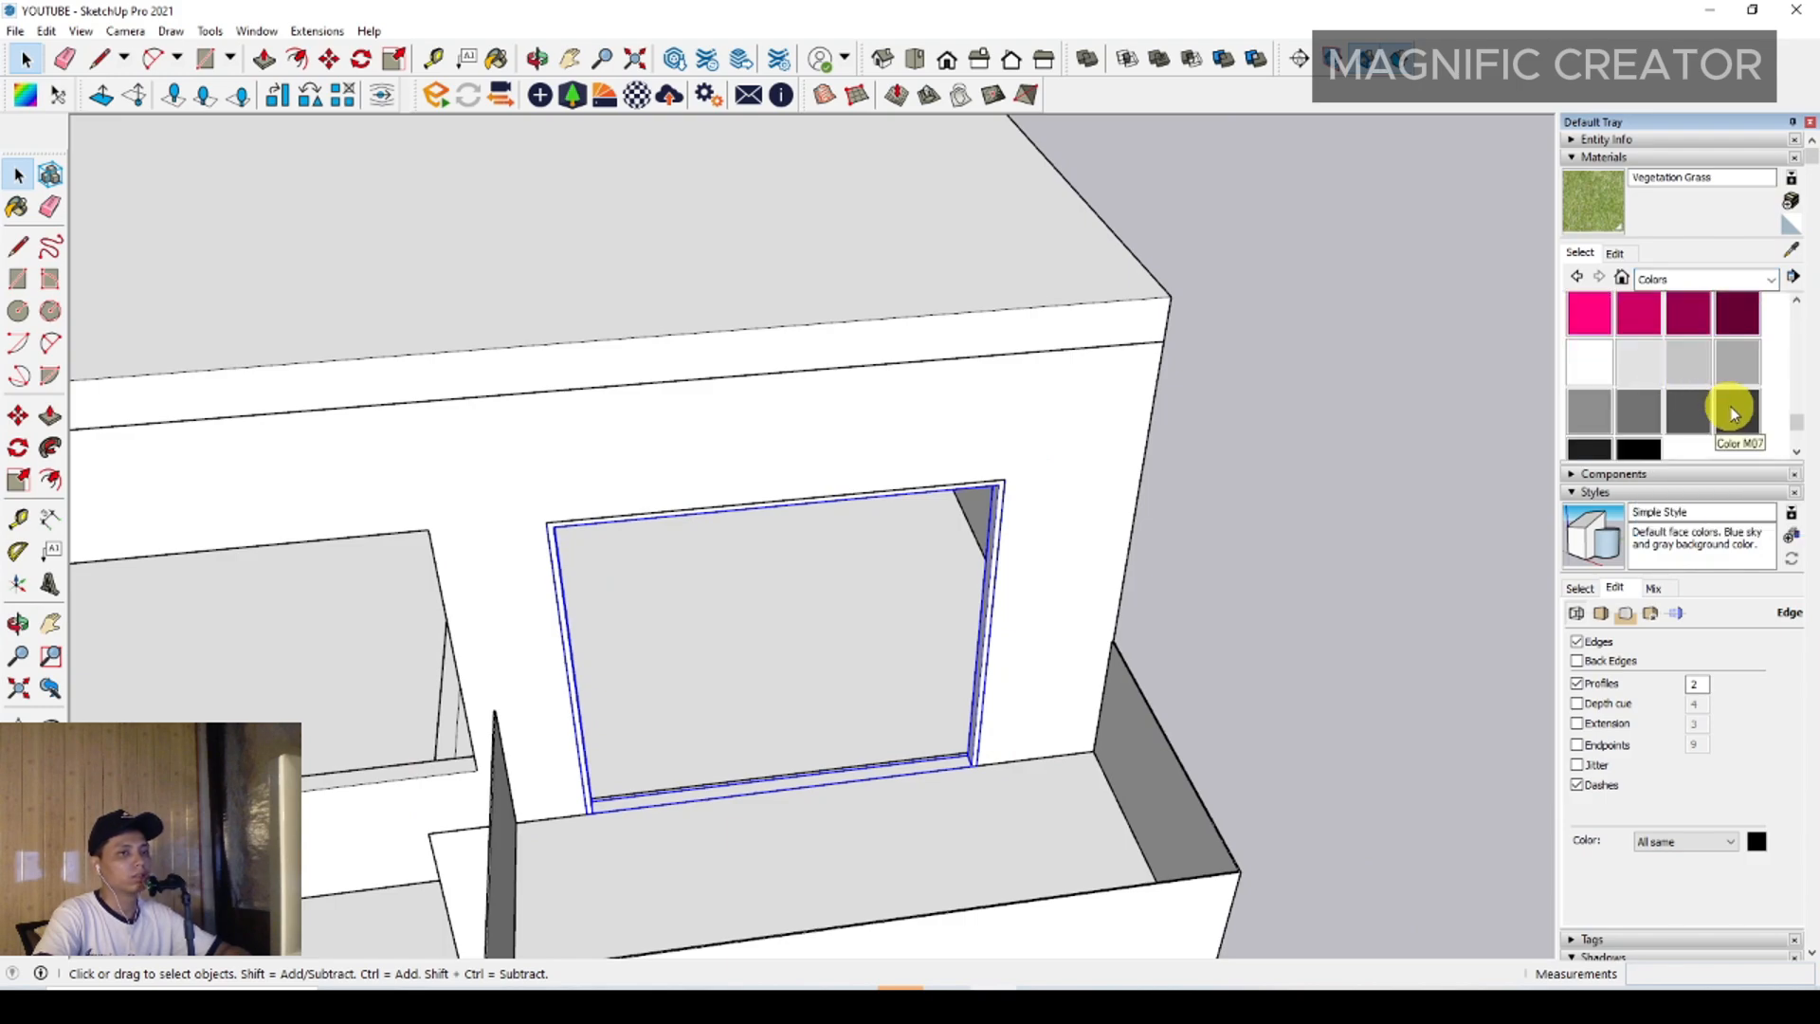
left_click(1732, 412)
scroll(984, 605, "up", 5)
left_click(986, 607)
key("space")
Draw a guide line across the balcony door opening, raised above the threshold, and divide it into three equal segments
scroll(995, 609, "down", 6)
mouse_move(1011, 622)
middle_mouse_down("shift")
mouse_move(1249, 541)
mouse_move(1069, 708)
mouse_move(975, 764)
mouse_move(1092, 759)
middle_mouse_up("shift")
scroll(1069, 707, "up", 5)
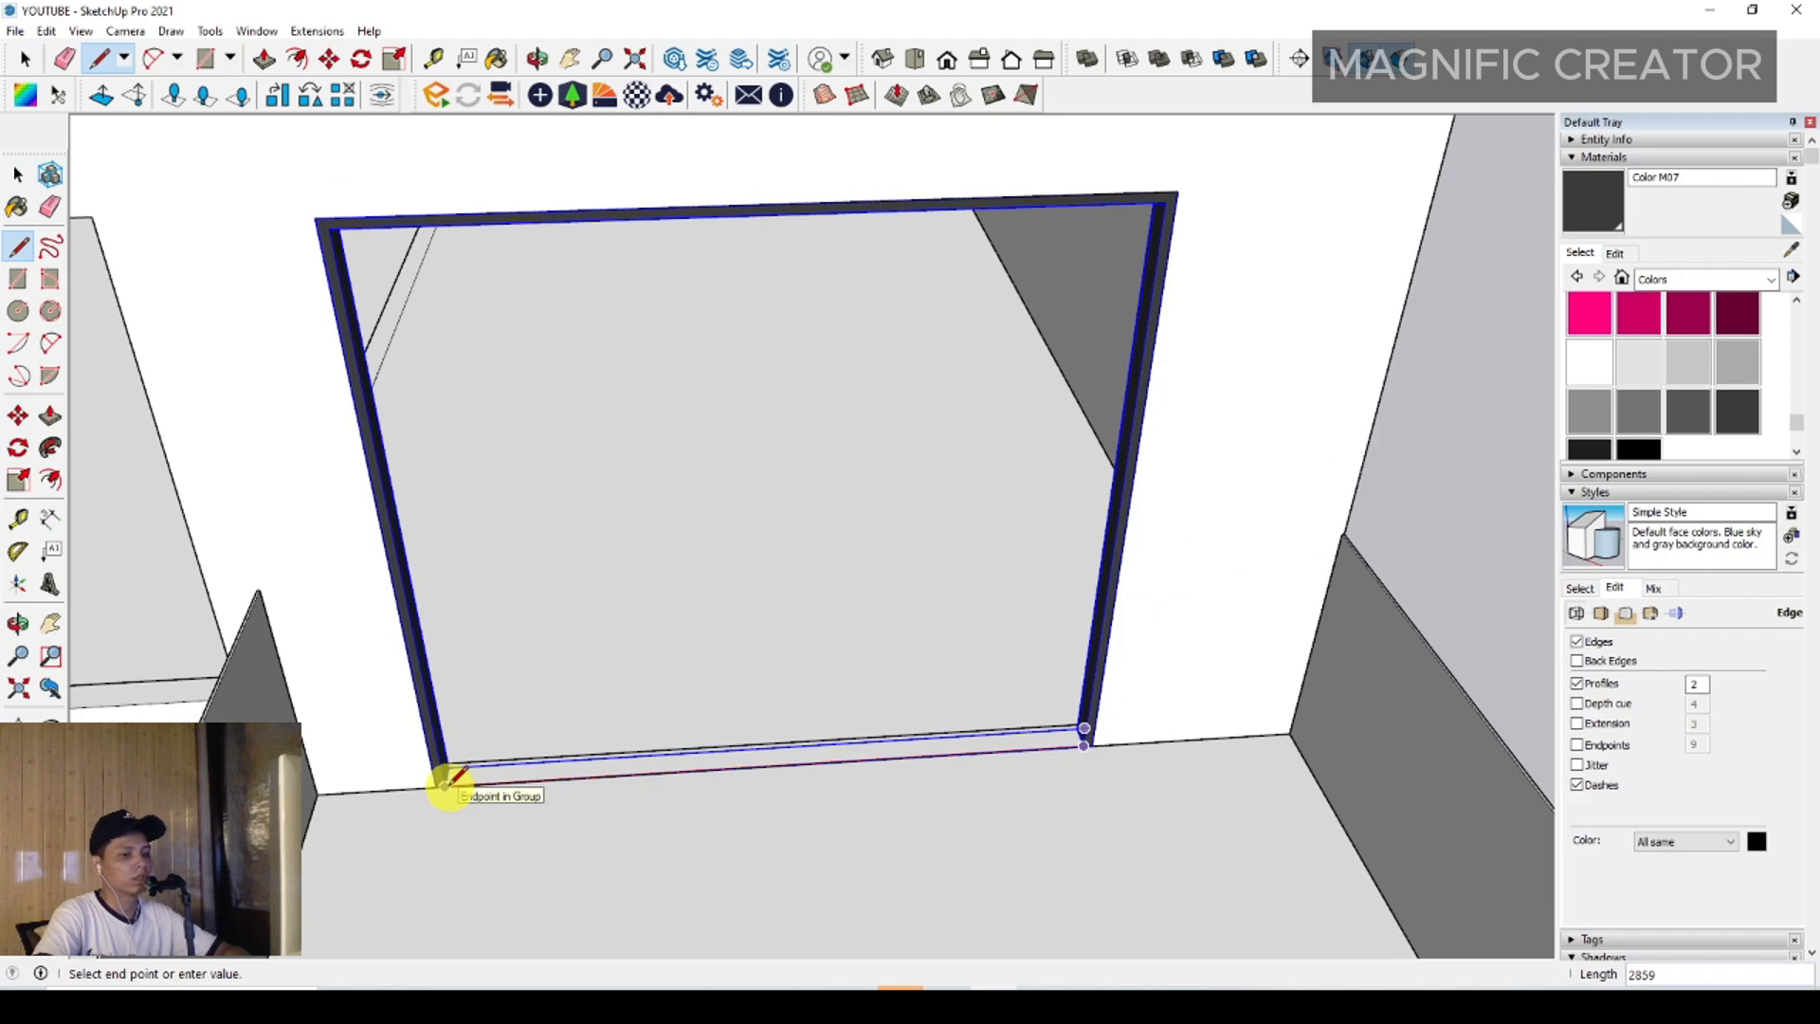
left_click(447, 783)
key("space")
middle_click_drag(679, 752, 596, 647)
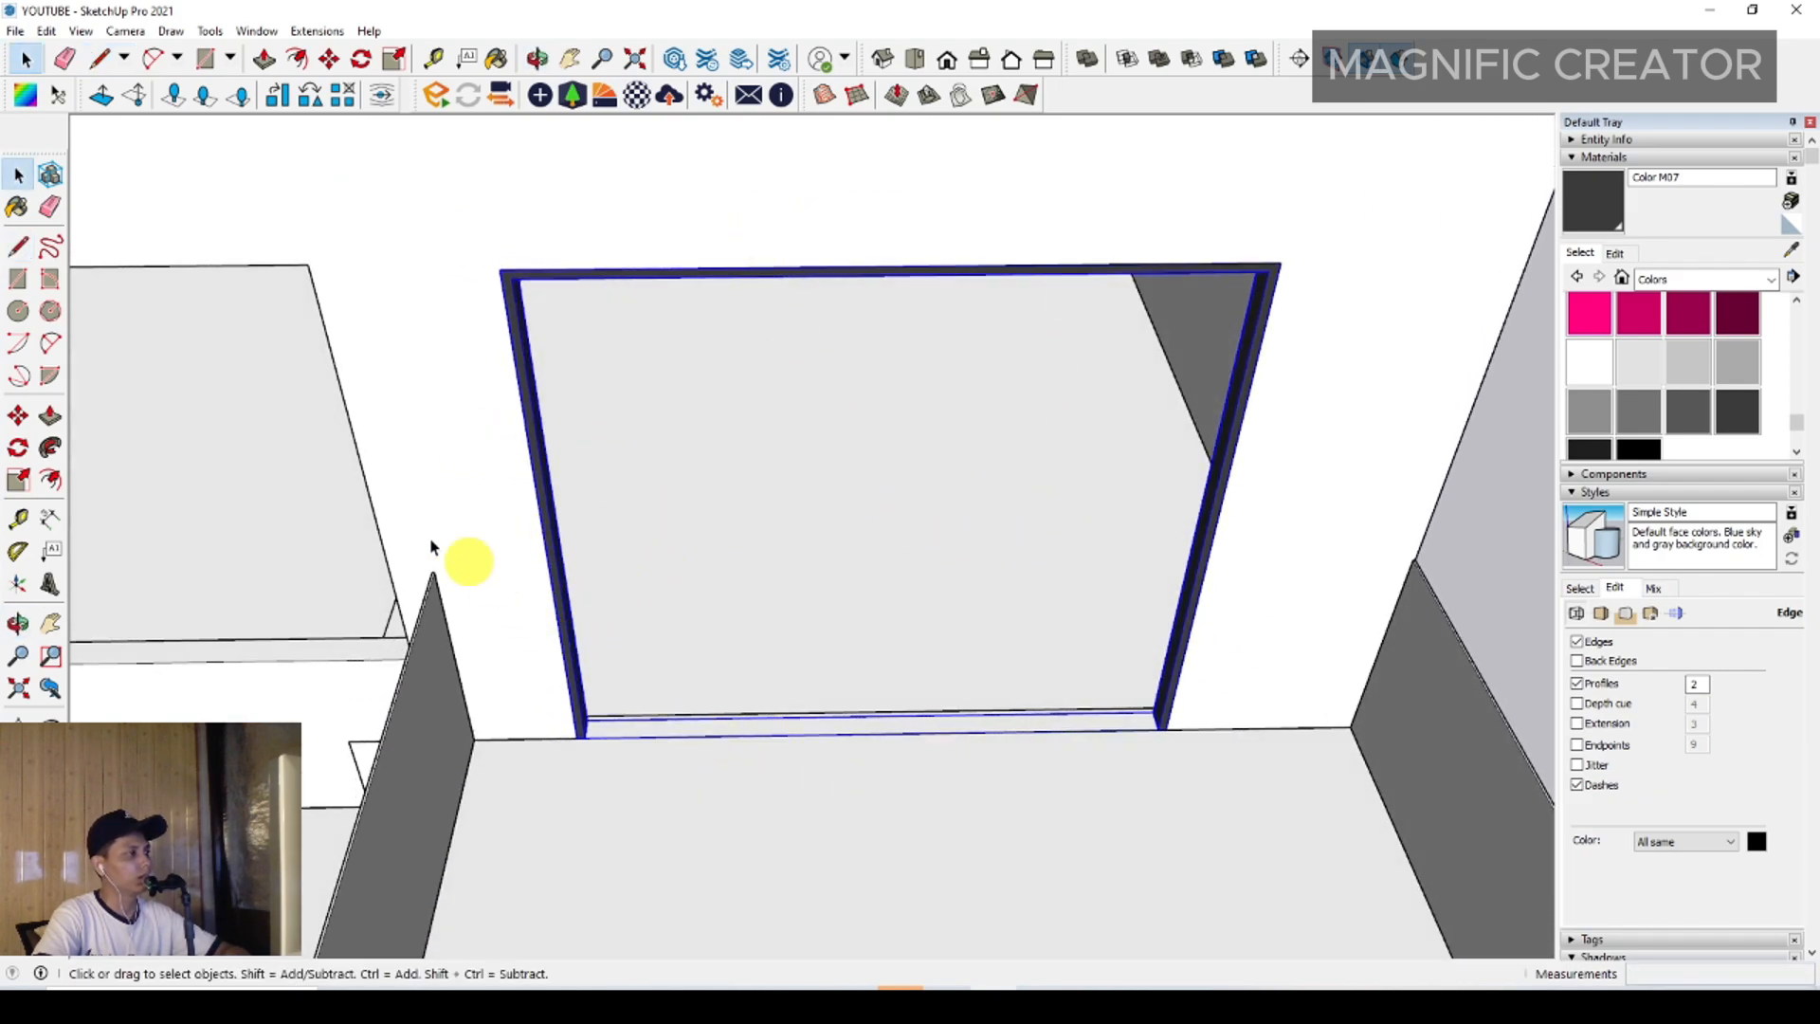
scroll(500, 585, "up", 1)
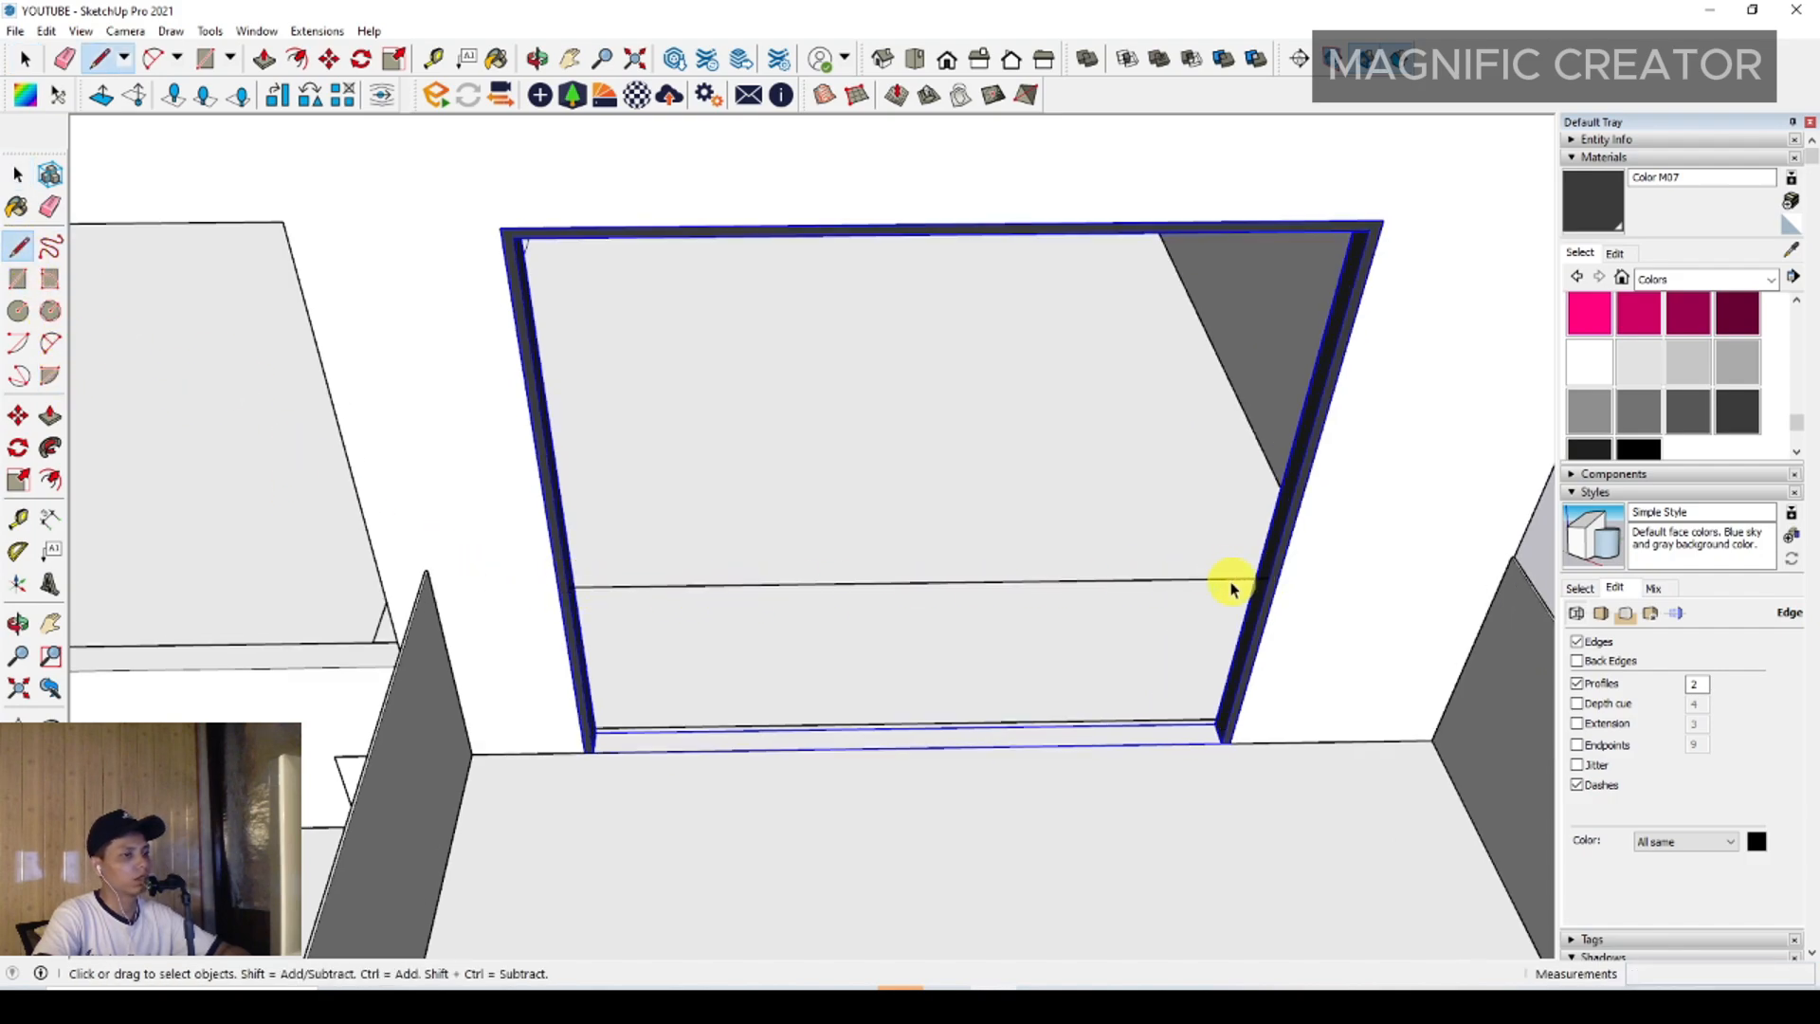
left_click(1261, 703)
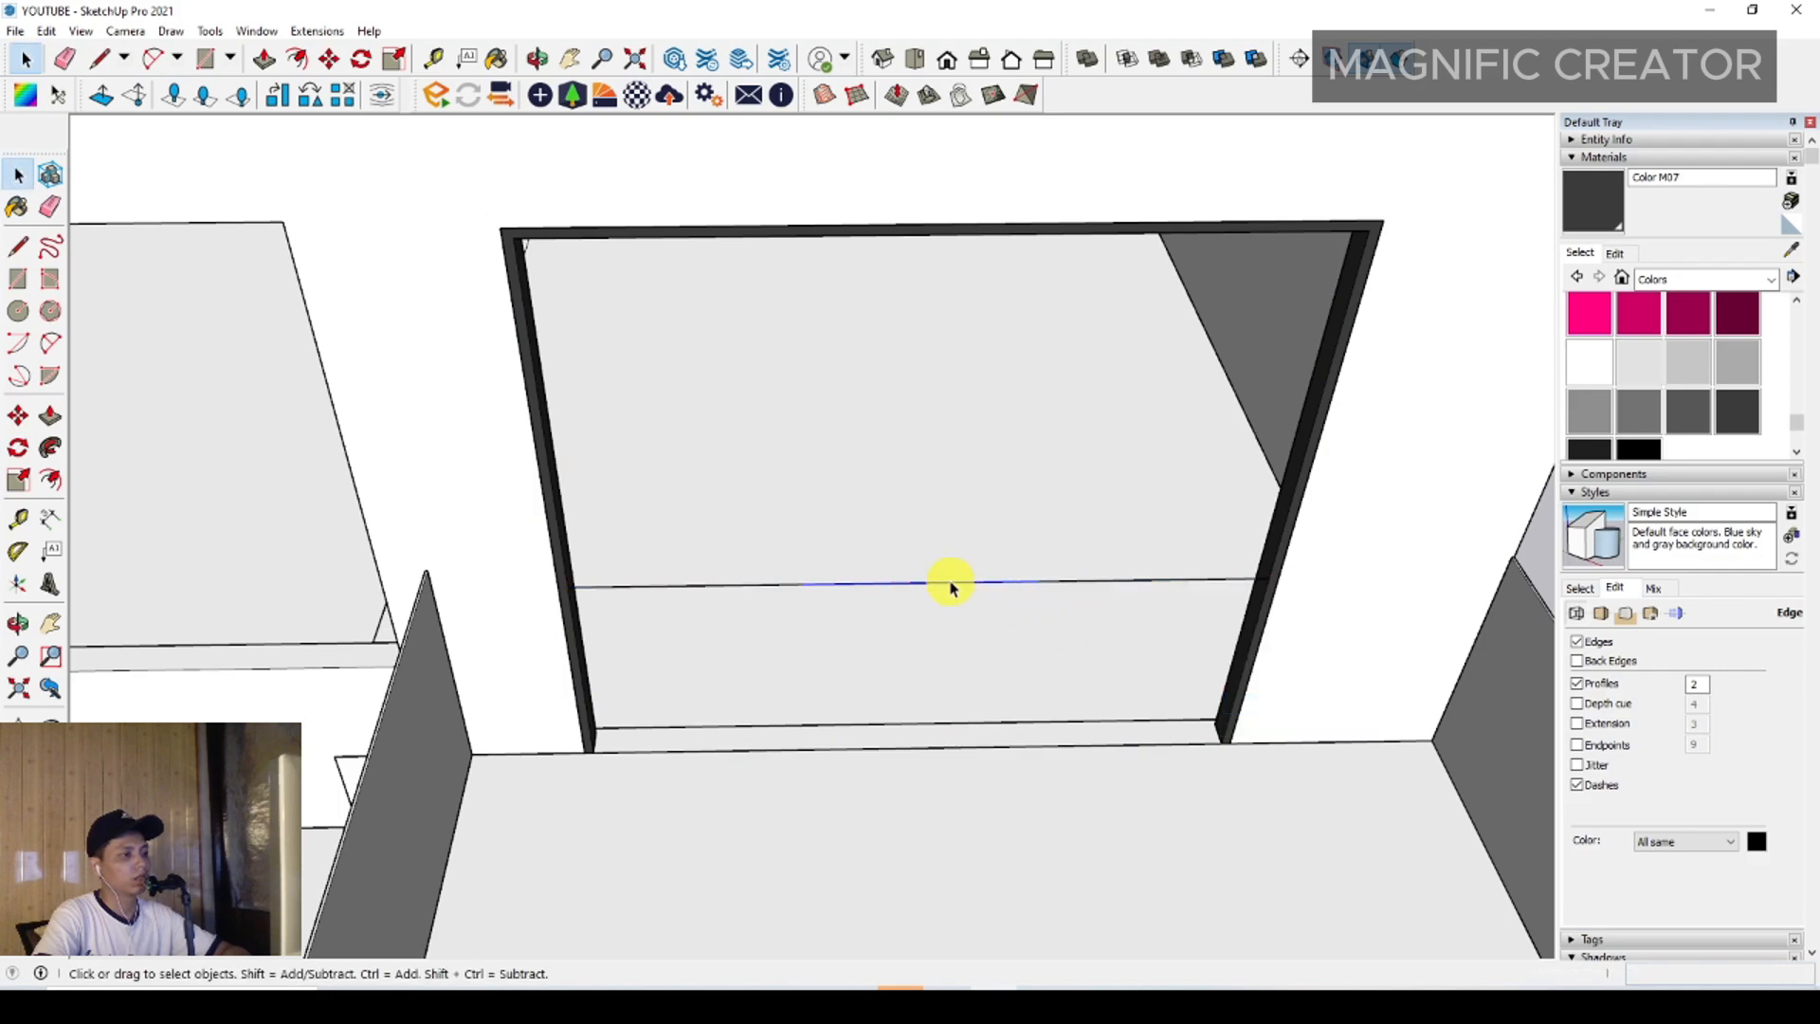
Draw a rectangle about 953 wide over the opening's right third, stretch it down to the threshold, and clear the leftover guide line
left_click(1036, 580)
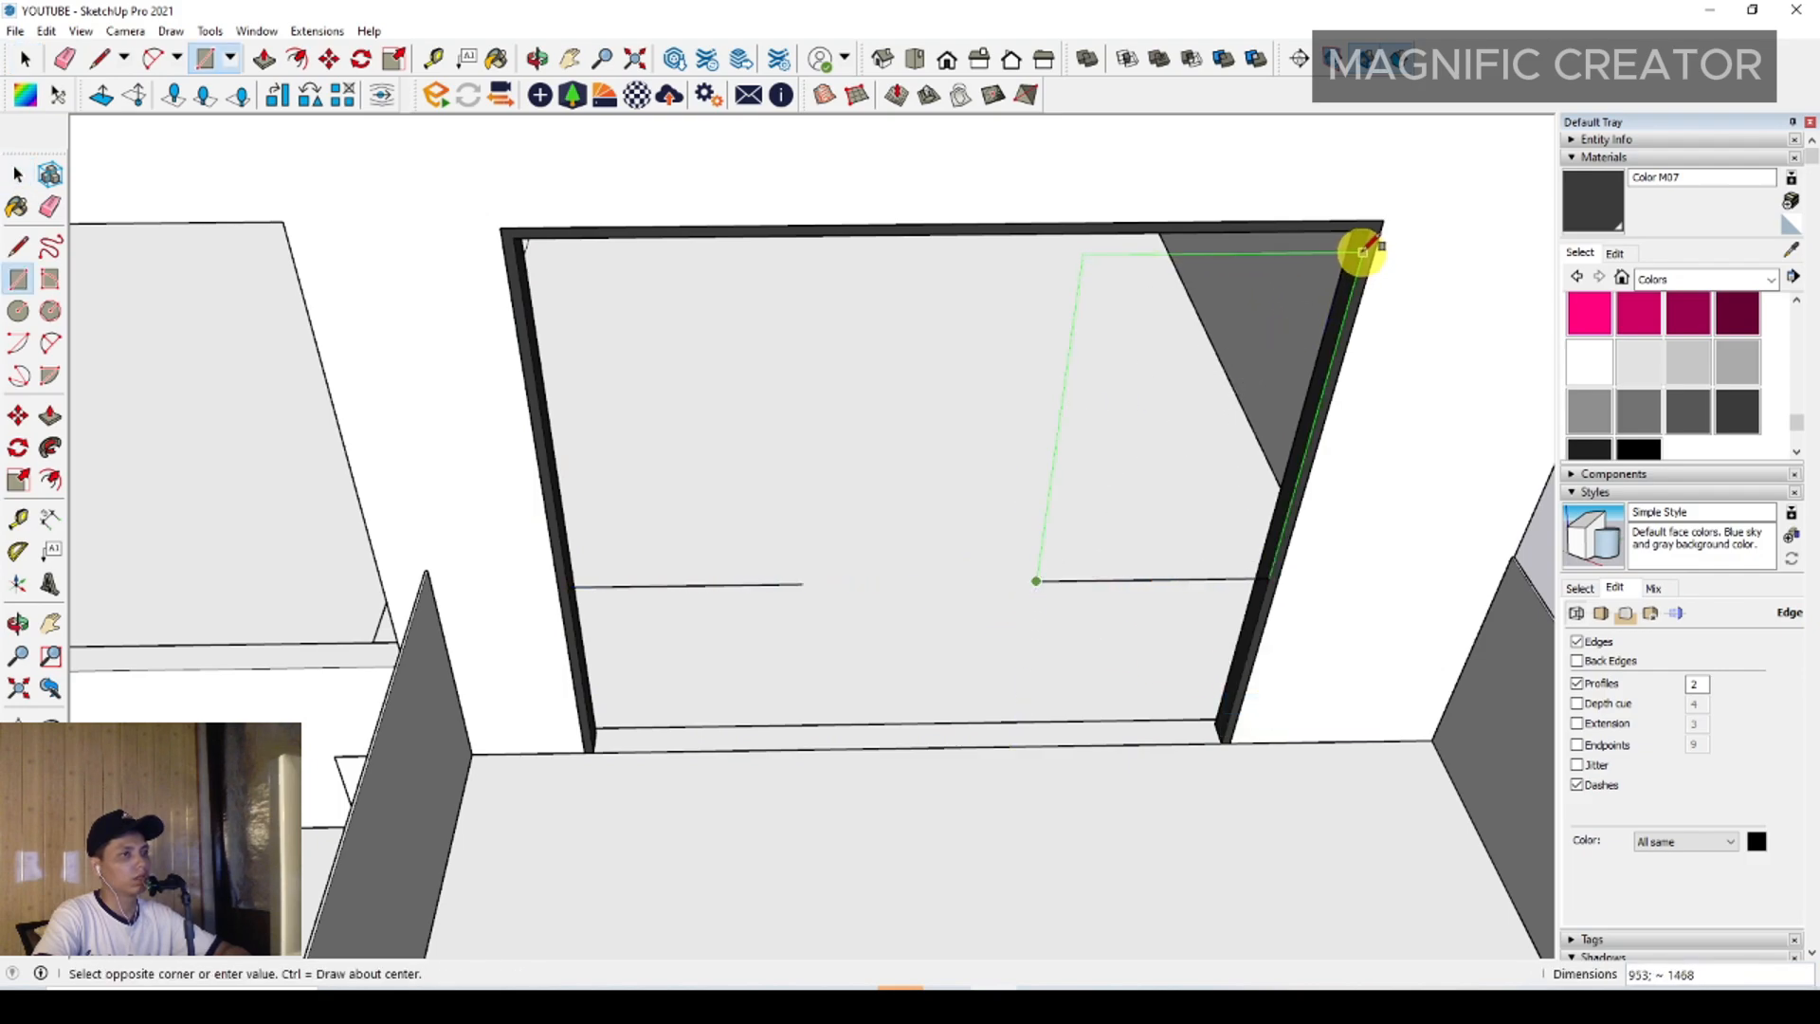
left_click(1371, 235)
key("space")
key("s")
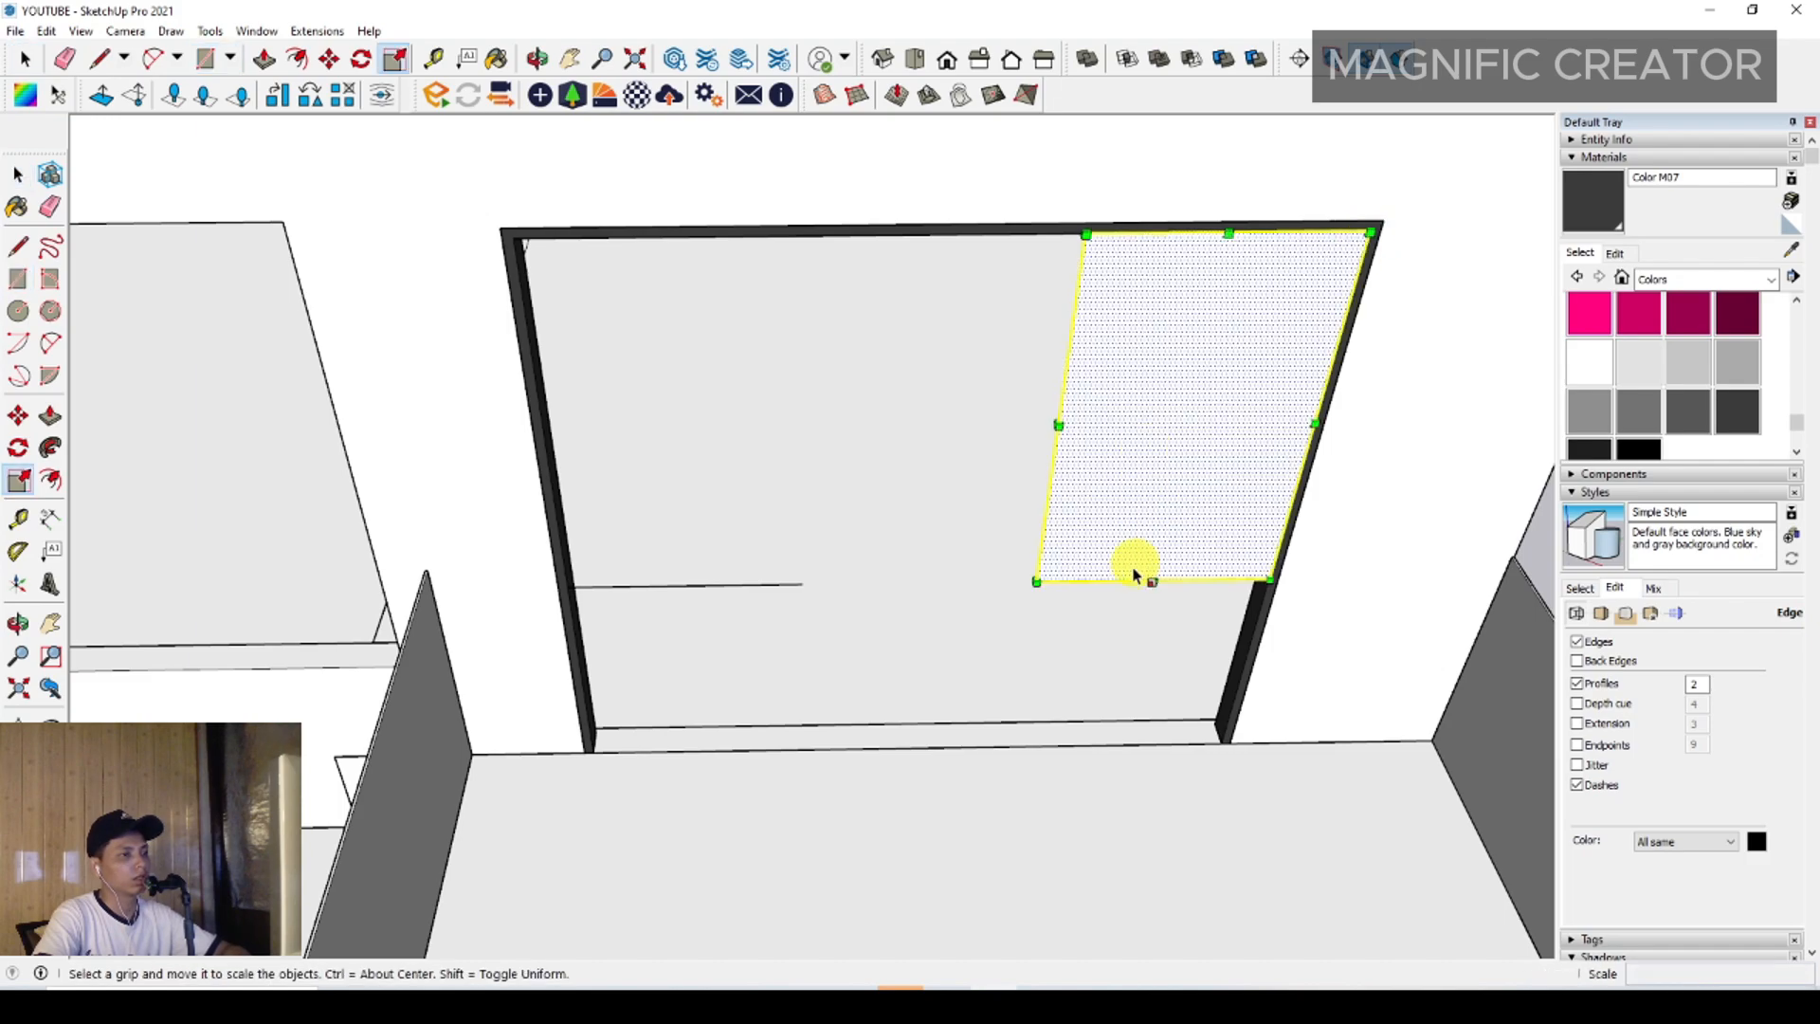
left_click_drag(1150, 582, 1053, 787)
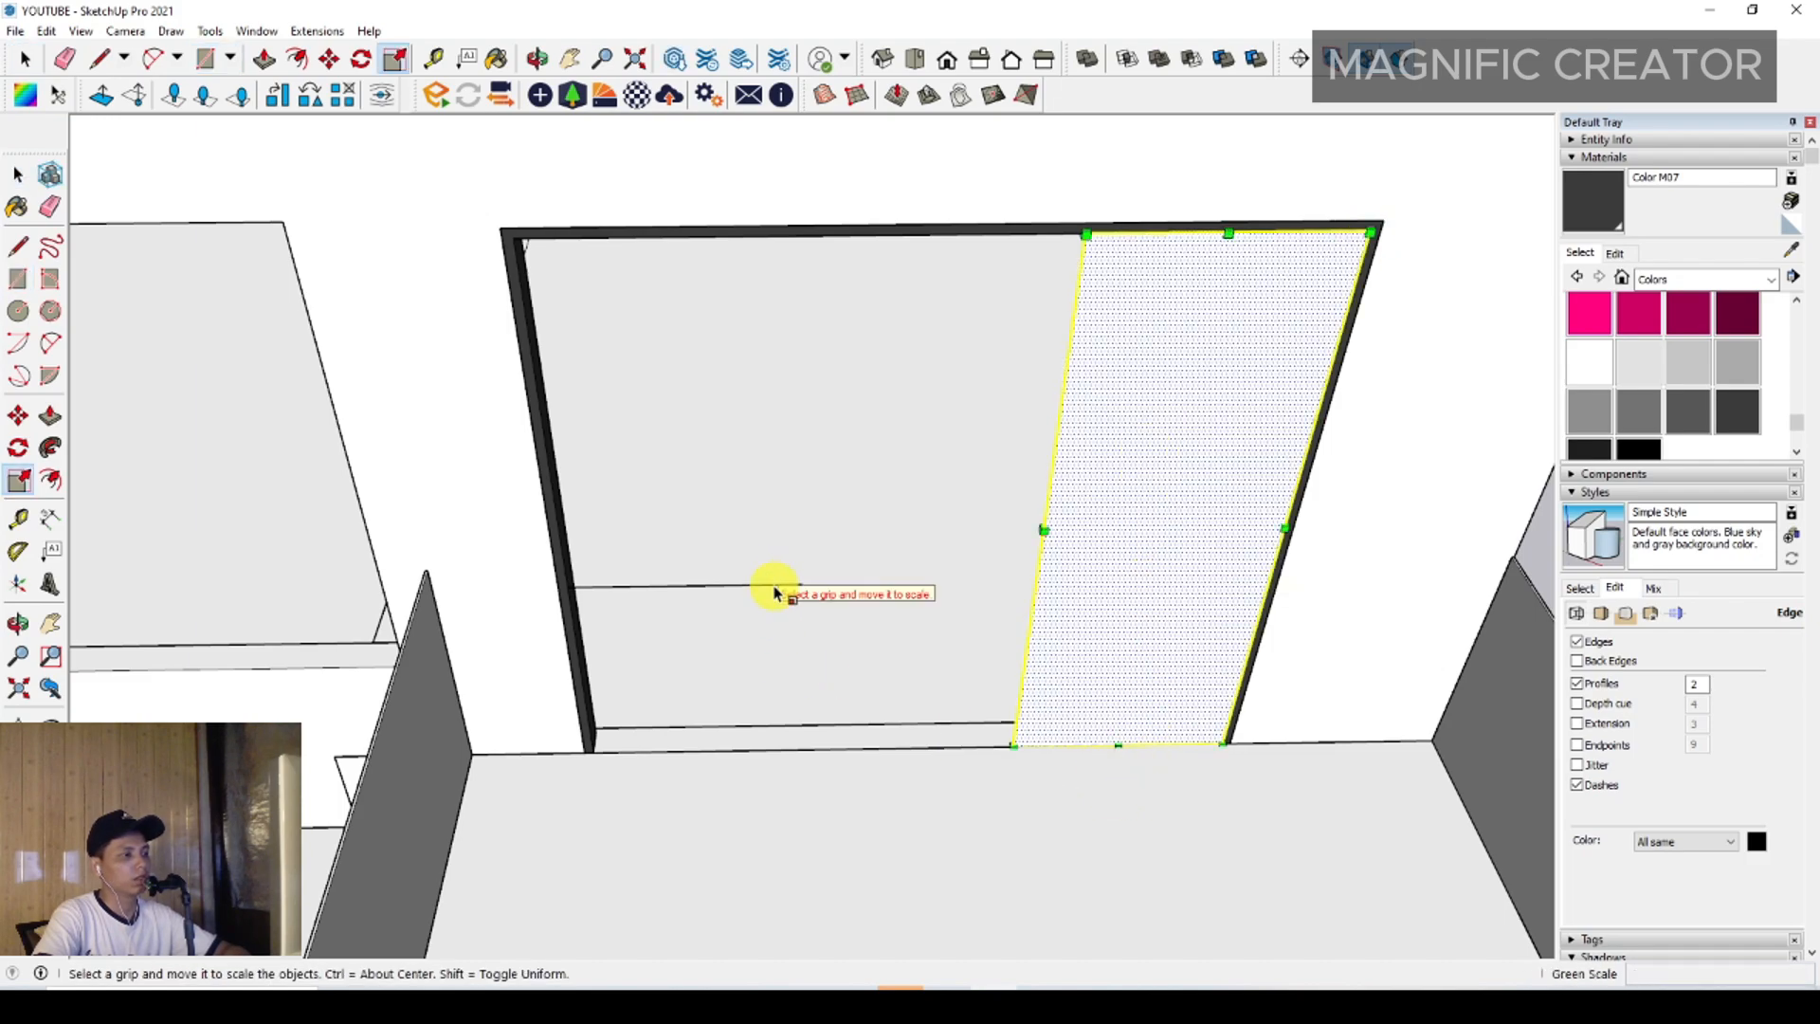
key("space")
scroll(773, 593, "up", 5)
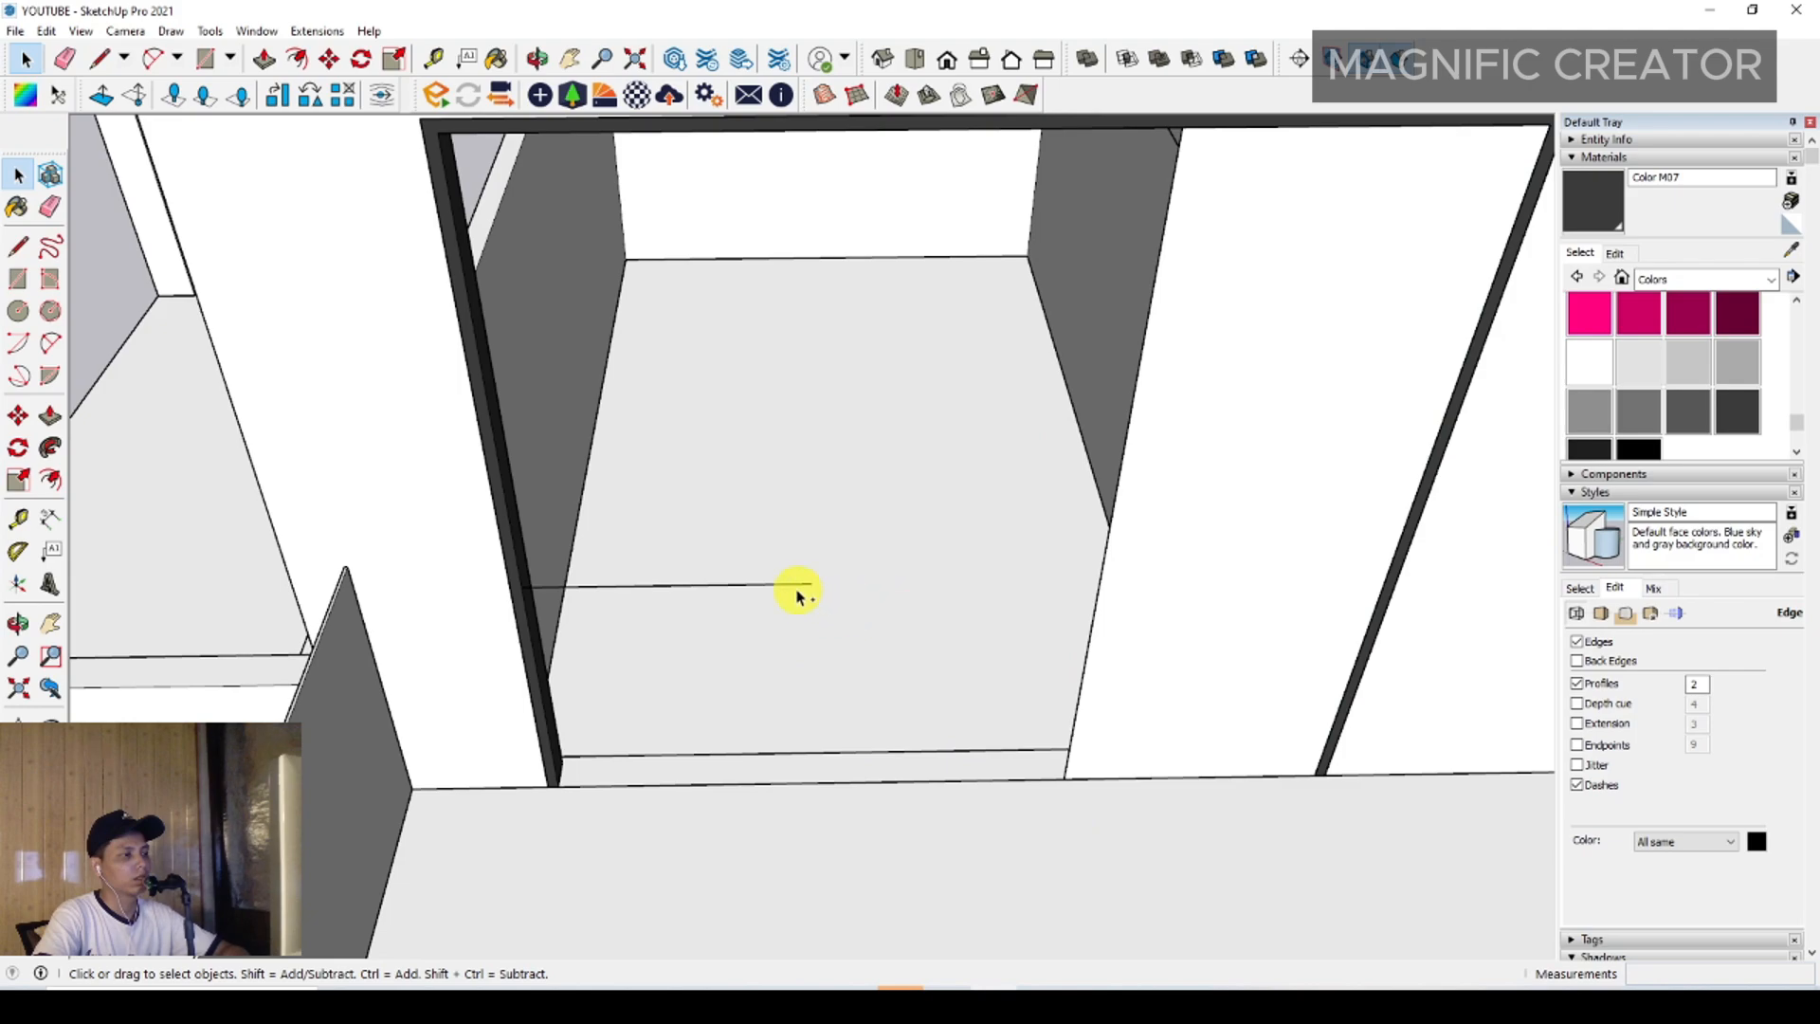
key("ctrl+z")
Offset the door panel's outline inward by about 74 and erase the inner face, keeping the border strip
middle_click_drag(770, 590, 987, 565)
left_click(1117, 528)
key("f")
scroll(990, 545, "up", 1)
left_click(995, 541)
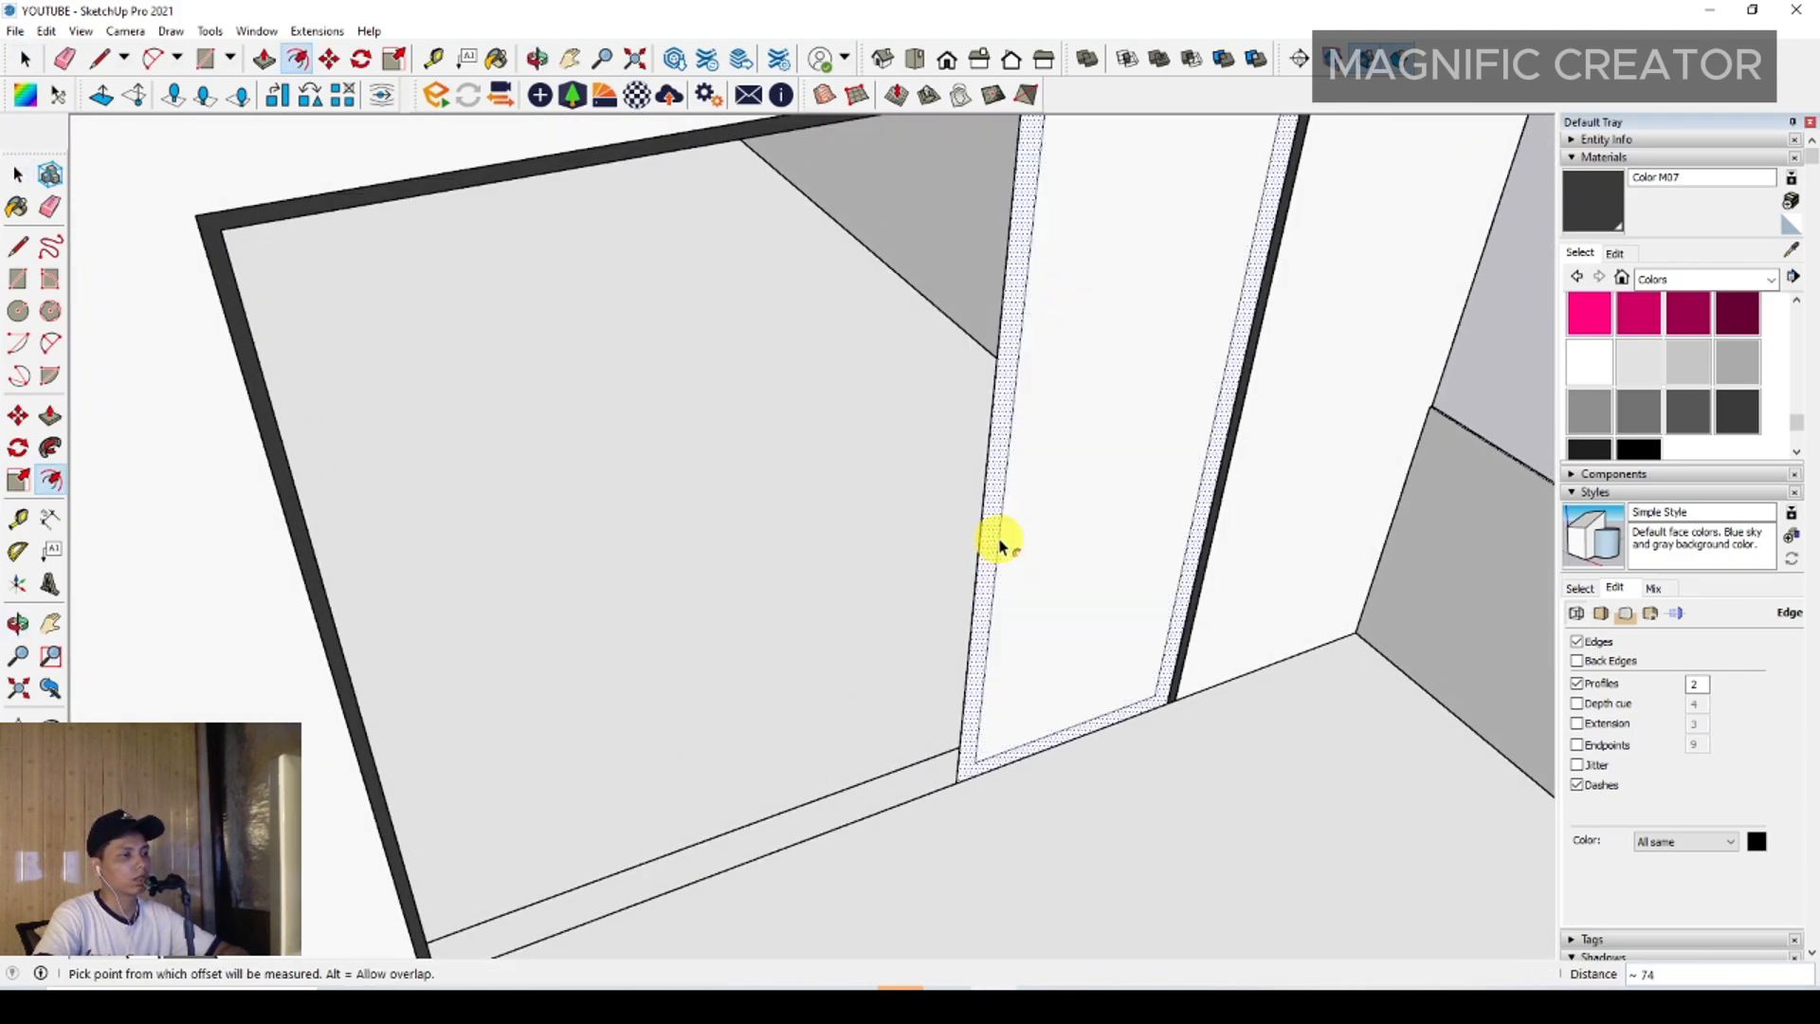
key("space")
right_click(1095, 488)
left_click(1142, 514)
Push/Pull the door panel's border strip 30 to give the sash frame thickness
scroll(976, 629, "up", 2)
left_click(976, 629)
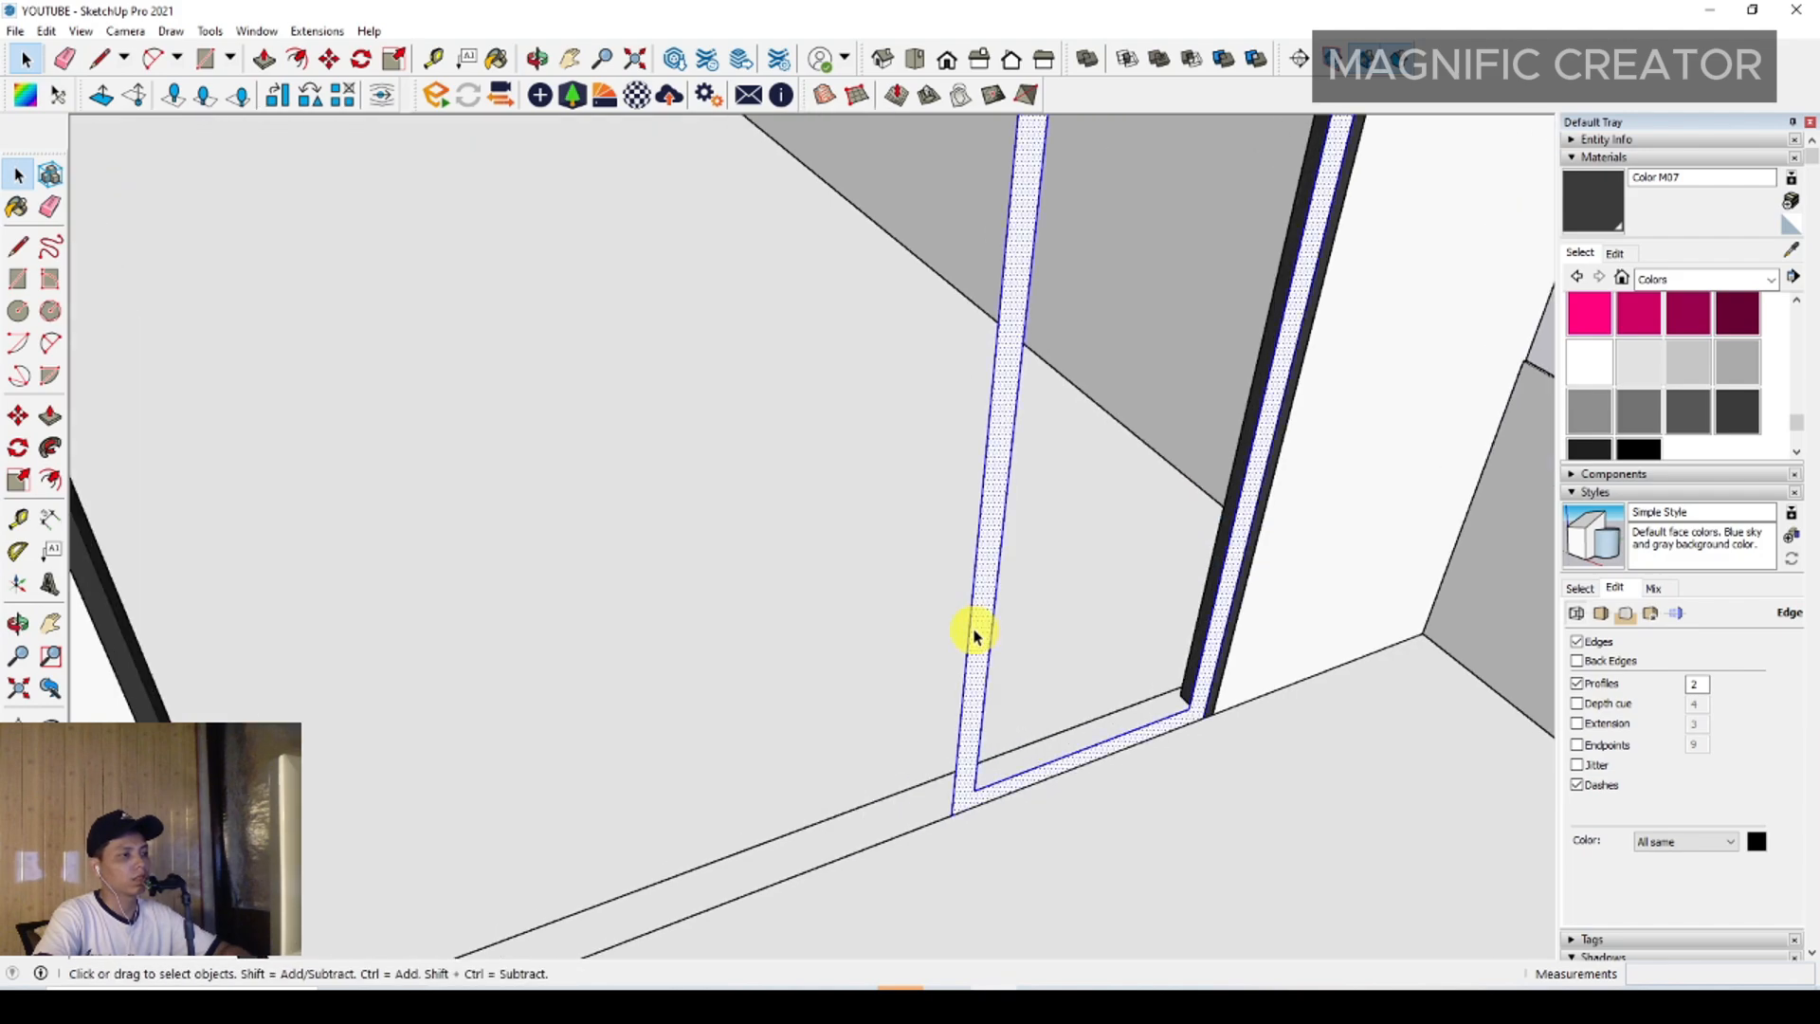
key("p")
left_click(979, 610)
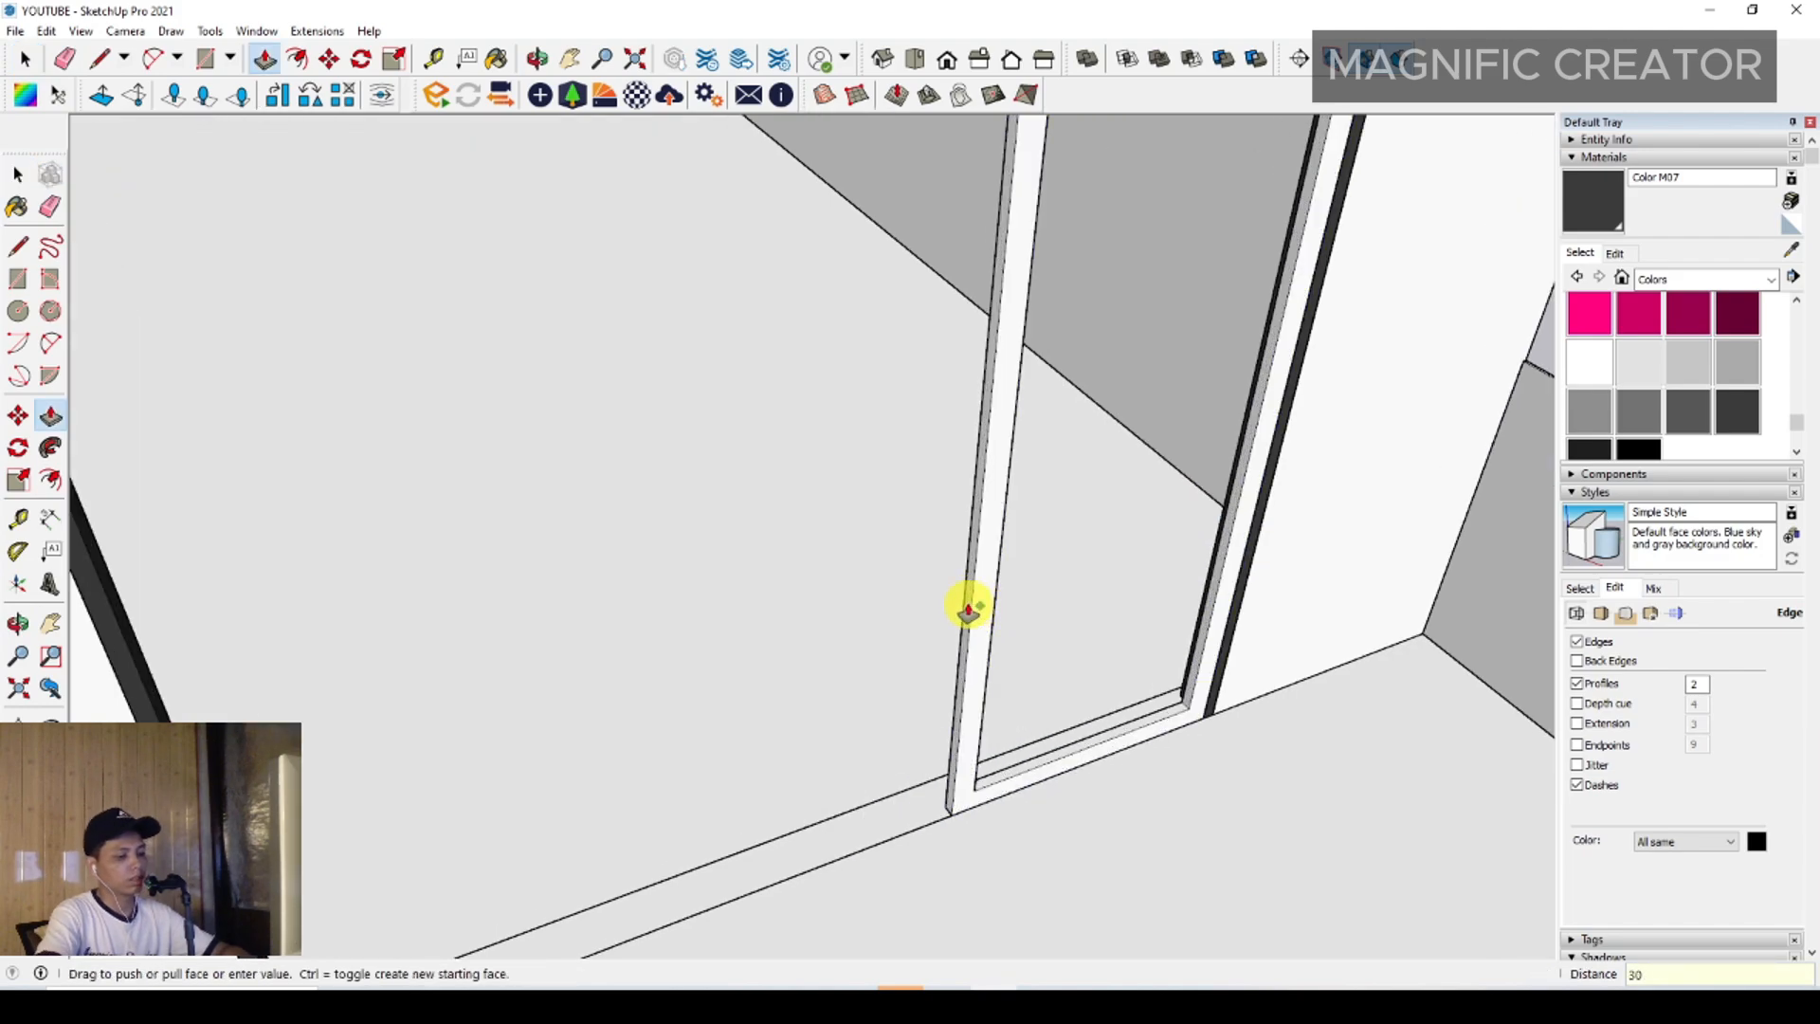
left_click(968, 610)
key("space")
Make the extruded sash frame a group and paint it with Color M07
middle_click_drag(993, 538, 700, 659)
left_click(1137, 614)
left_click(1128, 617)
key("space")
triple_click(616, 651)
right_click(616, 651)
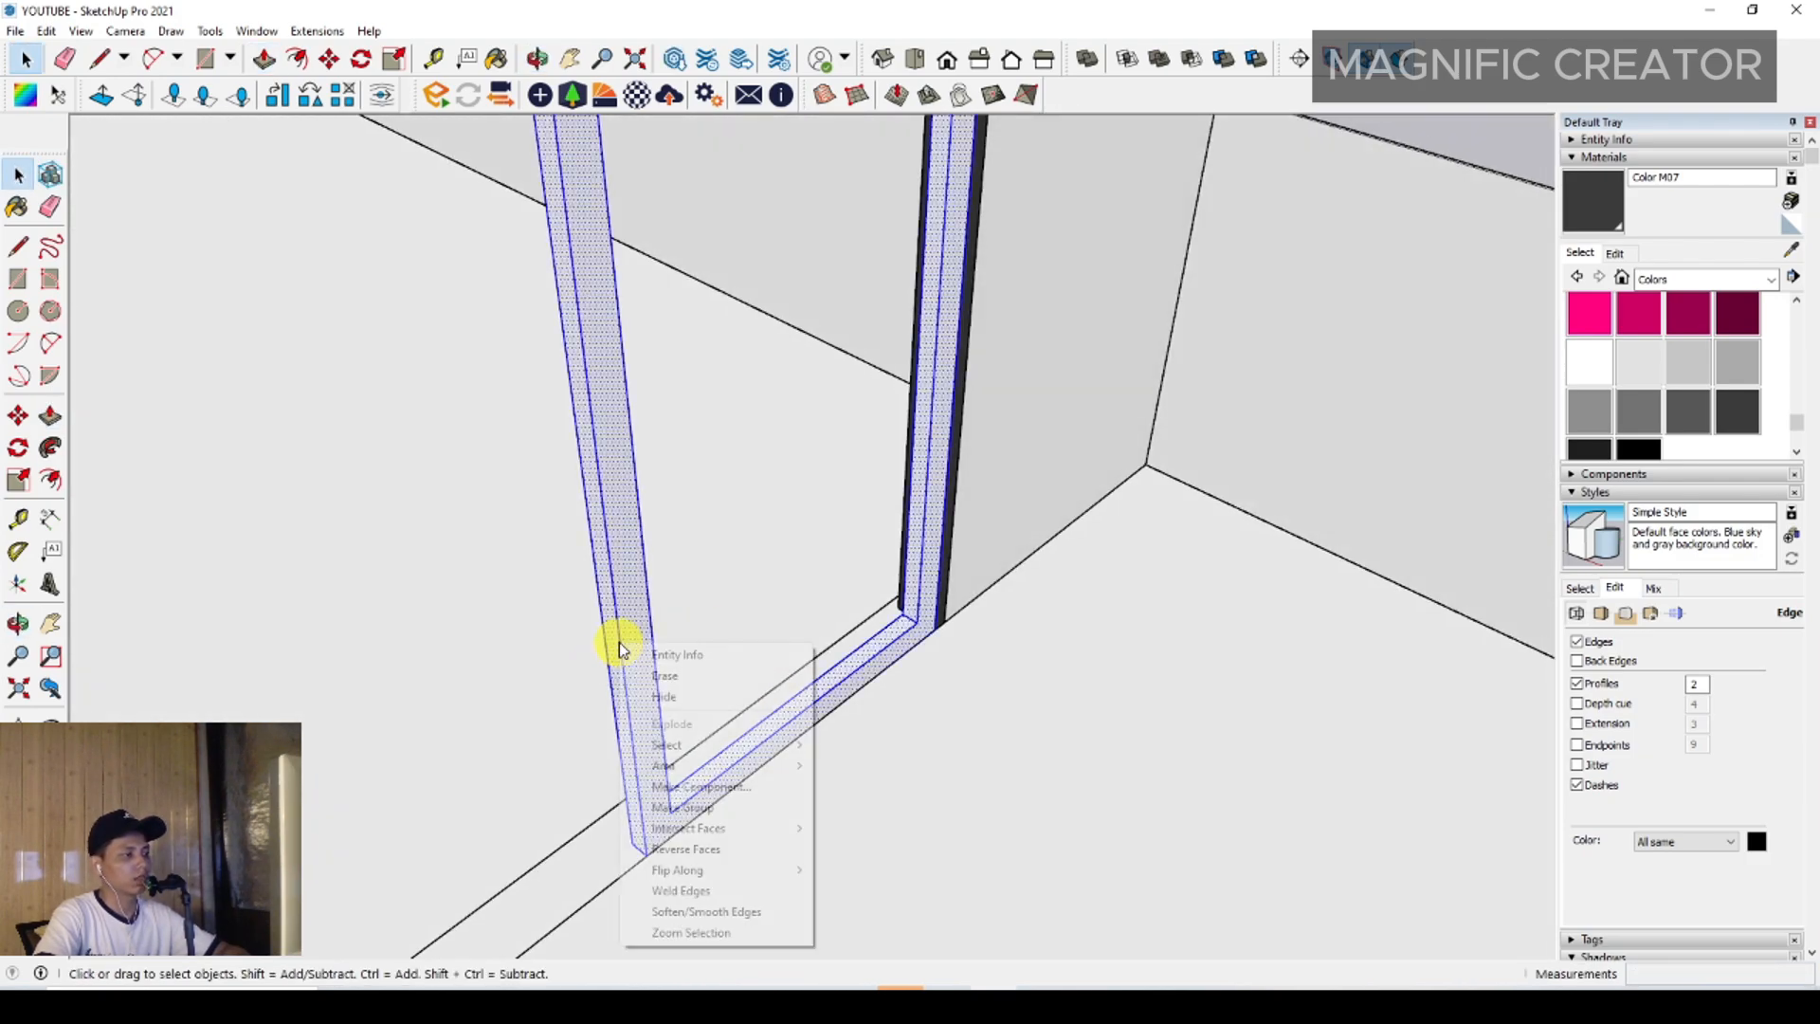
left_click(682, 807)
left_click(1579, 213)
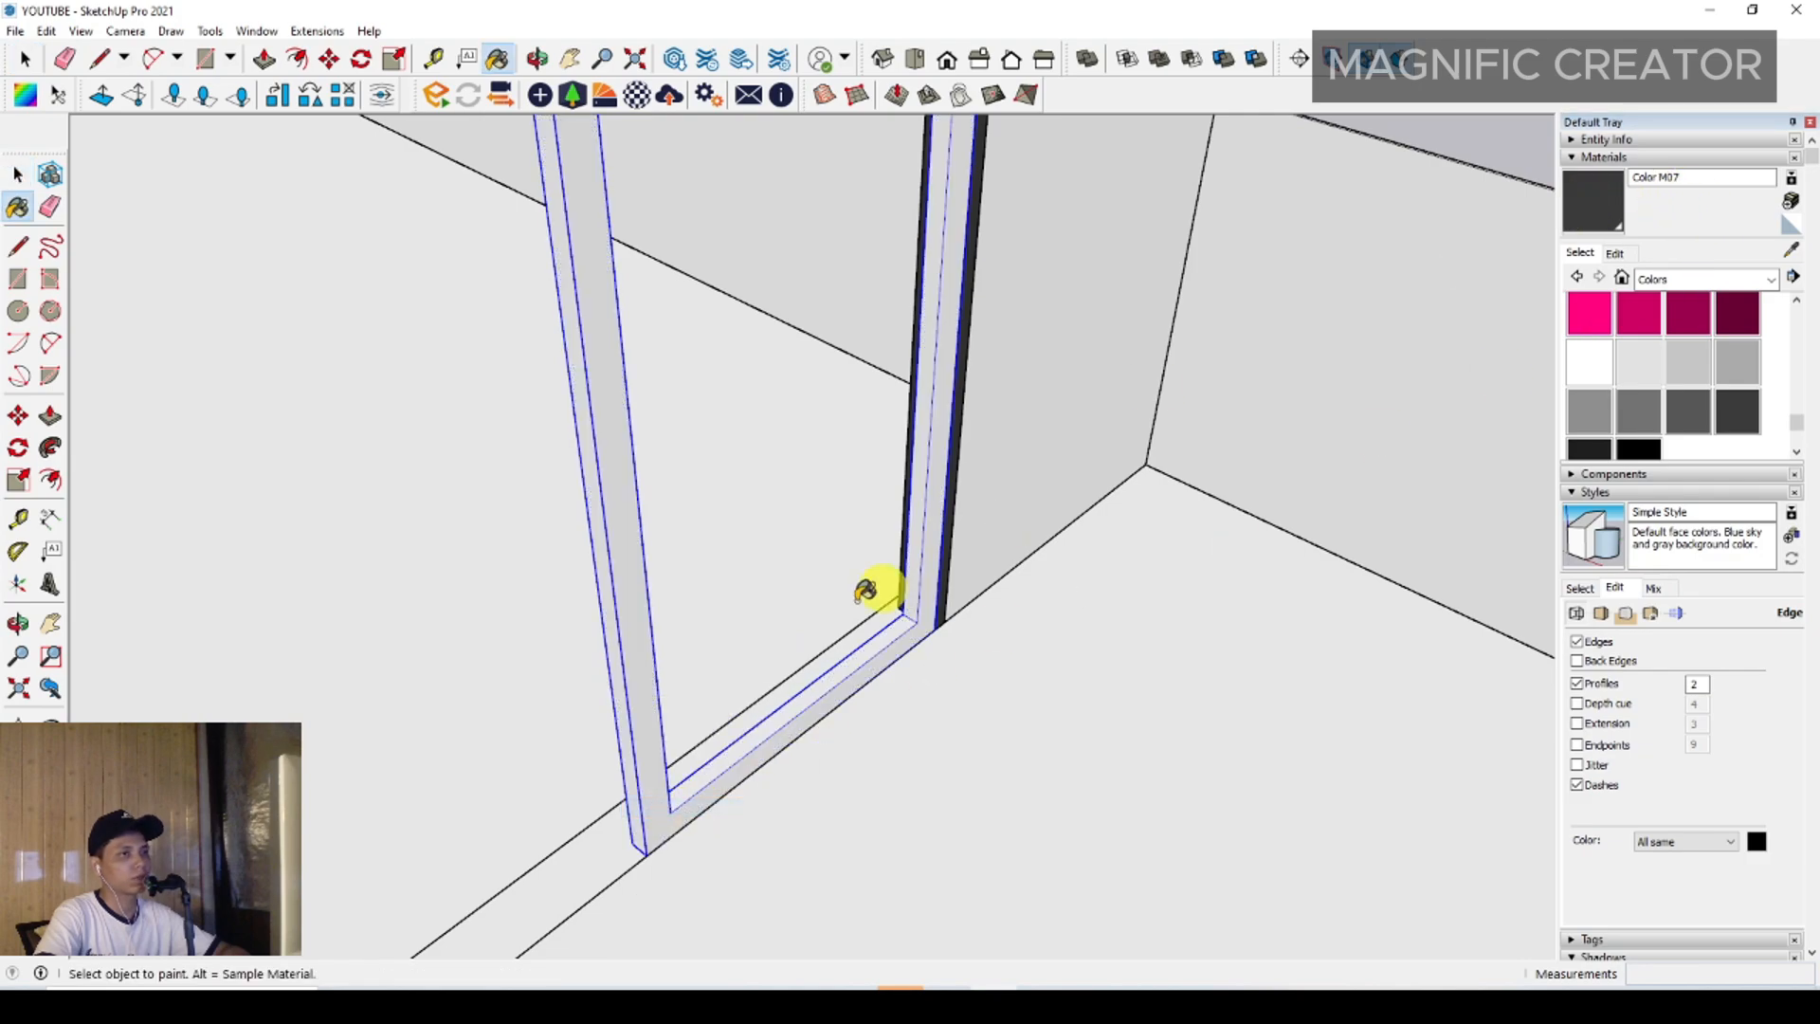
left_click(886, 638)
key("space")
Draw a rectangle for the glass pane inside the sash frame, from mid-depth of the lower inner corner to the opposite upper corner
mouse_move(885, 638)
middle_mouse_down()
mouse_move(987, 609)
mouse_move(495, 695)
mouse_move(1227, 658)
middle_mouse_up()
scroll(1227, 658, "up", 4)
key("r")
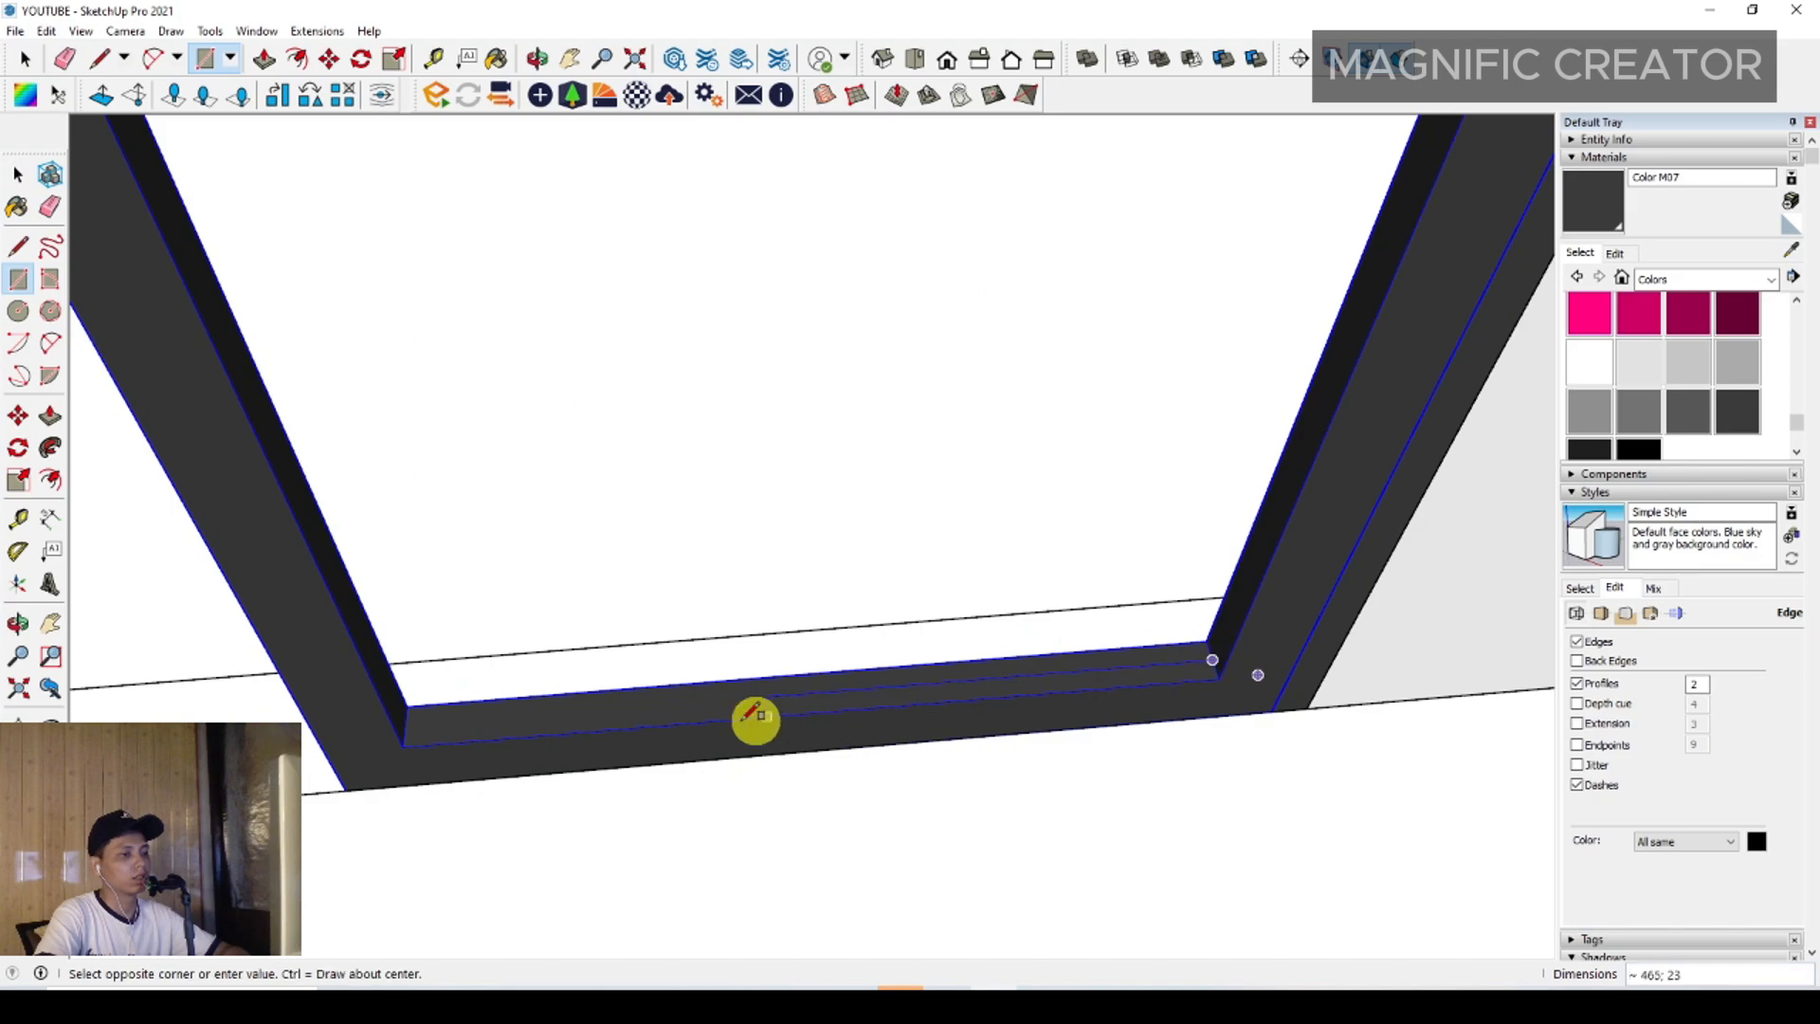
scroll(756, 721, "down", 7)
middle_click_drag(772, 684, 752, 549)
scroll(752, 488, "up", 5)
middle_click_drag(751, 488, 771, 589)
scroll(772, 569, "down", 3)
scroll(772, 528, "up", 4)
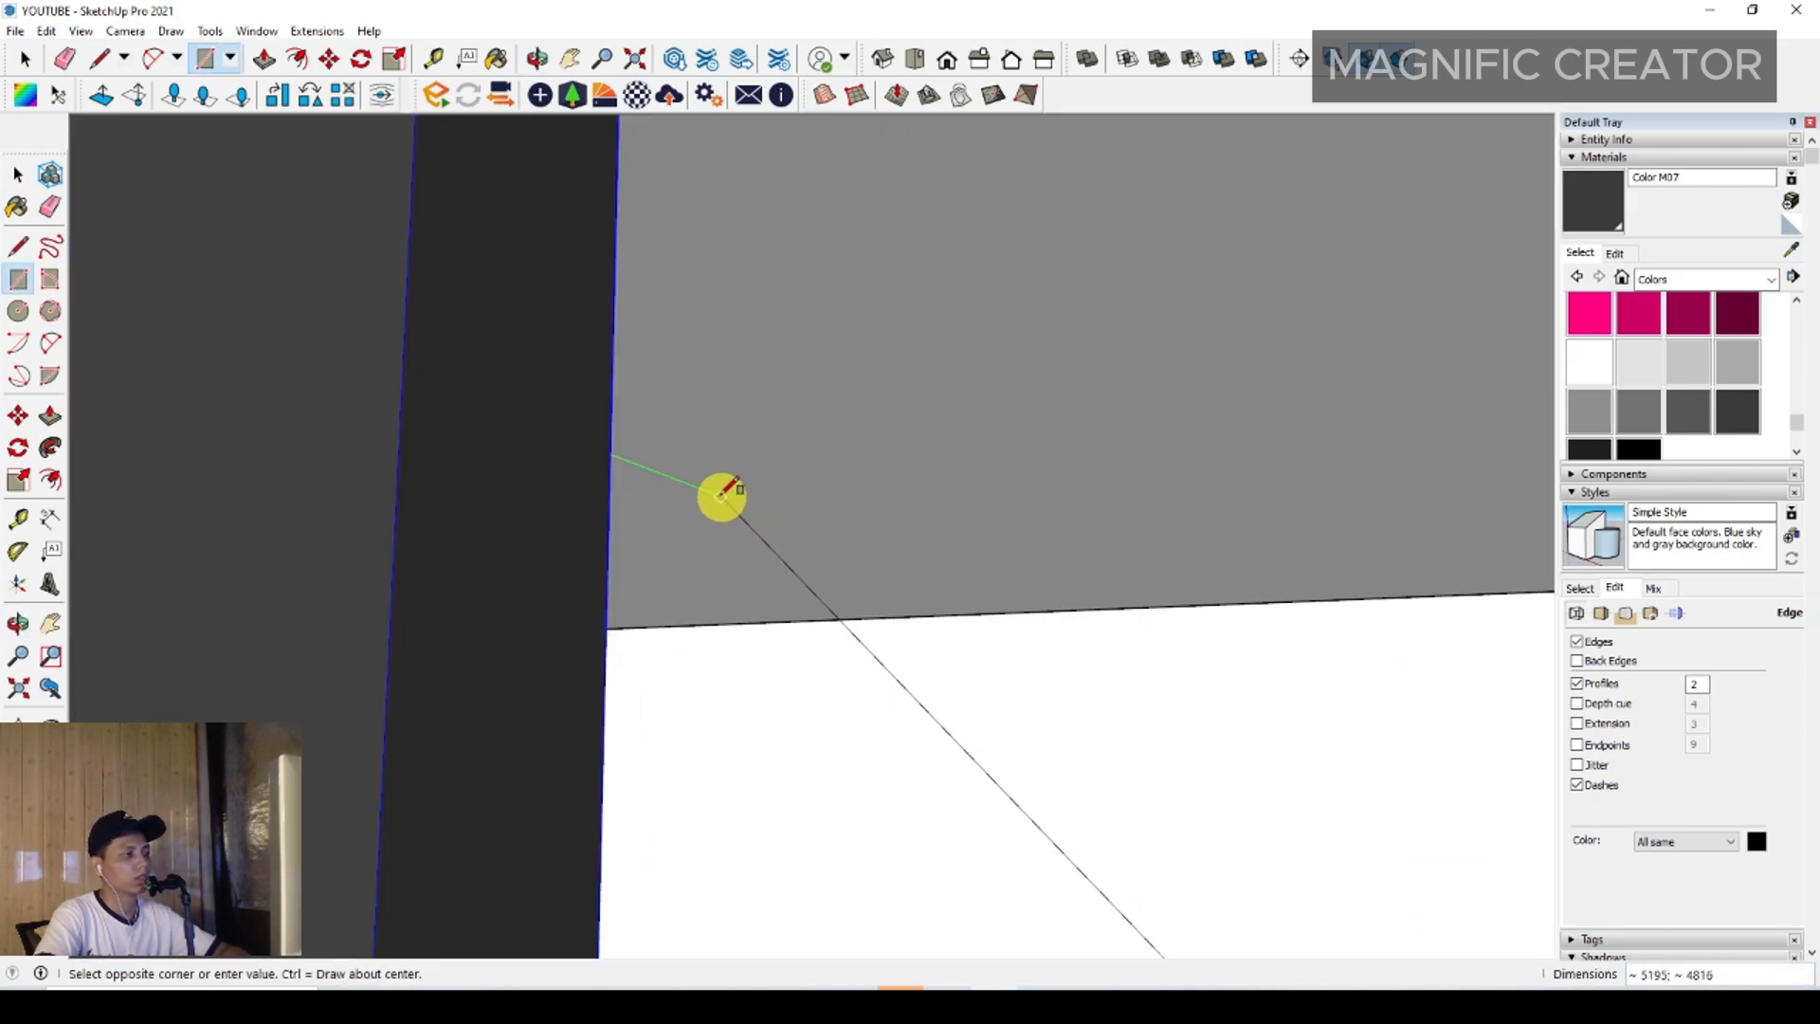
scroll(716, 483, "down", 4)
scroll(691, 441, "up", 4)
scroll(655, 470, "down", 3)
mouse_move(606, 451)
middle_mouse_down()
mouse_move(584, 406)
mouse_move(614, 417)
middle_mouse_up()
scroll(621, 424, "up", 1)
left_click(623, 427)
key("space")
Push/Pull the glass pane face 3 and make the pane a group
left_click(699, 453)
scroll(717, 436, "up", 2)
key("p")
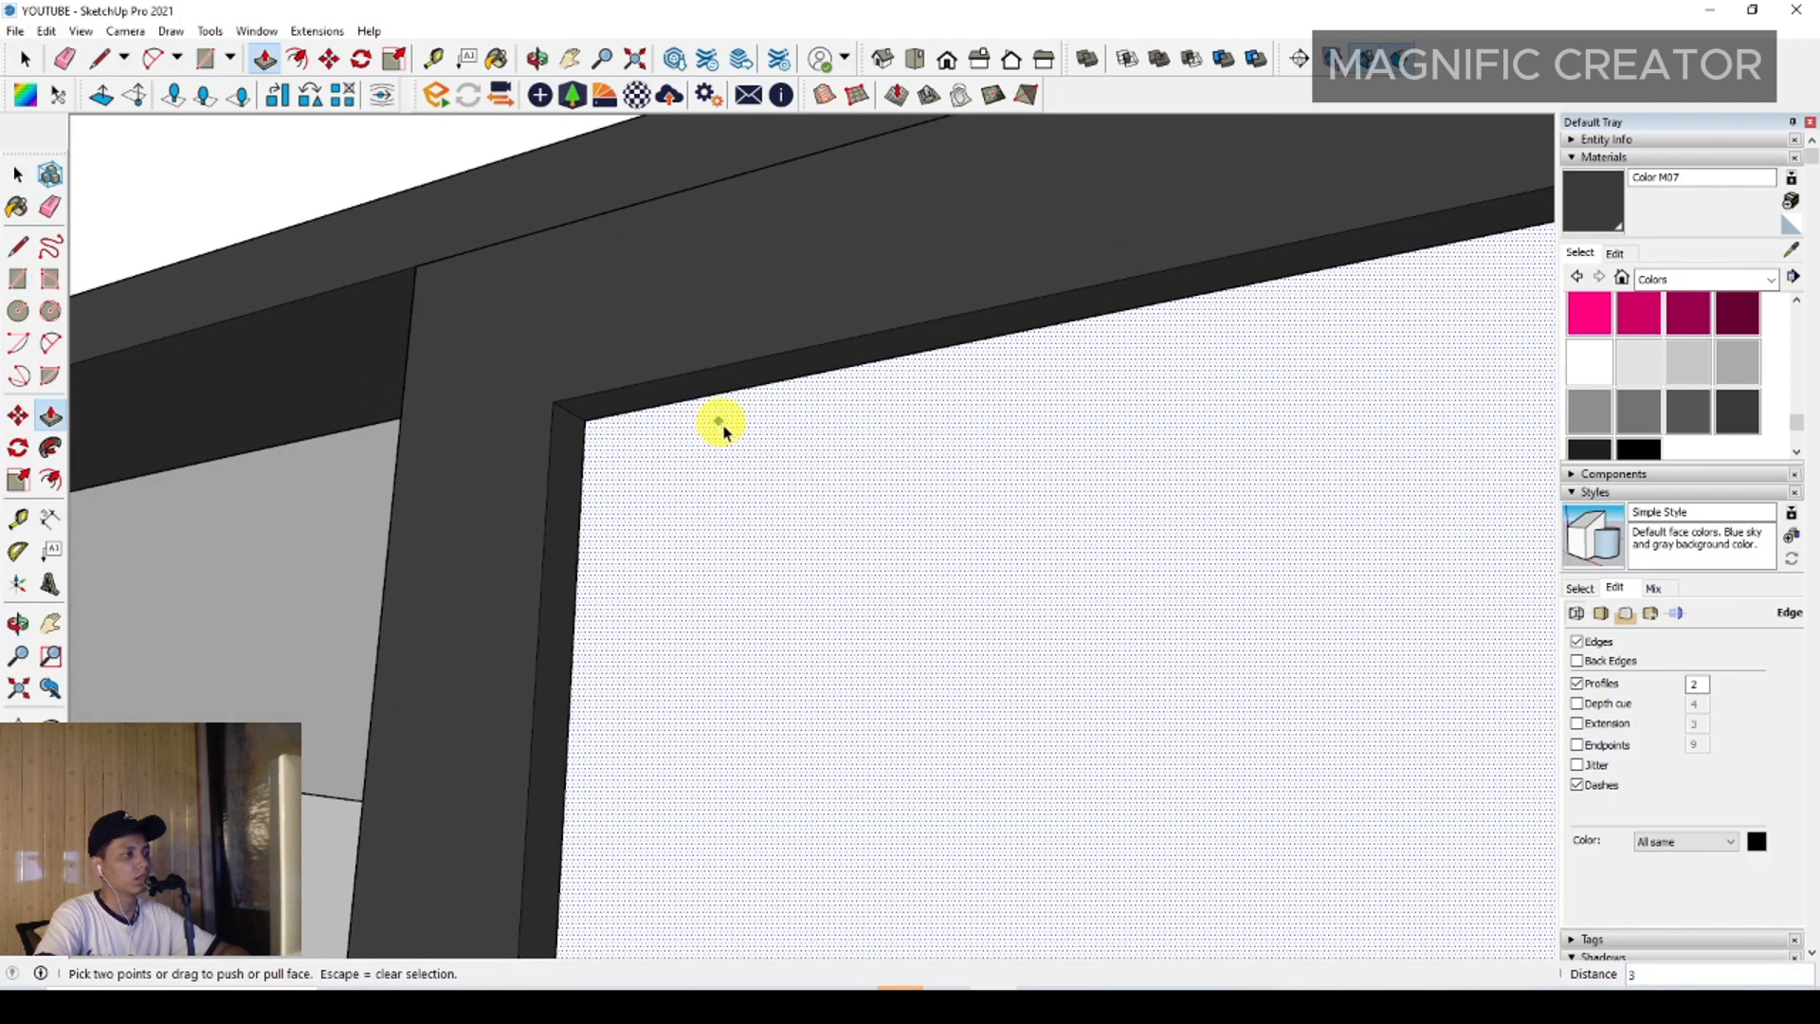
key("space")
right_click(748, 435)
left_click(817, 603)
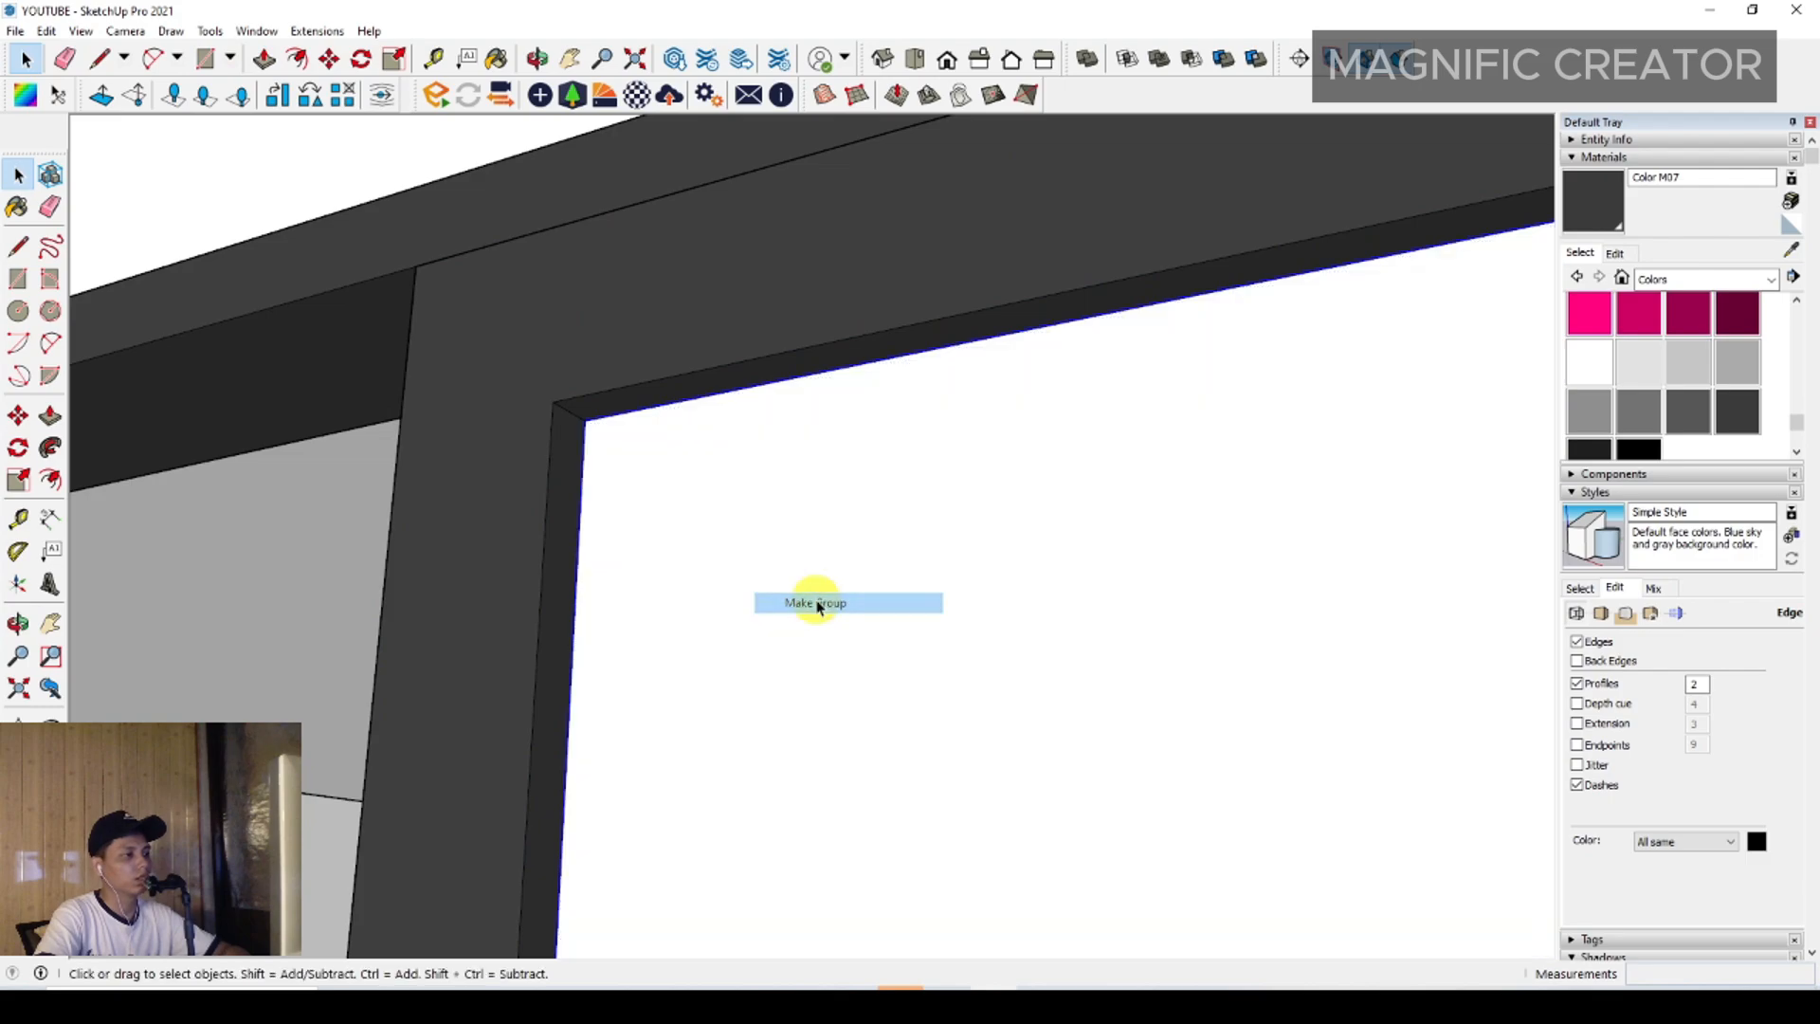
Paint the pane with Translucent Glass Gray from Glass and Mirrors and lighten that material's color
left_click(1771, 280)
left_click(1668, 376)
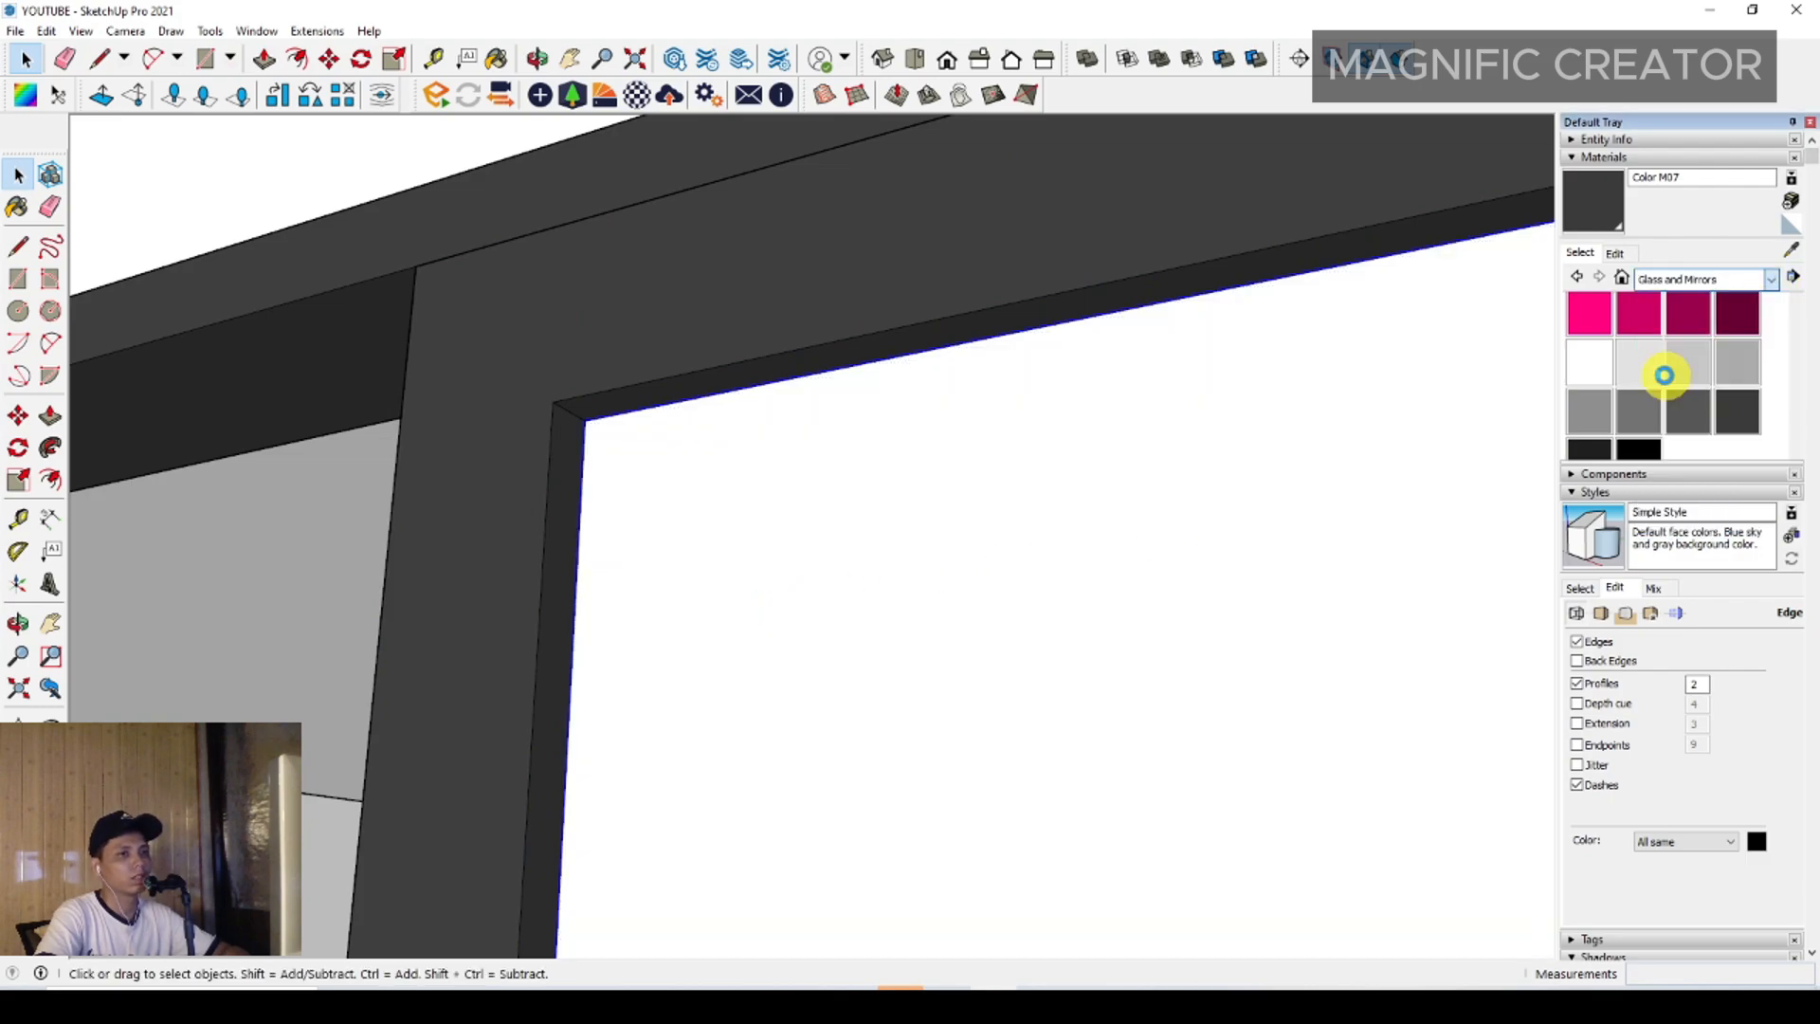
left_click(1734, 375)
left_click(1016, 536)
middle_click_drag(1015, 536, 1223, 597)
key("space")
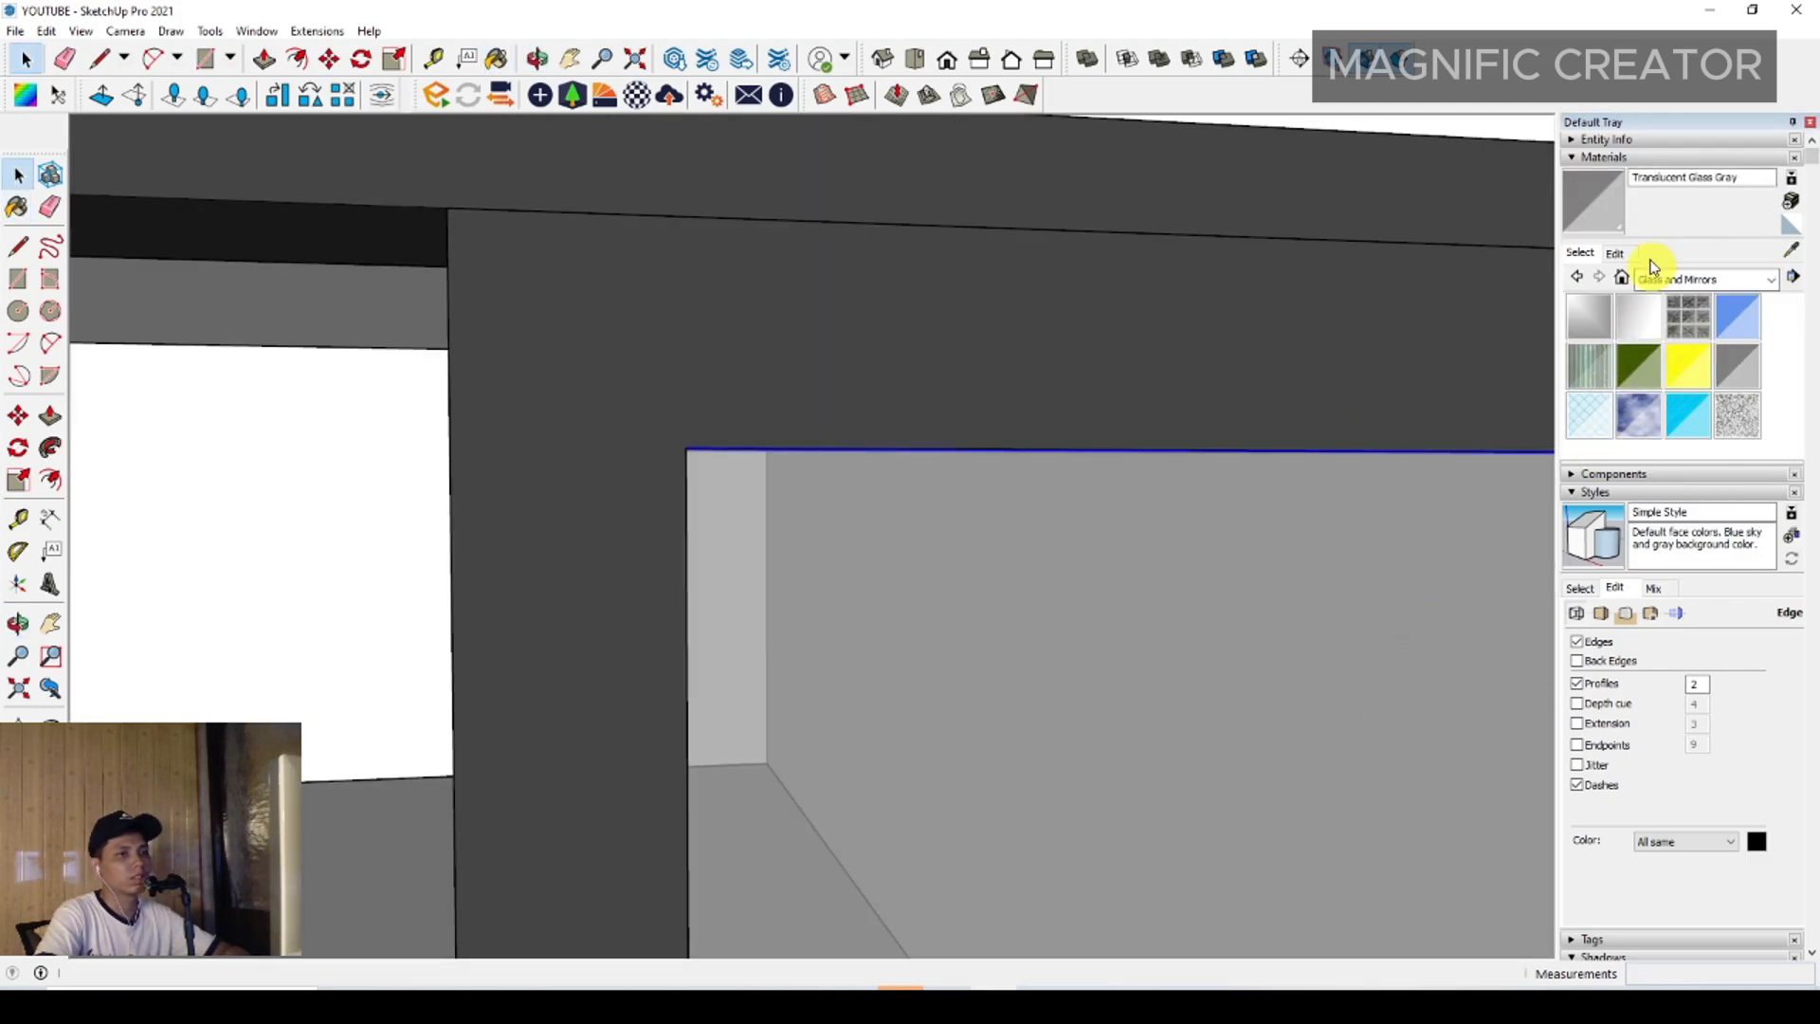
left_click(1619, 256)
scroll(812, 528, "down", 5)
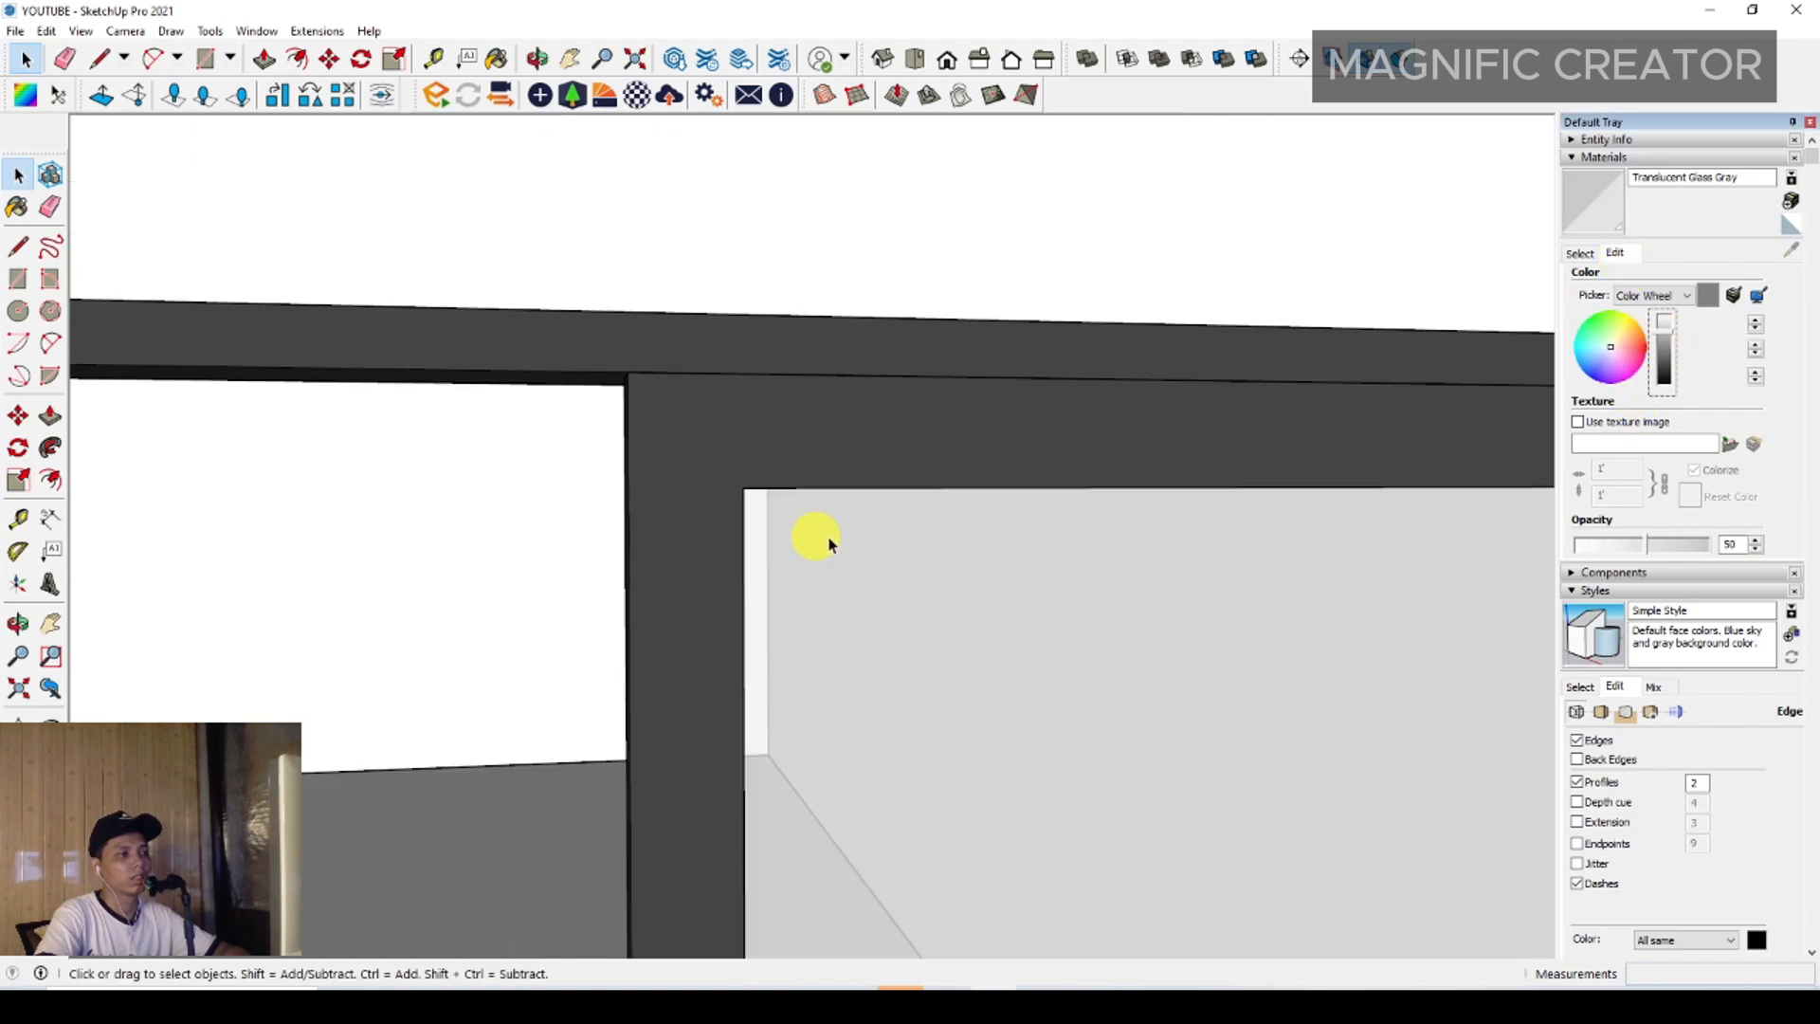
Group the sash frame with its glass pane and turn the group into a component
left_click(854, 507)
right_click(856, 509)
left_click(922, 693)
right_click(1012, 575)
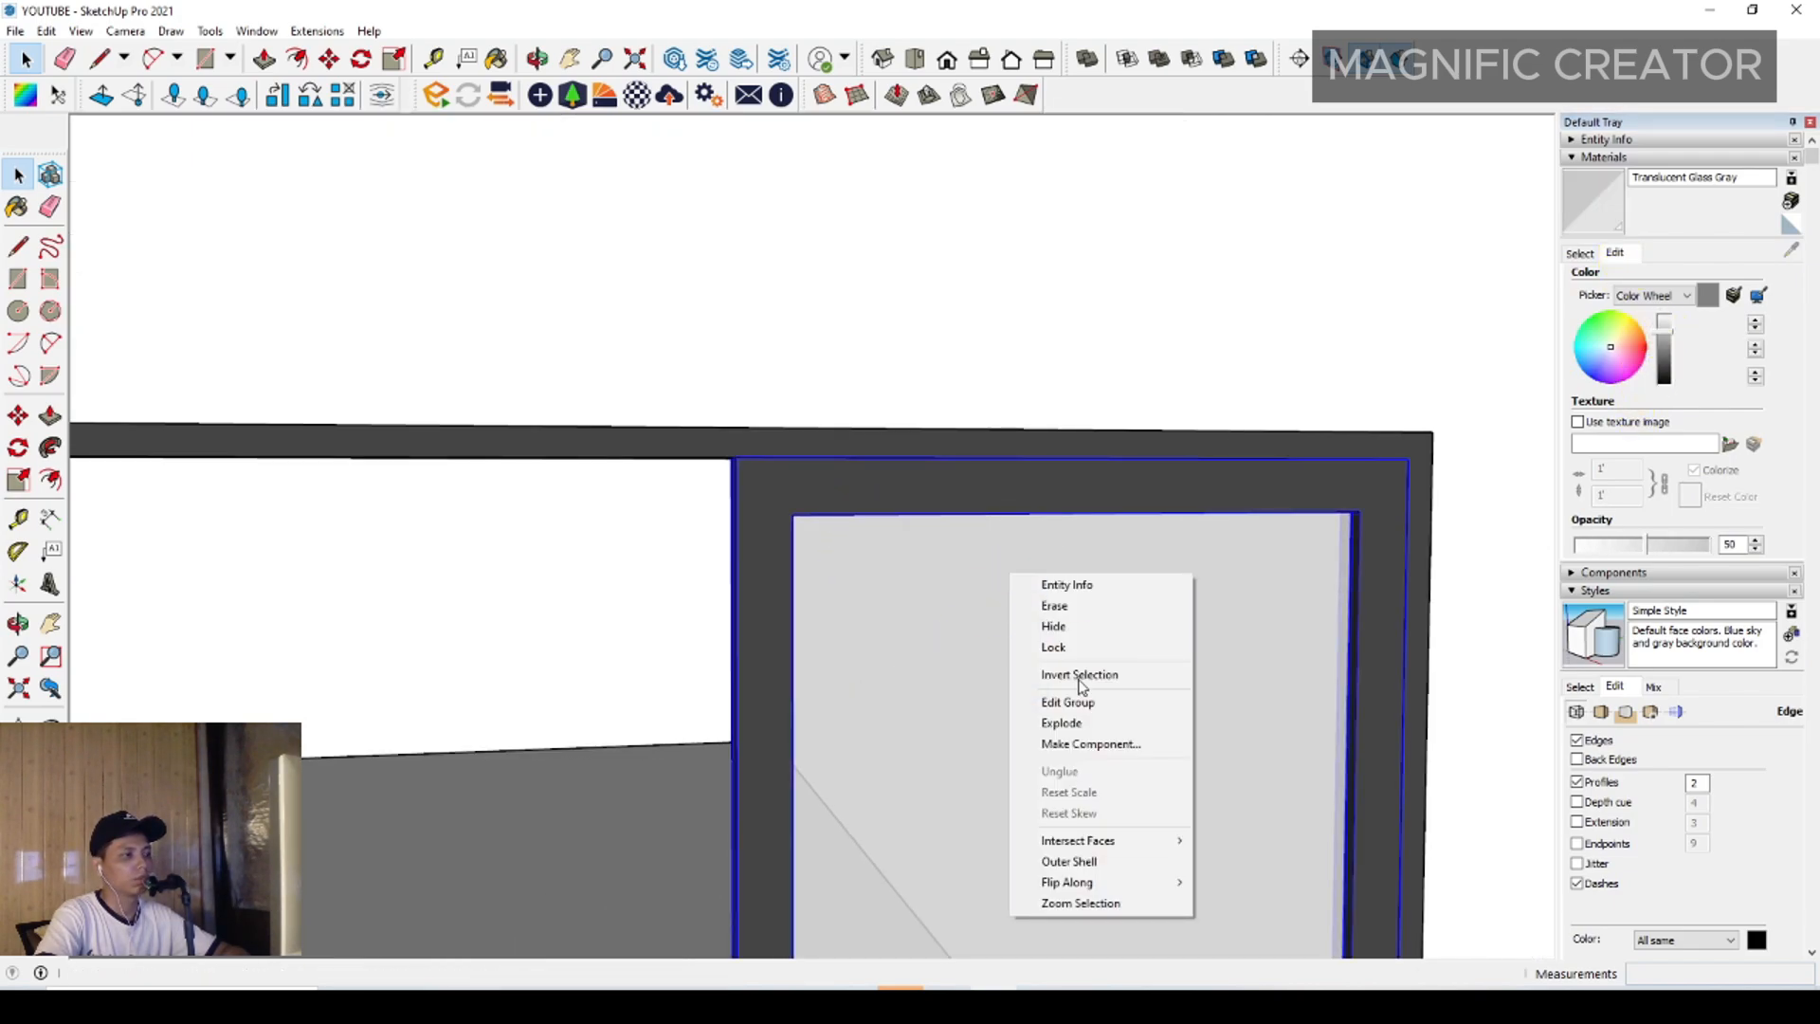
left_click(1081, 745)
left_click(794, 619)
Copy the glazed sash to the middle of the door opening and set the copy back behind the first sash
middle_click_drag(796, 626, 962, 698)
scroll(948, 683, "up", 3)
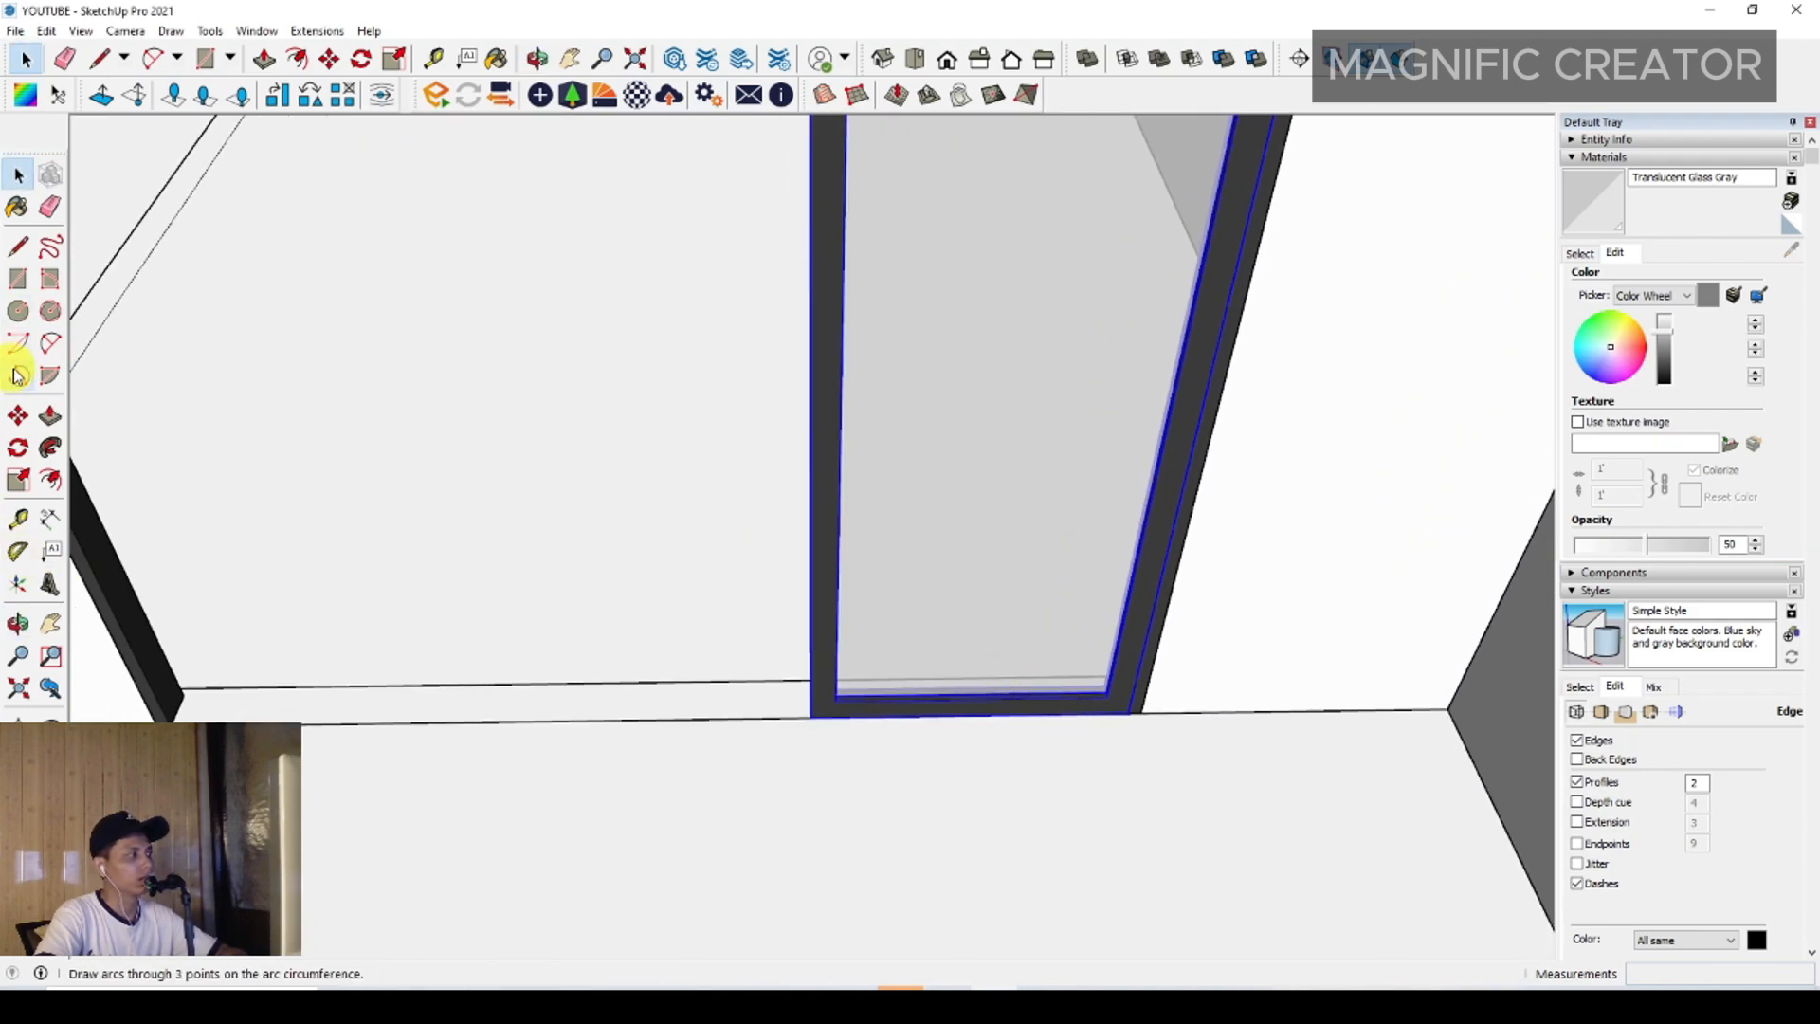
left_click(1130, 708)
key("ctrl")
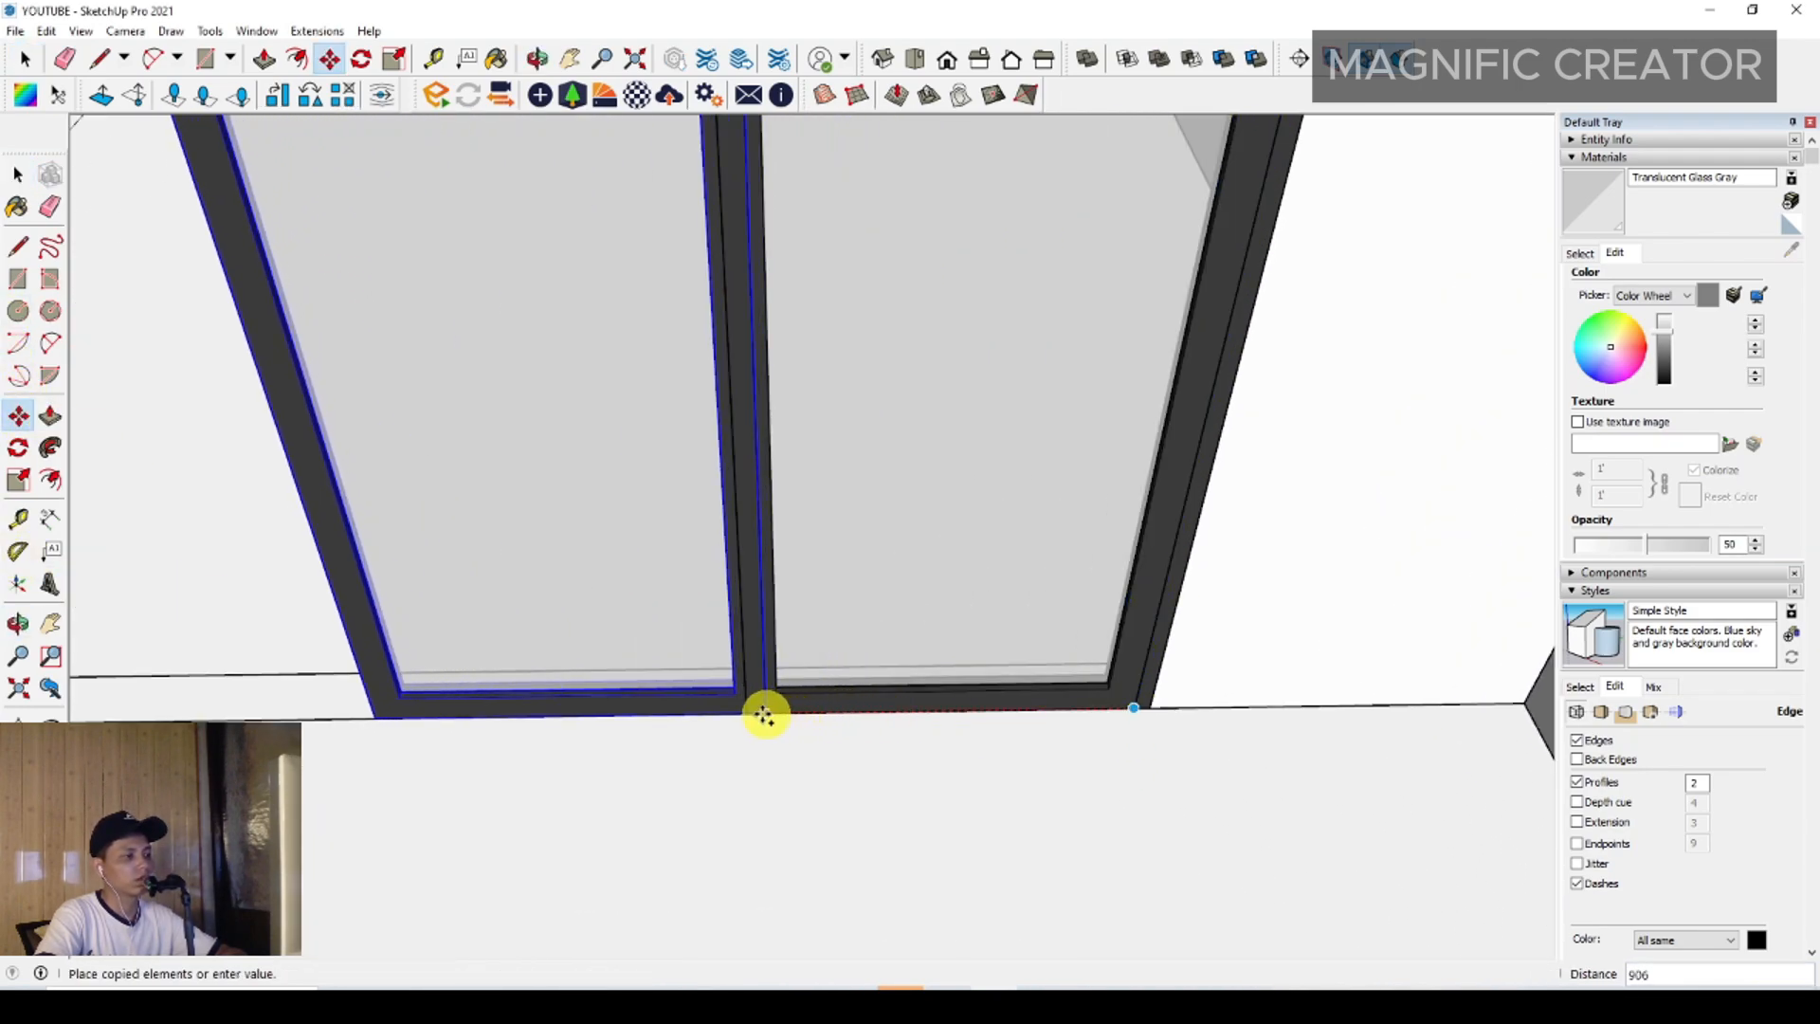
left_click(749, 711)
left_click(743, 711)
scroll(667, 711, "up", 1)
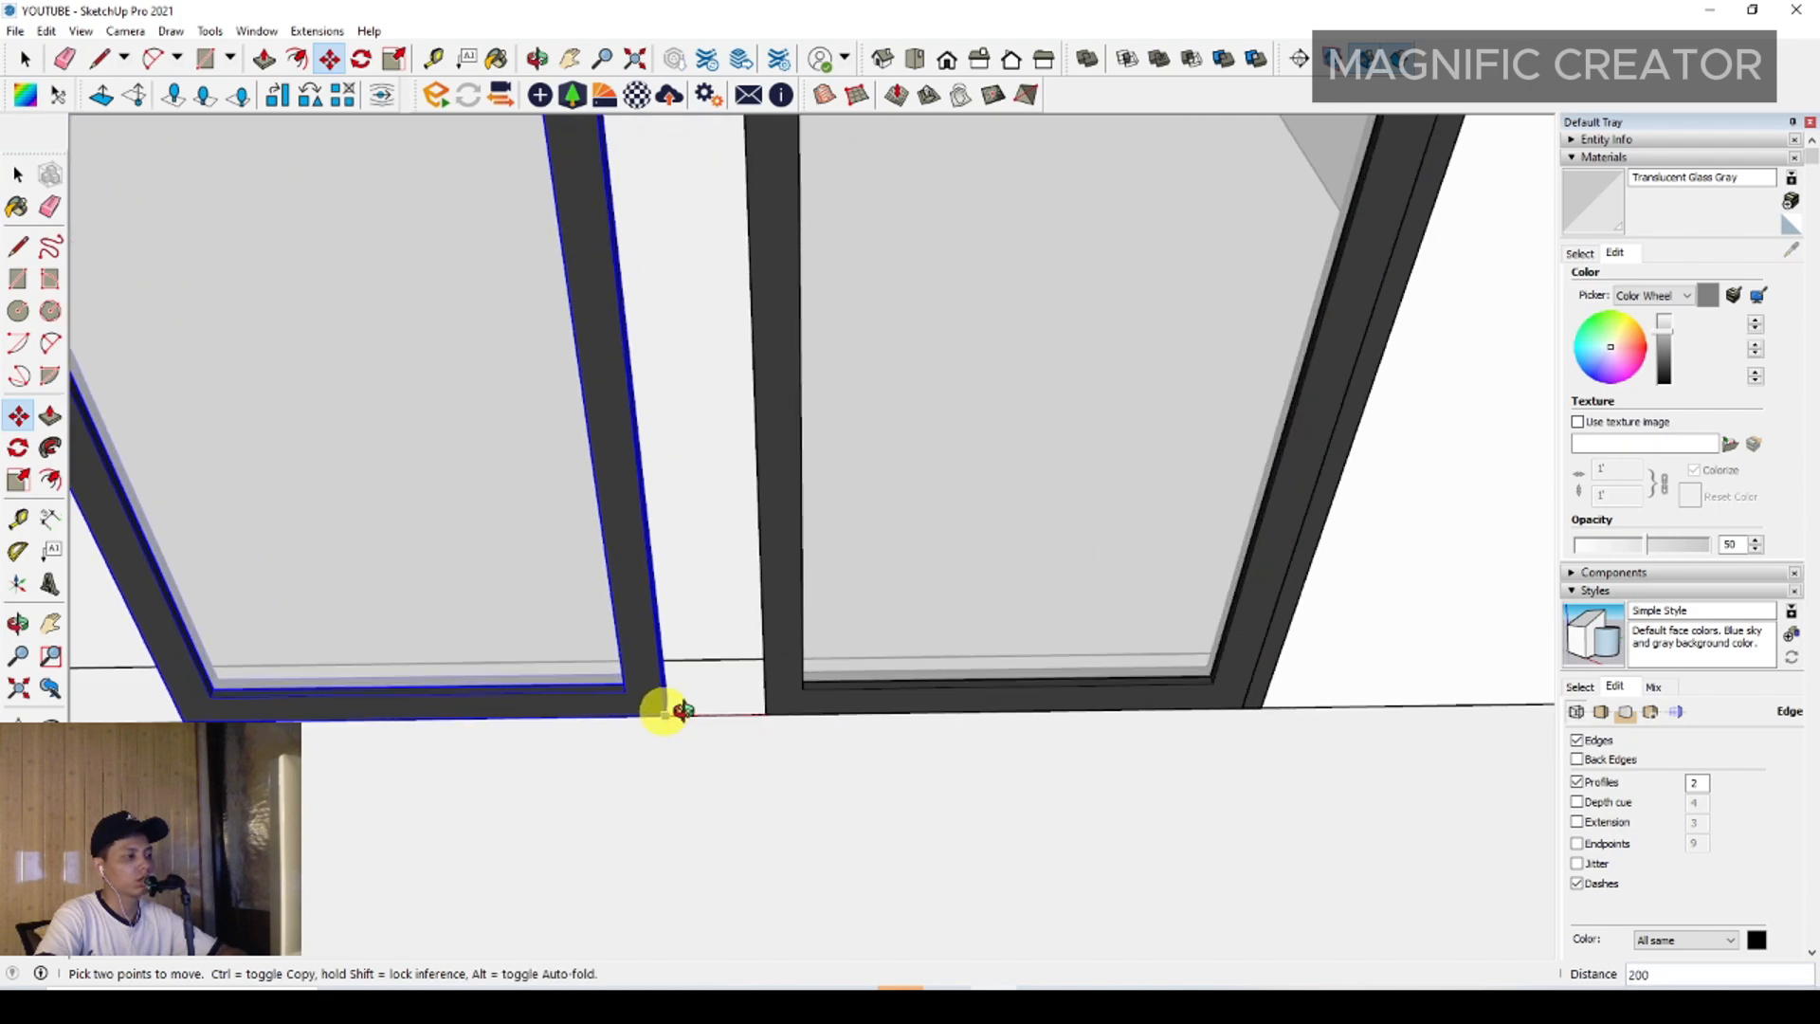
middle_click_drag(677, 711, 857, 704)
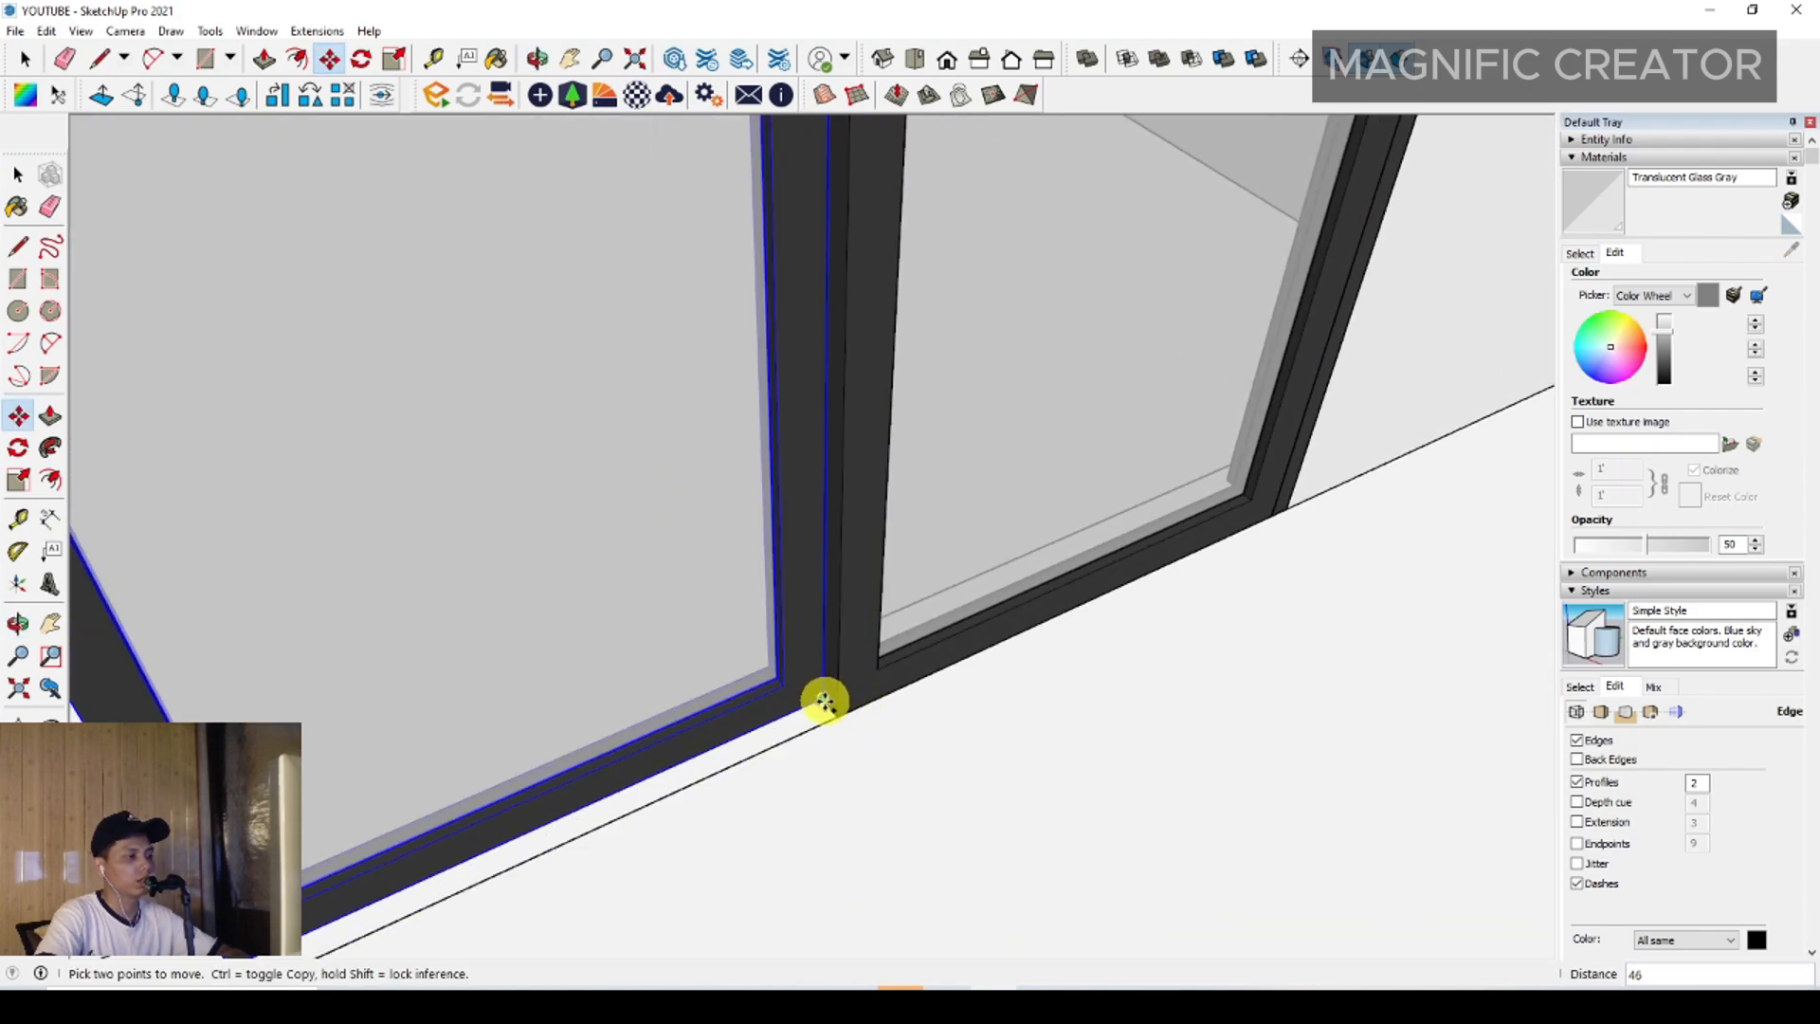
Copy the glazed sash once more to fill the remaining left third of the door opening
left_click(825, 702)
key("ctrl")
scroll(708, 730, "down", 3)
middle_click_drag(426, 849, 1159, 669, "shift")
scroll(872, 649, "up", 1)
key("space")
Draw a rectangle about 4875 by 1980 over the wide upper-floor window opening, from corner to corner
scroll(878, 645, "down", 5)
scroll(825, 600, "down", 3)
scroll(1023, 528, "up", 4)
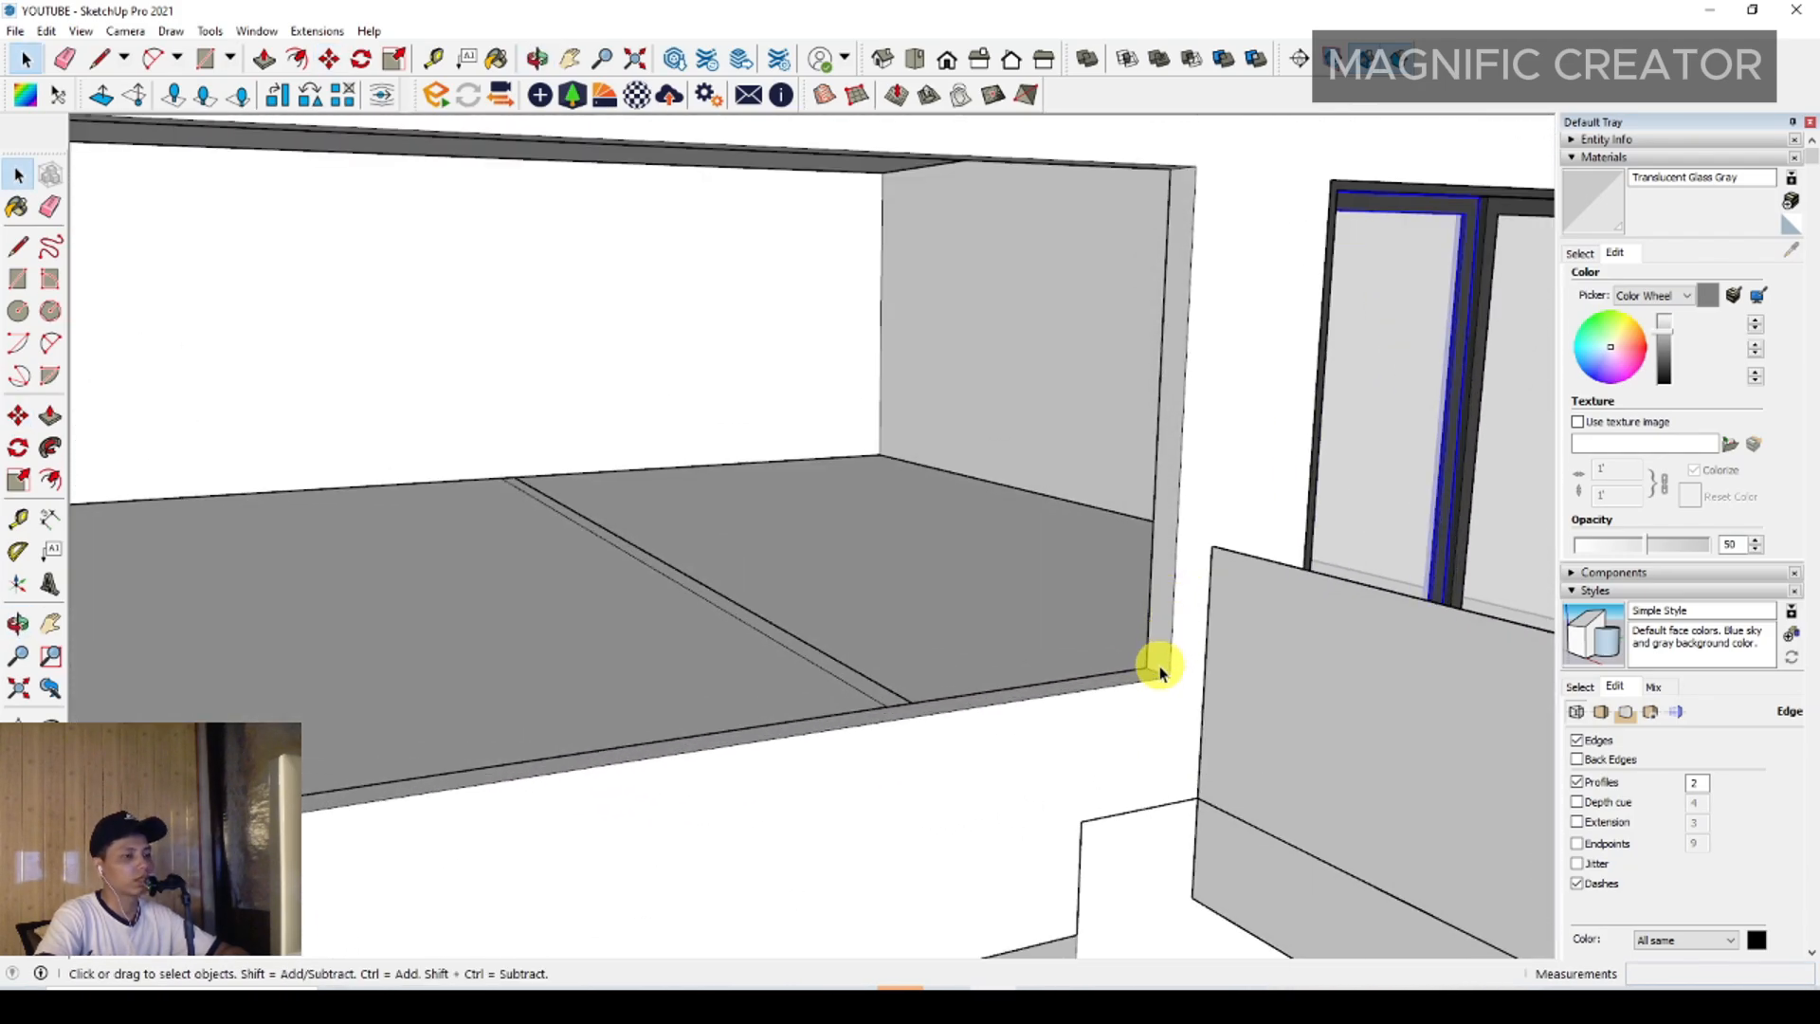
scroll(1171, 665, "up", 2)
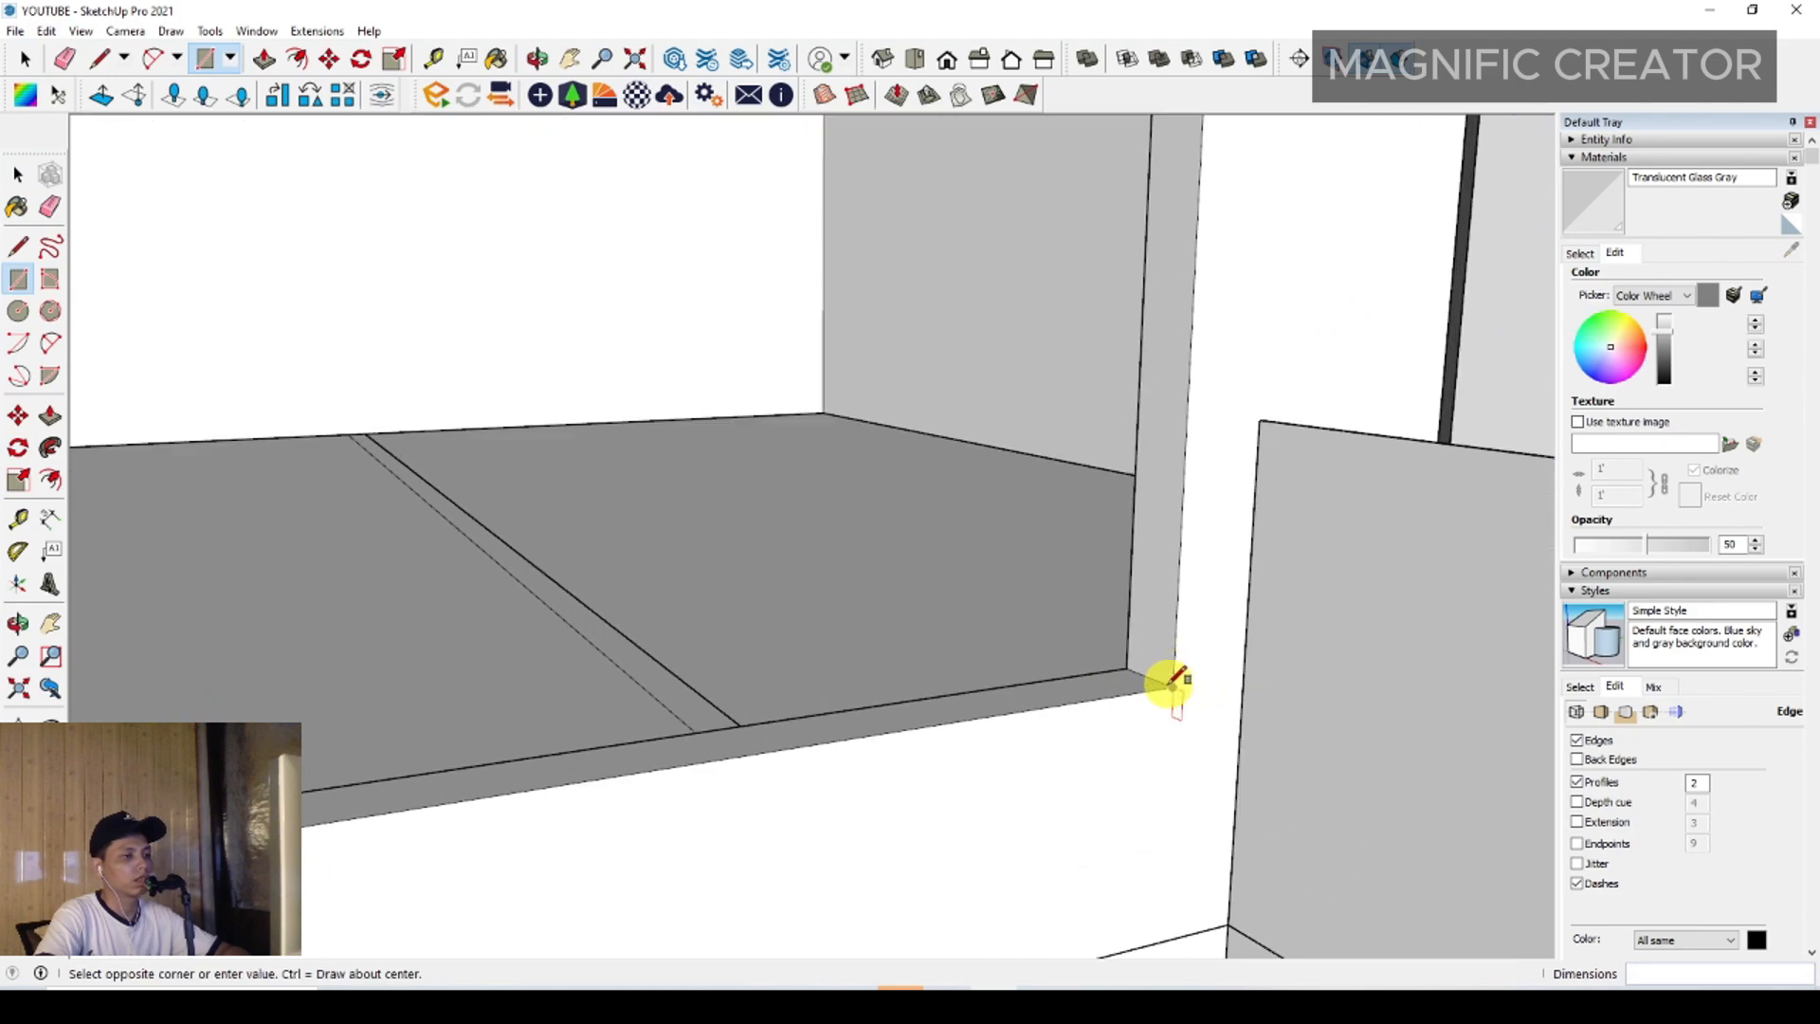
scroll(910, 678, "down", 4)
middle_click_drag(1090, 658, 806, 607)
scroll(318, 381, "up", 3)
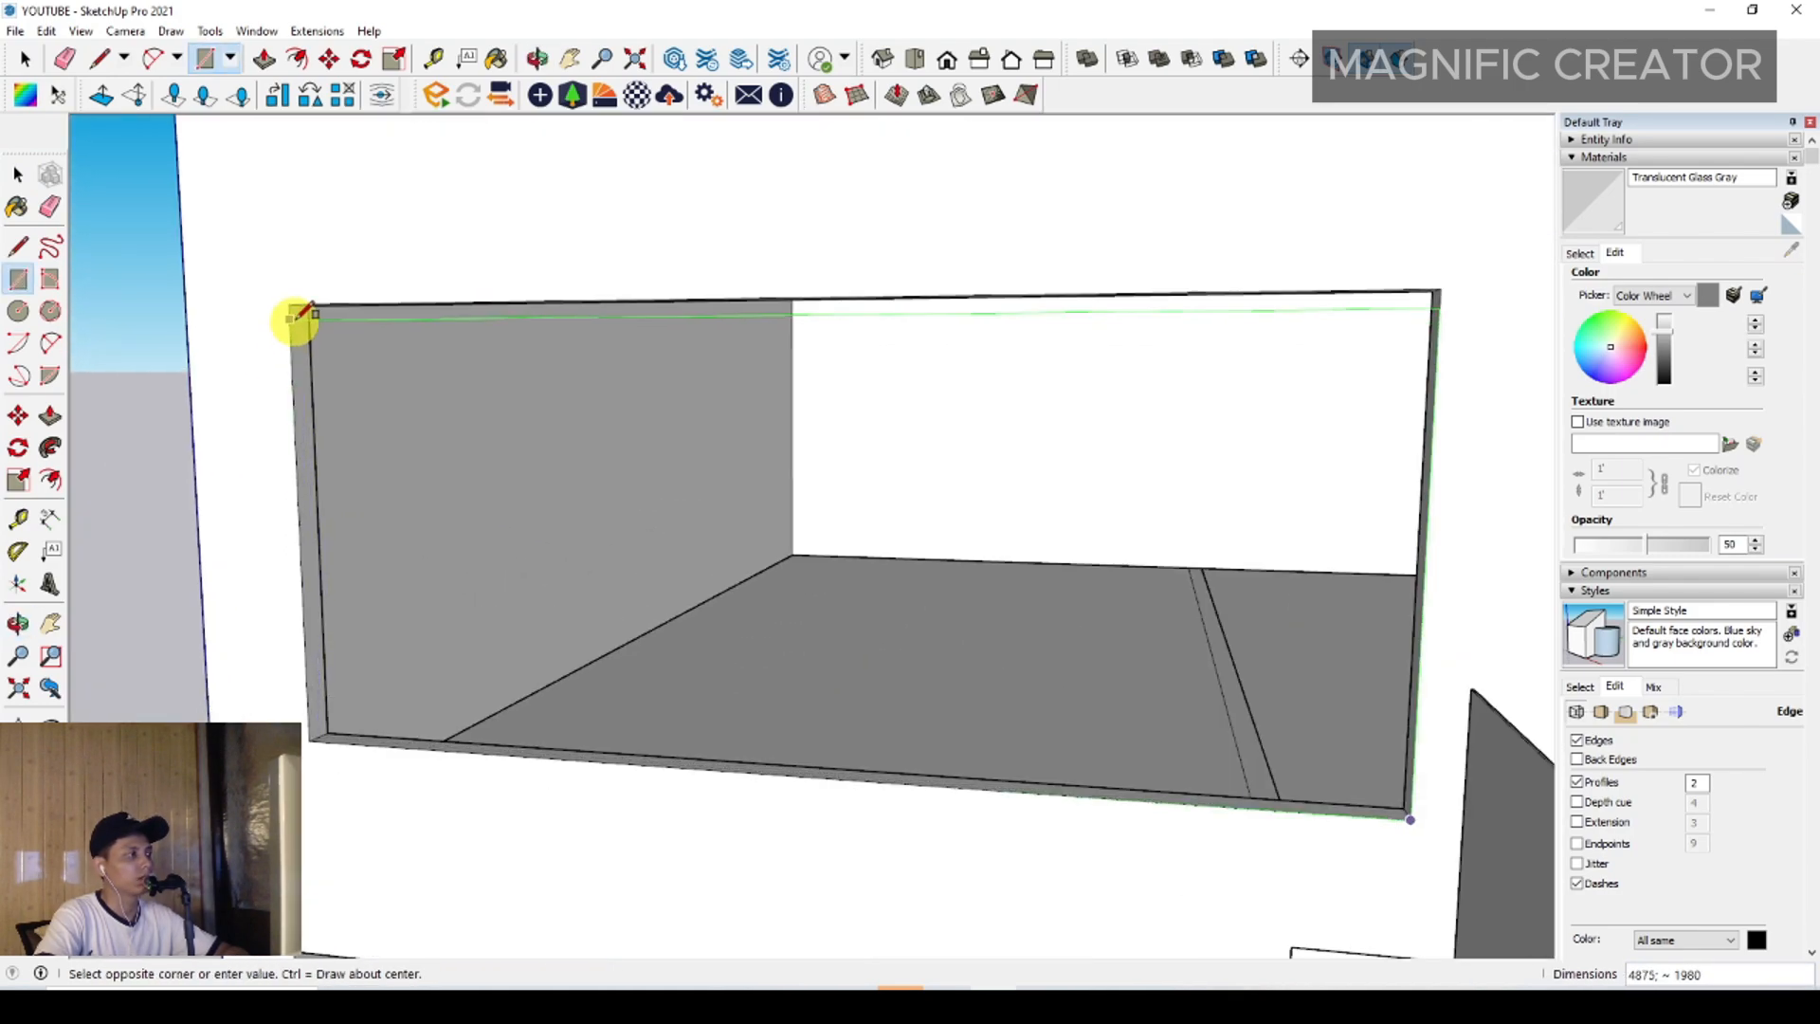
left_click(297, 312)
key("space")
Offset the window rectangle's outline slightly inward and erase the inner face, keeping a thin frame strip
left_click(474, 388)
scroll(483, 370, "up", 2)
key("f")
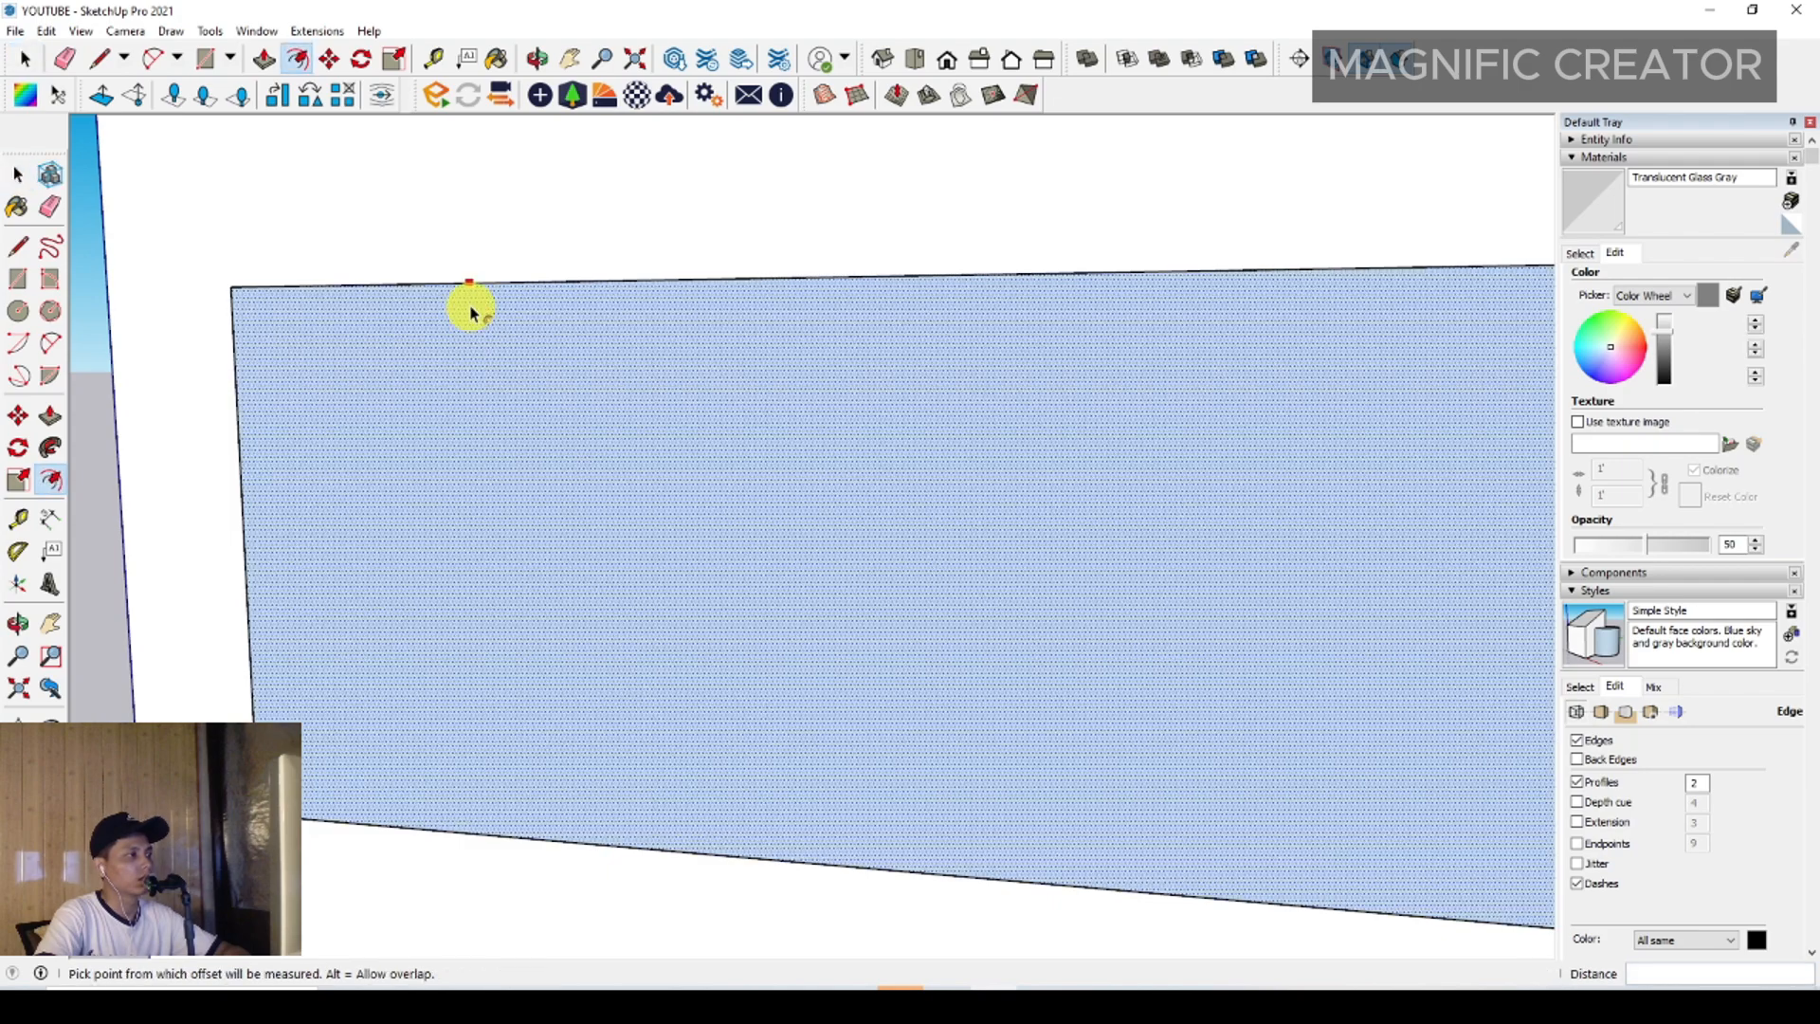
left_click(471, 313)
left_click(472, 297)
key("space")
right_click(477, 356)
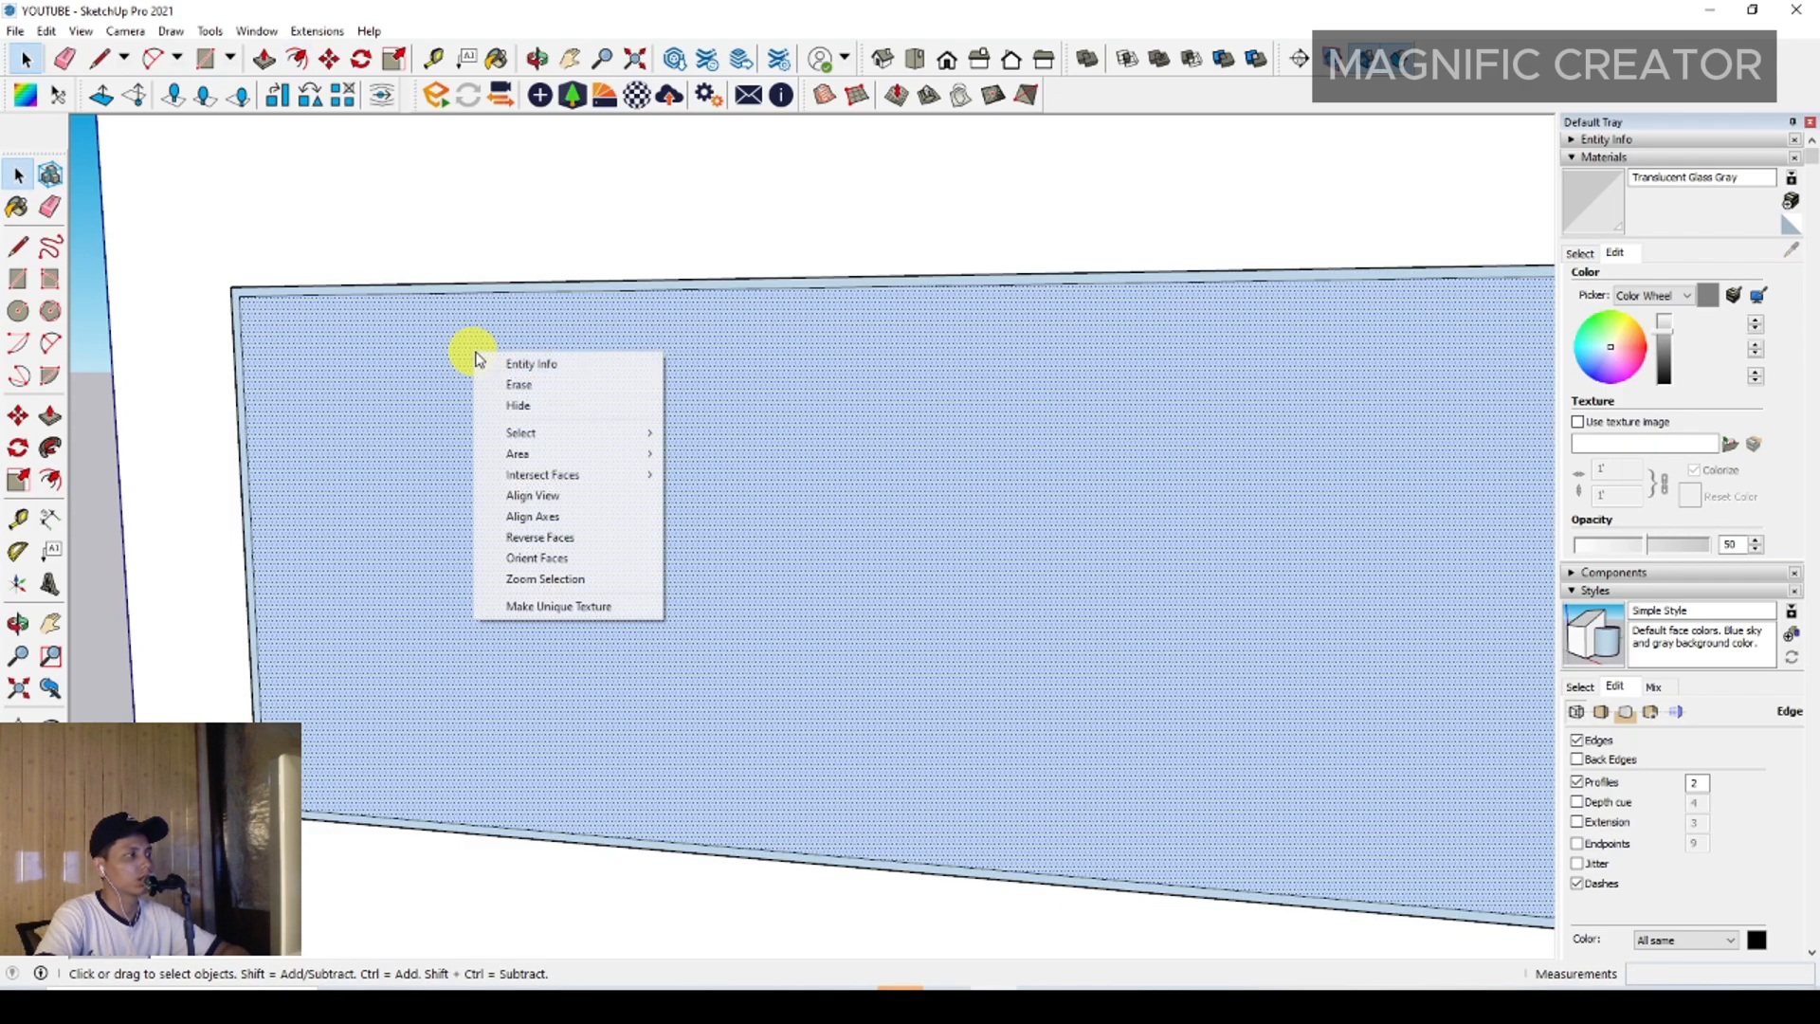
left_click(510, 386)
Push/Pull the thin window frame strip to give it depth inside the wide upper-floor opening and group the frame
scroll(279, 810, "up", 3)
middle_click_drag(370, 579, 393, 691)
scroll(393, 690, "up", 2)
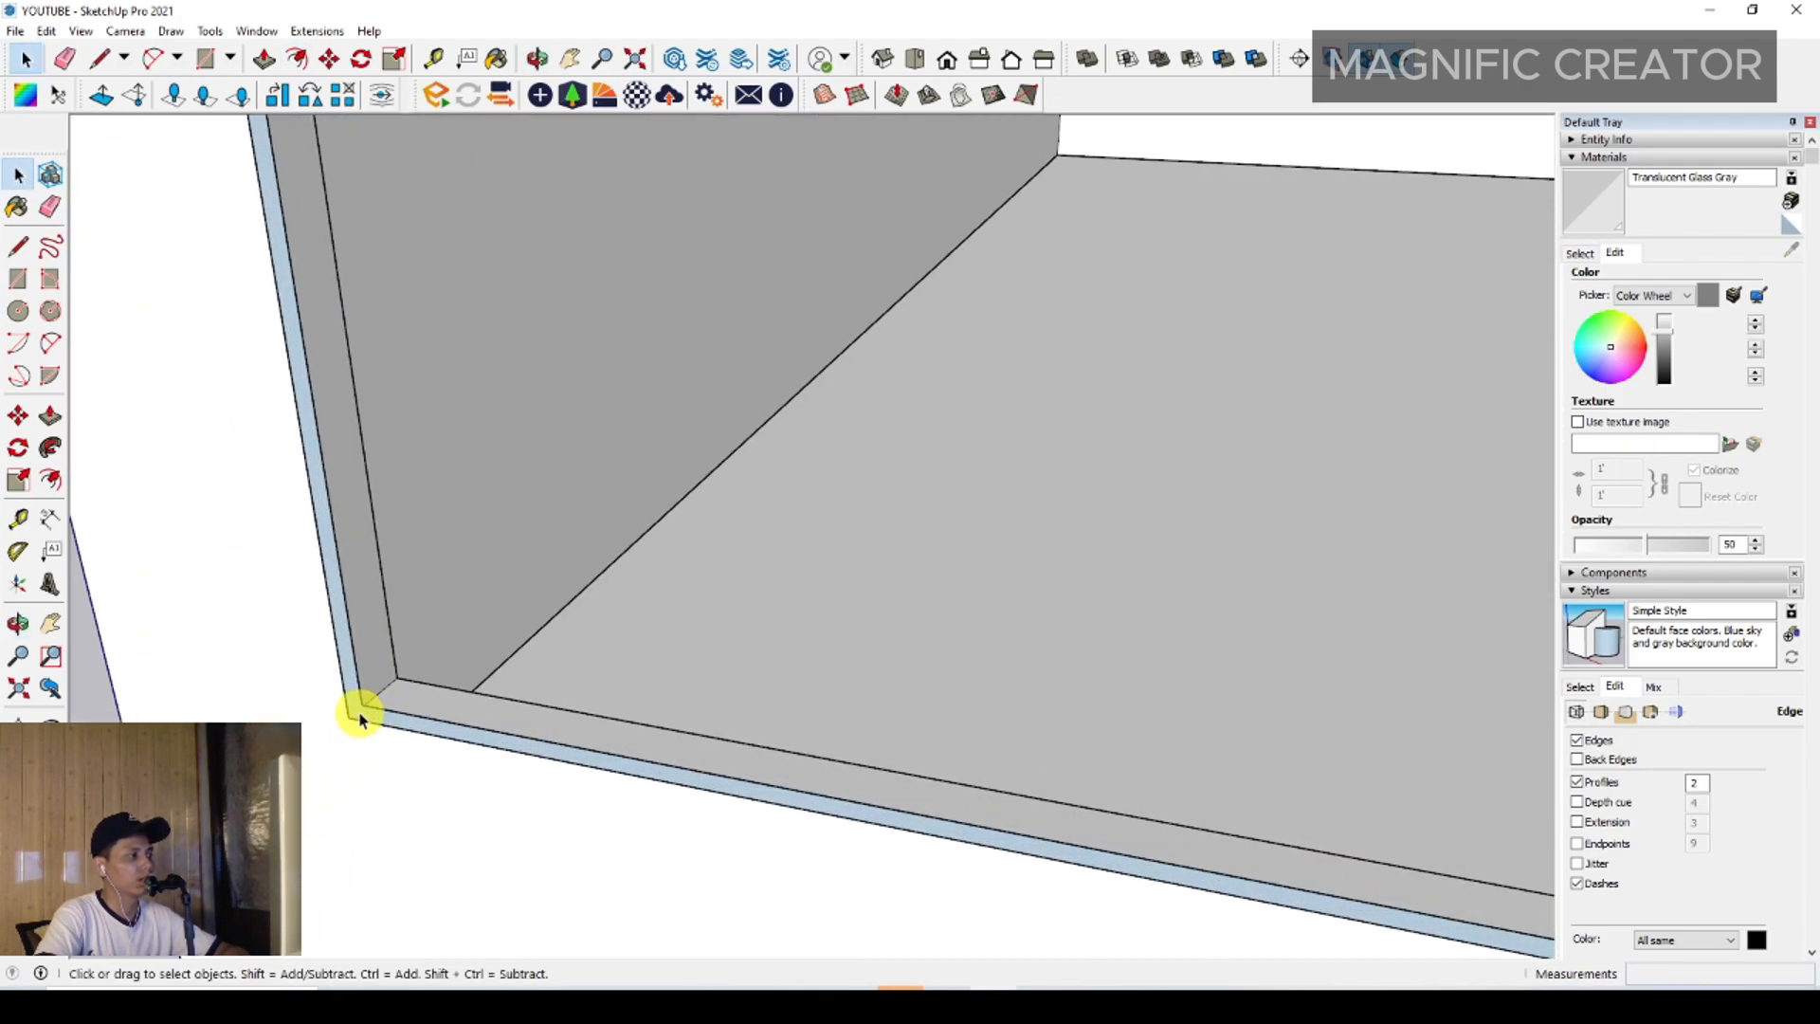
key("p")
left_click(371, 711)
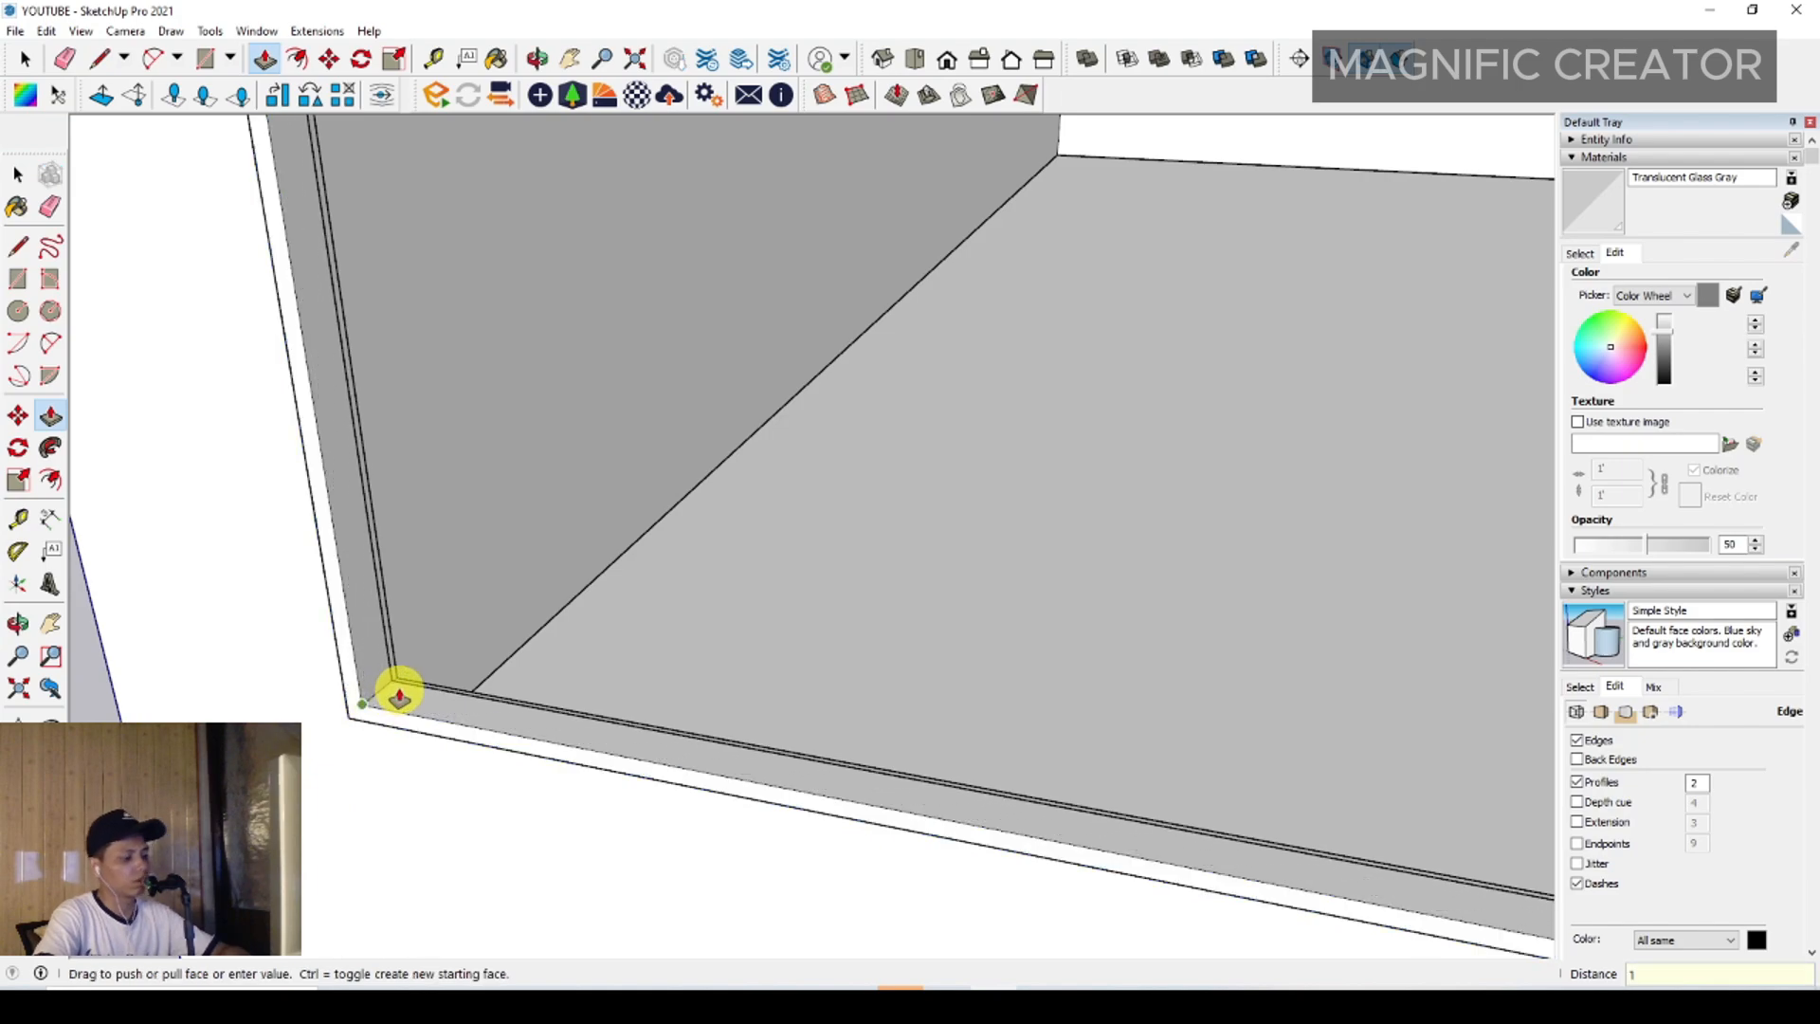
left_click(399, 695)
key("space")
triple_click(380, 607)
right_click(379, 606)
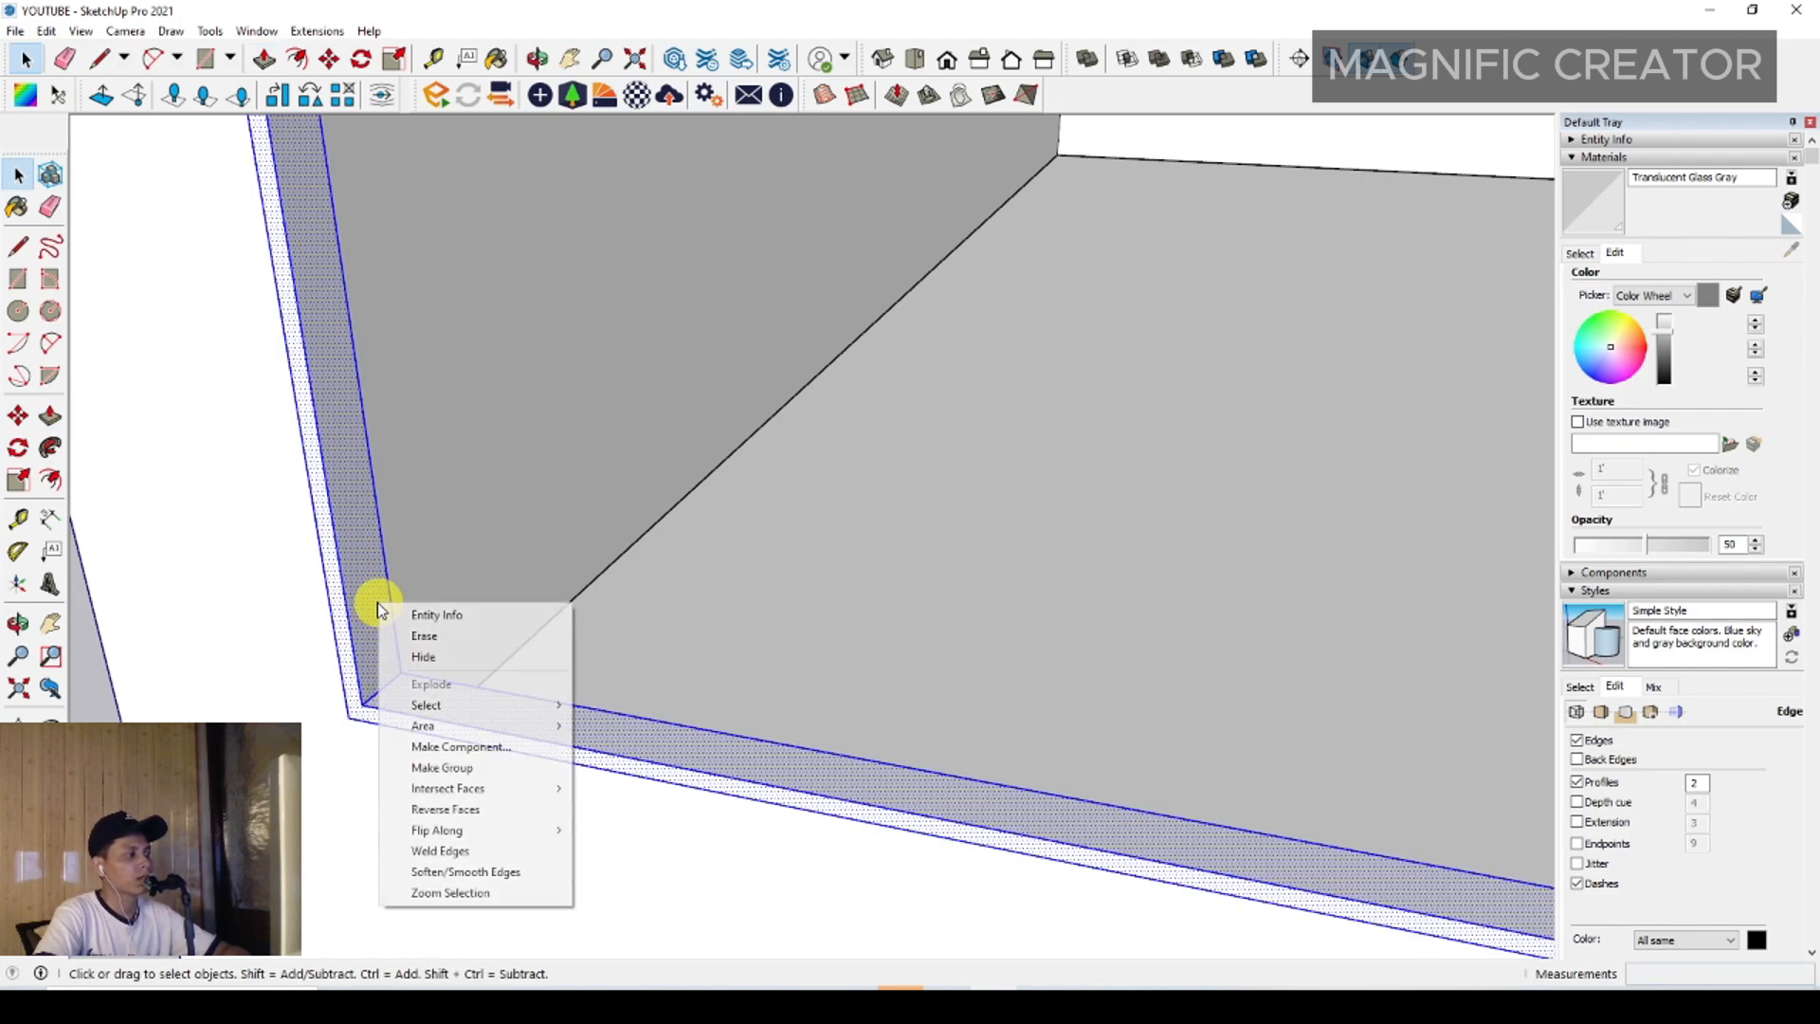
left_click(452, 768)
Sample the dark Color M07 from the balcony door frame and paint the outer window frame with it
scroll(473, 768, "down", 6)
middle_click_drag(484, 772, 1427, 565)
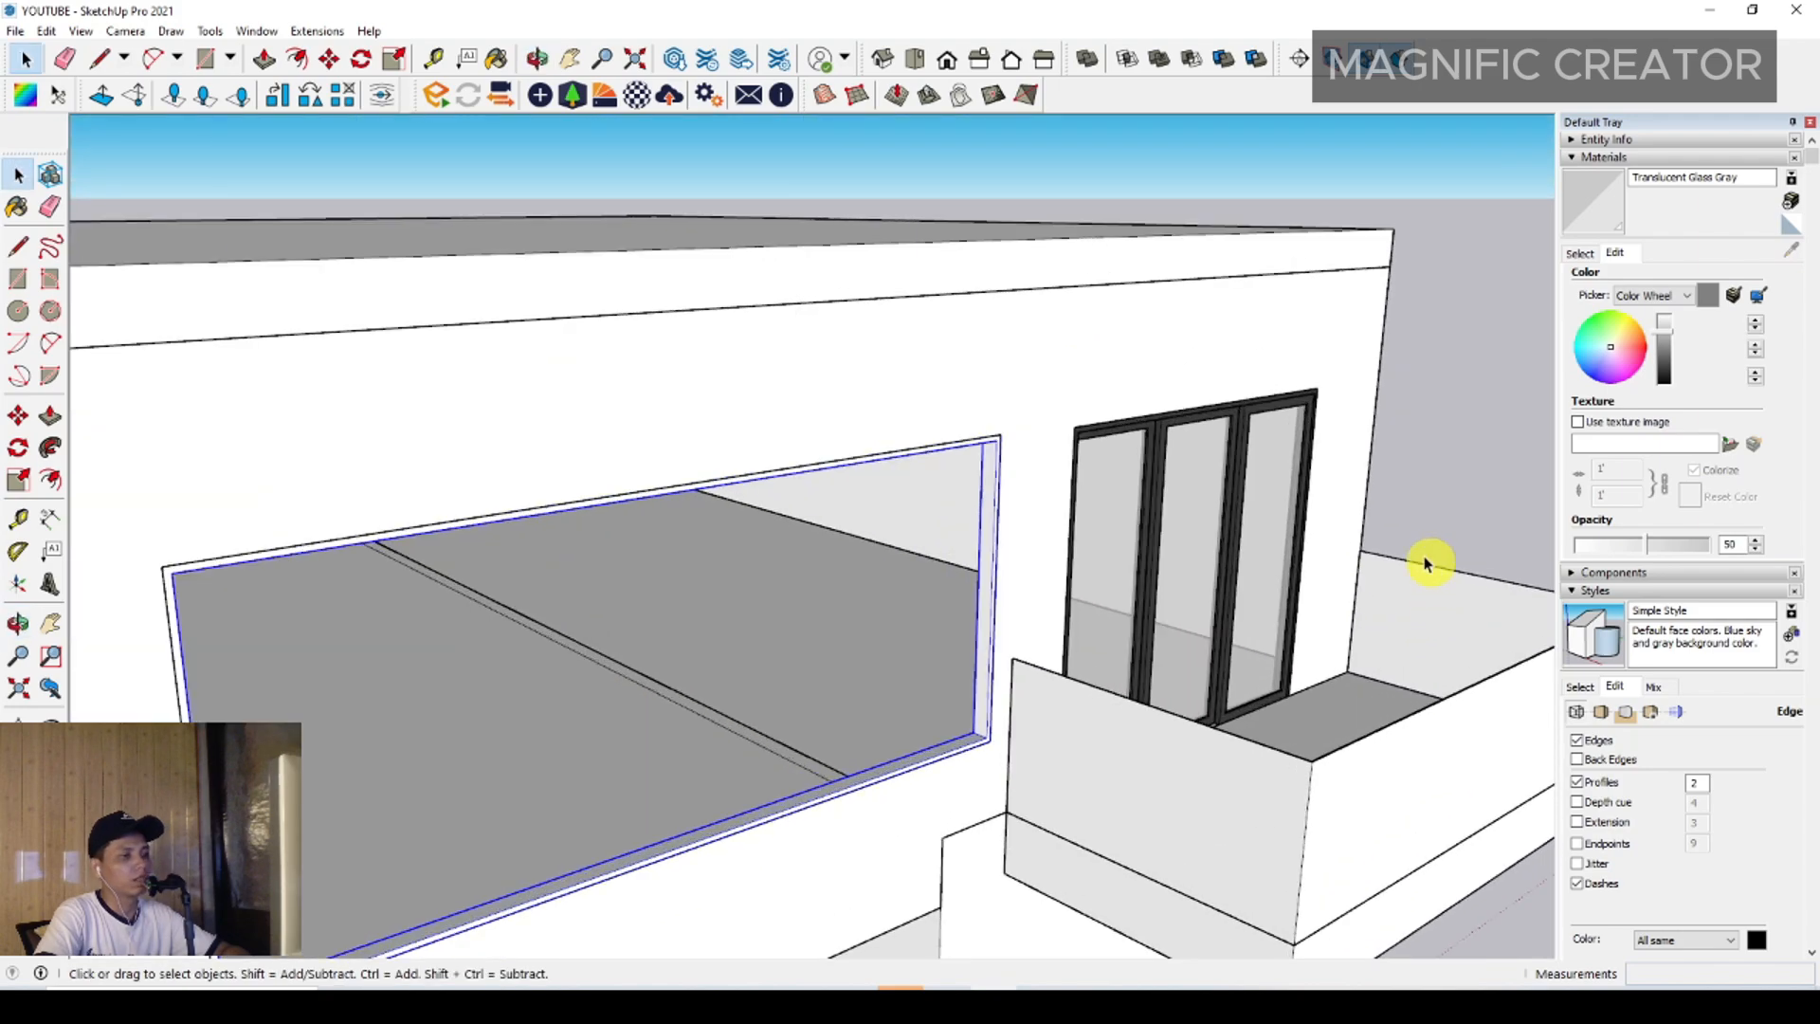
left_click(1580, 253)
scroll(1172, 427, "up", 4)
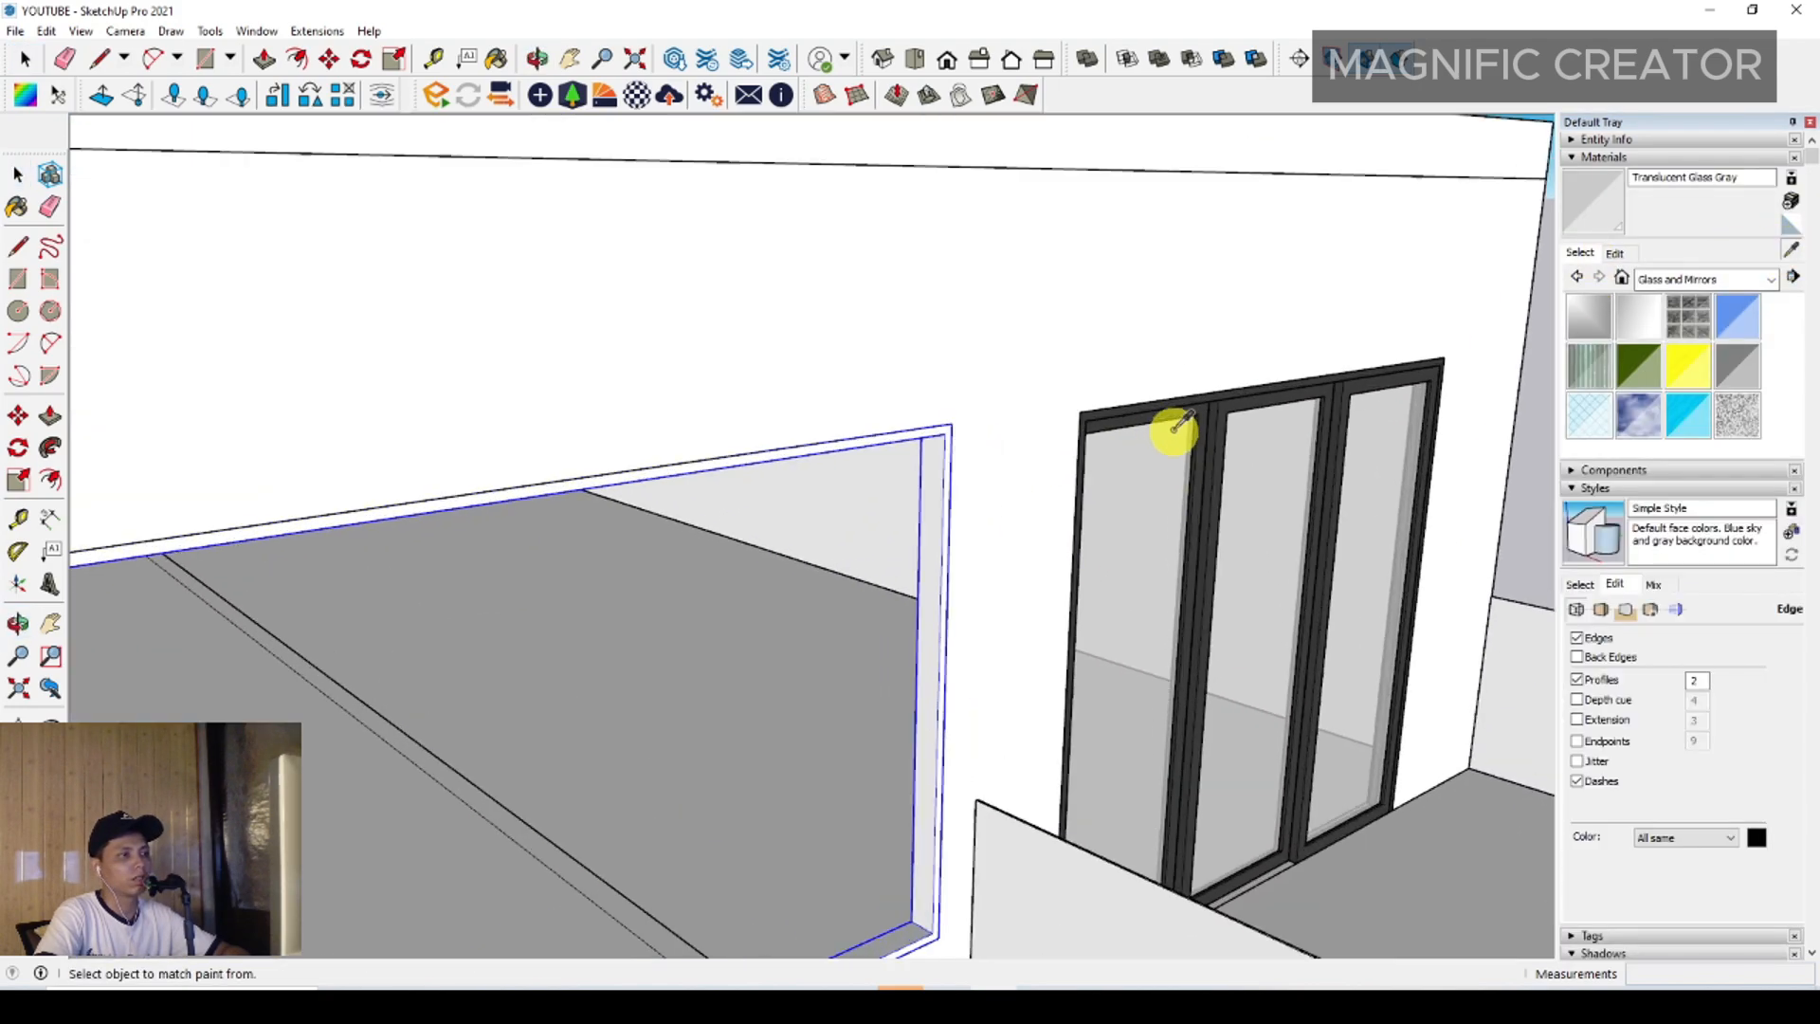
left_click(1152, 413)
scroll(922, 460, "up", 4)
left_click(905, 487)
key("space")
Draw a rectangle inside the window frame from the lower corner nearest the balcony to the midpoint of the upper edge
middle_click_drag(906, 486, 897, 560)
scroll(834, 731, "up", 4)
key("r")
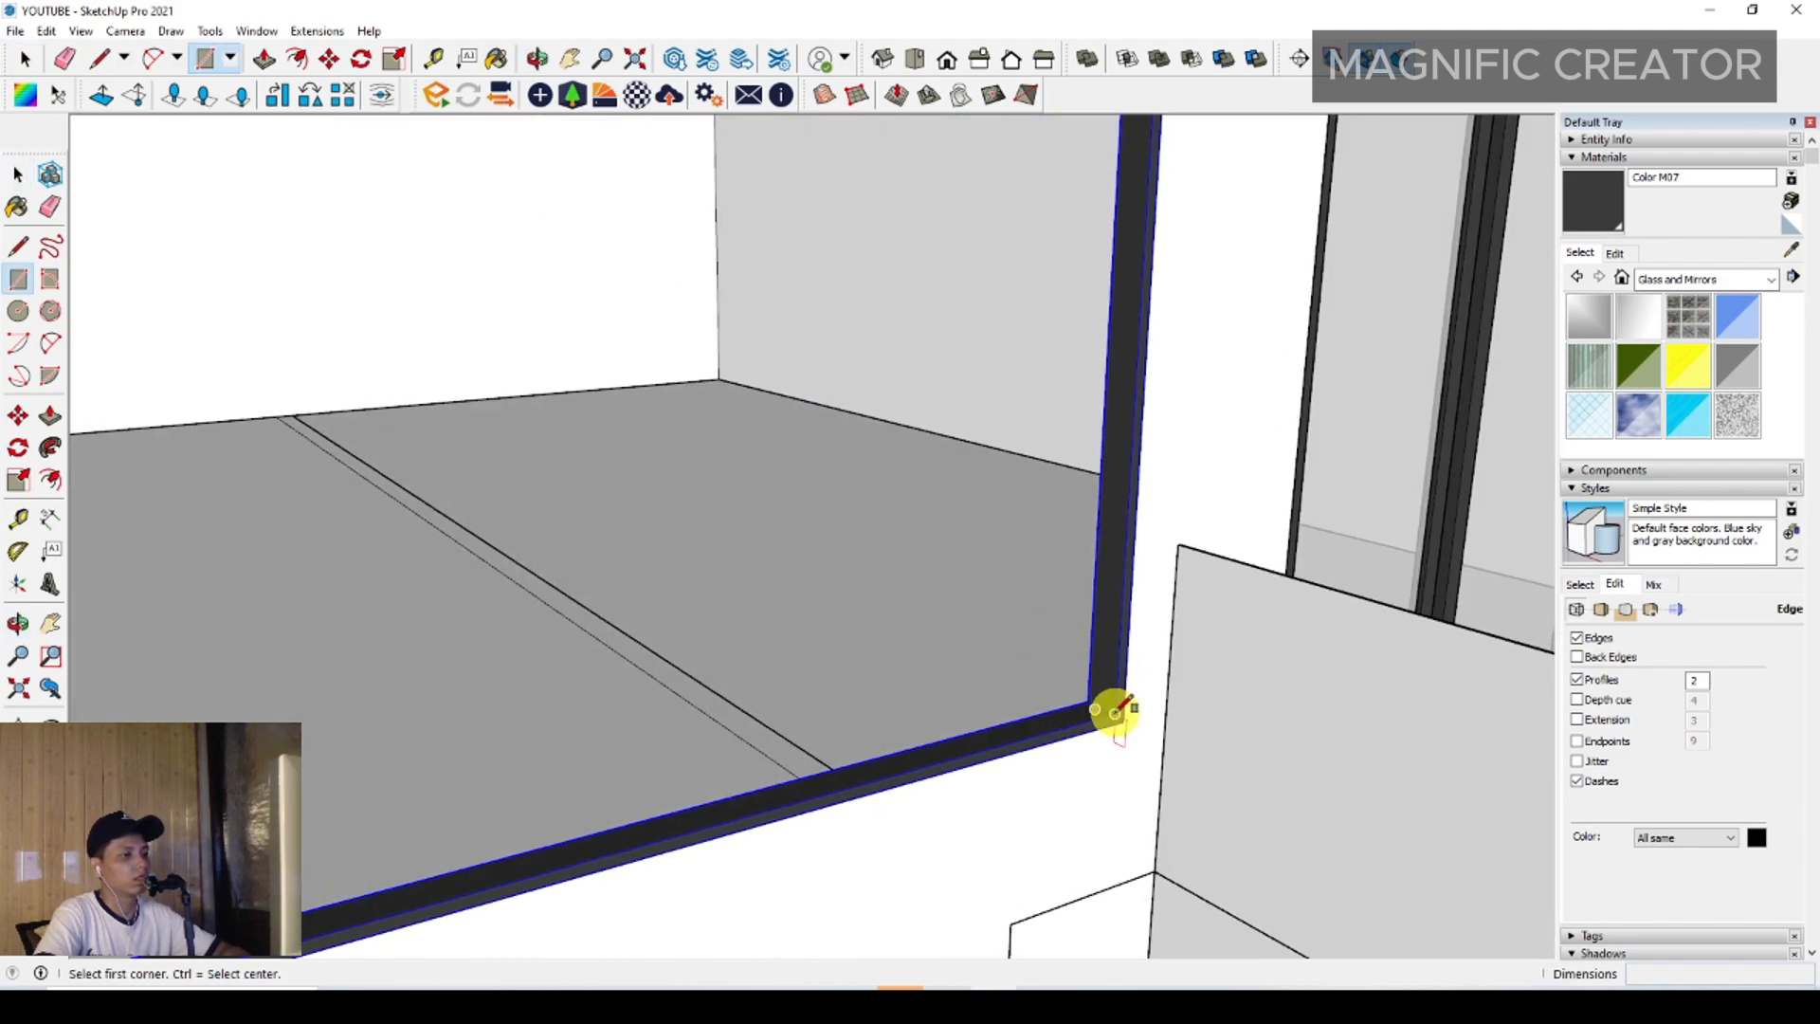
left_click(1116, 713)
scroll(969, 755, "down", 5)
middle_click_drag(934, 720, 827, 593)
scroll(786, 489, "up", 2)
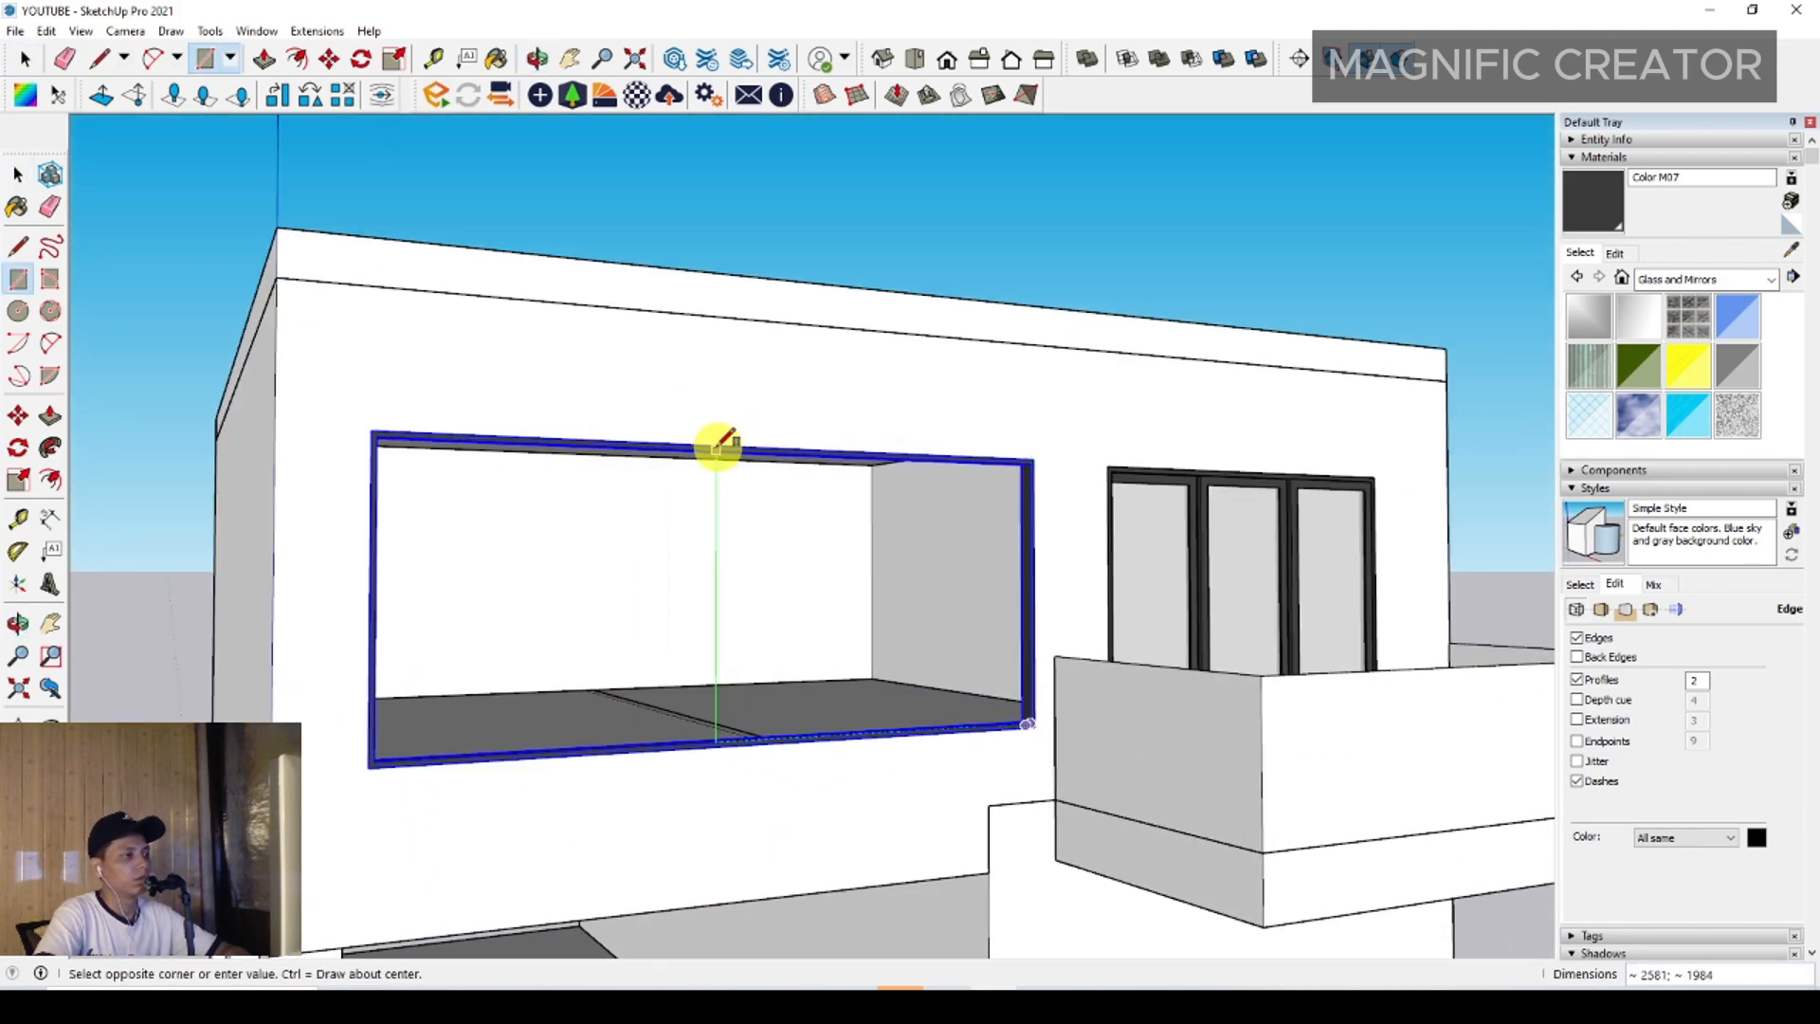
left_click(740, 451)
key("space")
Offset the half-window rectangle slightly inward and erase the inner face, leaving a thin sash strip
scroll(929, 545, "up", 2)
left_click(766, 506)
scroll(637, 526, "up", 2)
key("f")
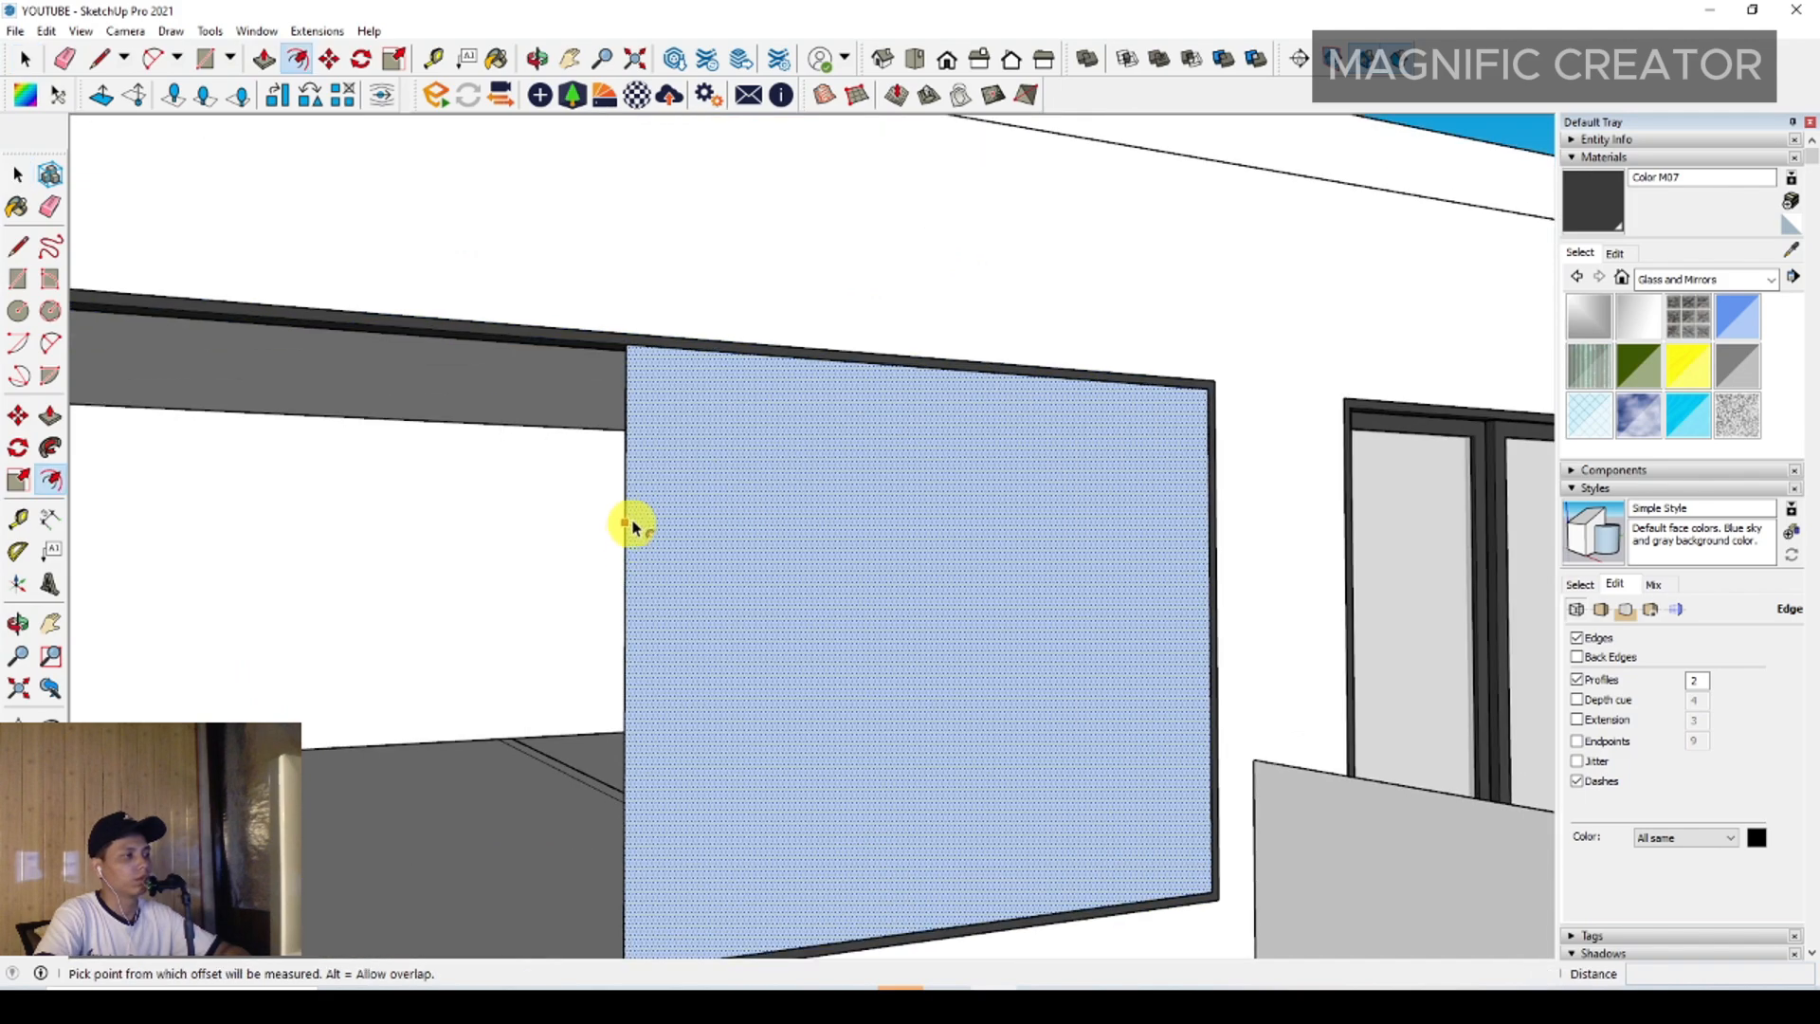
left_click(637, 504)
left_click(638, 495)
key("space")
right_click(764, 503)
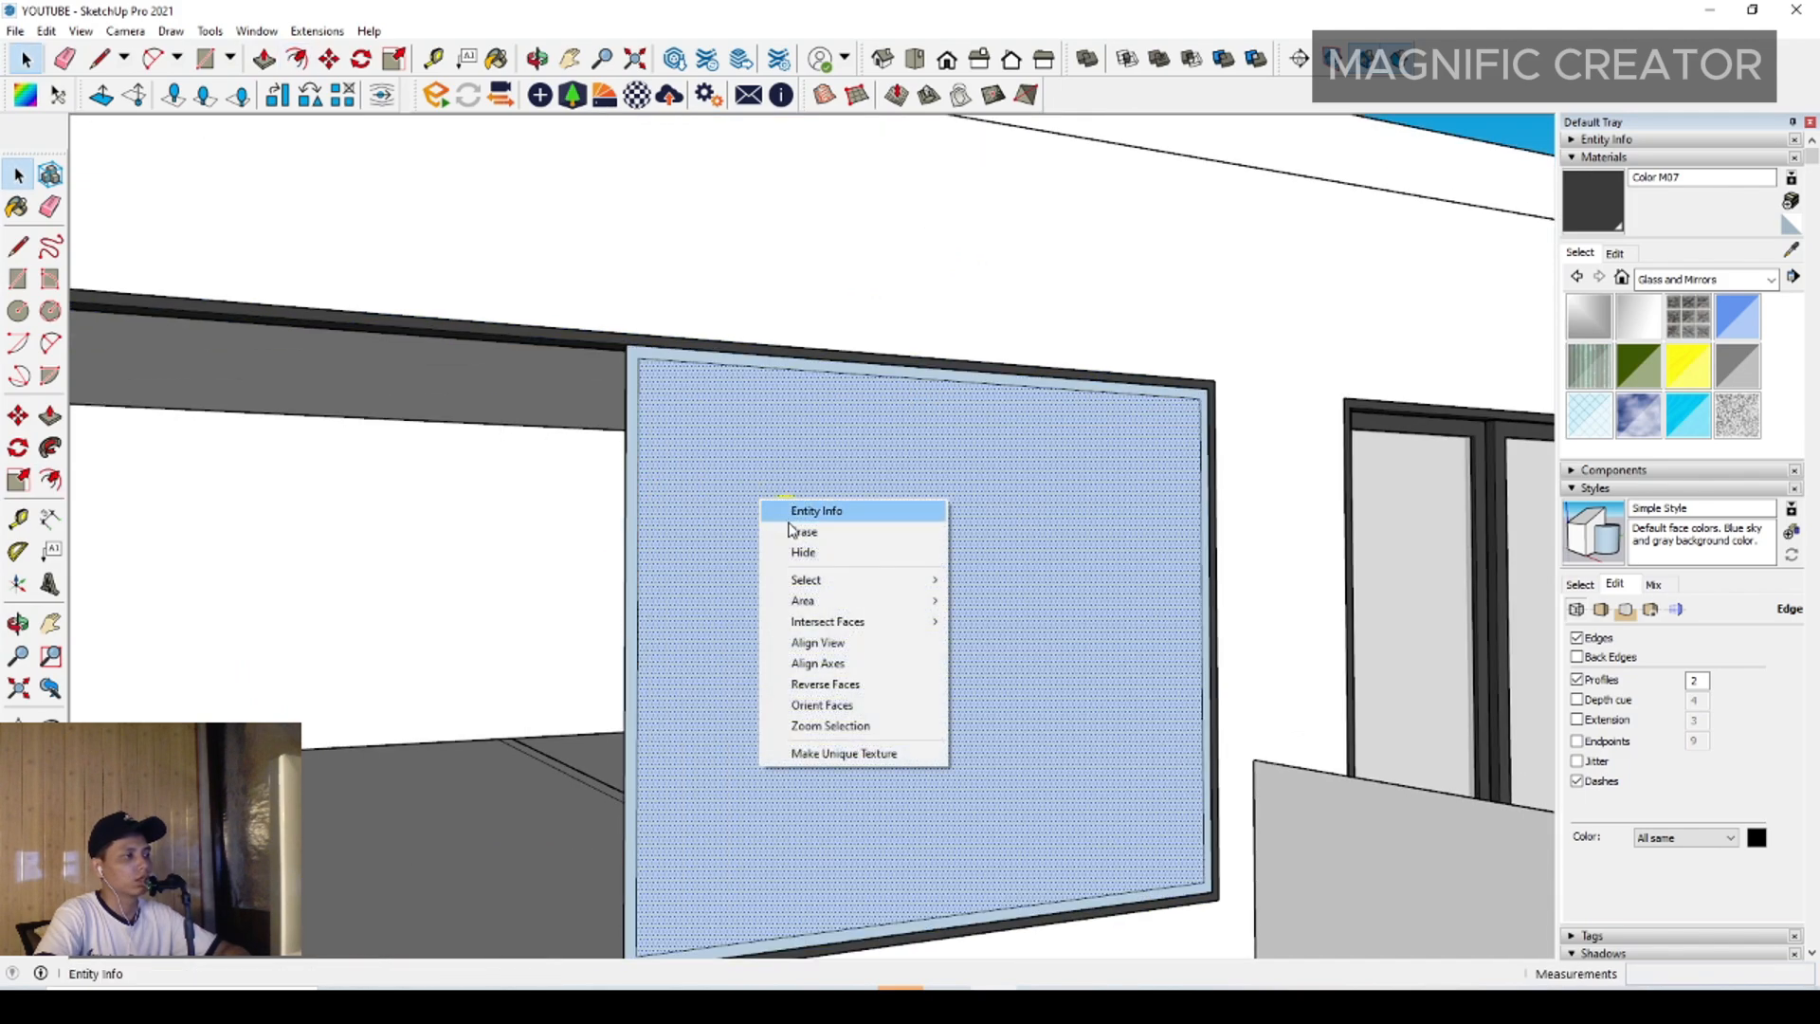
left_click(806, 531)
Push/Pull the sash strip about 32 and group the resulting sash frame
mouse_move(806, 531)
middle_mouse_down()
mouse_move(1011, 736)
mouse_move(1032, 682)
middle_mouse_up()
scroll(1032, 682, "up", 3)
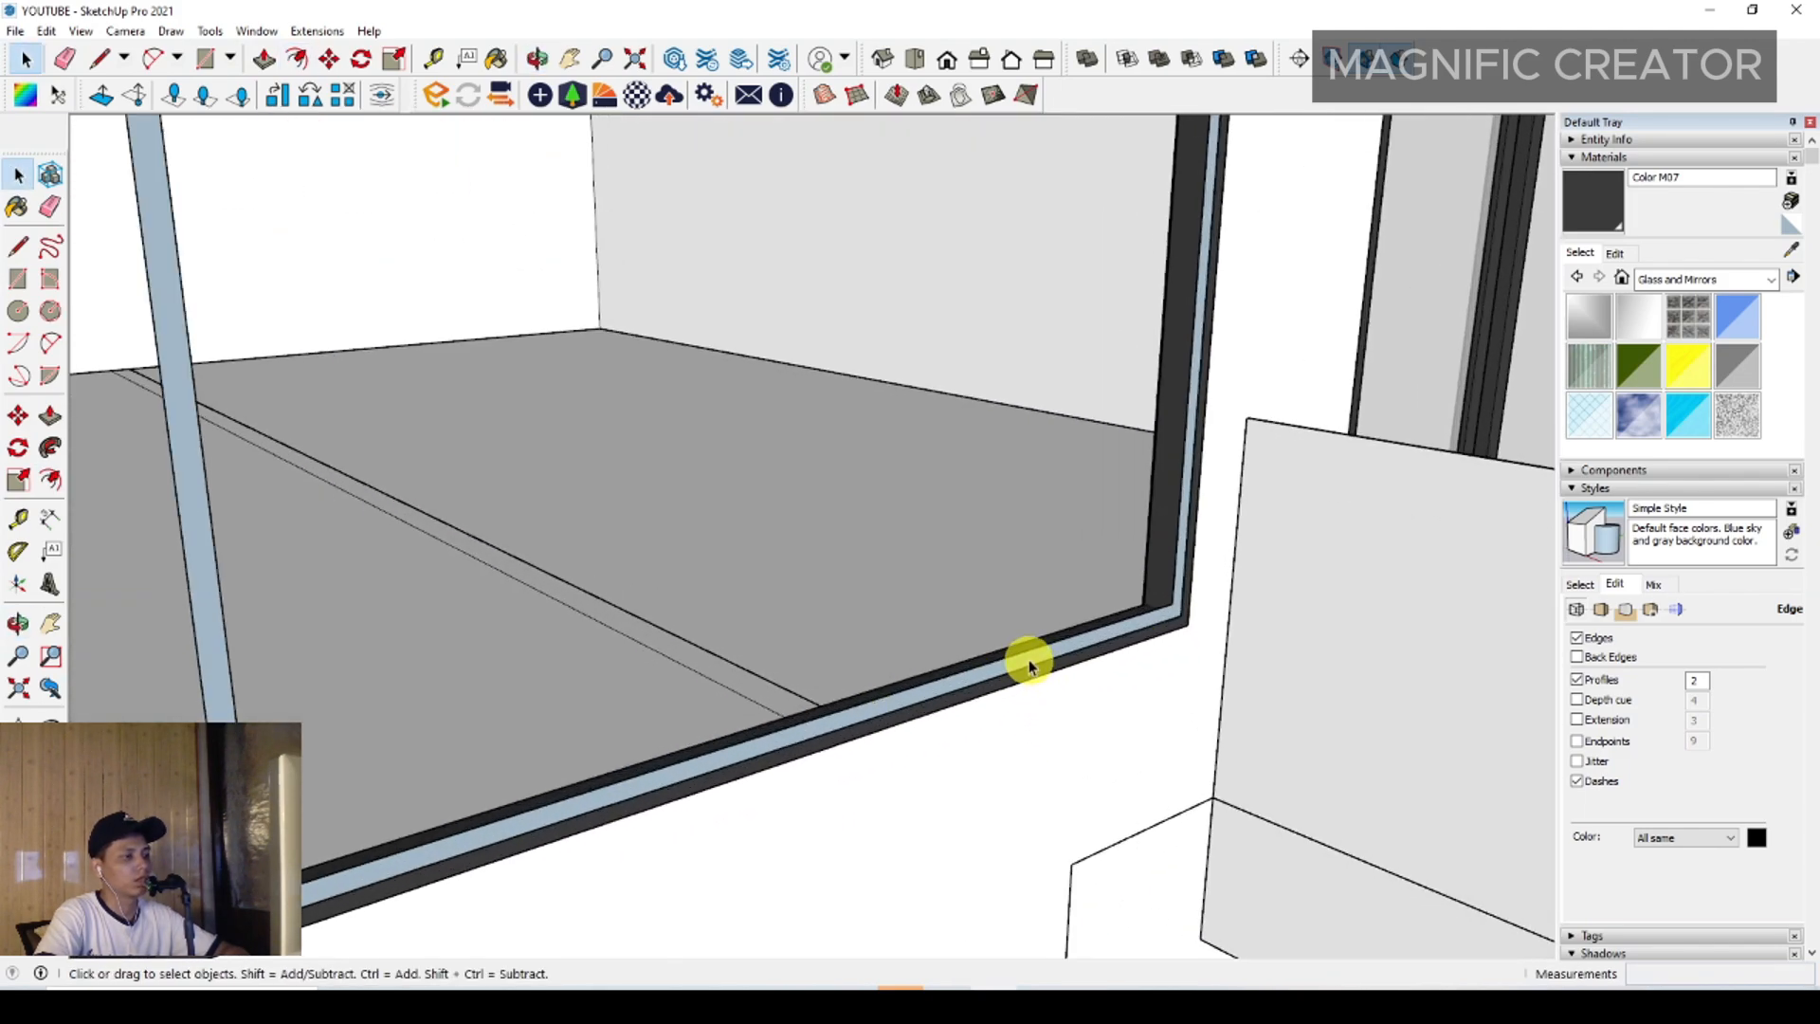
scroll(1062, 654, "up", 2)
key("p")
left_click(1089, 693)
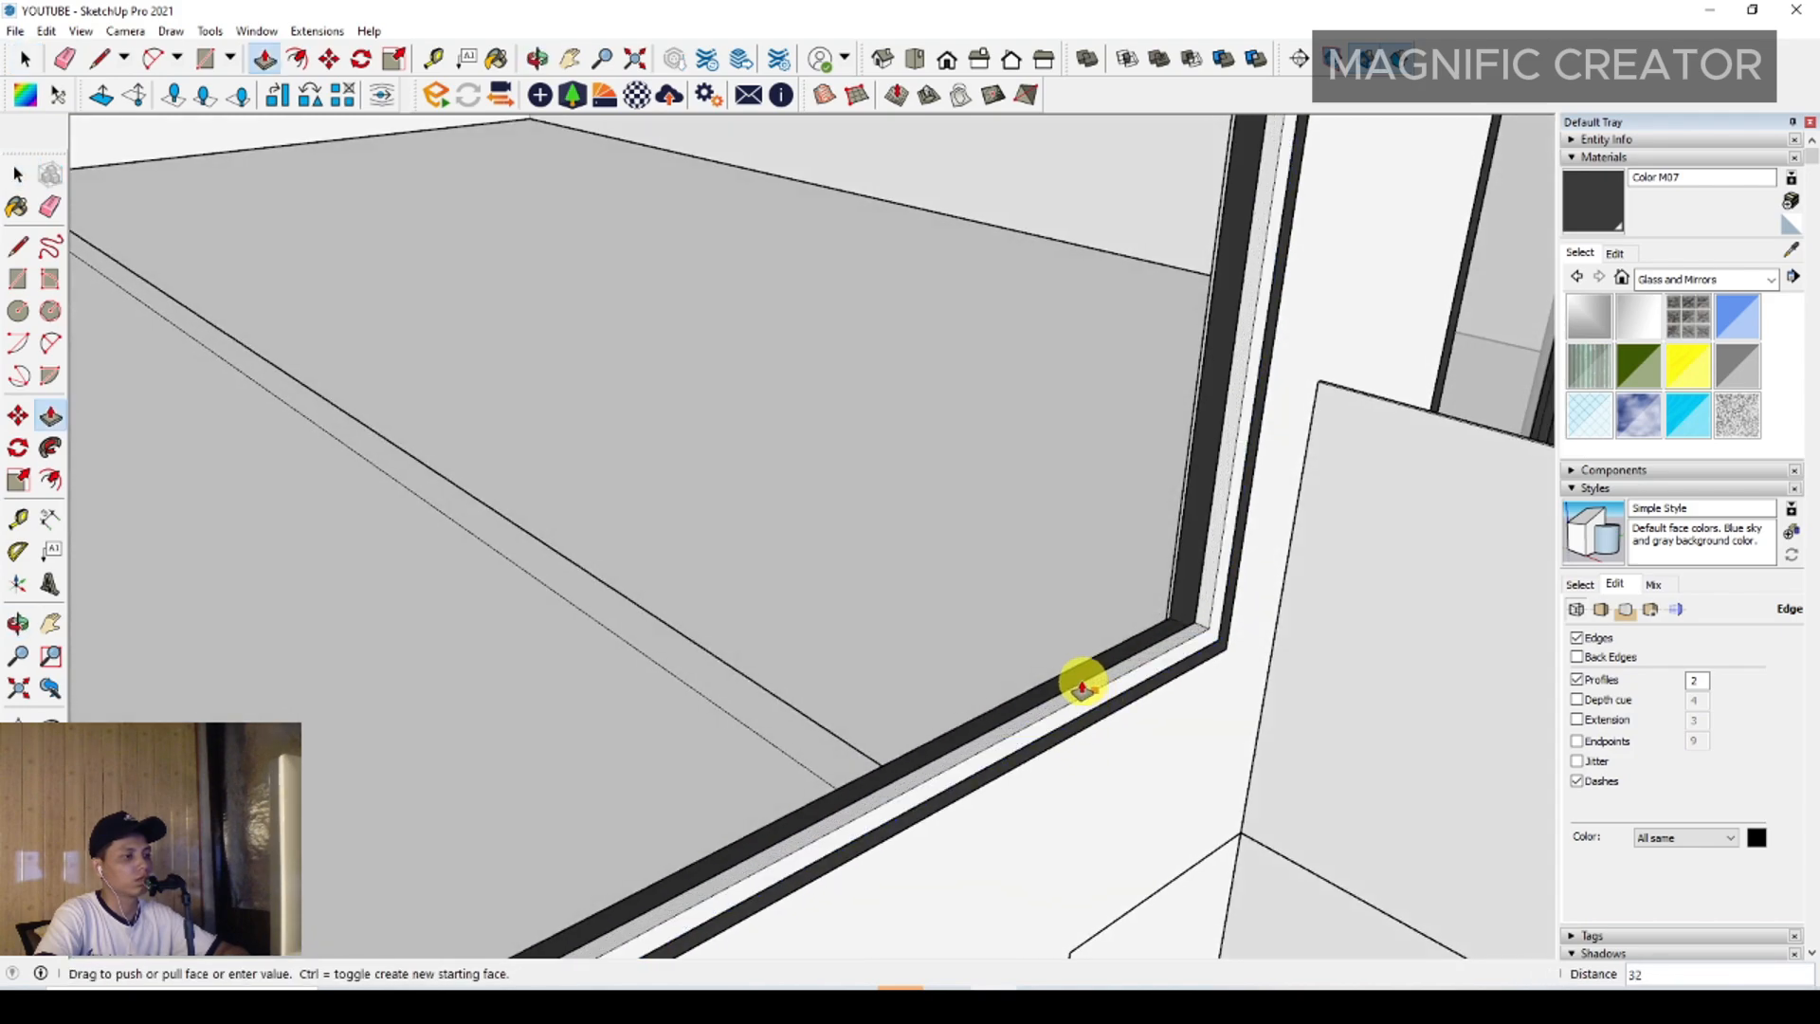
left_click(1098, 689)
key("space")
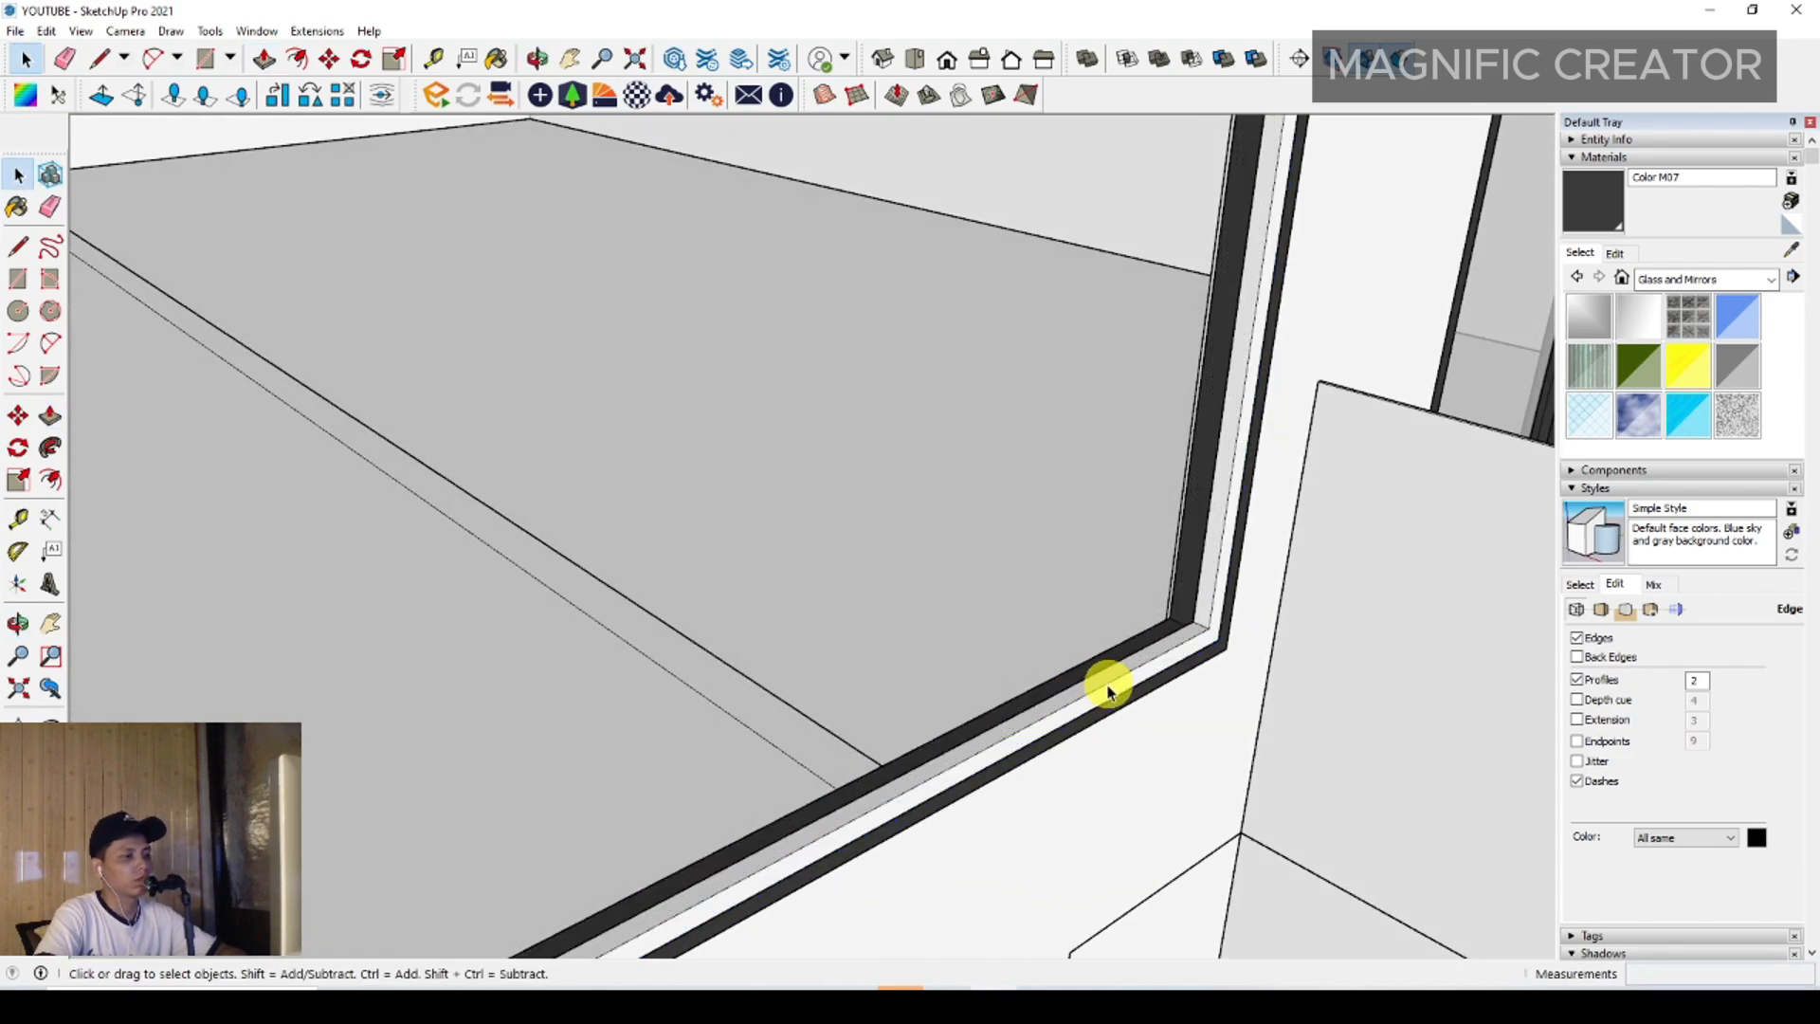
triple_click(1111, 683)
right_click(1107, 680)
left_click(1168, 840)
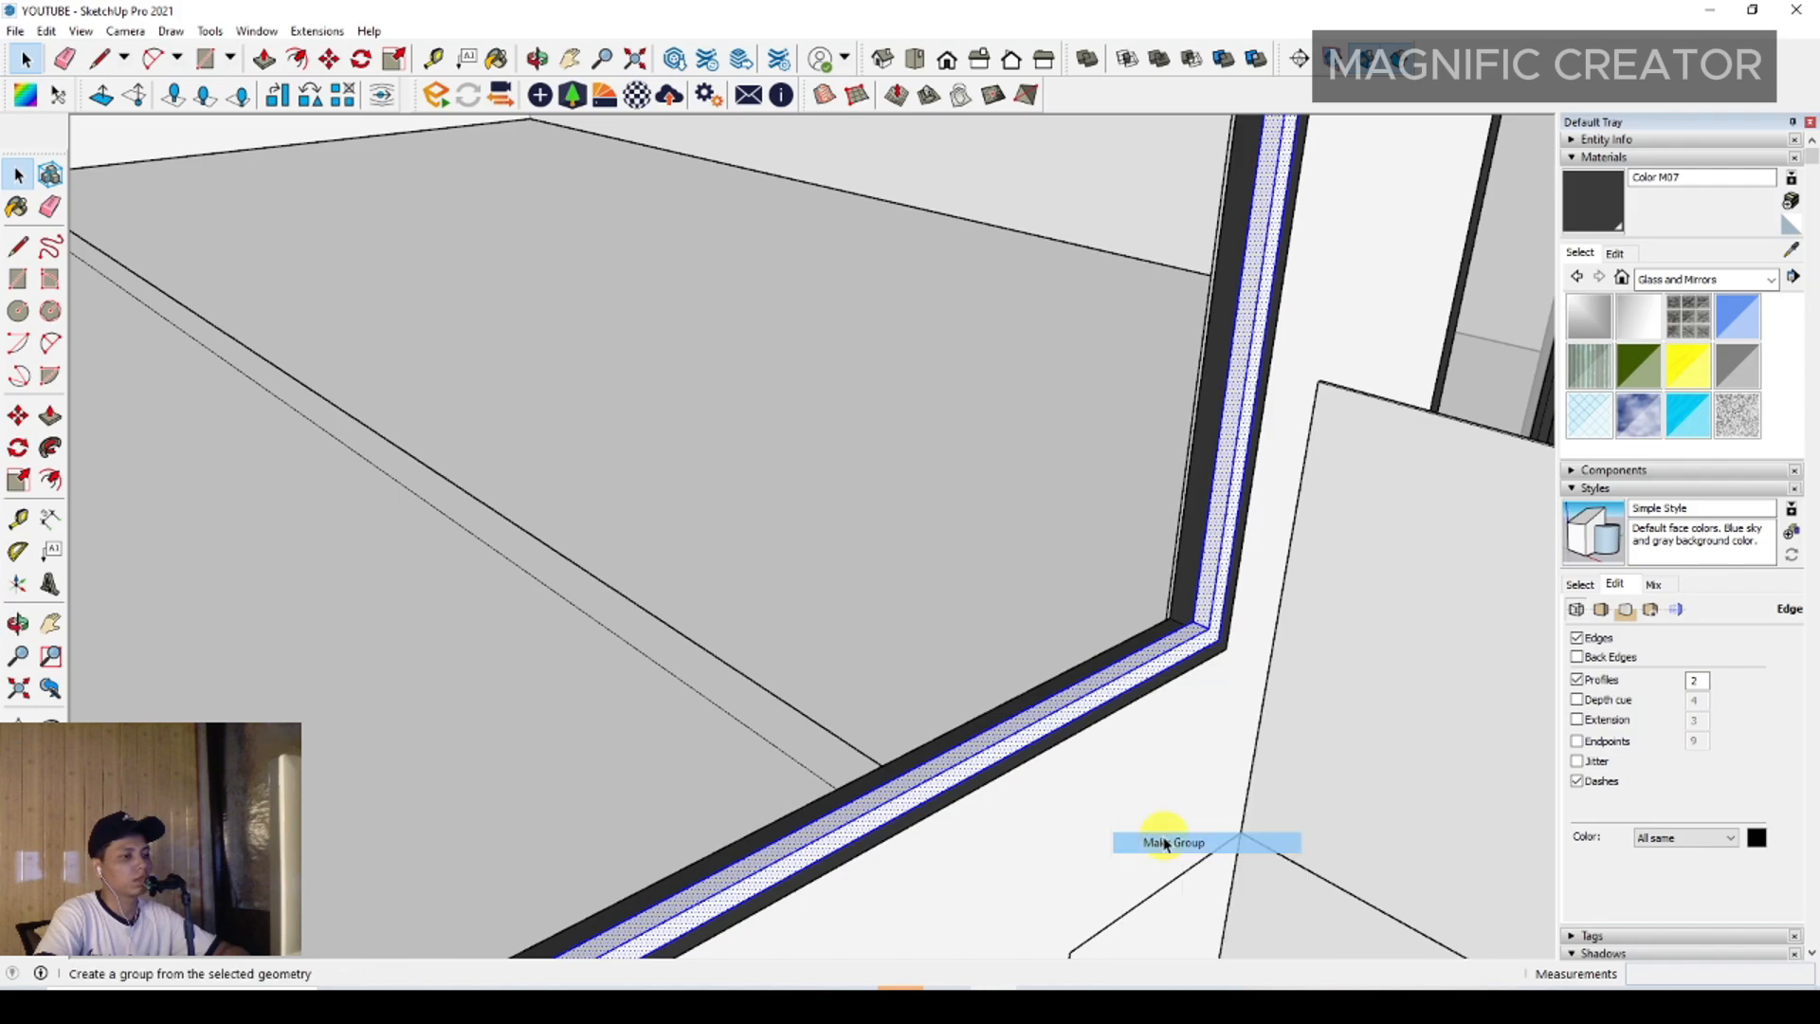
Draw a rectangle across the inside of the sash frame from corner to opposite corner for the glass pane
middle_click_drag(1168, 840, 1193, 614)
key("r")
scroll(1128, 707, "down", 8)
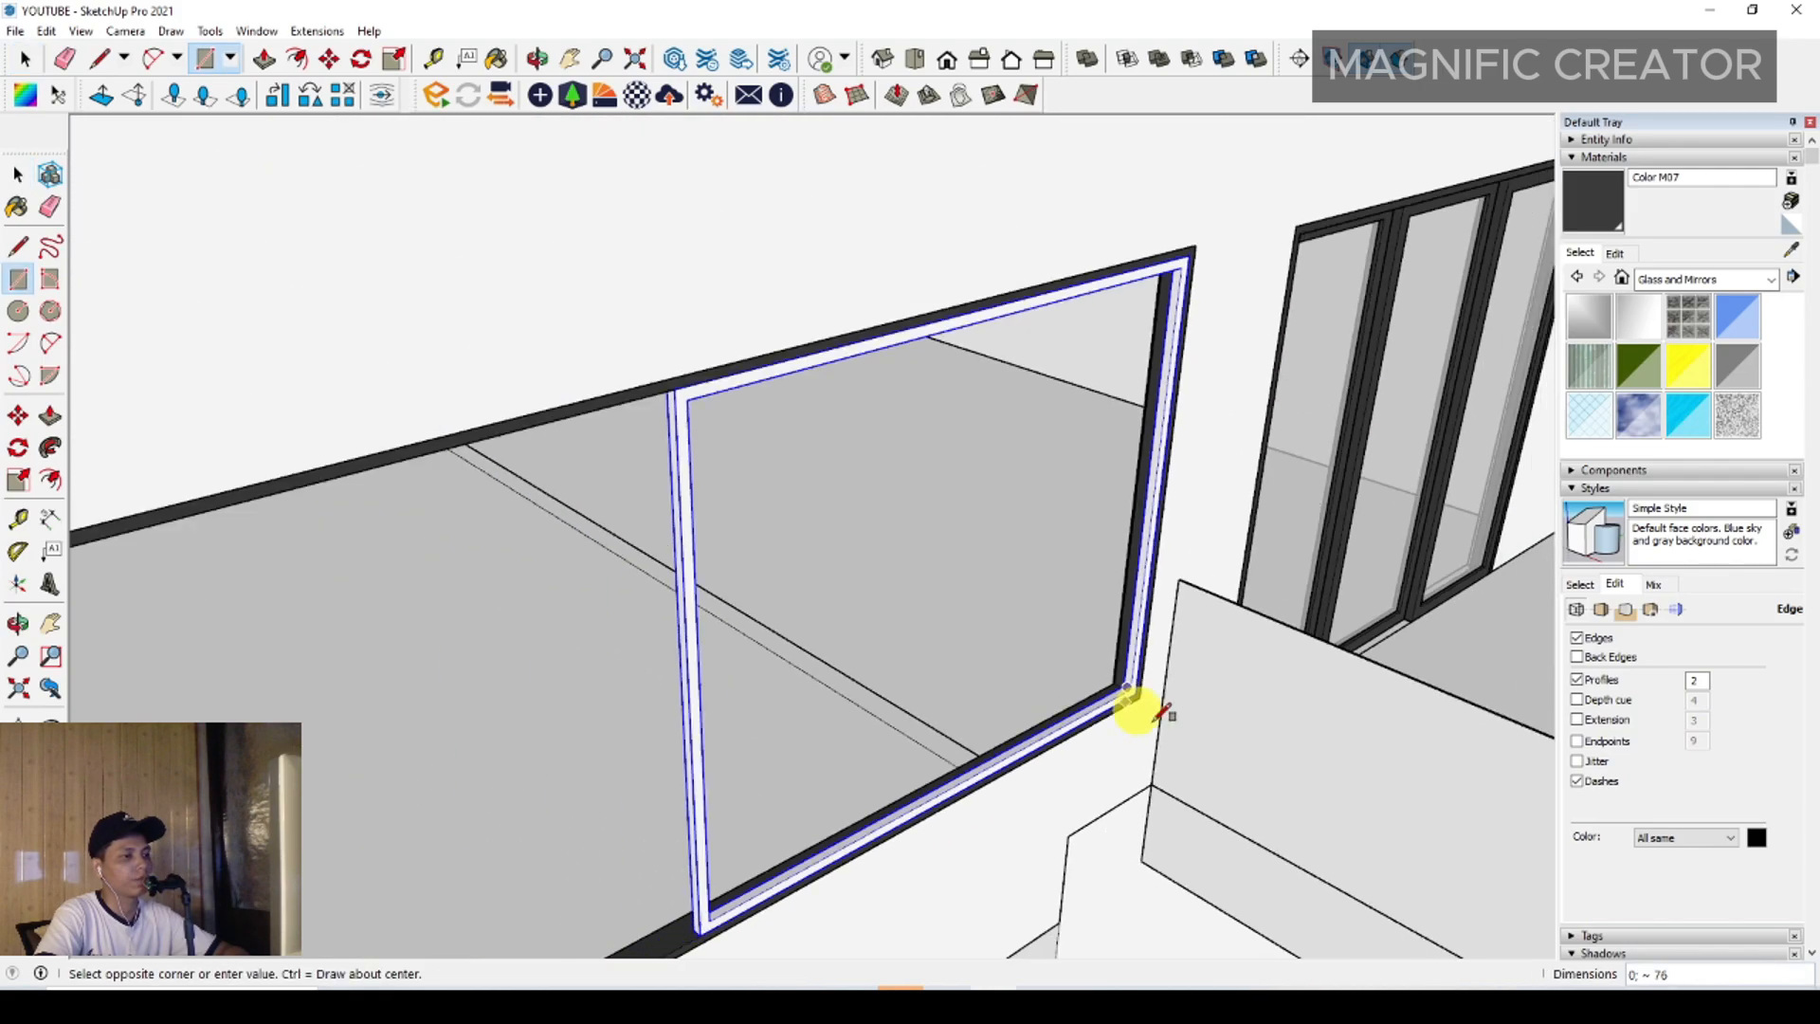
middle_click_drag(1141, 711, 910, 625)
scroll(554, 270, "up", 4)
middle_click_drag(554, 286, 471, 133)
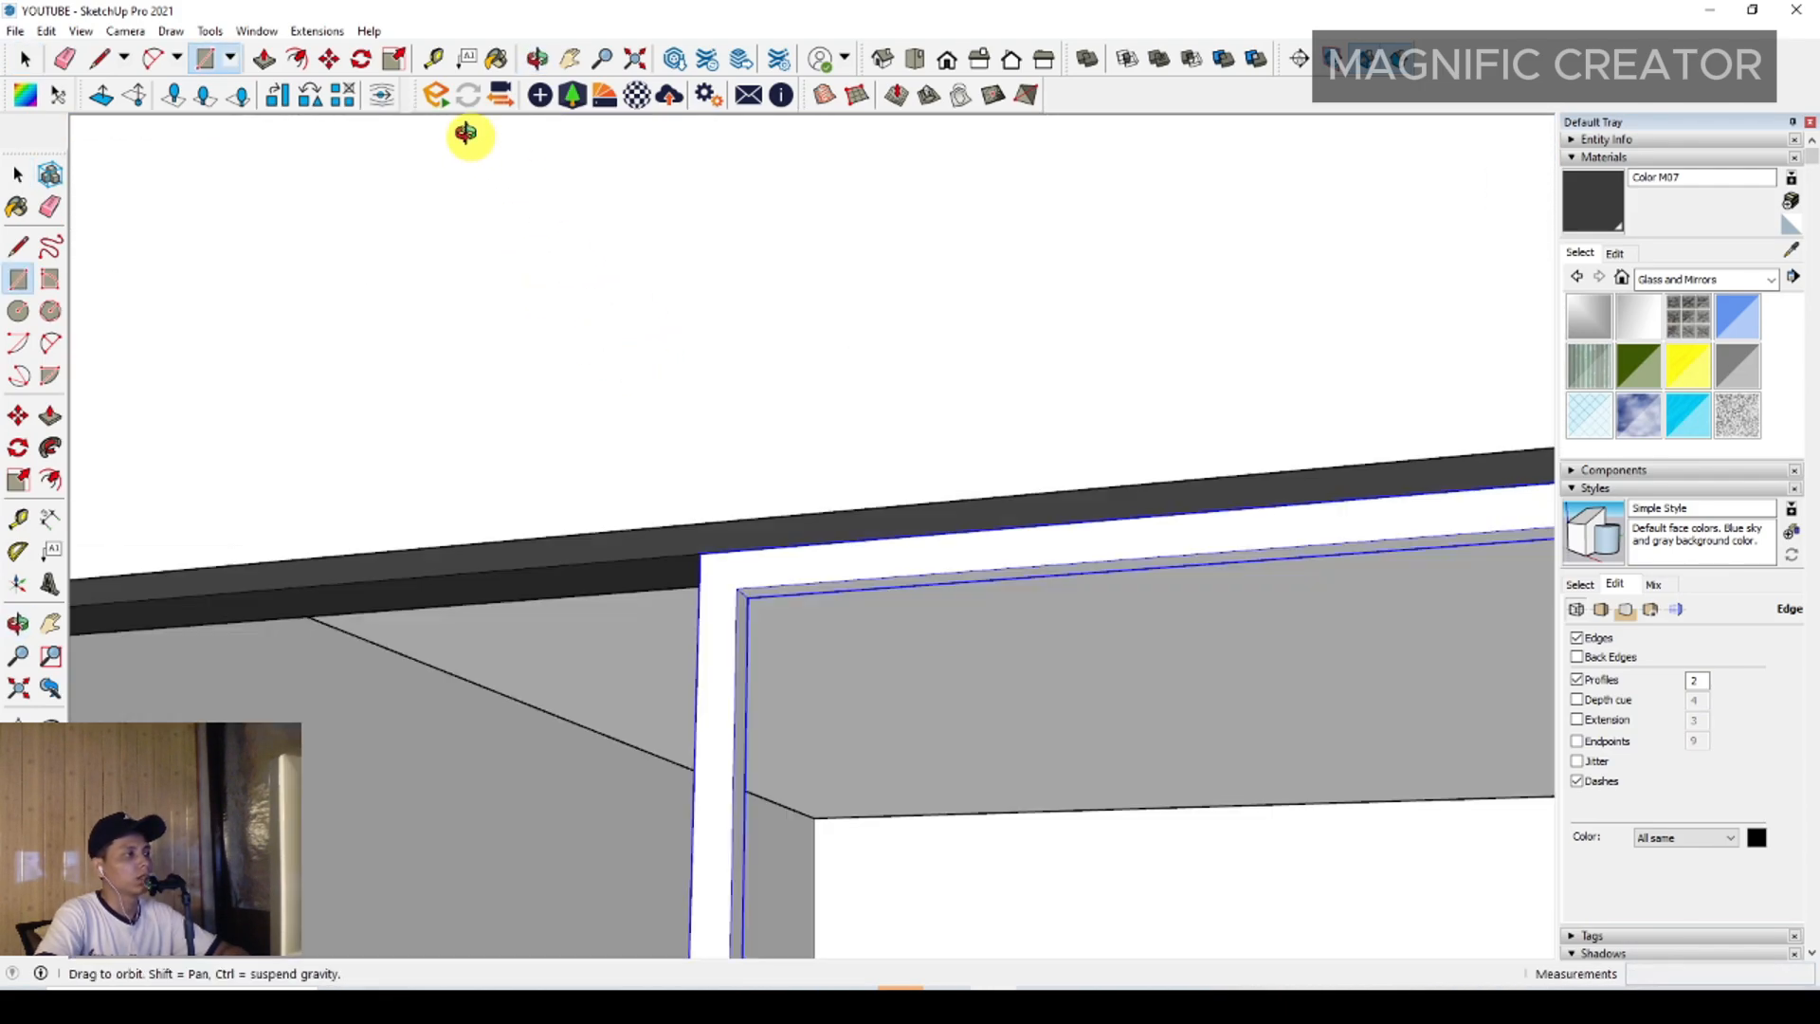
scroll(711, 555, "up", 4)
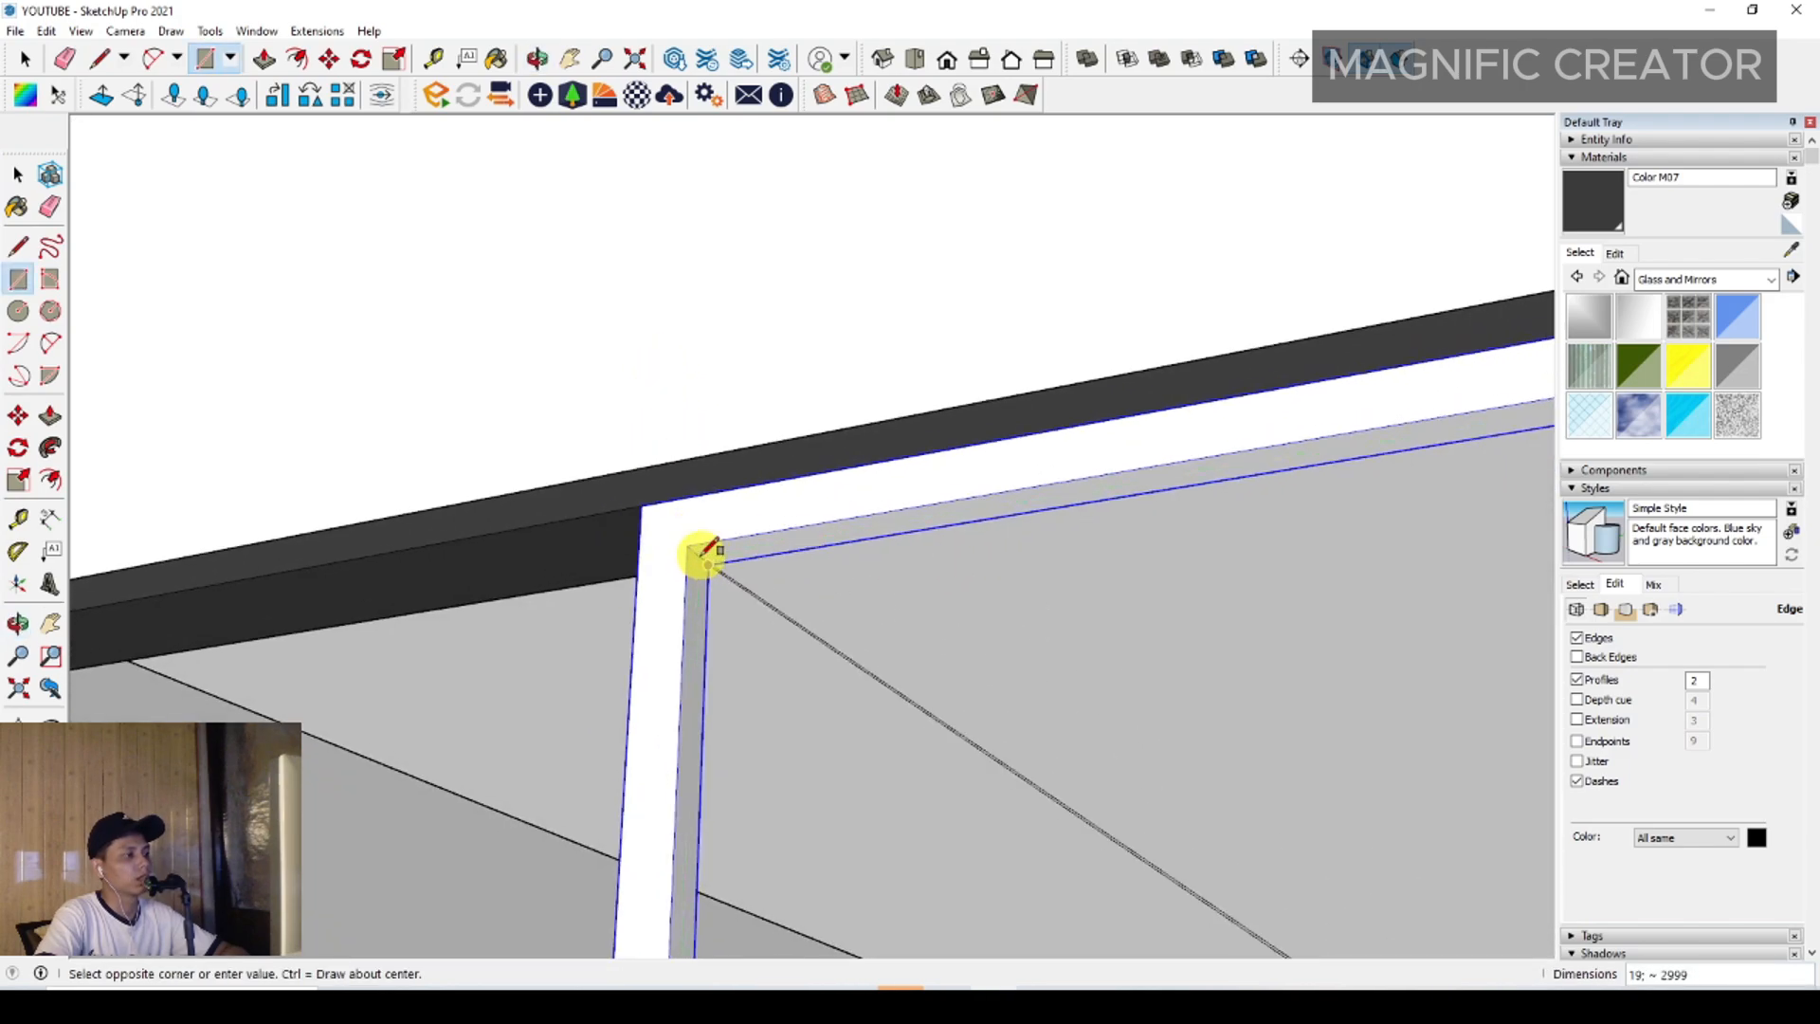
scroll(702, 556, "up", 1)
left_click(700, 558)
key("space")
Push/Pull the pane face to a slight thickness and group the pane
left_click(780, 577)
scroll(782, 579, "up", 1)
middle_click_drag(782, 579, 772, 556)
key("p")
left_click(772, 557)
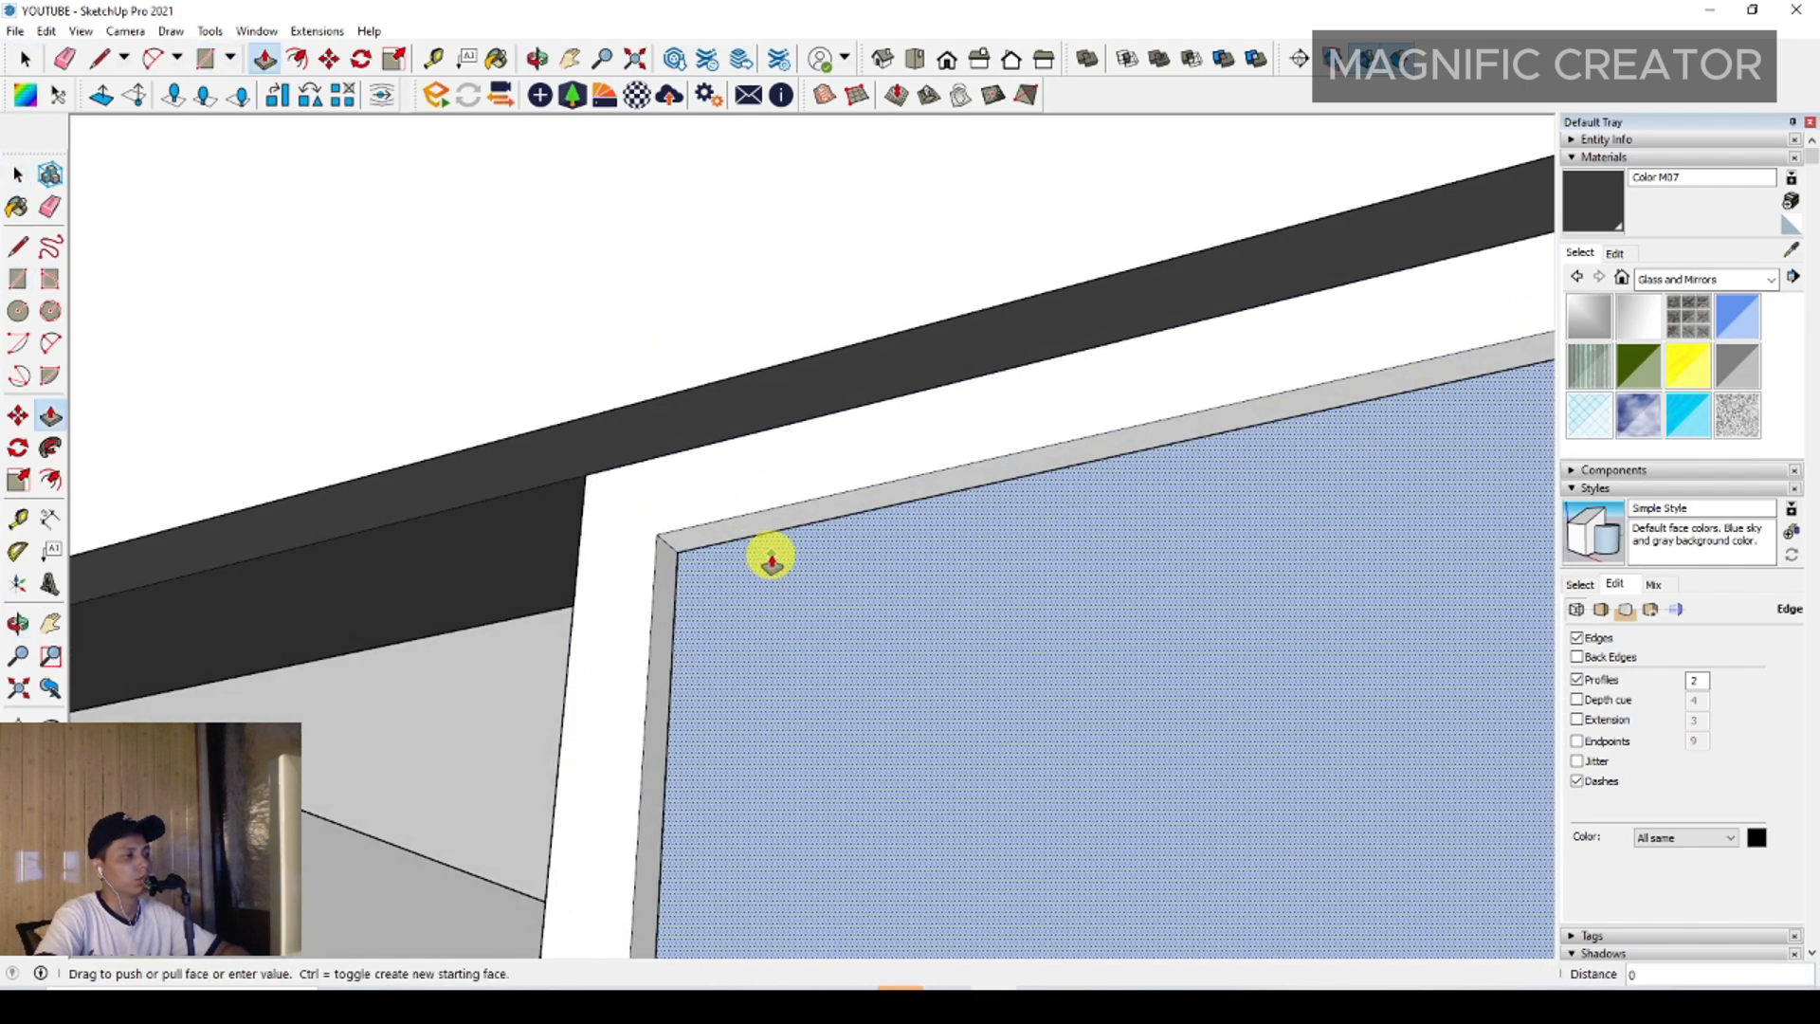
key("Escape")
key("space")
right_click(845, 557)
left_click(910, 721)
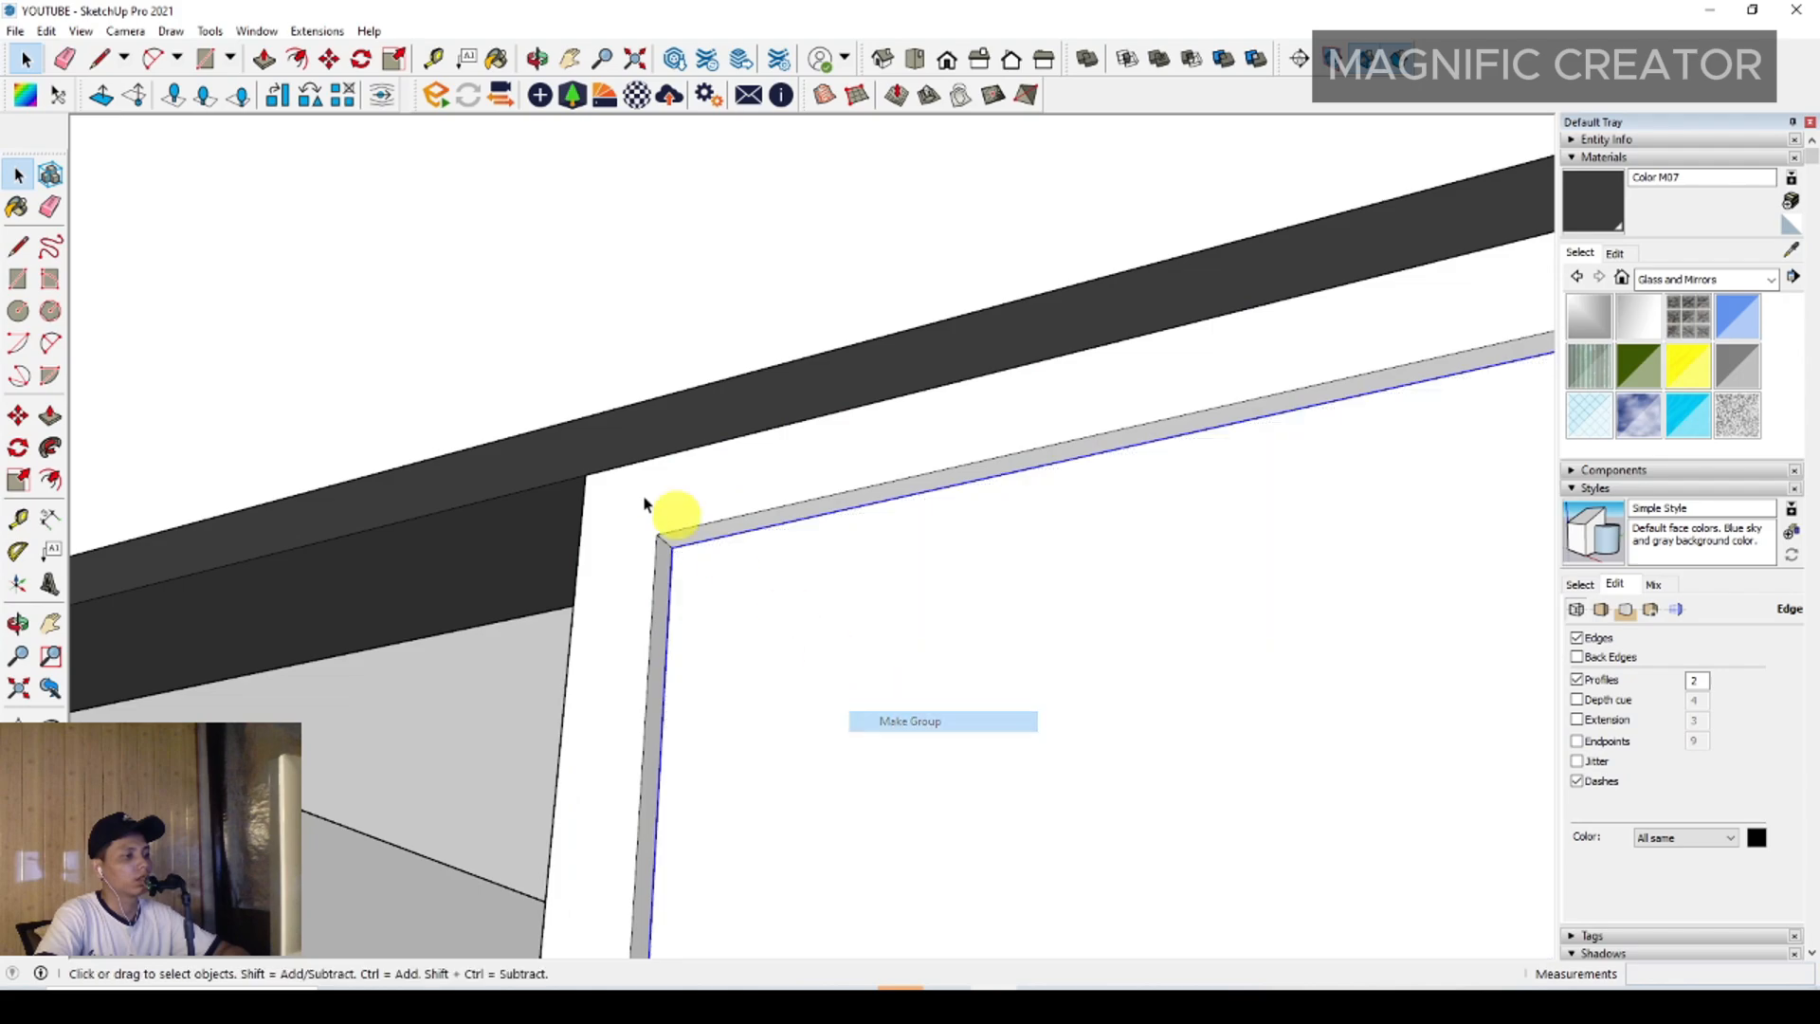
Sample Translucent Glass Gray from the balcony door glass and paint the window pane with it
scroll(887, 614, "down", 6)
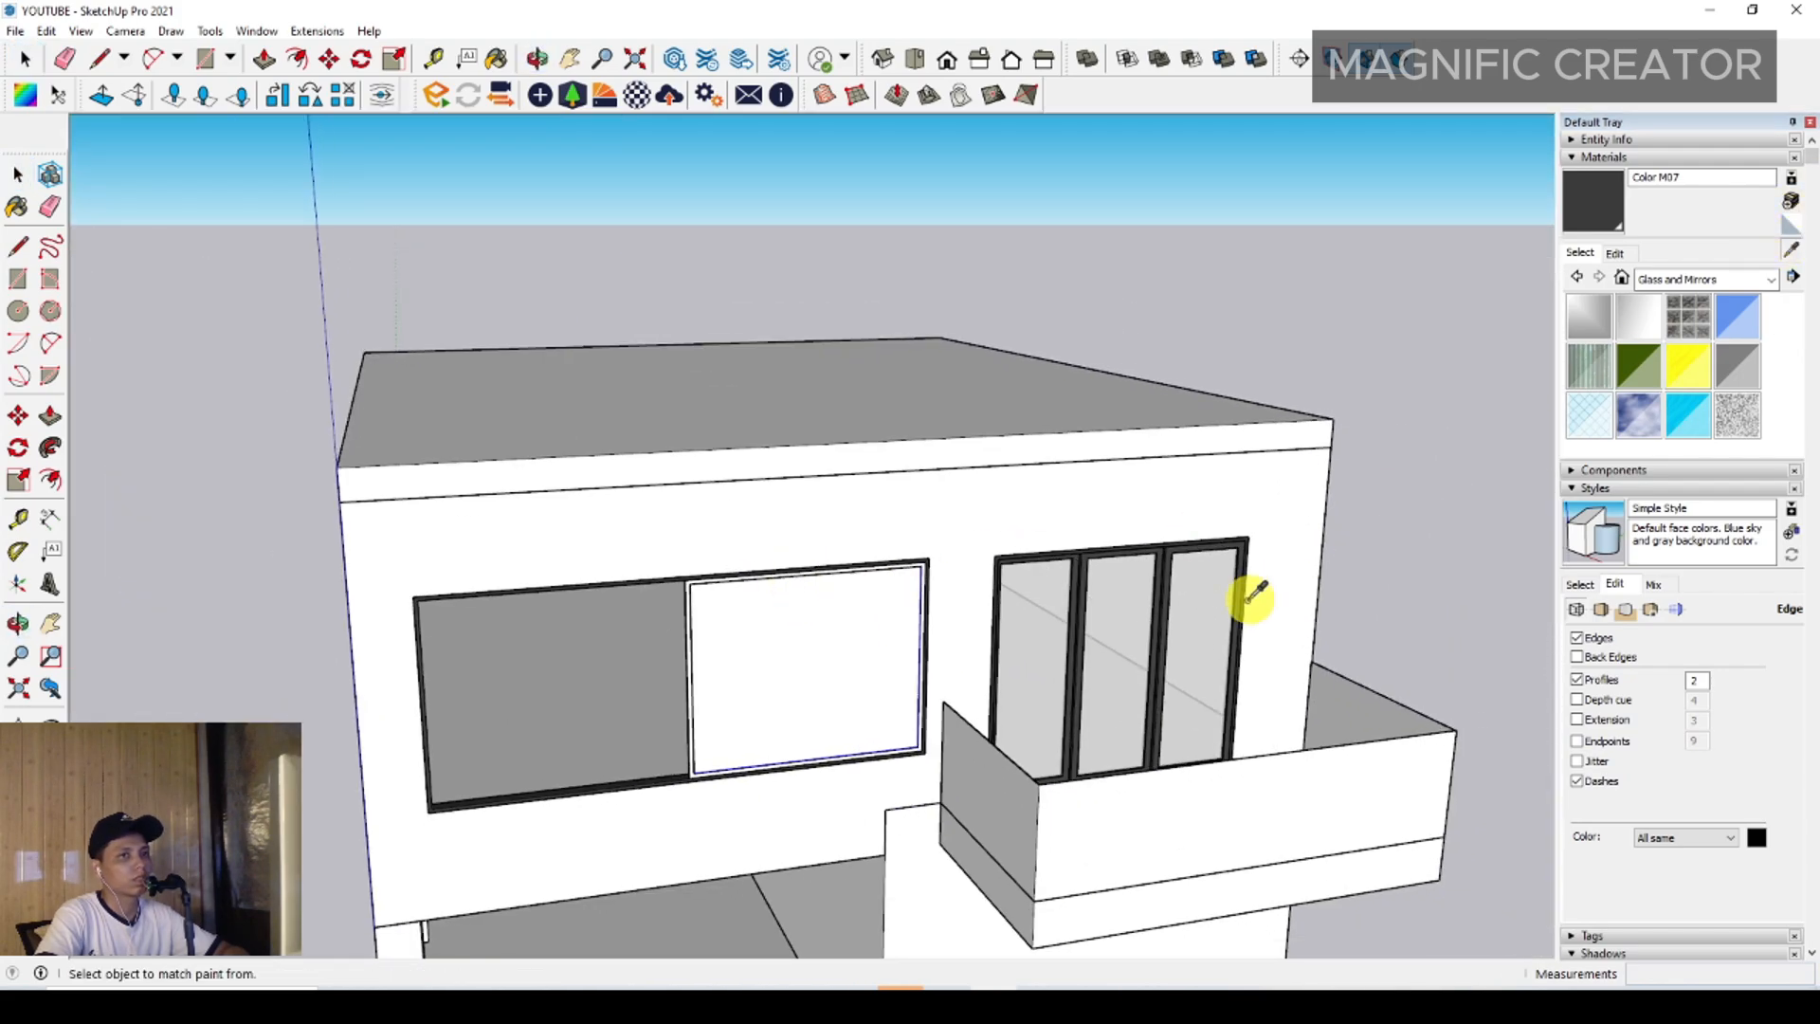
scroll(1233, 598, "up", 2)
left_click(1084, 601, "alt")
left_click(711, 601)
Sample Color M07 from the balcony door frame and paint the window sash frame with it
scroll(711, 601, "up", 3)
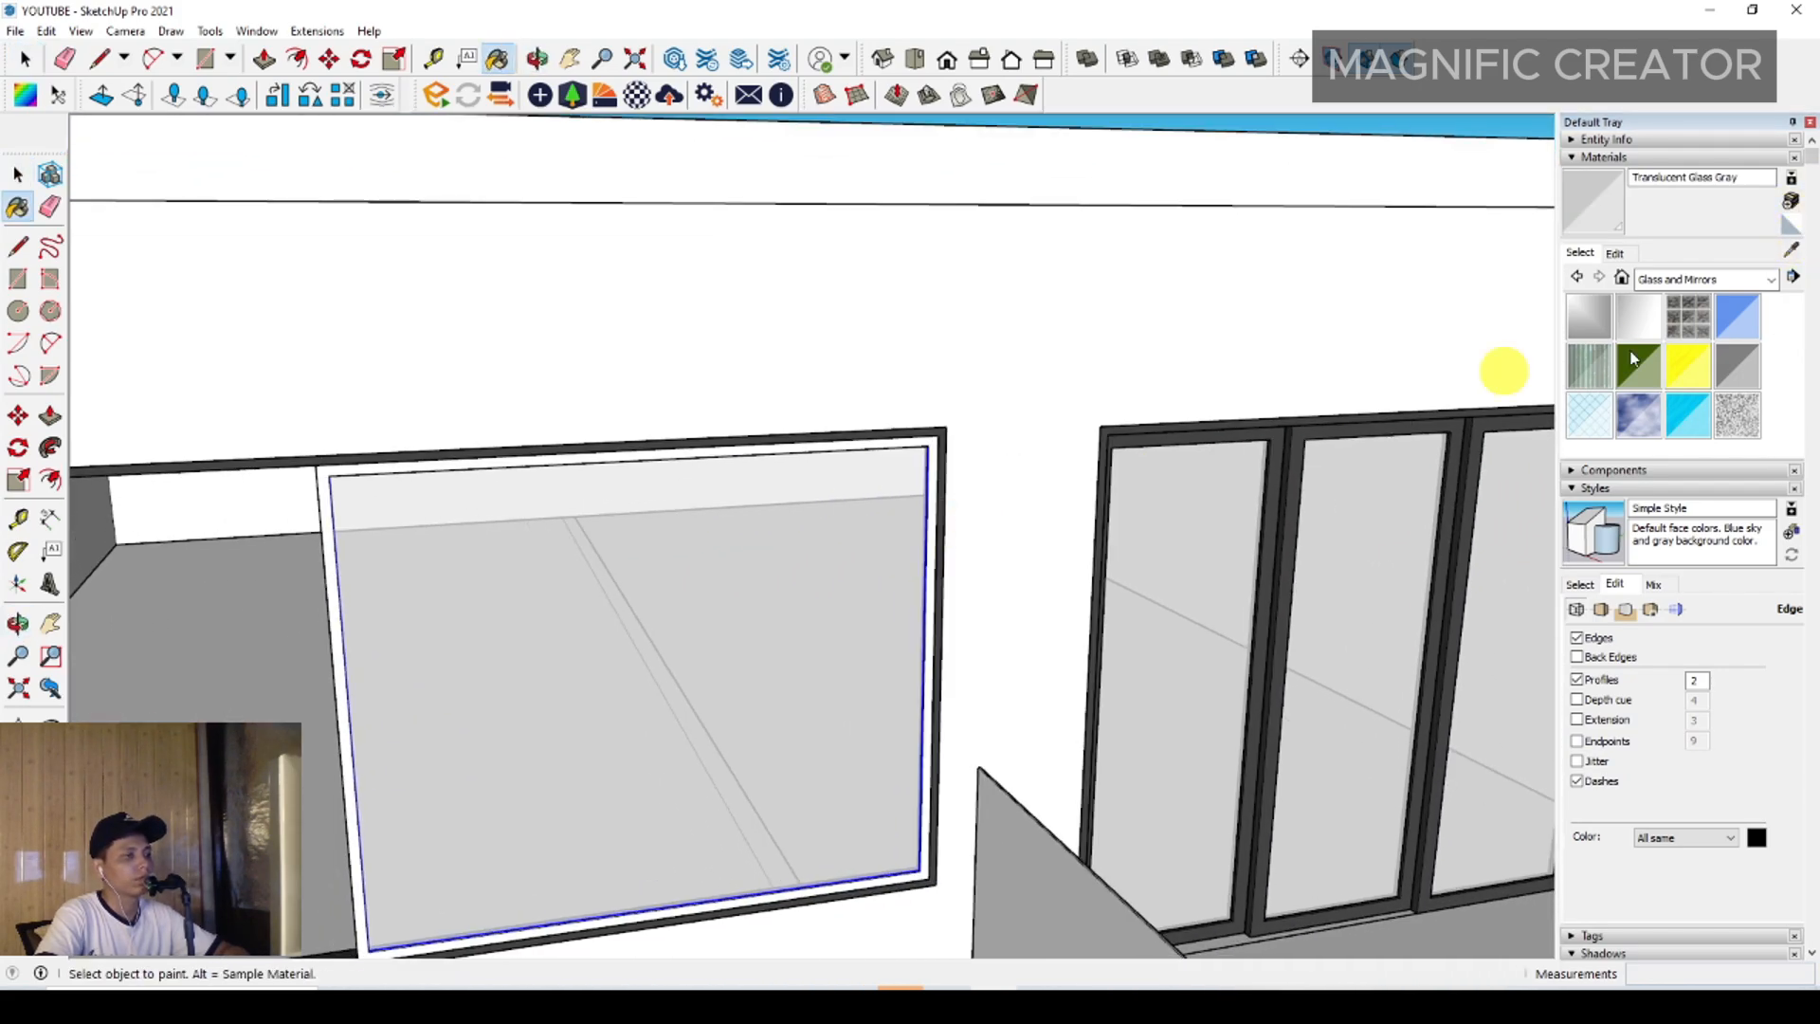
left_click(1792, 250)
scroll(1187, 464, "up", 4)
left_click(1110, 419)
scroll(703, 419, "up", 2)
key("space")
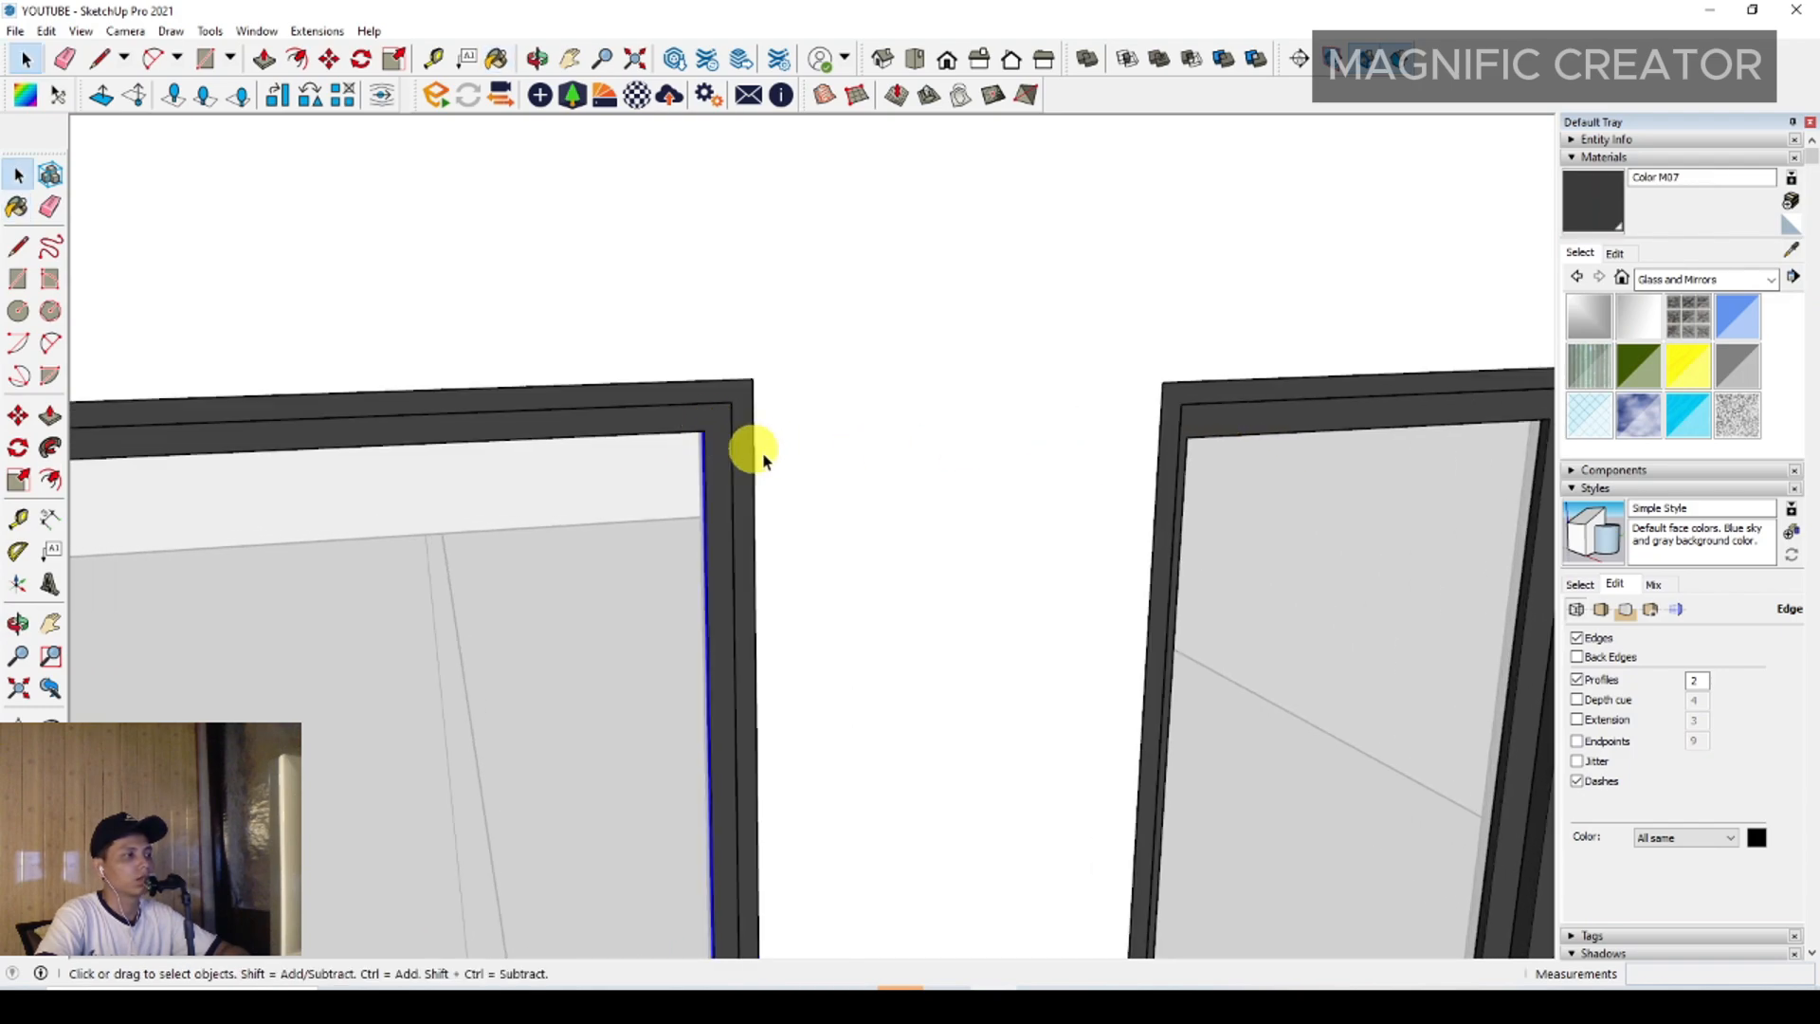
Group the window's sash frame and glass pane together as one sash
scroll(763, 462, "down", 4)
middle_click_drag(633, 503, 935, 376, "shift")
right_click(503, 446)
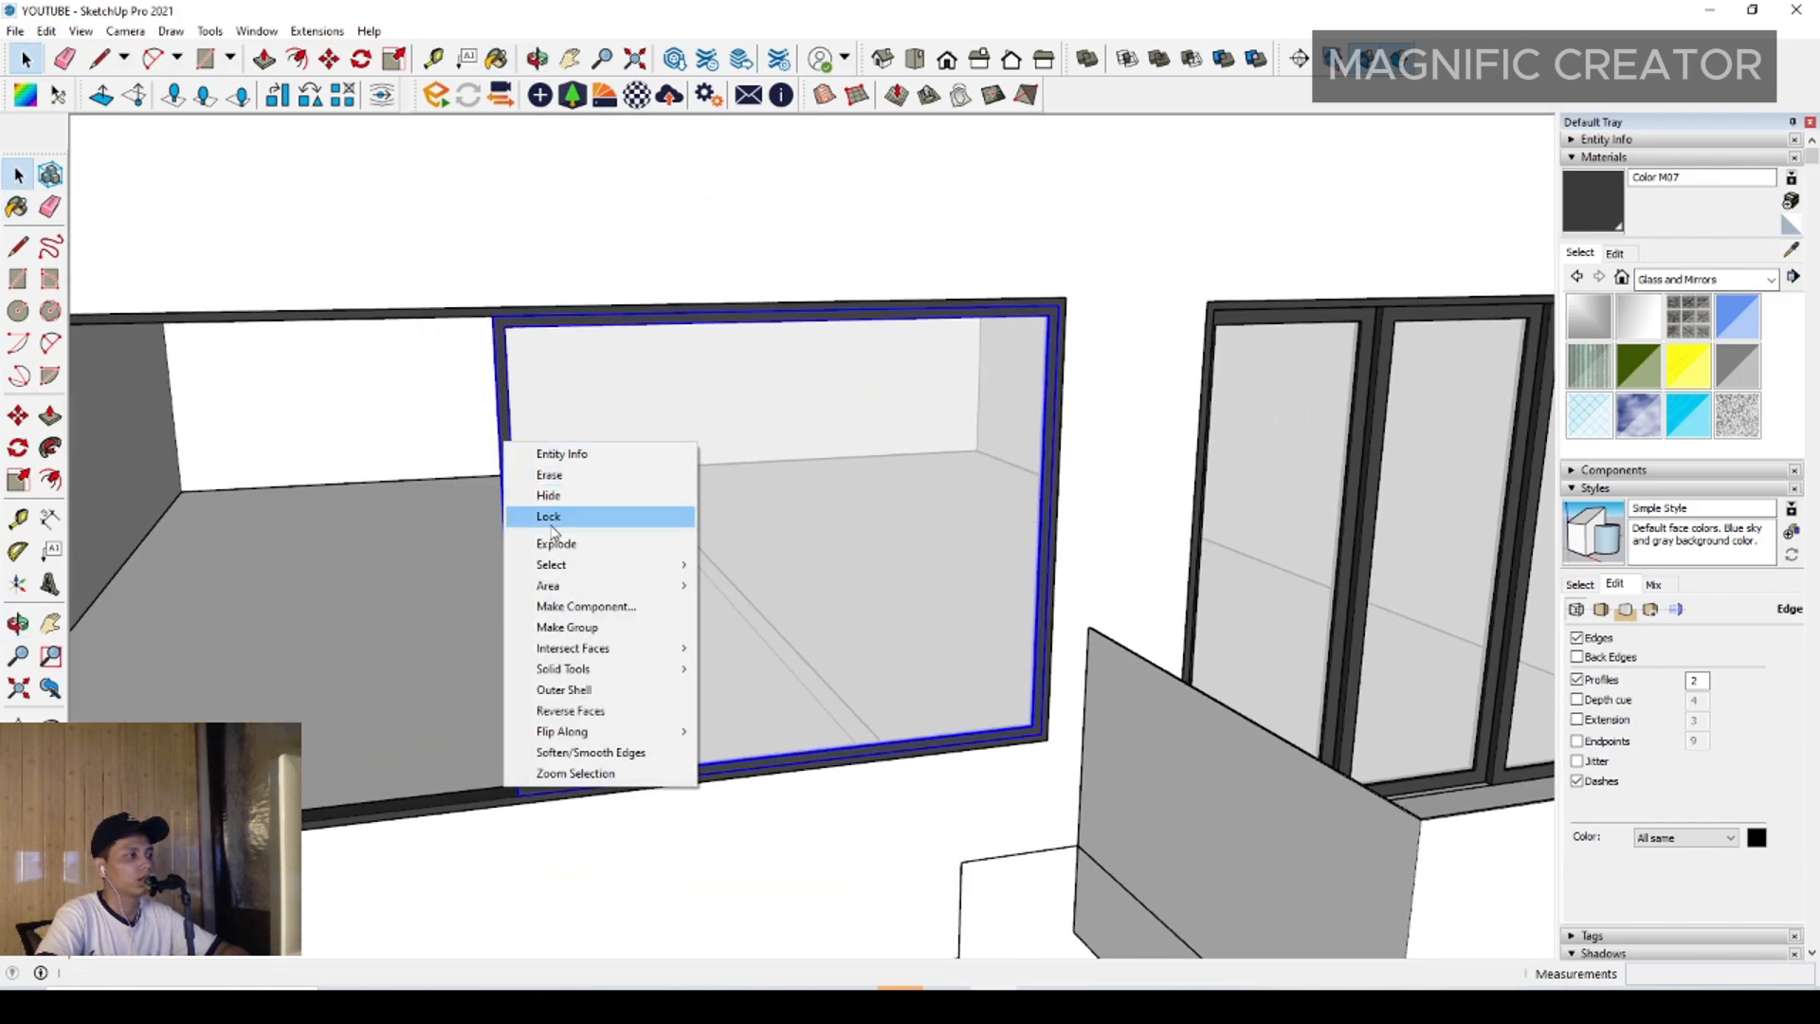
left_click(569, 625)
Copy the glazed sash by its lower corner into the empty half of the wide window frame
scroll(995, 698, "down", 2)
scroll(1142, 742, "up", 3)
middle_click_drag(1141, 740, 1112, 809)
key("m")
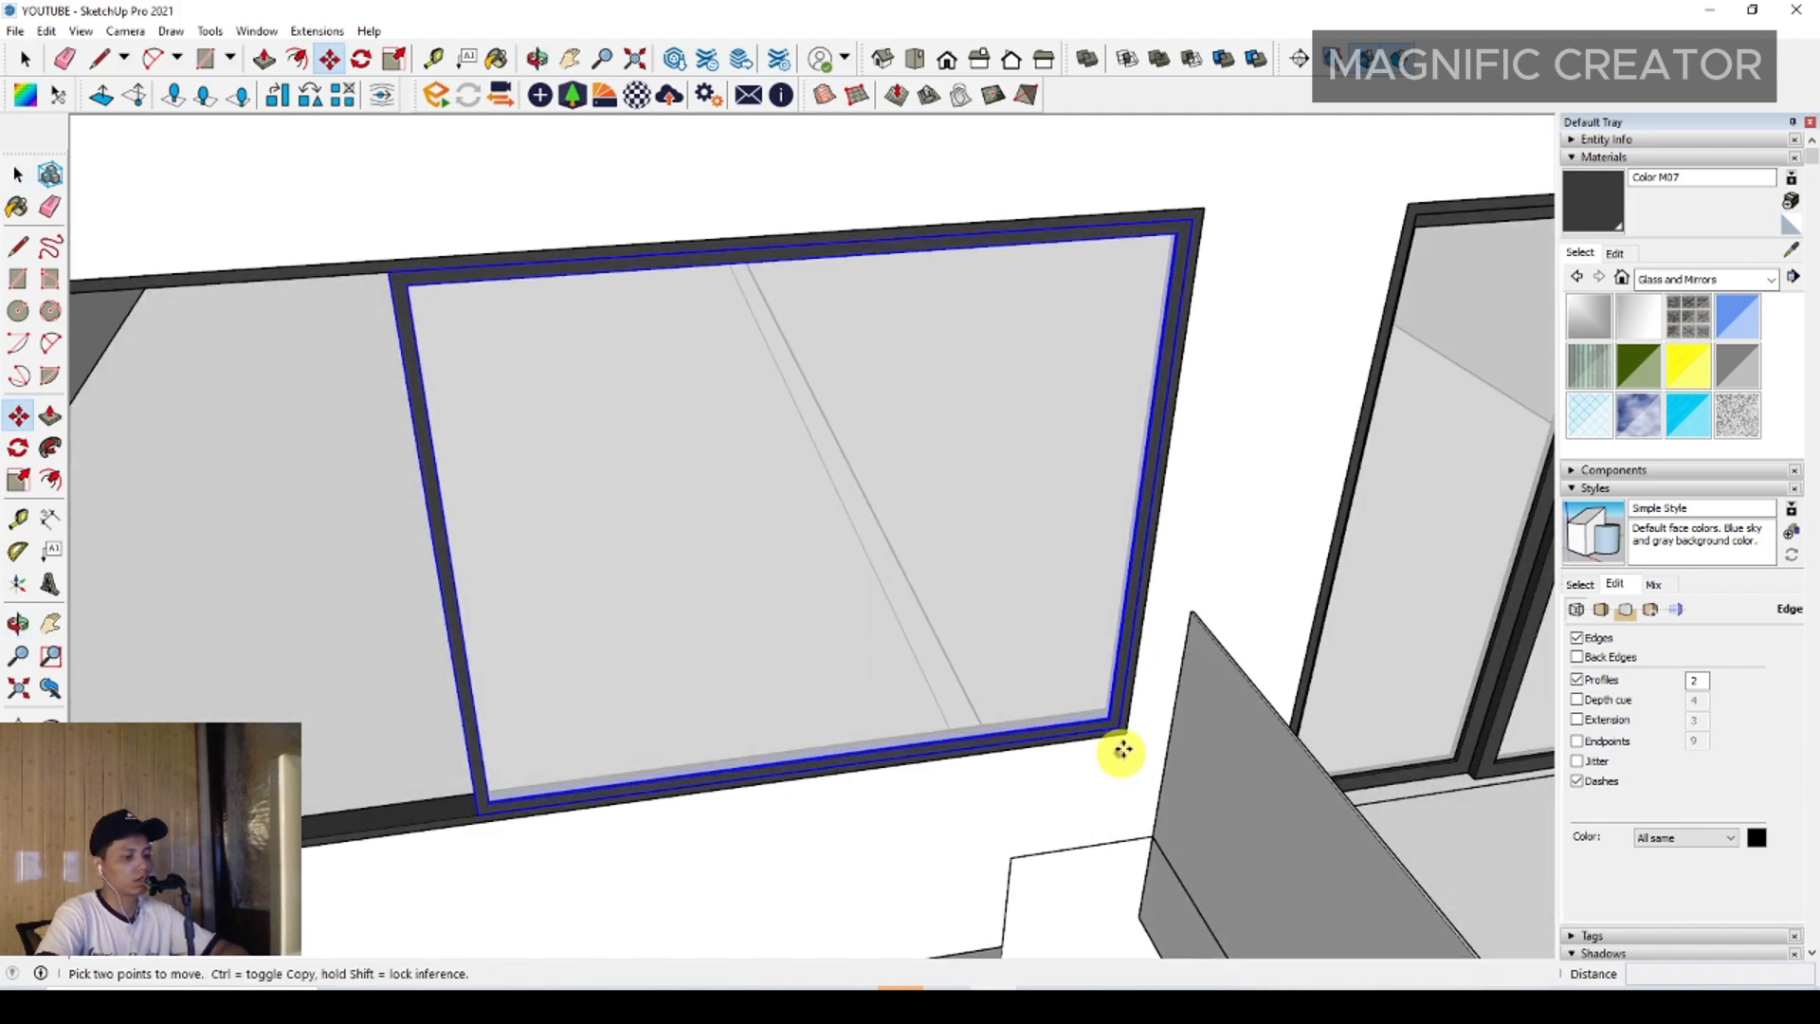
scroll(1121, 747, "up", 2)
left_click(1115, 725)
key("ctrl")
middle_click_drag(588, 786, 1365, 589, "shift")
scroll(1090, 609, "up", 2)
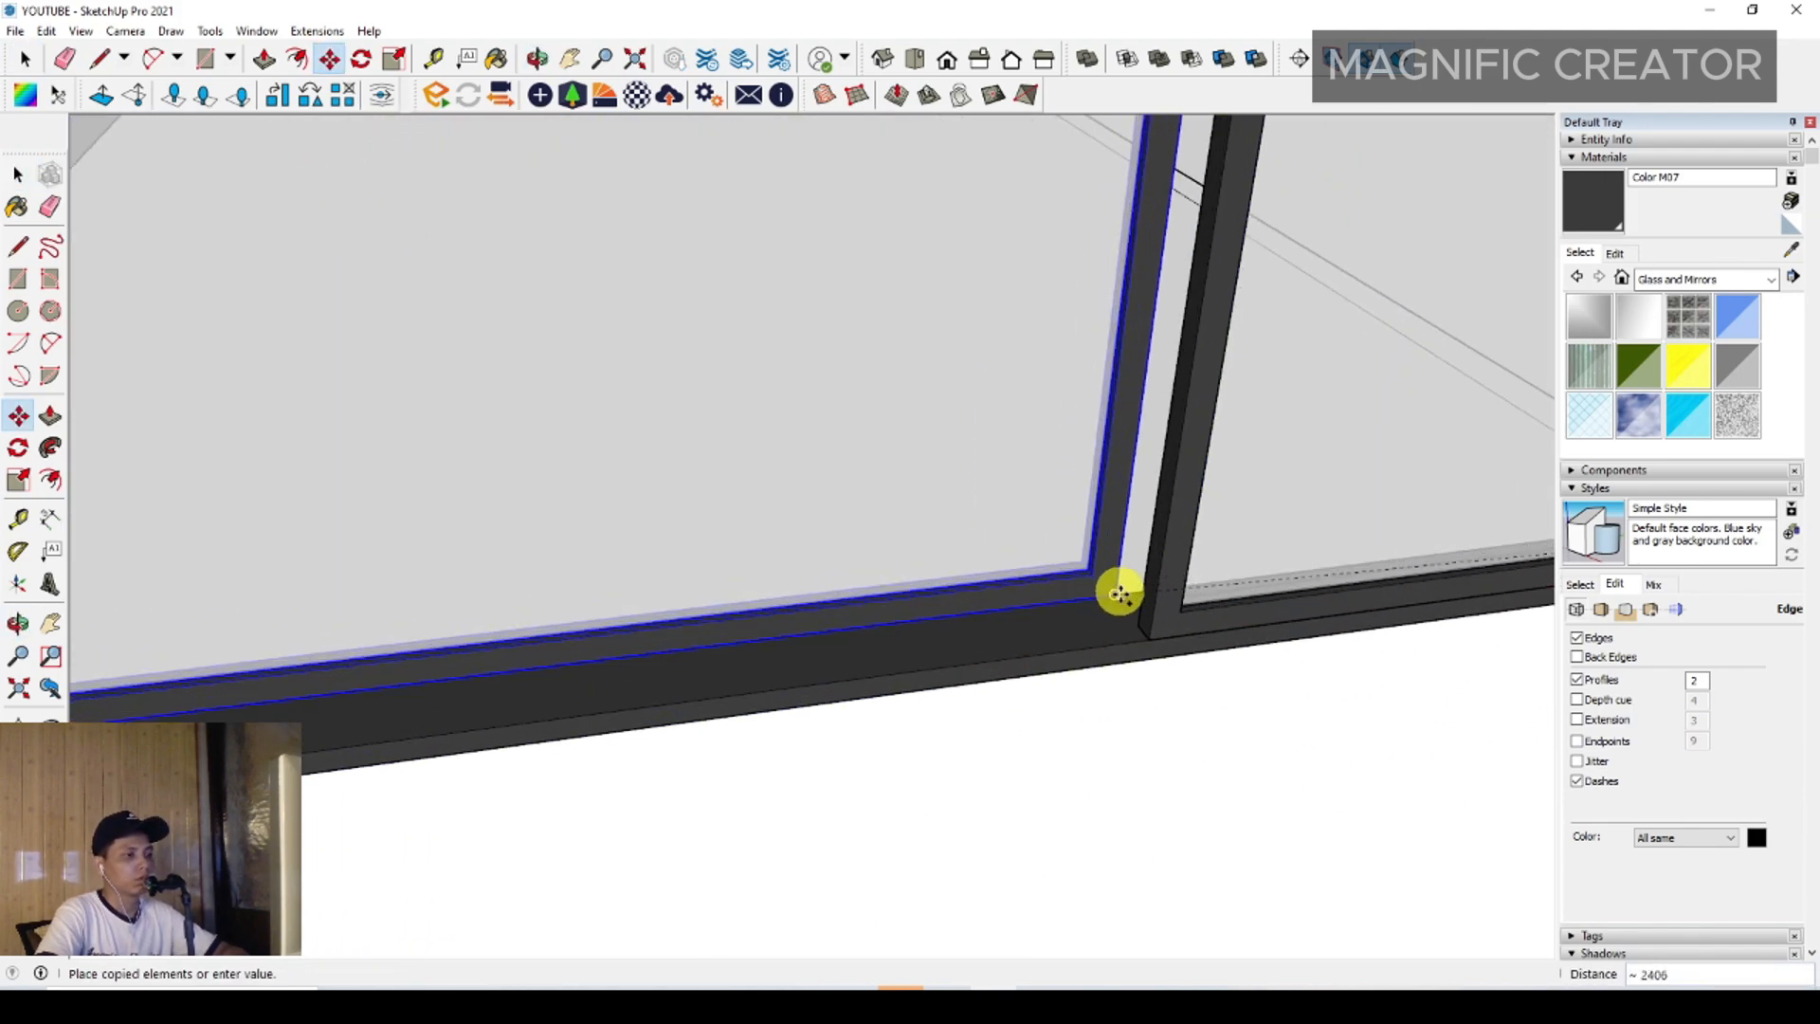
left_click(1122, 622)
key("space")
scroll(876, 611, "down", 2)
scroll(875, 611, "down", 5)
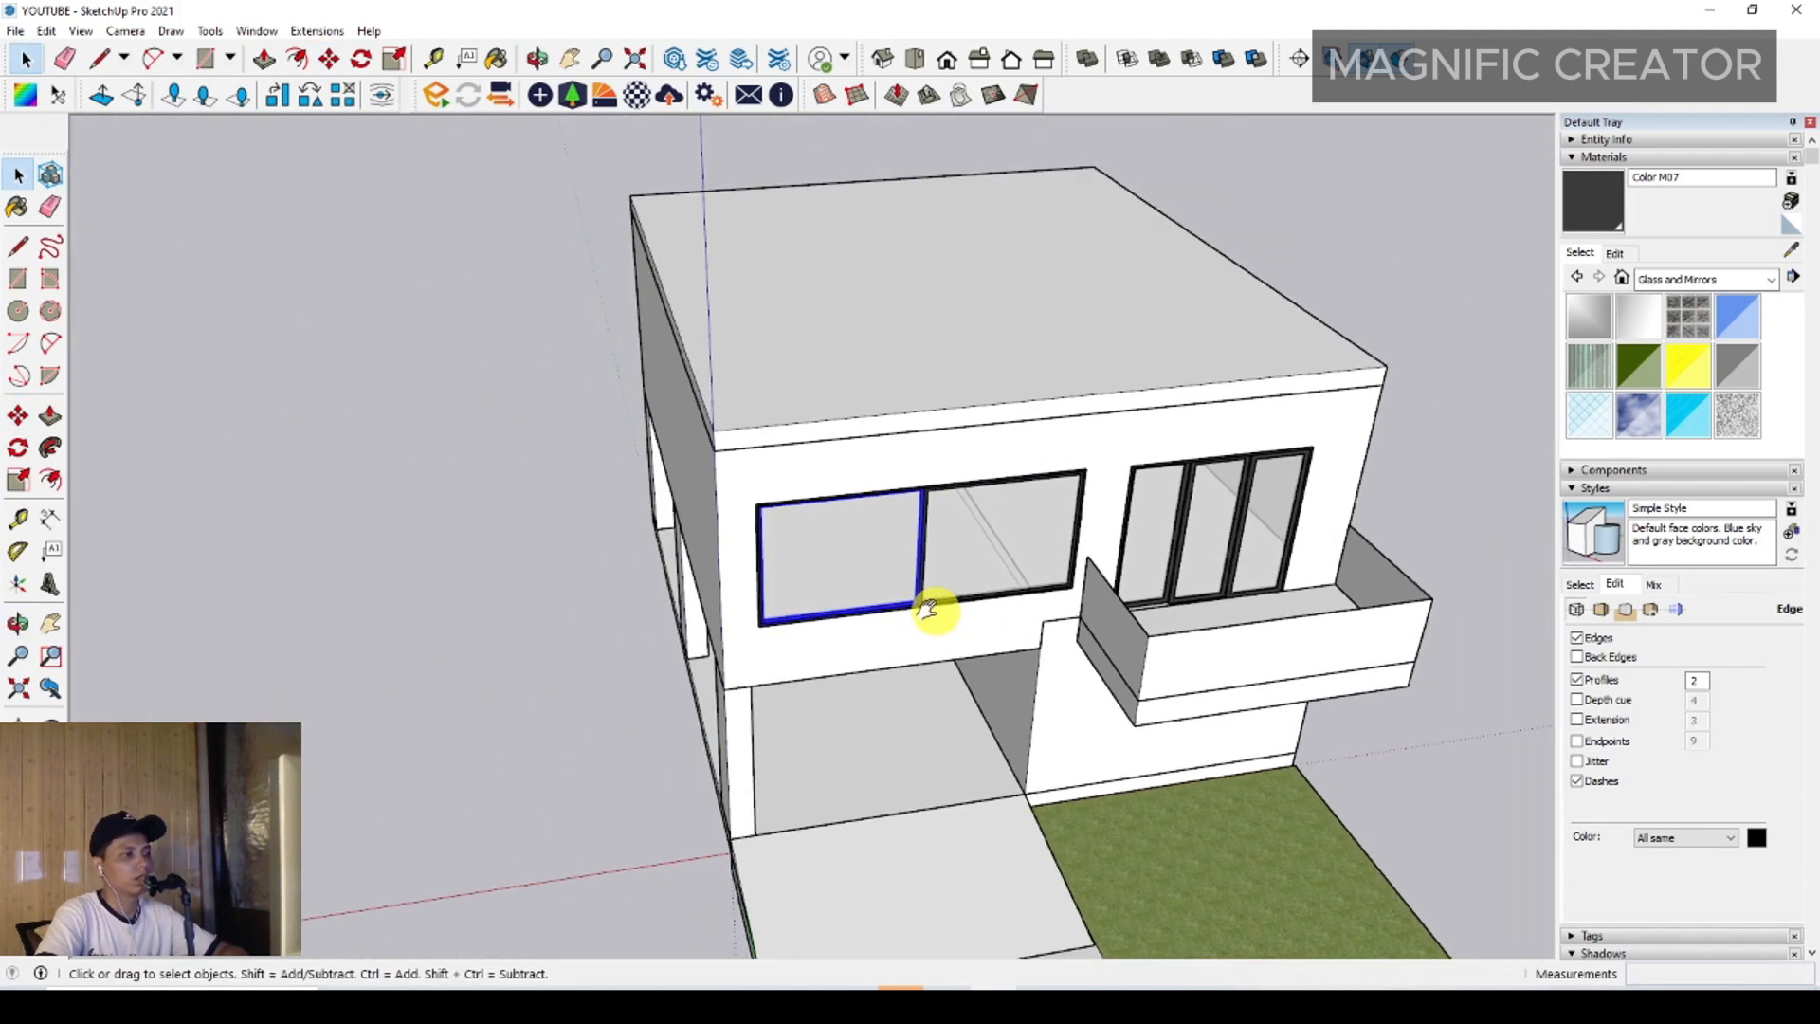
Draw lines extending the window's lower edge to the balcony and its upper edge to the wall's far end, and select the outline
middle_click_drag(930, 609, 910, 423)
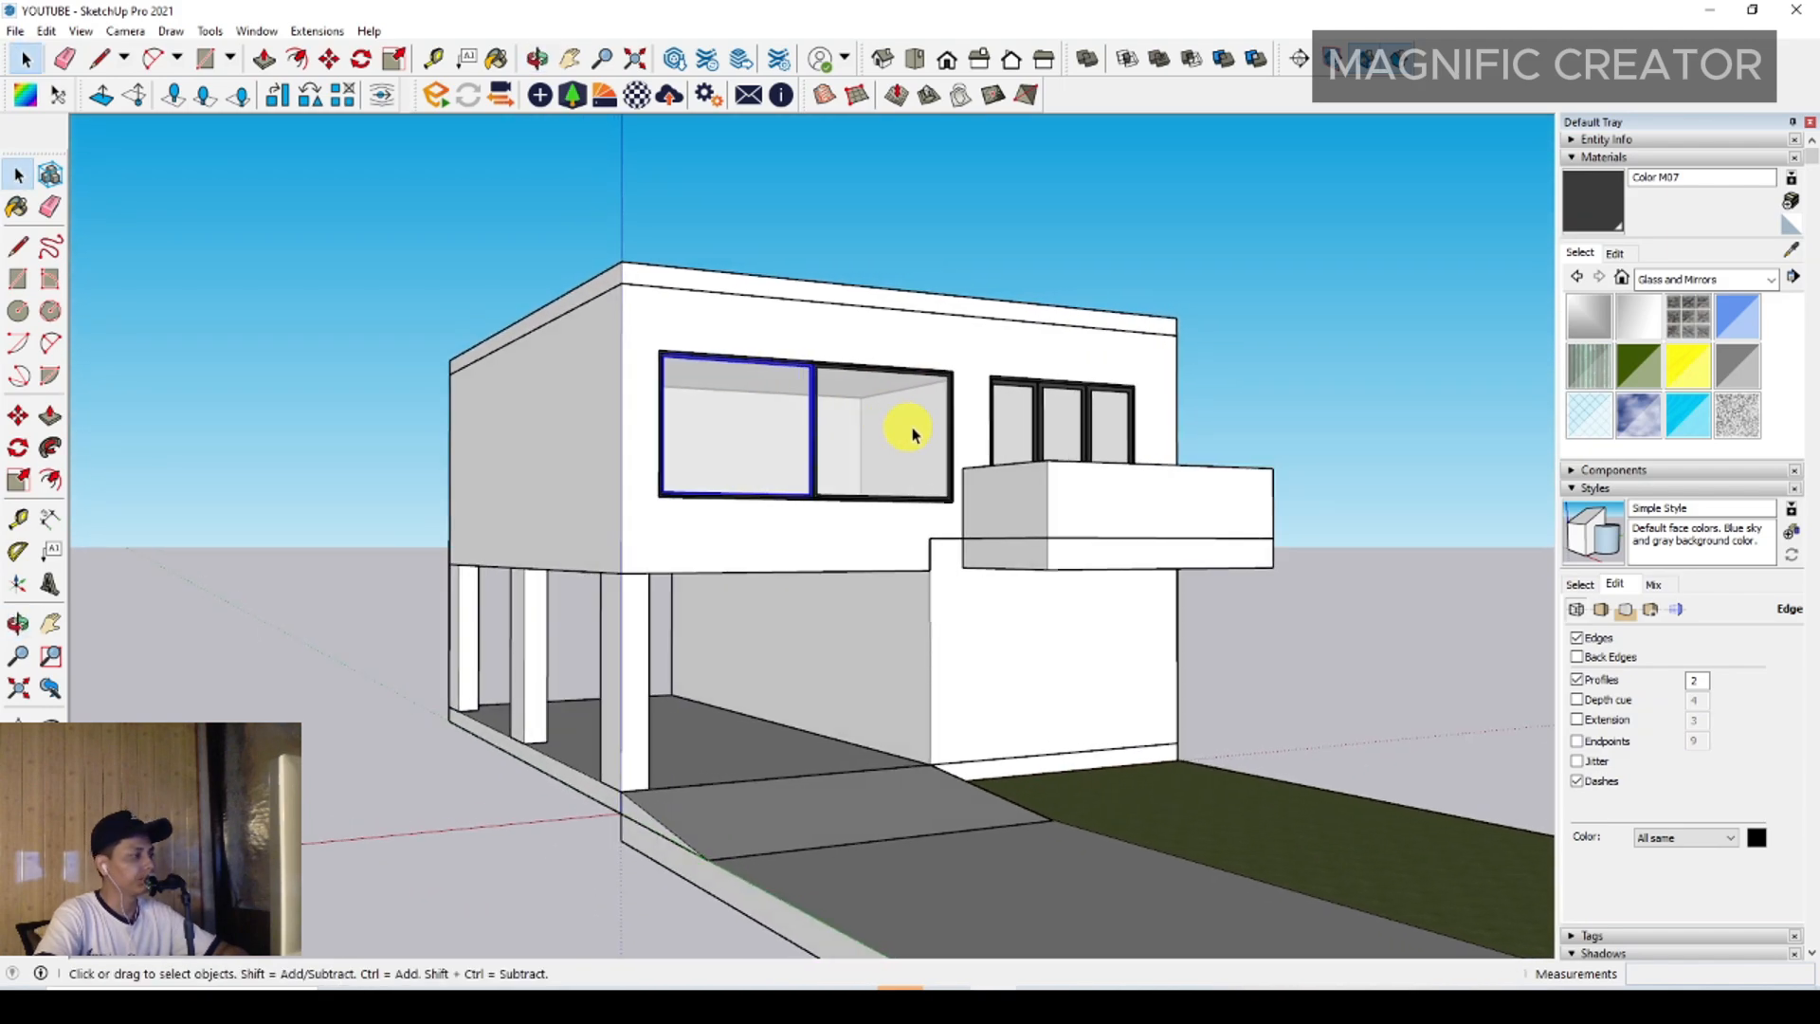
scroll(715, 447, "up", 3)
key("l")
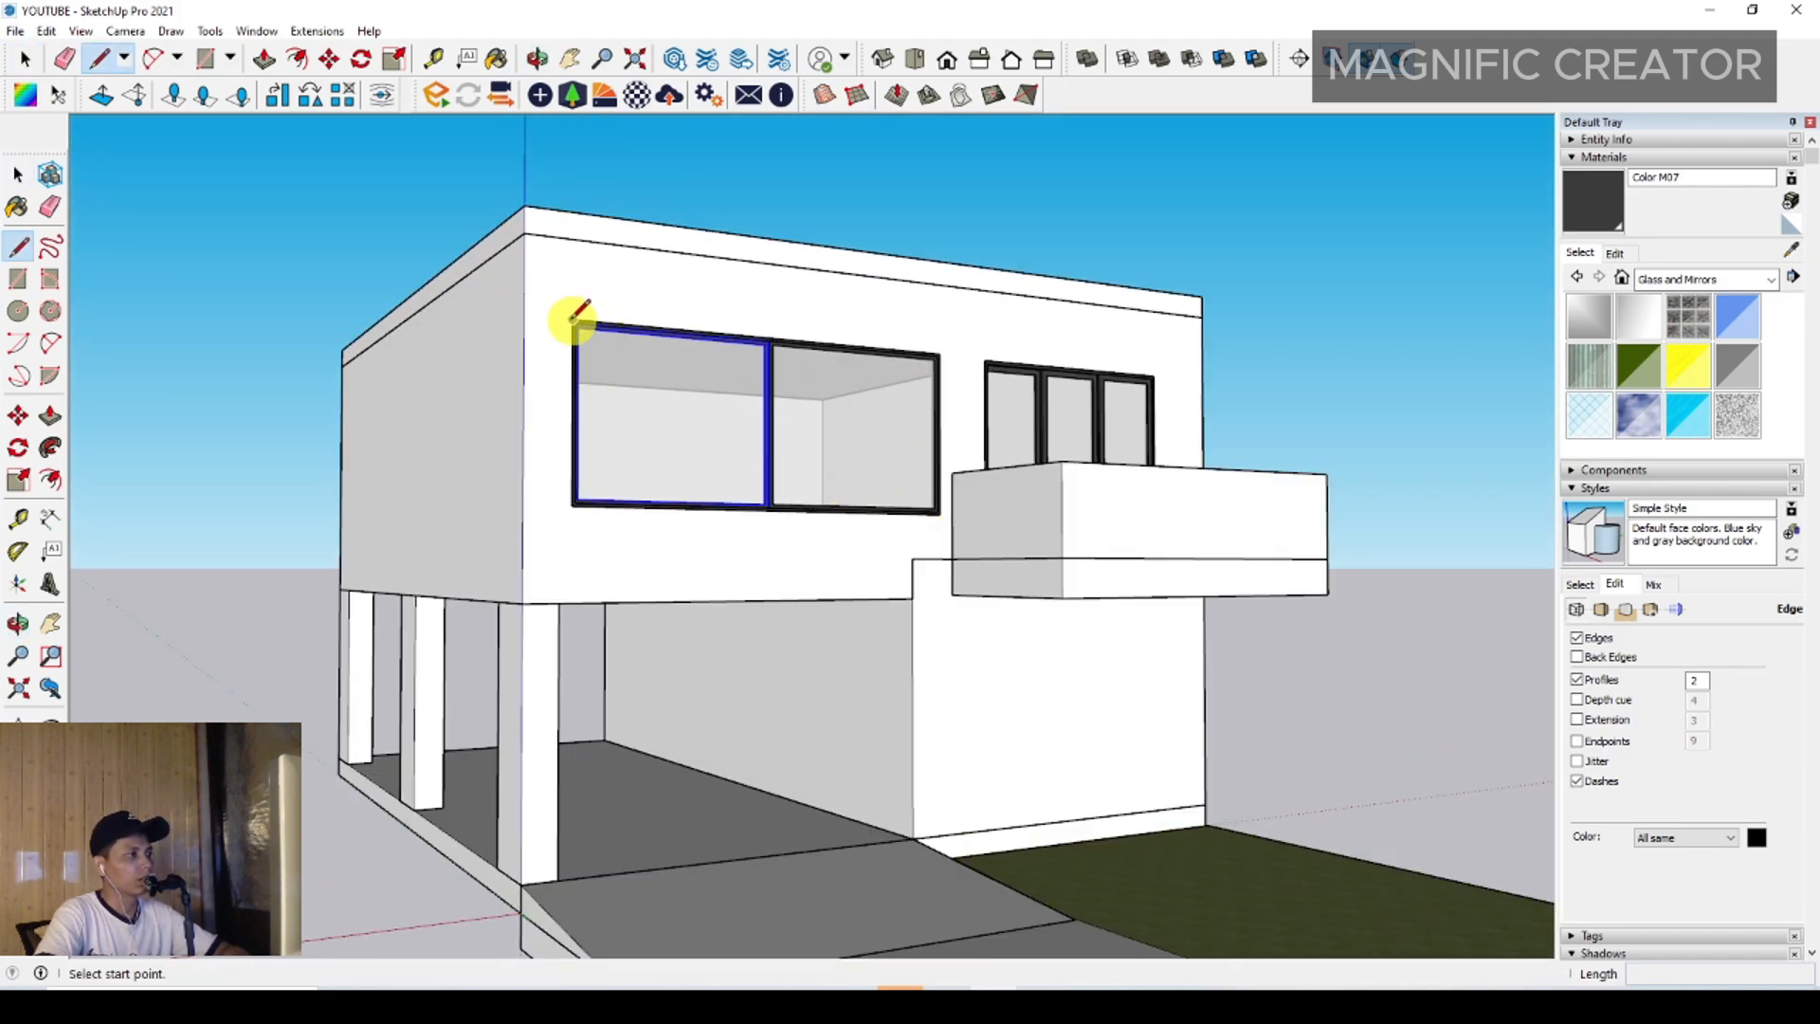
scroll(582, 500, "up", 1)
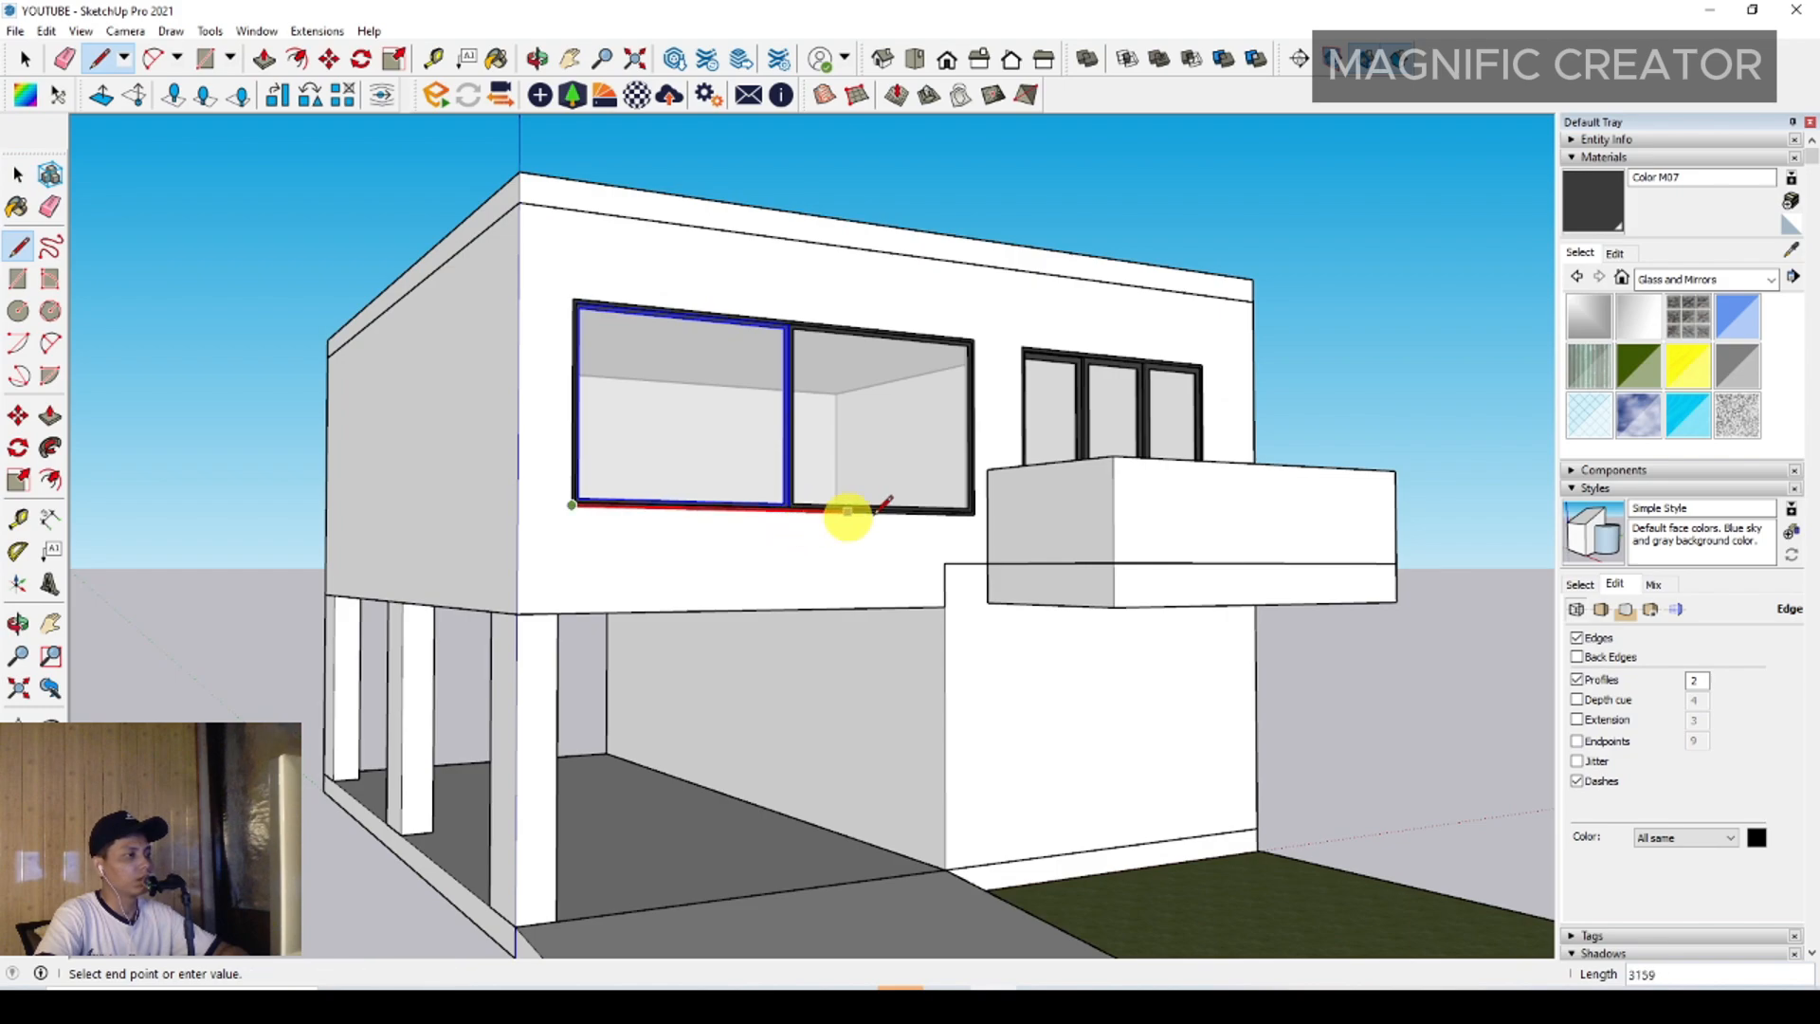
key("Escape")
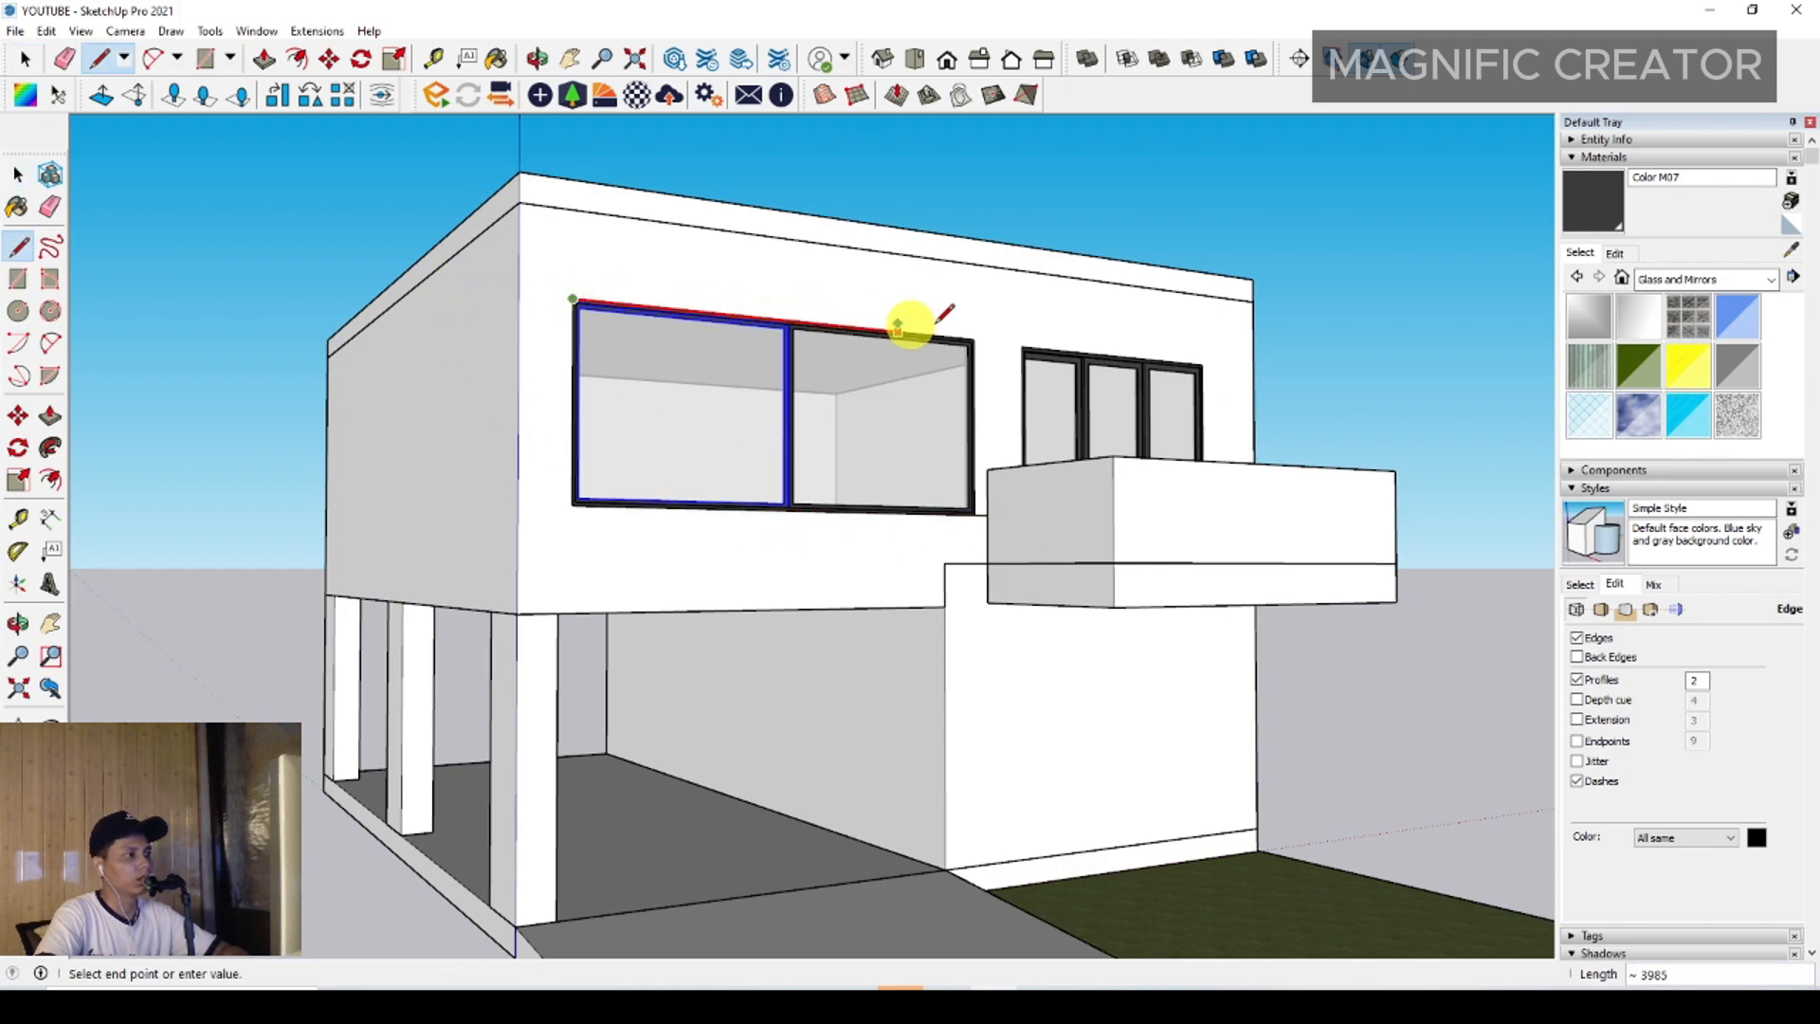
scroll(1019, 341, "up", 2)
key("space")
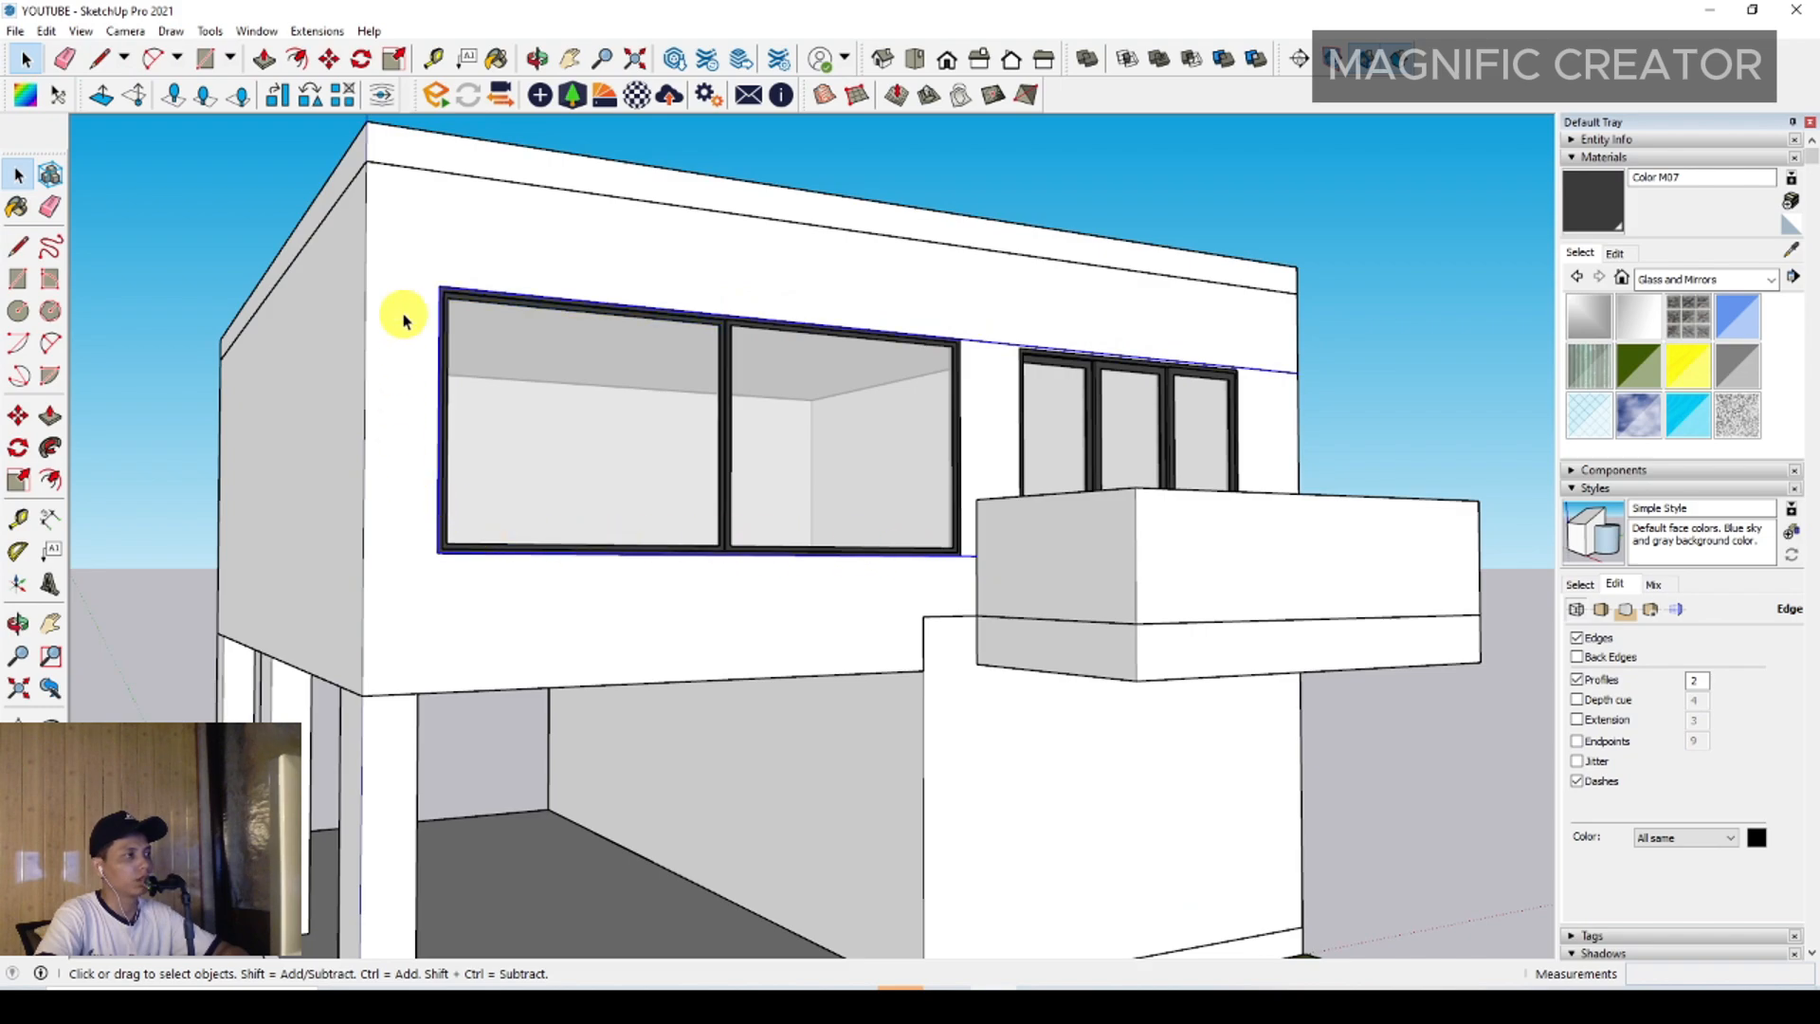
Offset the selected window outline outward on the front wall to form a surrounding band
key("f")
scroll(958, 349, "up", 2)
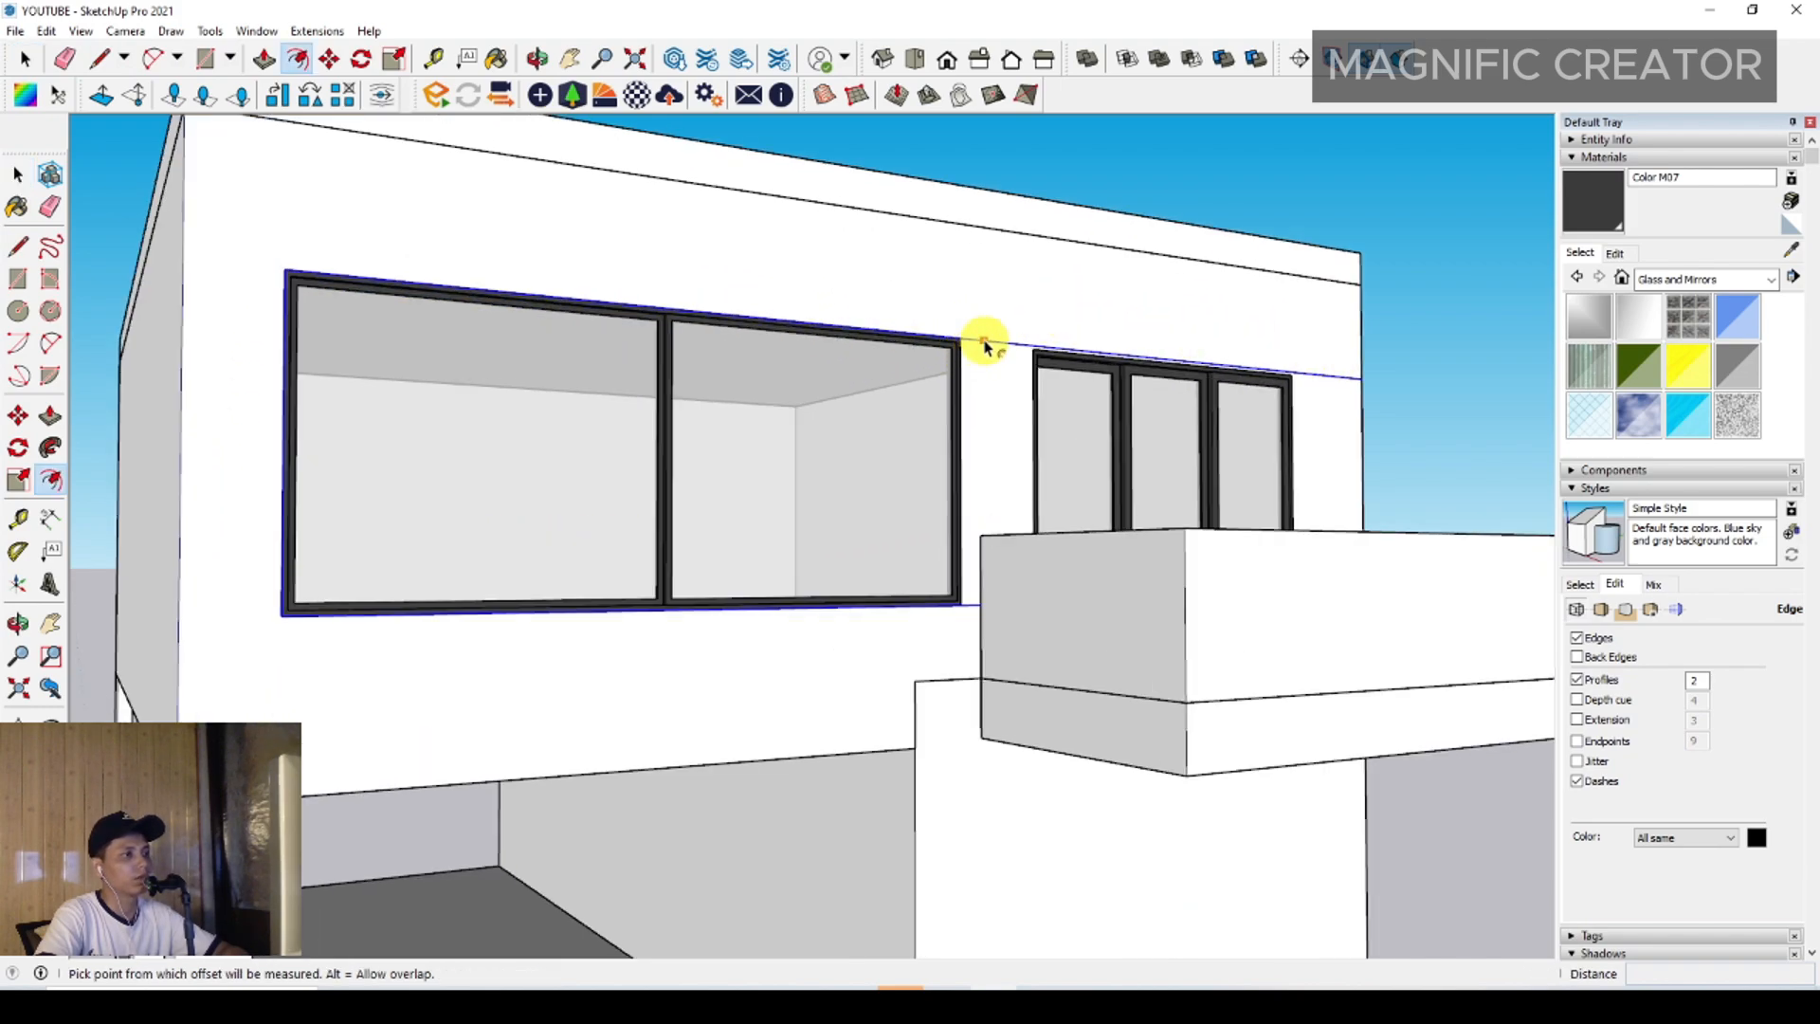
left_click(984, 341)
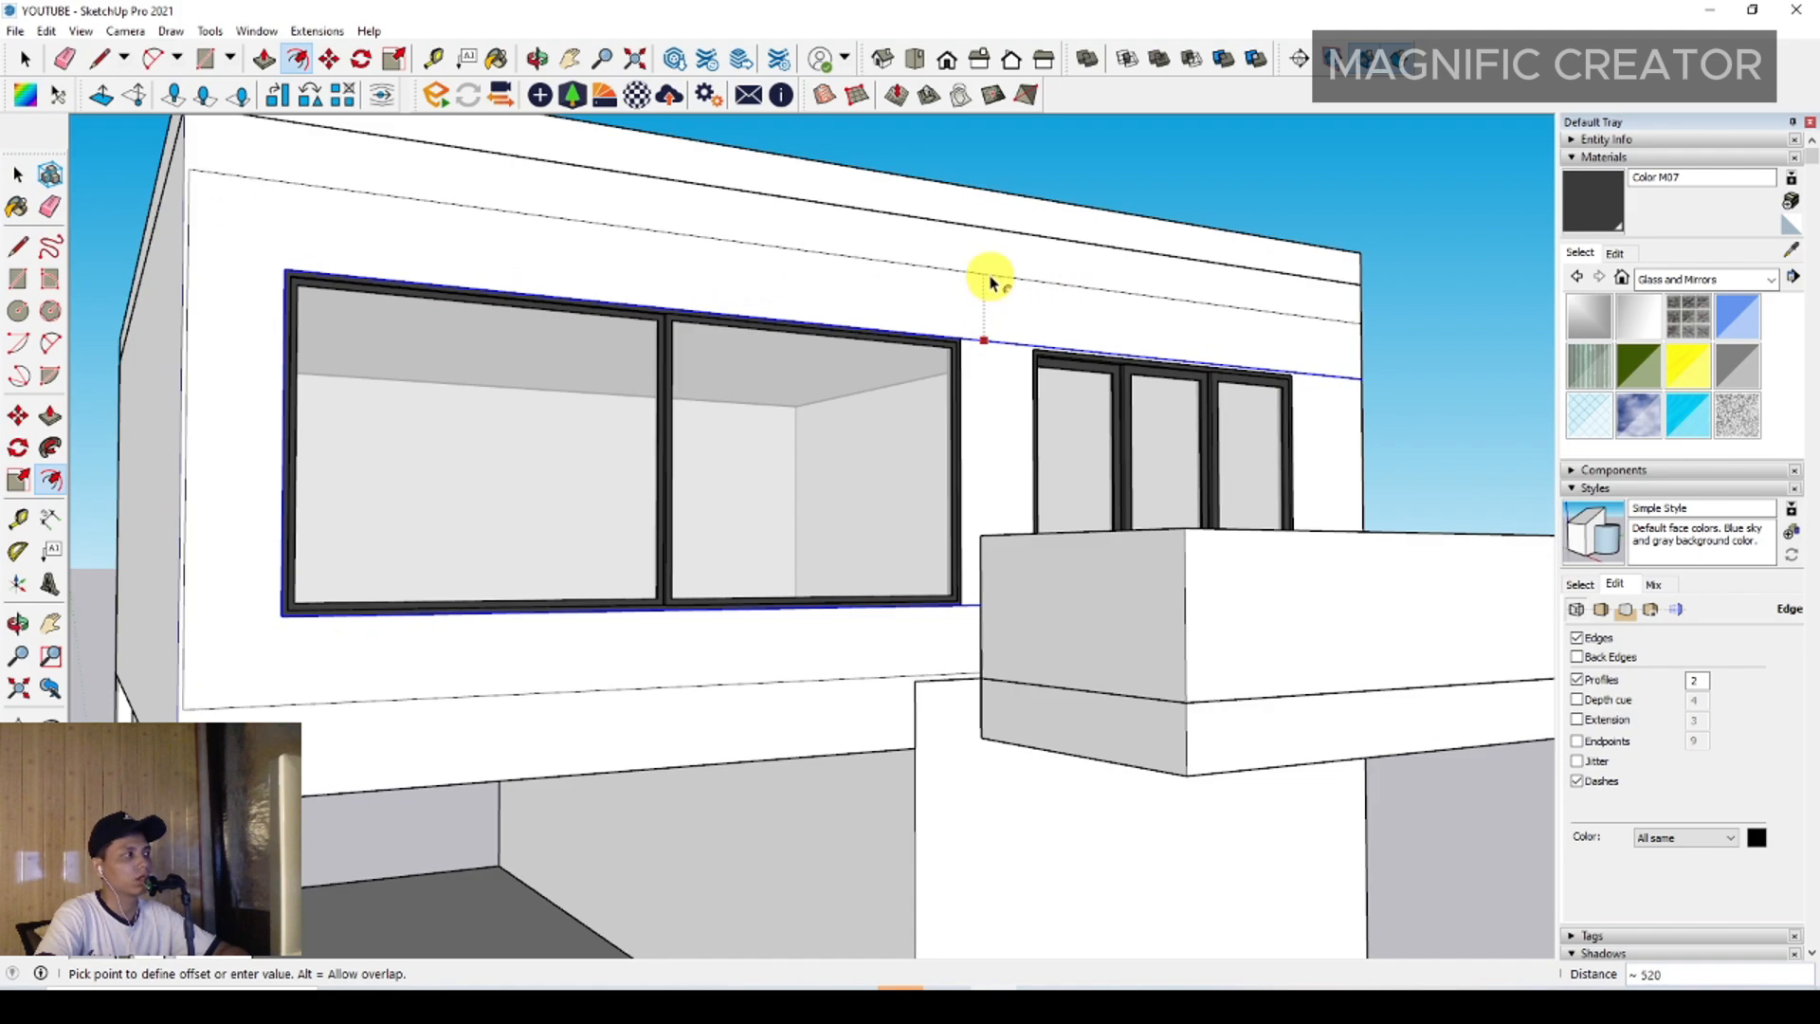
left_click(988, 284)
Draw short lines closing the ends of the offset band at the wall's far edge and at the balcony
key("l")
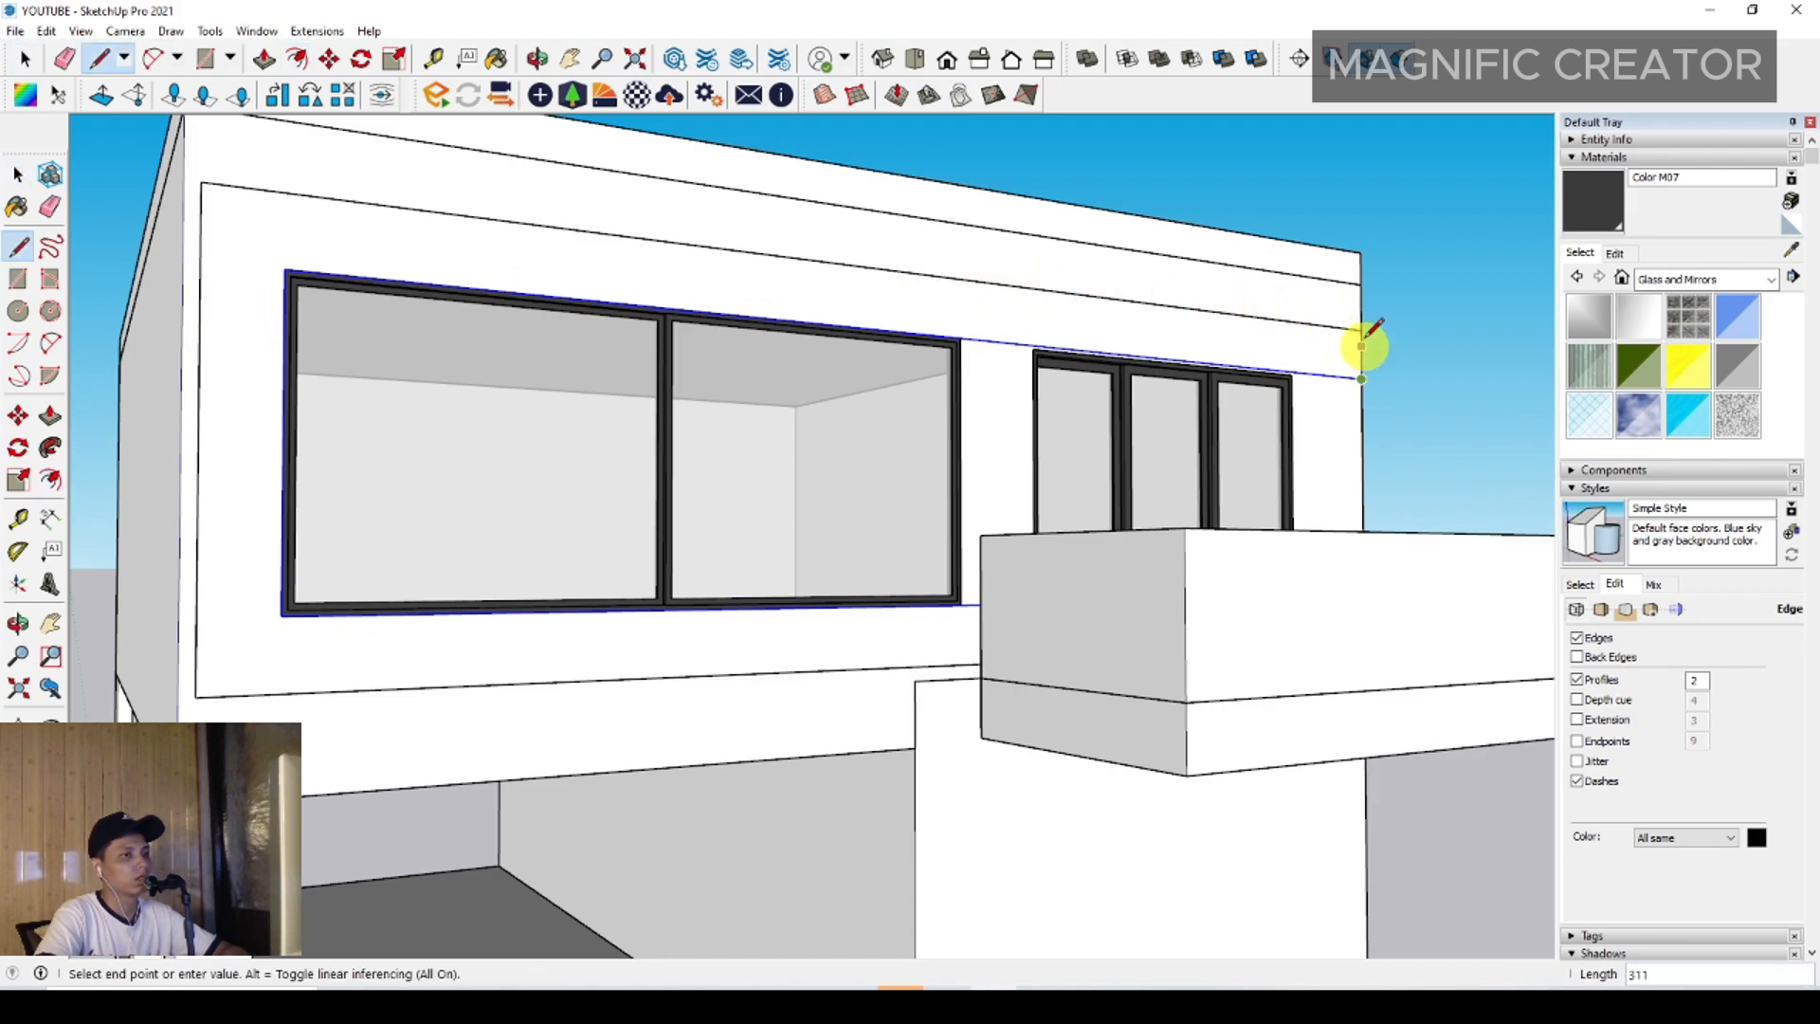
scroll(981, 663, "up", 2)
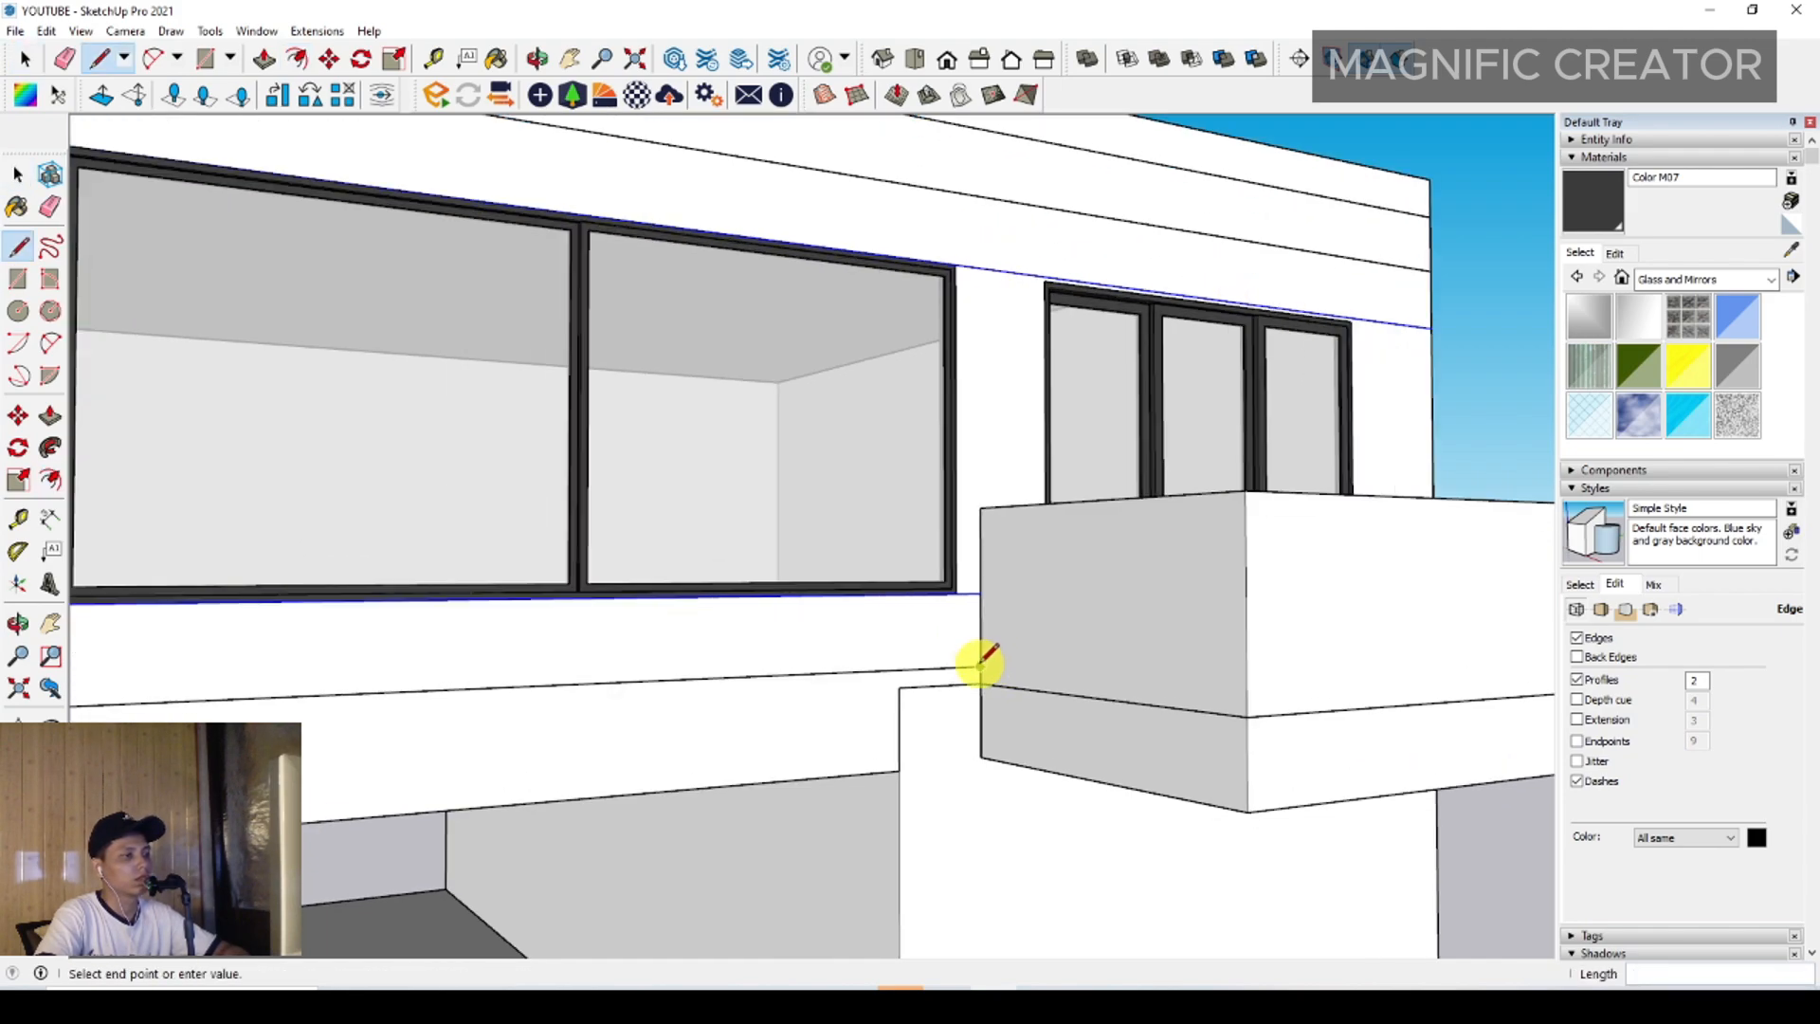
key("space")
Push/Pull the band around the window outward about 2164 mm, flush with the front of the balcony
scroll(981, 602, "down", 2)
left_click(976, 610)
middle_click_drag(975, 610, 1024, 272)
left_click(1005, 252)
scroll(1056, 351, "down", 3)
middle_click_drag(1056, 355, 1060, 194, "shift")
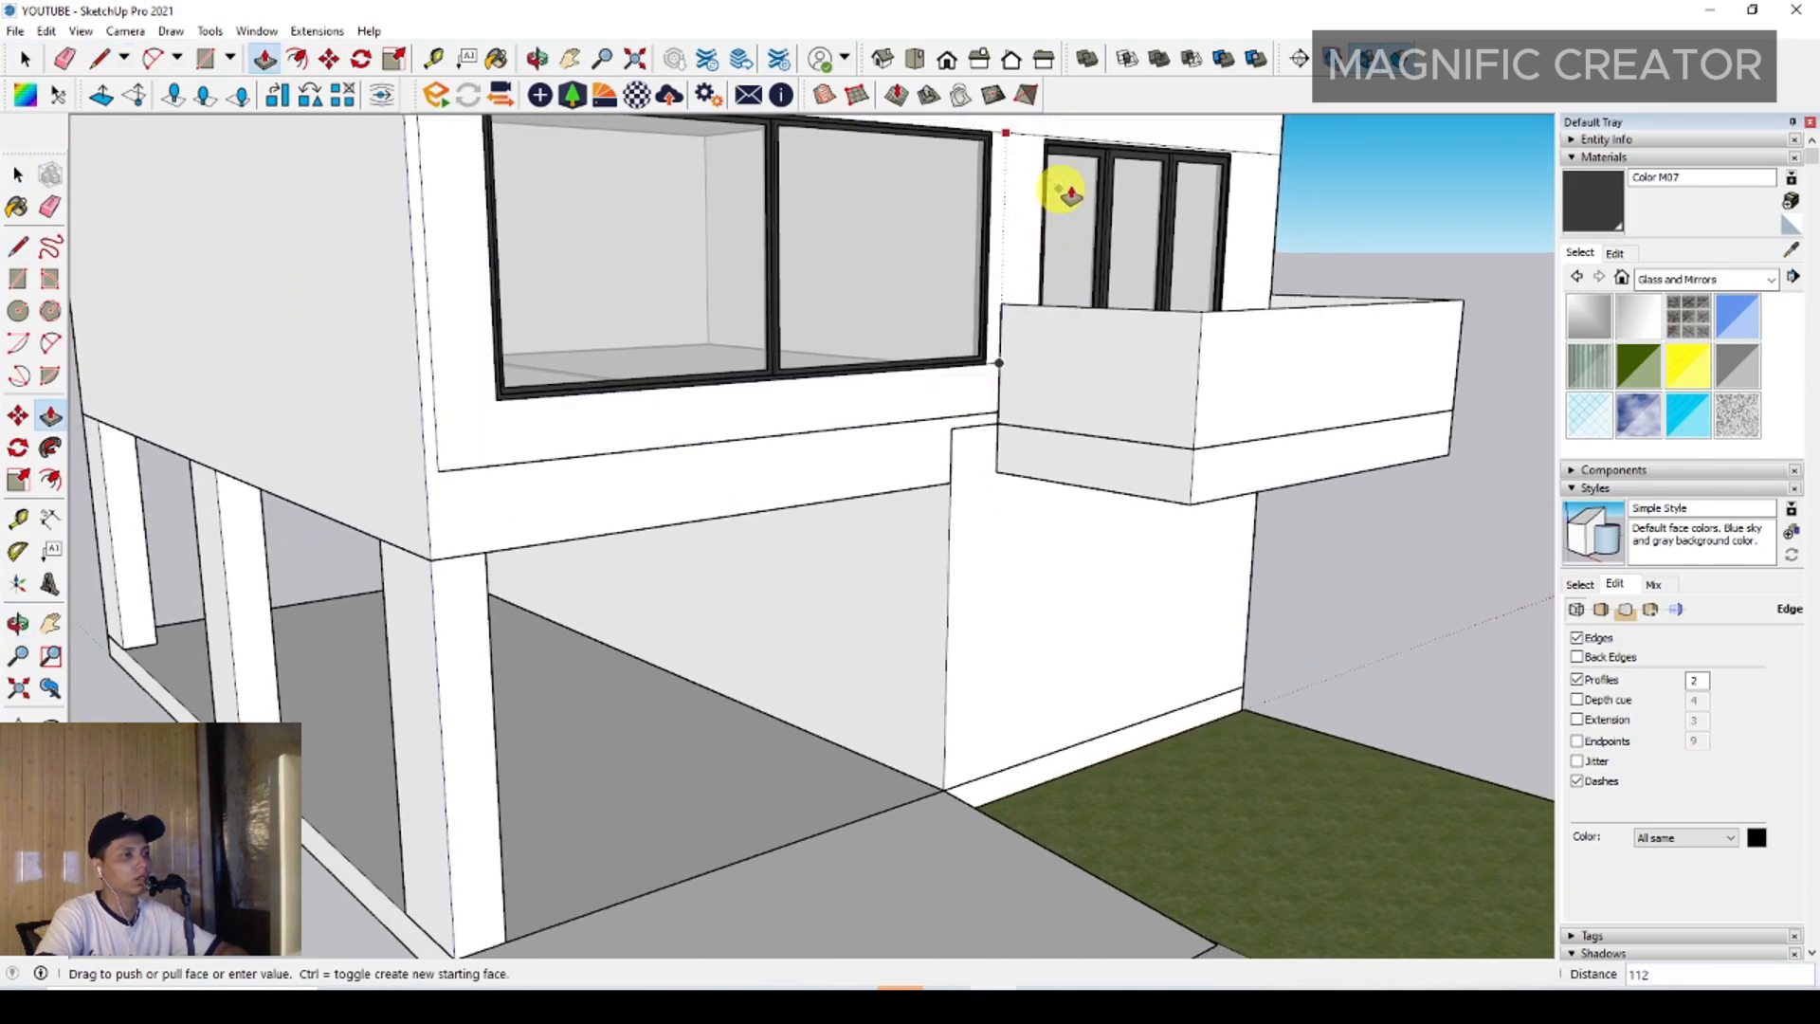
scroll(1047, 251, "down", 2)
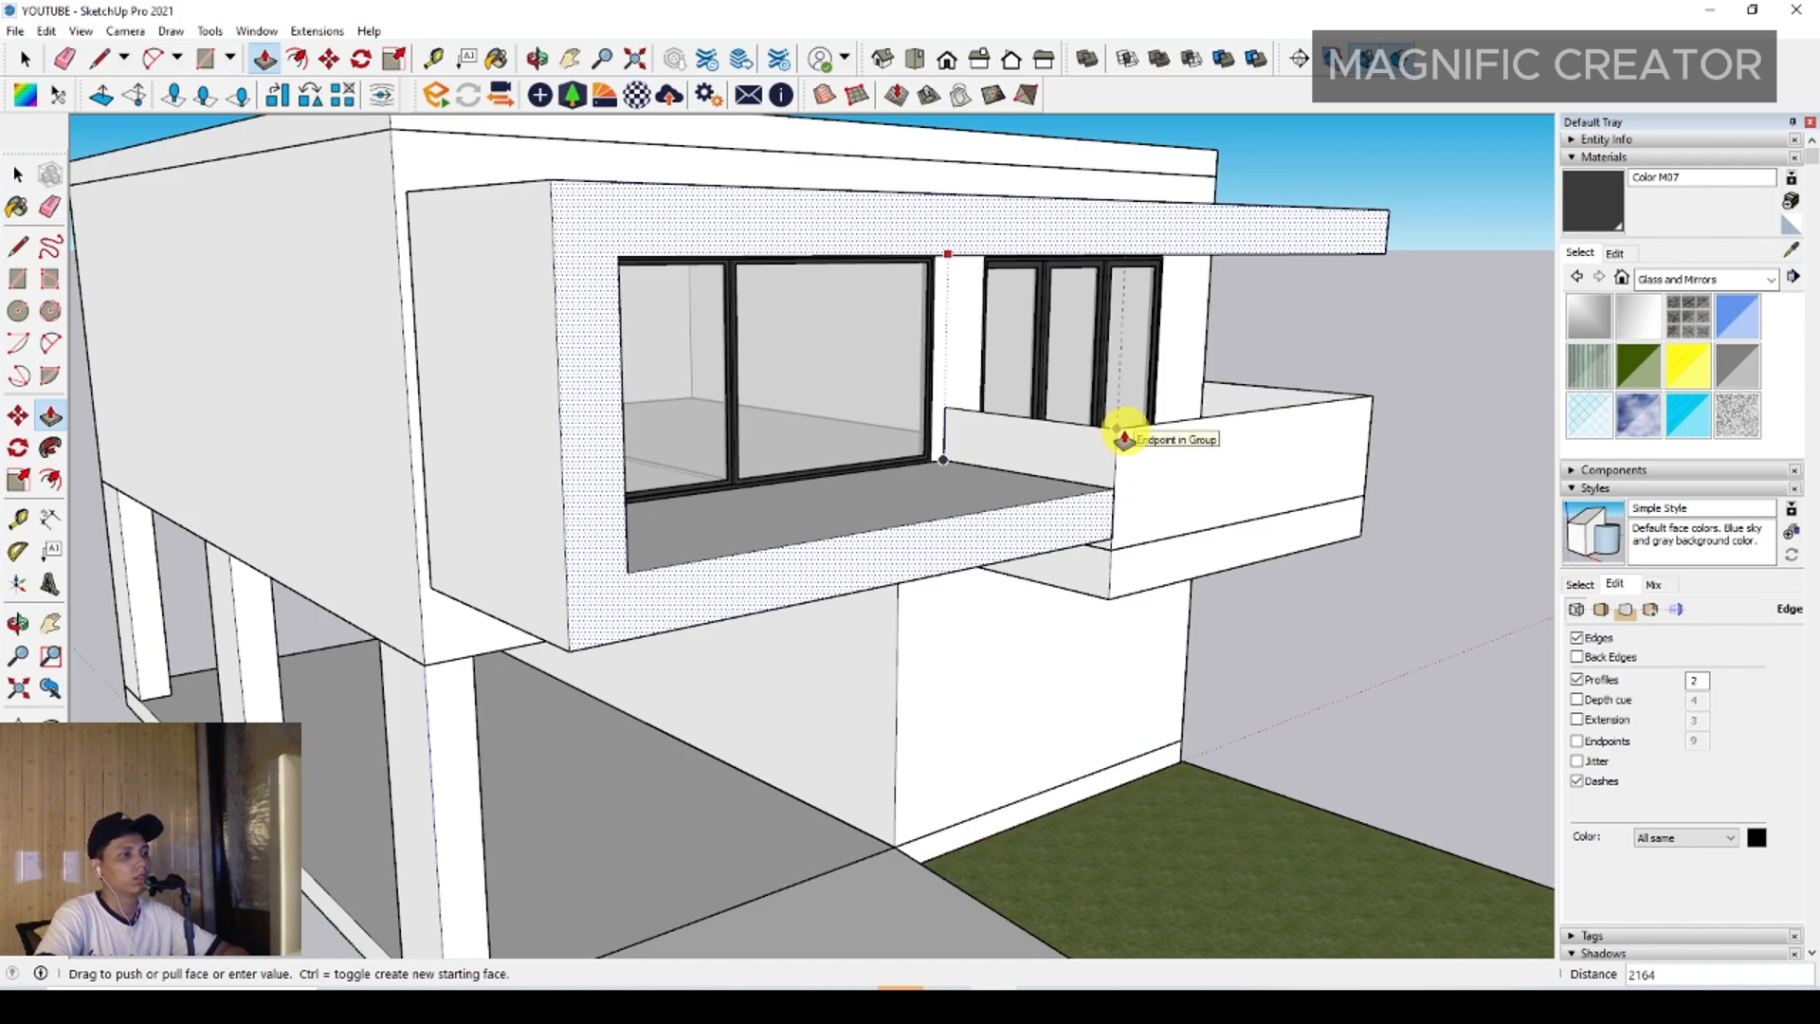
left_click(1125, 436)
key("space")
Make the projecting frame around the upper-floor openings a group
scroll(1072, 465, "down", 2)
middle_click_drag(1072, 464, 724, 341)
scroll(951, 410, "down", 3)
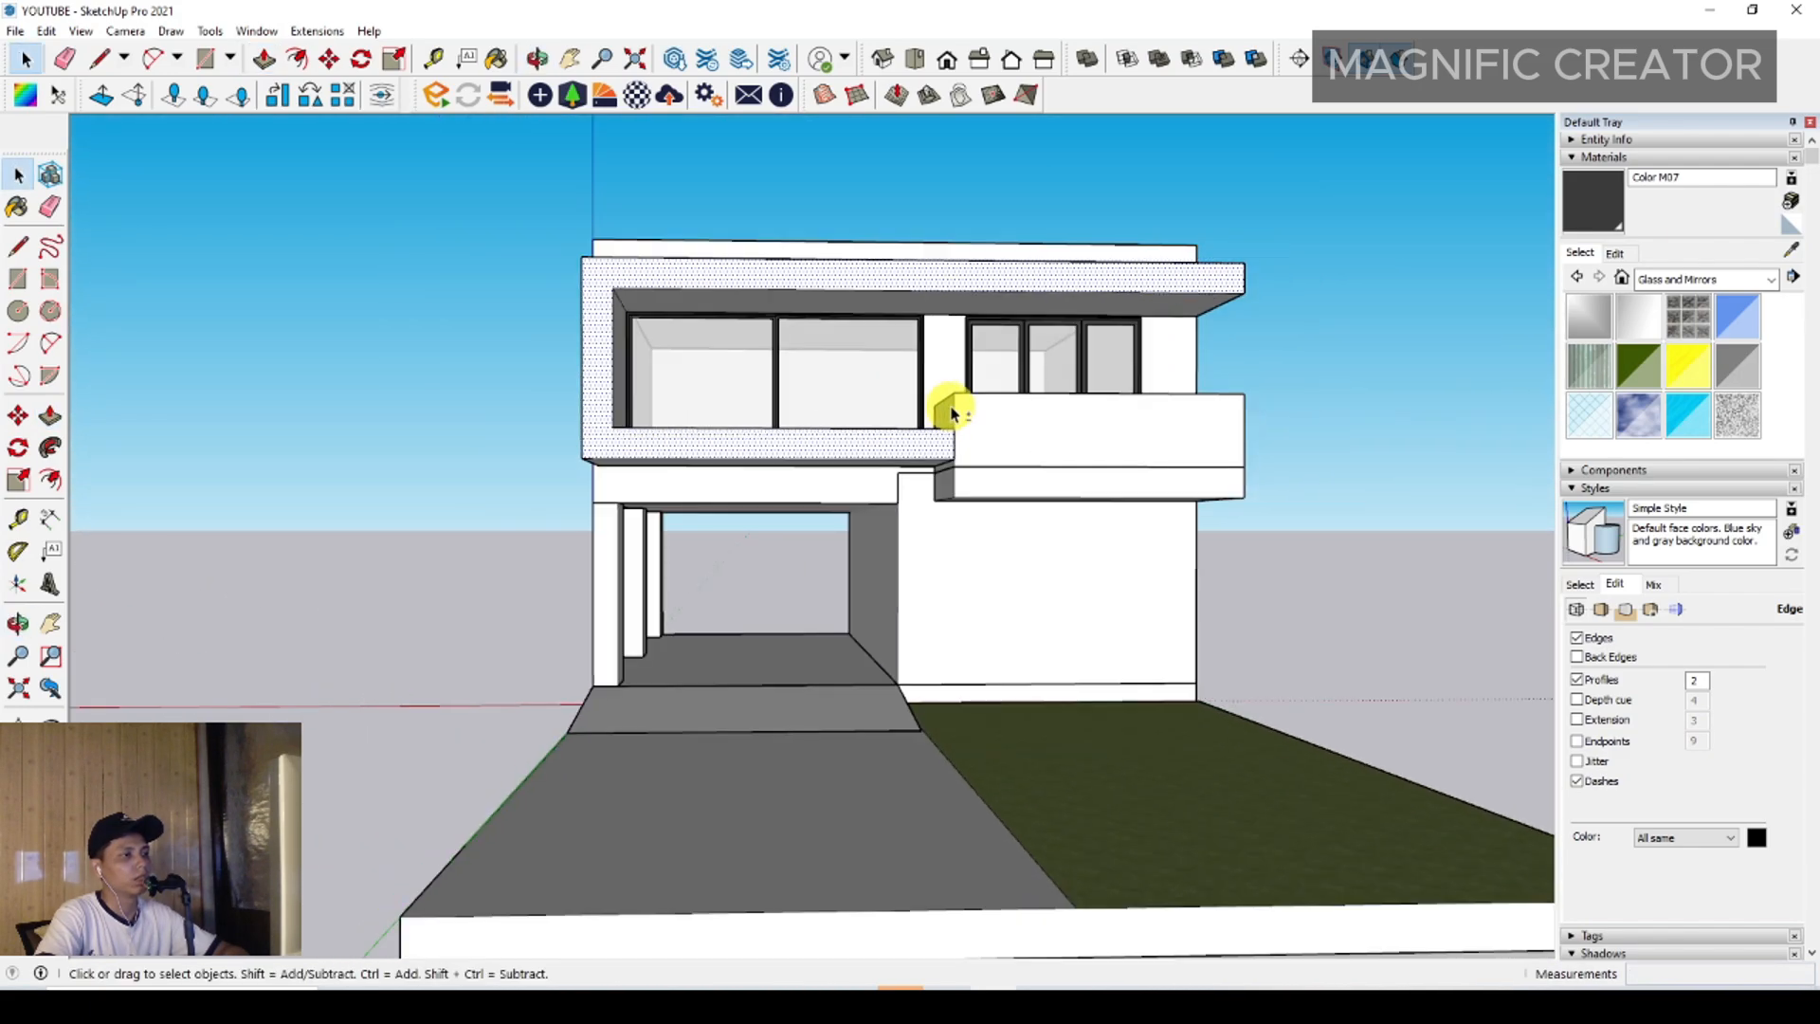
middle_click_drag(950, 411, 675, 425)
right_click(667, 438)
left_click(763, 598)
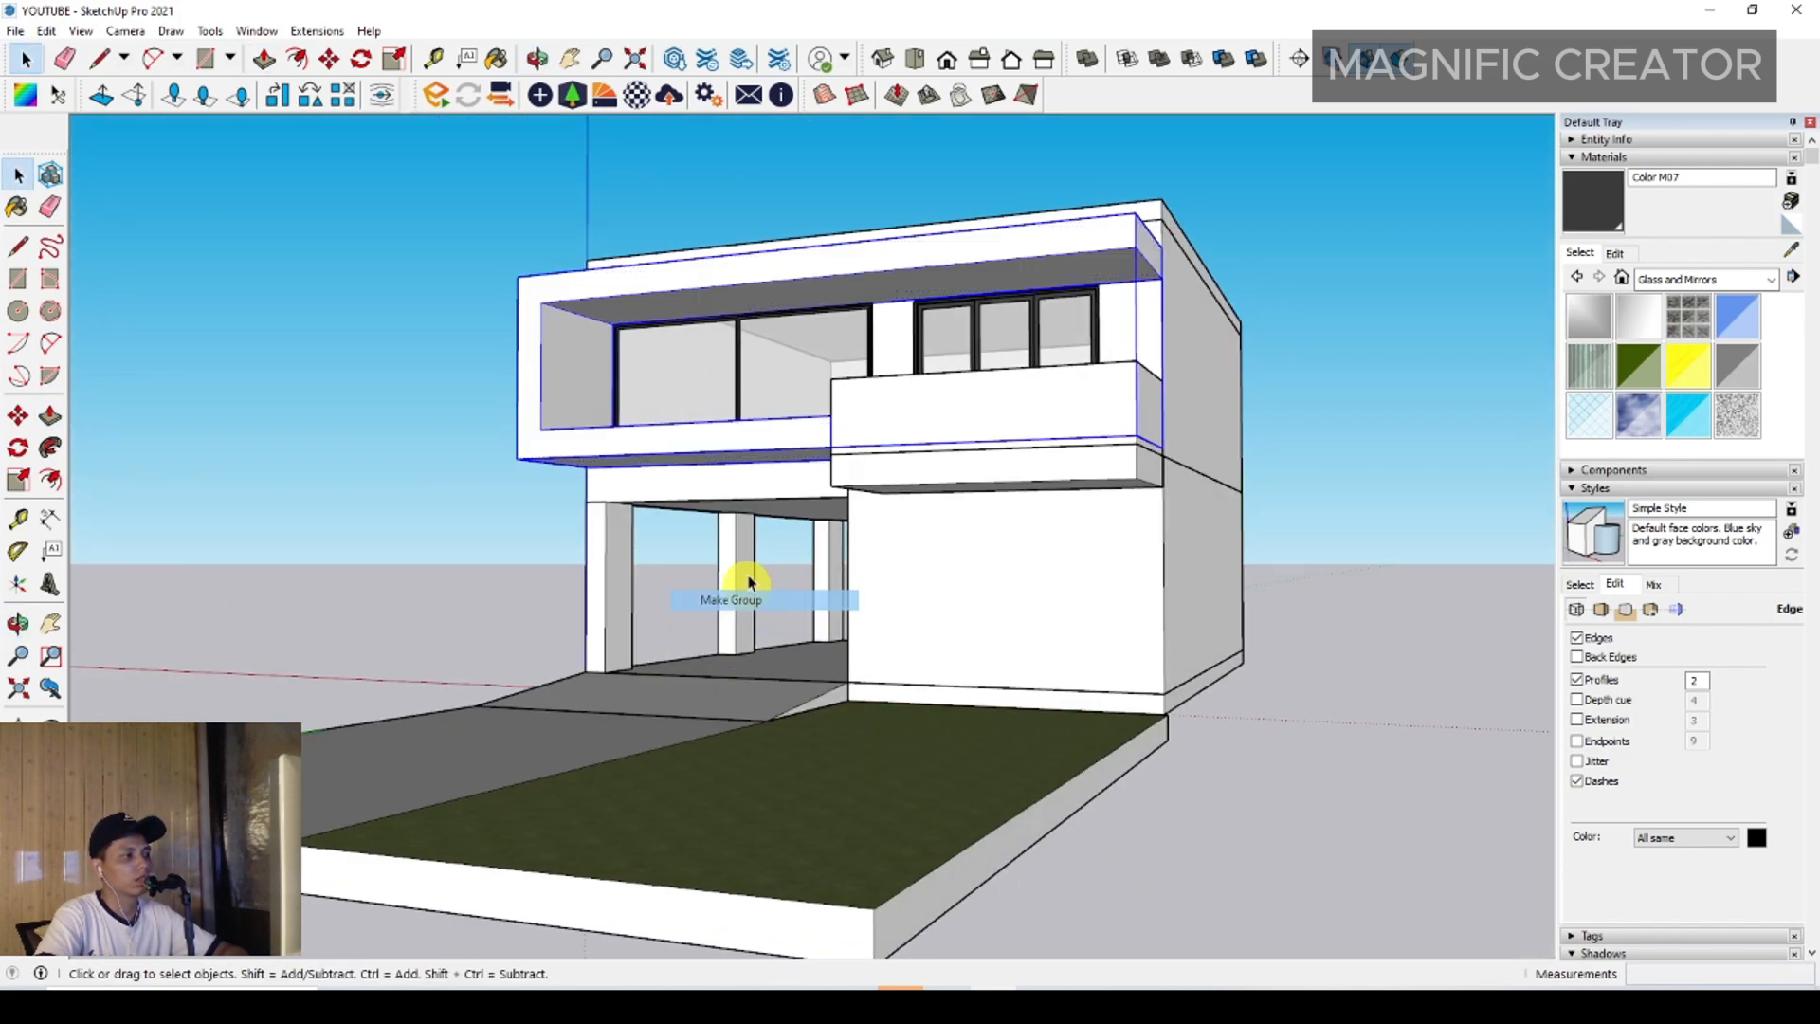
Sample the Translucent Glass Gray material from the window and apply it to the balcony railing
middle_click_drag(748, 581, 1631, 336)
left_click(1789, 249)
scroll(788, 336, "up", 3)
left_click(785, 337)
left_click(1098, 500)
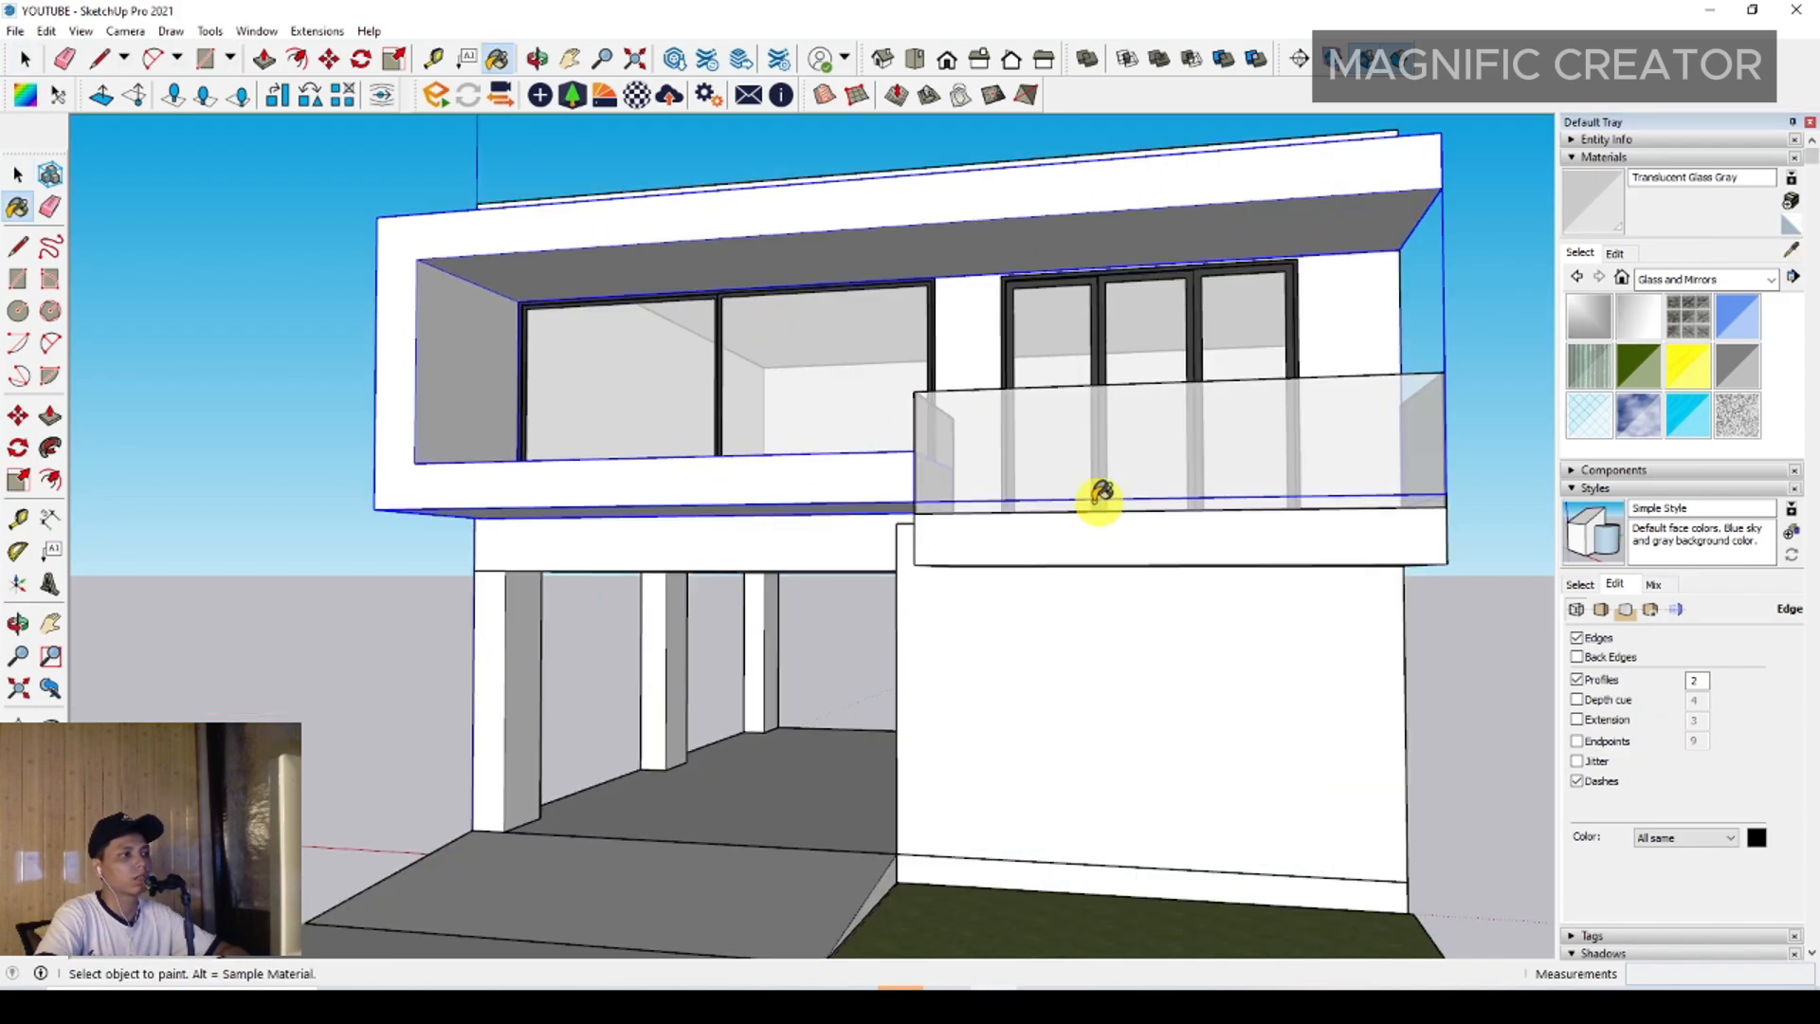
key("space")
scroll(1113, 504, "down", 2)
middle_click_drag(1113, 504, 1056, 446)
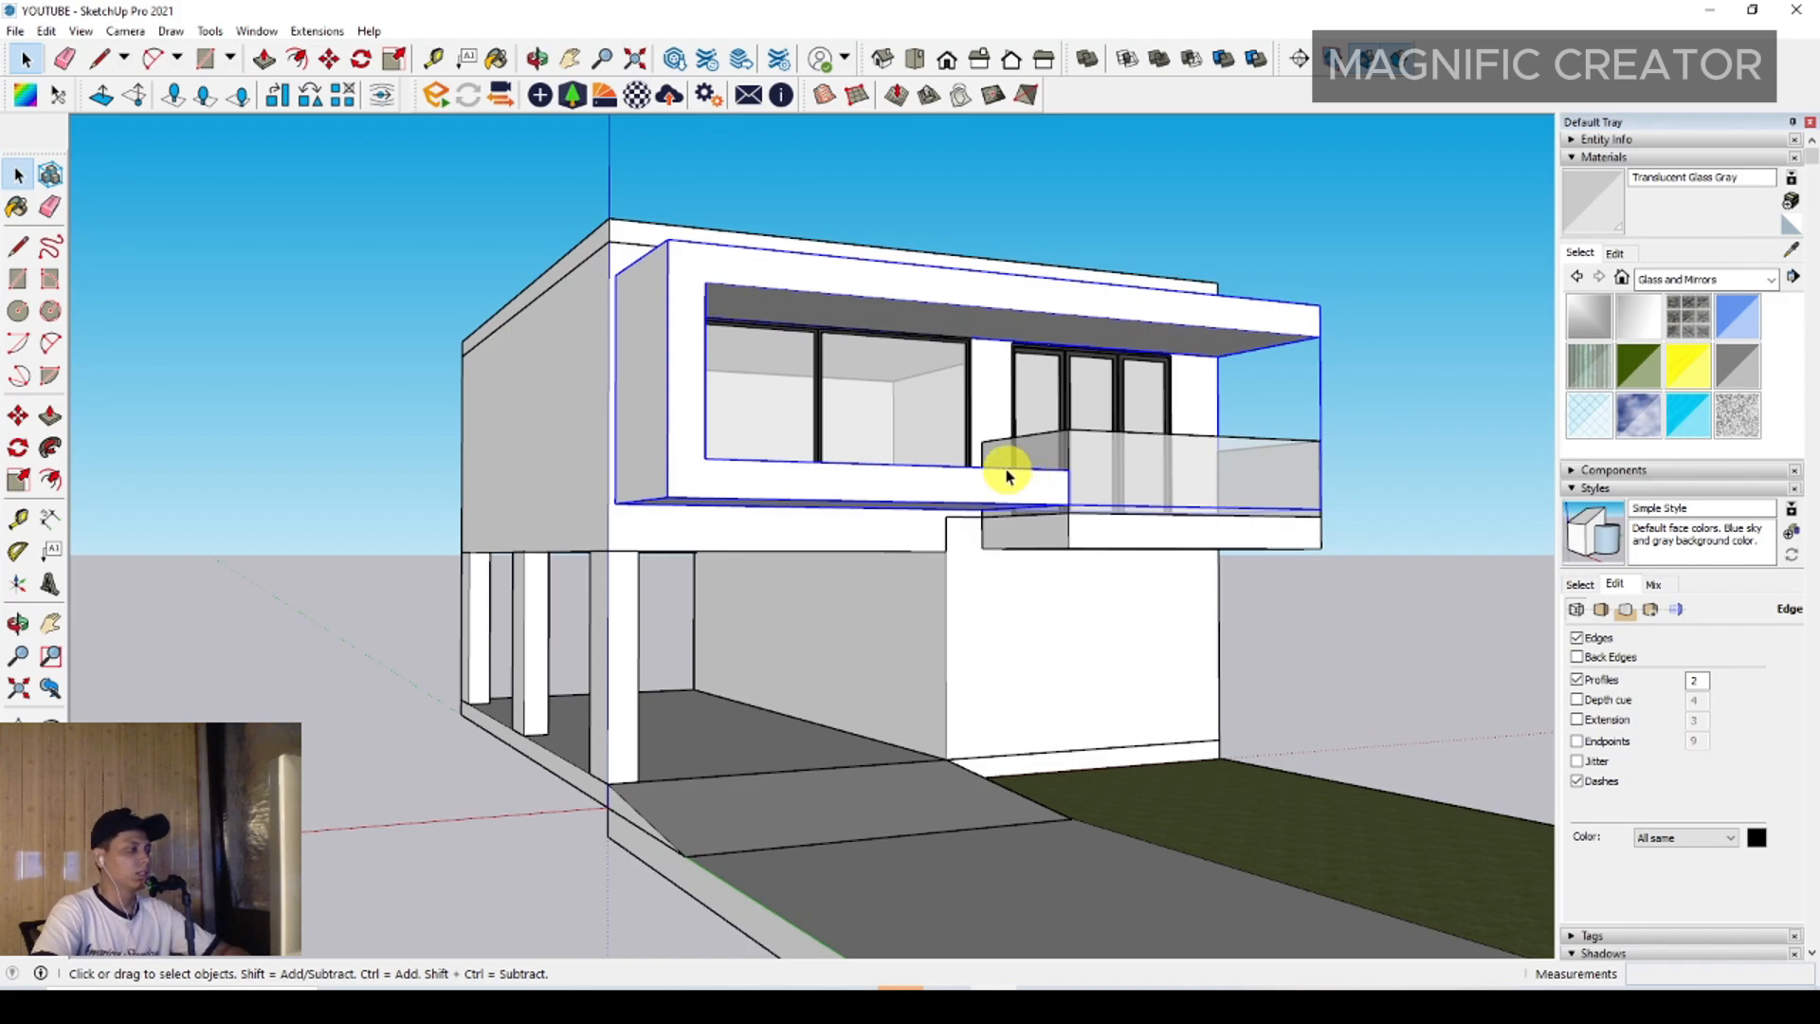
Draw a rectangle of about 5280 × 2583 mm, standing on the floor, on the ground-floor wall facing the carport
mouse_move(1007, 476)
middle_mouse_down()
mouse_move(1015, 459)
mouse_move(866, 406)
mouse_move(736, 430)
mouse_move(924, 705)
mouse_move(915, 641)
middle_mouse_up()
scroll(709, 632, "up", 3)
mouse_move(709, 632)
middle_mouse_down()
mouse_move(691, 634)
mouse_move(707, 635)
middle_mouse_up()
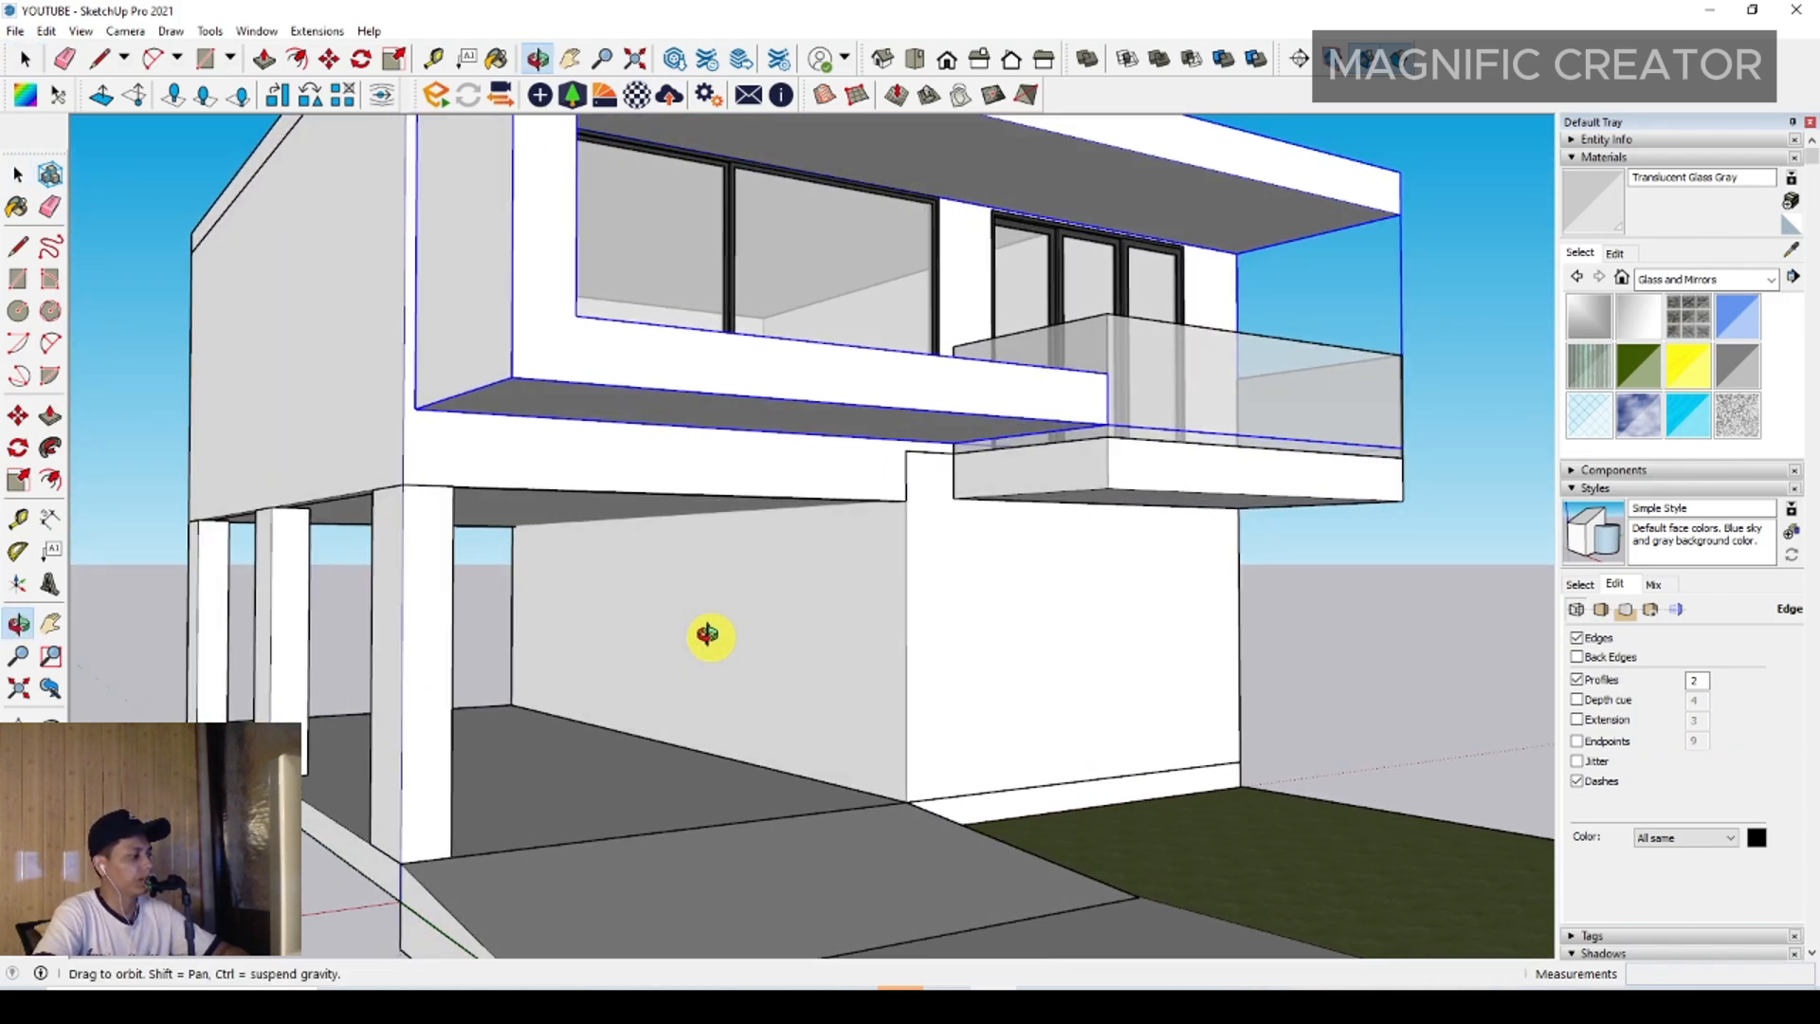
left_click(611, 626)
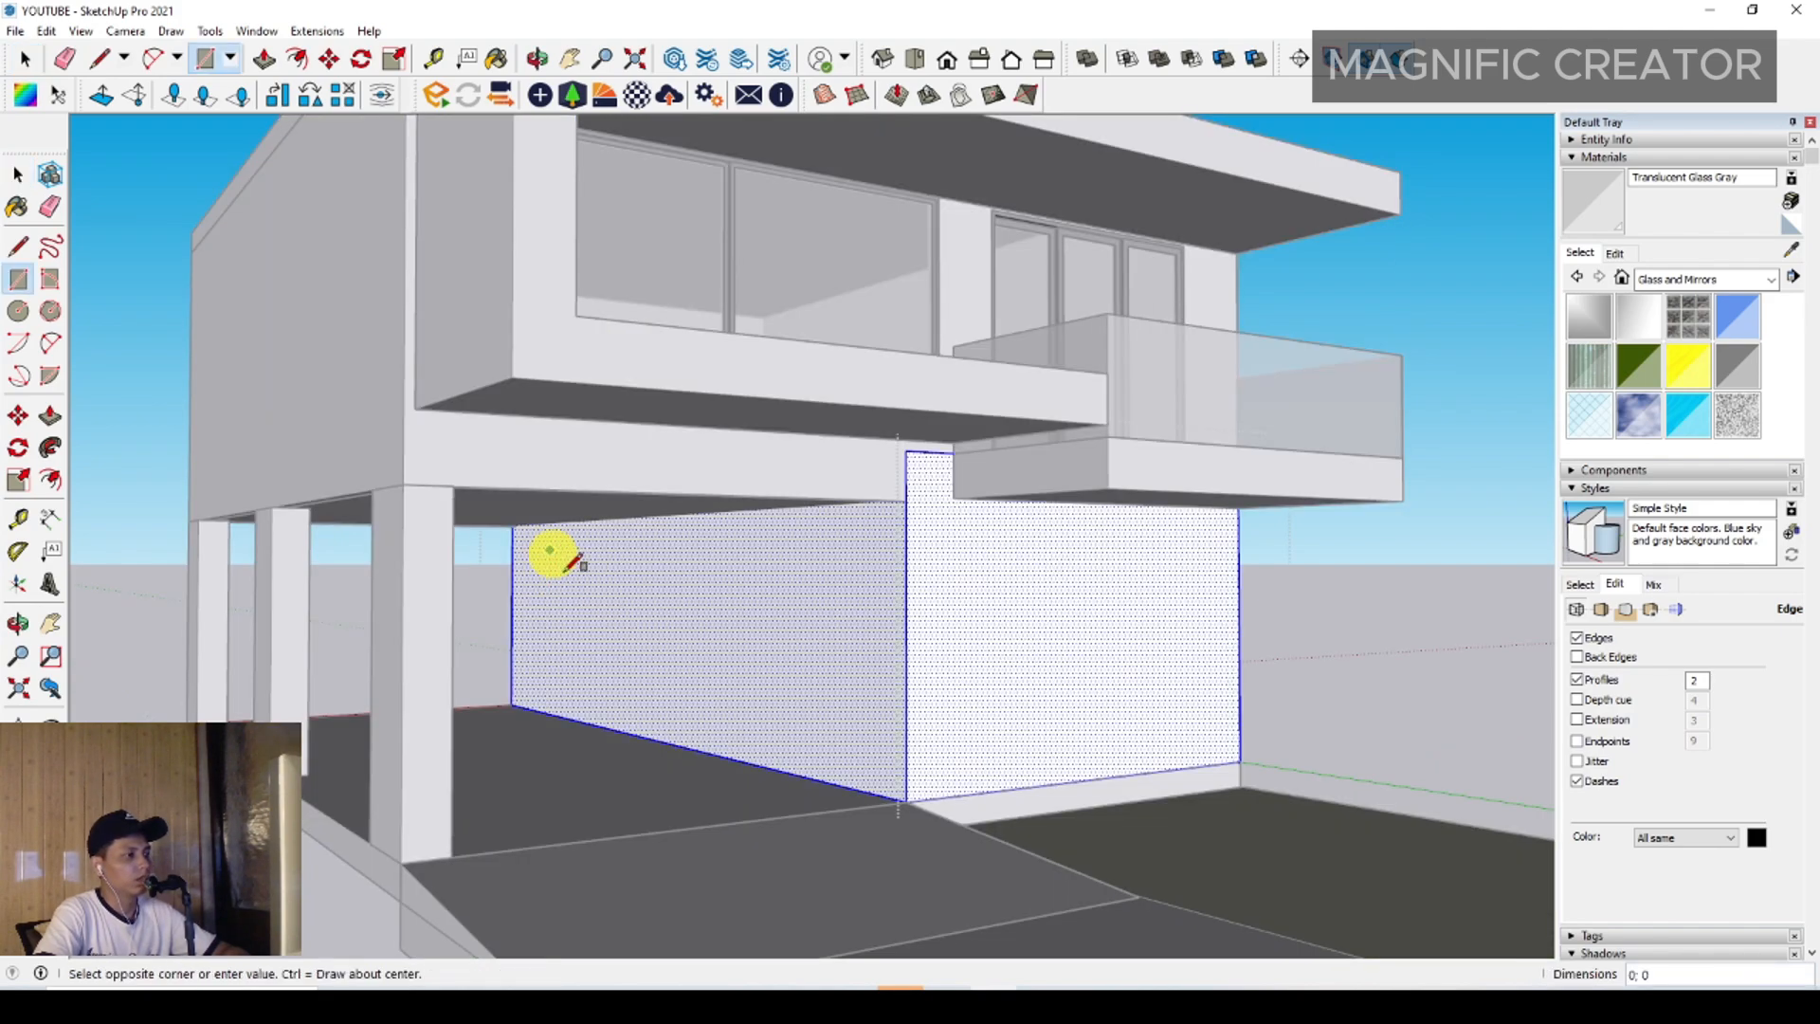
left_click(711, 749)
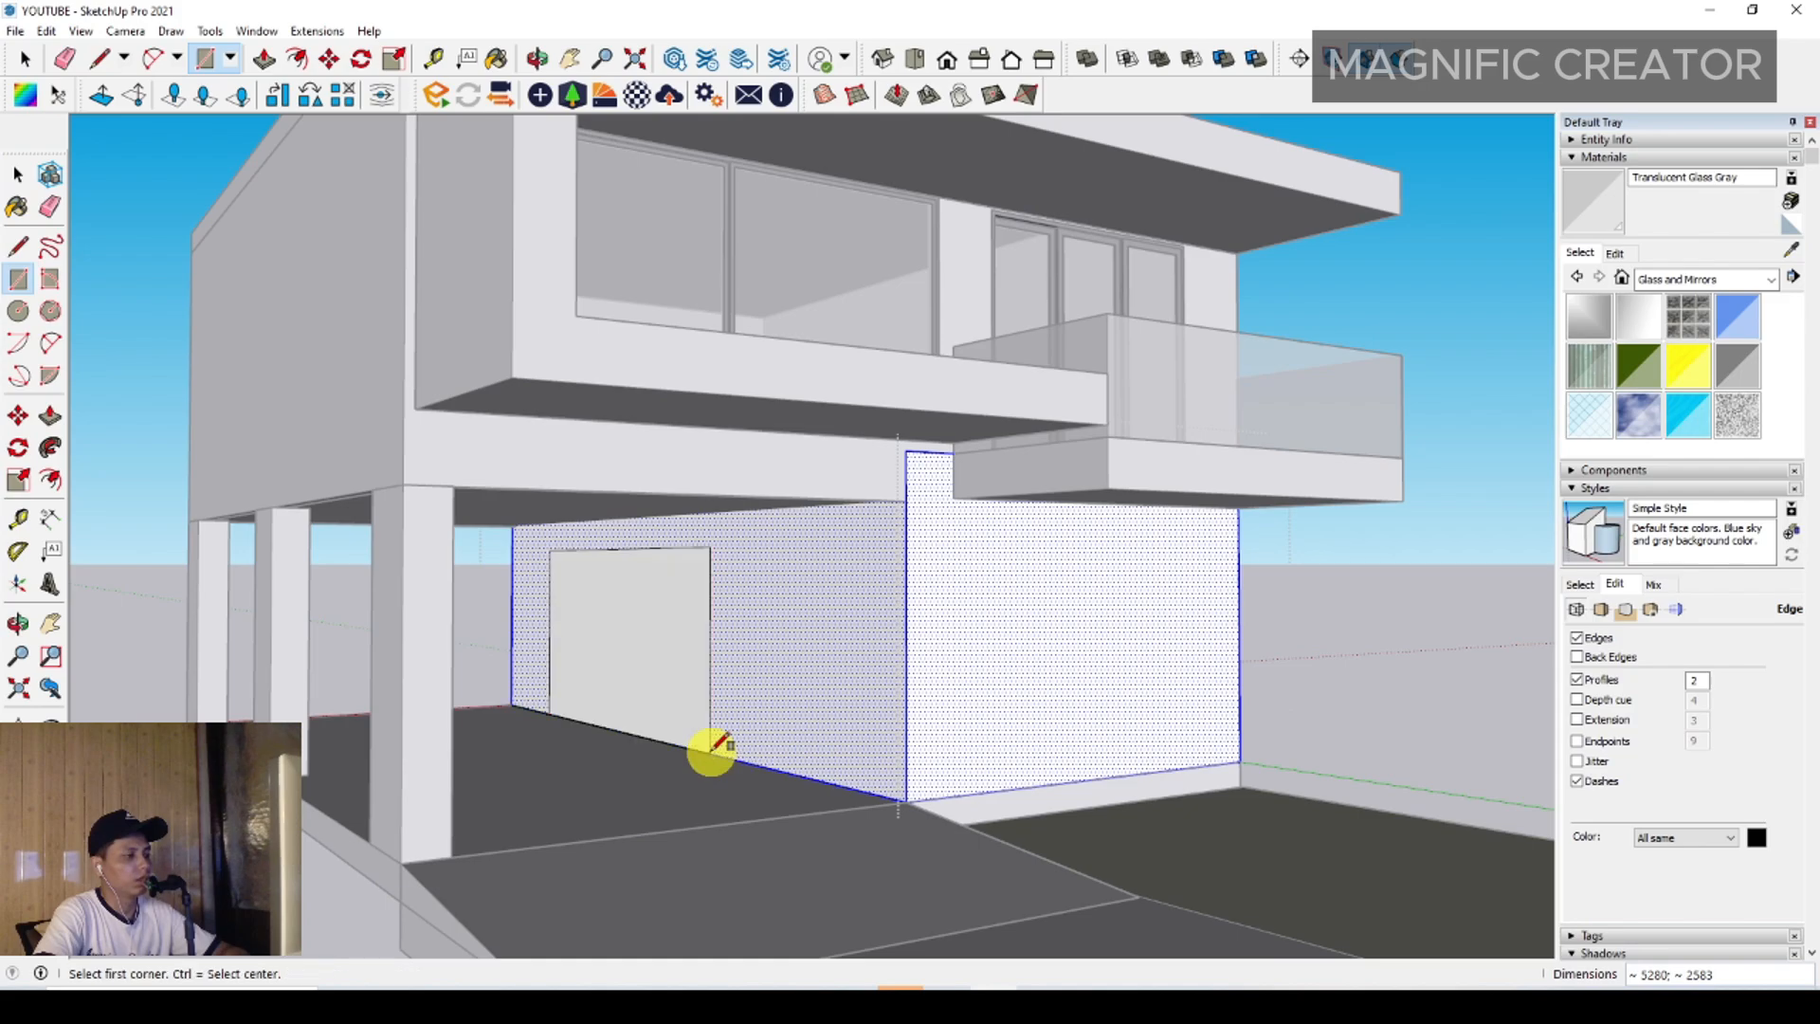
Push the rectangle through the wall thickness to cut the opening in the carport side wall
key("space")
left_click(610, 650)
key("p")
left_click(616, 650)
left_click(687, 673)
key("space")
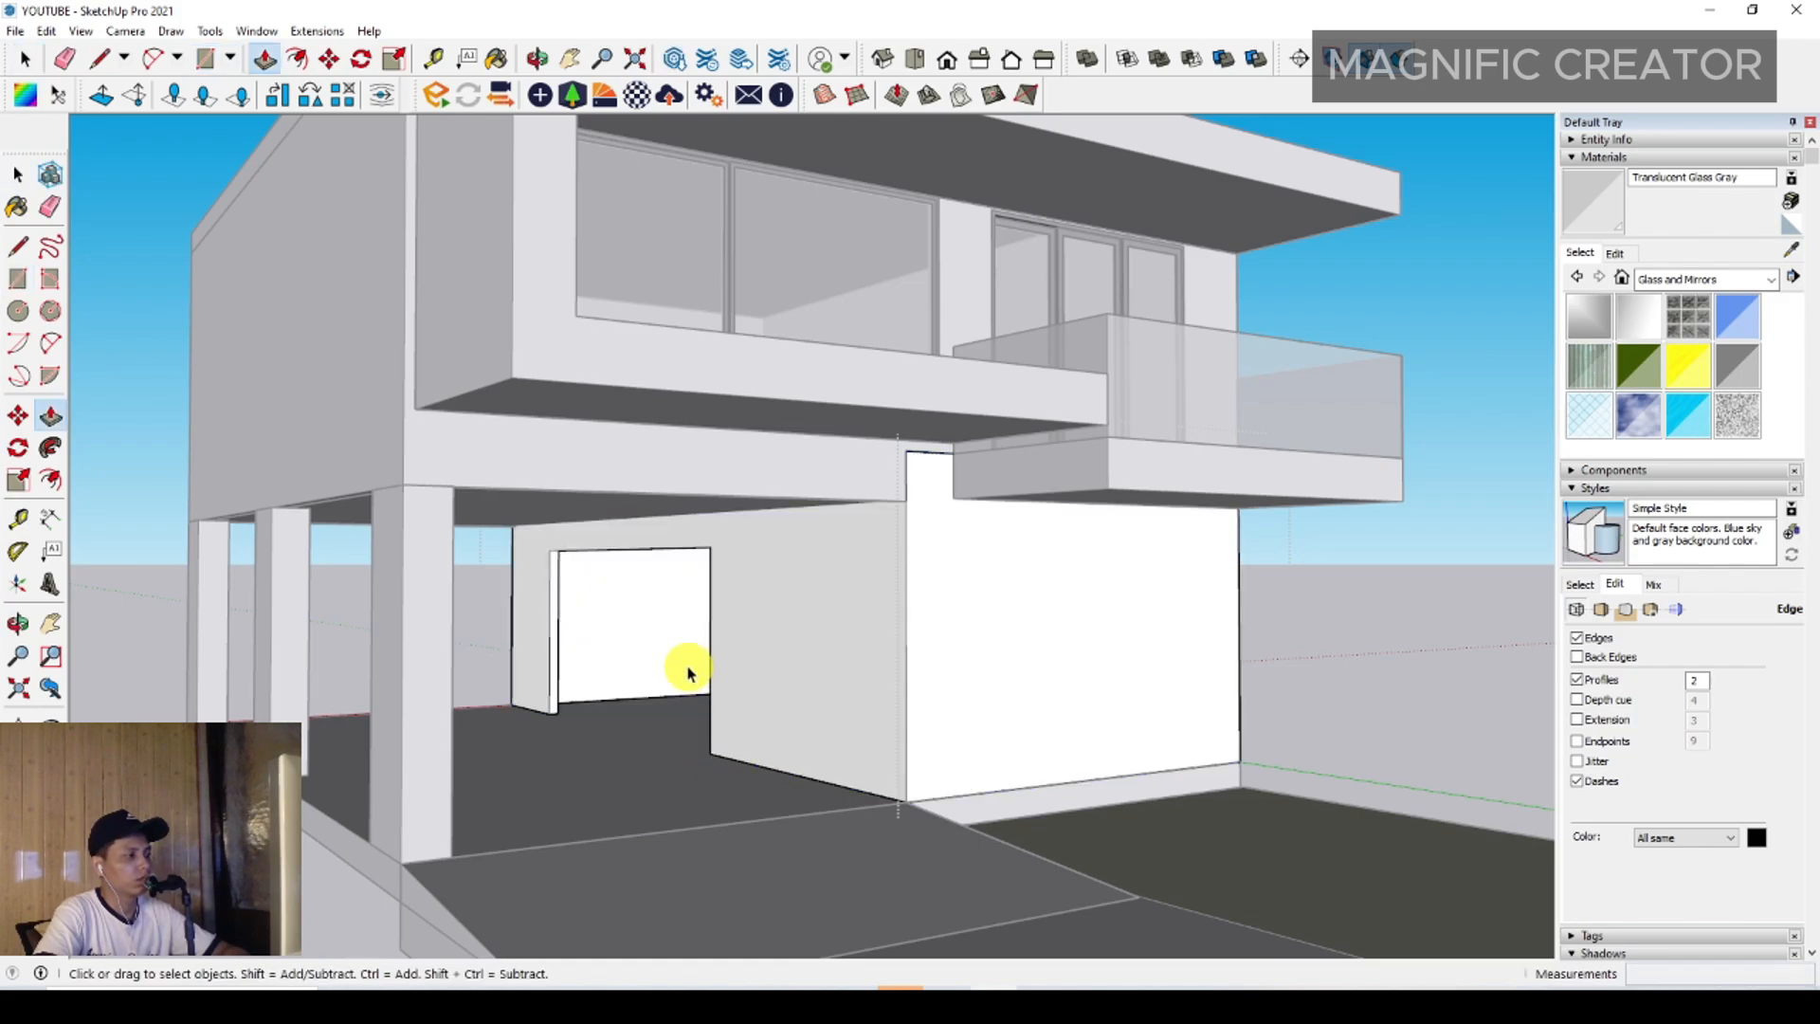
Draw a 10549 × 4700 mm rectangle covering the floor of the ground-floor room
scroll(567, 681, "down", 6)
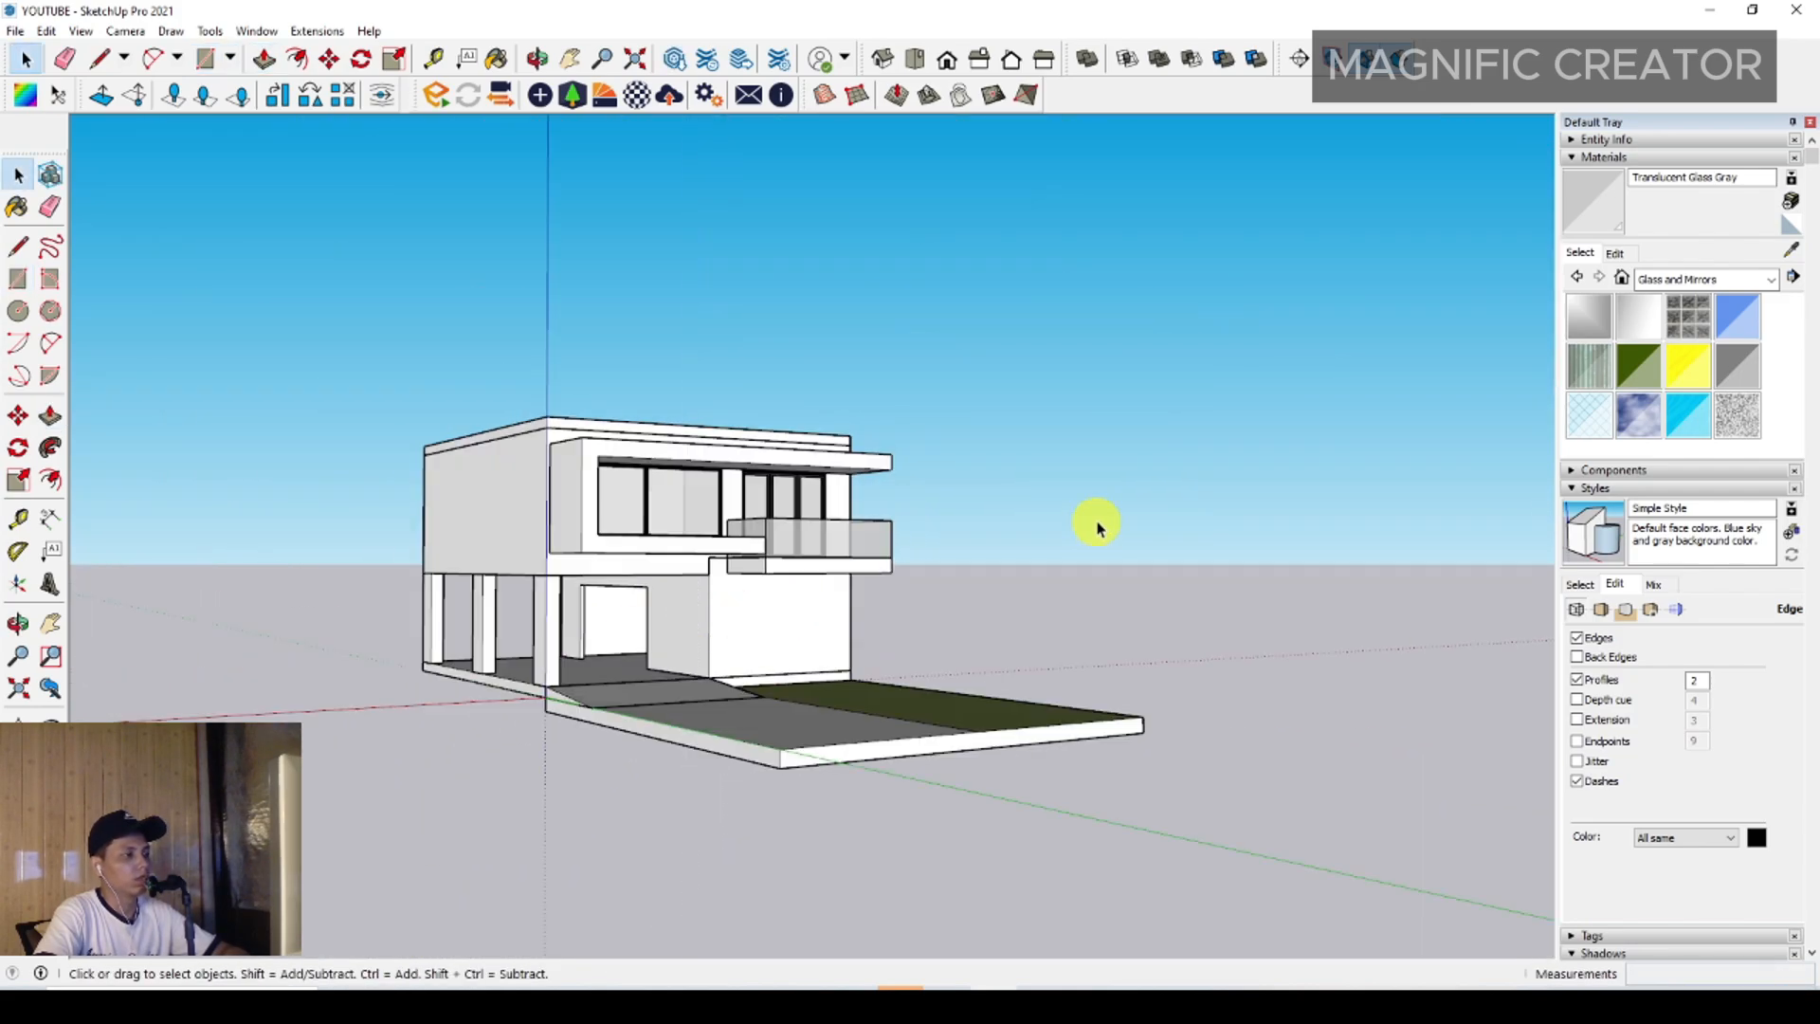
scroll(630, 653, "up", 5)
scroll(634, 654, "up", 4)
mouse_move(633, 654)
middle_mouse_down()
mouse_move(382, 691)
mouse_move(870, 819)
middle_mouse_up()
scroll(484, 727, "up", 2)
middle_click_drag(1016, 780, 674, 682)
scroll(1042, 581, "down", 5)
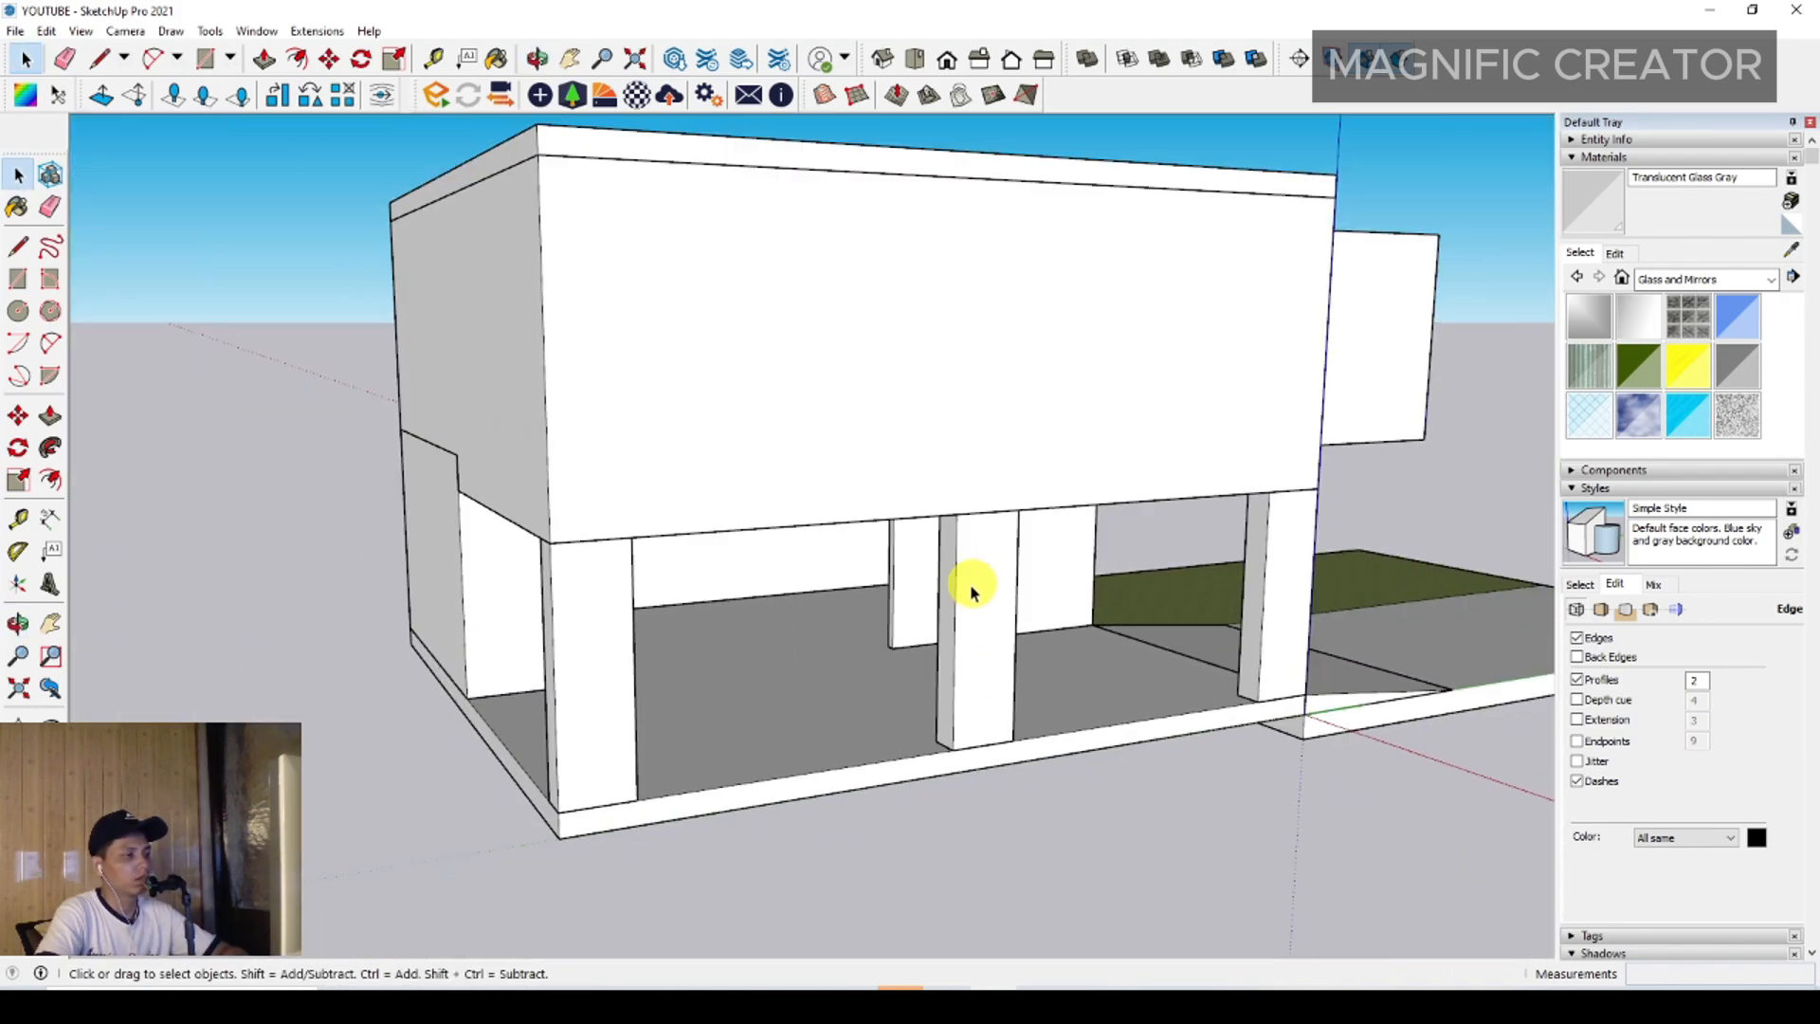
scroll(774, 628, "up", 4)
middle_click_drag(774, 628, 1064, 547)
key("r")
middle_click_drag(1107, 755, 1161, 515)
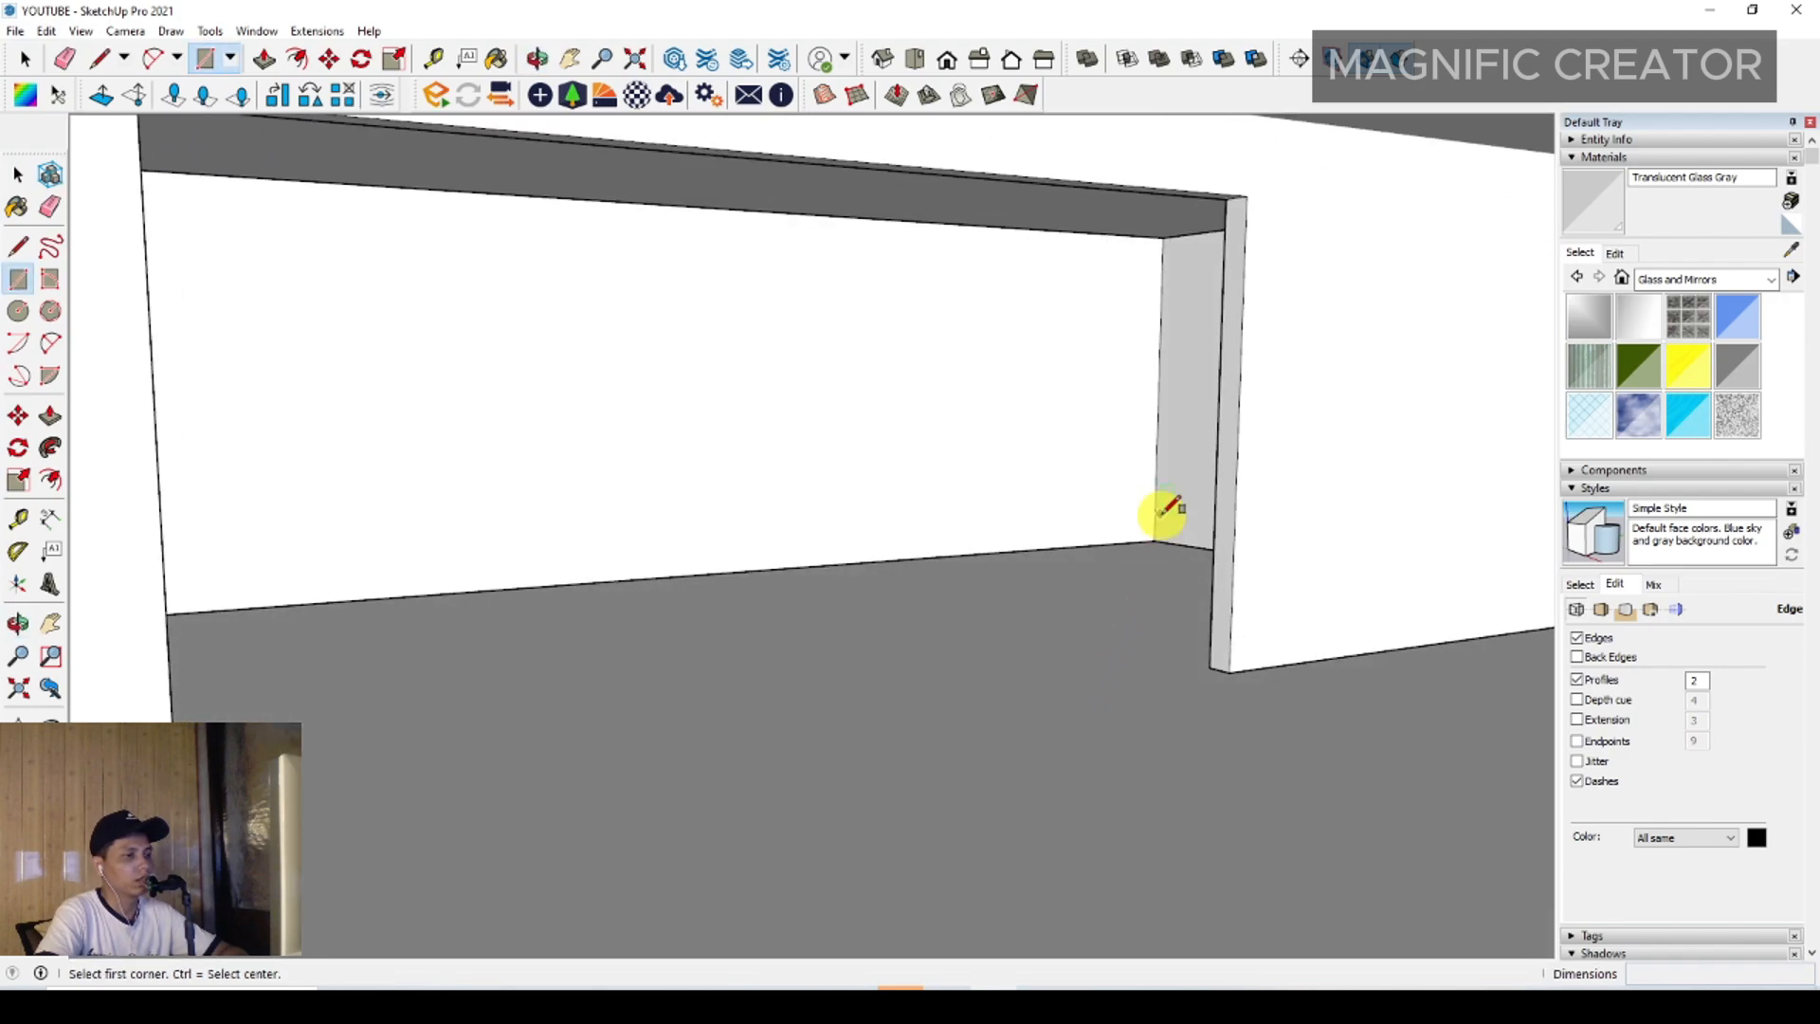
middle_click_drag(604, 697, 948, 692, "shift")
mouse_move(496, 683)
middle_mouse_down()
mouse_move(1011, 693)
mouse_move(825, 682)
mouse_move(770, 612)
middle_mouse_up()
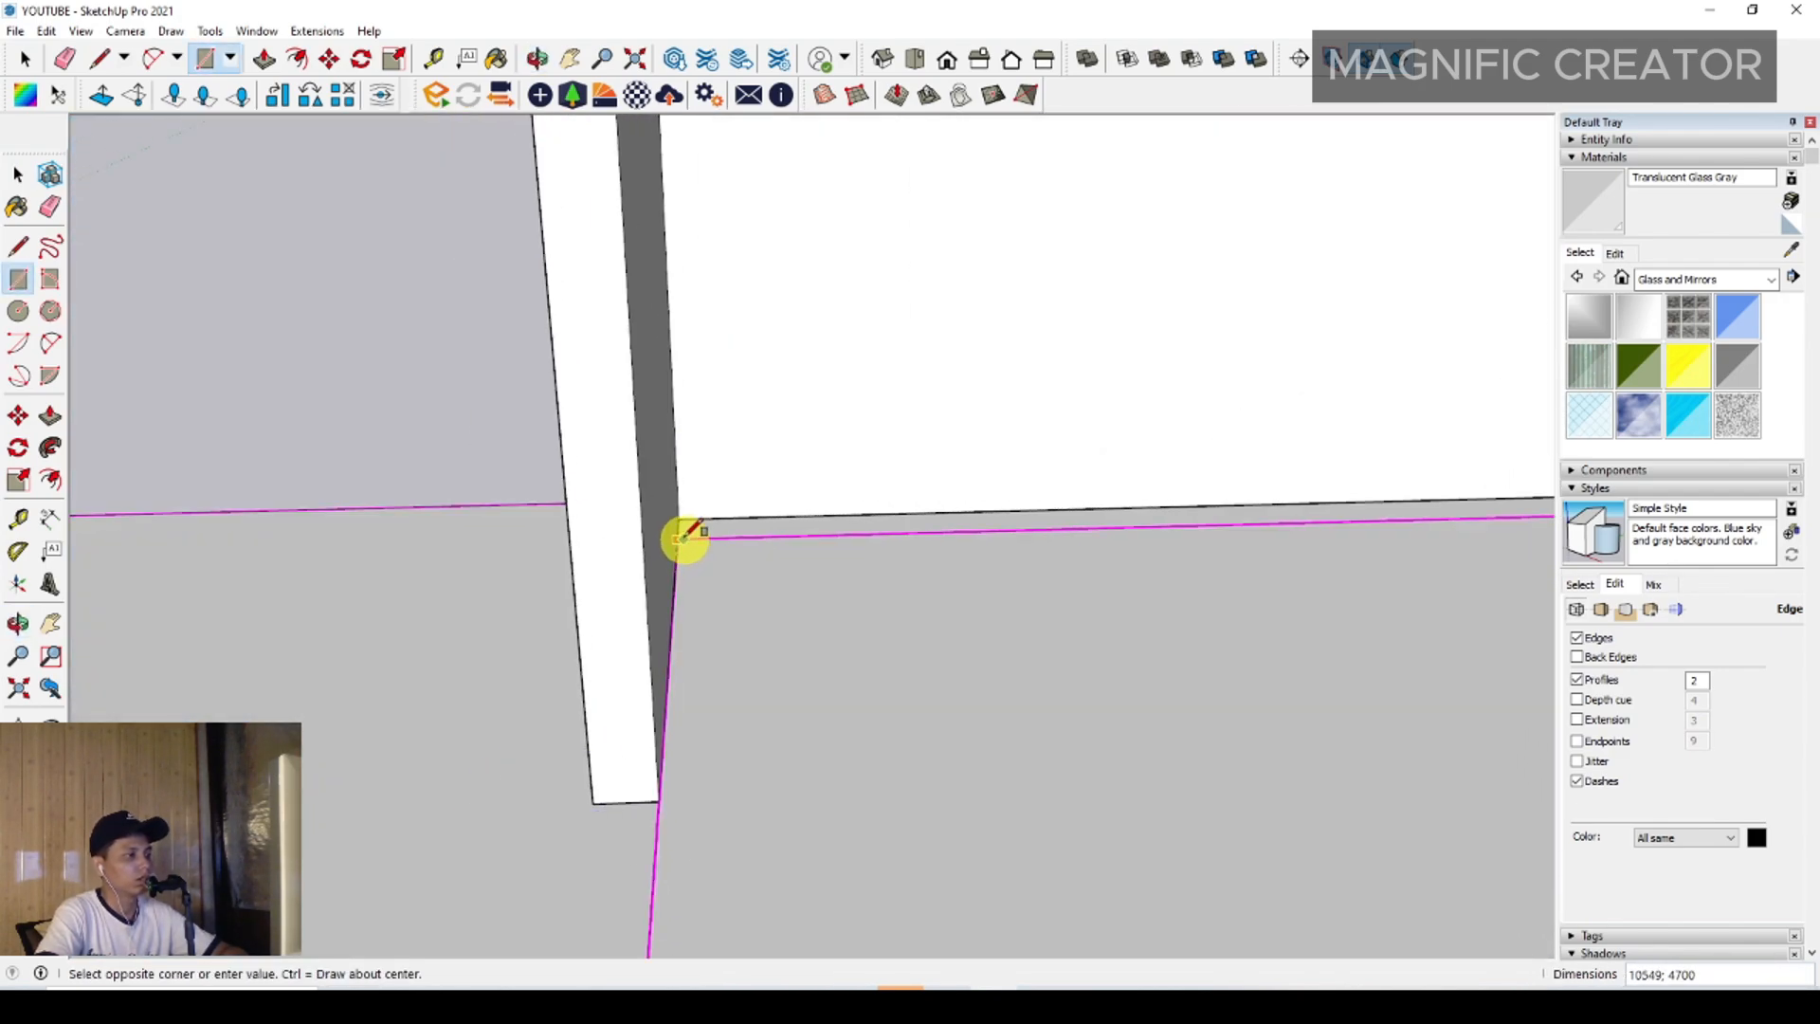
Raise the ground-floor rectangle 105 mm to form an interior floor slab
left_click(761, 654)
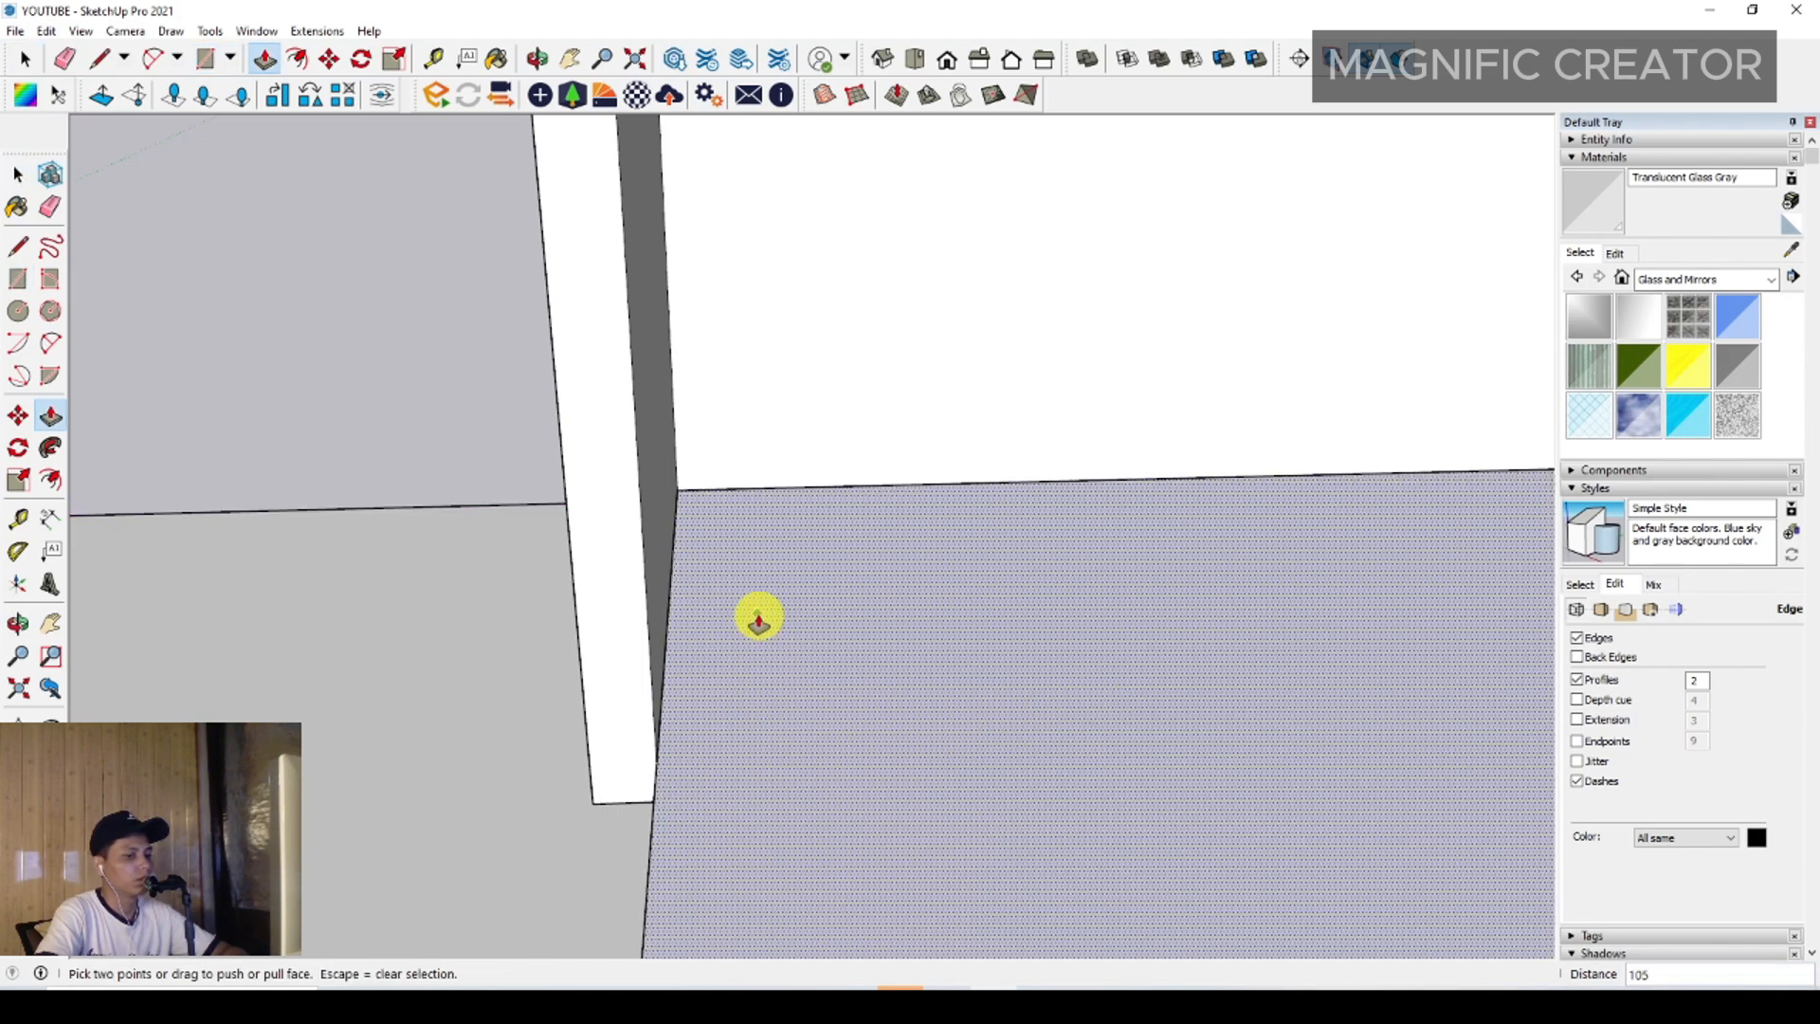
left_click(758, 621)
key("space")
Divide the slab's side with a 105 mm line at the opening's edge and pull that section flush with the outer wall face
mouse_move(719, 686)
middle_mouse_down()
mouse_move(955, 661)
mouse_move(891, 702)
mouse_move(863, 643)
mouse_move(845, 678)
mouse_move(1191, 727)
mouse_move(707, 641)
mouse_move(776, 618)
mouse_move(959, 633)
middle_mouse_up()
left_click(857, 683)
key("space")
key("l")
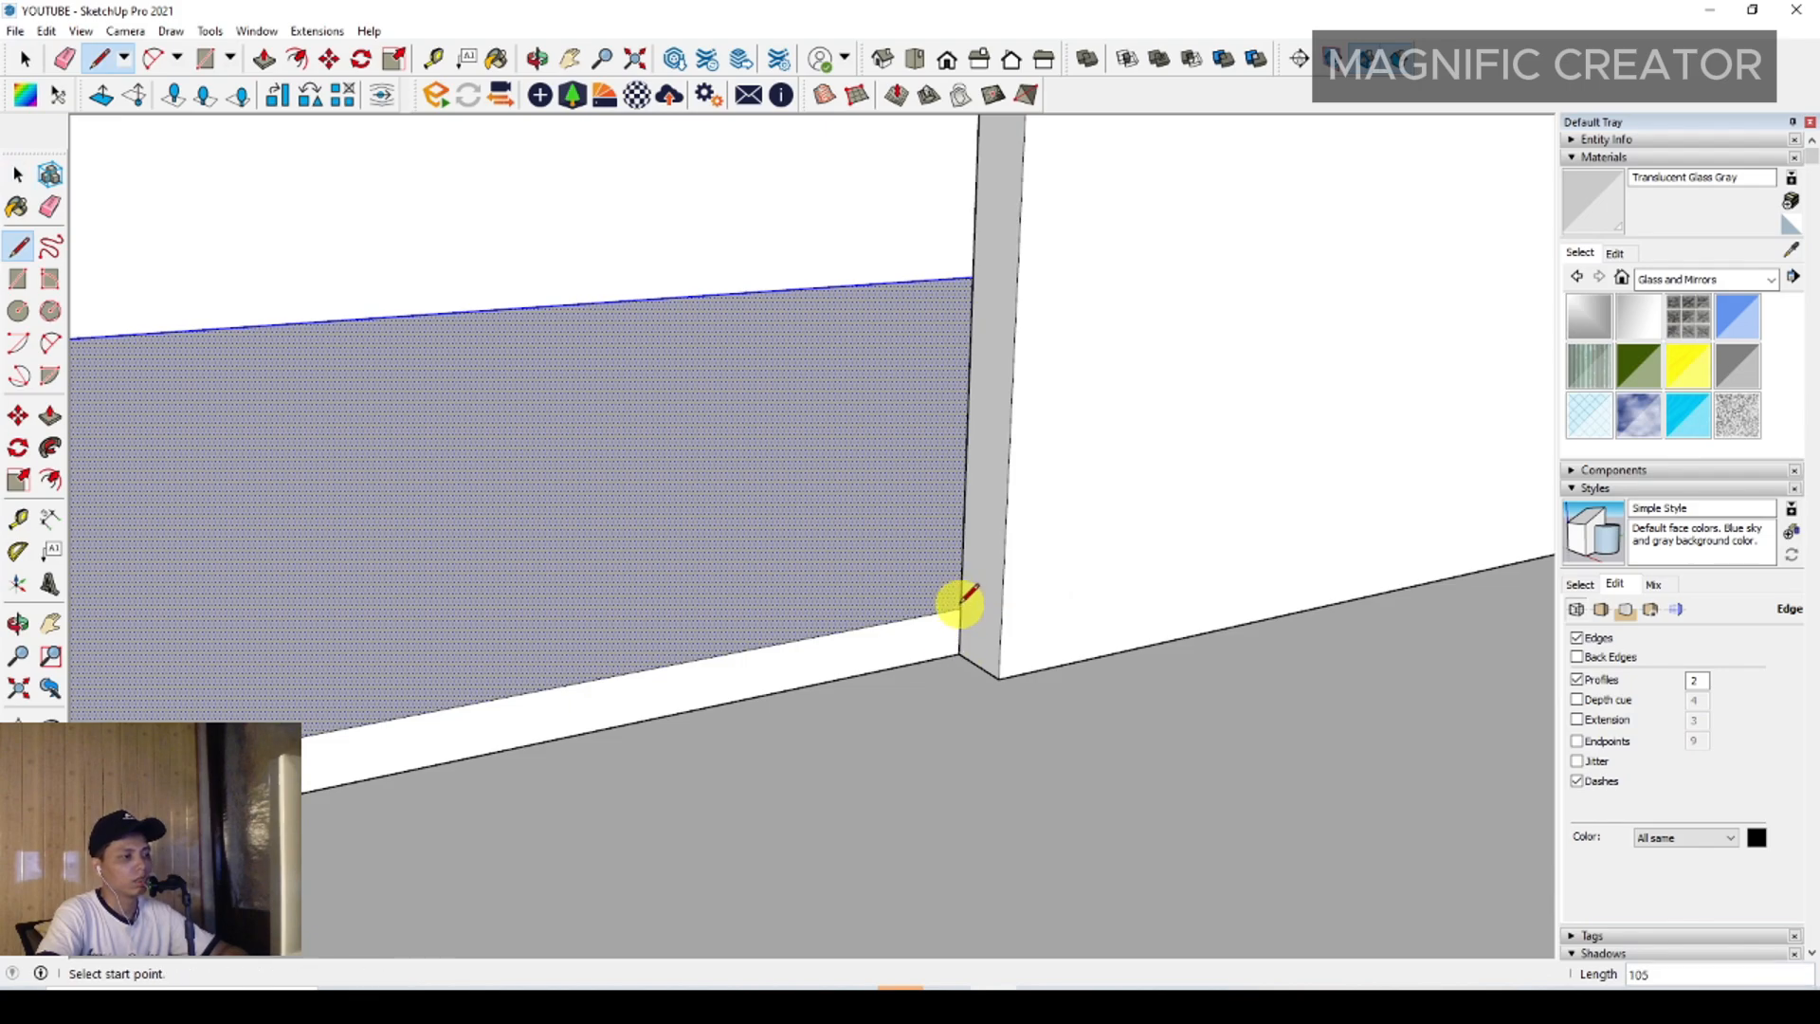
key("space")
left_click(948, 635)
key("p")
left_click(948, 635)
left_click(1008, 585)
key("space")
Make the raised ground-floor slab a group
middle_click_drag(1123, 656, 535, 626)
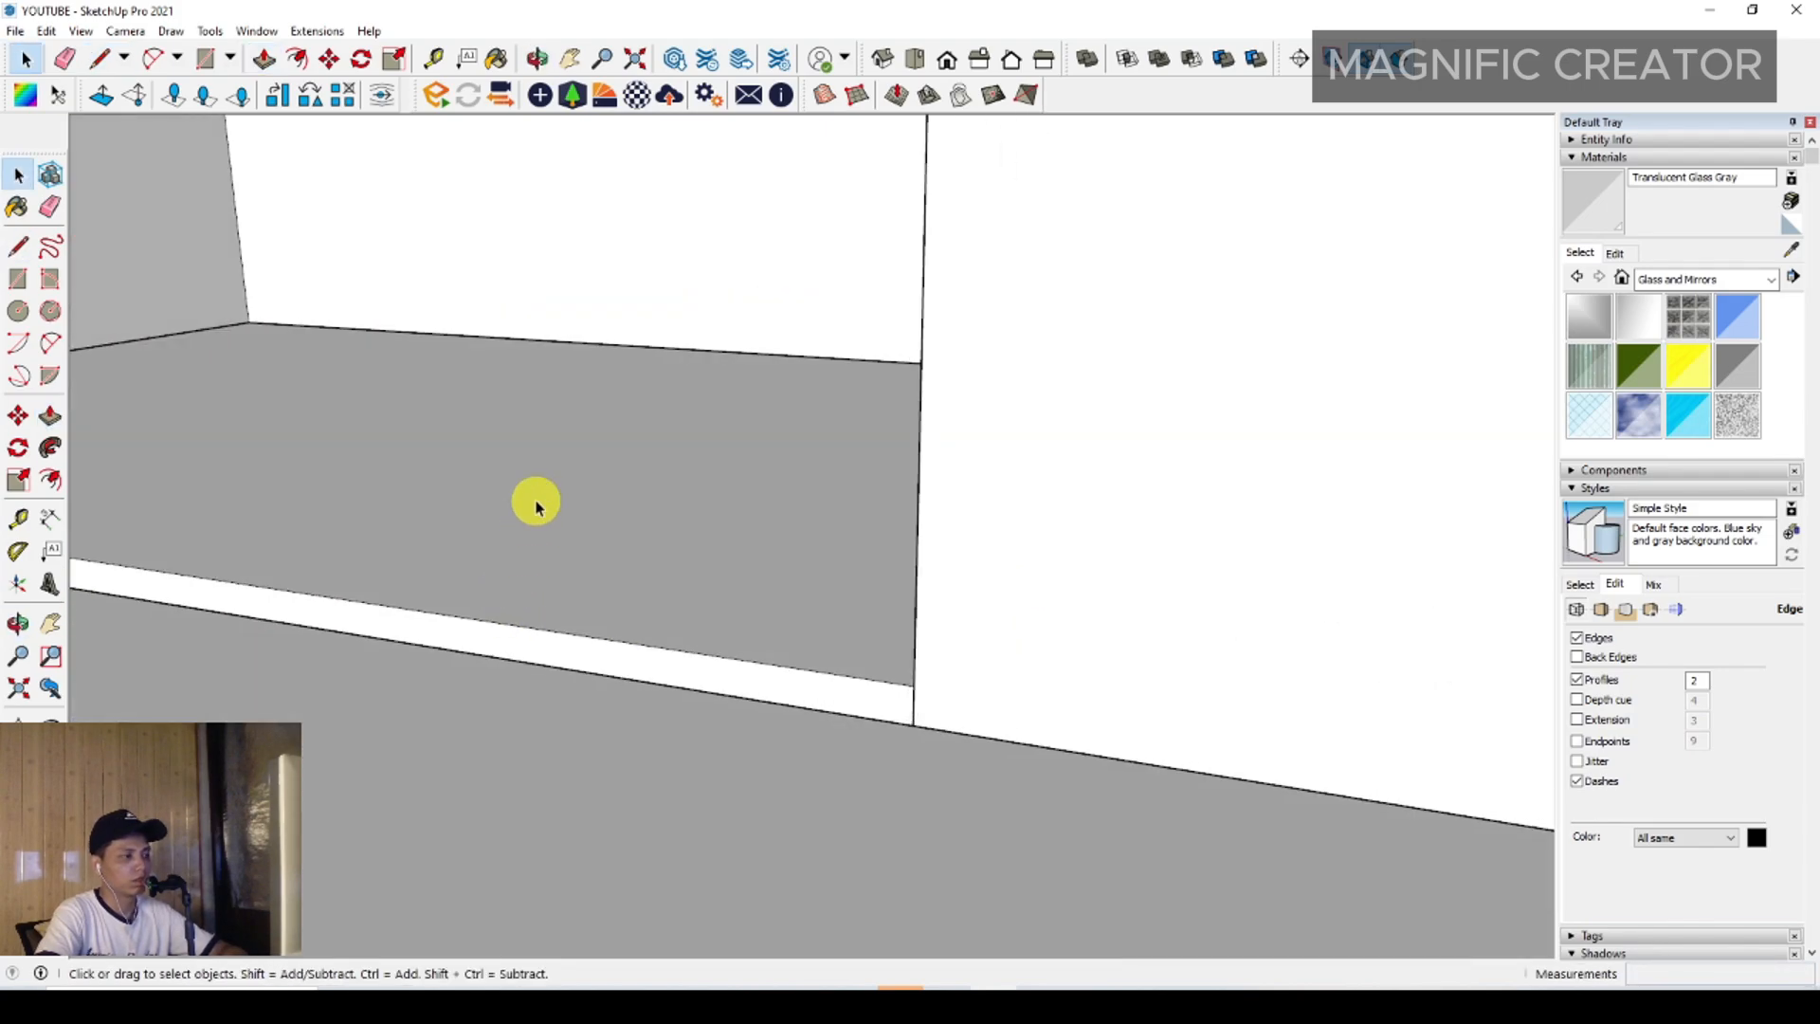
right_click(536, 506)
left_click(629, 658)
Select the three glazed panels of the balcony door and make them one group
middle_click_drag(629, 658, 792, 682)
scroll(591, 608, "down", 5)
scroll(634, 617, "up", 5)
scroll(894, 483, "up", 3)
middle_click_drag(894, 484, 758, 505)
scroll(759, 504, "up", 4)
scroll(1111, 528, "up", 5)
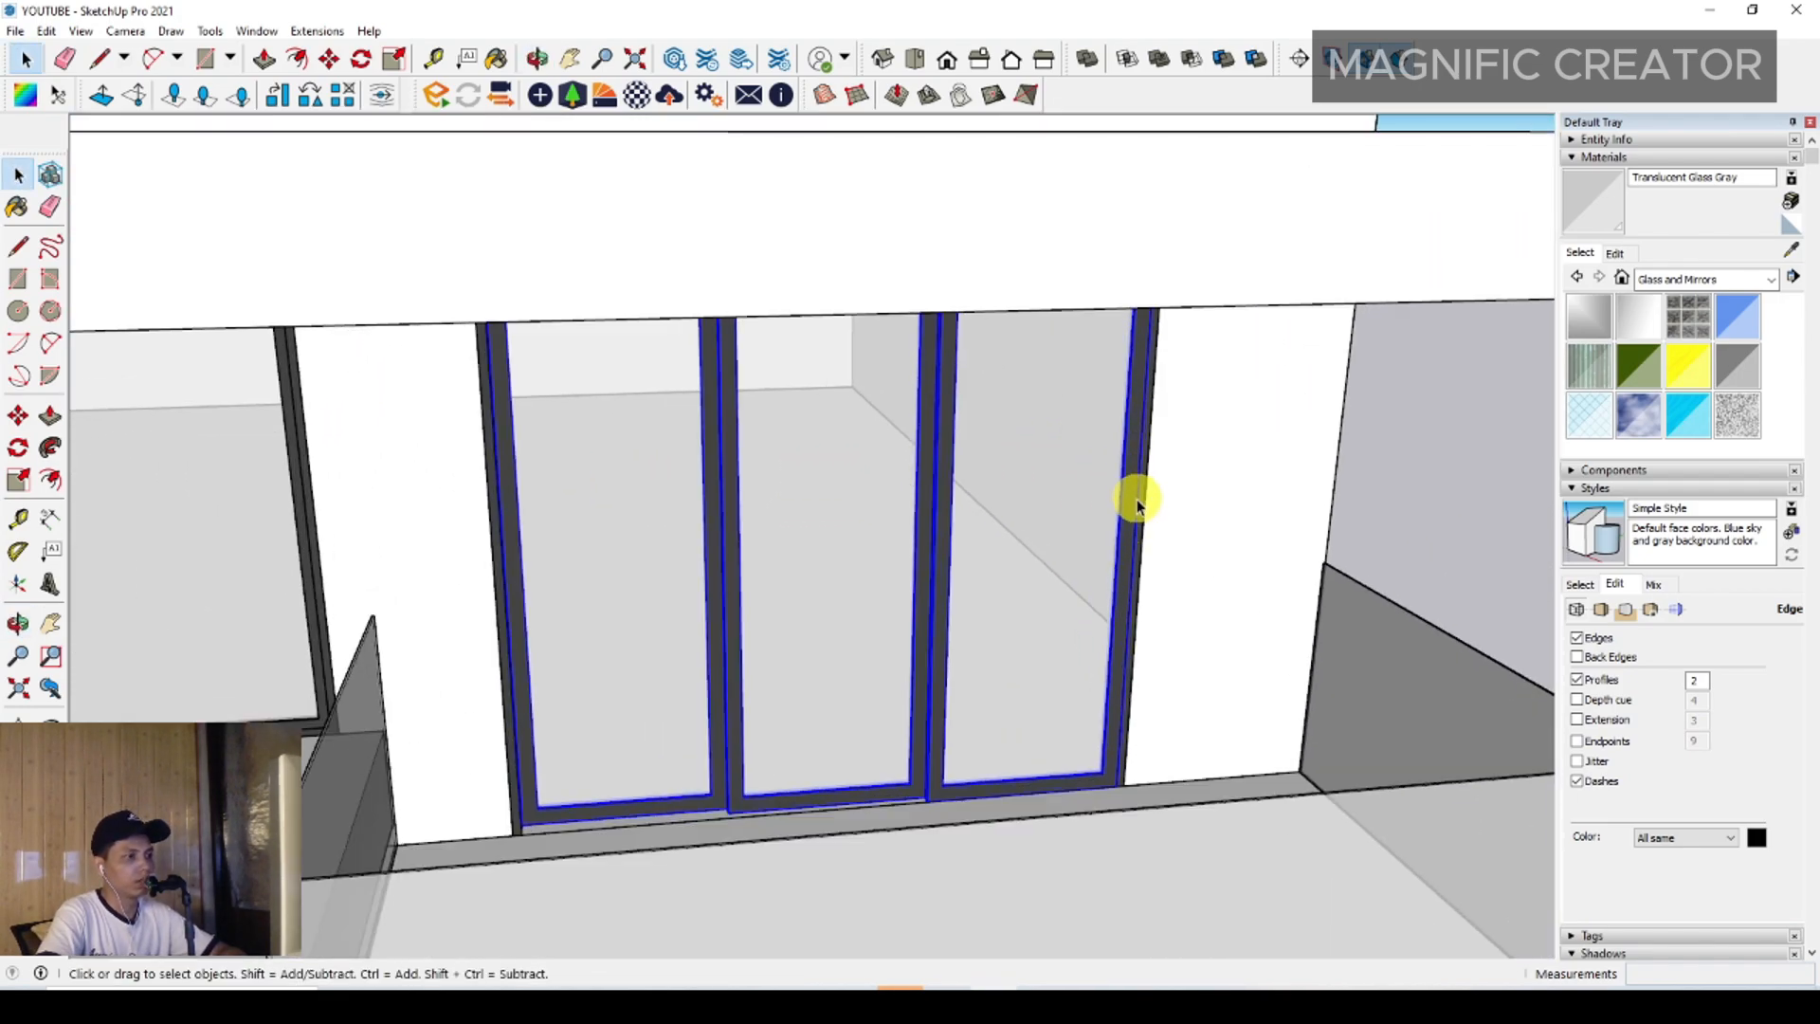
left_click(1206, 686)
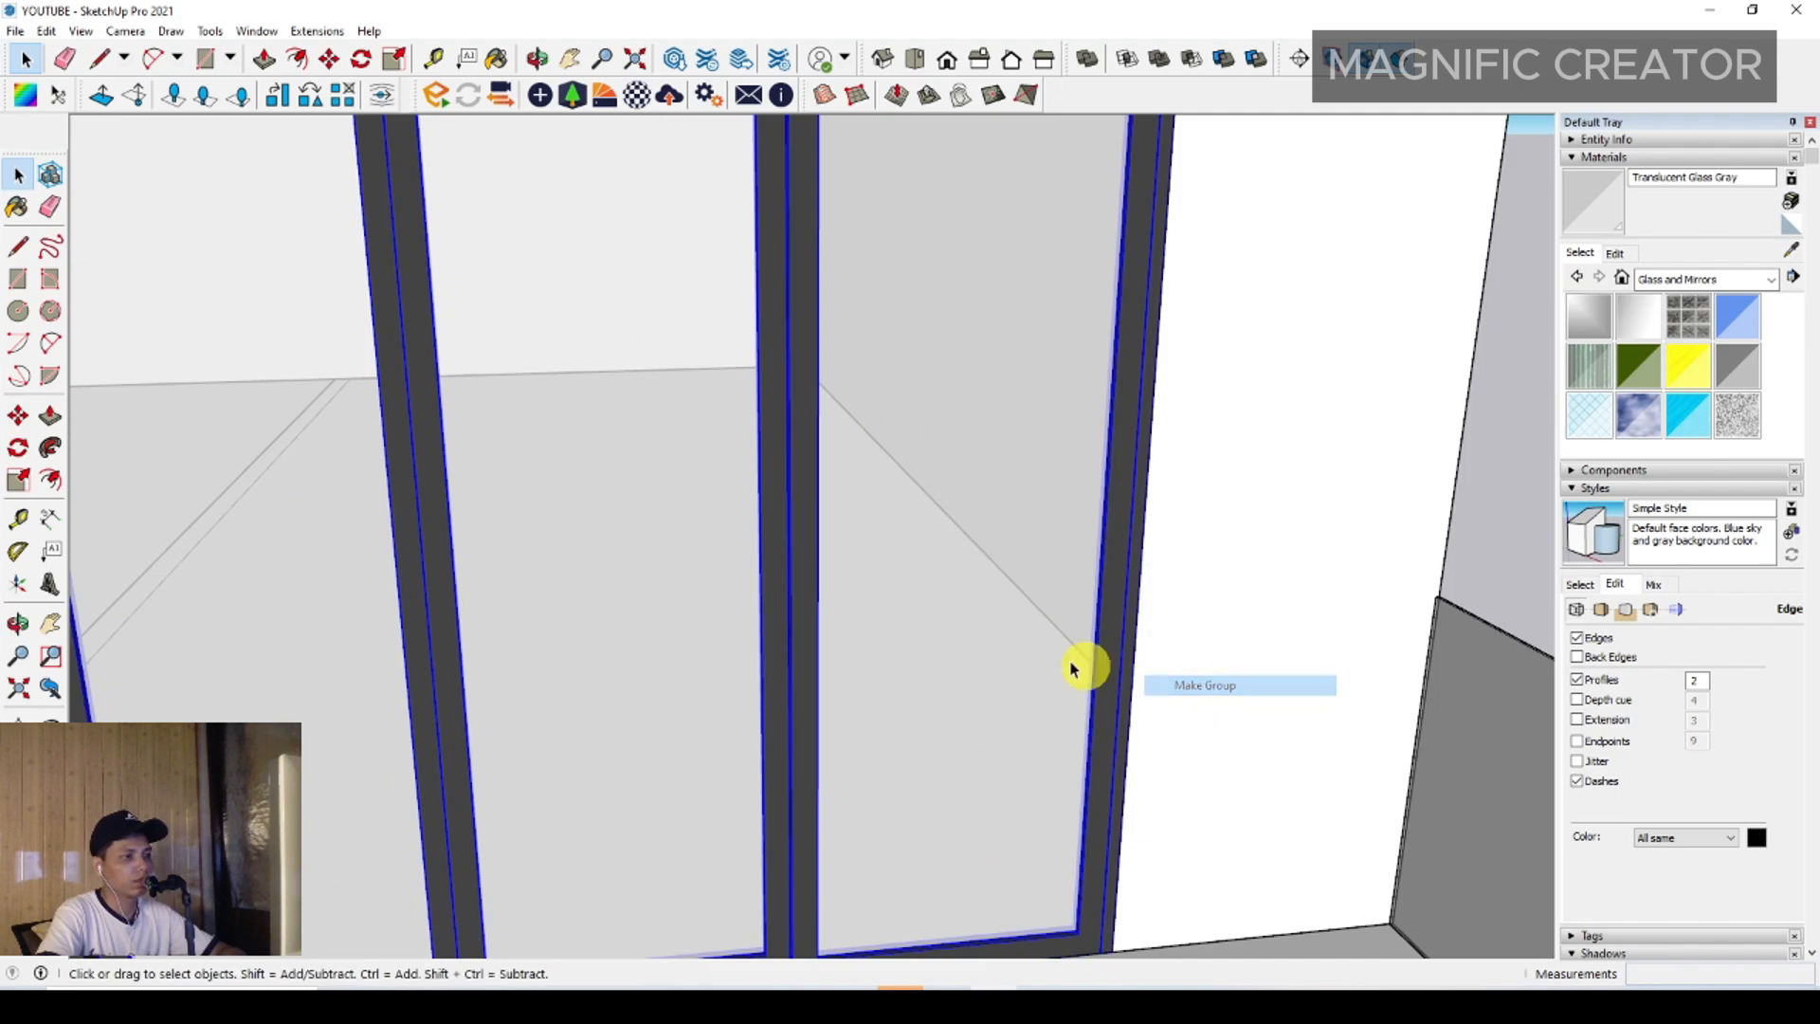
Copy the grouped balcony door by its lower corner down to the opening in the carport wall
scroll(1069, 656, "down", 6)
middle_click_drag(1042, 645, 995, 597)
scroll(1050, 786, "up", 6)
scroll(1050, 787, "up", 1)
key("m")
left_click(1056, 814)
key("ctrl")
scroll(1128, 633, "down", 6)
scroll(758, 709, "up", 5)
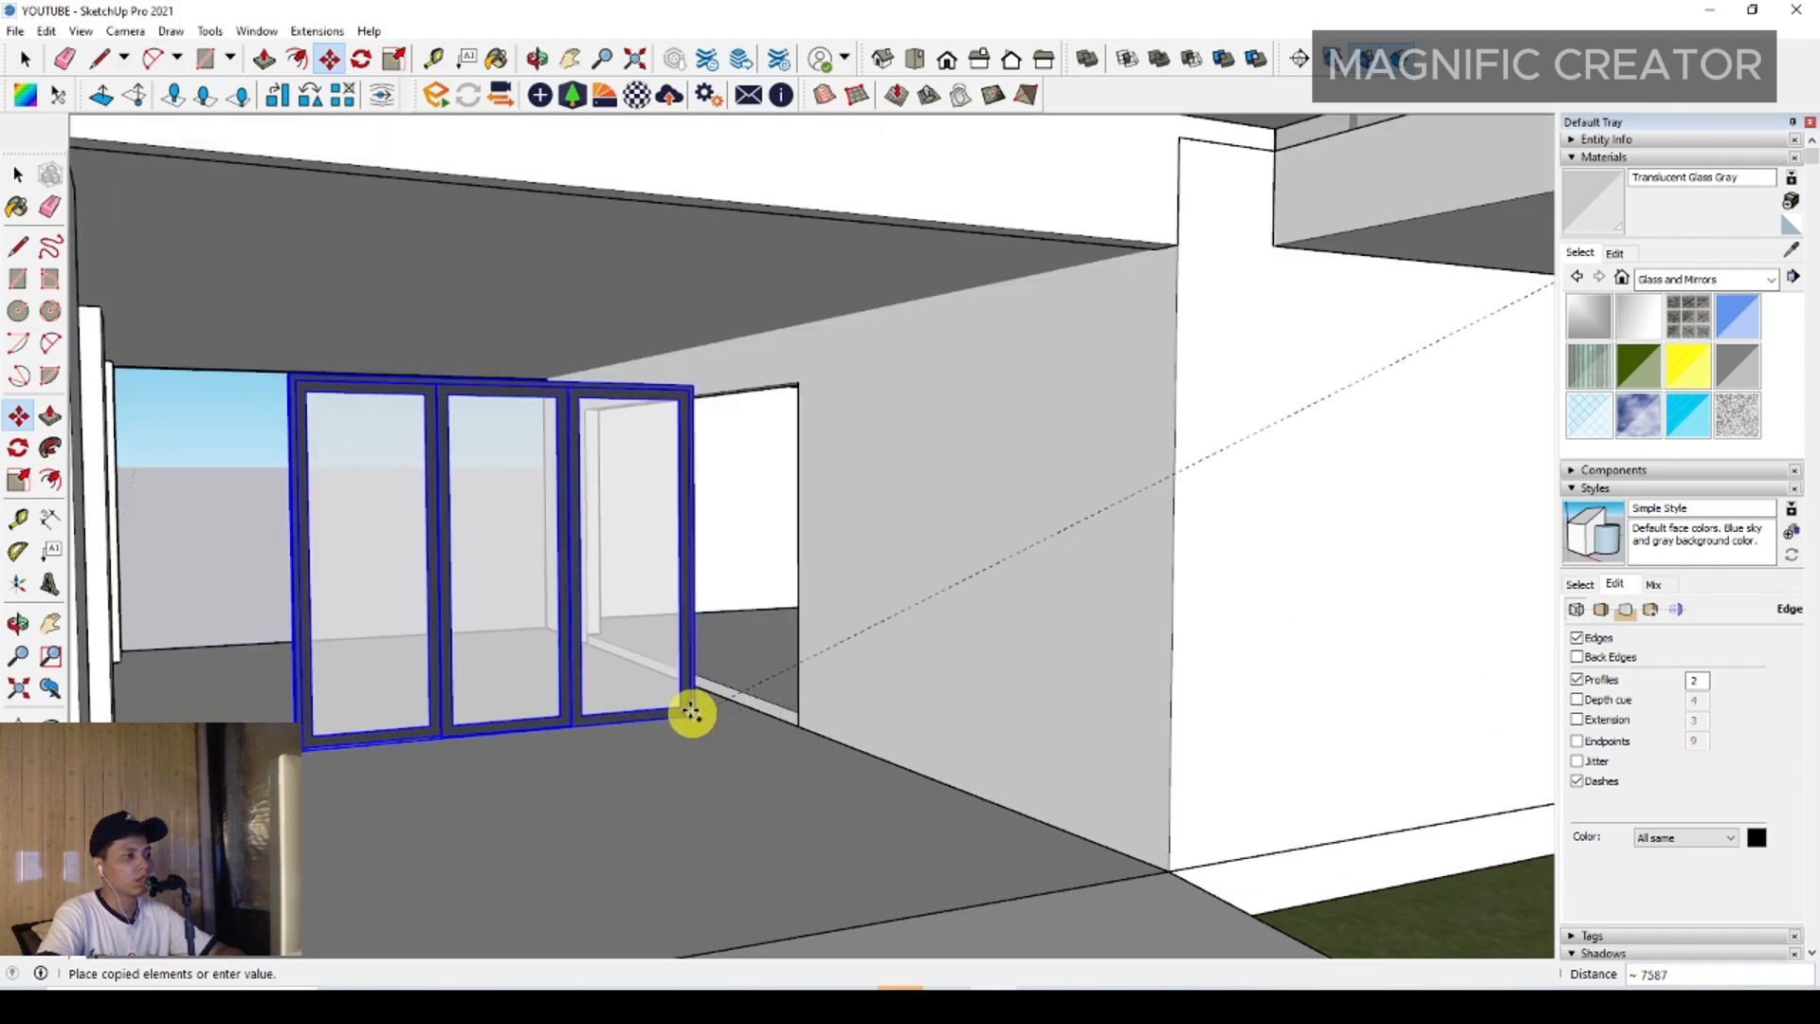
scroll(706, 692, "up", 5)
left_click(755, 735)
key("space")
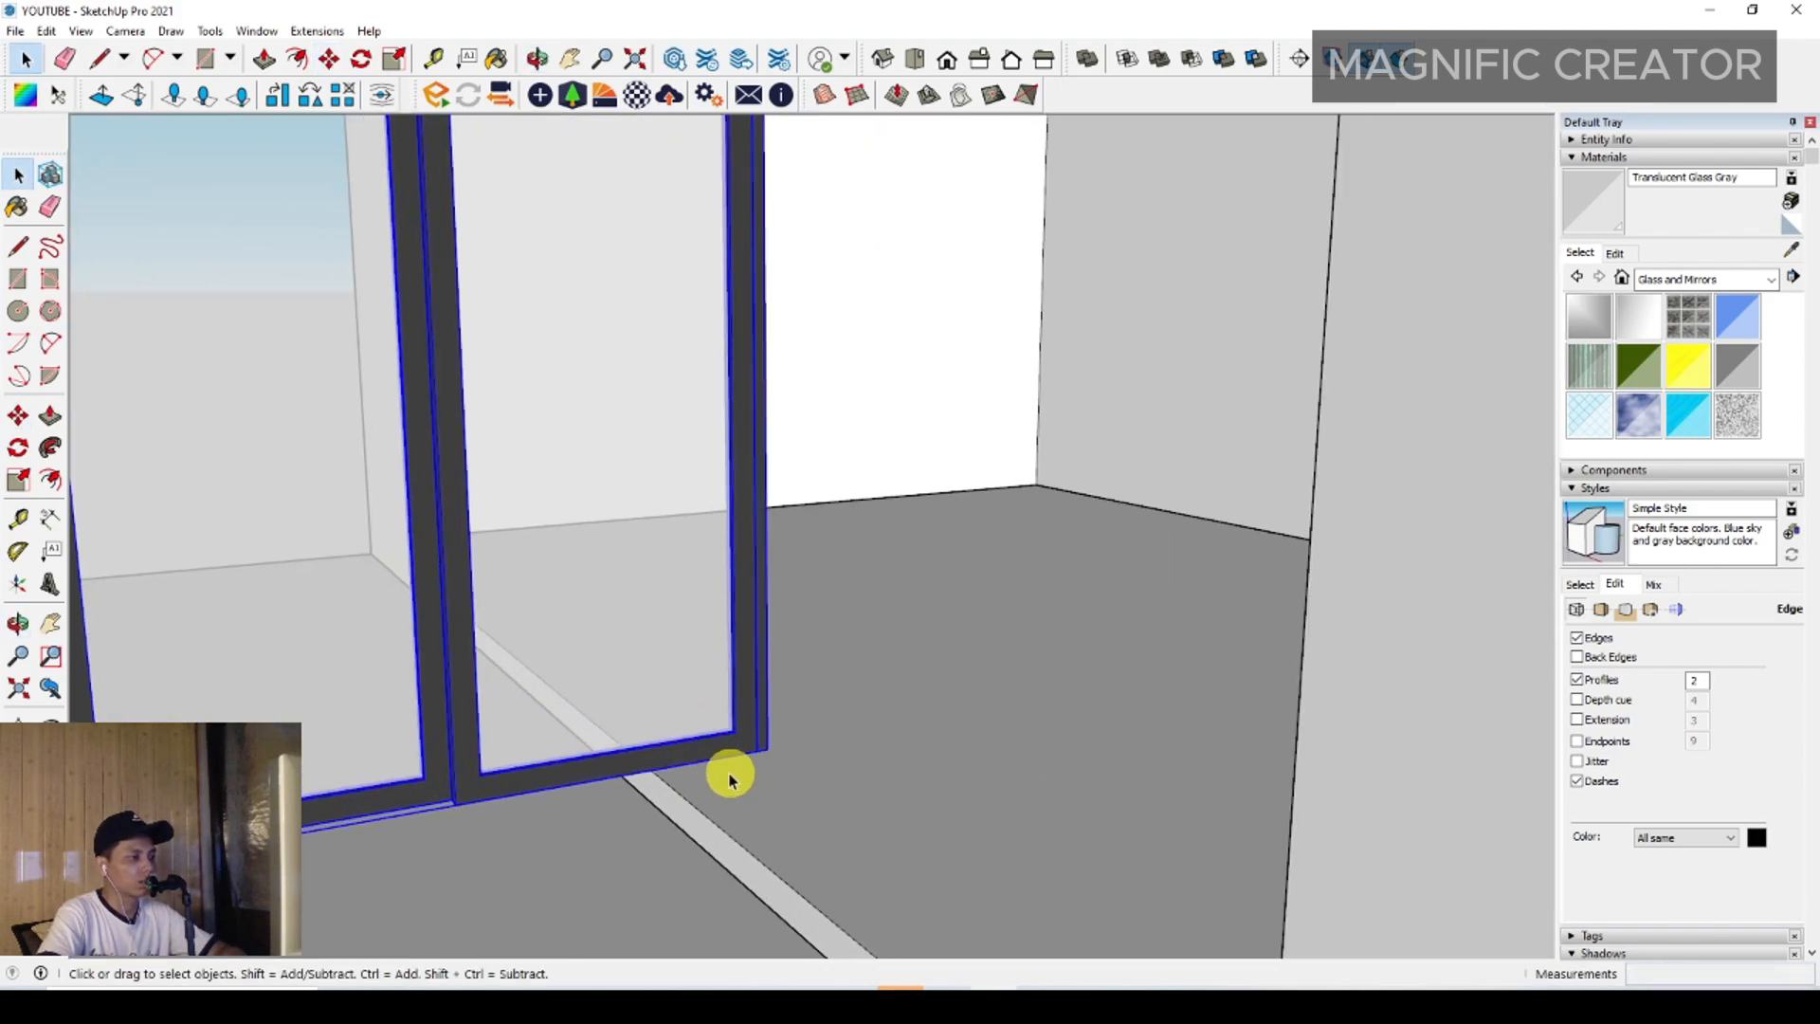
Rotate the copied door about the vertical axis so it runs parallel to the carport wall
middle_click_drag(730, 779, 569, 821)
left_click(725, 830)
left_click(801, 813)
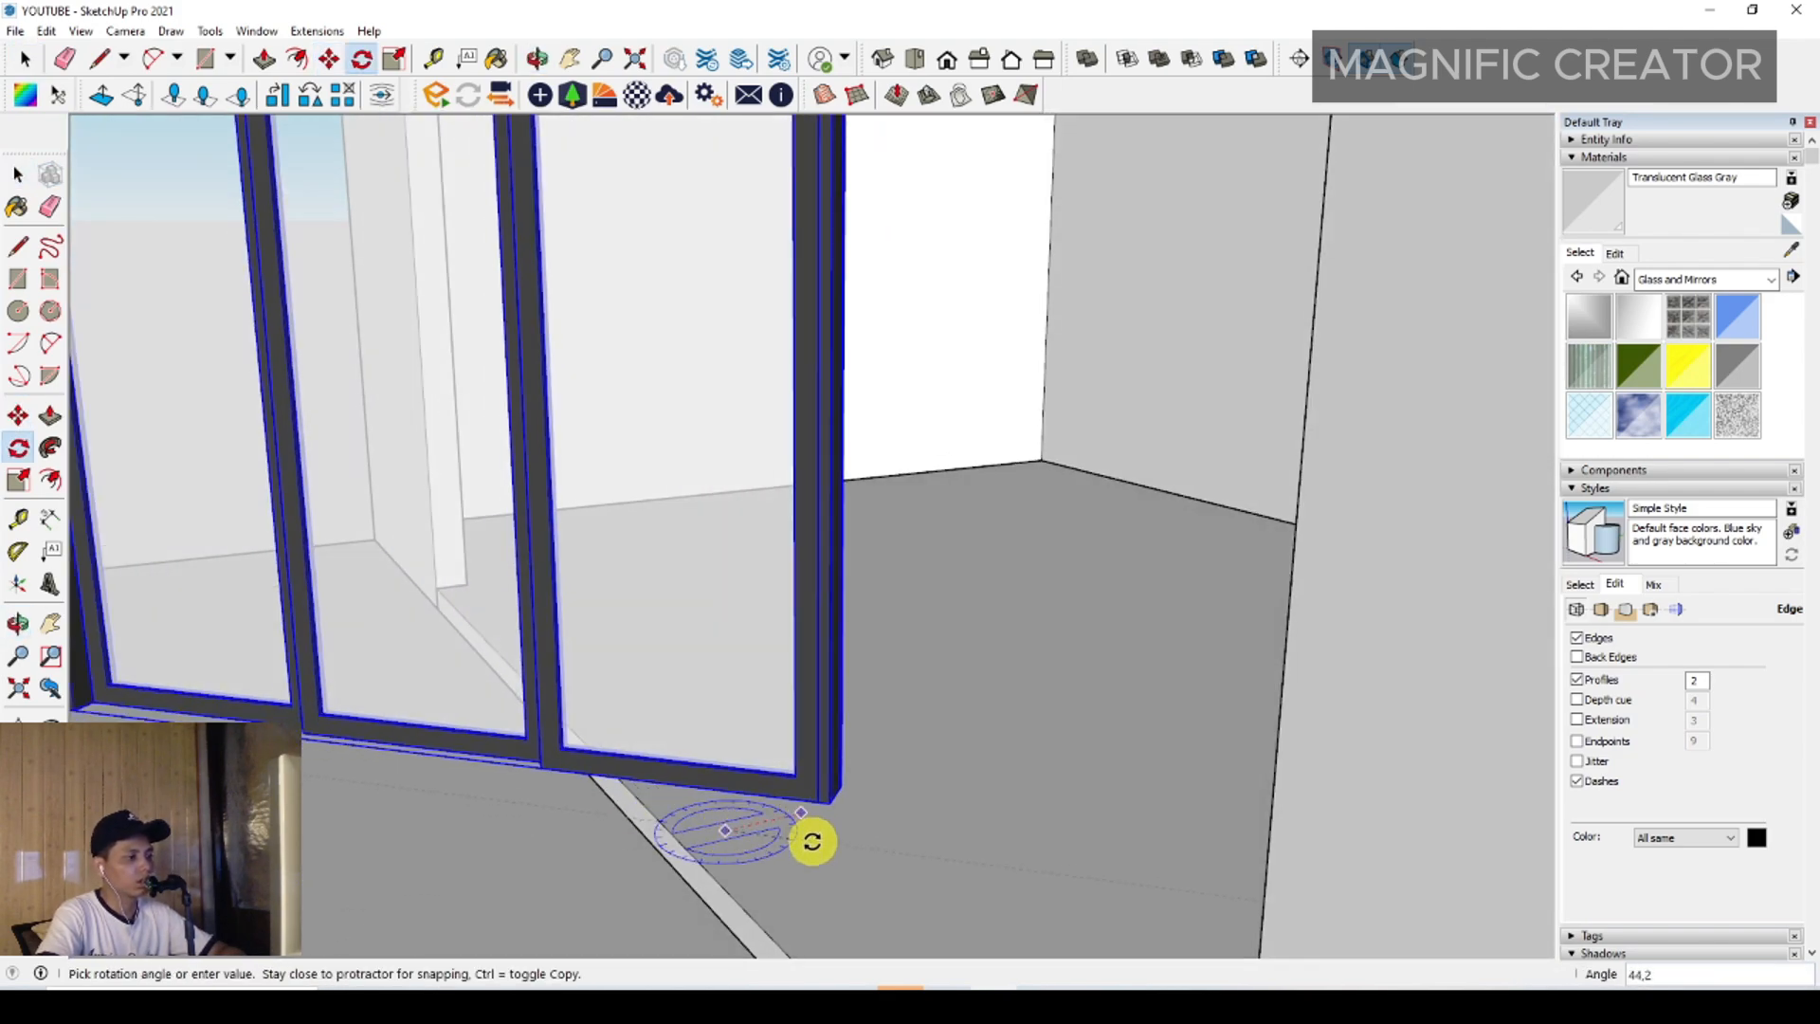
left_click(813, 841)
key("space")
middle_click_drag(809, 842, 751, 622)
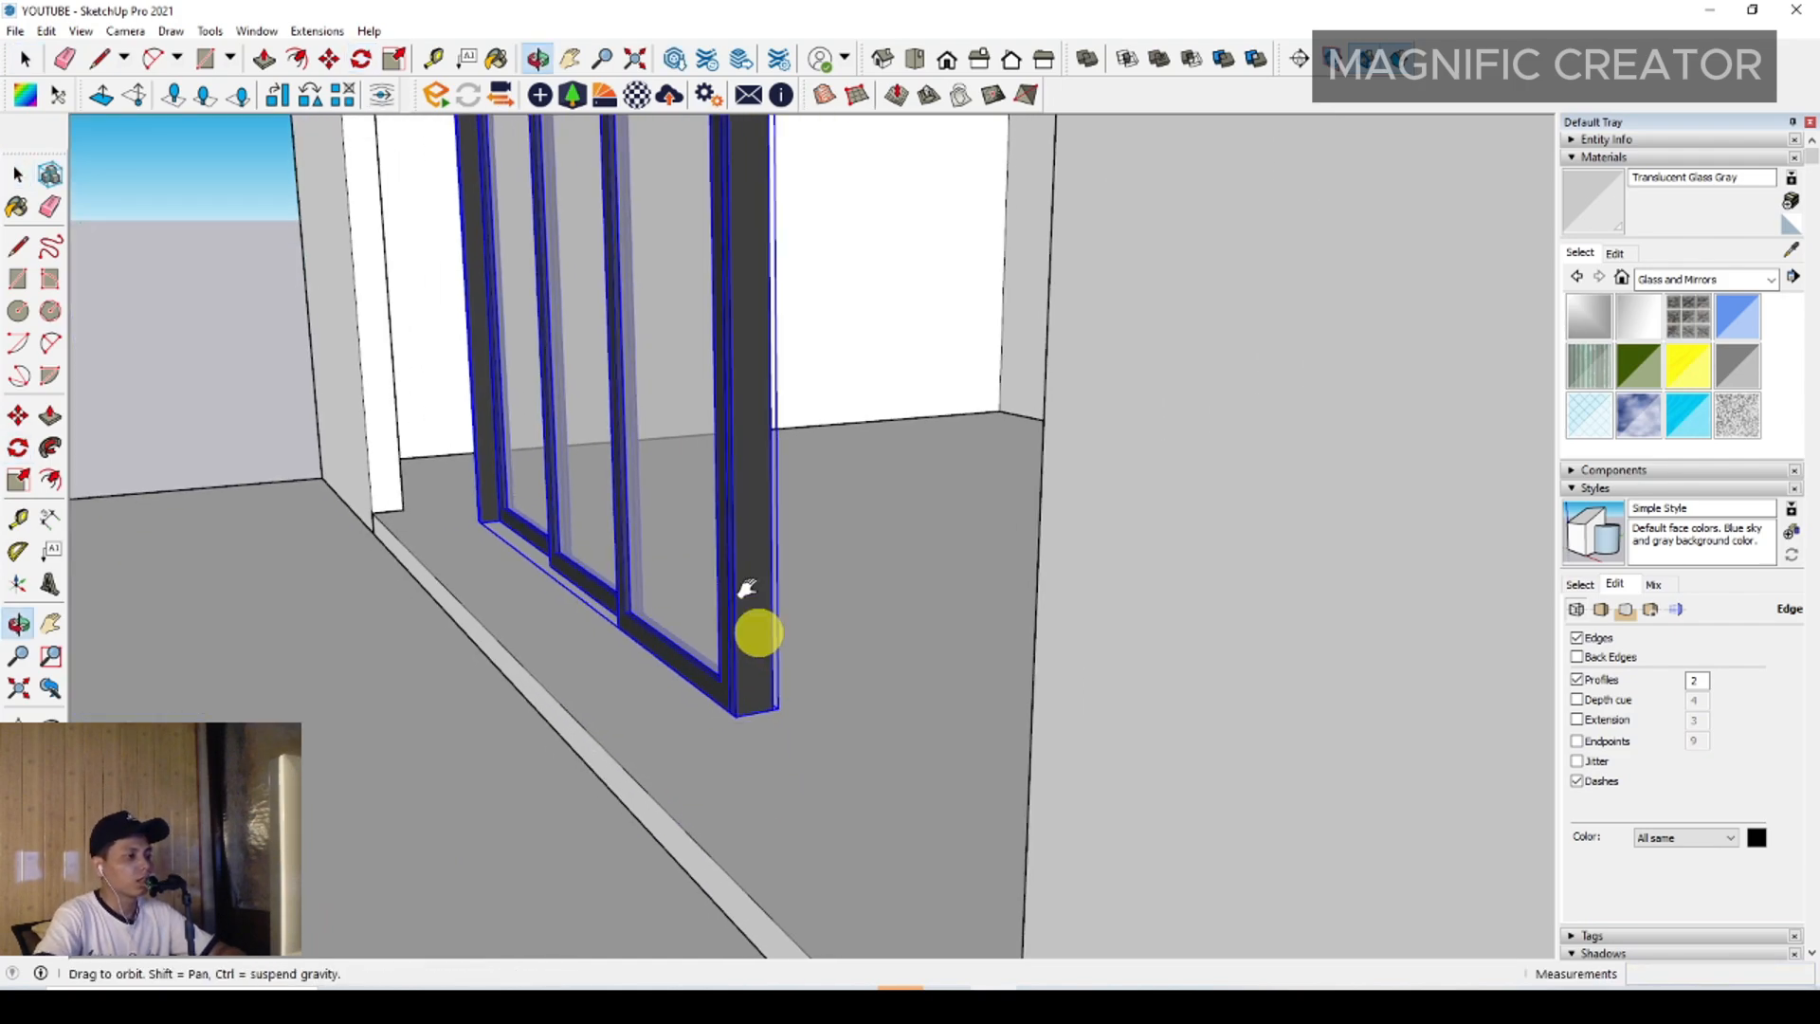
Move the rotated door by its lower corner onto the slab's threshold within the wall opening
scroll(777, 664, "up", 4)
scroll(811, 736, "down", 2)
middle_click_drag(806, 706, 792, 557)
scroll(693, 651, "up", 4)
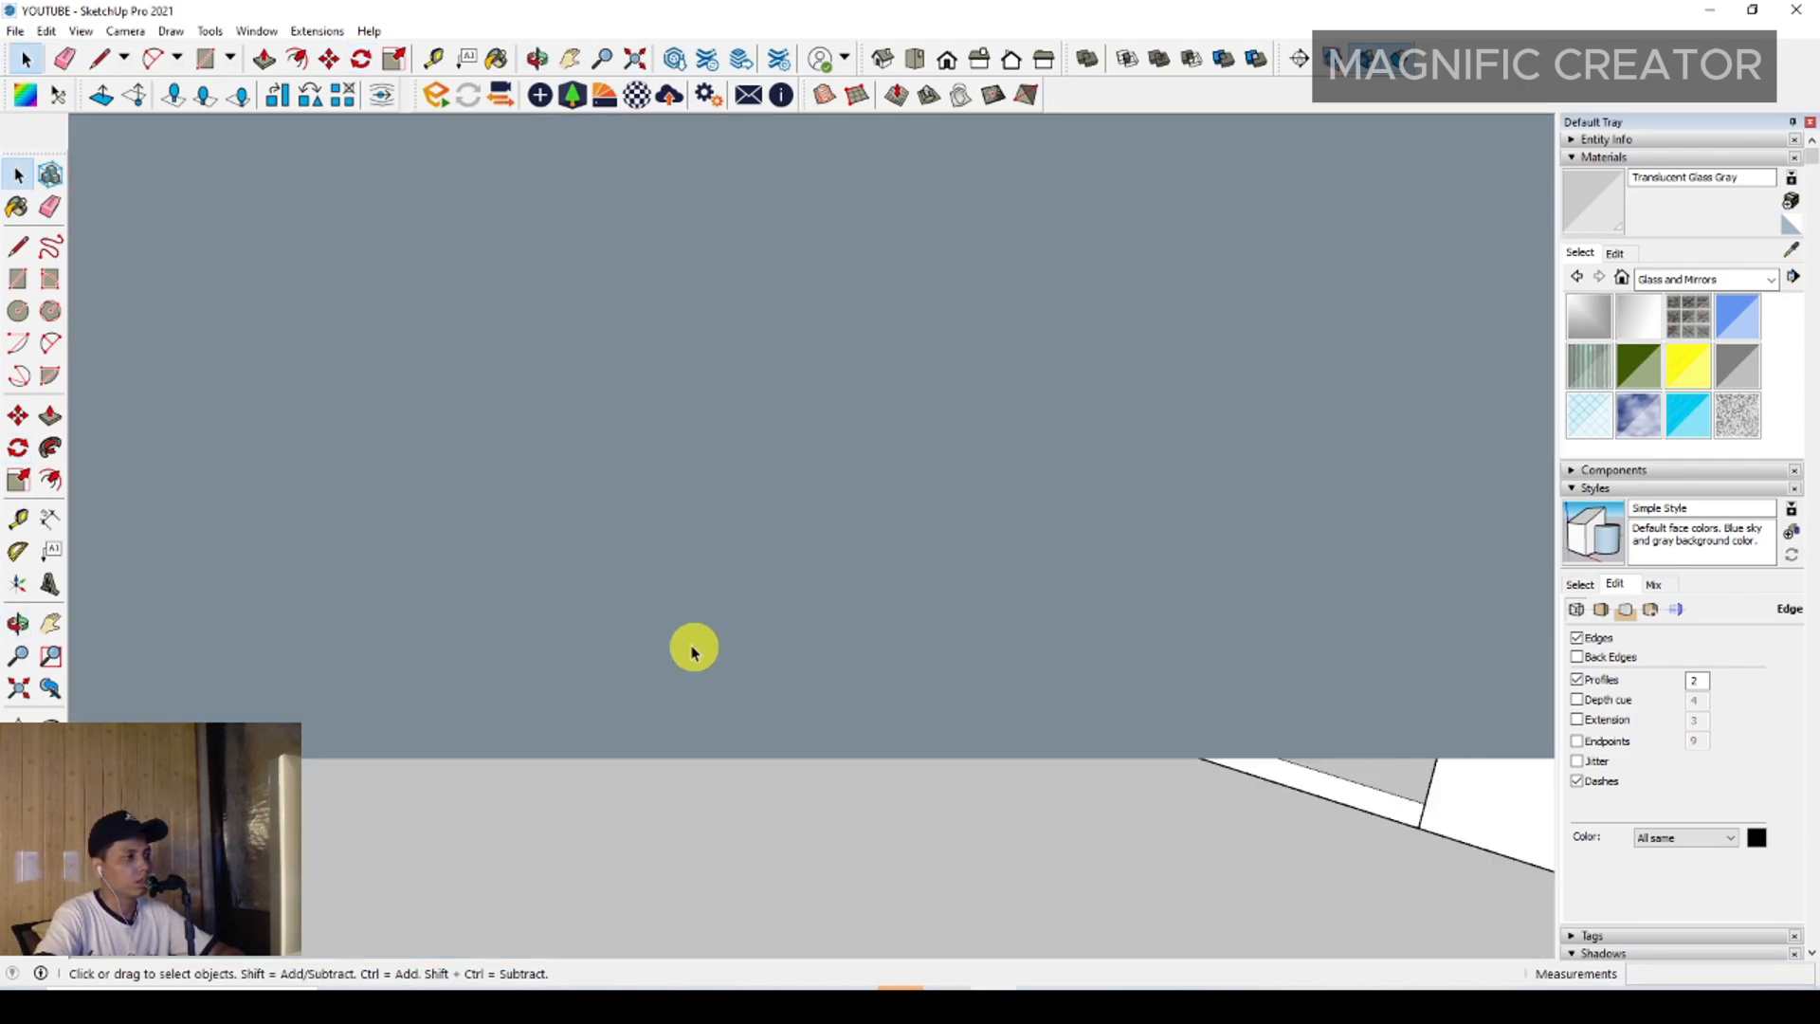
middle_click_drag(616, 497, 1090, 438)
key("m")
left_click(1031, 395)
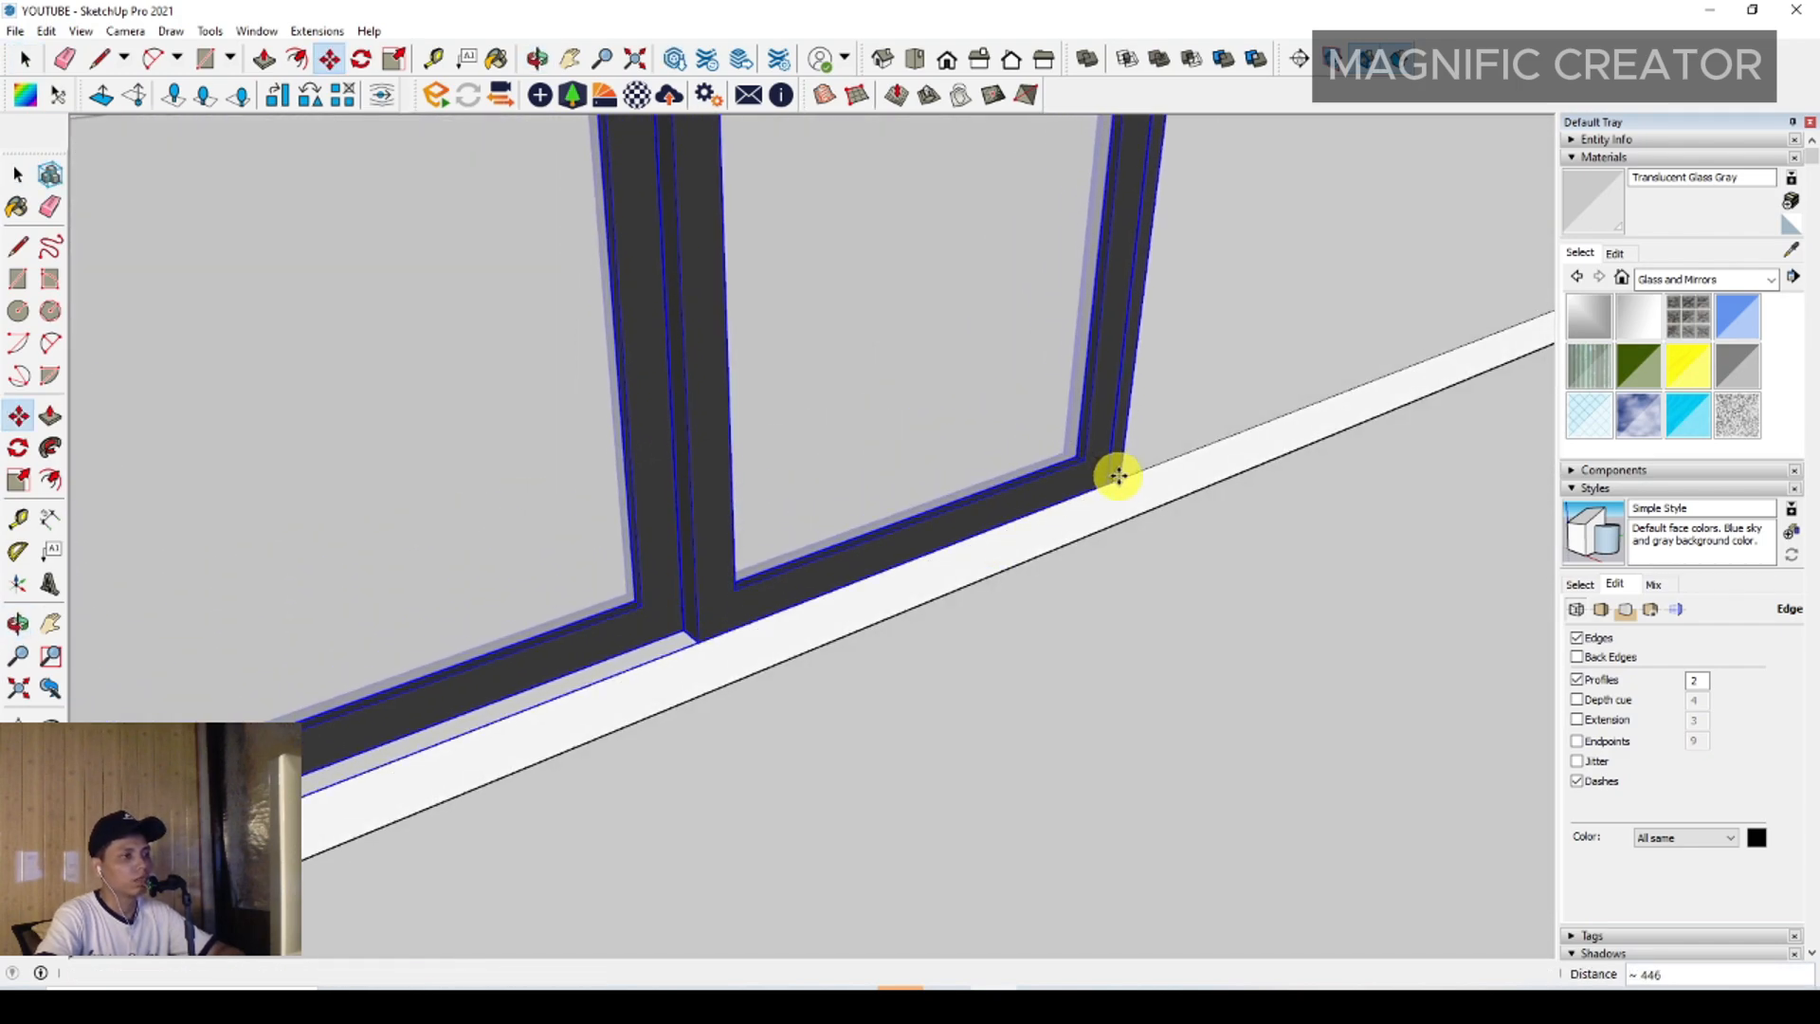
left_click(1114, 476)
key("space")
Pull the side faces of the wall opening inward to meet both edges of the door frame
middle_click_drag(1249, 489, 1364, 400)
left_click(1381, 405)
key("p")
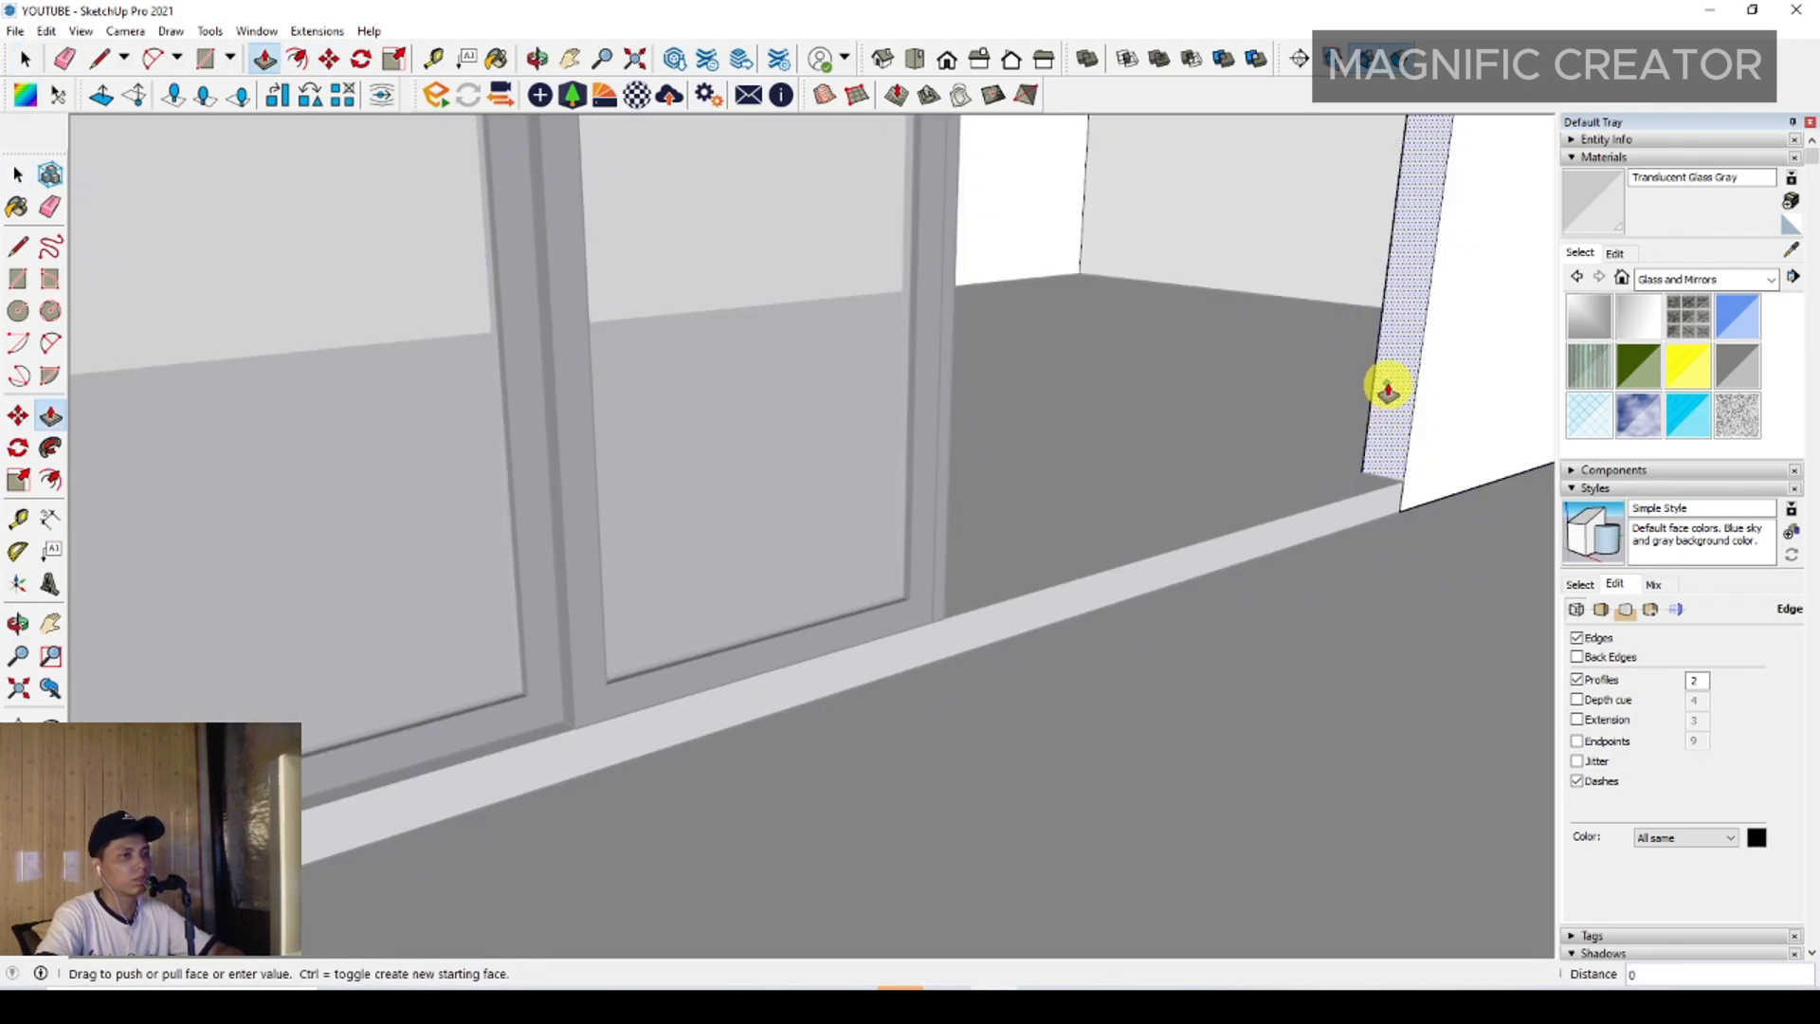
left_click_drag(1386, 386, 952, 379)
middle_click_drag(953, 379, 821, 561)
key("space")
key("p")
left_click_drag(862, 540, 963, 541)
middle_click_drag(963, 541, 806, 637)
Open the floor slab group and push one end of its projecting threshold back to the door opening's edge
key("space")
triple_click(833, 738)
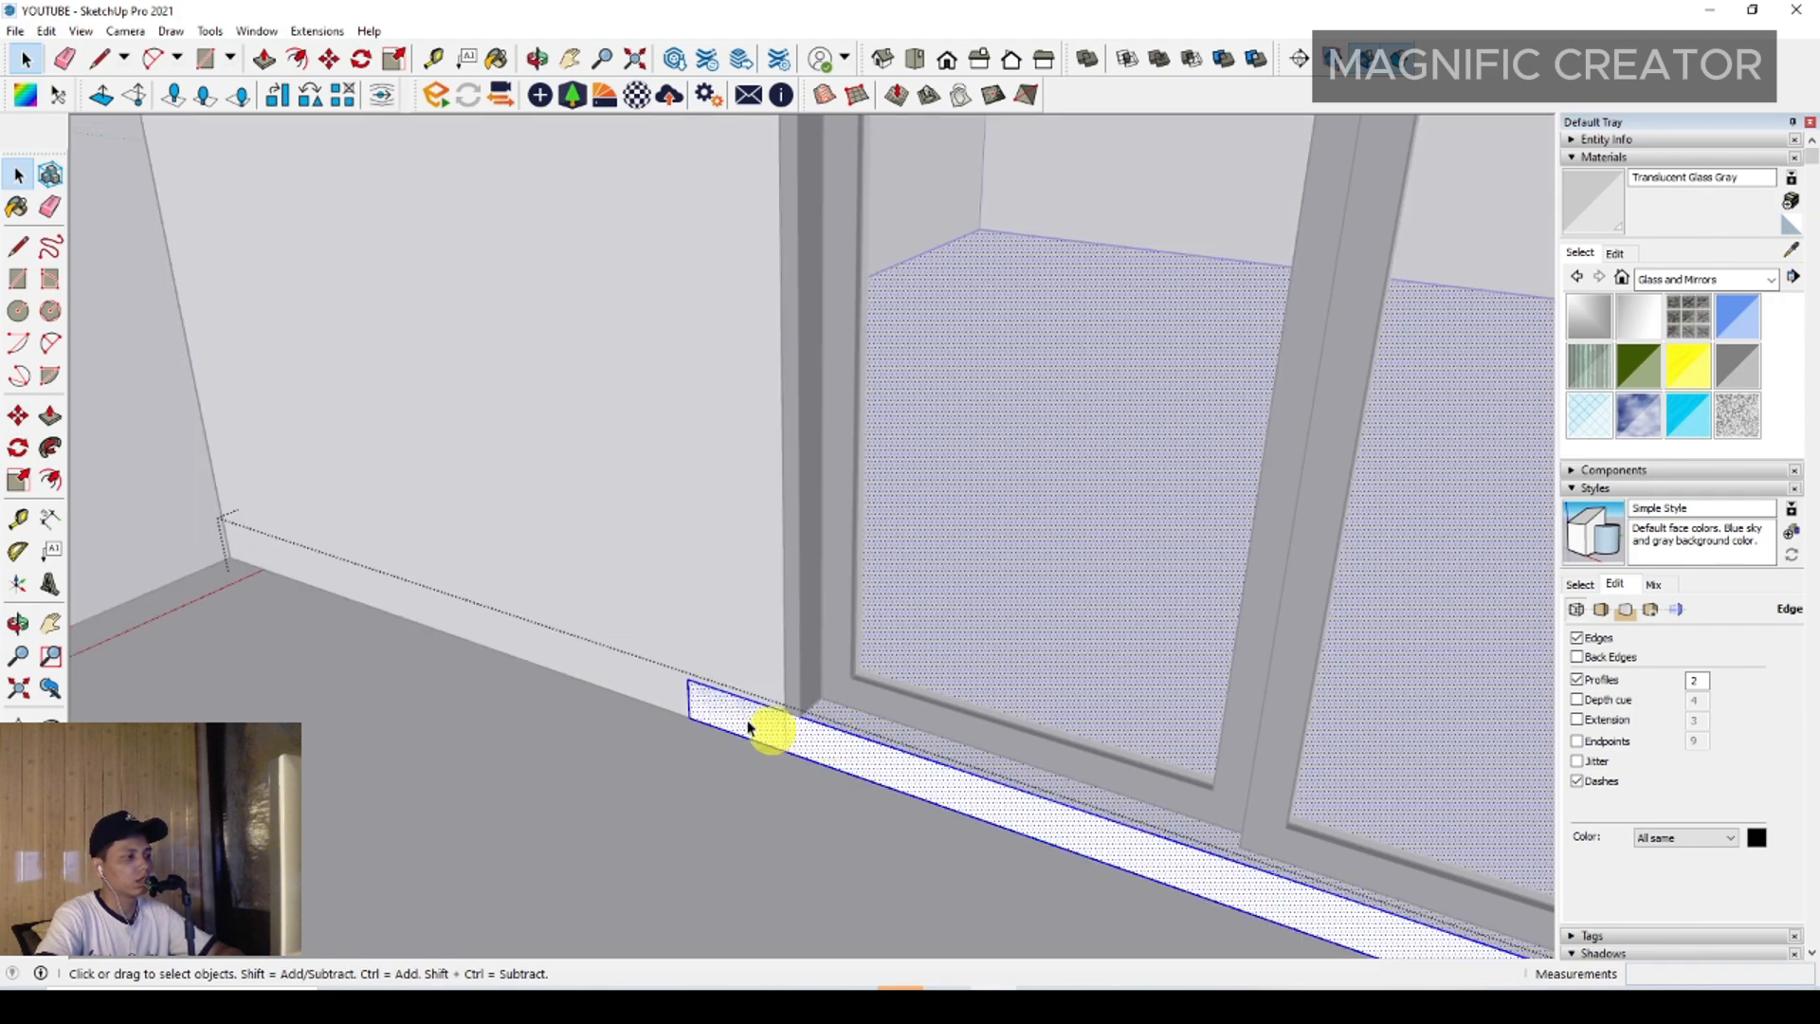
middle_click_drag(759, 731, 1109, 723)
key("i")
left_click(960, 844)
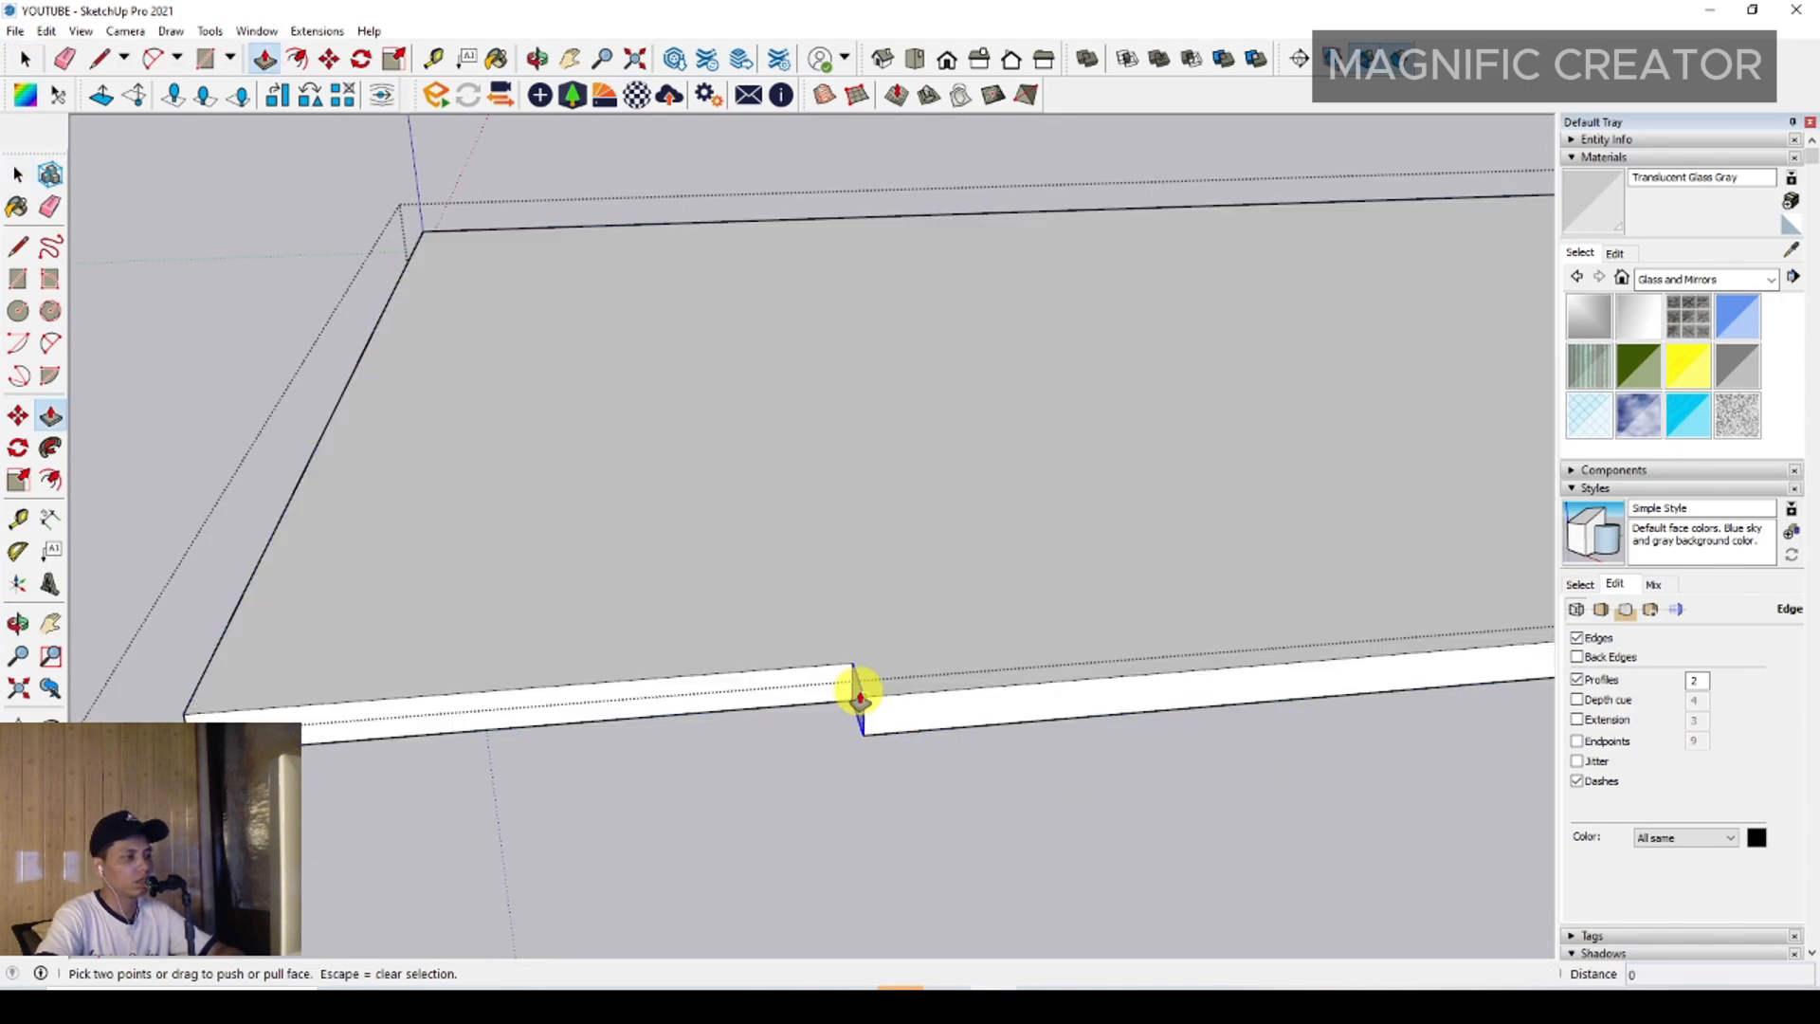
key("i")
left_click(981, 604)
key("space")
scroll(1109, 670, "down", 1)
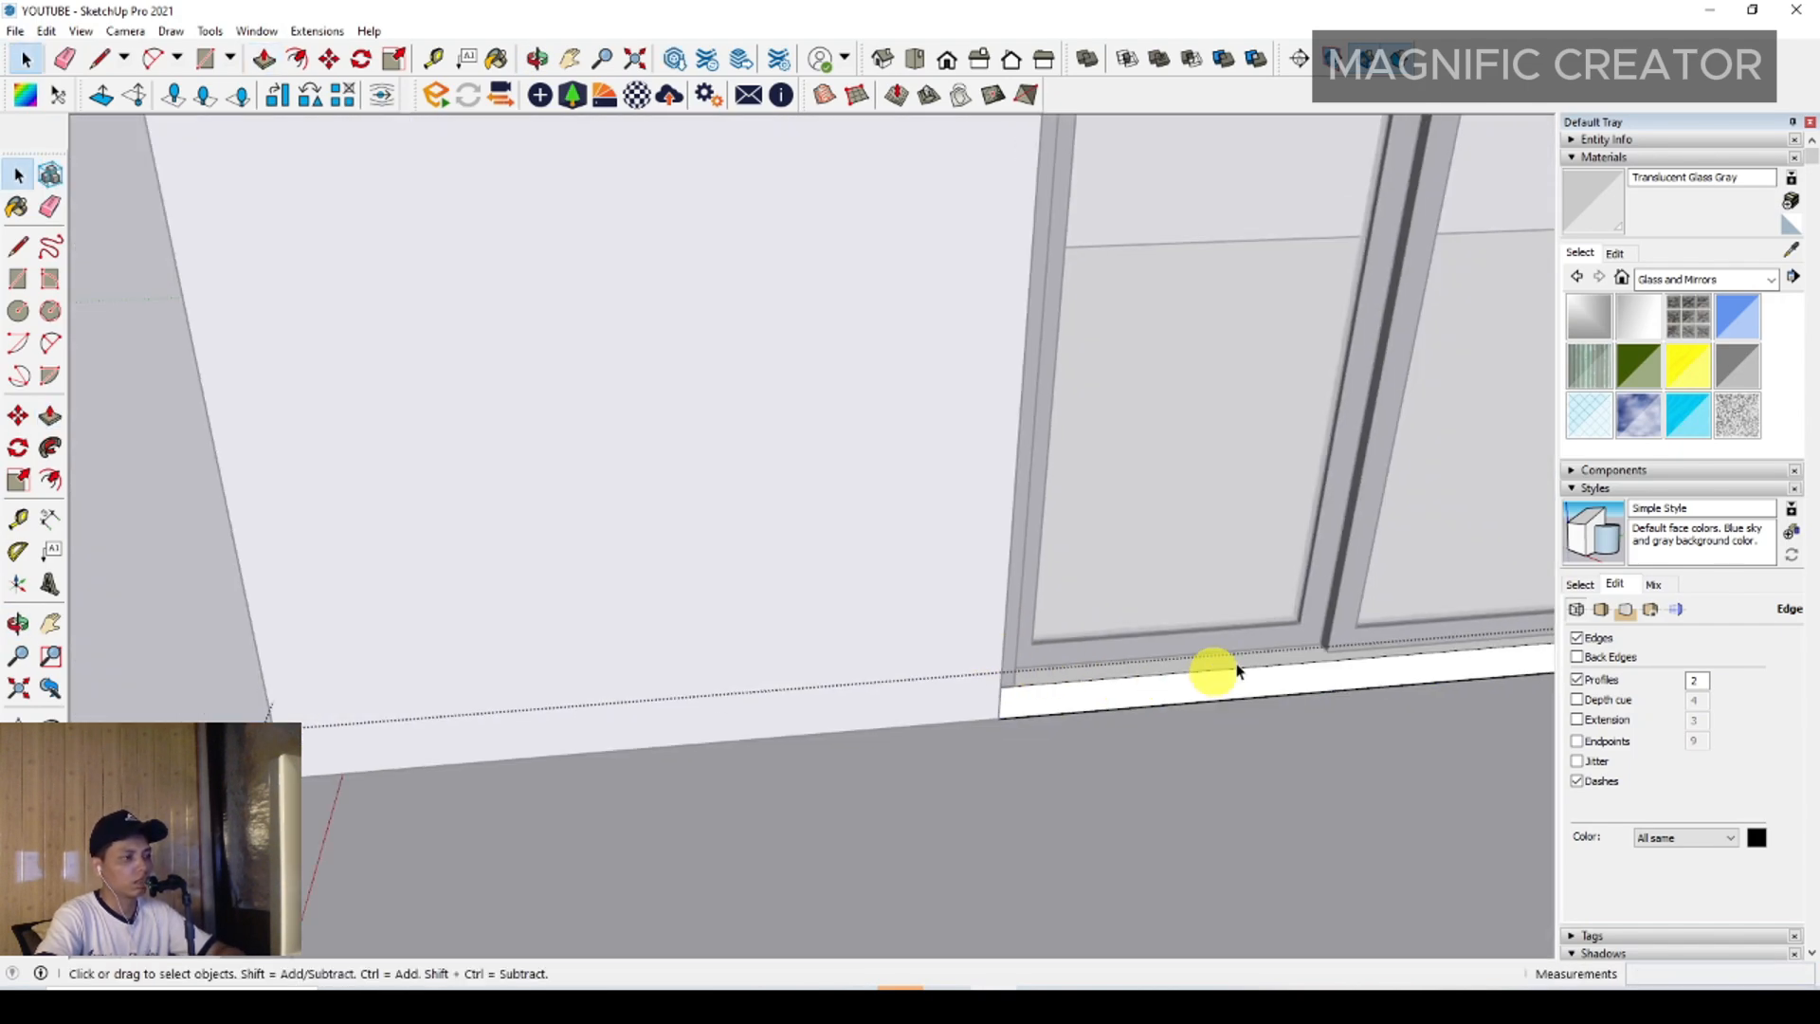
Push the threshold's opposite end back to the door opening's other edge and close the slab group
middle_click_drag(1211, 671, 844, 756, "shift")
scroll(1198, 667, "up", 2)
triple_click(844, 754)
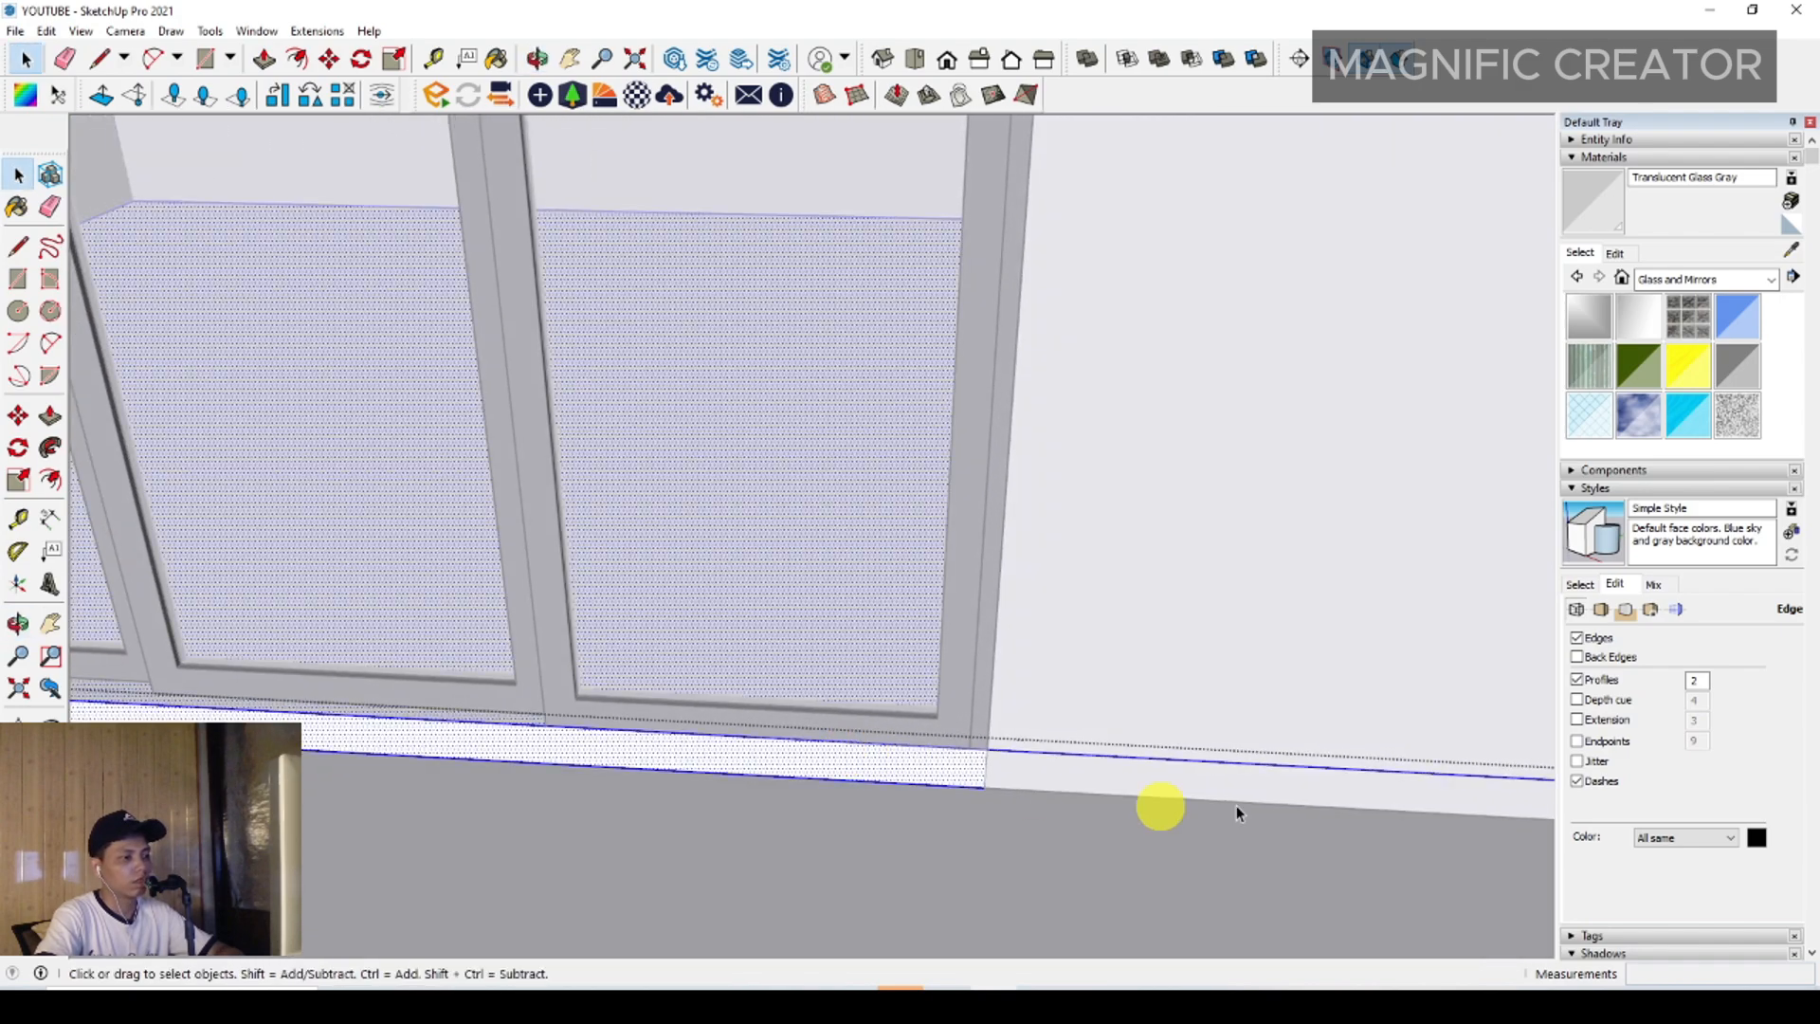
middle_click_drag(1242, 808, 580, 700, "shift")
middle_click_drag(1129, 653, 990, 659)
left_click_drag(1104, 621, 518, 569)
left_click(526, 572)
key("space")
mouse_move(877, 697)
middle_mouse_down()
mouse_move(844, 702)
mouse_move(531, 588)
middle_mouse_up()
mouse_move(701, 633)
middle_mouse_down()
mouse_move(446, 570)
mouse_move(601, 504)
middle_mouse_up()
scroll(603, 504, "down", 8)
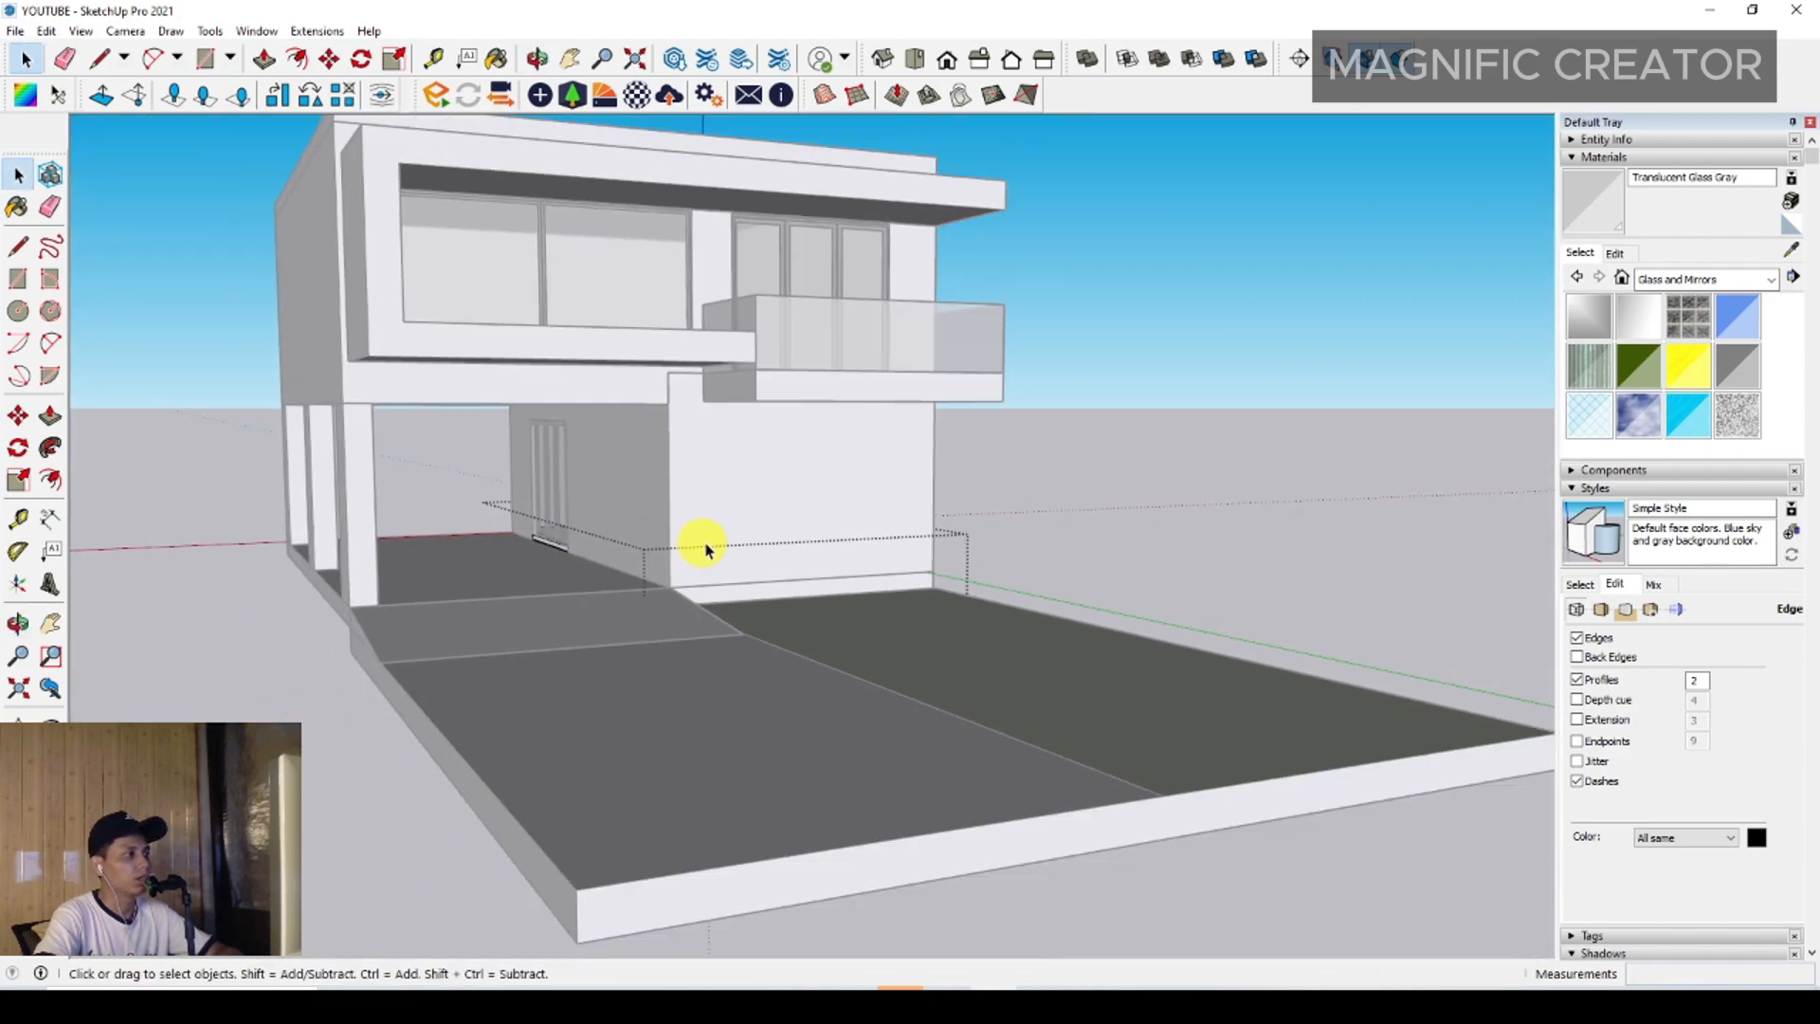
middle_click_drag(702, 544, 722, 585, "shift")
left_click(1283, 544)
Draw a narrow rectangle along the lawn's outer edge from the house corner and pull it up into a boundary wall
scroll(752, 661, "down", 2)
scroll(750, 661, "up", 5)
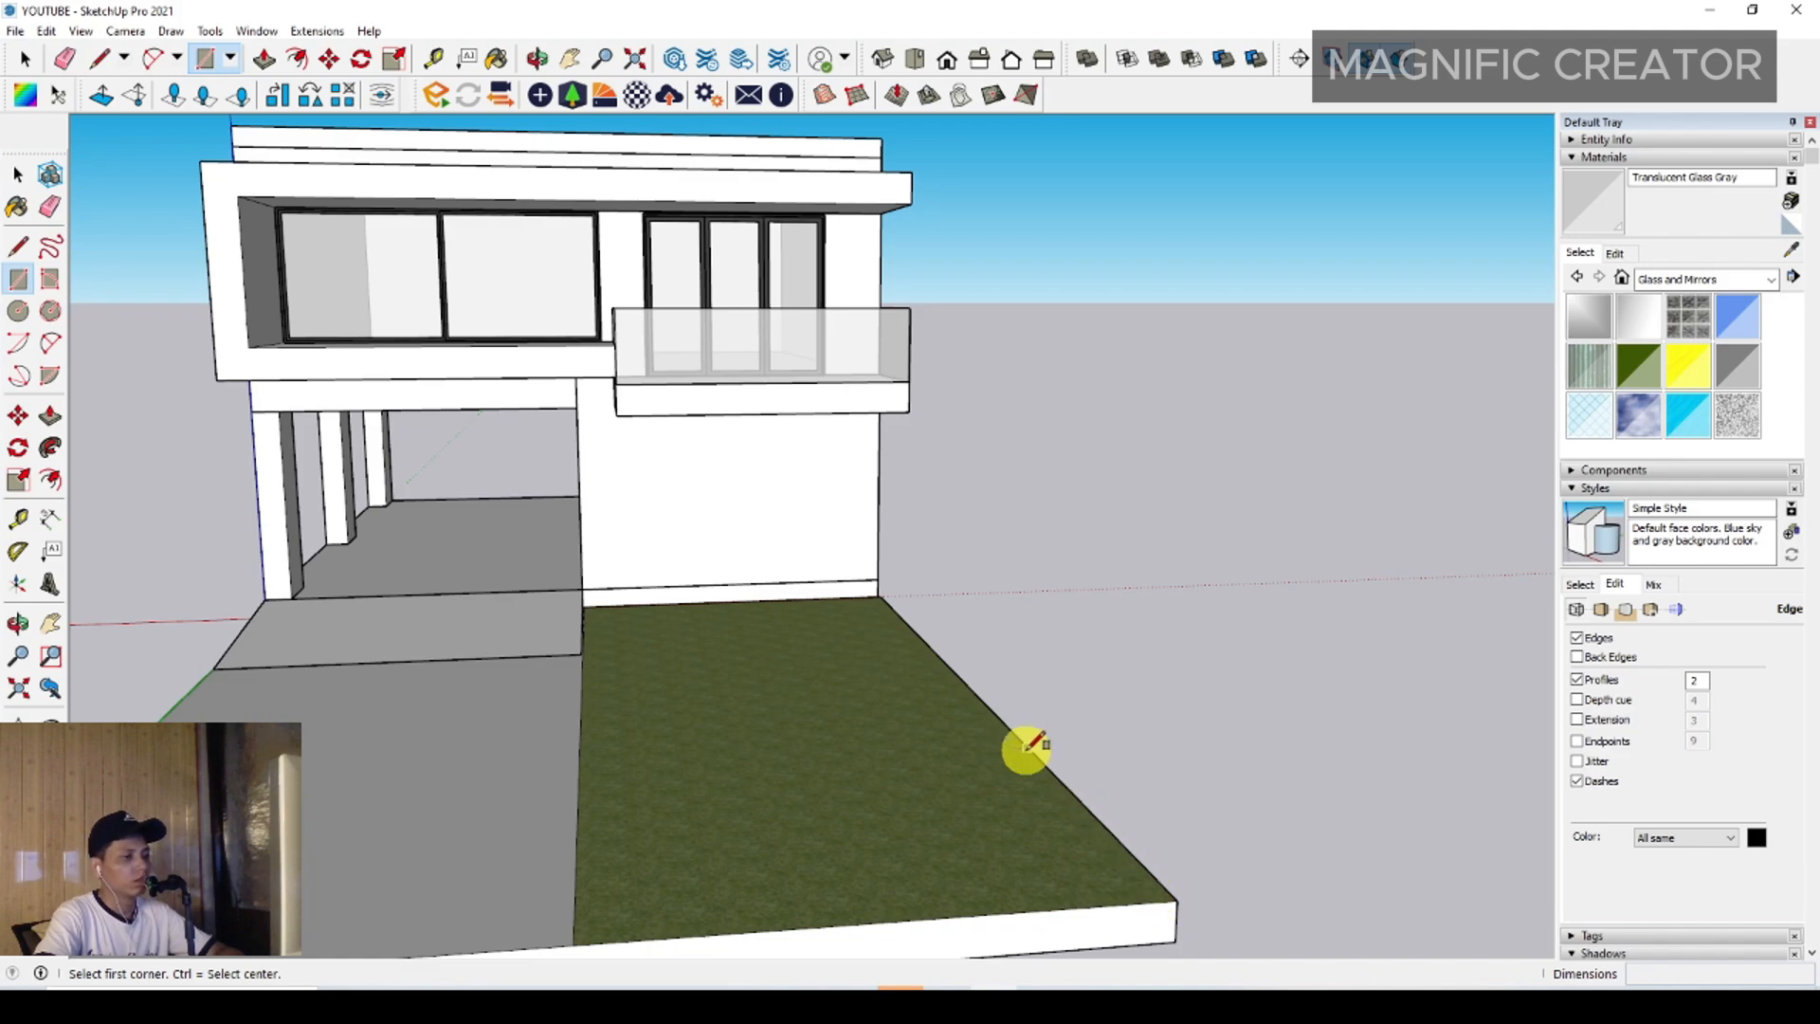
scroll(868, 607, "up", 4)
left_click(894, 619)
key("space")
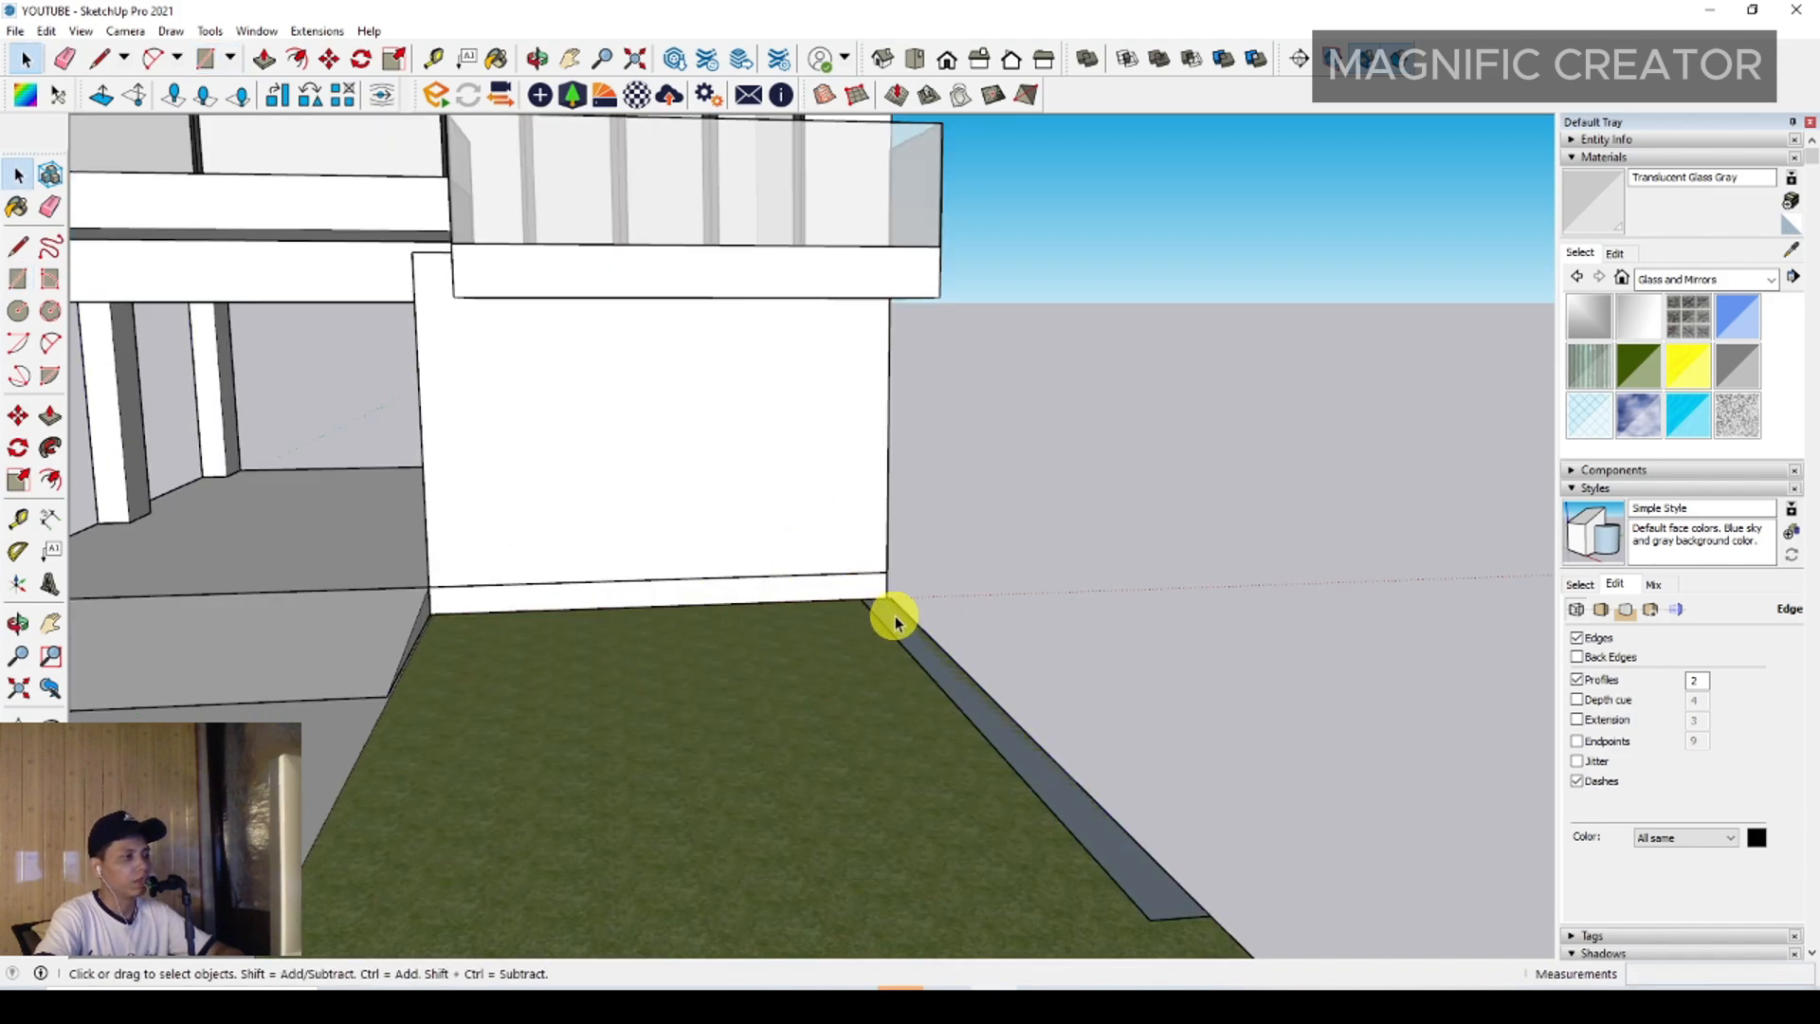
left_click(920, 626)
left_click(906, 339)
key("space")
Select the whole boundary wall beside the lawn and make it a group
scroll(989, 460, "down", 1)
triple_click(1043, 476)
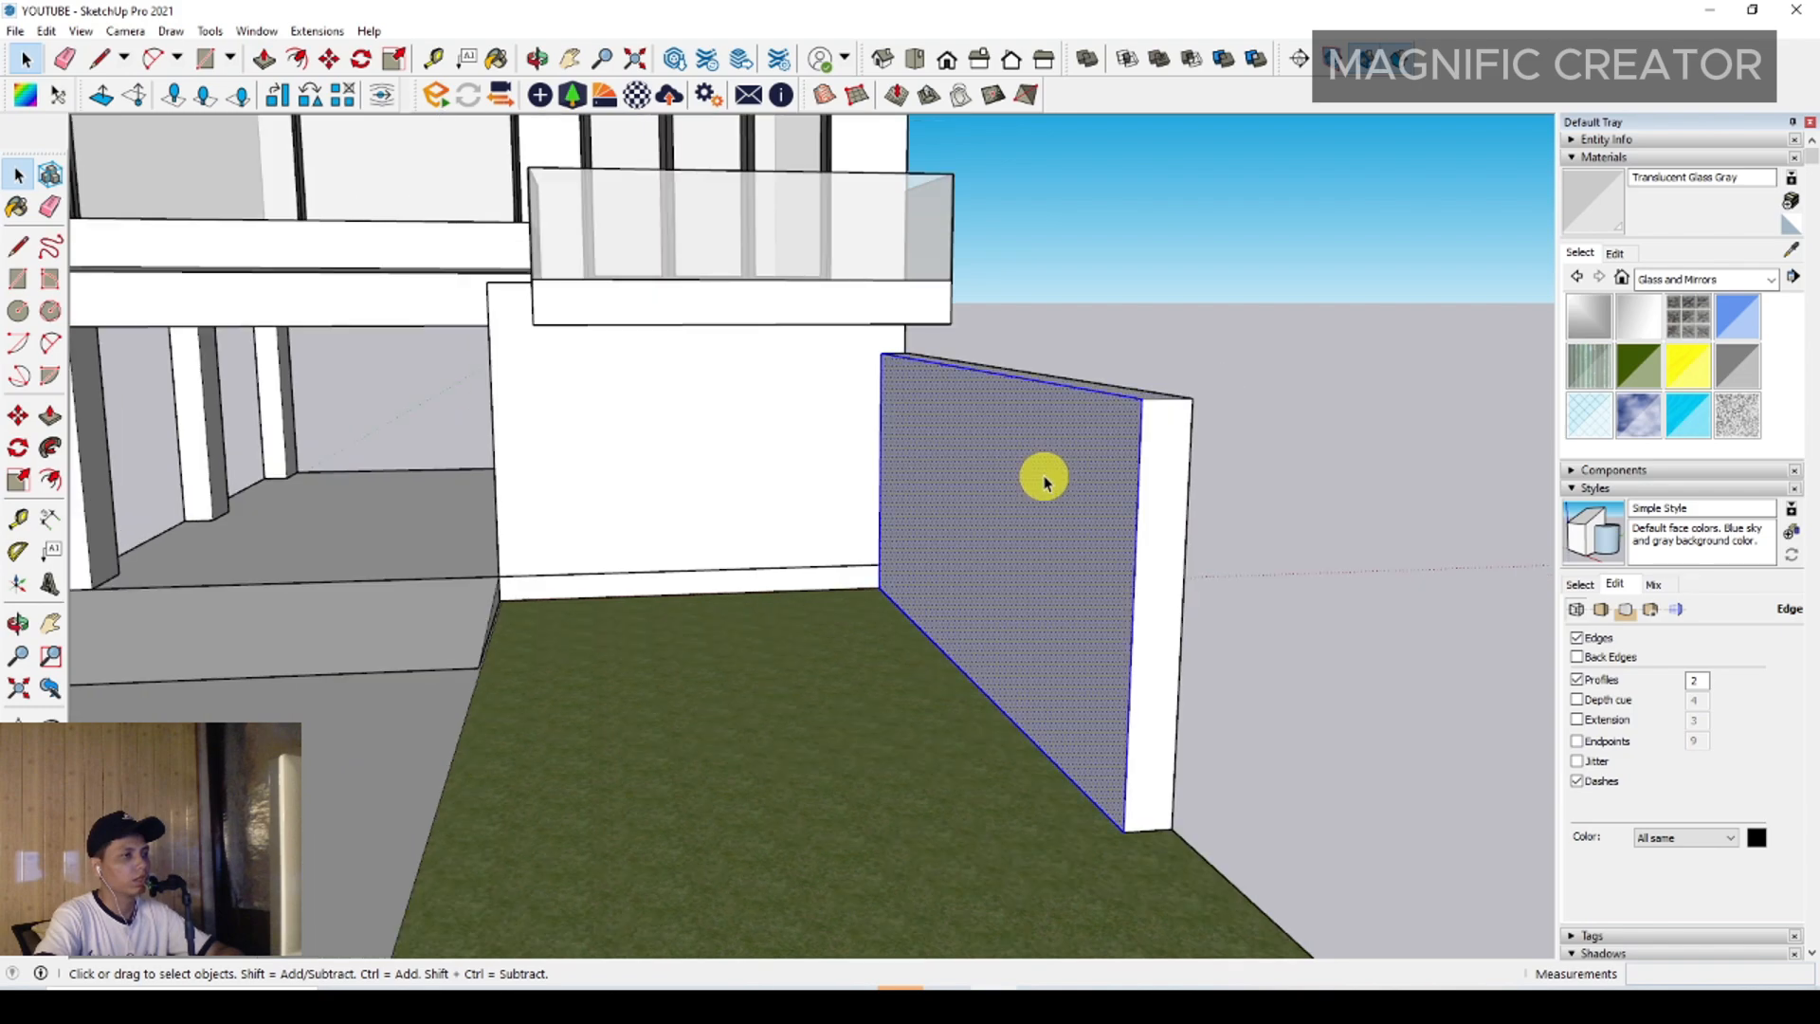
right_click(1043, 475)
left_click(1081, 619)
scroll(699, 569, "down", 6)
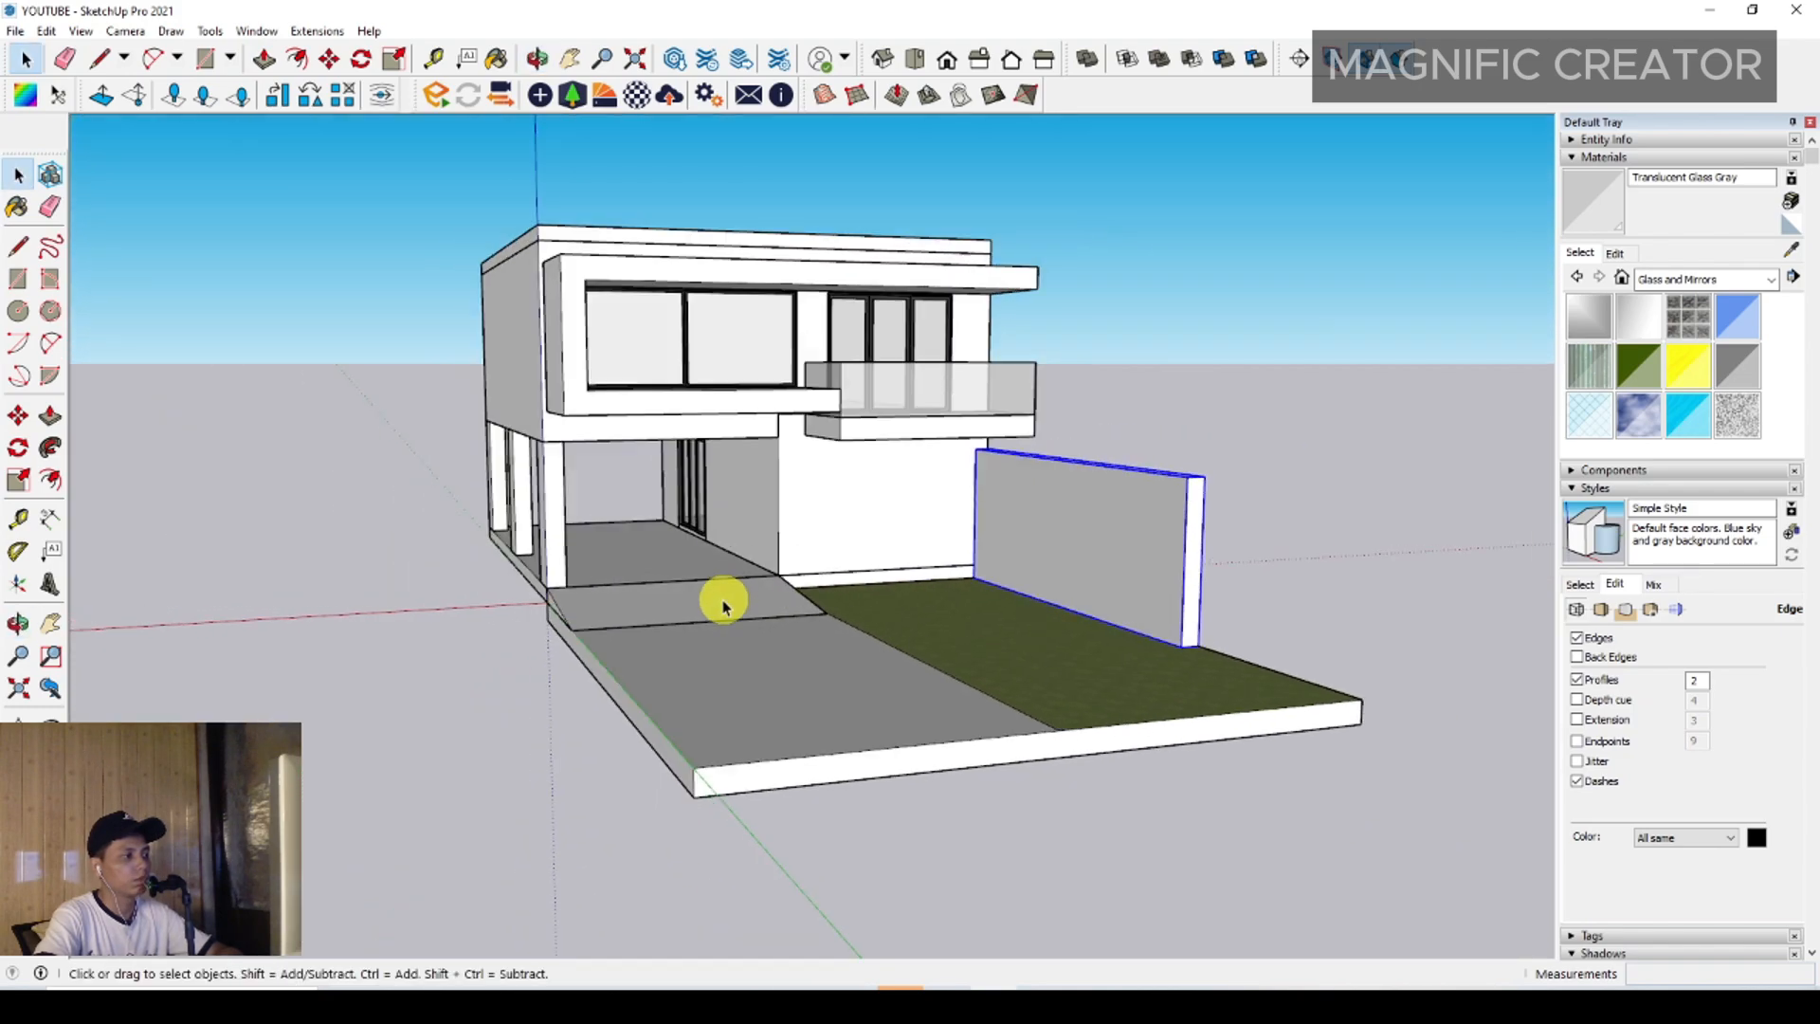
Trace the plot's front and carport-side edges with lines and offset them outward about 5900 mm
middle_click_drag(846, 633, 875, 595)
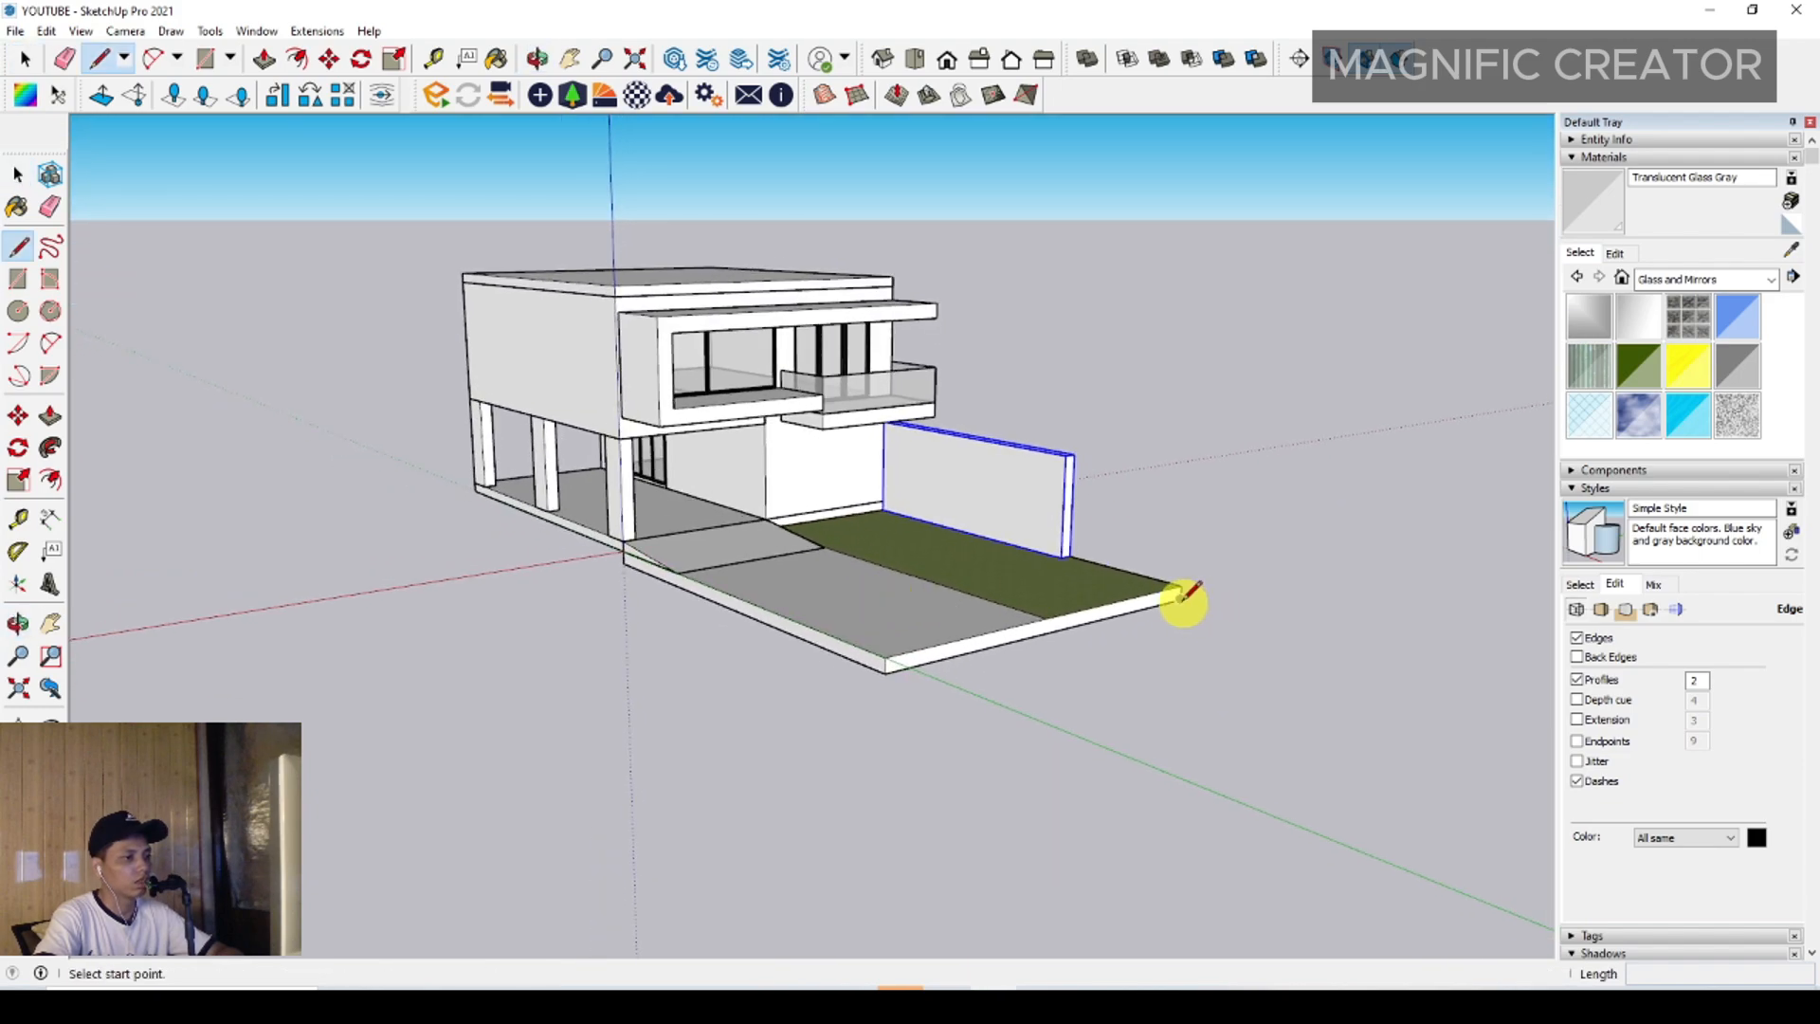
left_click(414, 477)
key("space")
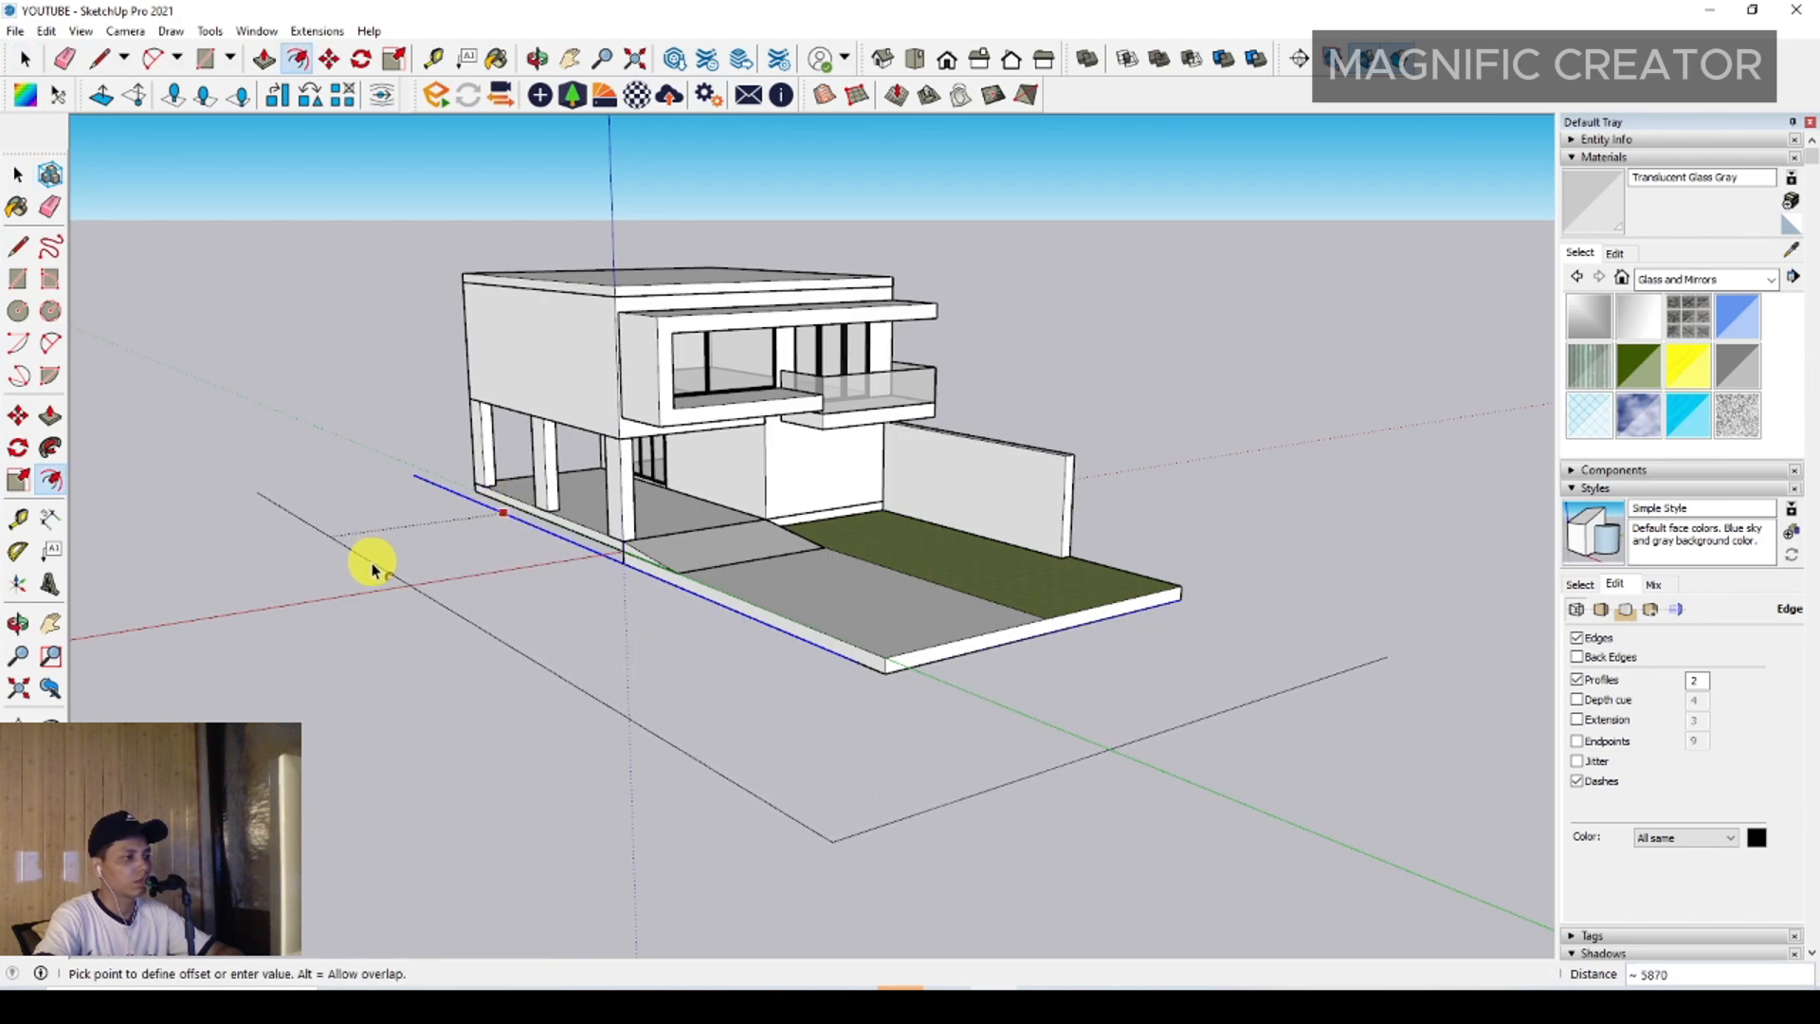
left_click(376, 576)
Close the offset outline into a street face across the plot's front, extending beyond the lawn, and remove the leftover side line
key("l")
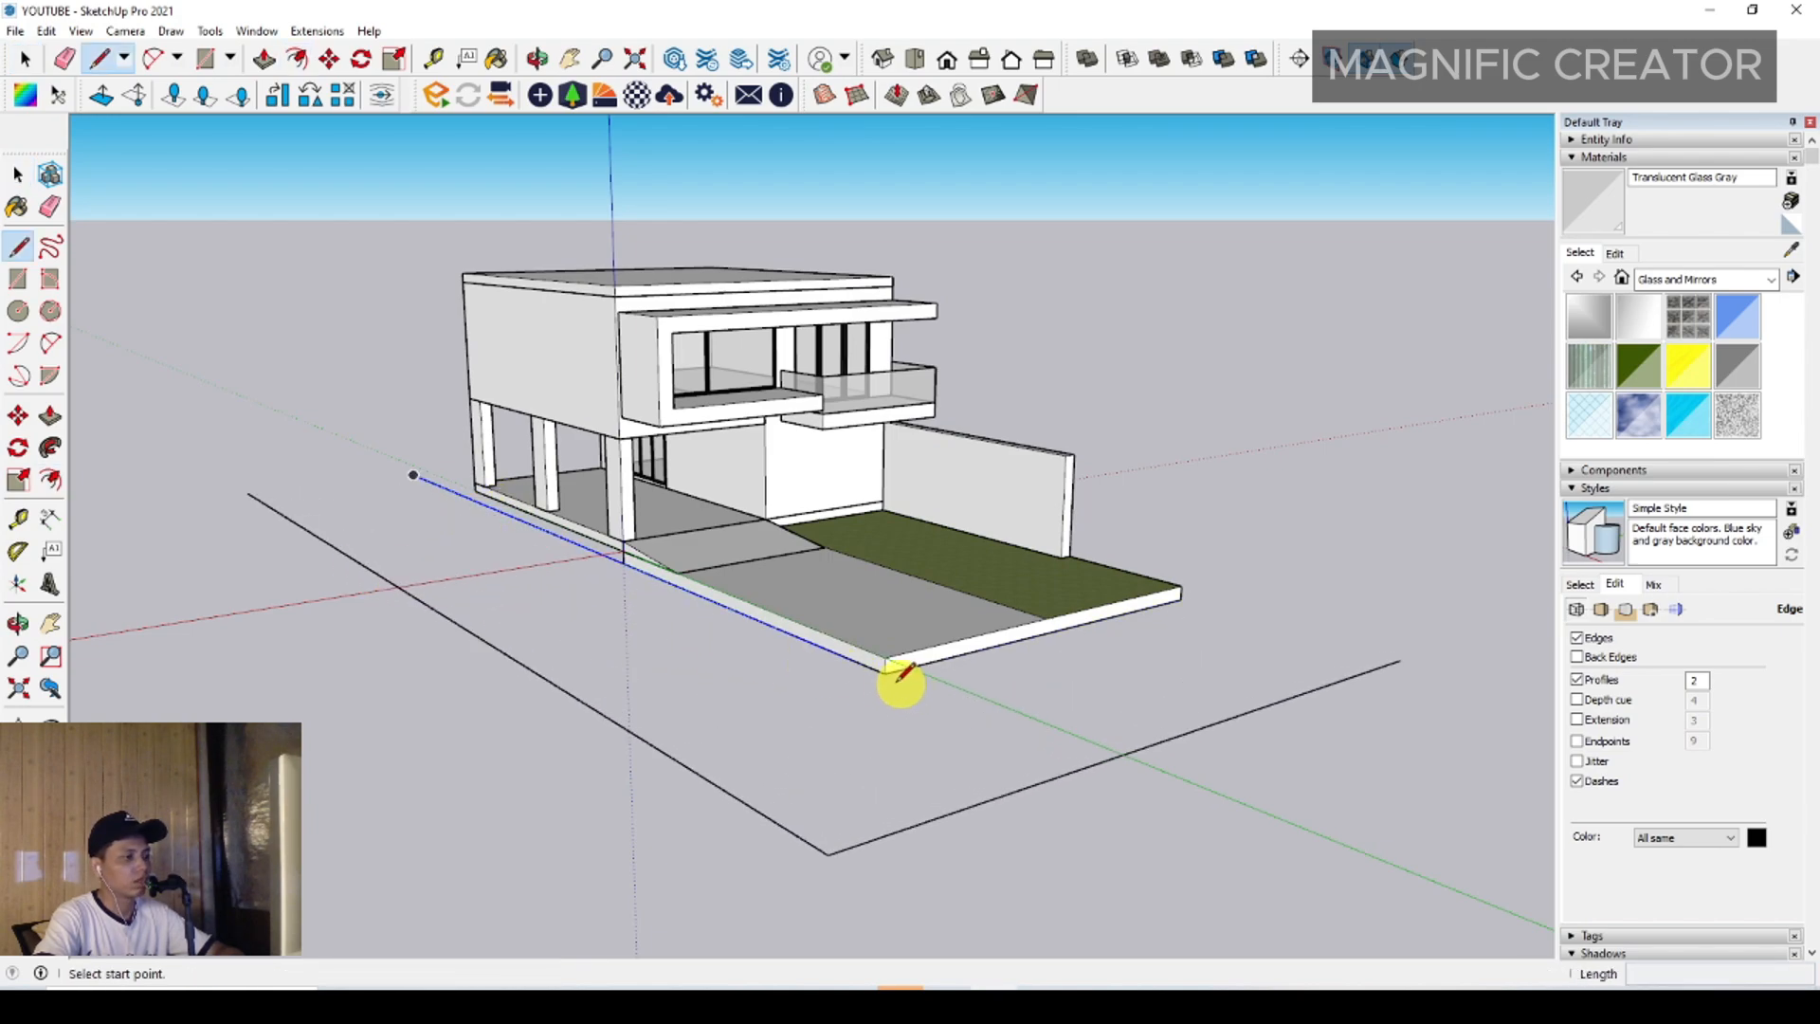
left_click(640, 733)
key("space")
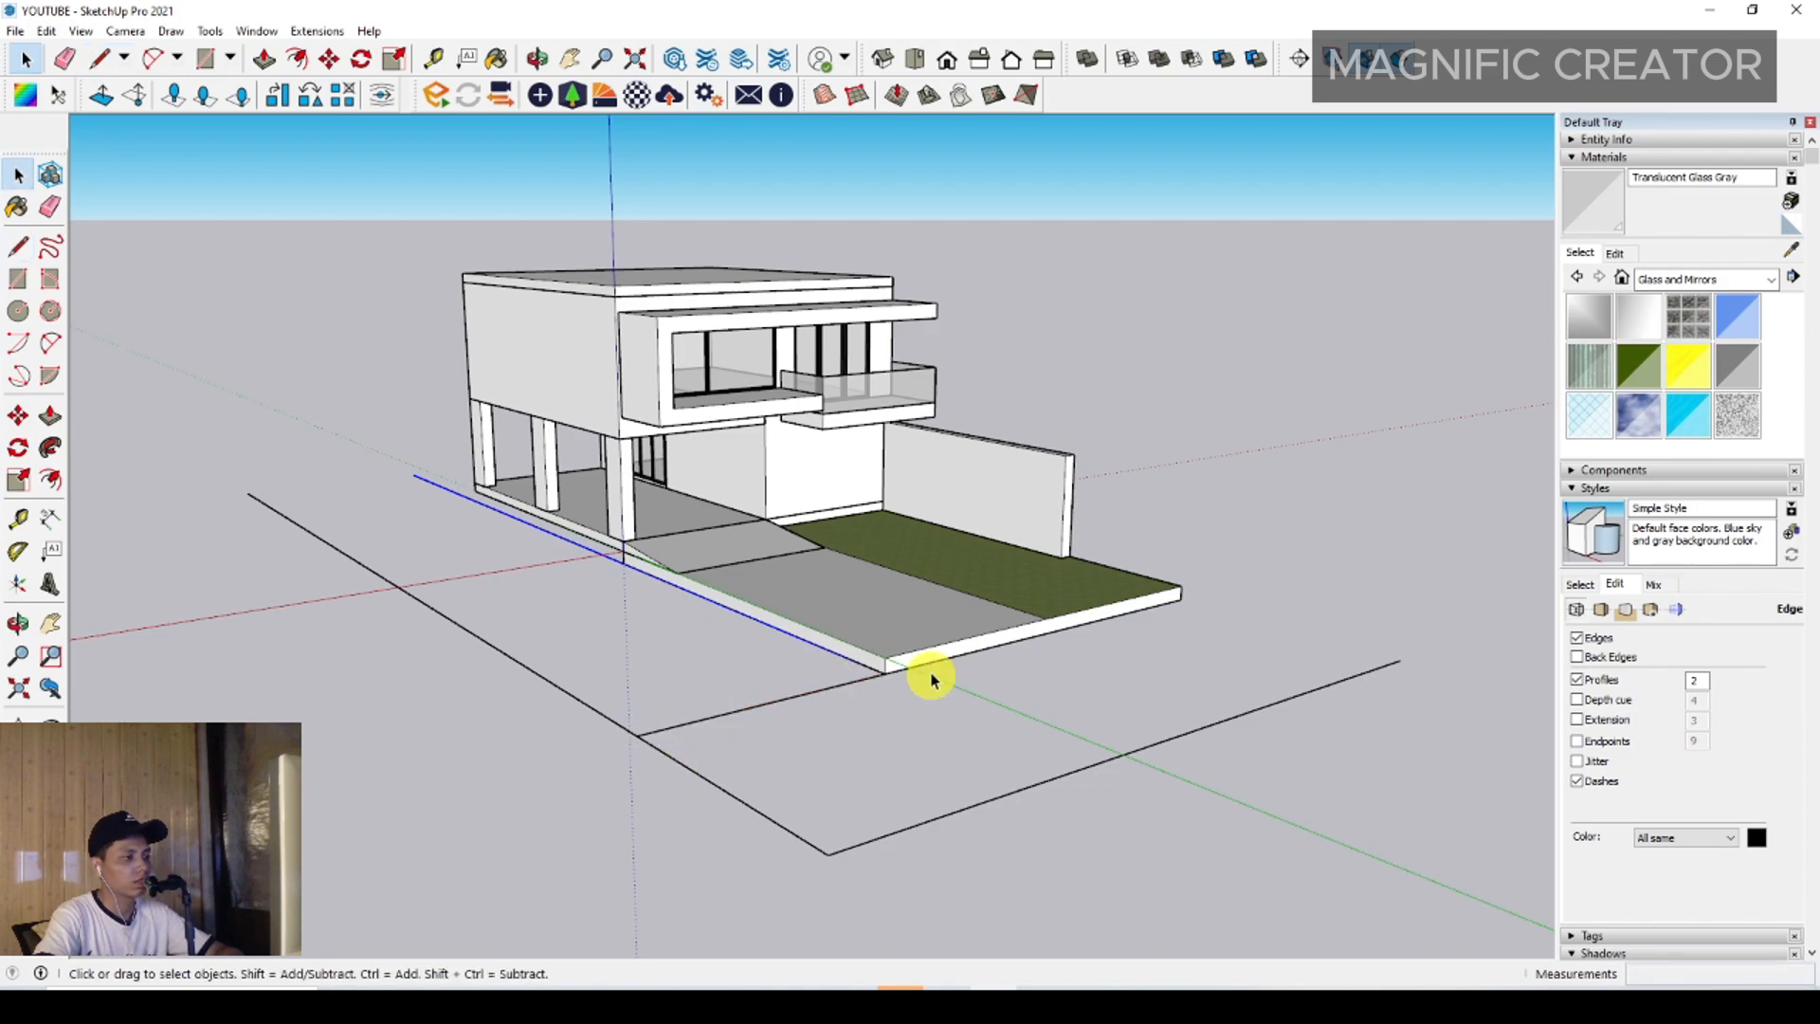
left_click(1401, 661)
key("space")
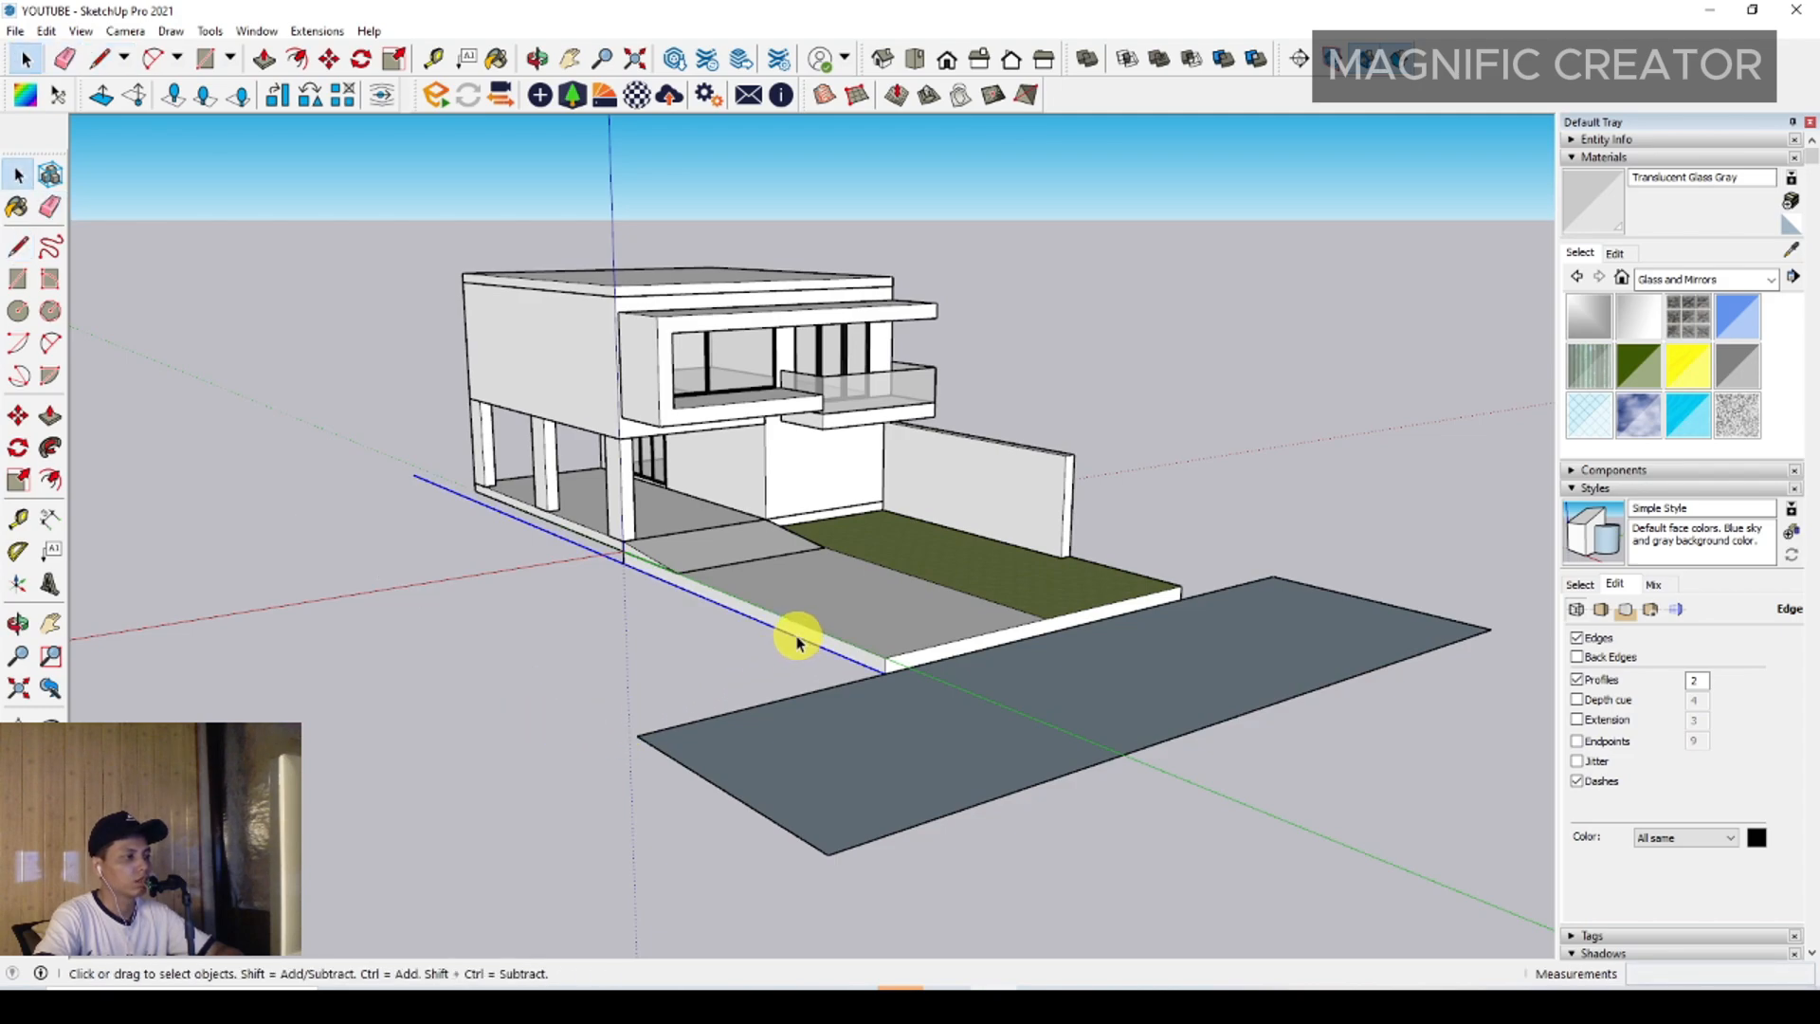
Pull the street face up about 200 mm into a slab and group it
left_click(1099, 718)
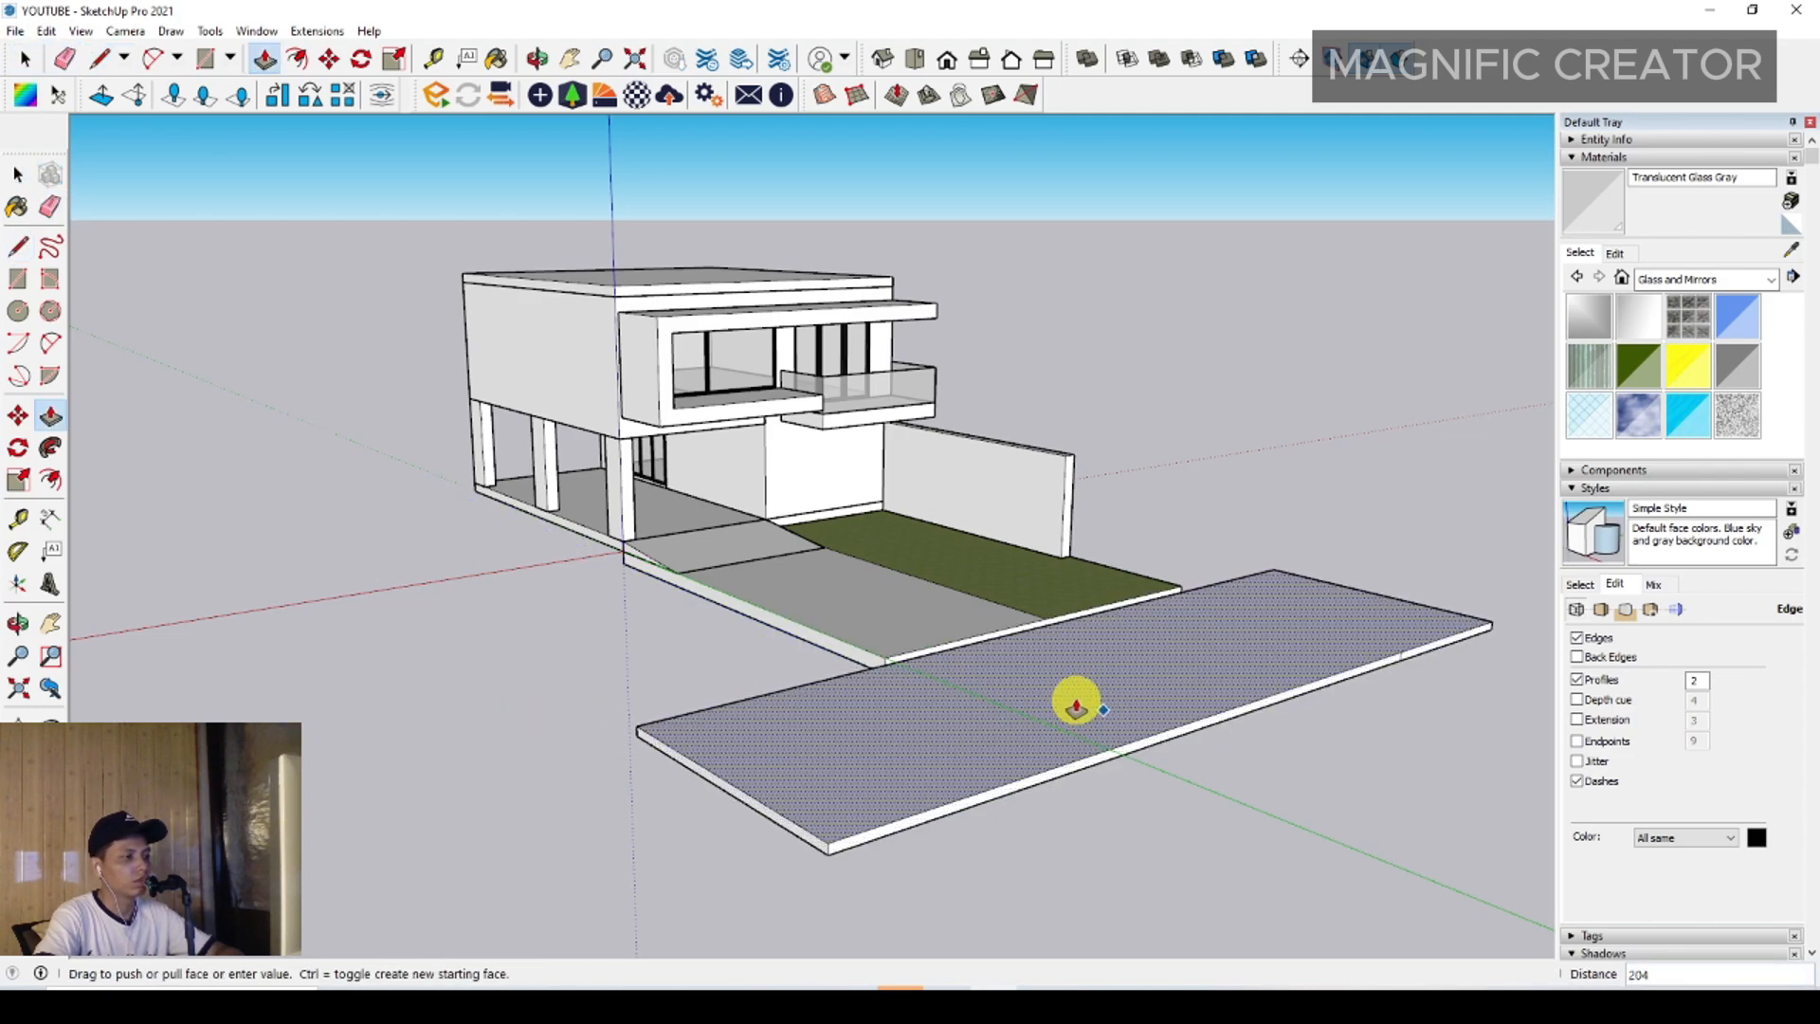
left_click(1076, 699)
key("space")
triple_click(1141, 671)
right_click(1141, 671)
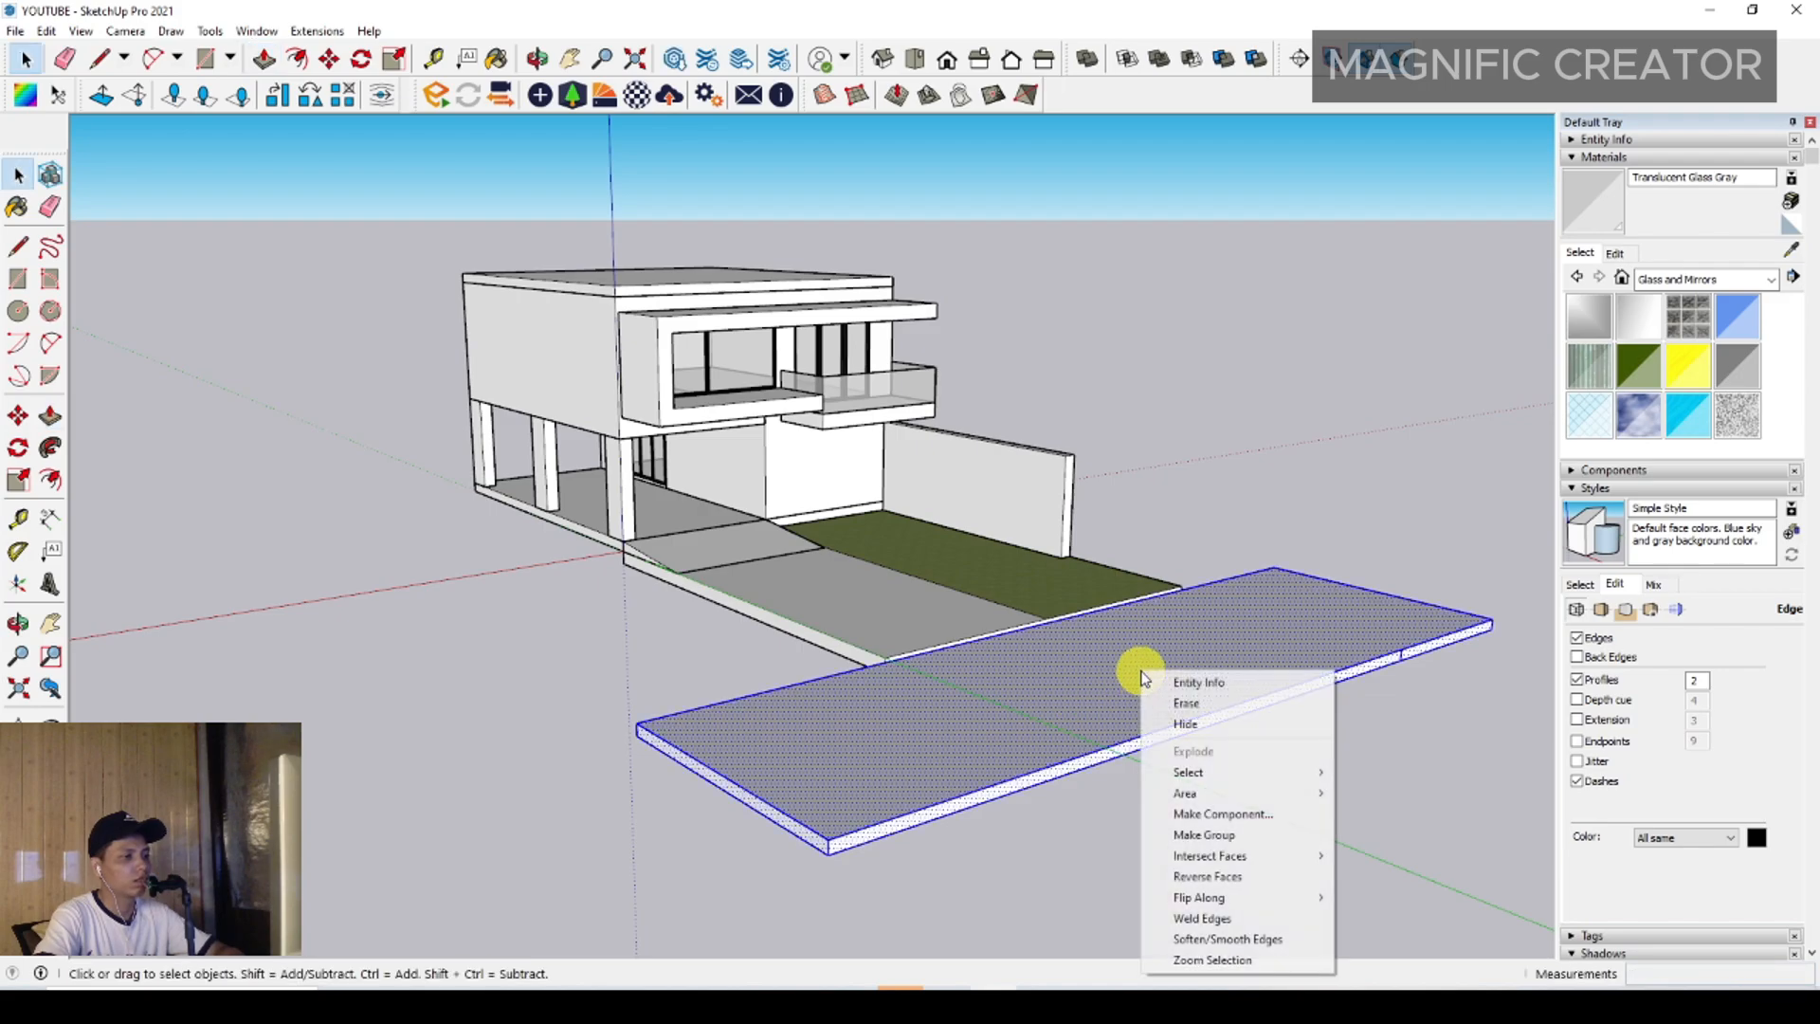
left_click(1192, 835)
Draw a narrow rectangle over the plot slab's carport-side face, from the front corner to past the back of the house
scroll(806, 609, "up", 2)
middle_click_drag(783, 597, 1328, 610)
key("r")
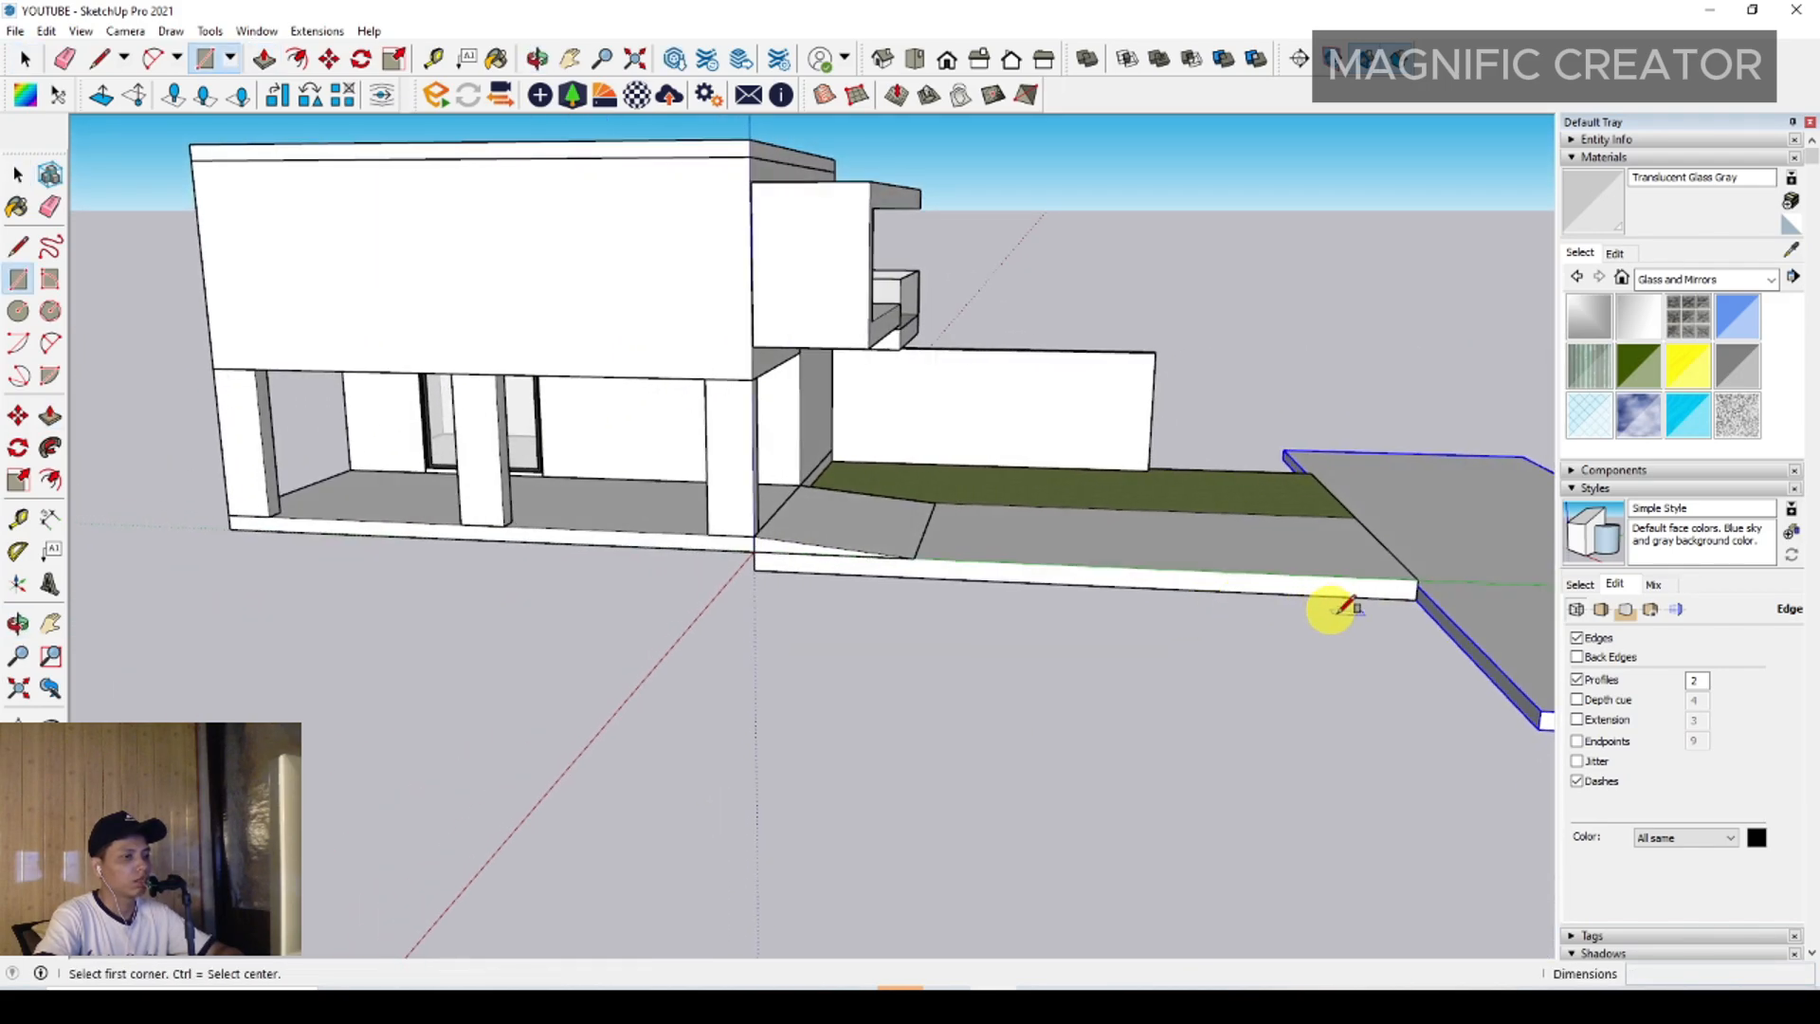
scroll(1432, 590, "up", 3)
scroll(596, 562, "up", 2)
scroll(599, 528, "down", 3)
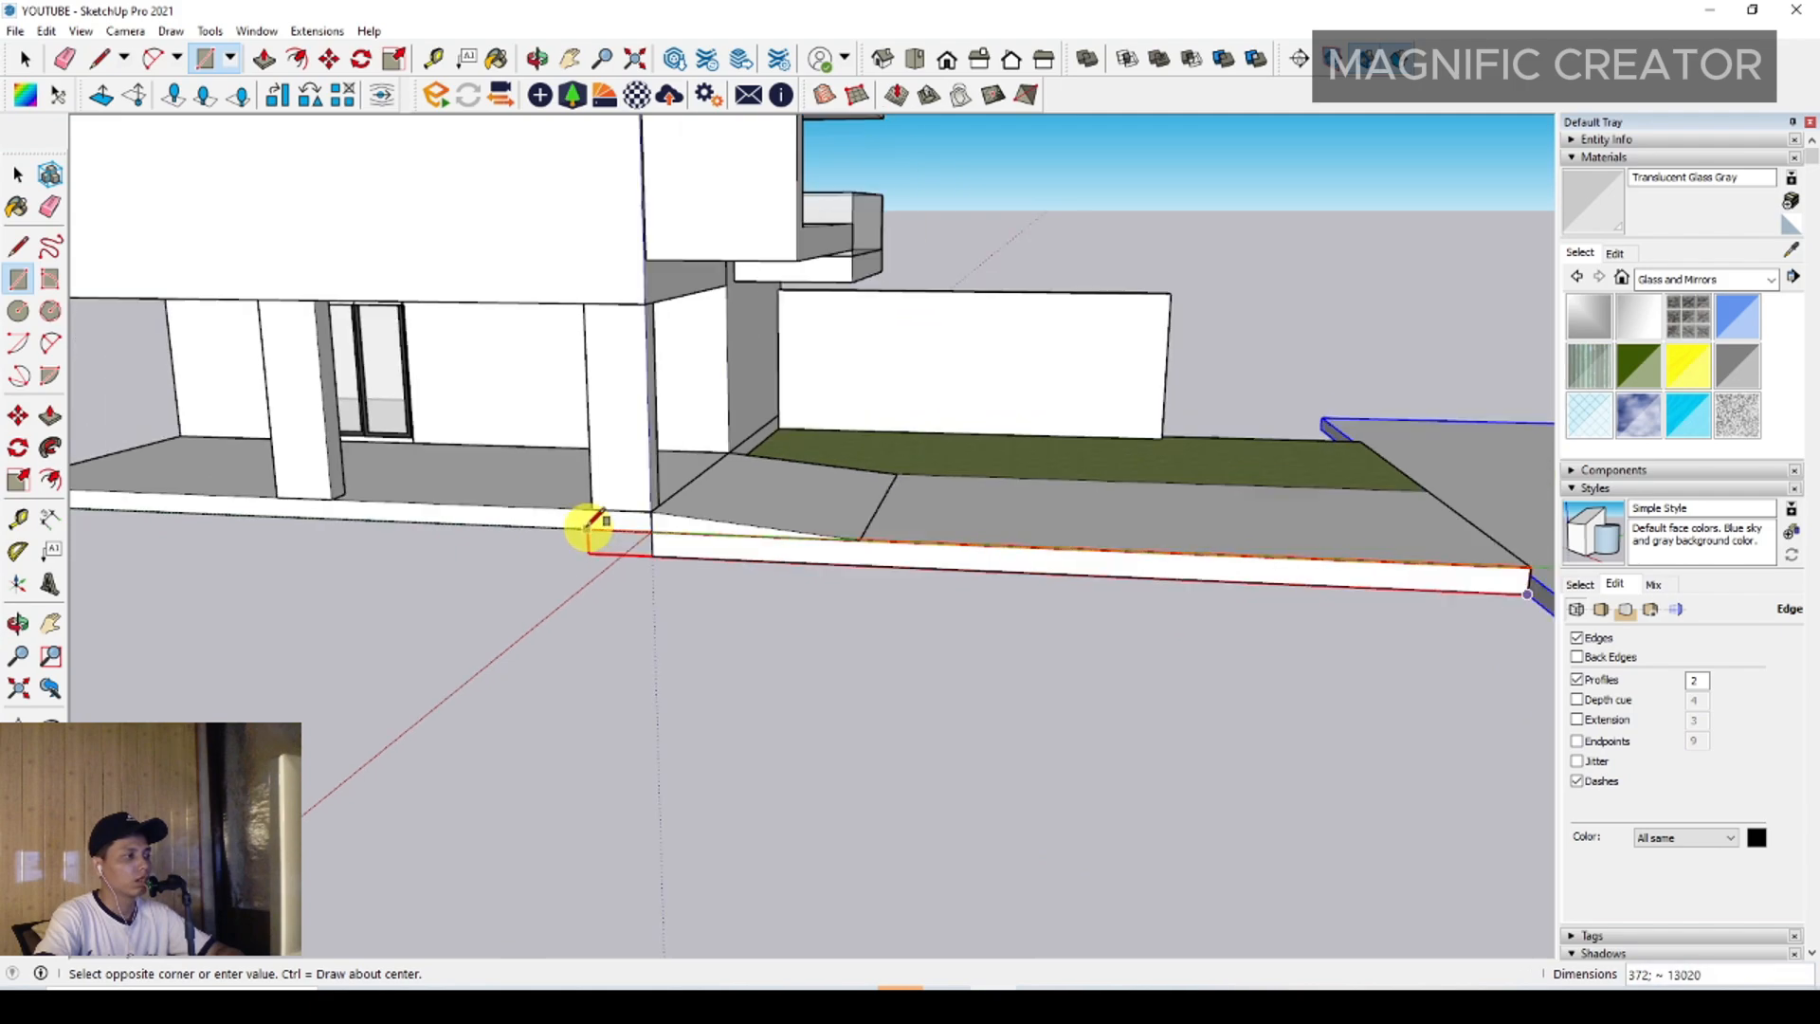
middle_click_drag(275, 506, 498, 510, "shift")
left_click(125, 506)
key("space")
scroll(458, 508, "down", 2)
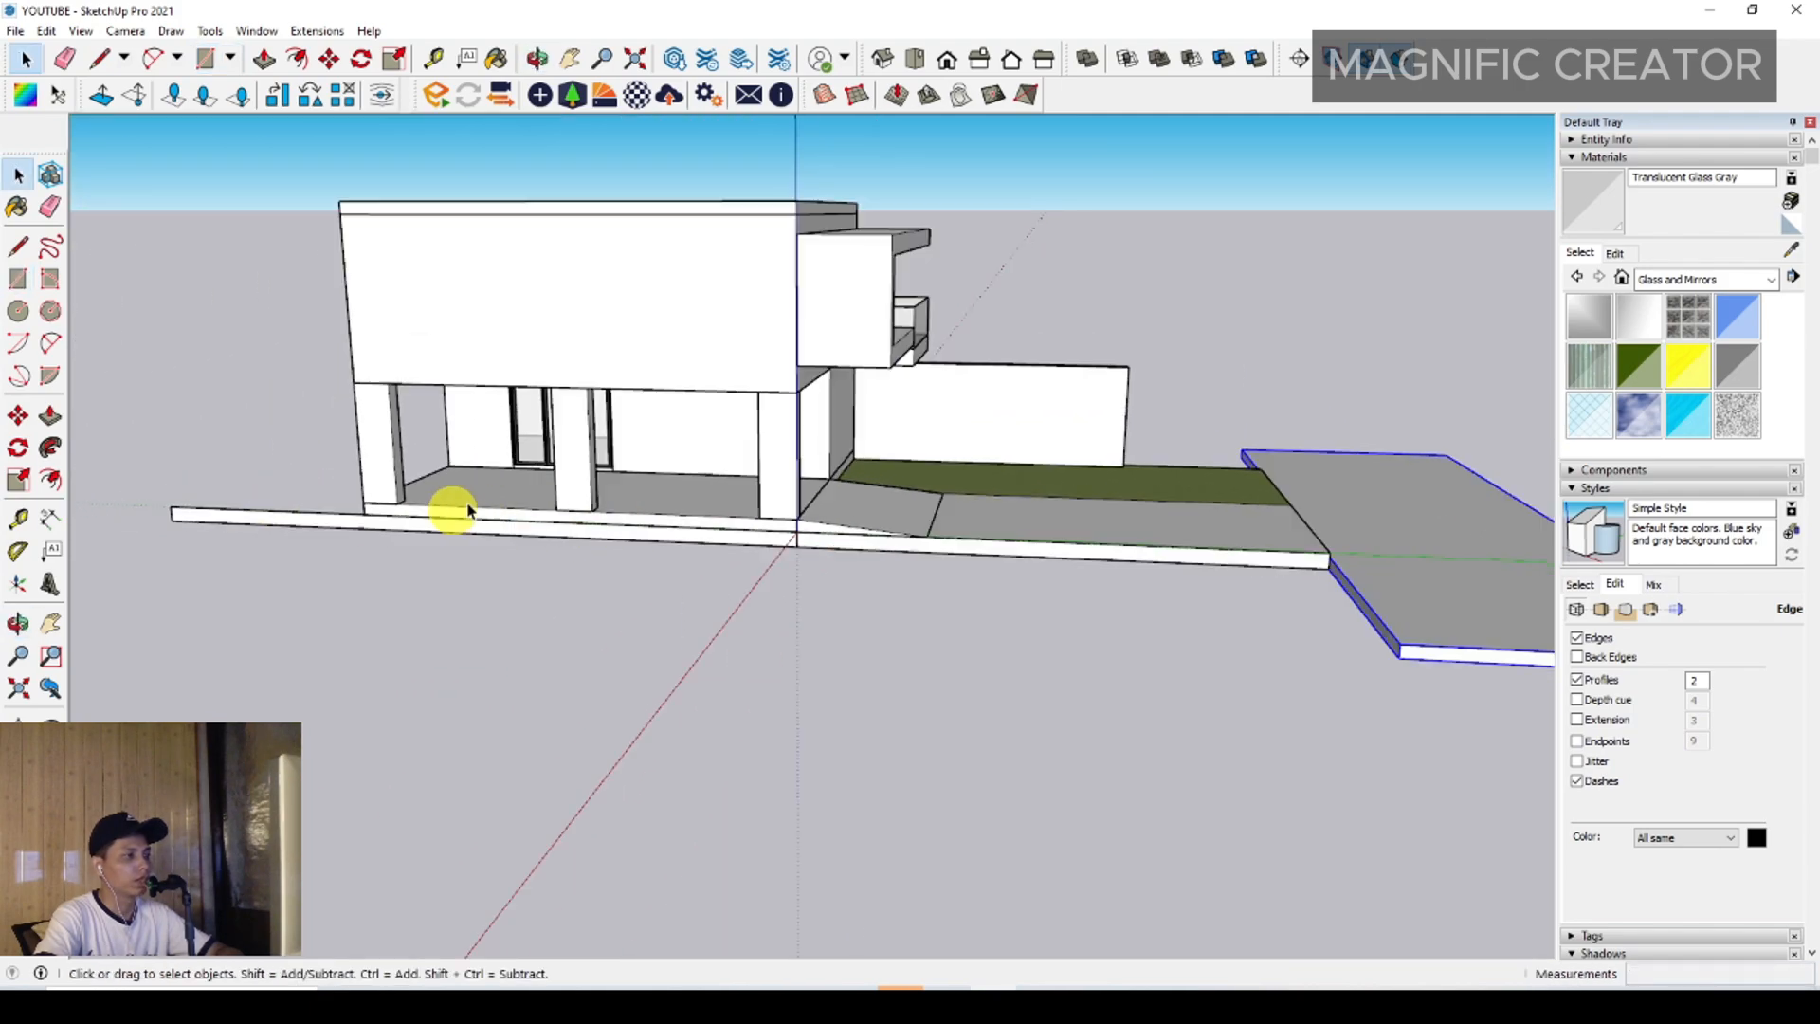
Pull the narrow side rectangle outward into a wide ground slab alongside the carport and driveway
middle_click_drag(995, 465, 724, 573)
scroll(621, 500, "up", 4)
key("p")
left_click(616, 493)
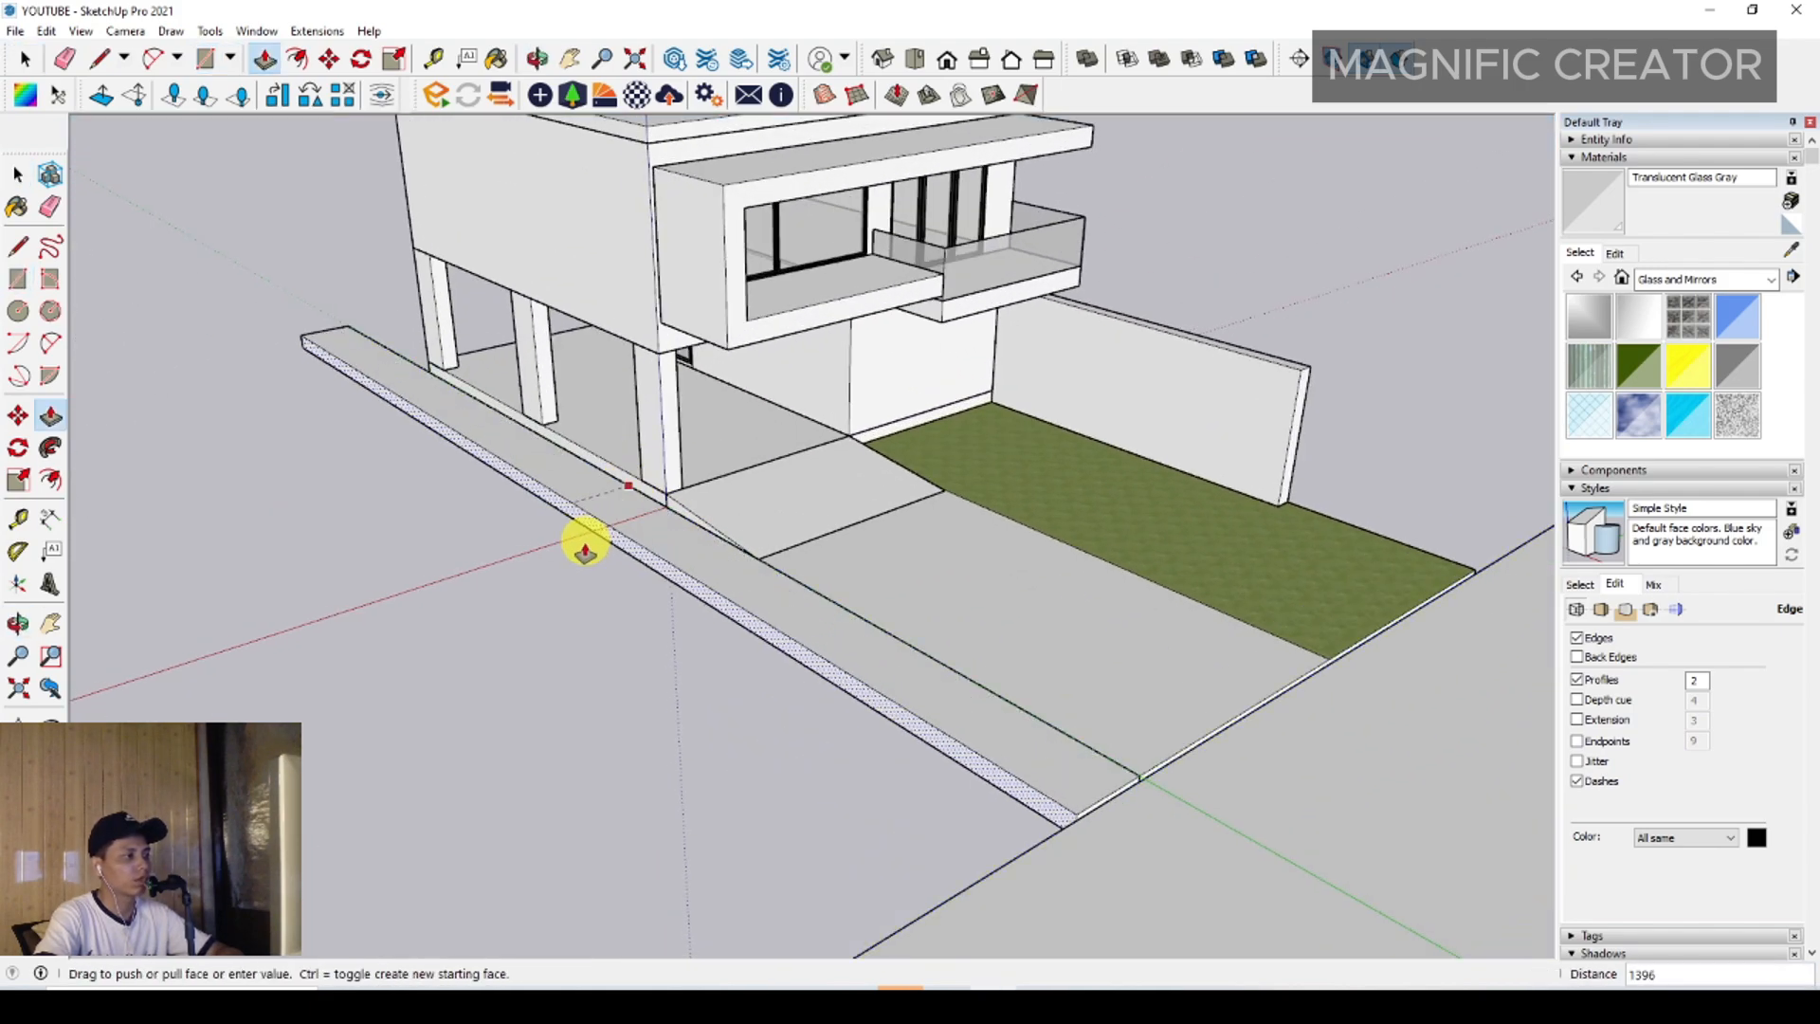
scroll(582, 539, "down", 3)
left_click(500, 724)
Group the new side ground slab and paint it with the Vegetation Grass material sampled from the lawn
key("space")
triple_click(756, 657)
right_click(756, 657)
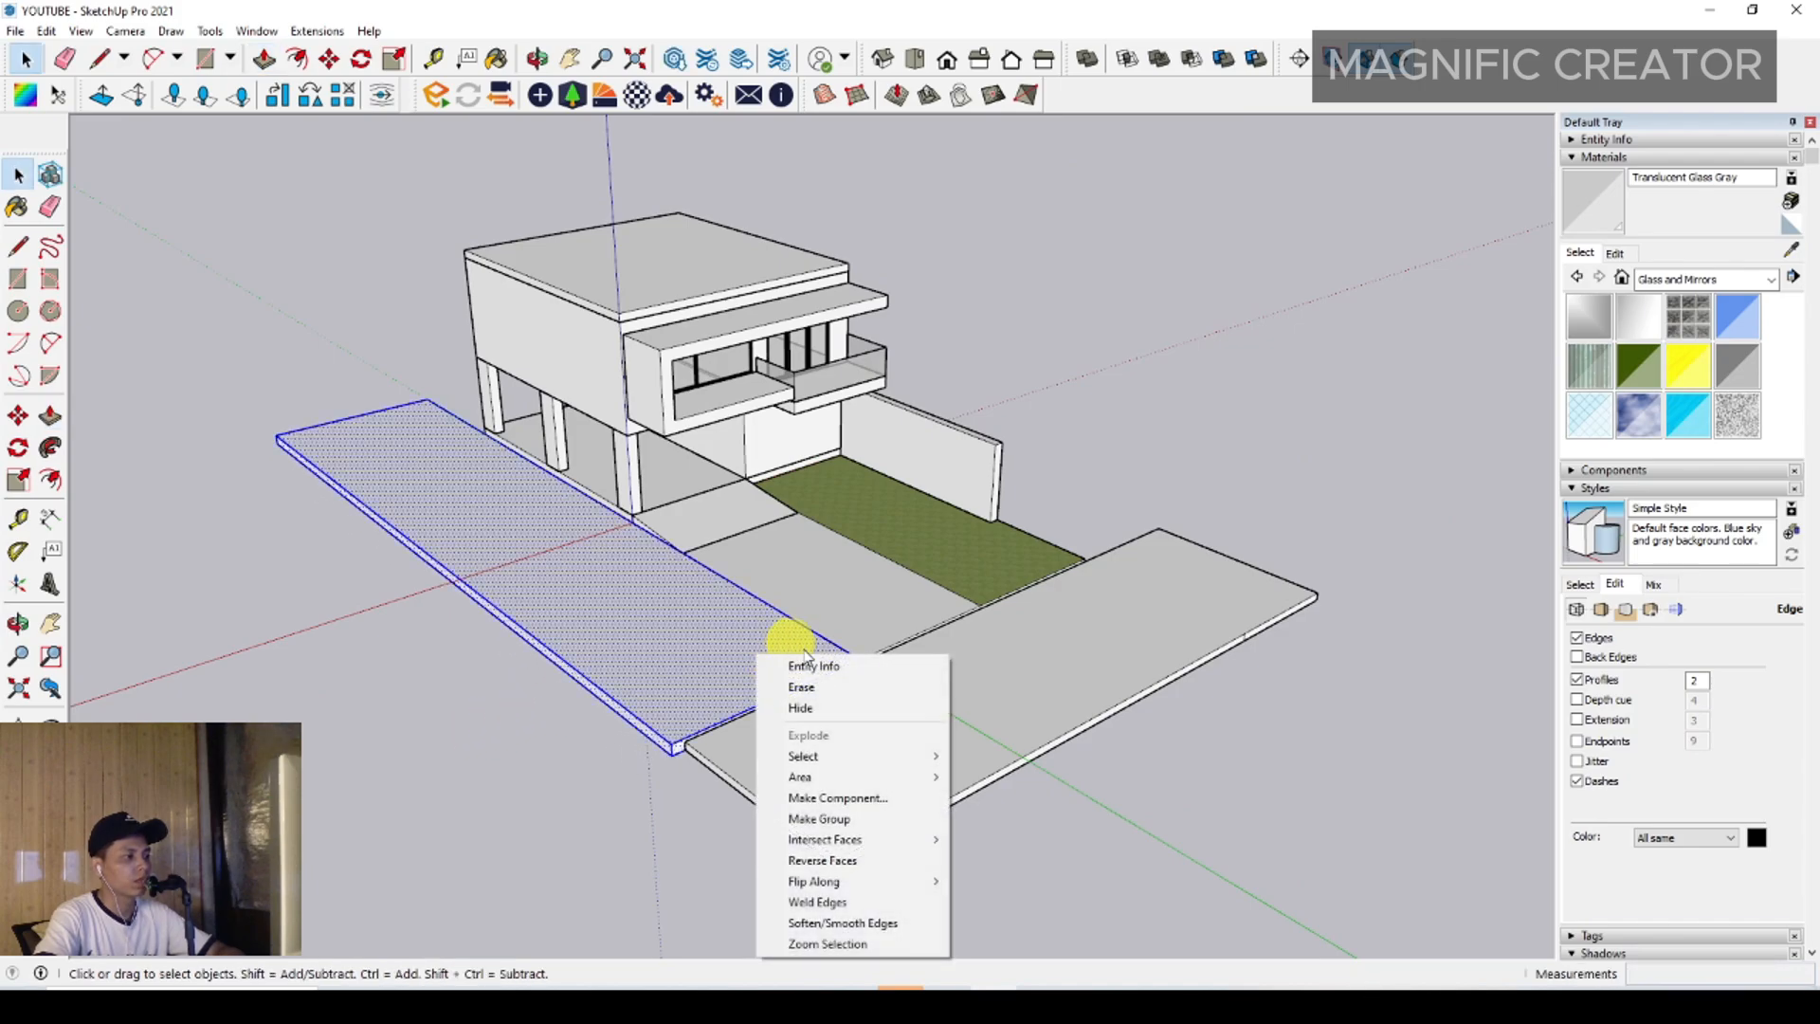
left_click(821, 818)
left_click(903, 491, "alt")
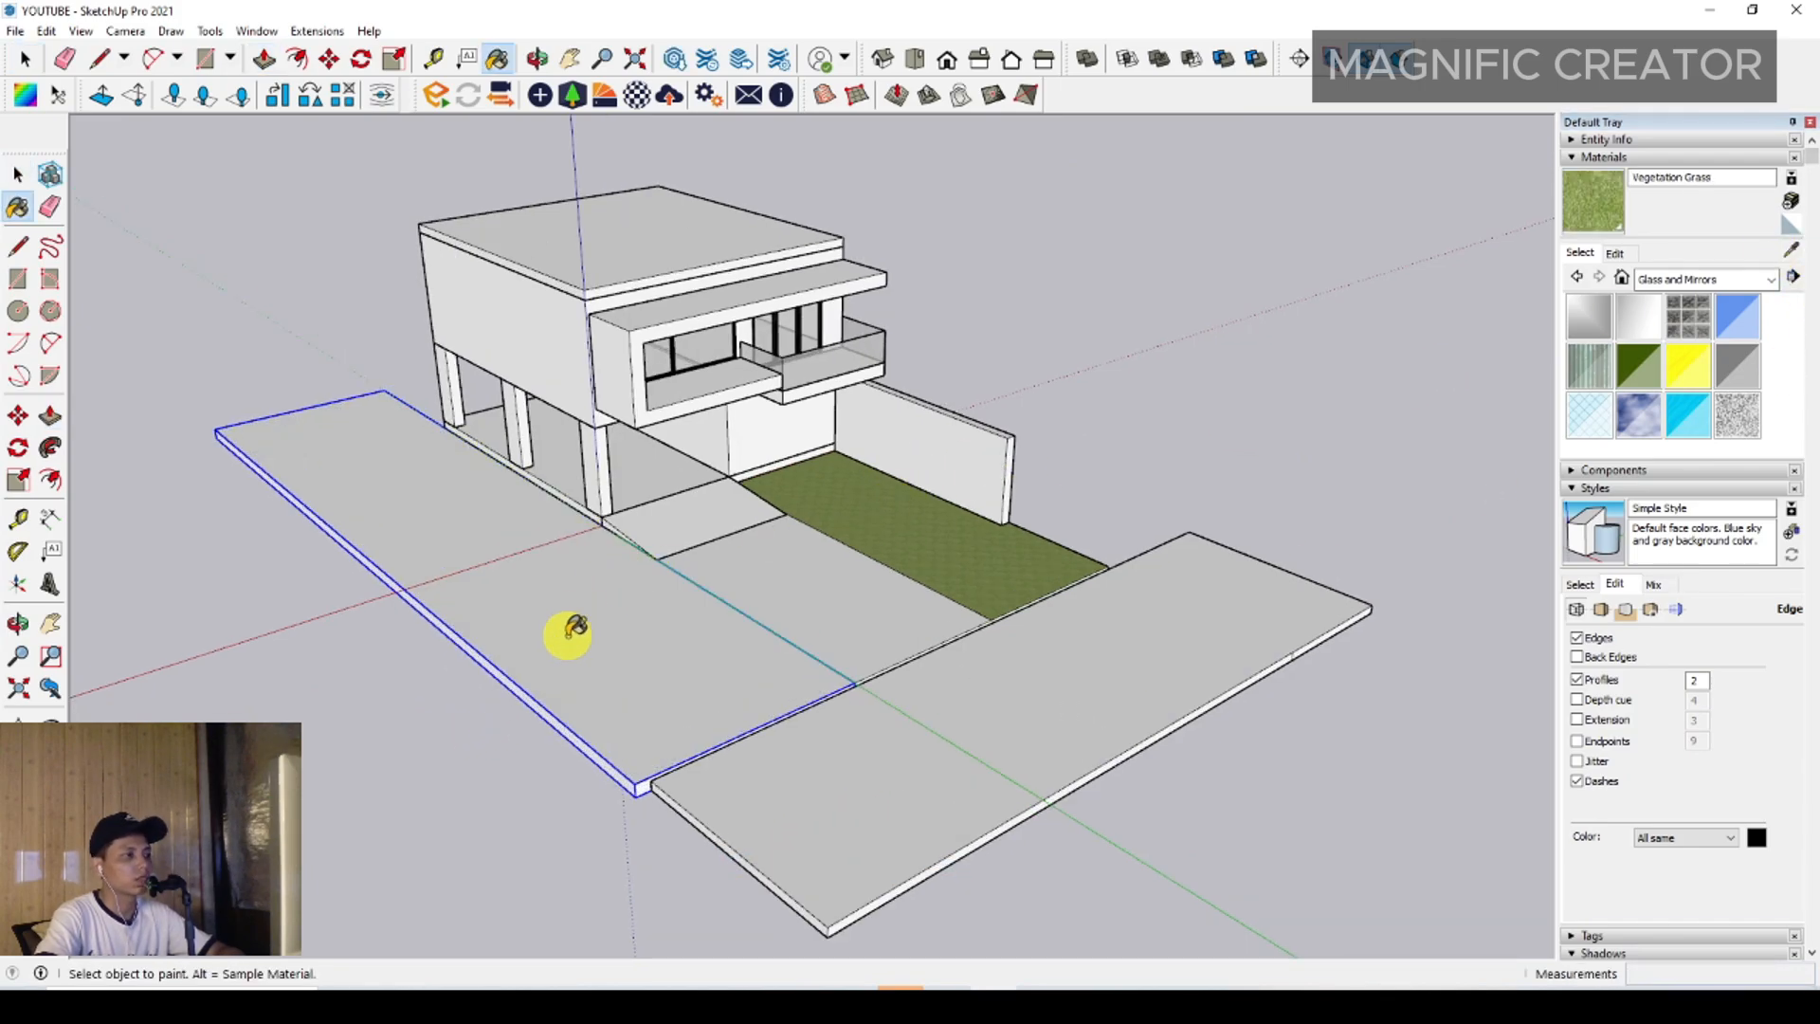
left_click(569, 629)
key("space")
Draw a rectangle on the carport's inner side wall, from beside the glass door towards the front corner, floor to ceiling
scroll(801, 578, "up", 3)
mouse_move(801, 577)
middle_mouse_down()
mouse_move(740, 480)
mouse_move(845, 552)
middle_mouse_up()
scroll(966, 528, "up", 2)
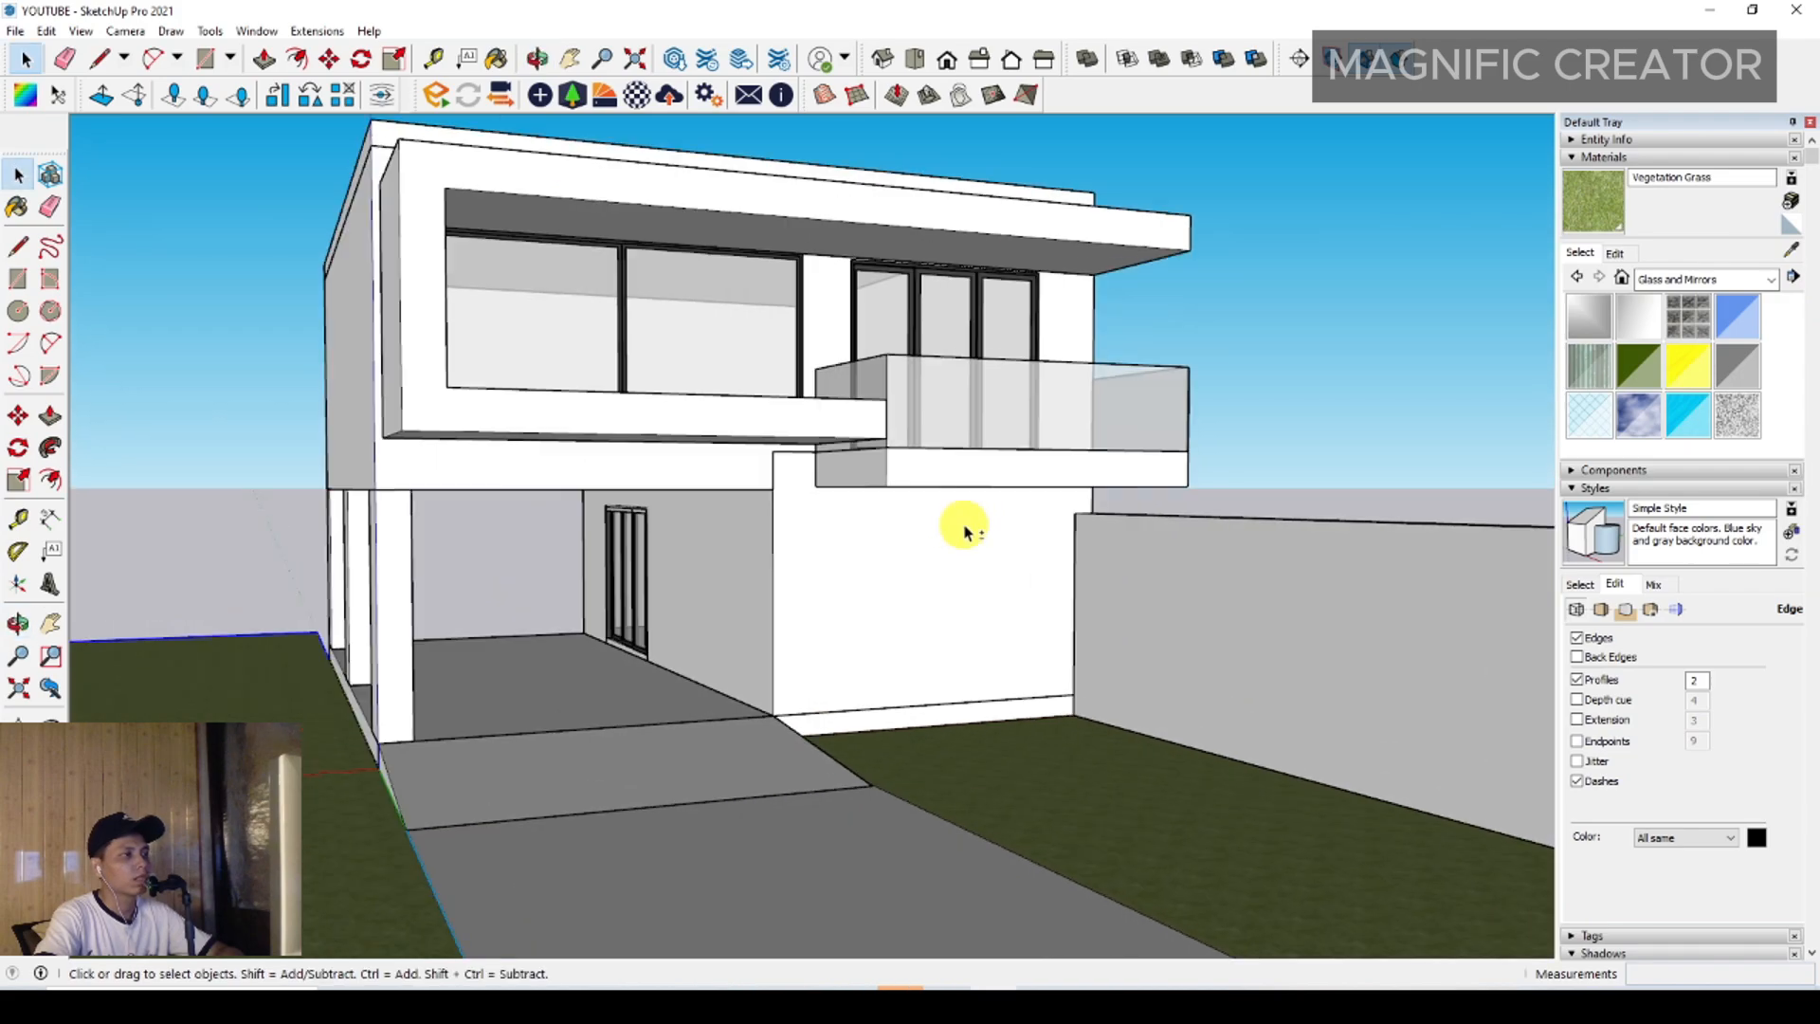
middle_click_drag(966, 528, 975, 569, "shift")
middle_click_drag(837, 605, 474, 615)
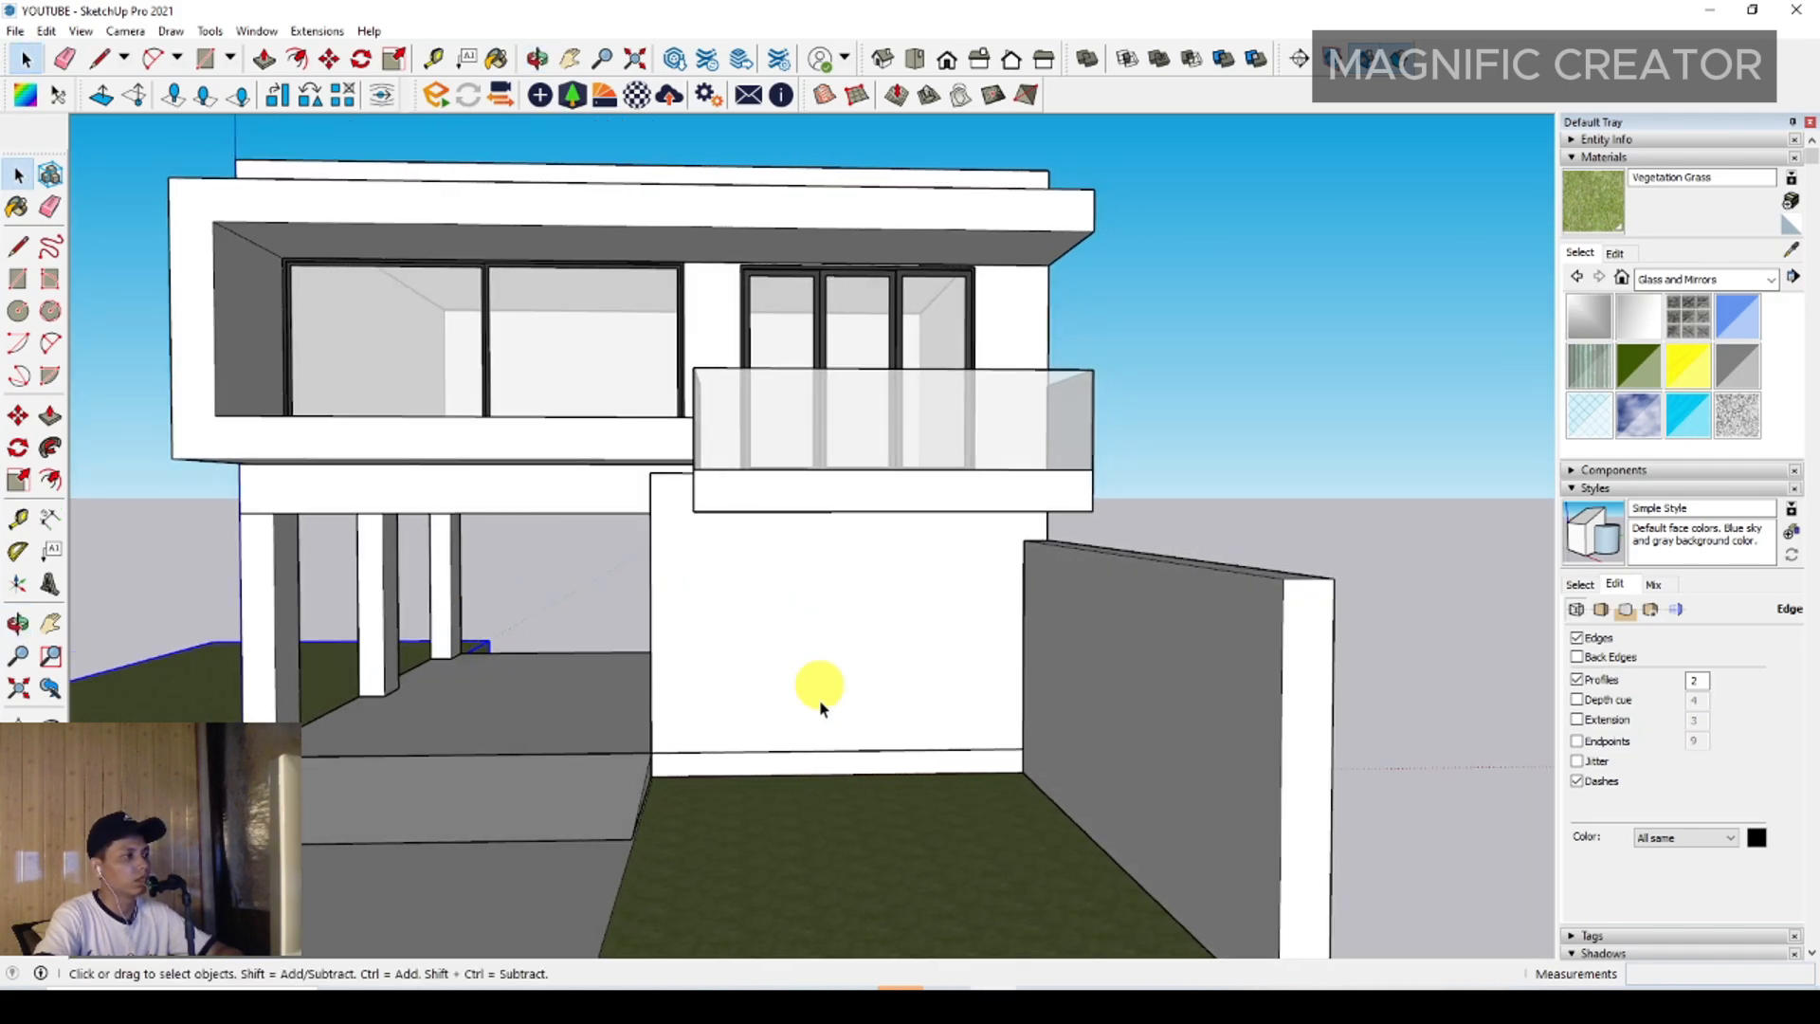
scroll(818, 694, "up", 2)
middle_click_drag(829, 697, 691, 597)
scroll(659, 709, "up", 3)
key("r")
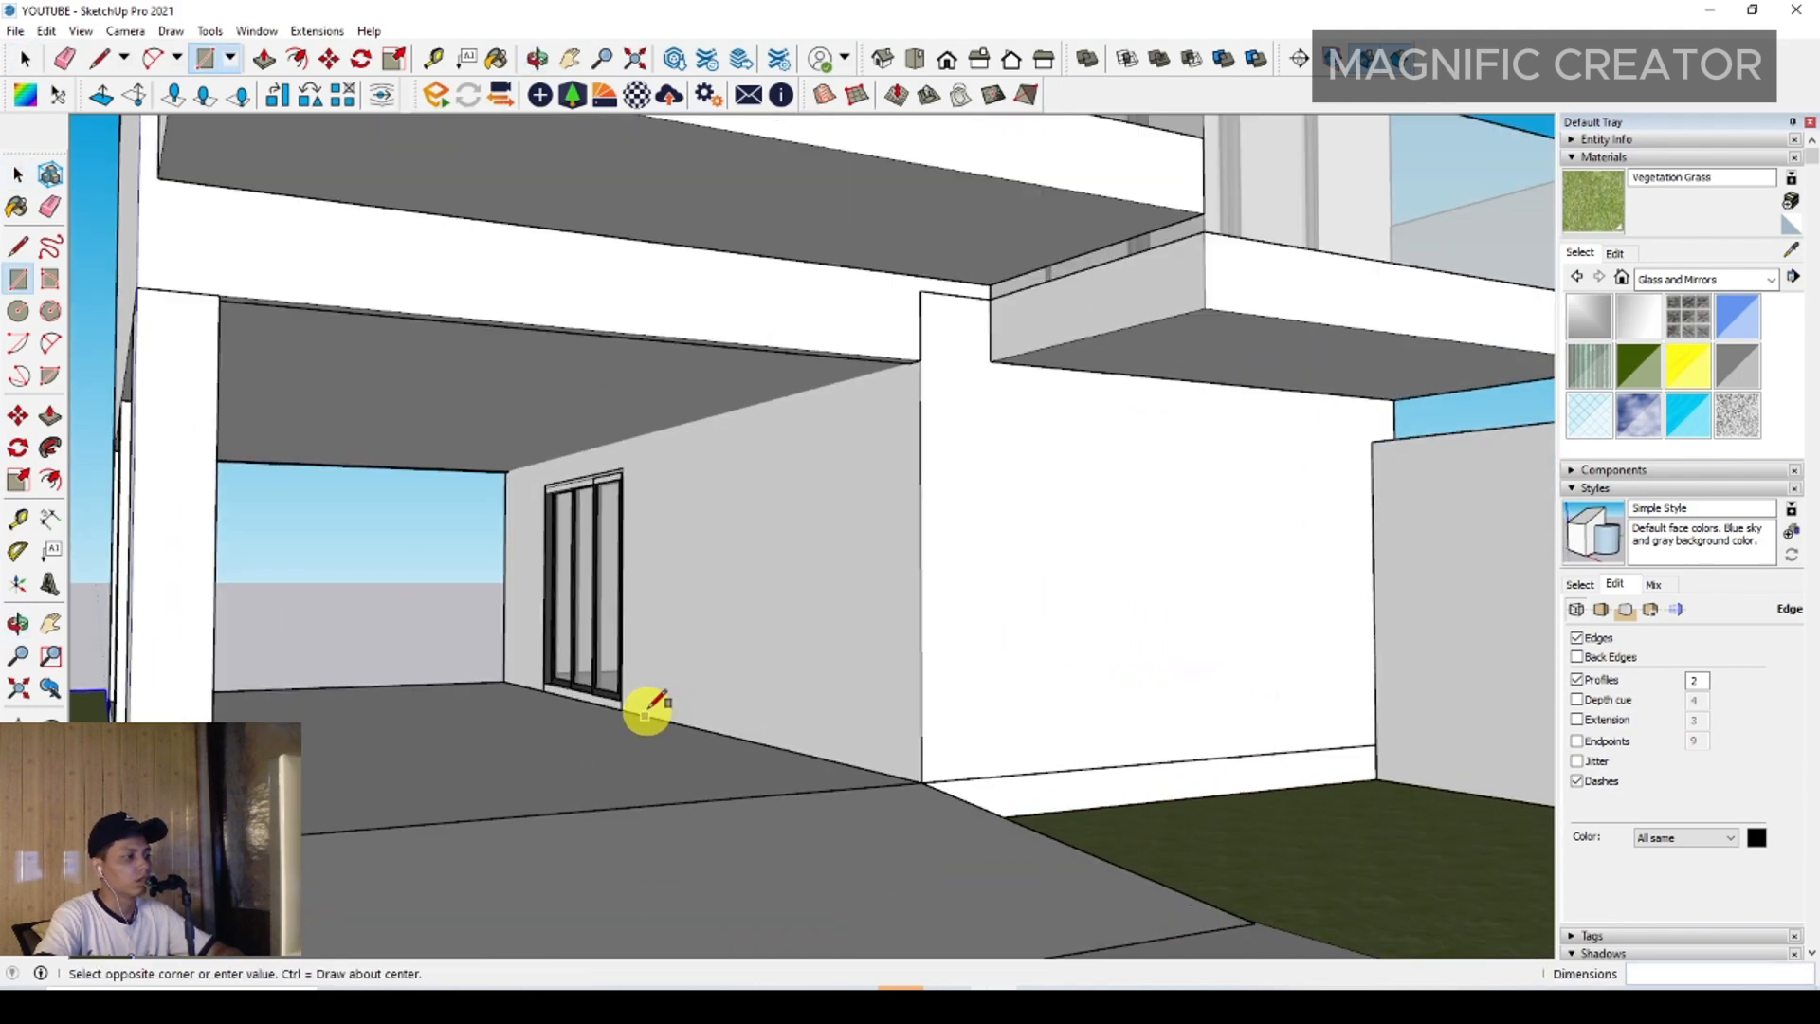
left_click(891, 363)
key("space")
Pull the carport wall rectangle out into a thin cladding panel and extend its front end to the wall's corner
left_click(865, 467)
scroll(873, 479, "up", 1)
key("p")
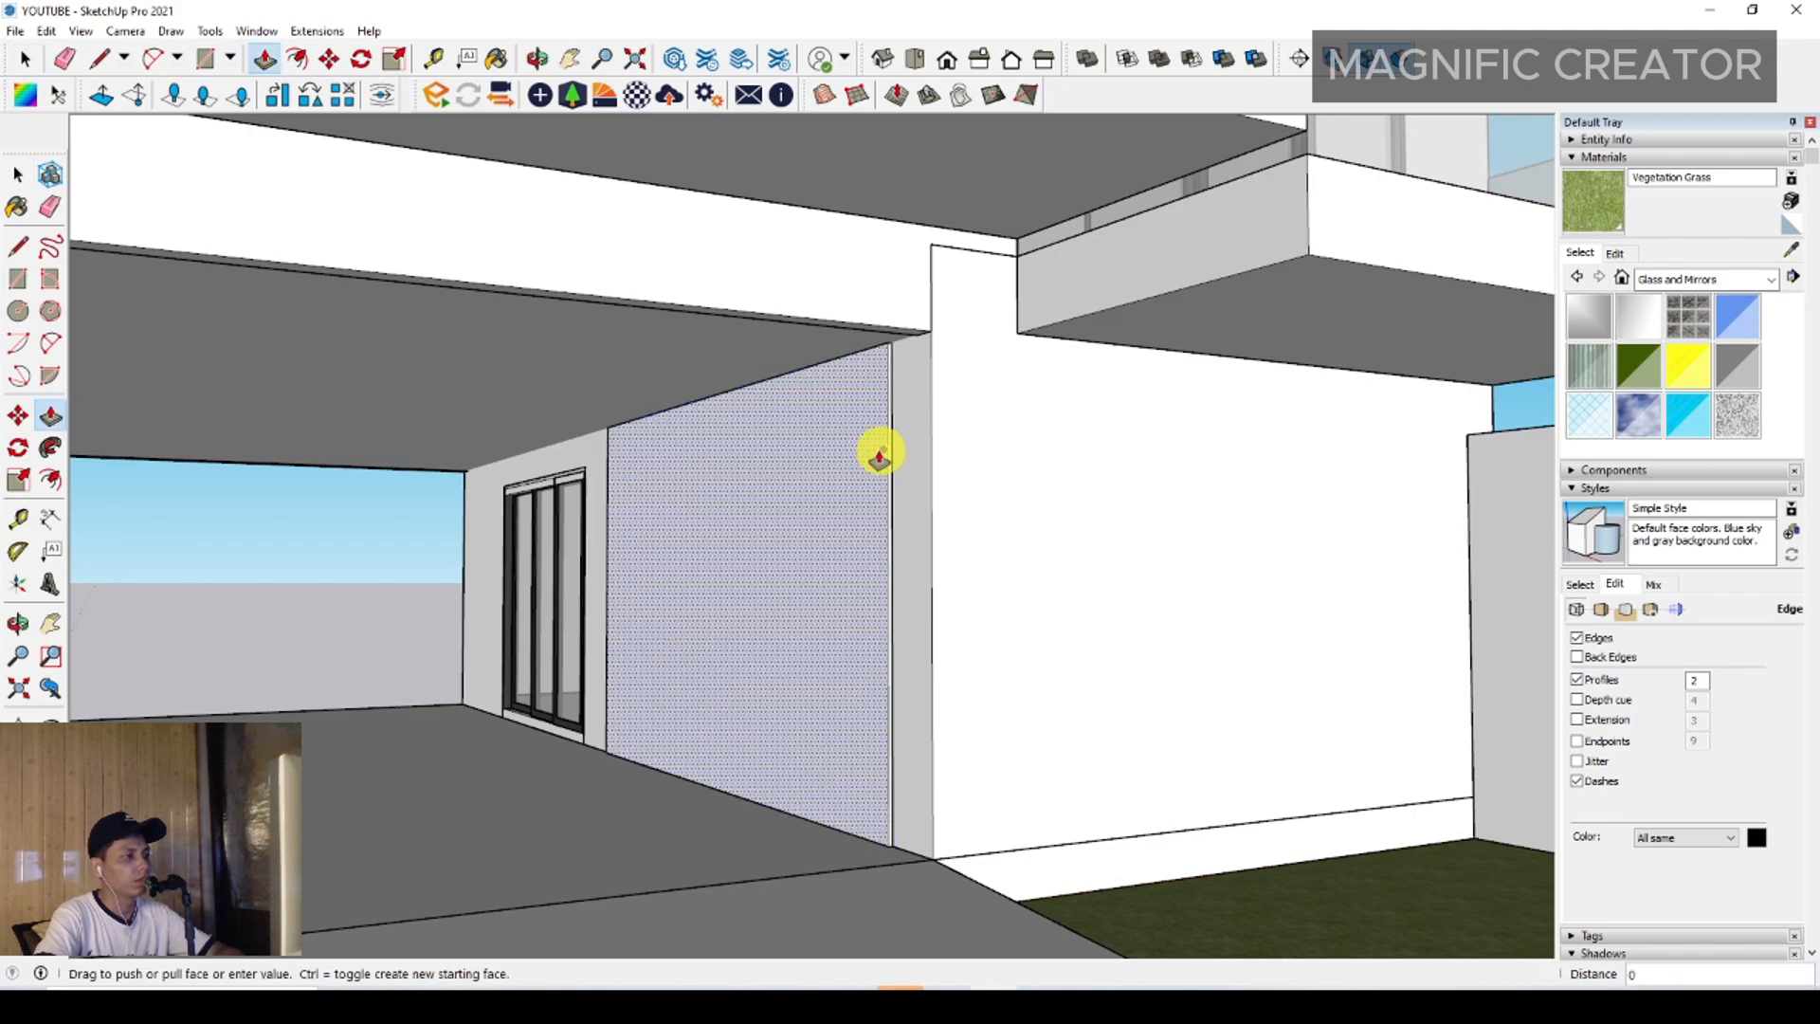
key("space")
scroll(885, 459, "up", 3)
left_click(894, 457)
key("p")
left_click(899, 451)
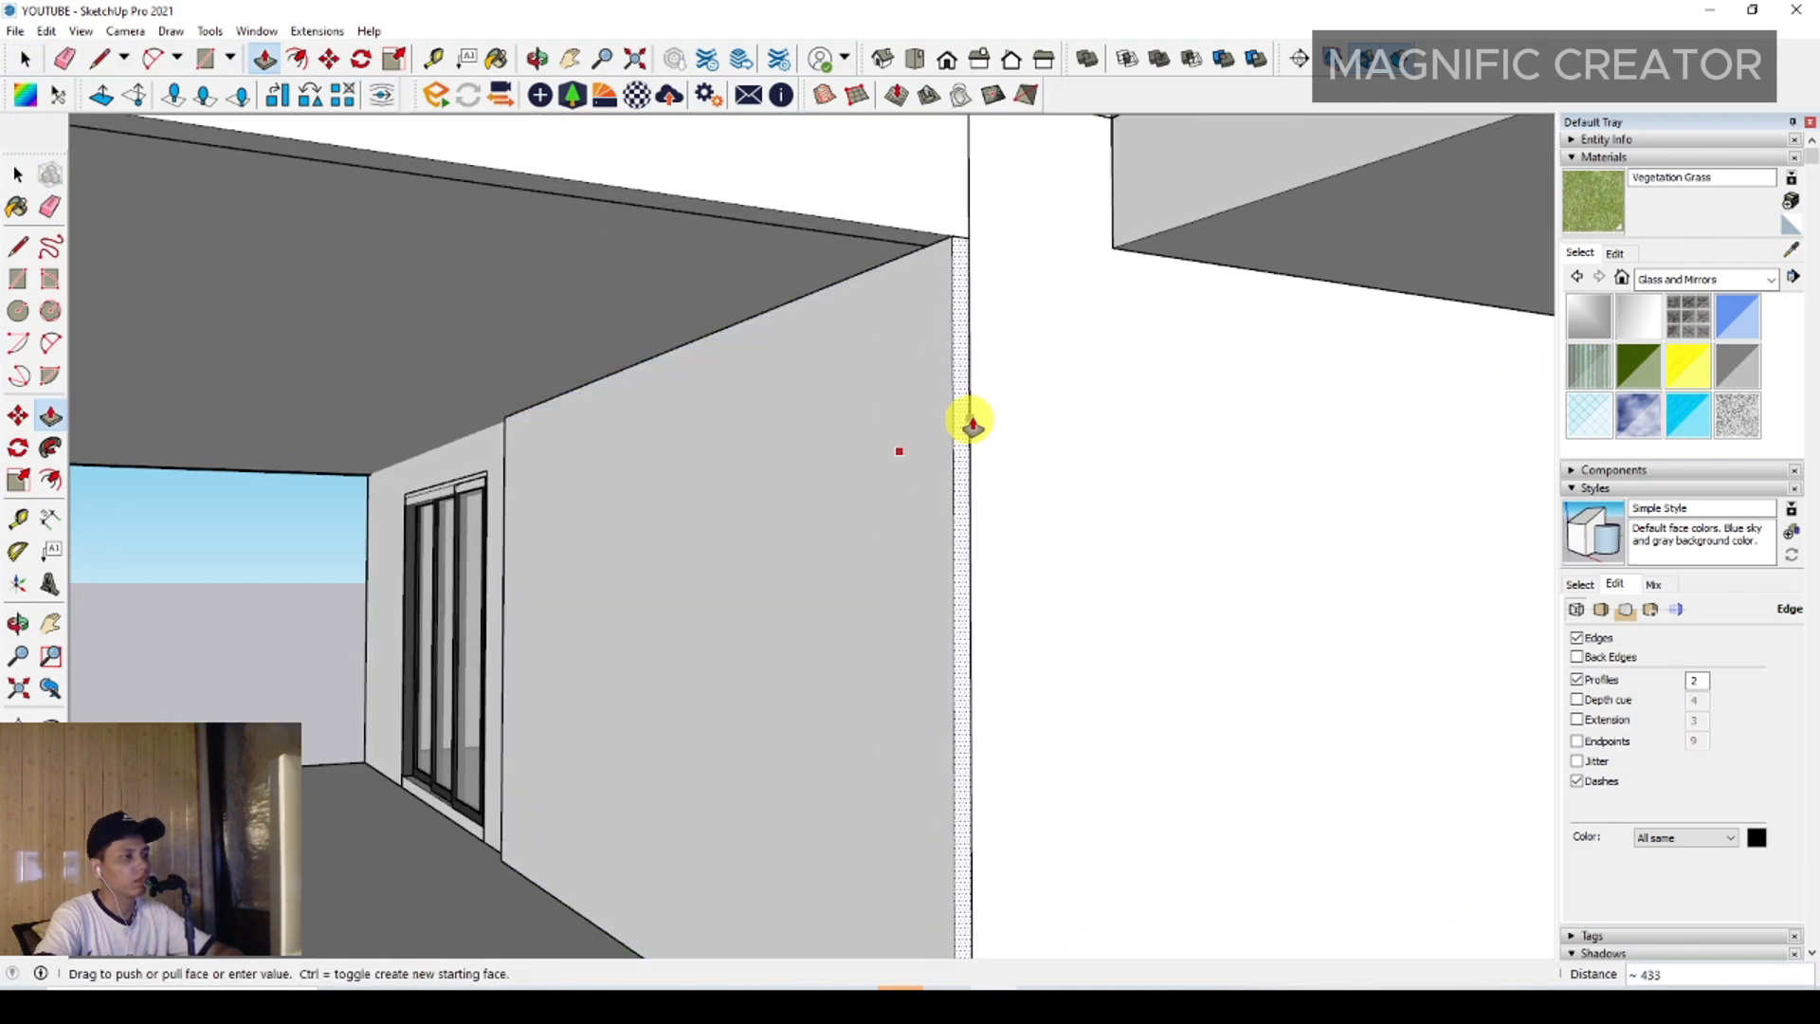
left_click(983, 420)
key("space")
Select the whole carport cladding panel and make it a group
scroll(939, 445, "down", 2)
left_click(926, 455)
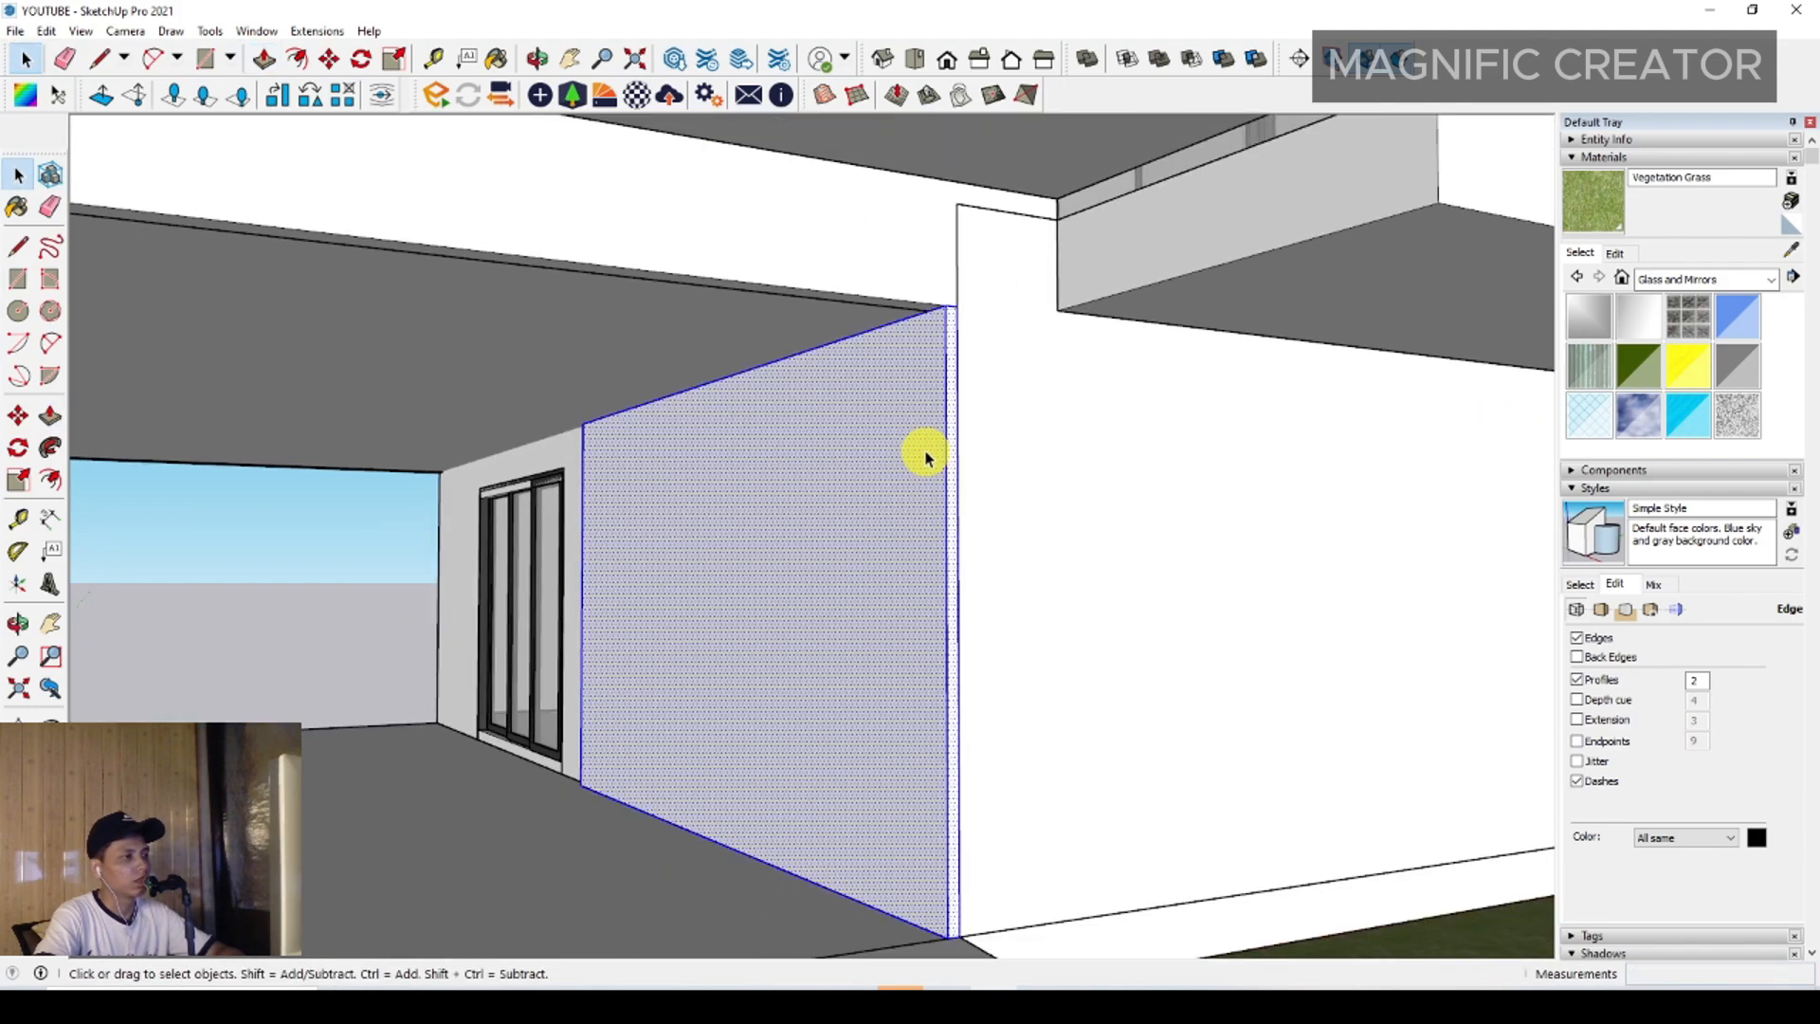
right_click(926, 455)
left_click(957, 614)
Draw a rectangle covering the ground-floor front wall under the balcony and pull it out about 152 mm
middle_click_drag(954, 610, 1308, 711)
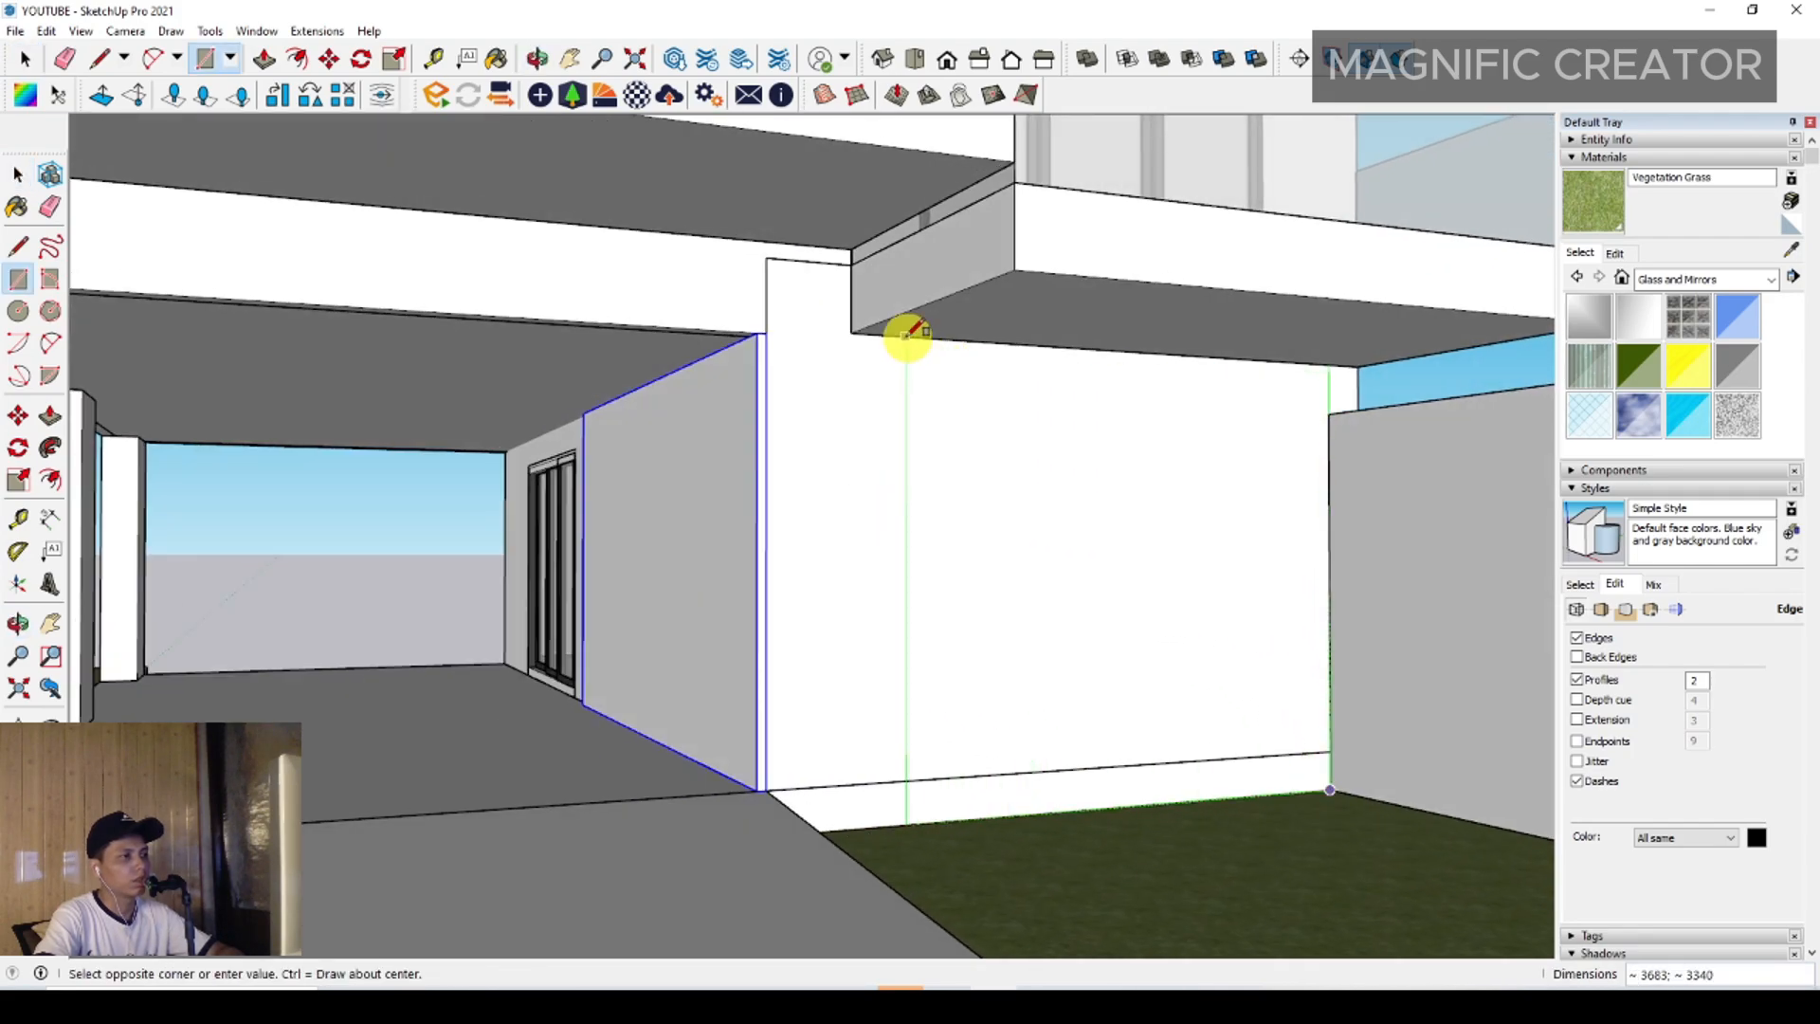
left_click(760, 336)
key("p")
left_click(885, 386)
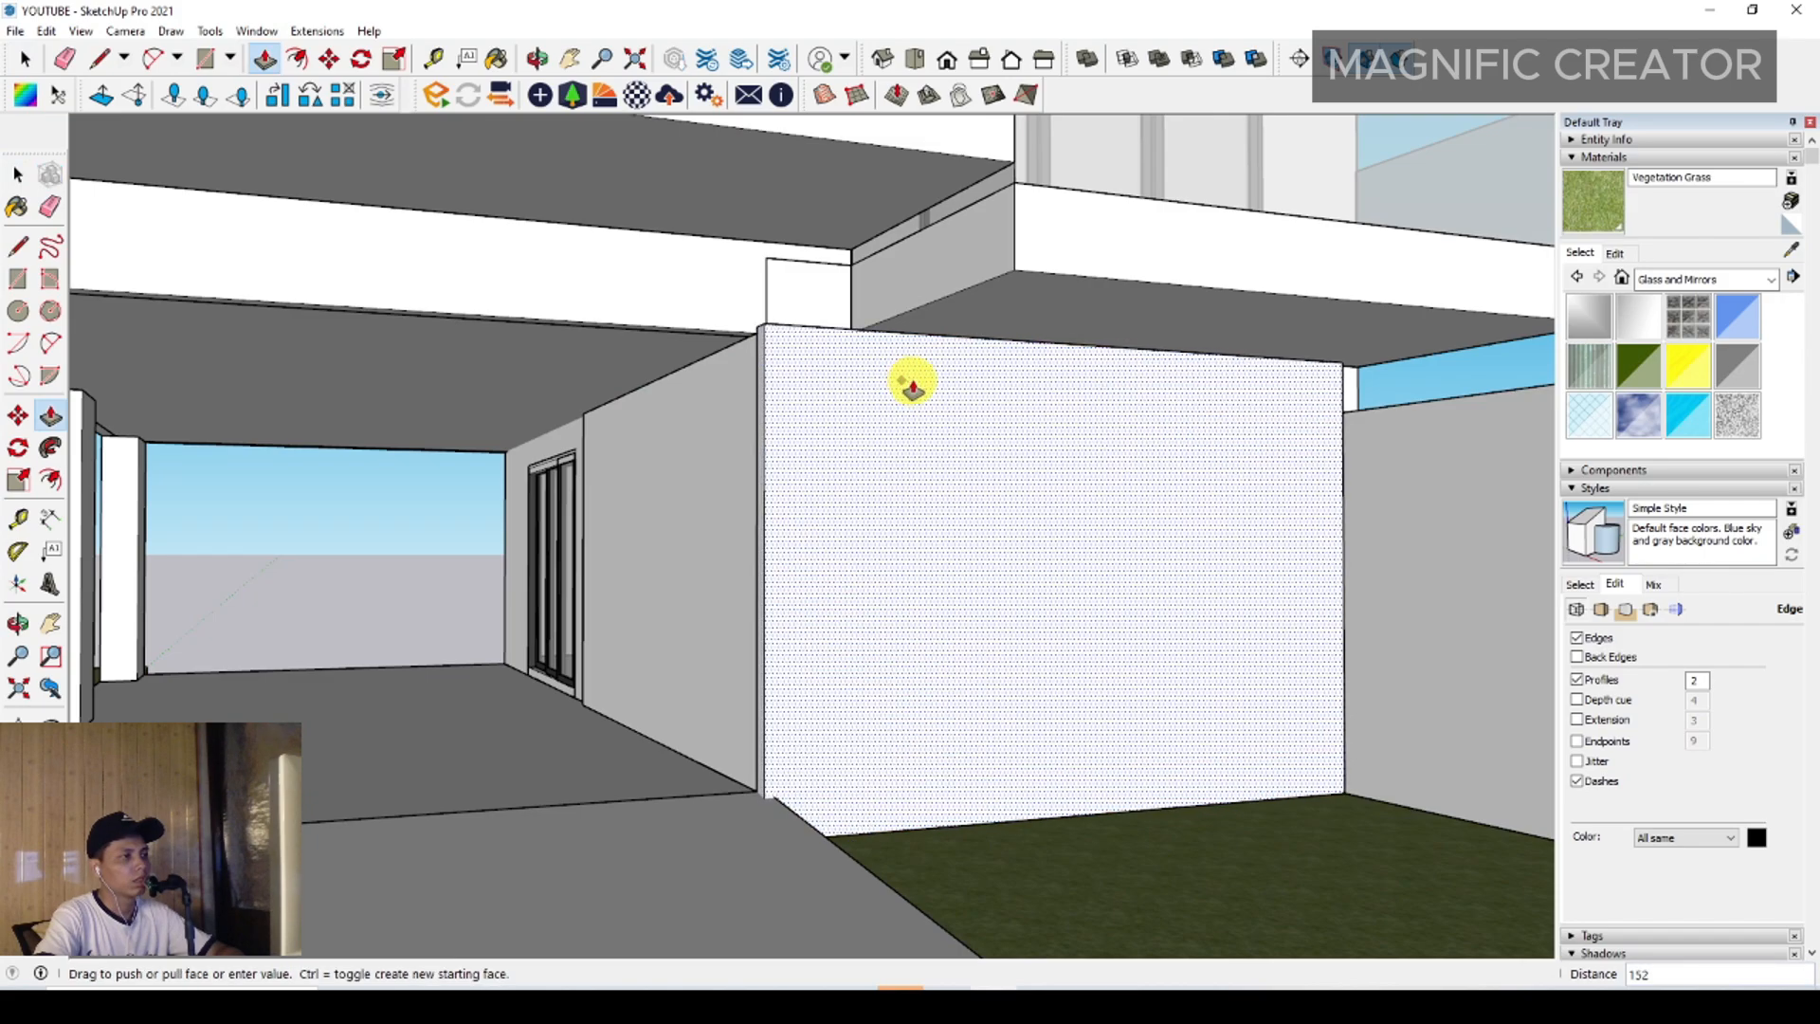
left_click(912, 381)
Select the whole front wall panel under the balcony and make it a group
key("space")
triple_click(975, 397)
right_click(980, 397)
left_click(1057, 557)
Paint the carport cladding panel with Beadboard from the Brick, Cladding and Siding materials
scroll(879, 618, "down", 6)
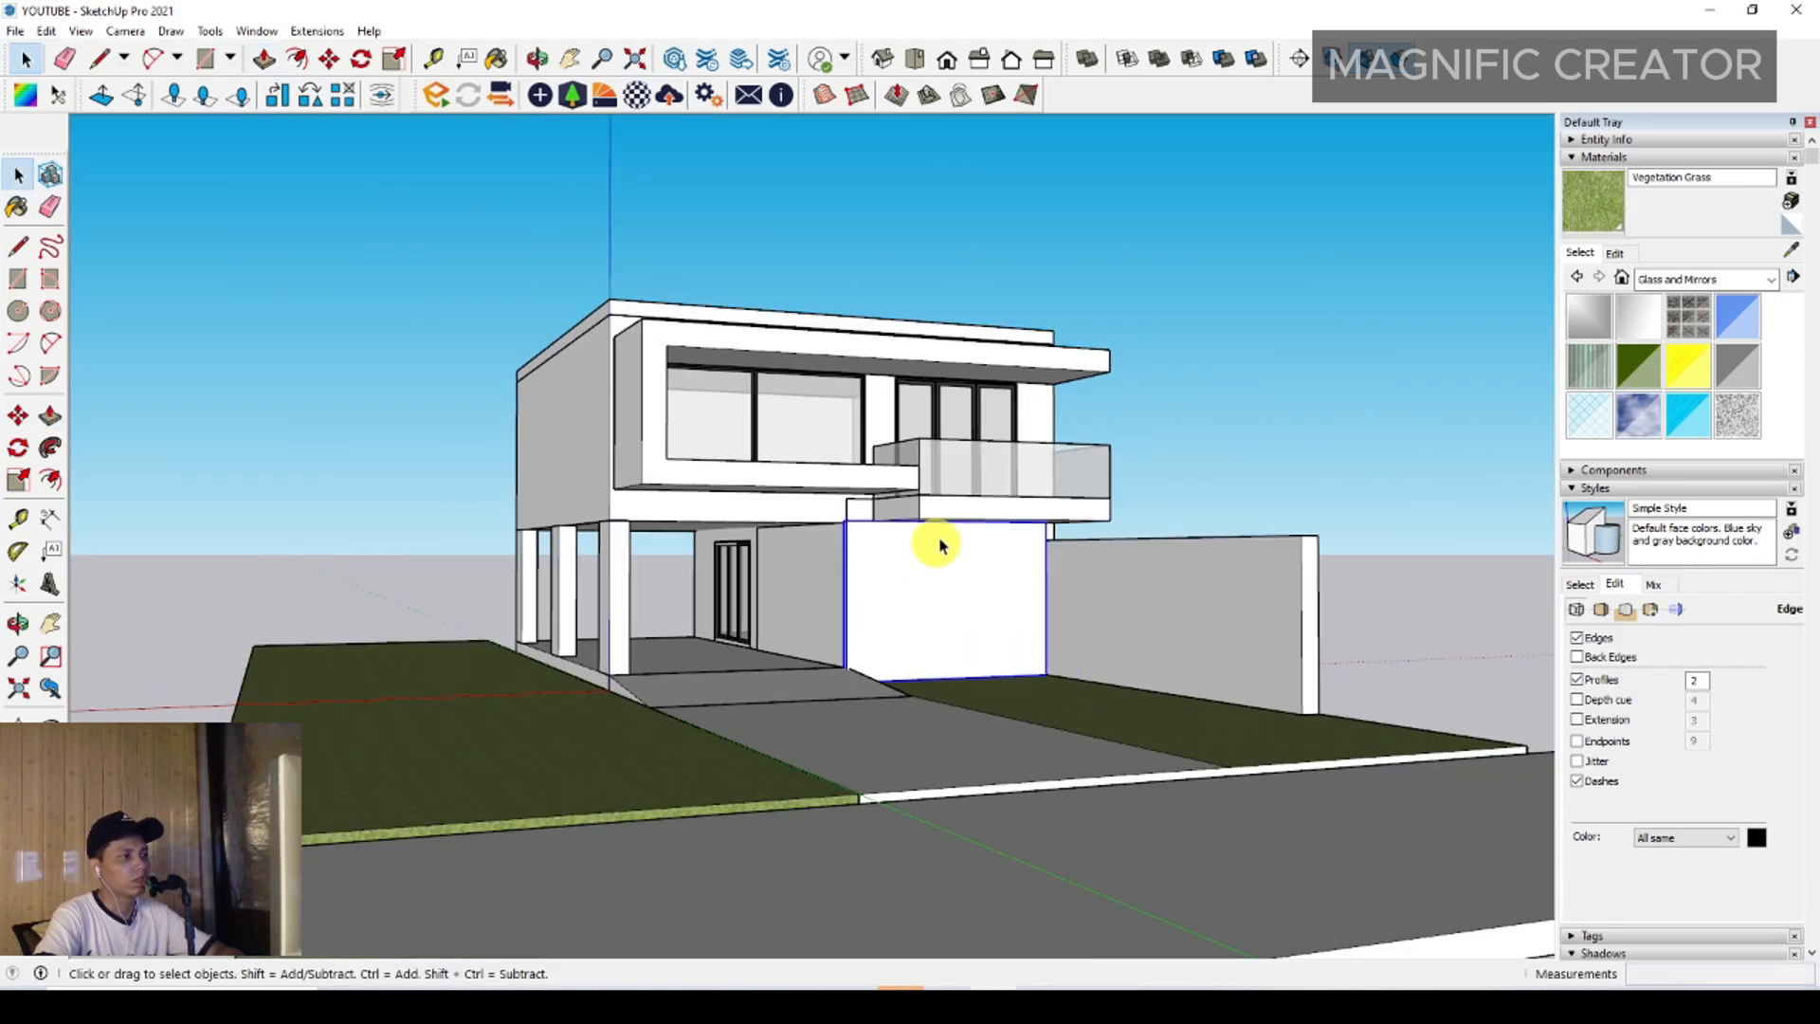
middle_click_drag(940, 545, 910, 581)
scroll(910, 581, "up", 3)
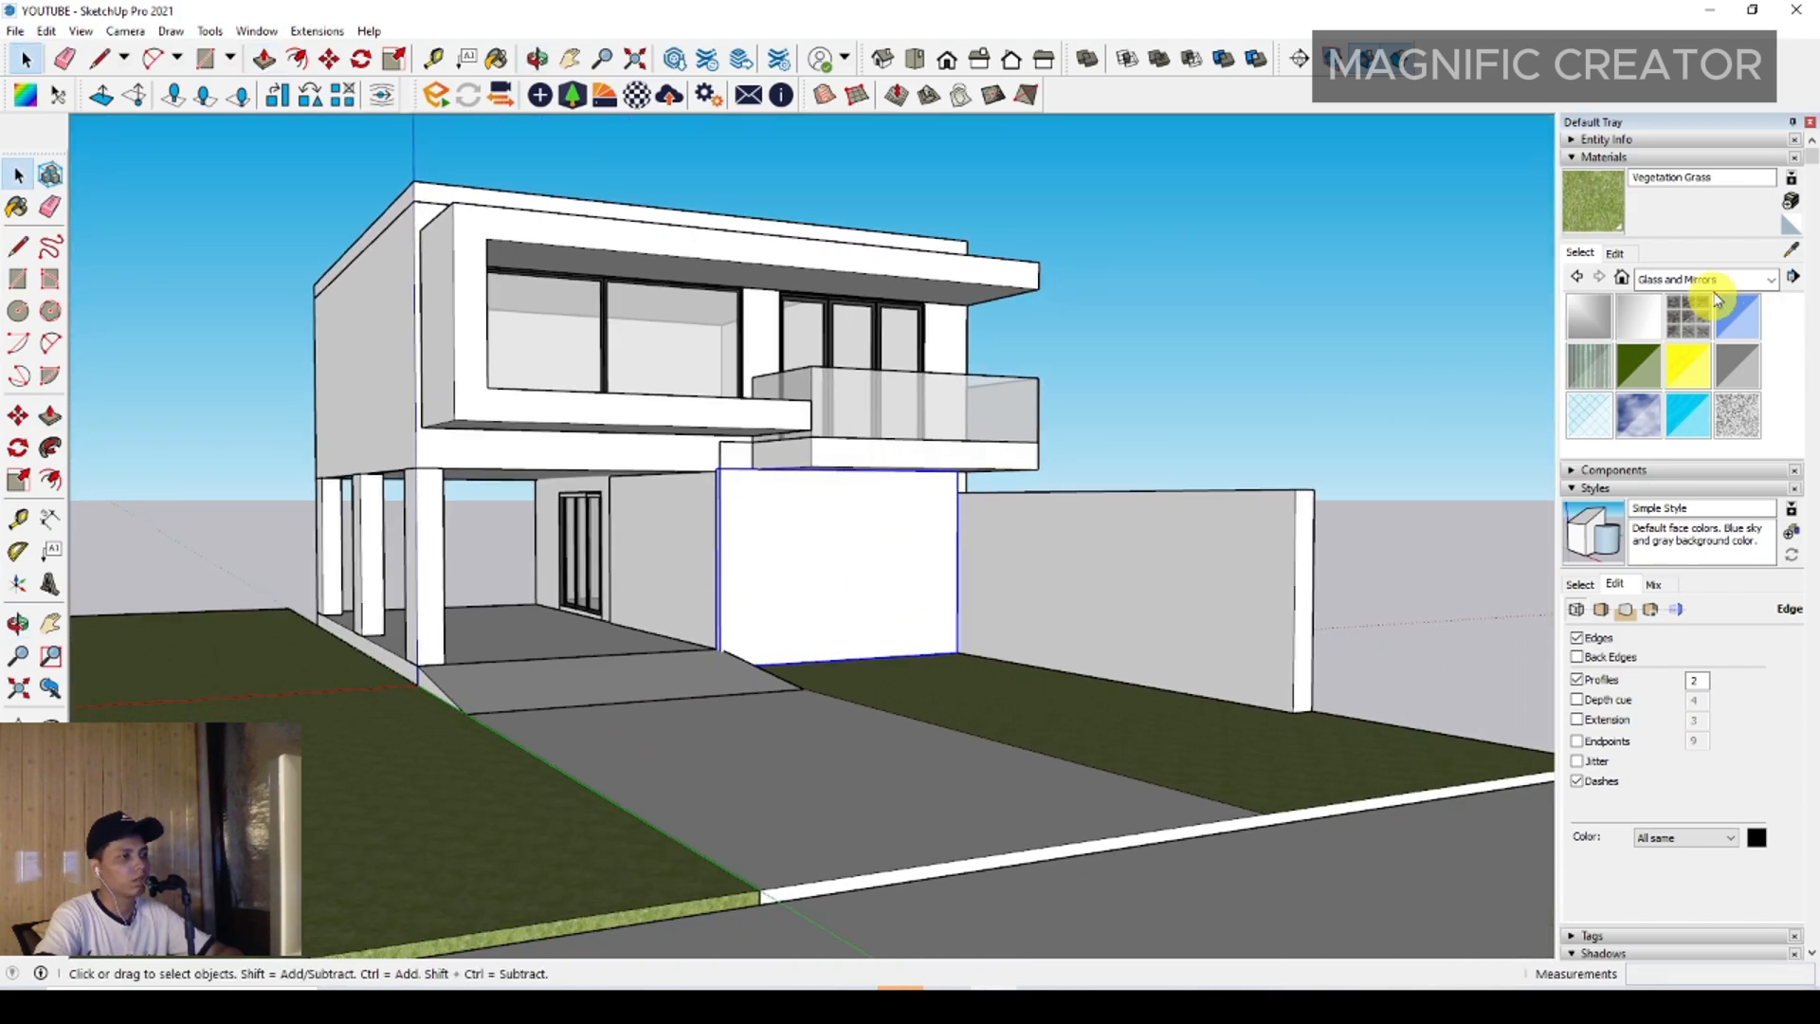
left_click(1772, 279)
left_click(1689, 313)
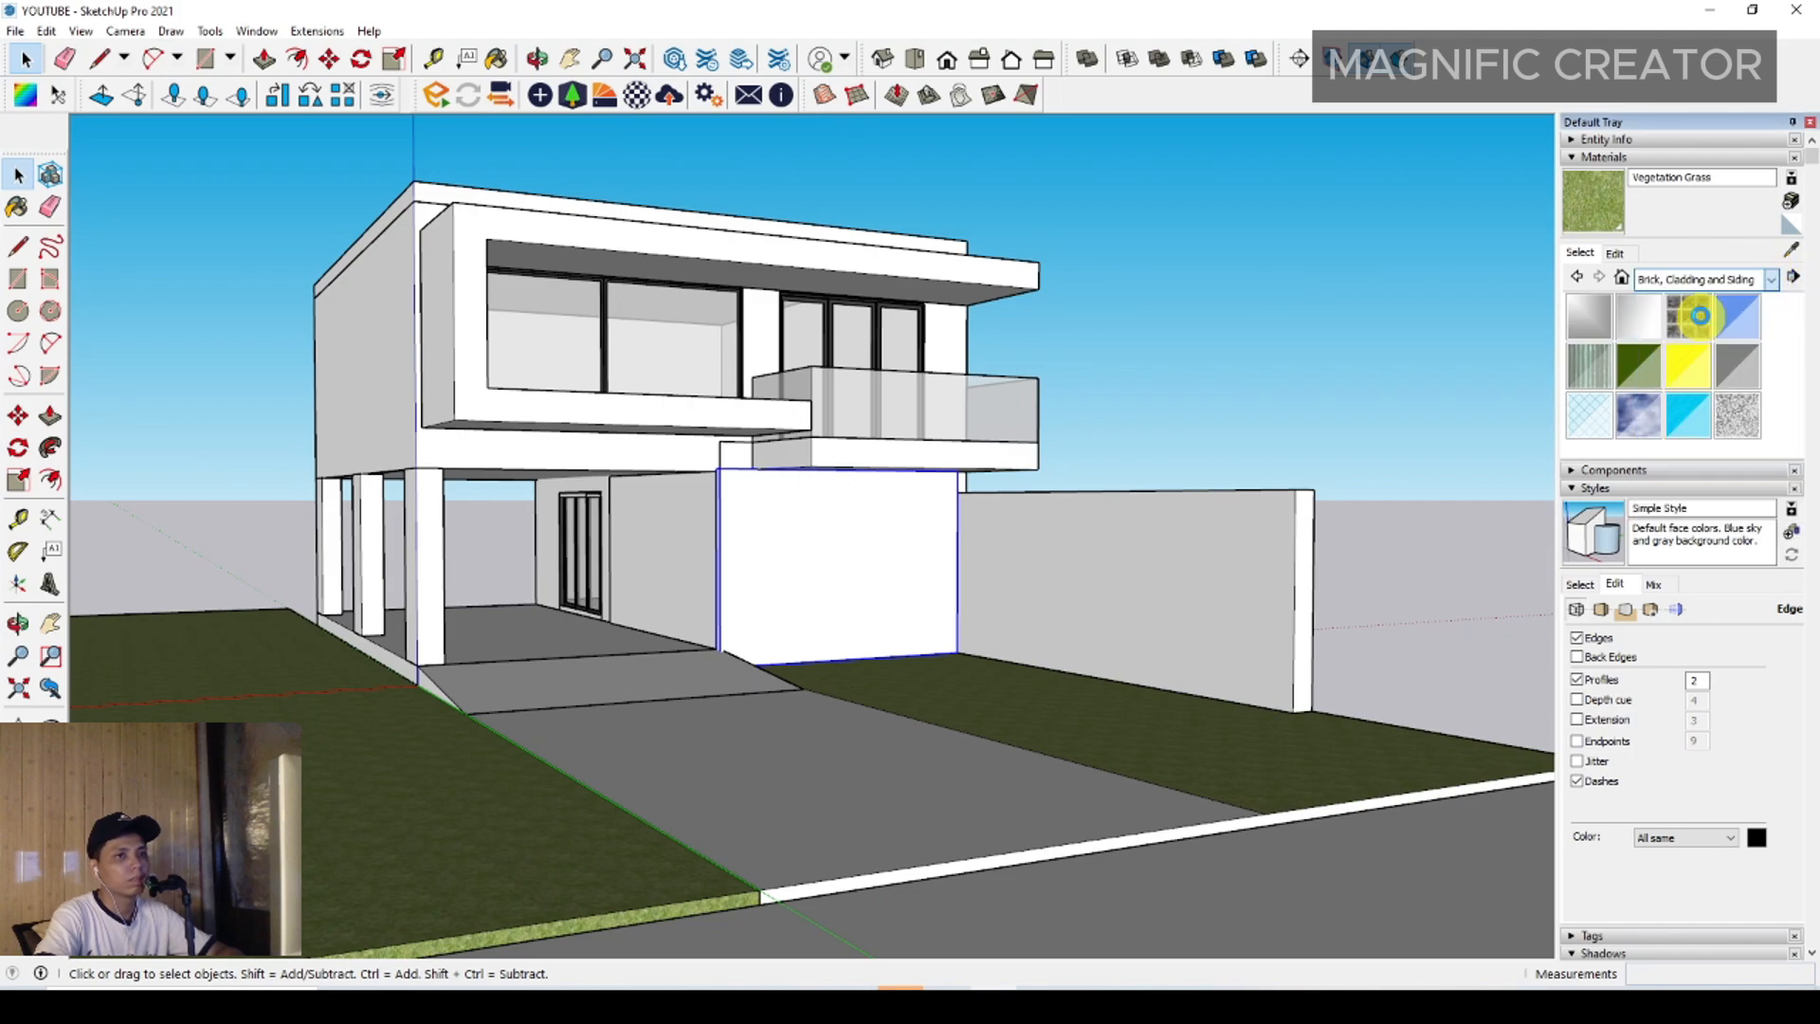
left_click(1589, 318)
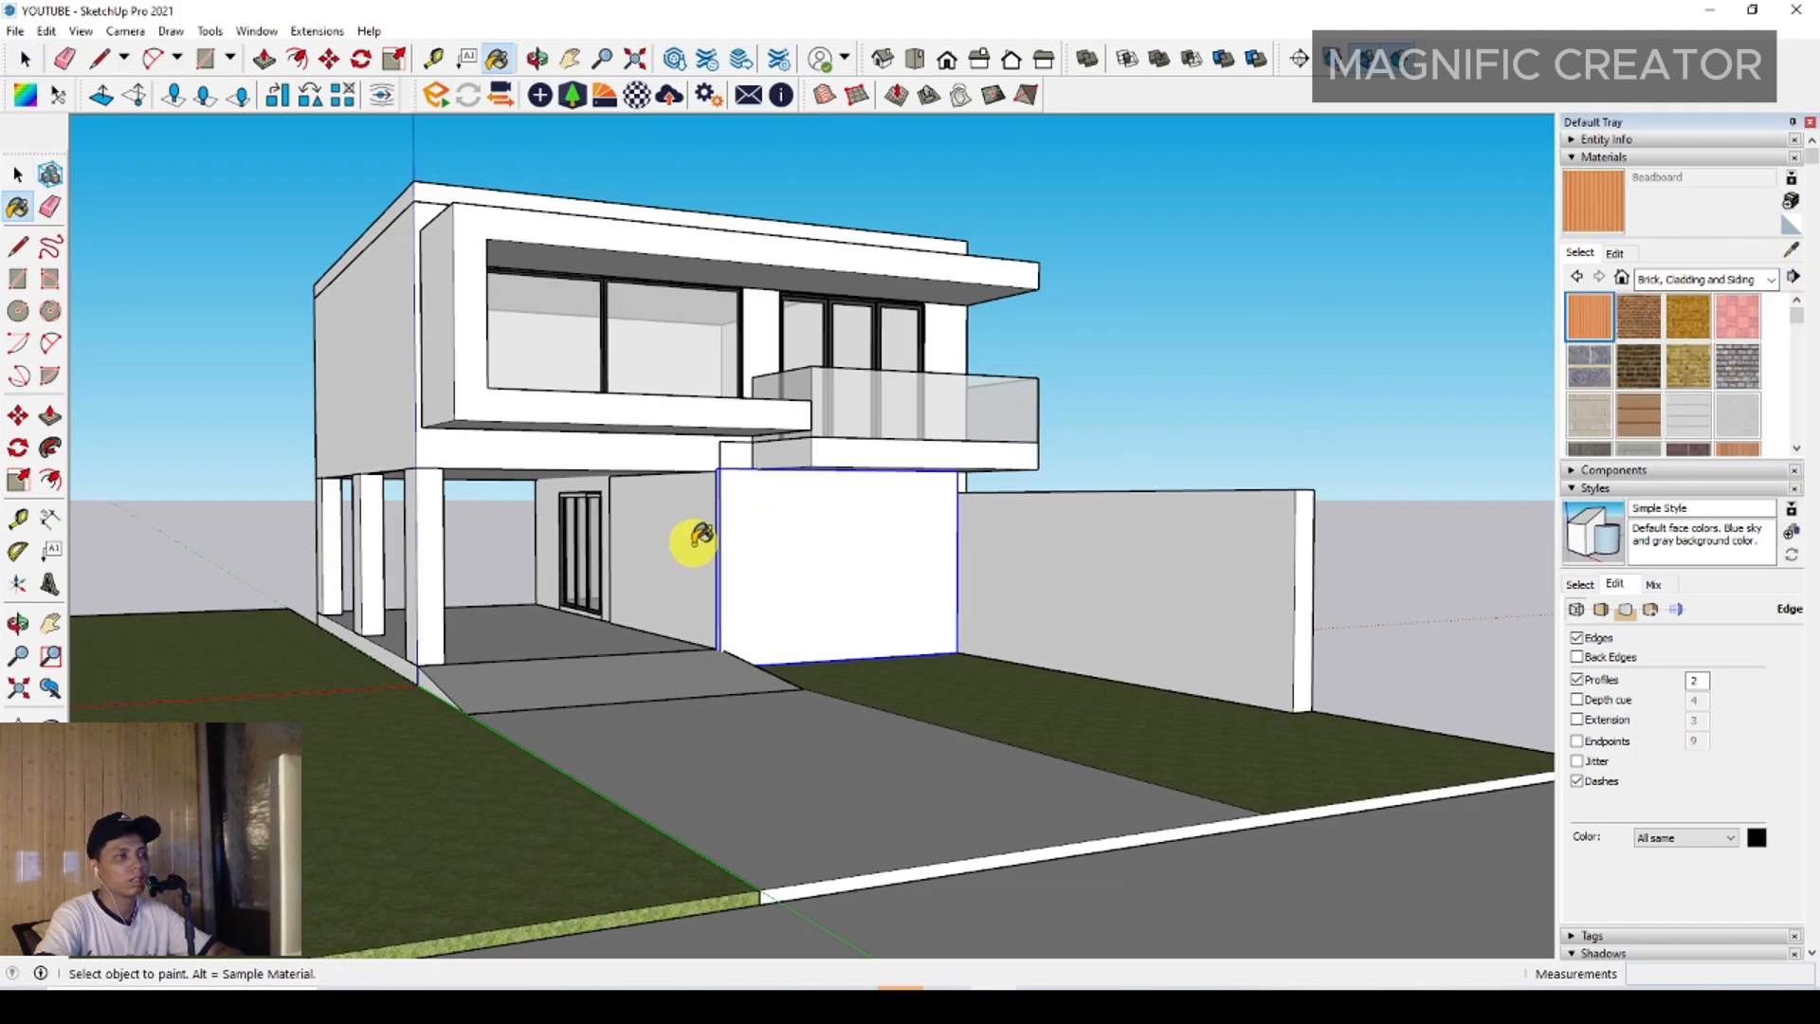
left_click(691, 528)
left_click(797, 499)
Paint the front wall panel with Cladding Stucco White and darken that material to a dark grey
mouse_move(797, 500)
middle_mouse_down()
mouse_move(772, 528)
mouse_move(1043, 578)
middle_mouse_up()
left_click(1735, 415)
left_click(926, 548)
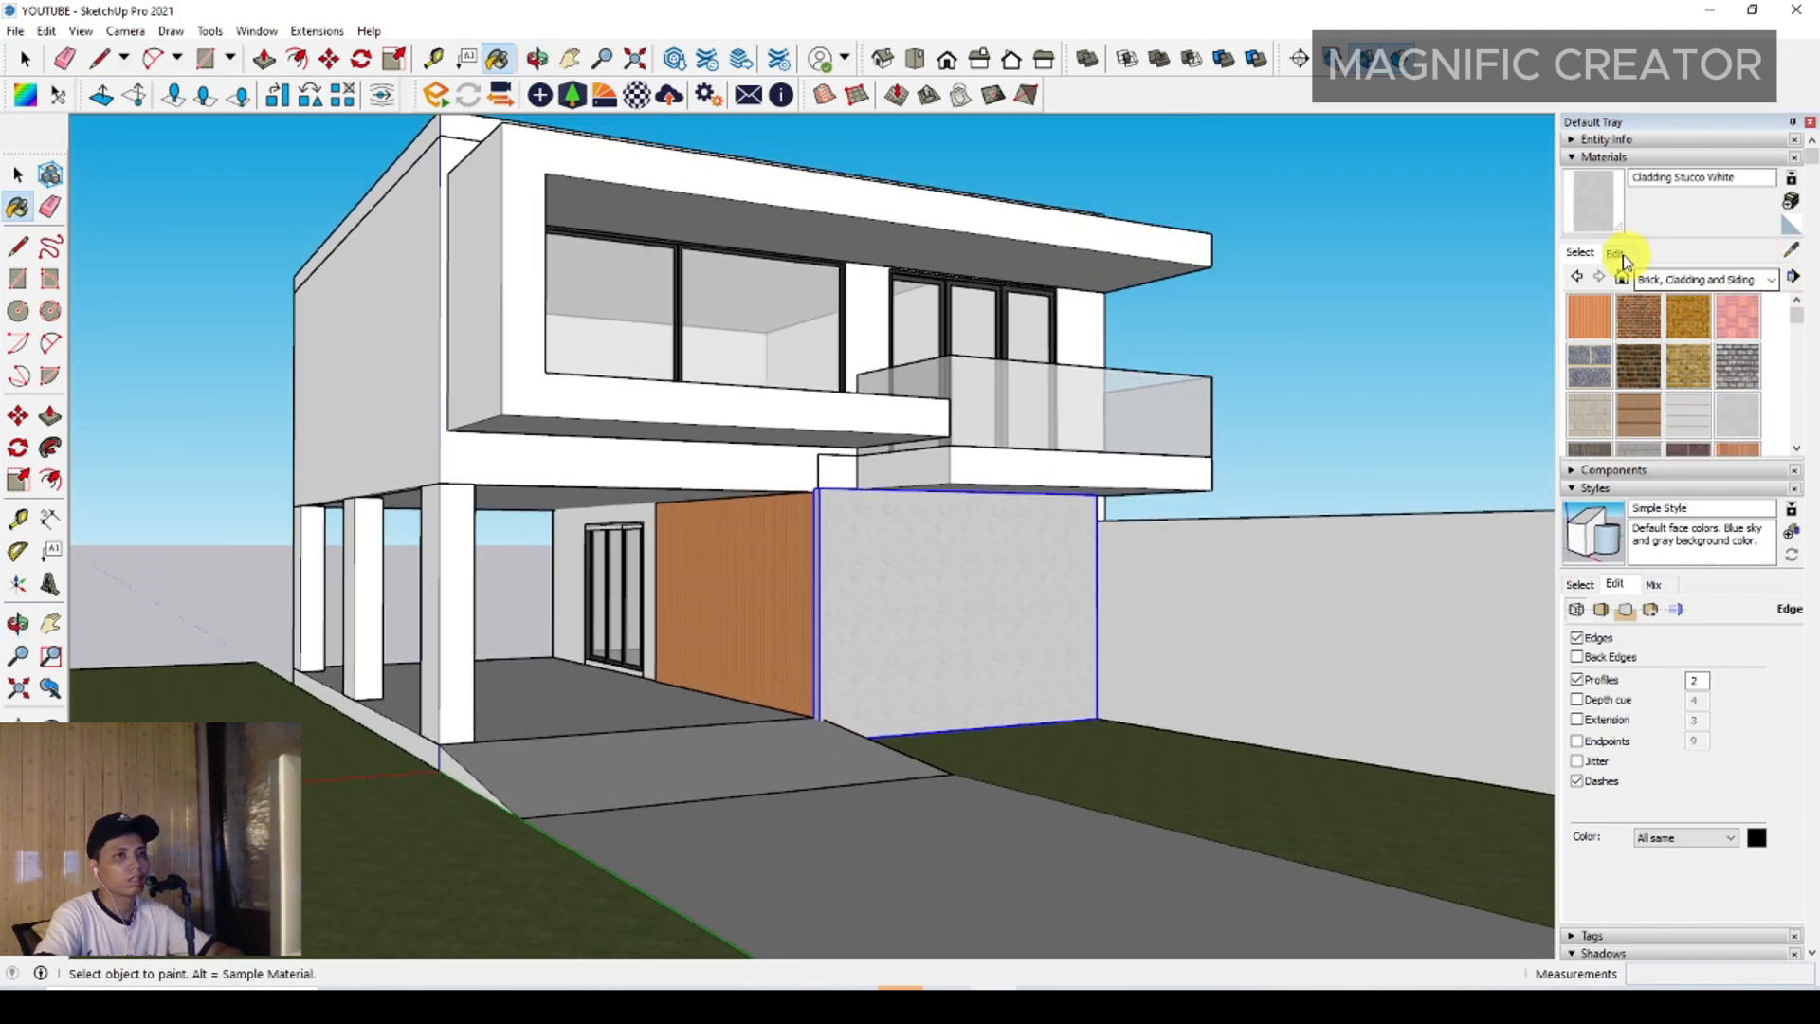
left_click(1615, 255)
left_click(1671, 363)
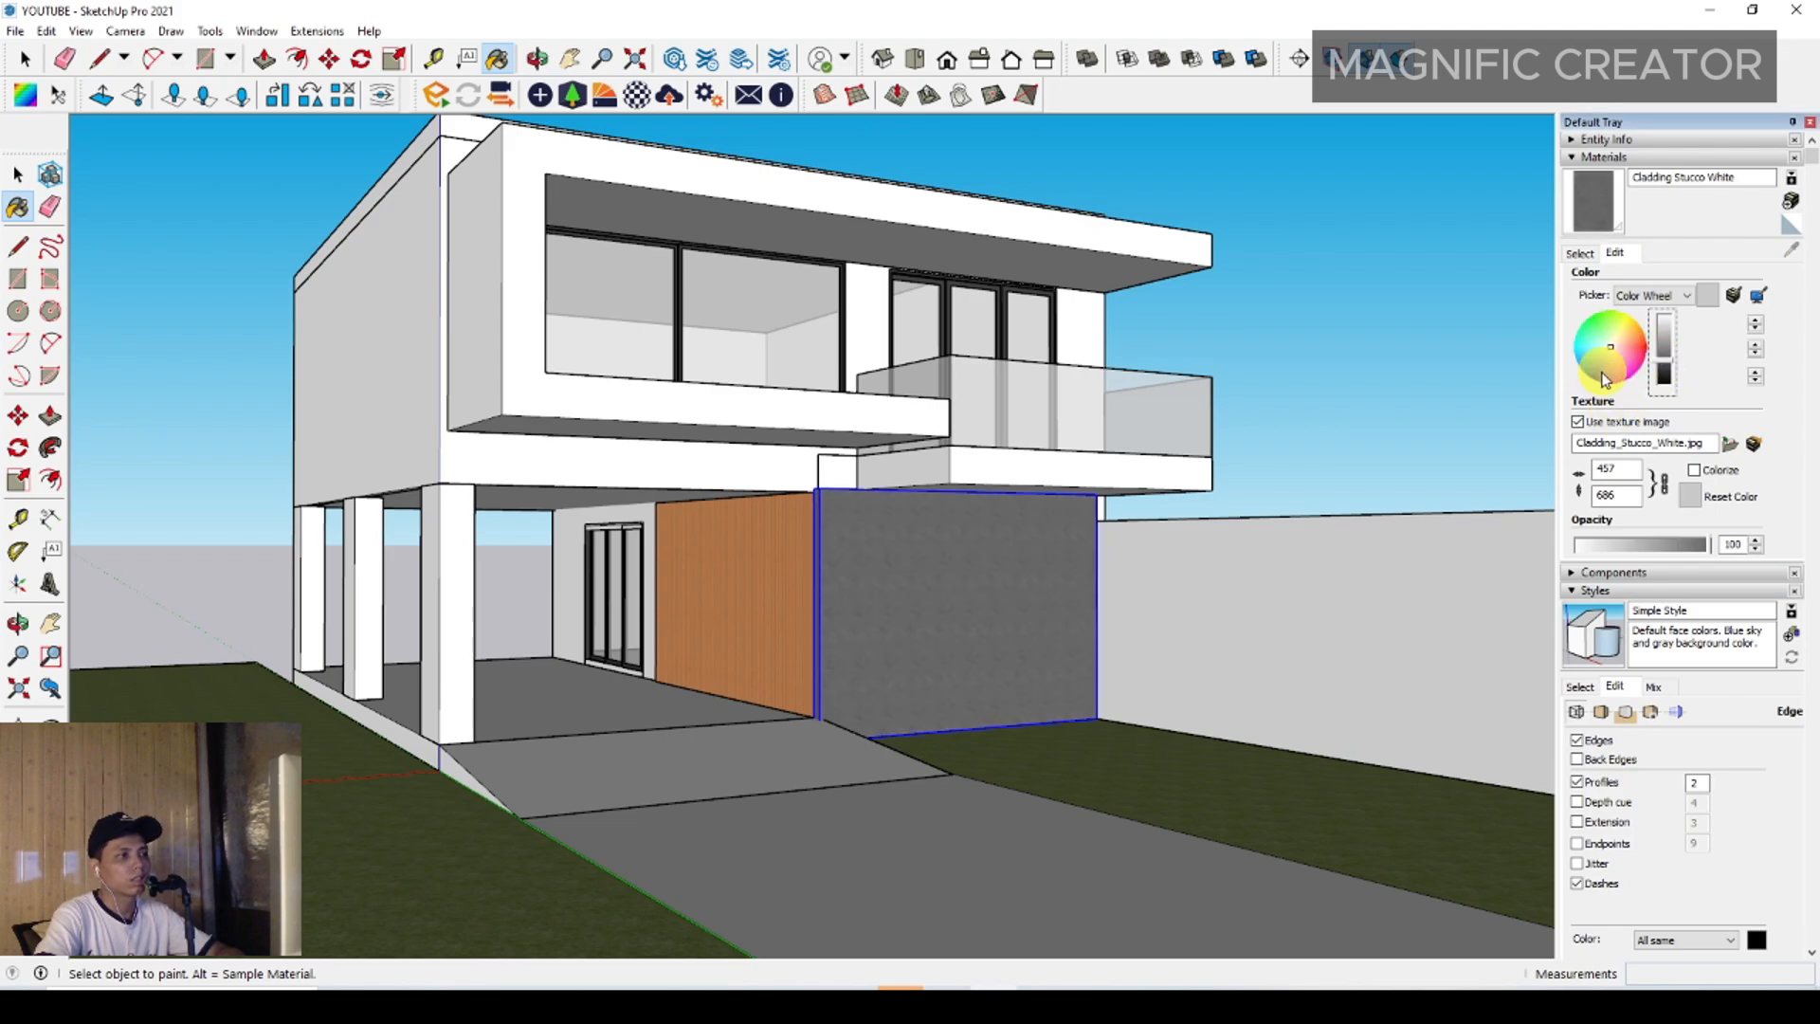
Sample the Beadboard material from the carport panel and darken it to a deeper brown
left_click(1580, 253)
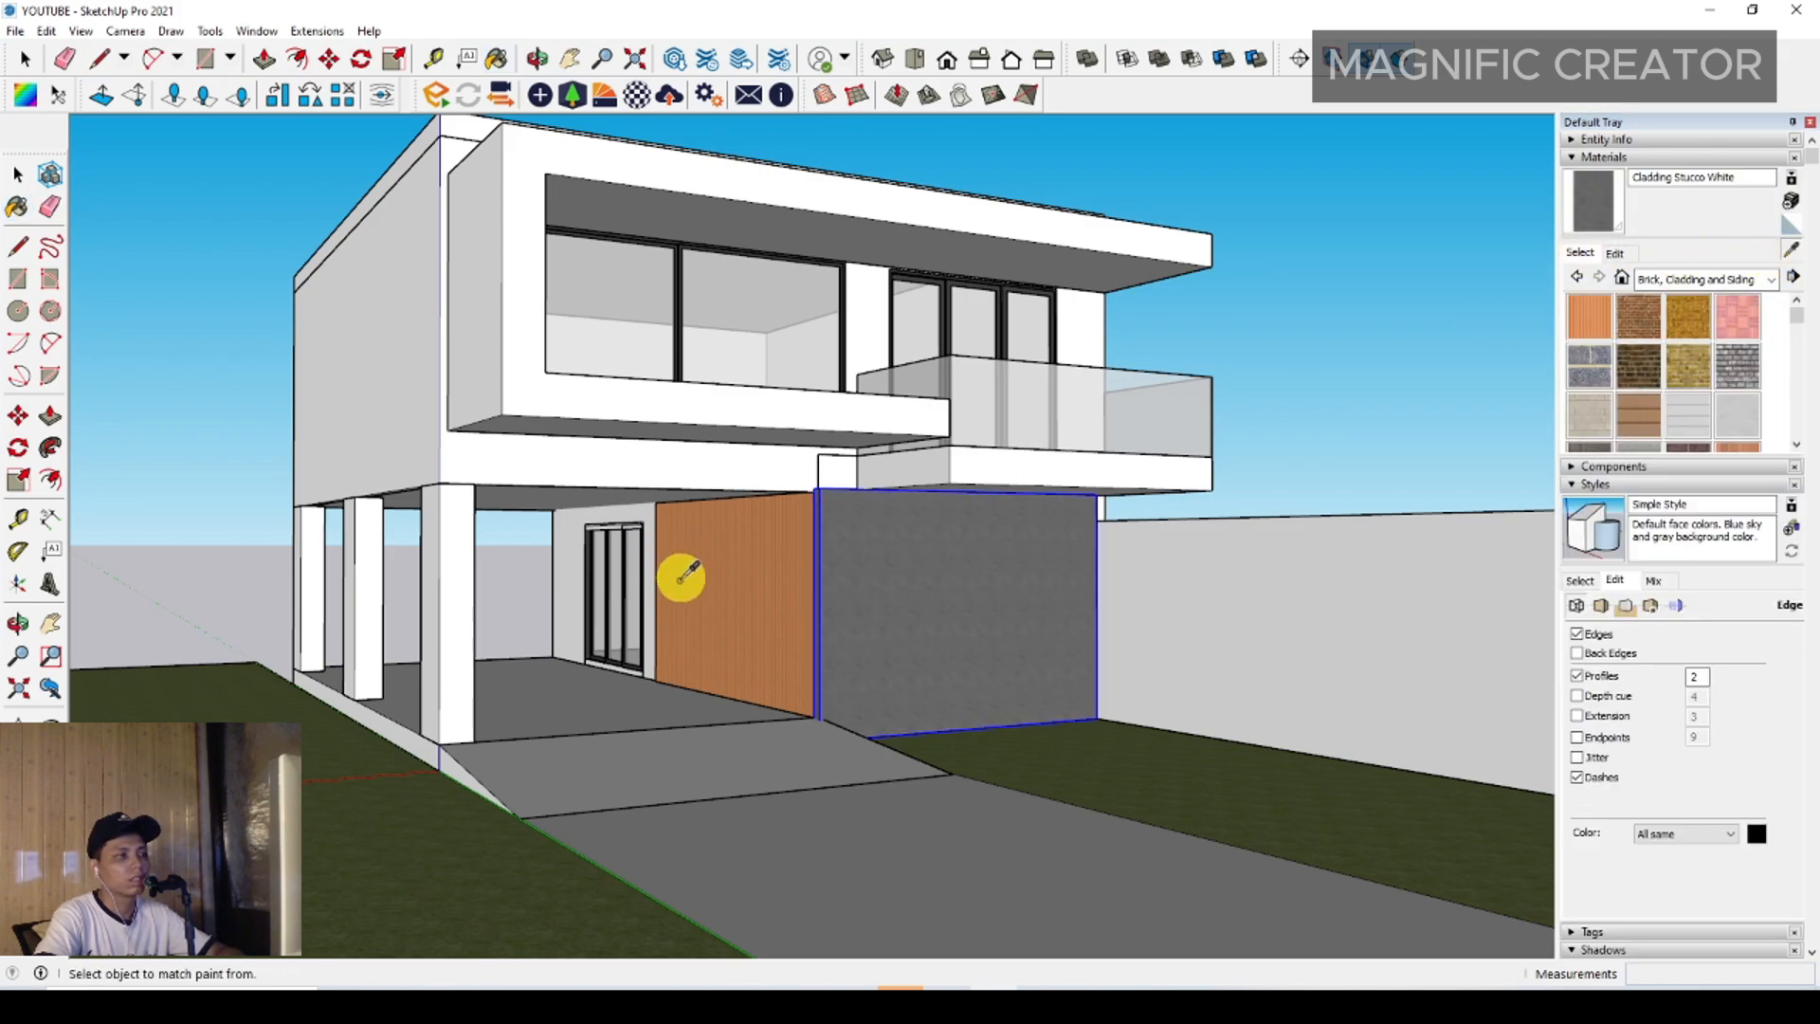
left_click(1615, 254)
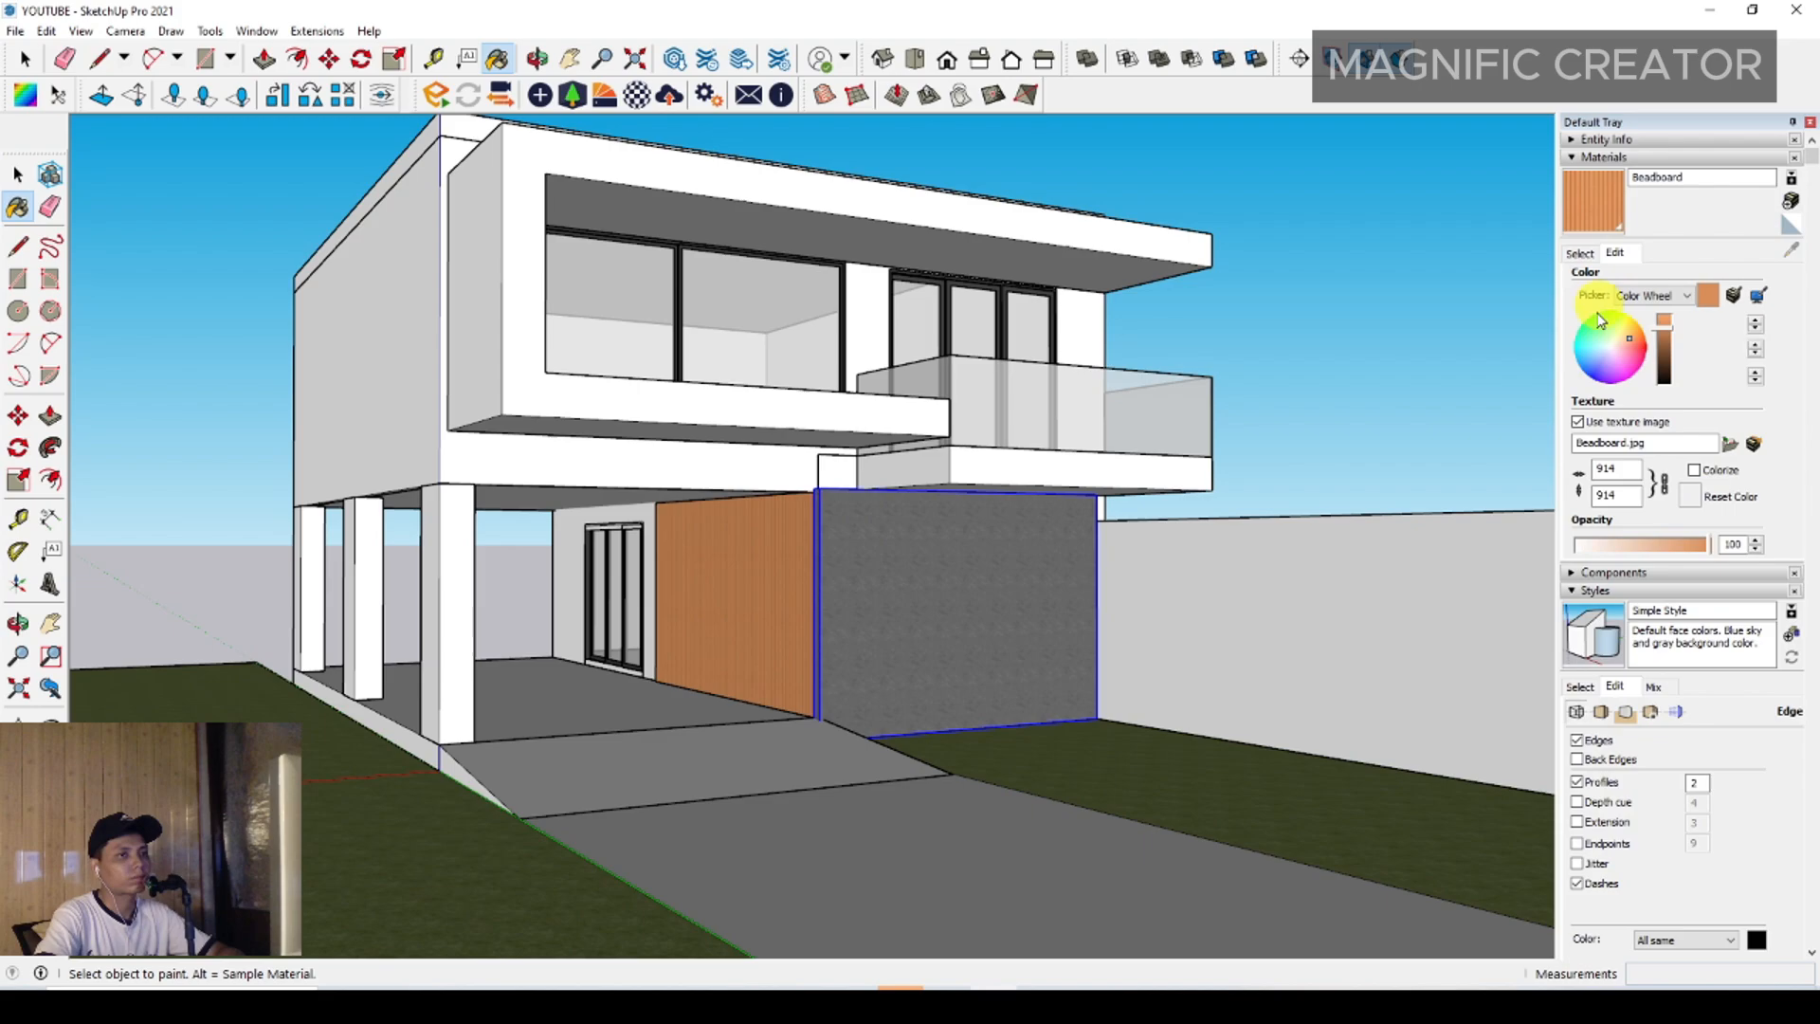
left_click(1668, 353)
scroll(878, 664, "up", 10)
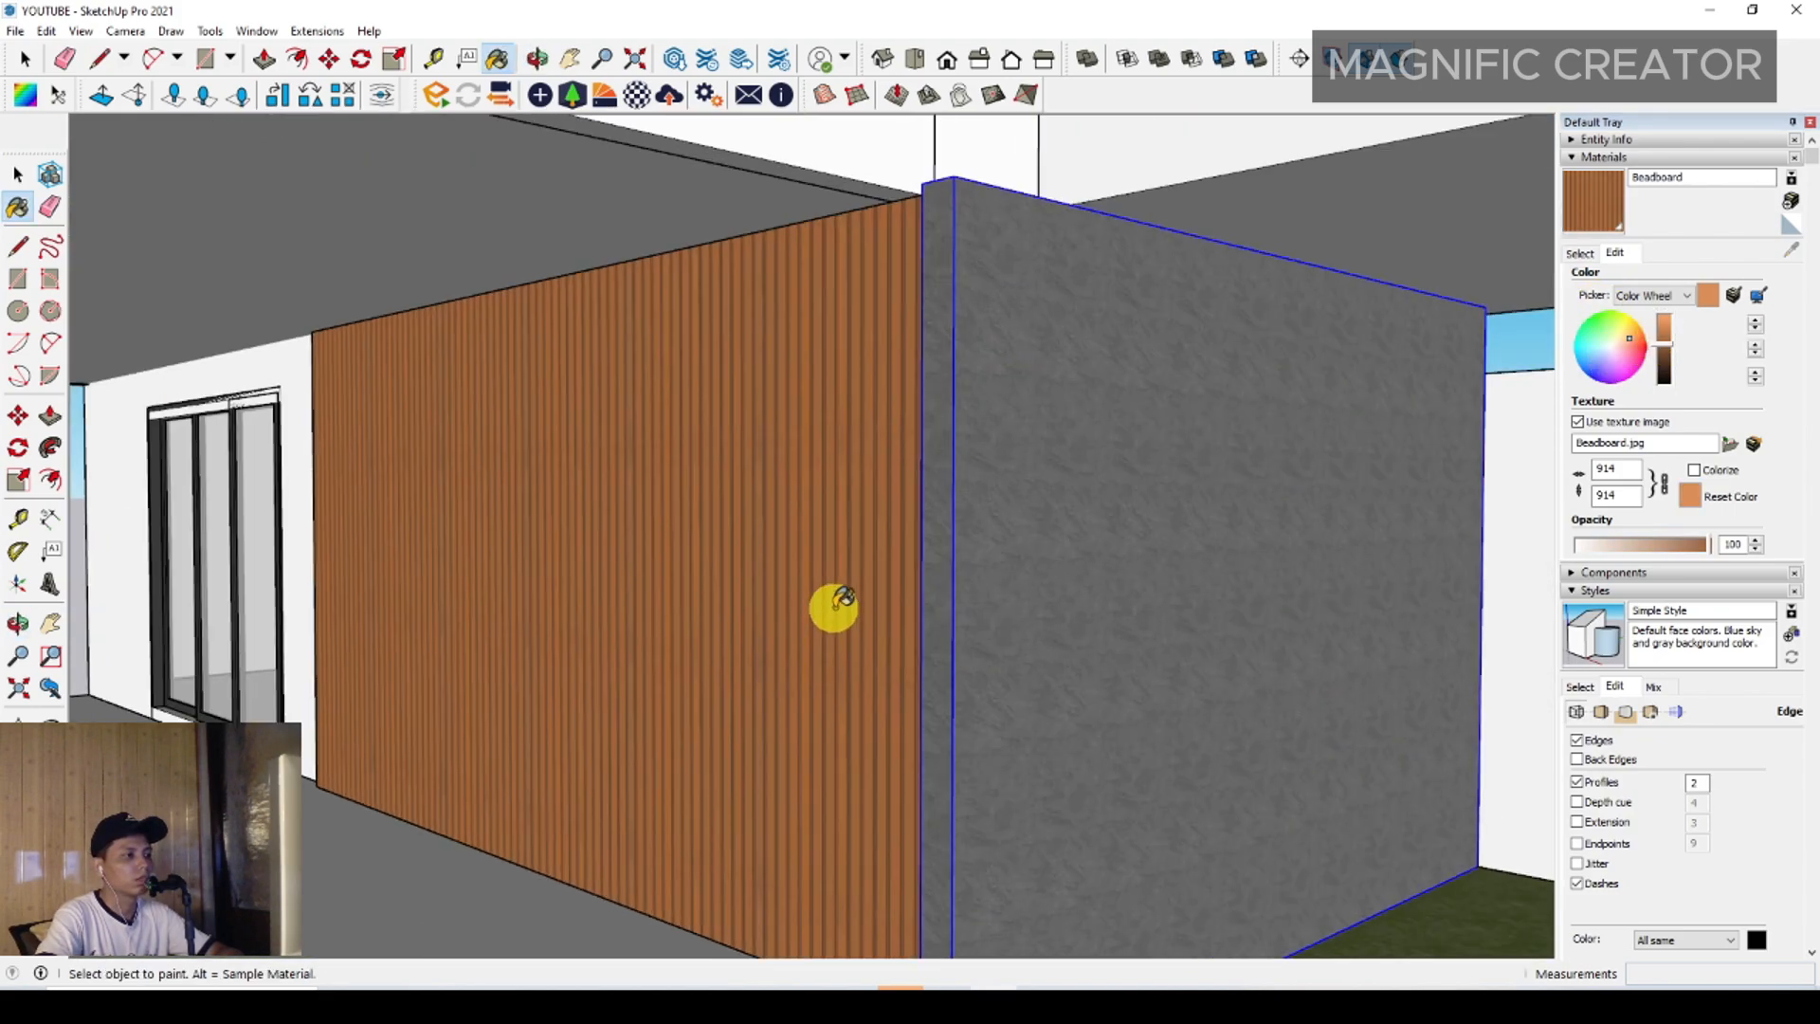
scroll(823, 588, "down", 10)
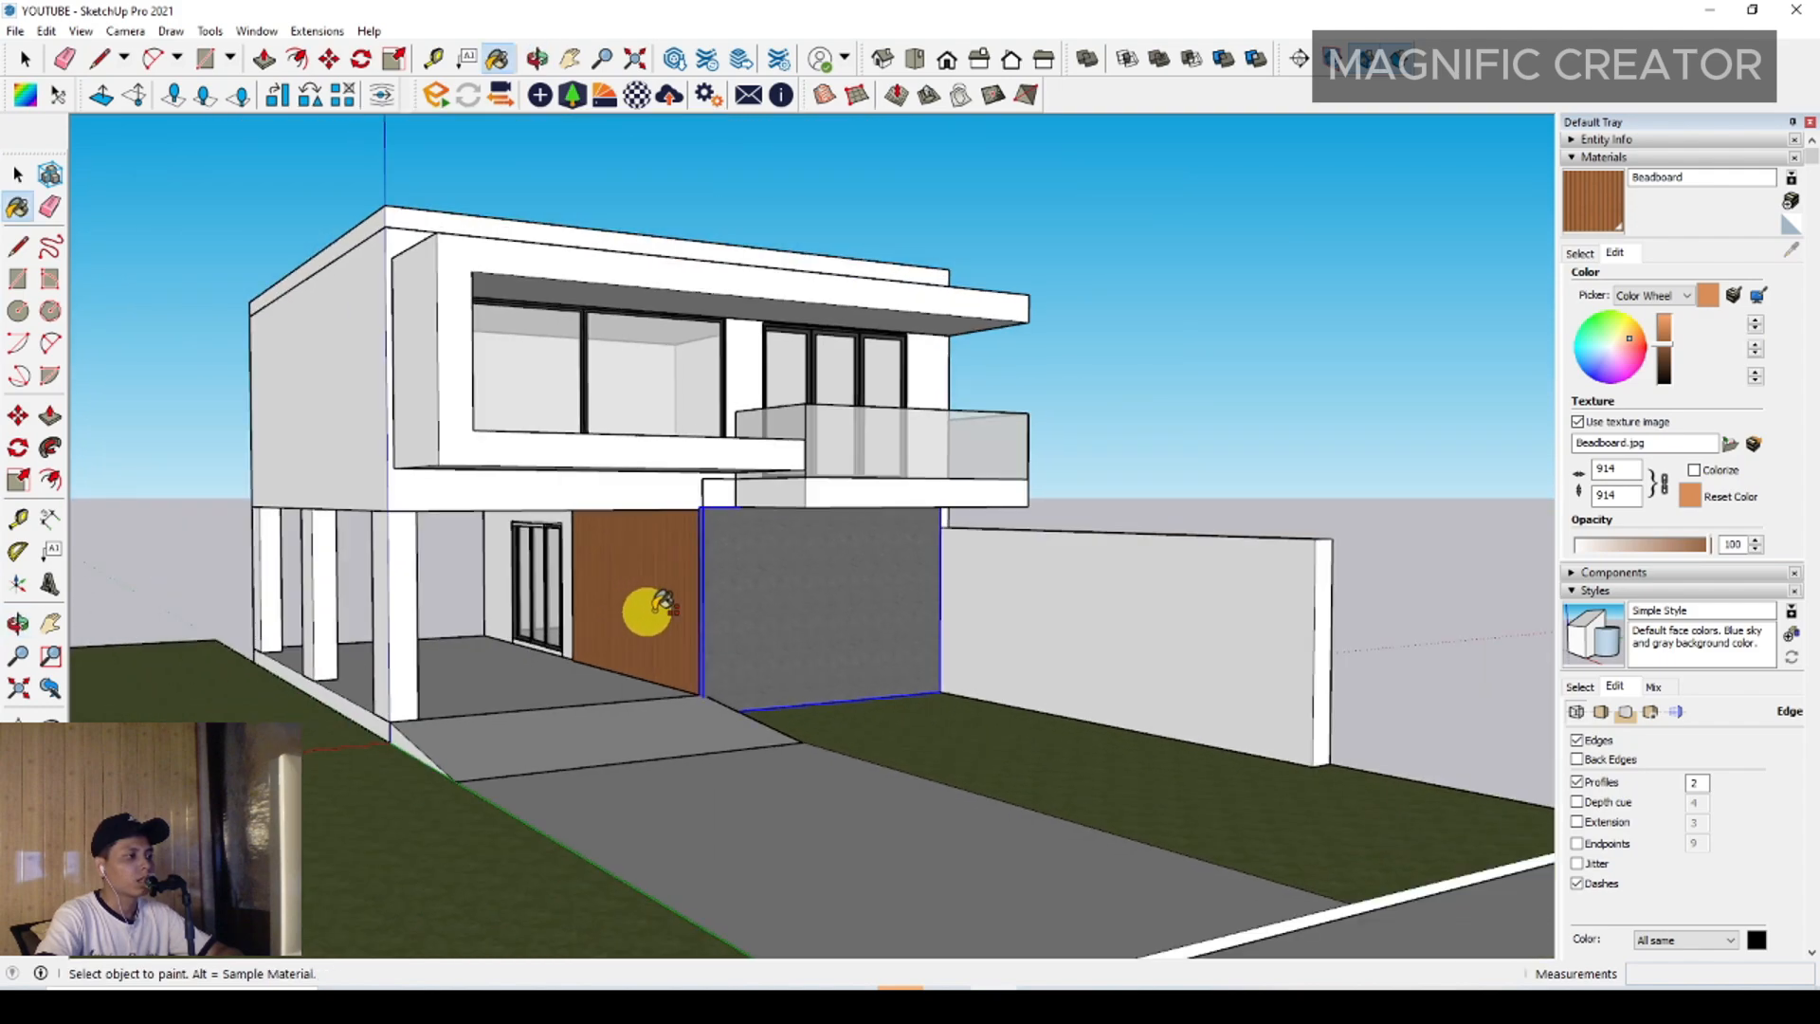
mouse_move(651, 611)
middle_mouse_down()
mouse_move(550, 614)
mouse_move(801, 654)
middle_mouse_up()
Paint the projecting upper facade frame with dark grey Color M07 from the Colors materials
key("space")
left_click(1589, 256)
left_click(1770, 280)
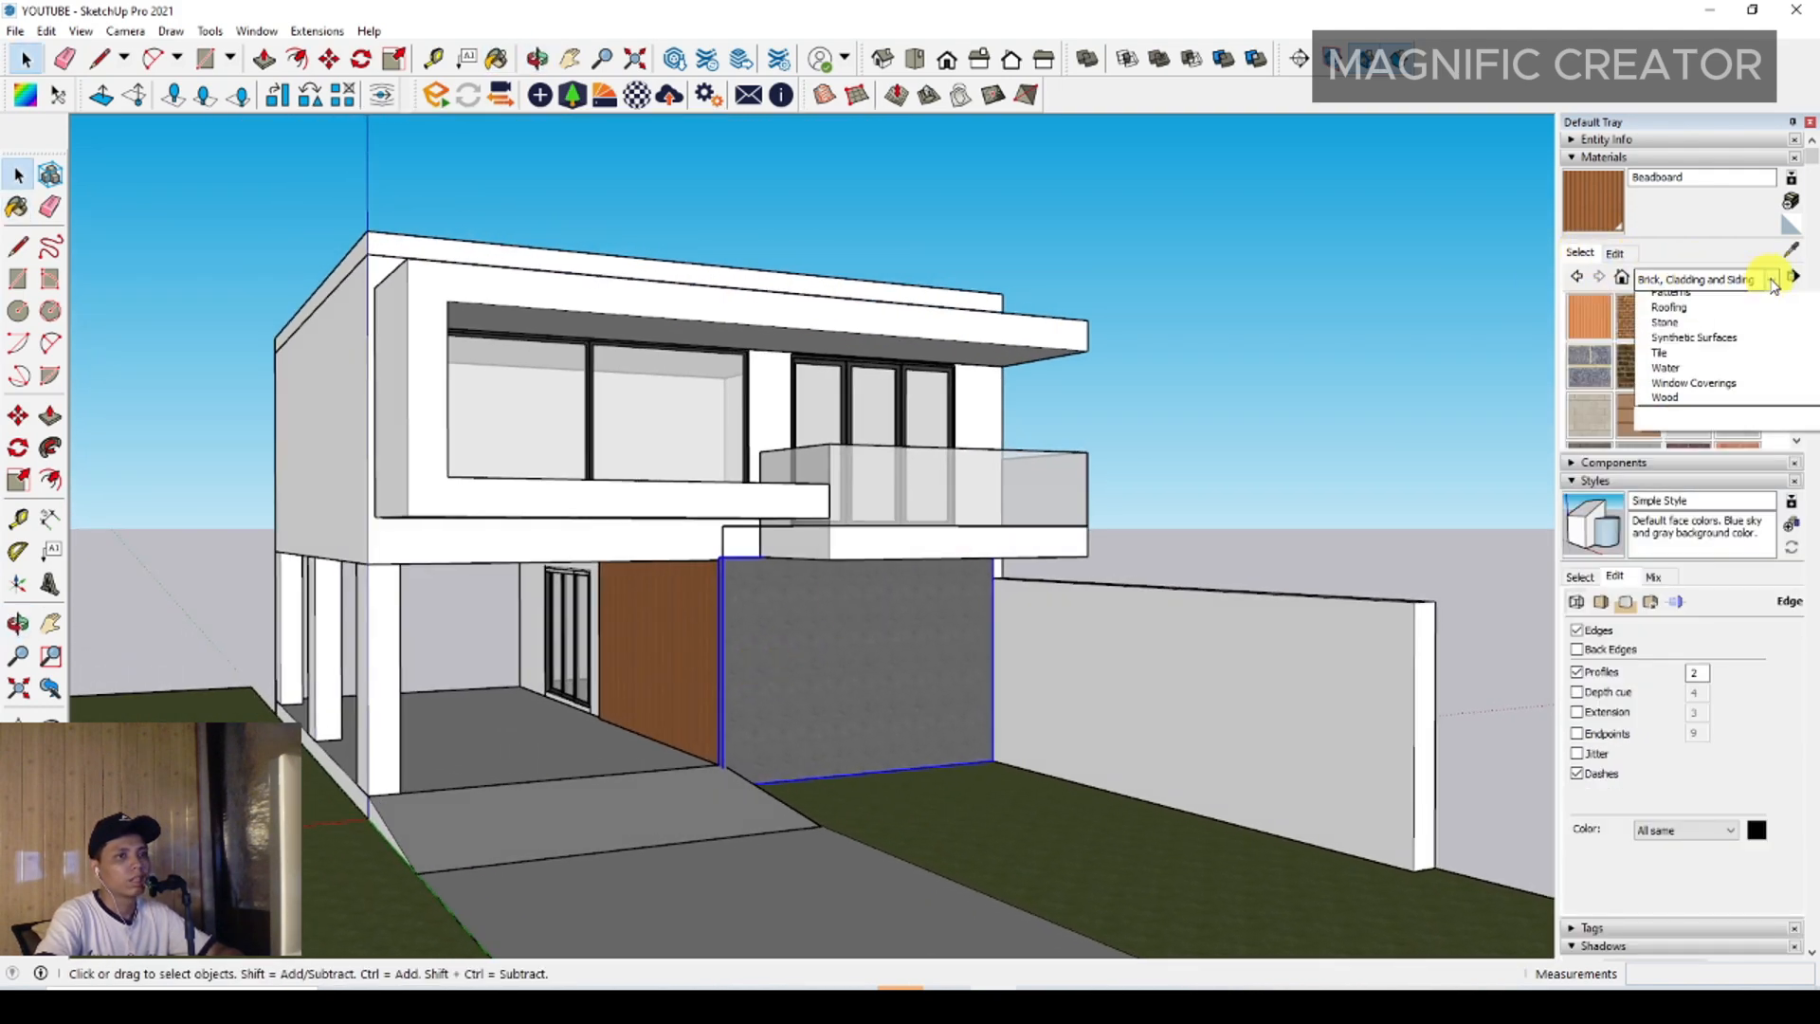
left_click(1671, 391)
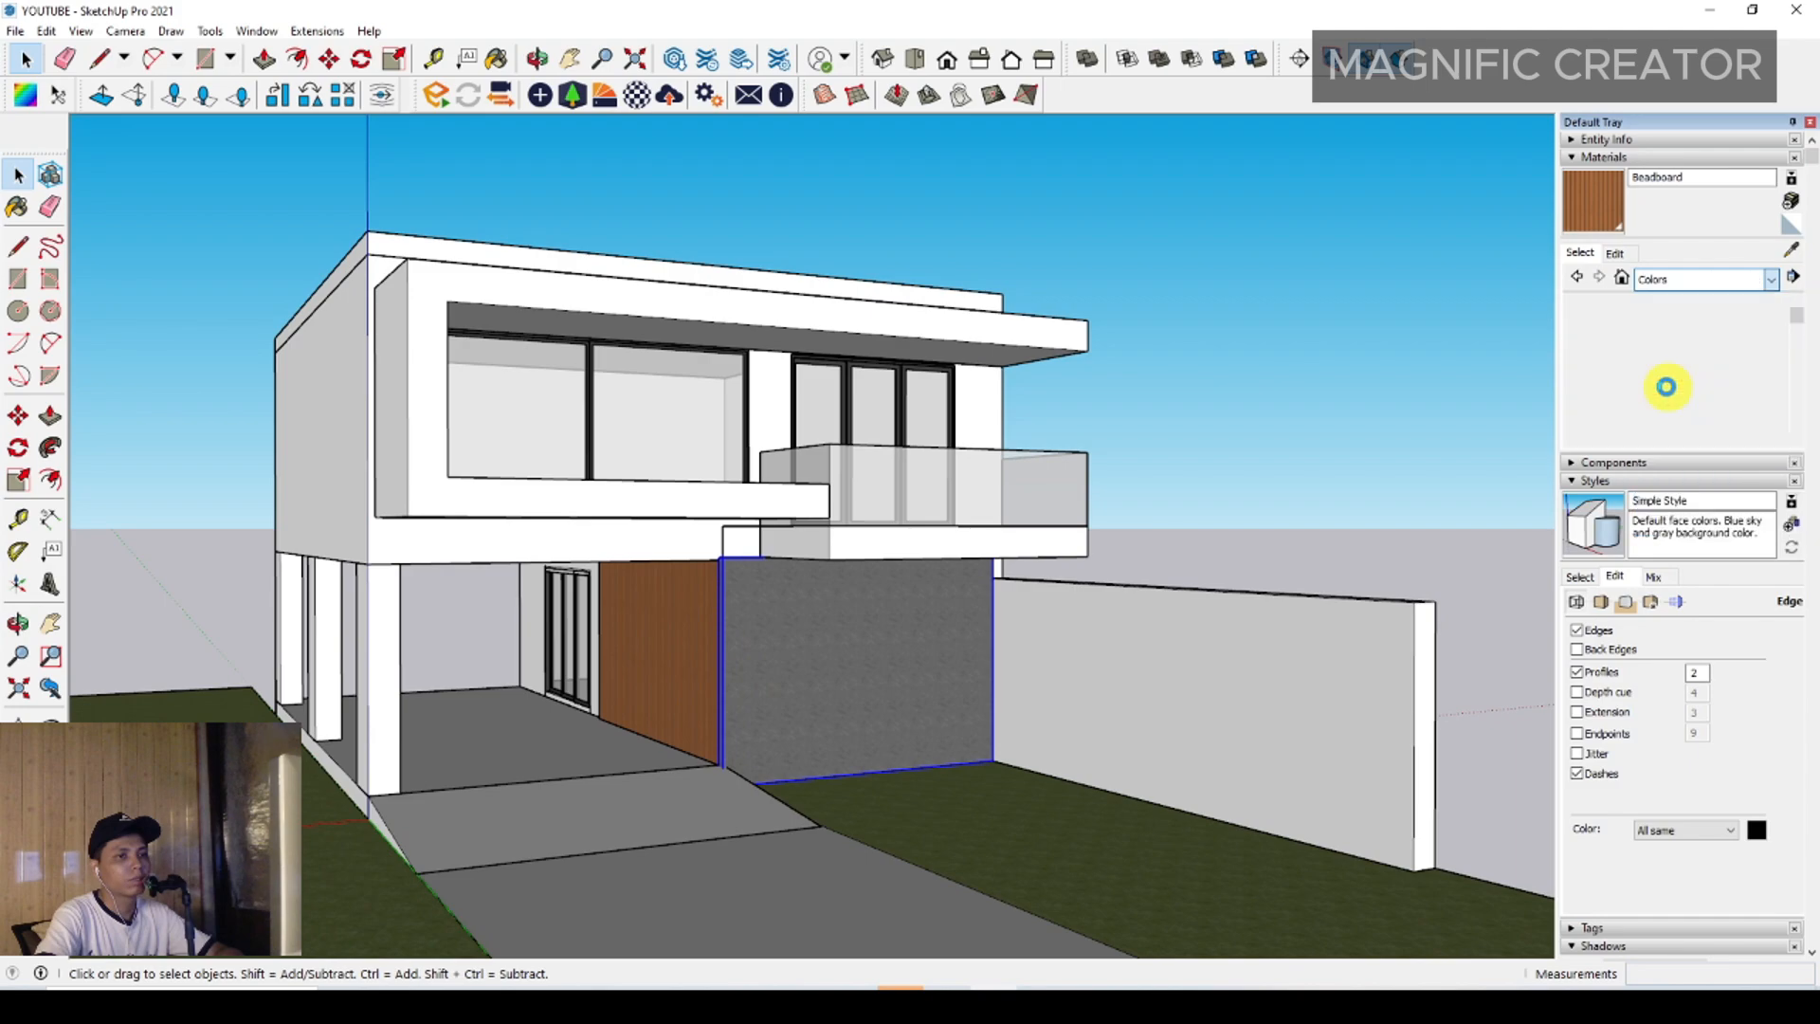
scroll(1659, 378, "down", 15)
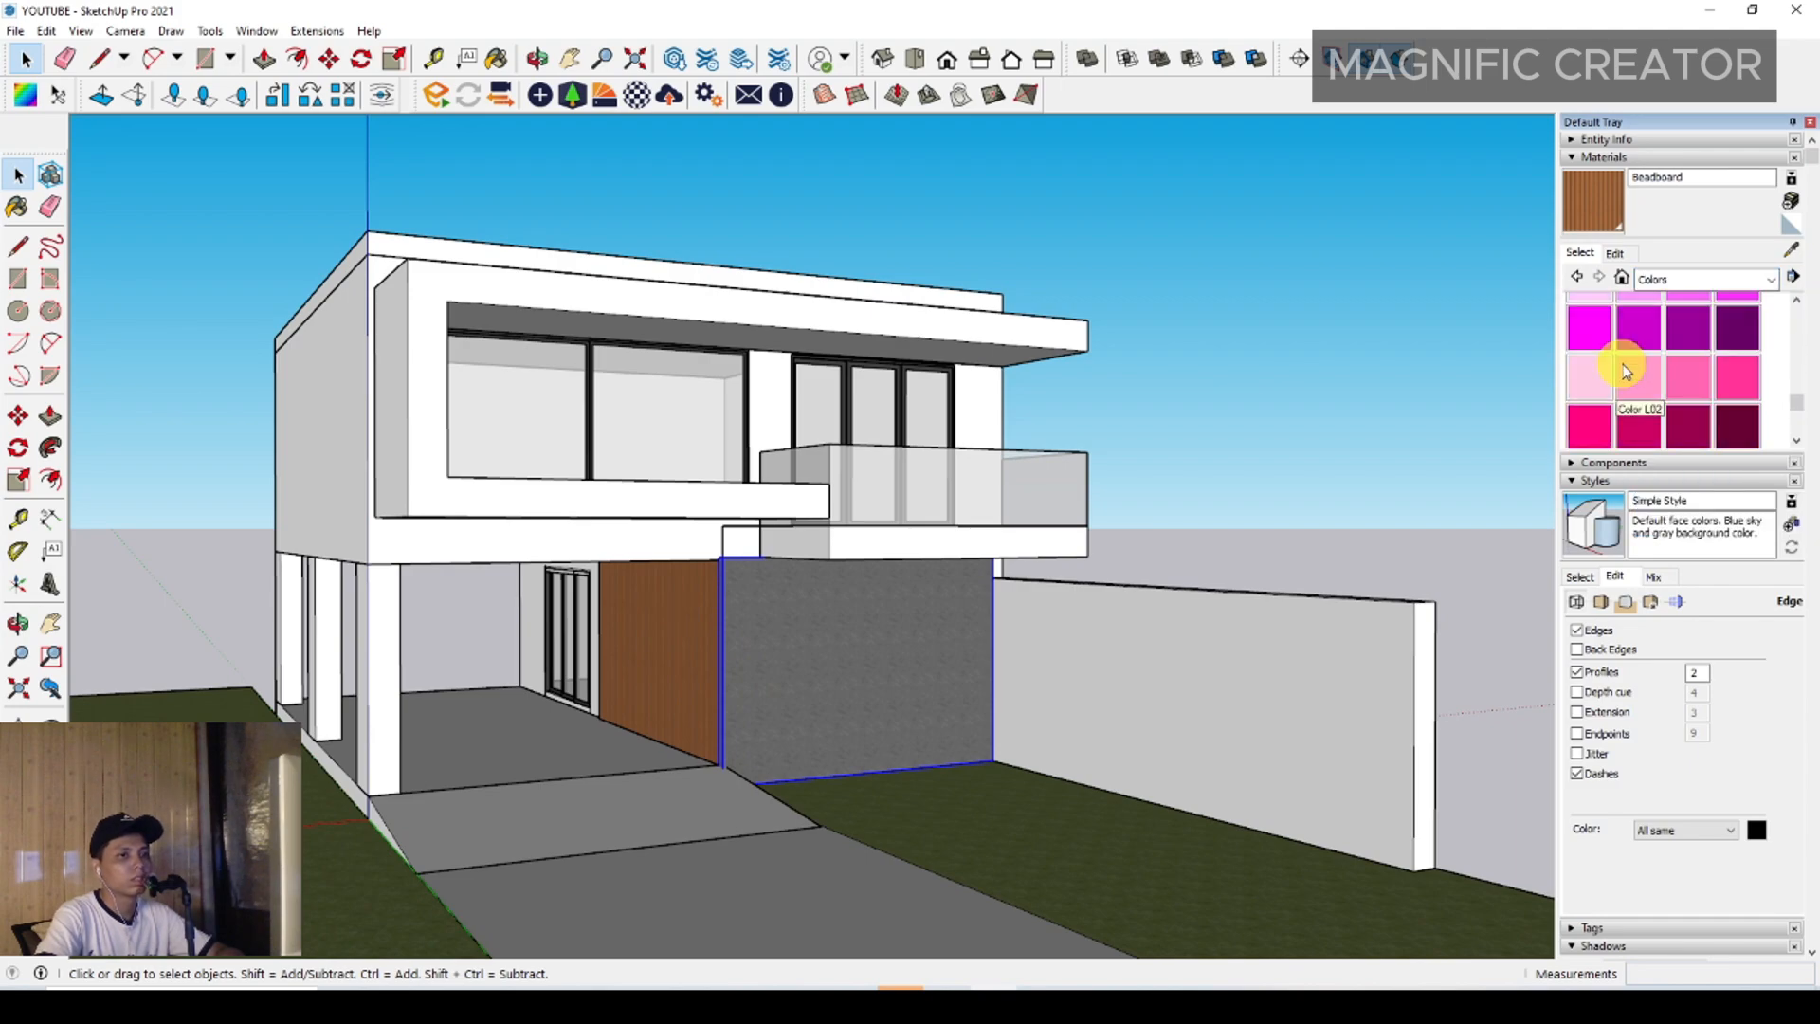
scroll(1640, 375, "up", 2)
left_click(1740, 420)
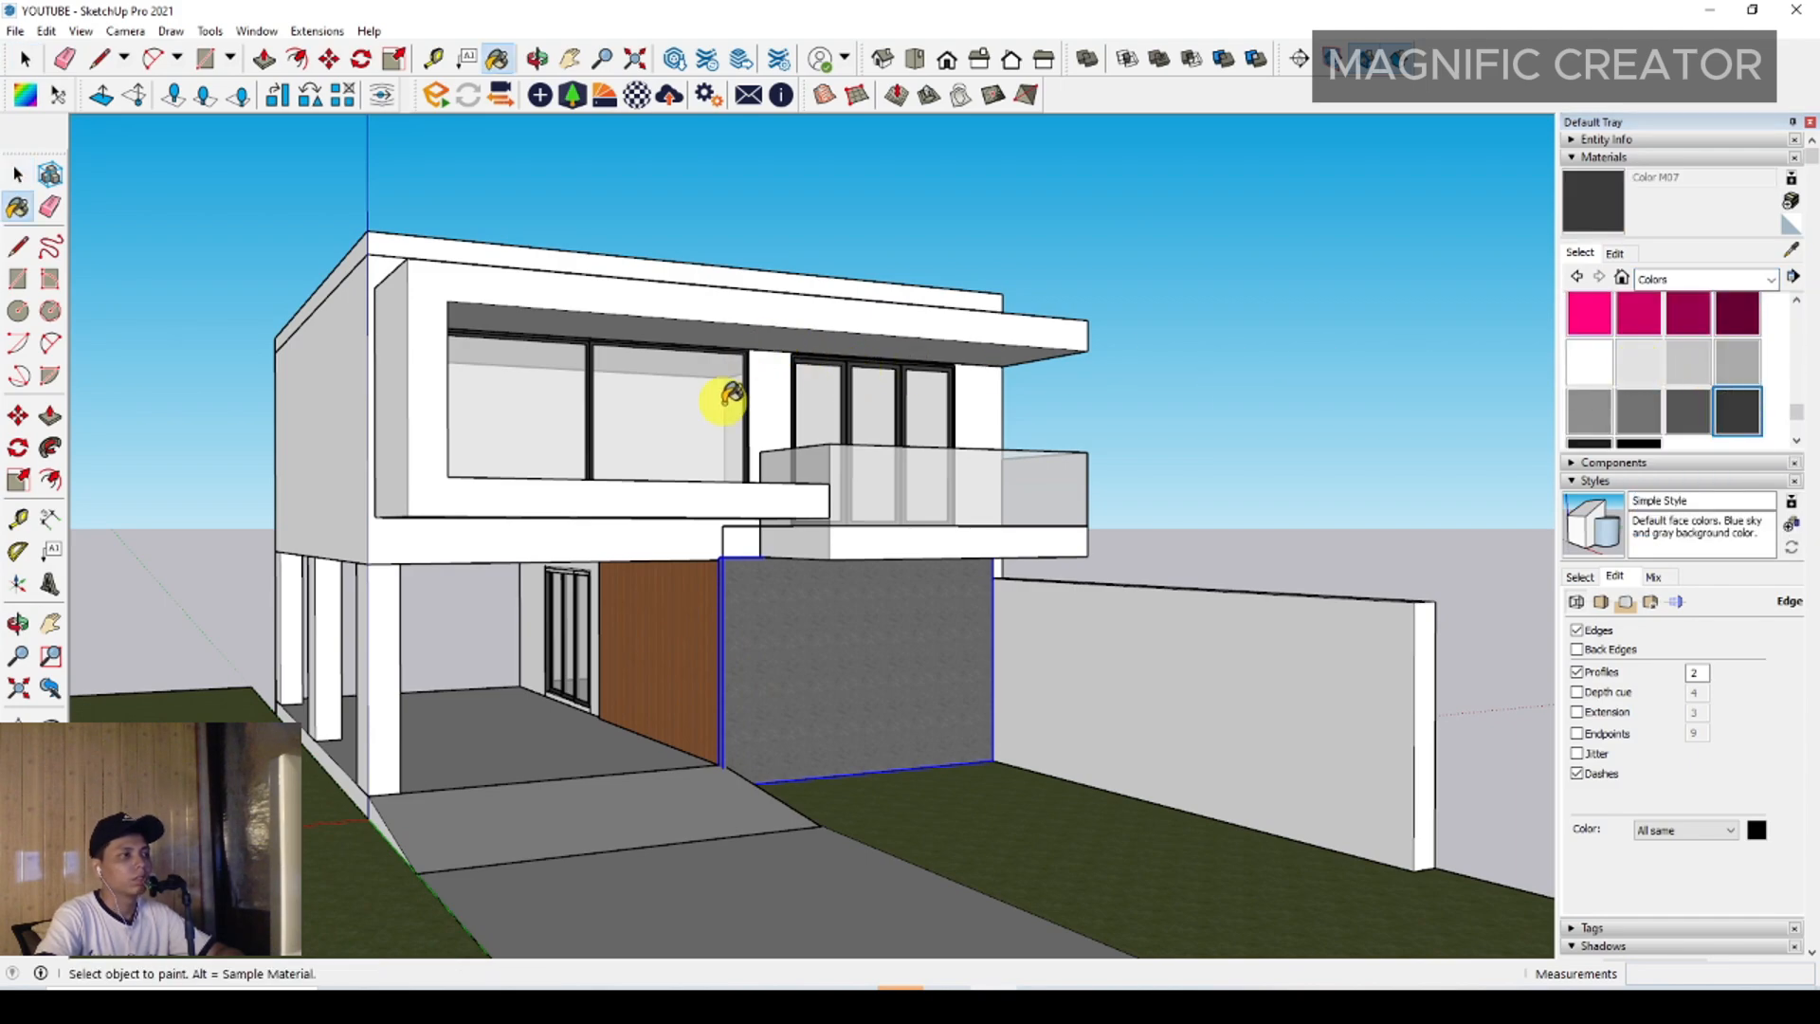
mouse_move(723, 394)
middle_mouse_down()
mouse_move(865, 475)
mouse_move(862, 285)
middle_mouse_up()
left_click(865, 289)
middle_click_drag(962, 377, 1060, 456)
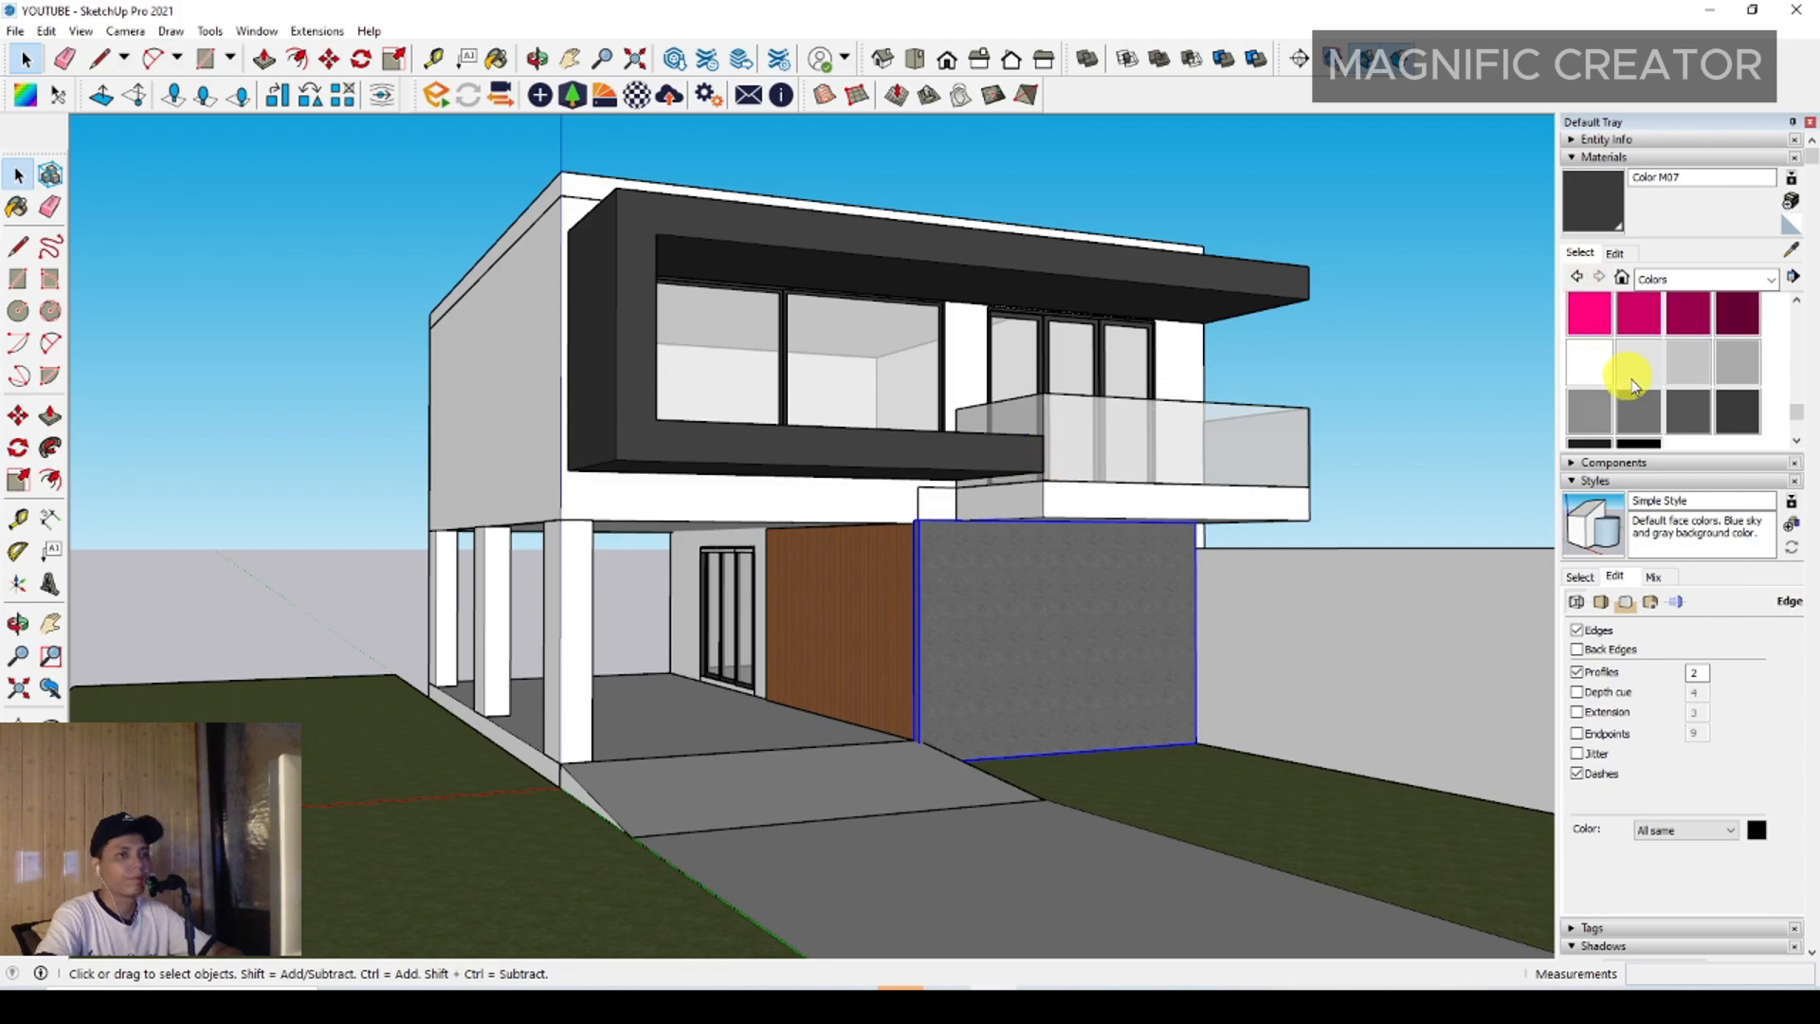
Select all of the upper-storey wall geometry inside its group and paint it with light grey Color M03
left_click(1691, 365)
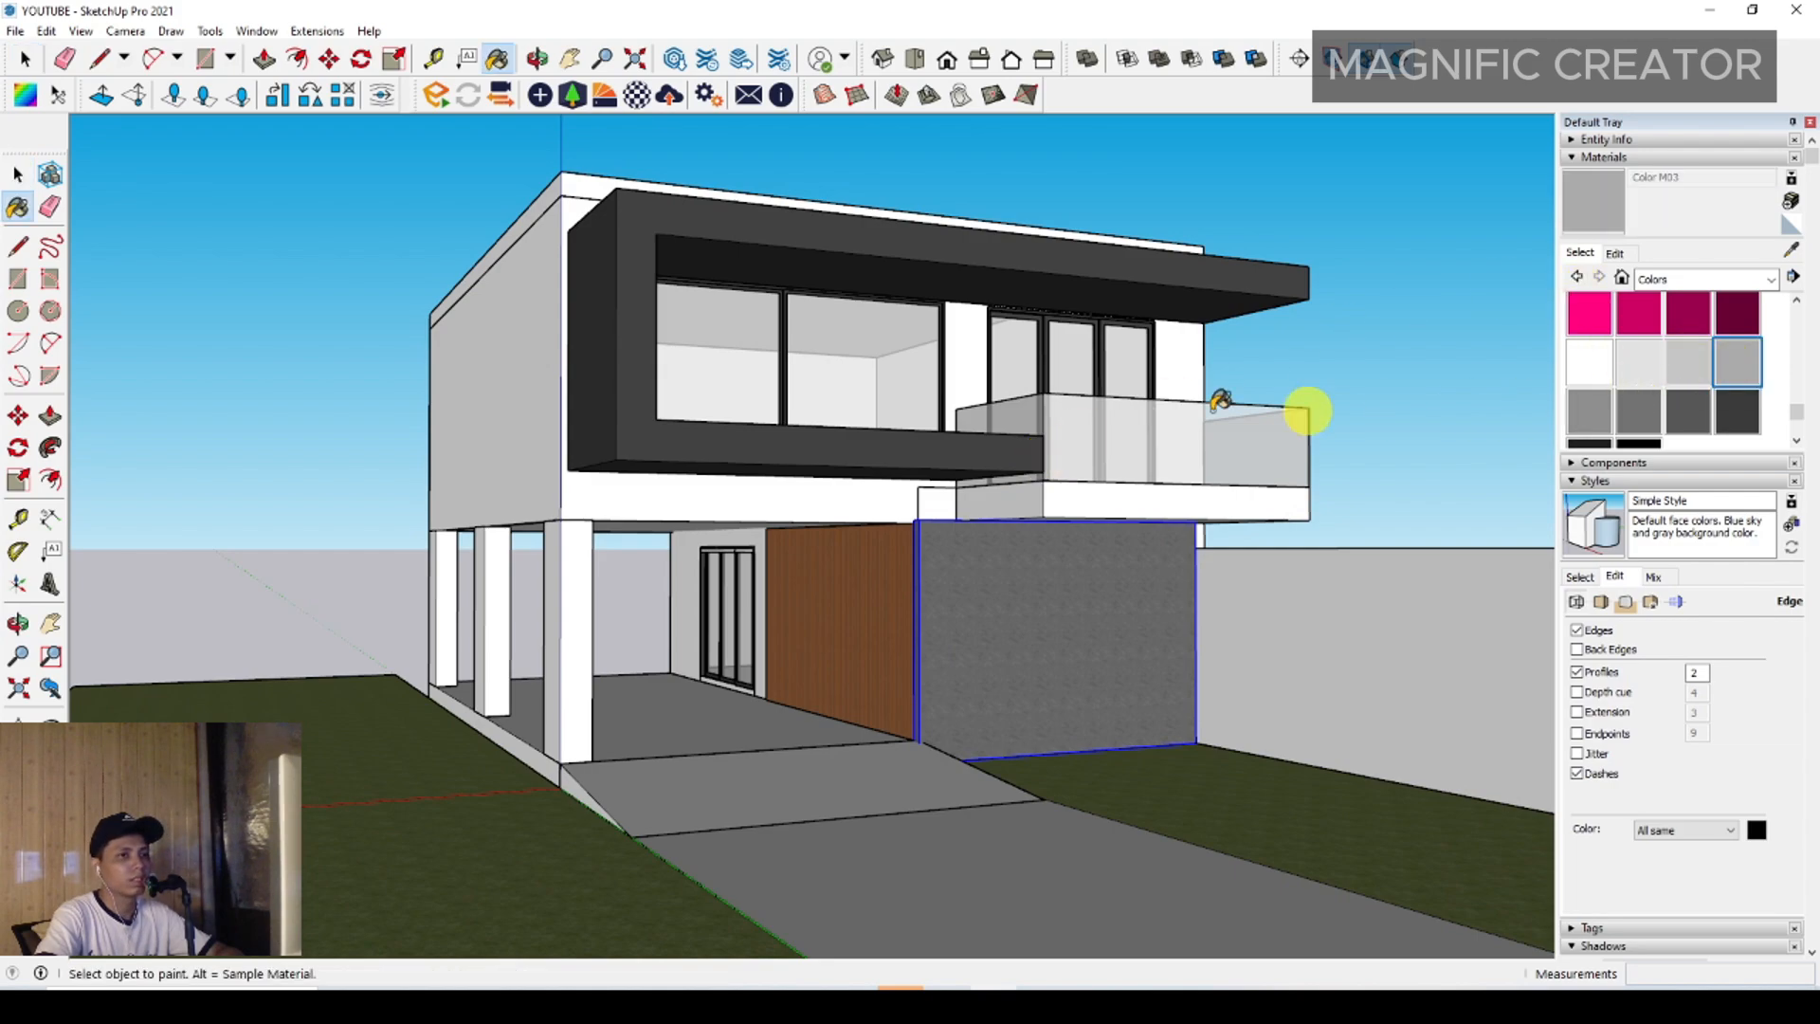
middle_click_drag(1221, 400, 750, 384)
double_click(553, 396)
triple_click(549, 379)
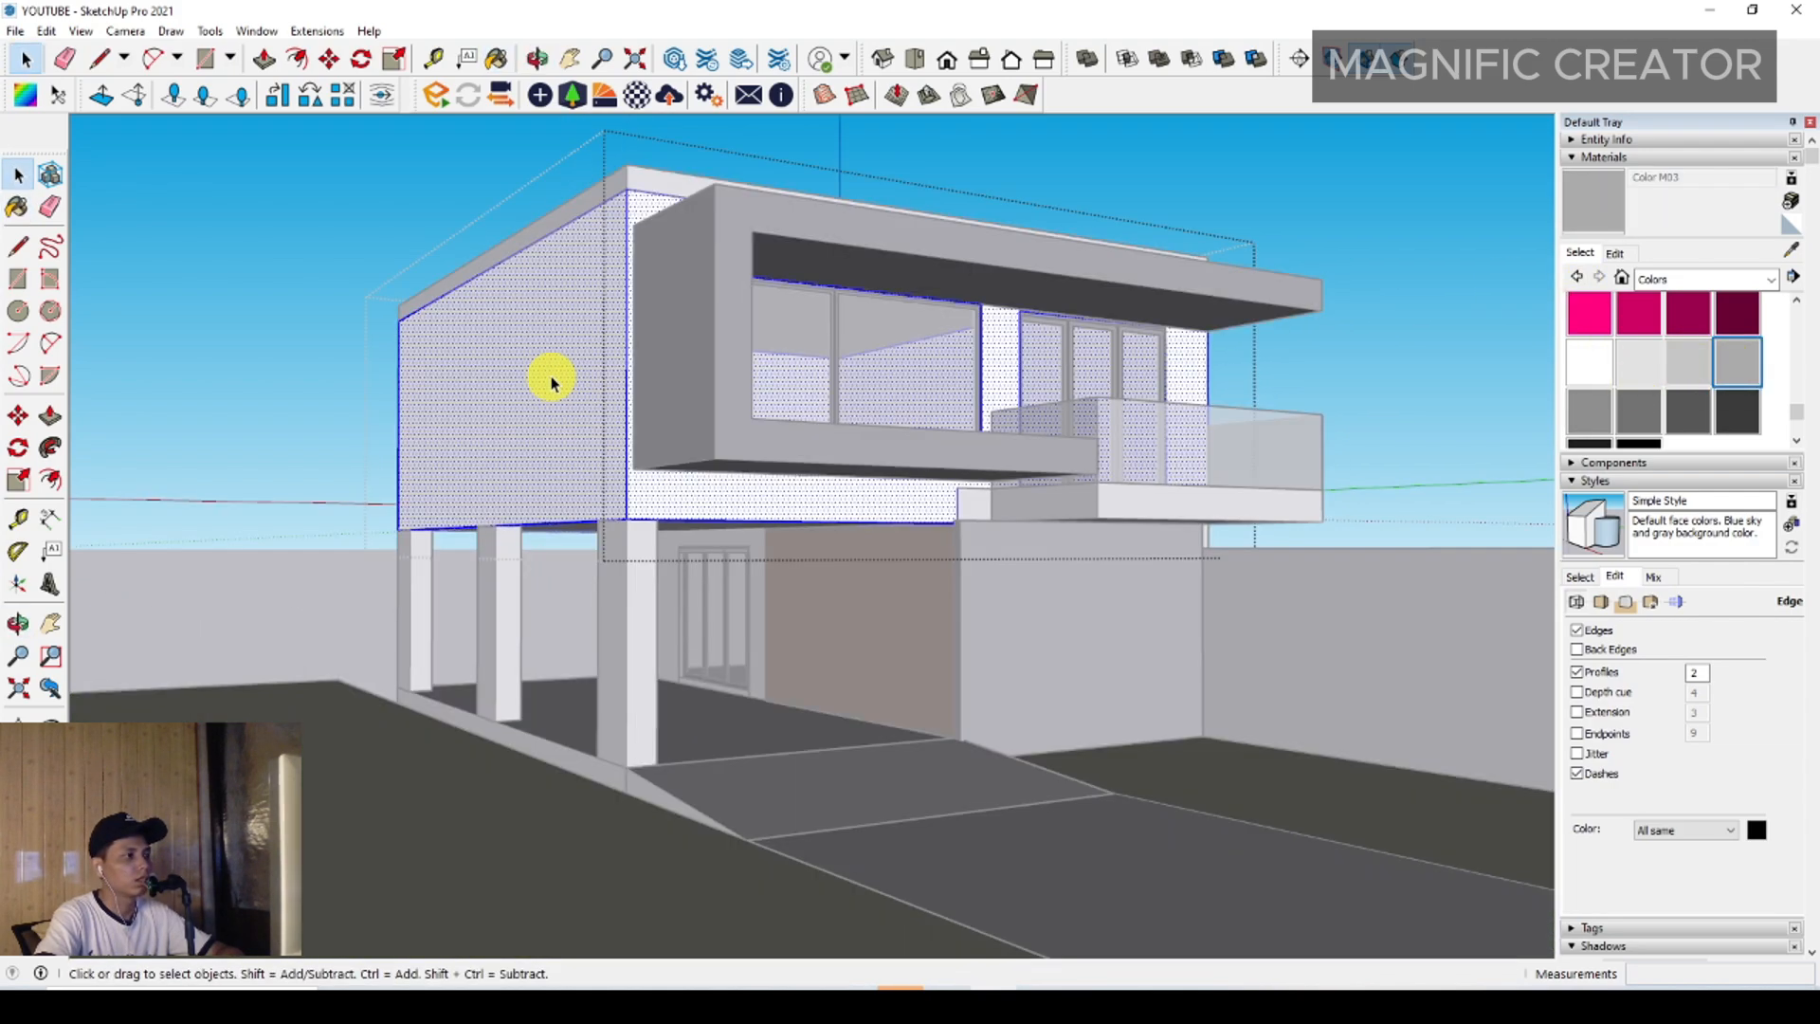
left_click(556, 353)
key("space")
Paint the three carport columns with Color M03, working inside each column's group
left_click(646, 622)
triple_click(623, 621)
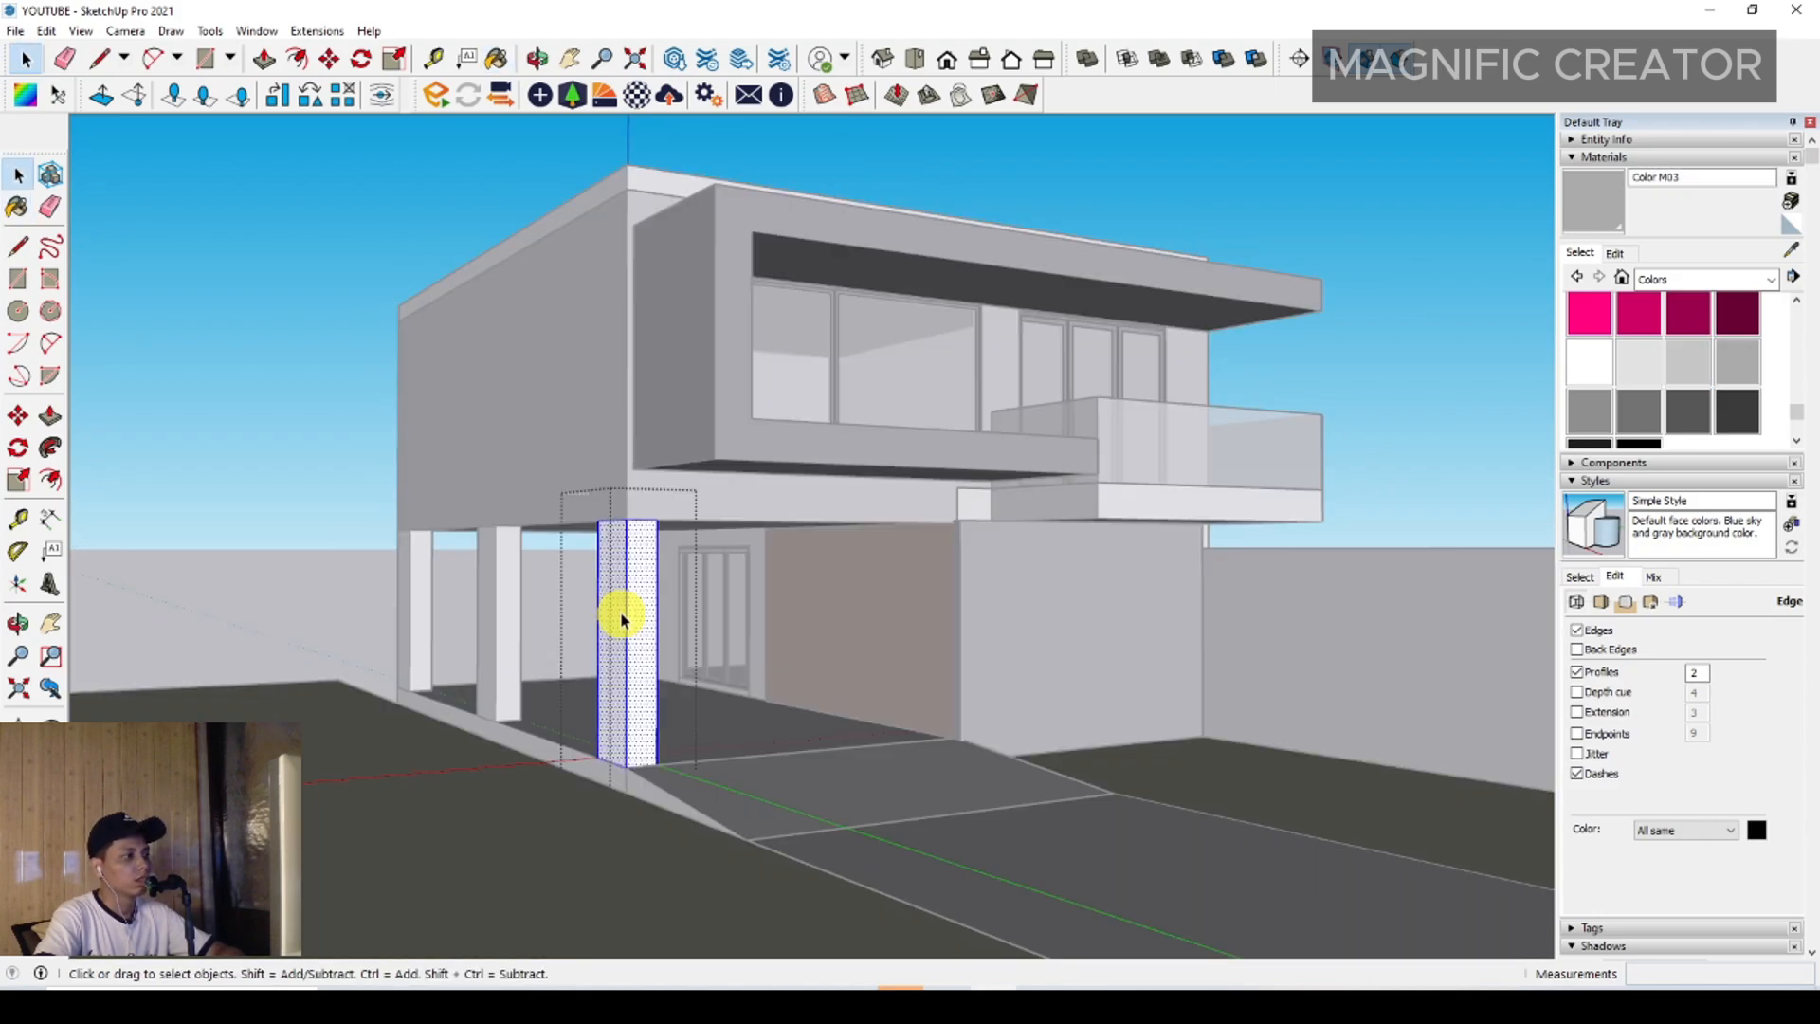
key("b")
left_click(622, 571)
triple_click(502, 592)
key("b")
left_click(503, 590)
key("space")
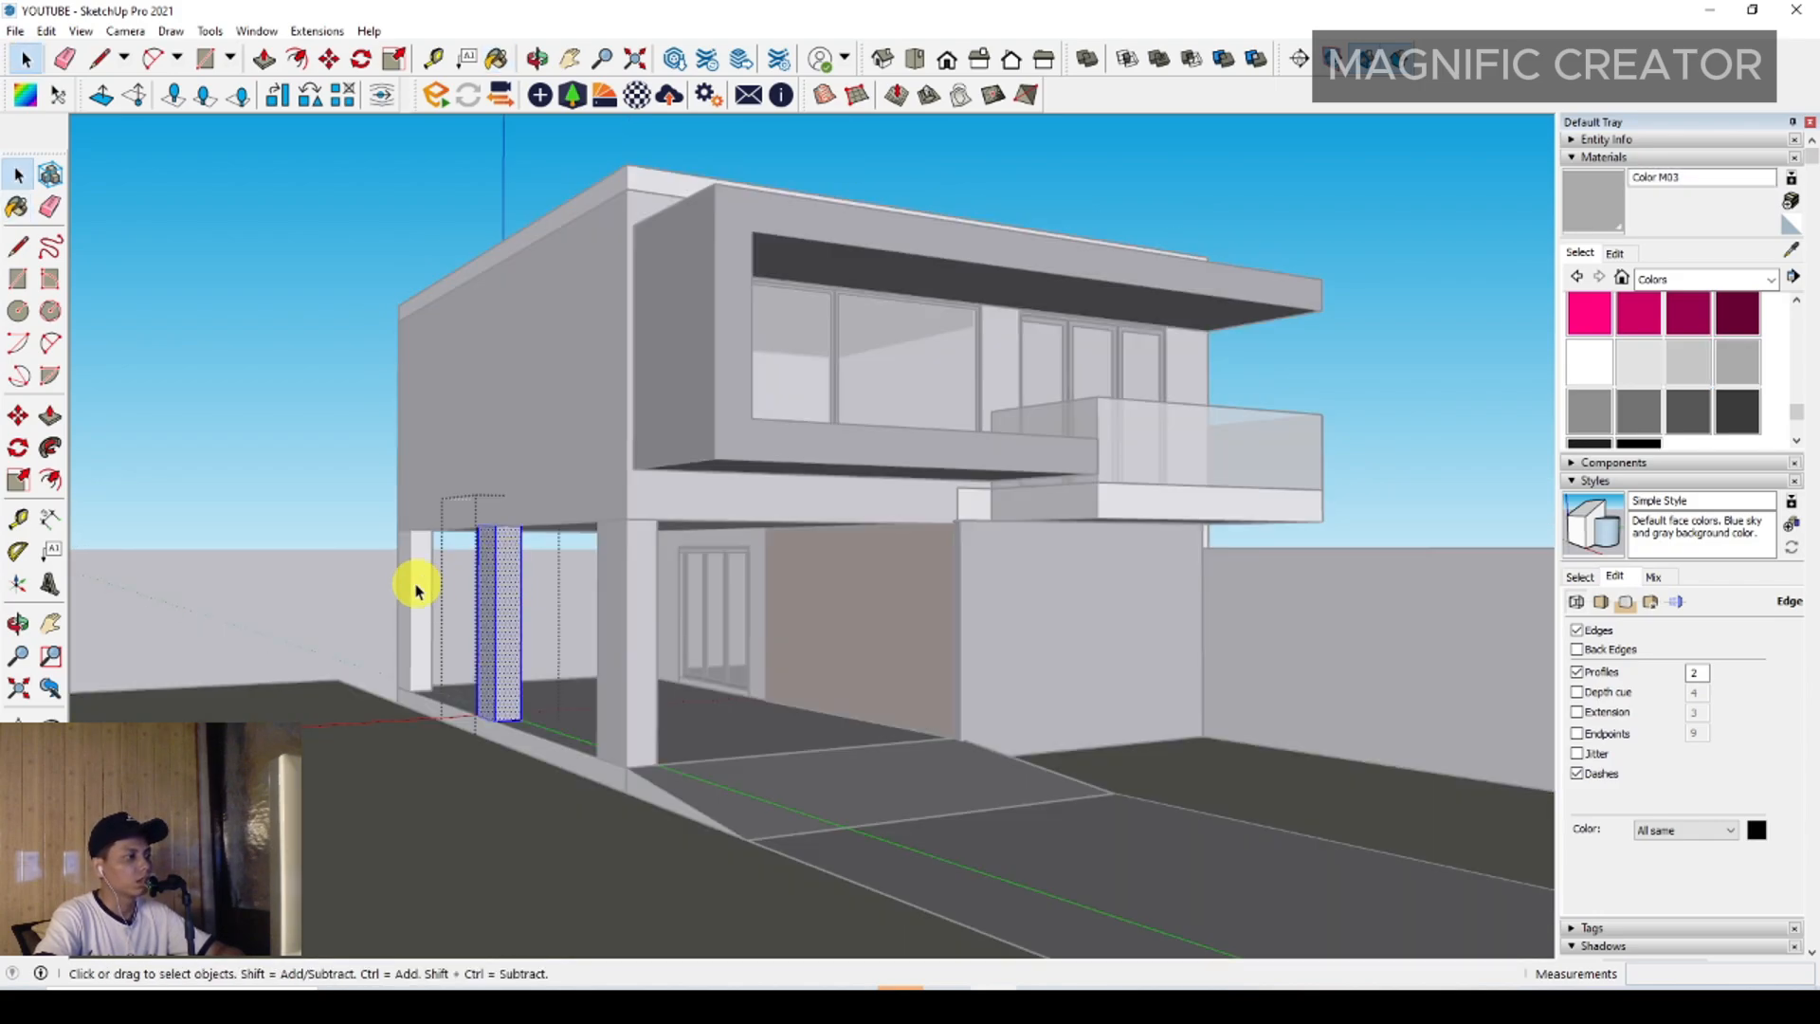
triple_click(416, 590)
middle_click_drag(554, 466, 561, 521)
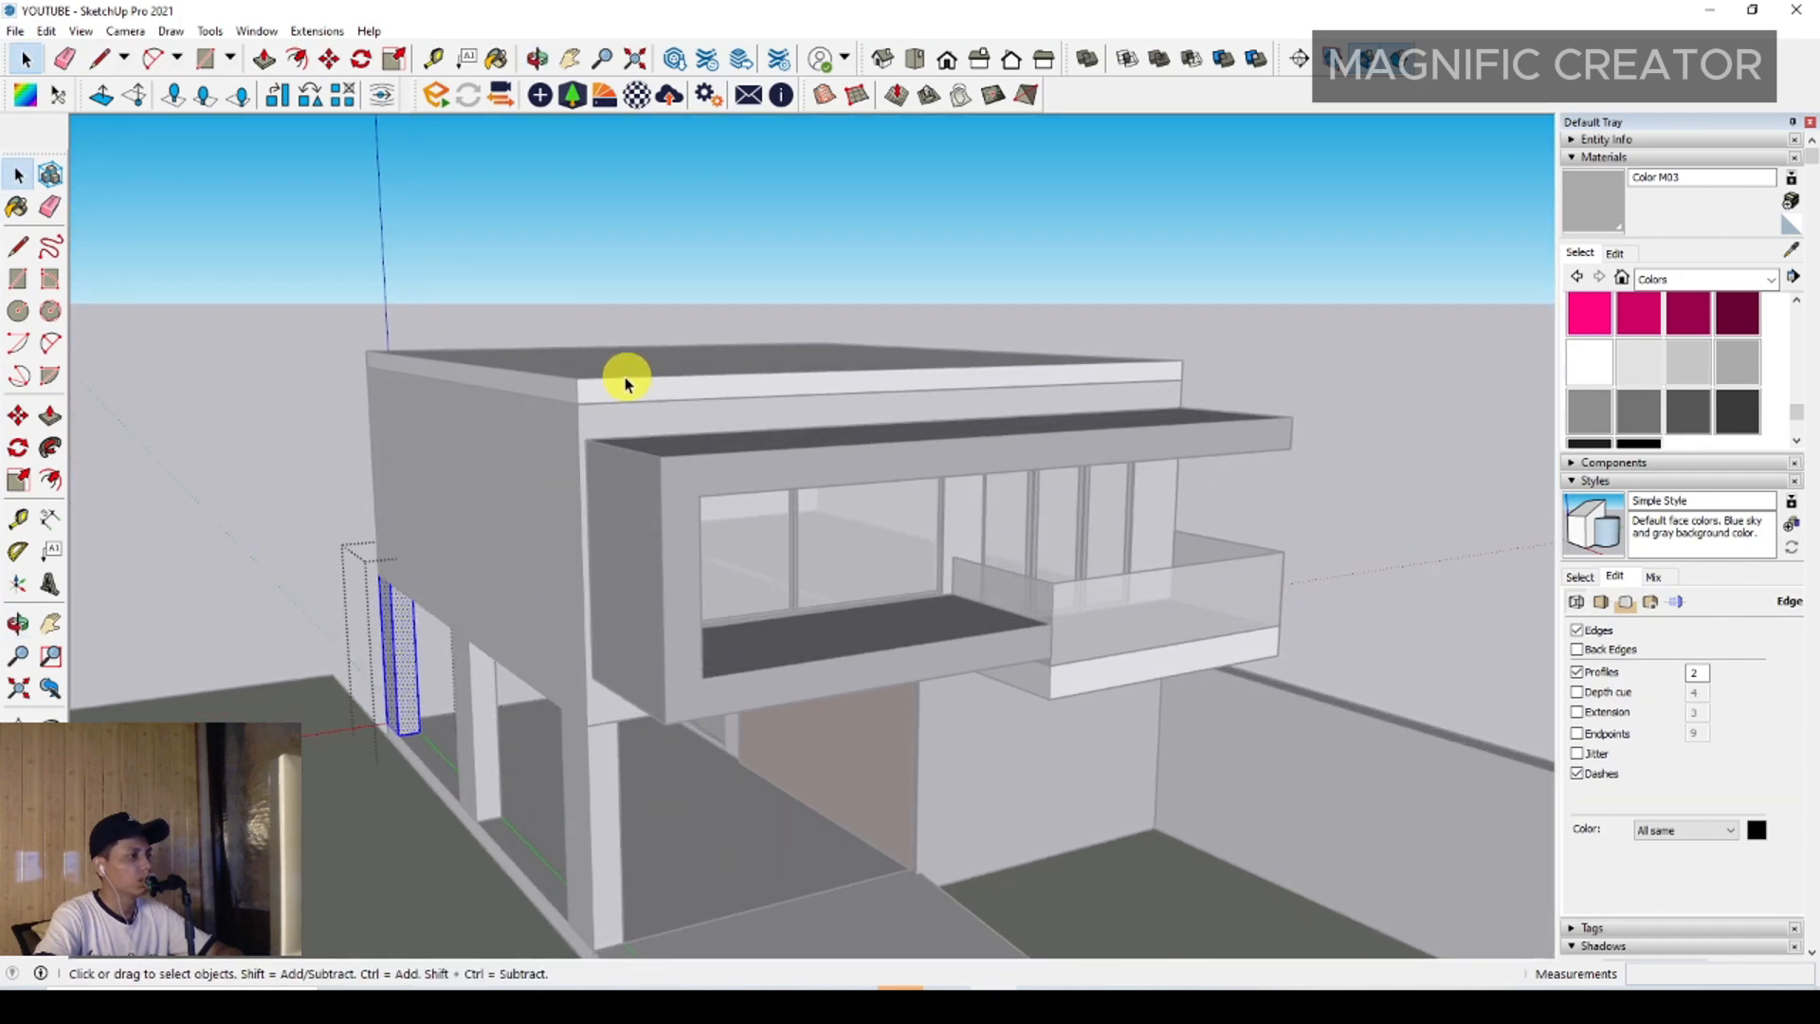
Select everything inside the roof slab group and paint it with Color M03
double_click(608, 378)
key("ctrl+a")
key("b")
left_click(644, 361)
key("space")
Select everything inside the balcony slab group and paint it with Color M03
mouse_move(1247, 286)
middle_mouse_down()
mouse_move(873, 650)
mouse_move(995, 568)
middle_mouse_up()
double_click(987, 569)
key("ctrl+a")
key("b")
left_click(964, 556)
key("space")
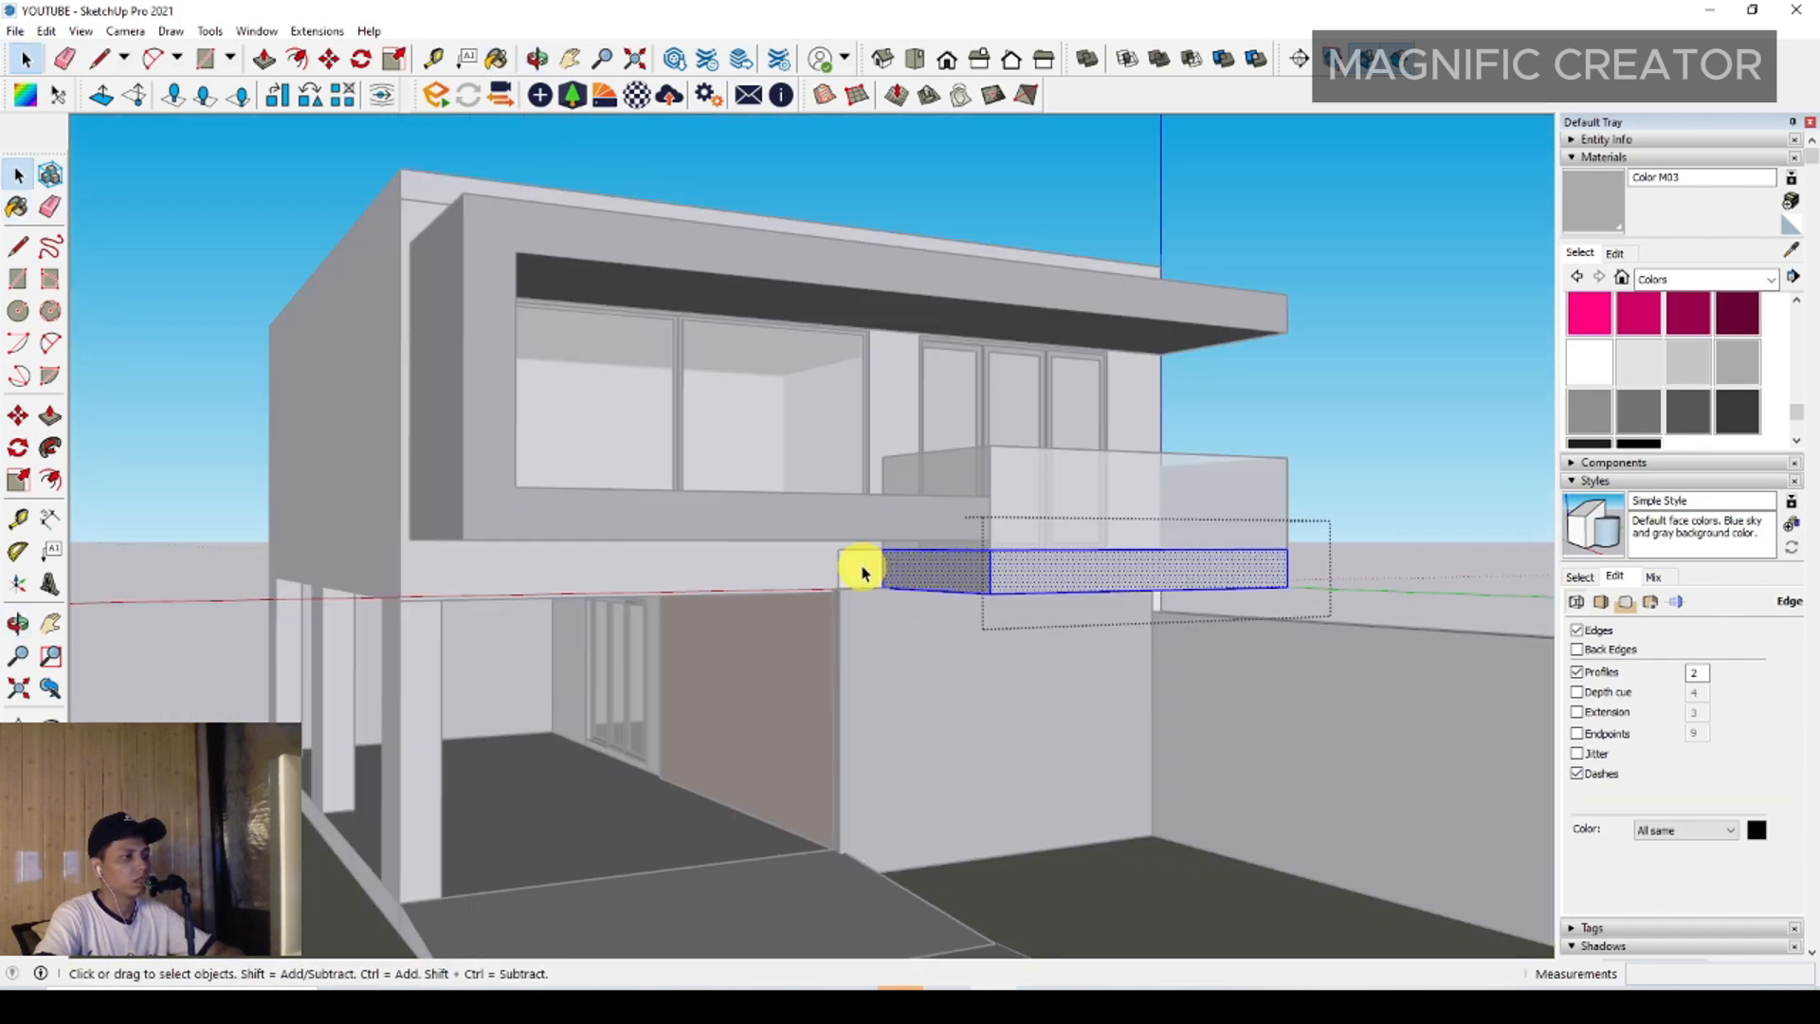
Paint the ground-floor walls and the white strip below the carport door with Color M03
left_click(861, 569)
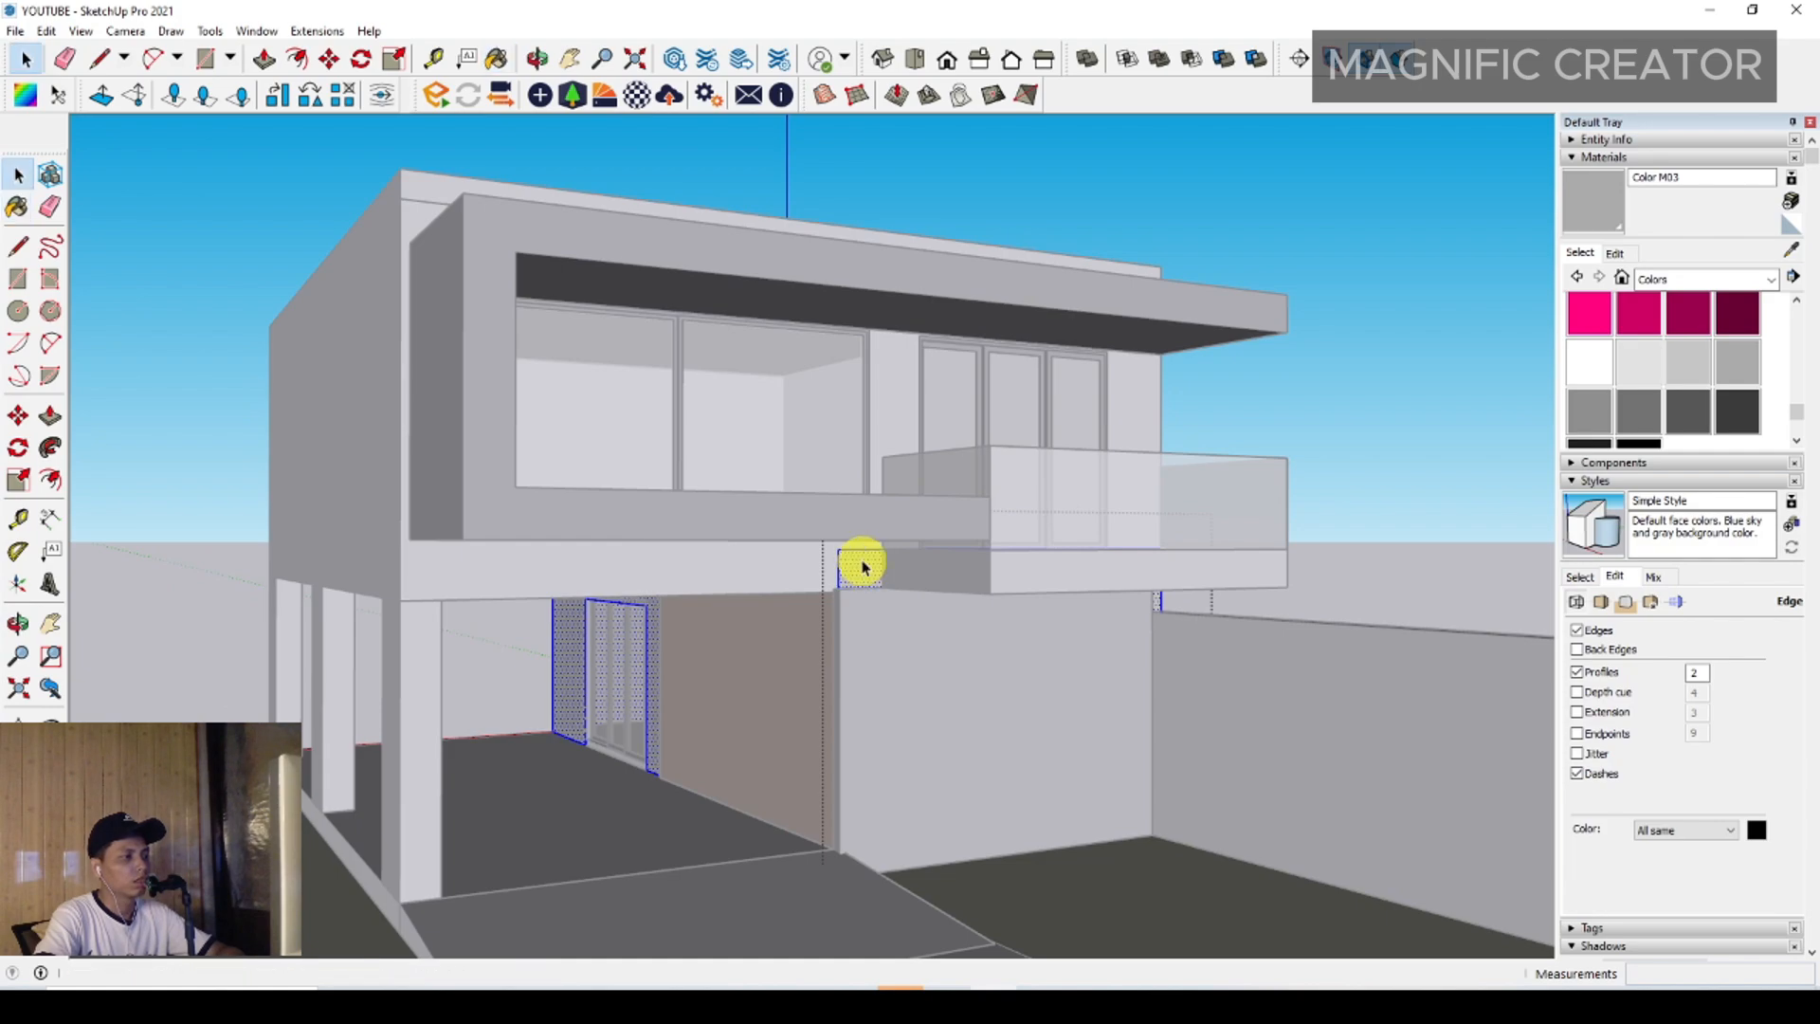
left_click(1374, 418)
middle_click_drag(893, 574, 793, 578)
scroll(701, 675, "up", 10)
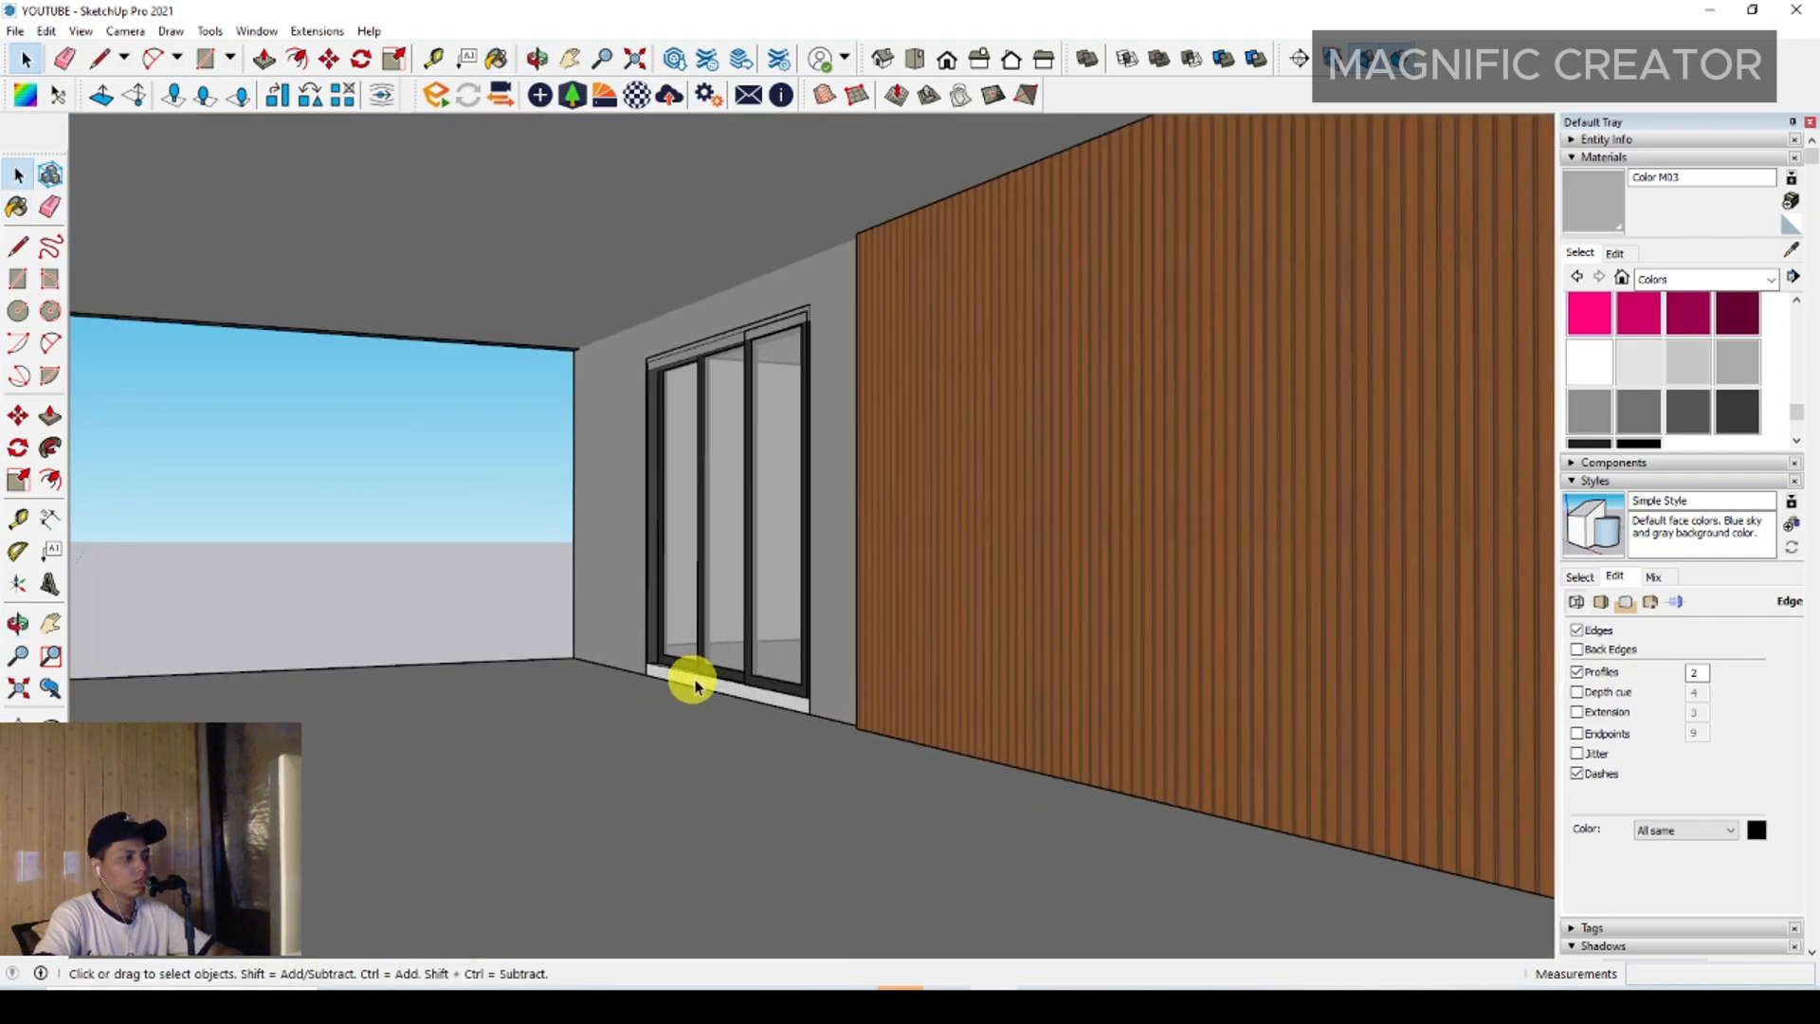
double_click(713, 683)
key("space")
scroll(702, 677, "down", 10)
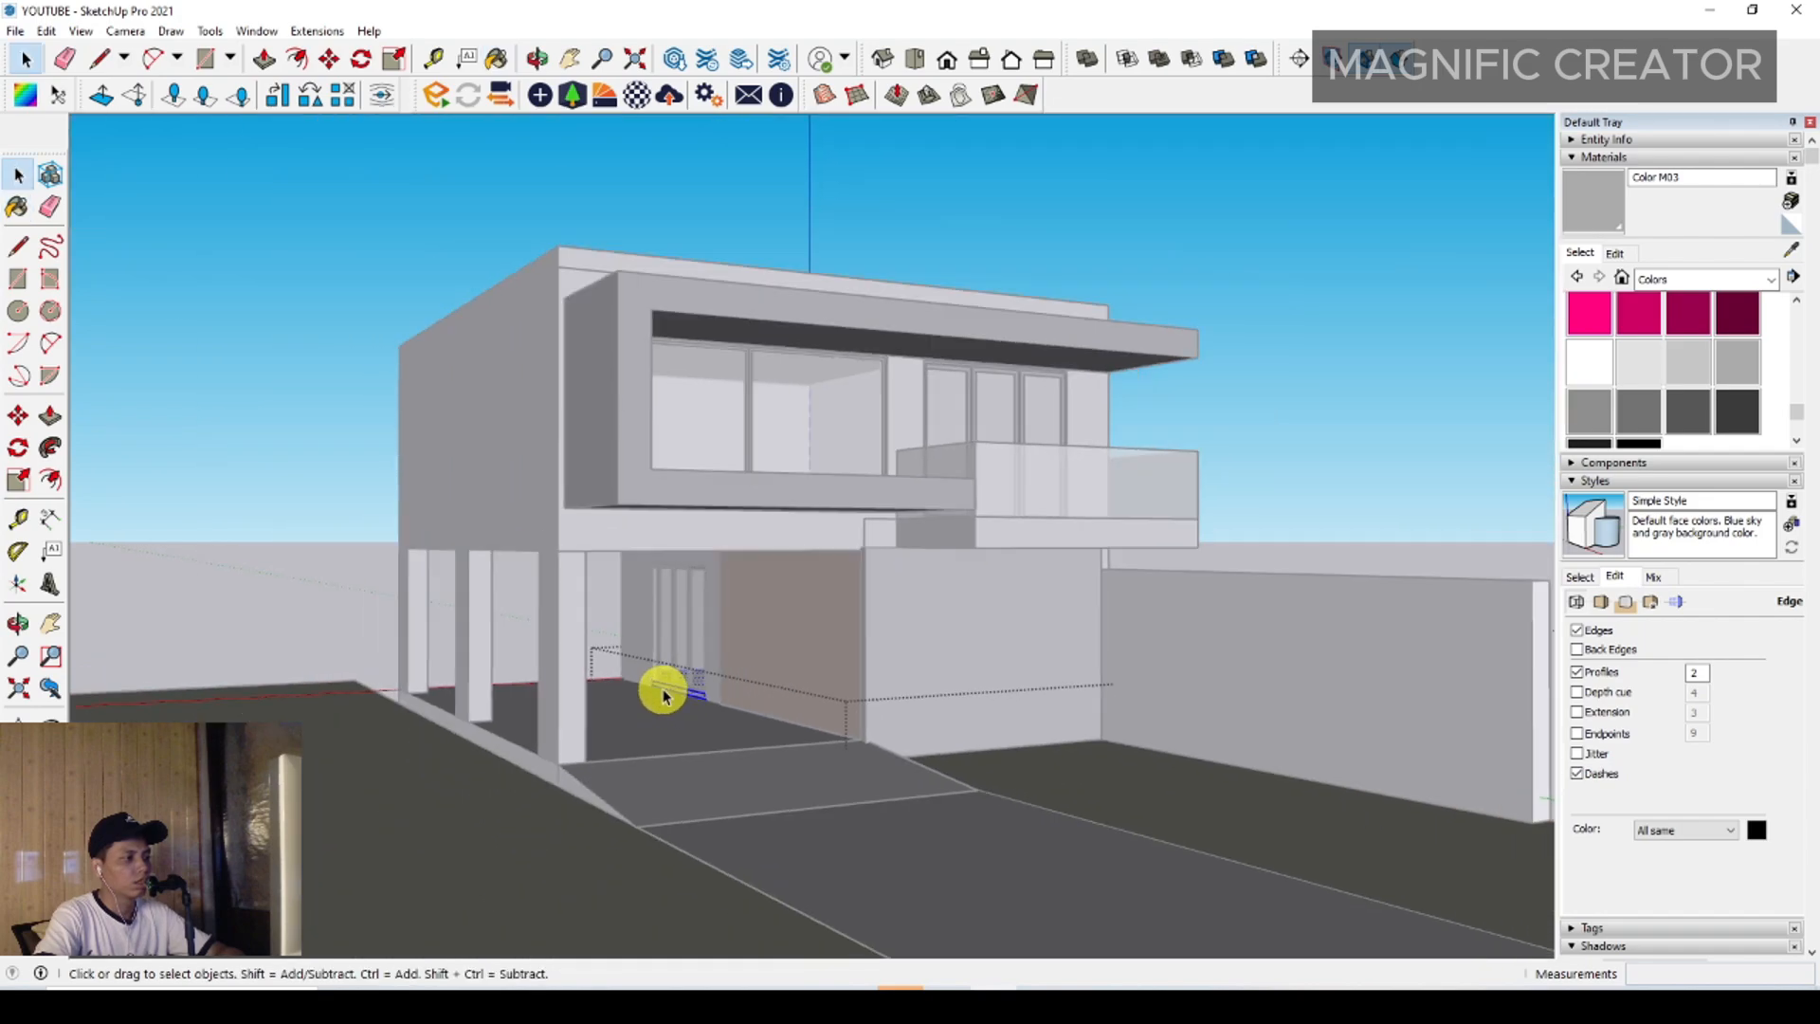
left_click(1076, 515)
middle_click_drag(1076, 516, 838, 621)
Paint the garden wall with Concrete Form 4x8 from the Asphalt and Concrete materials
left_click(1769, 278)
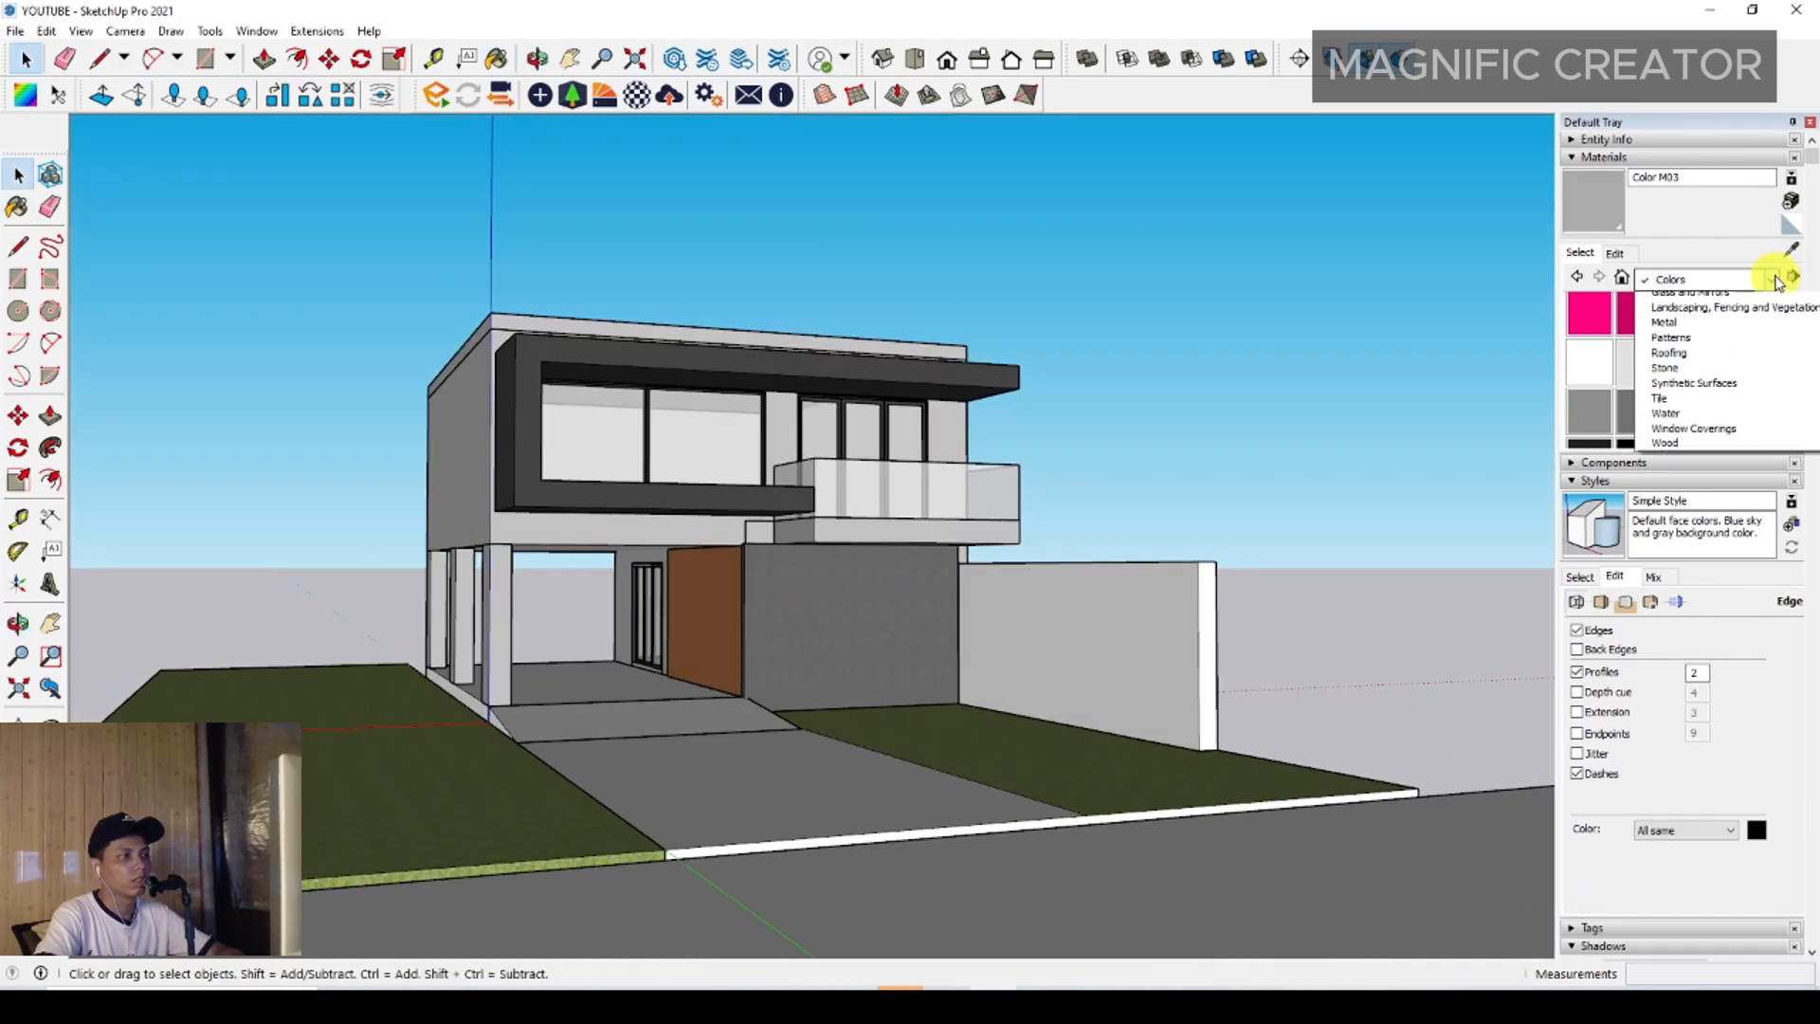
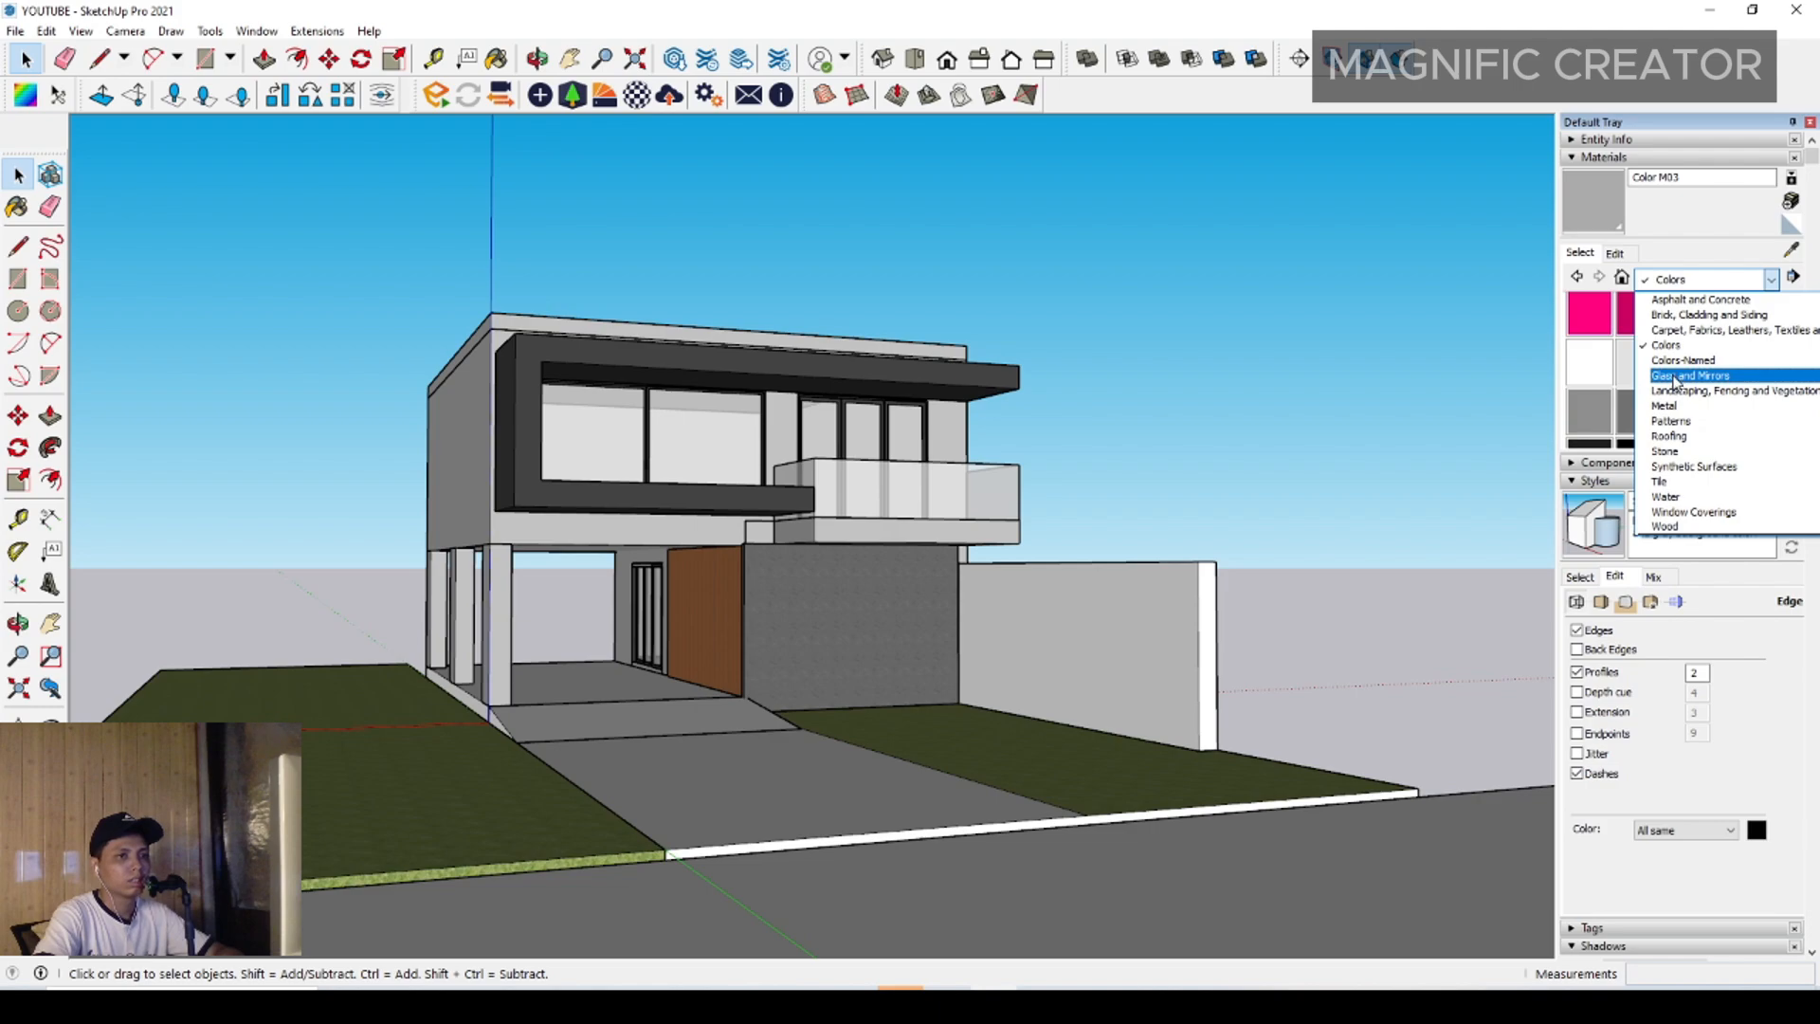
left_click(1673, 333)
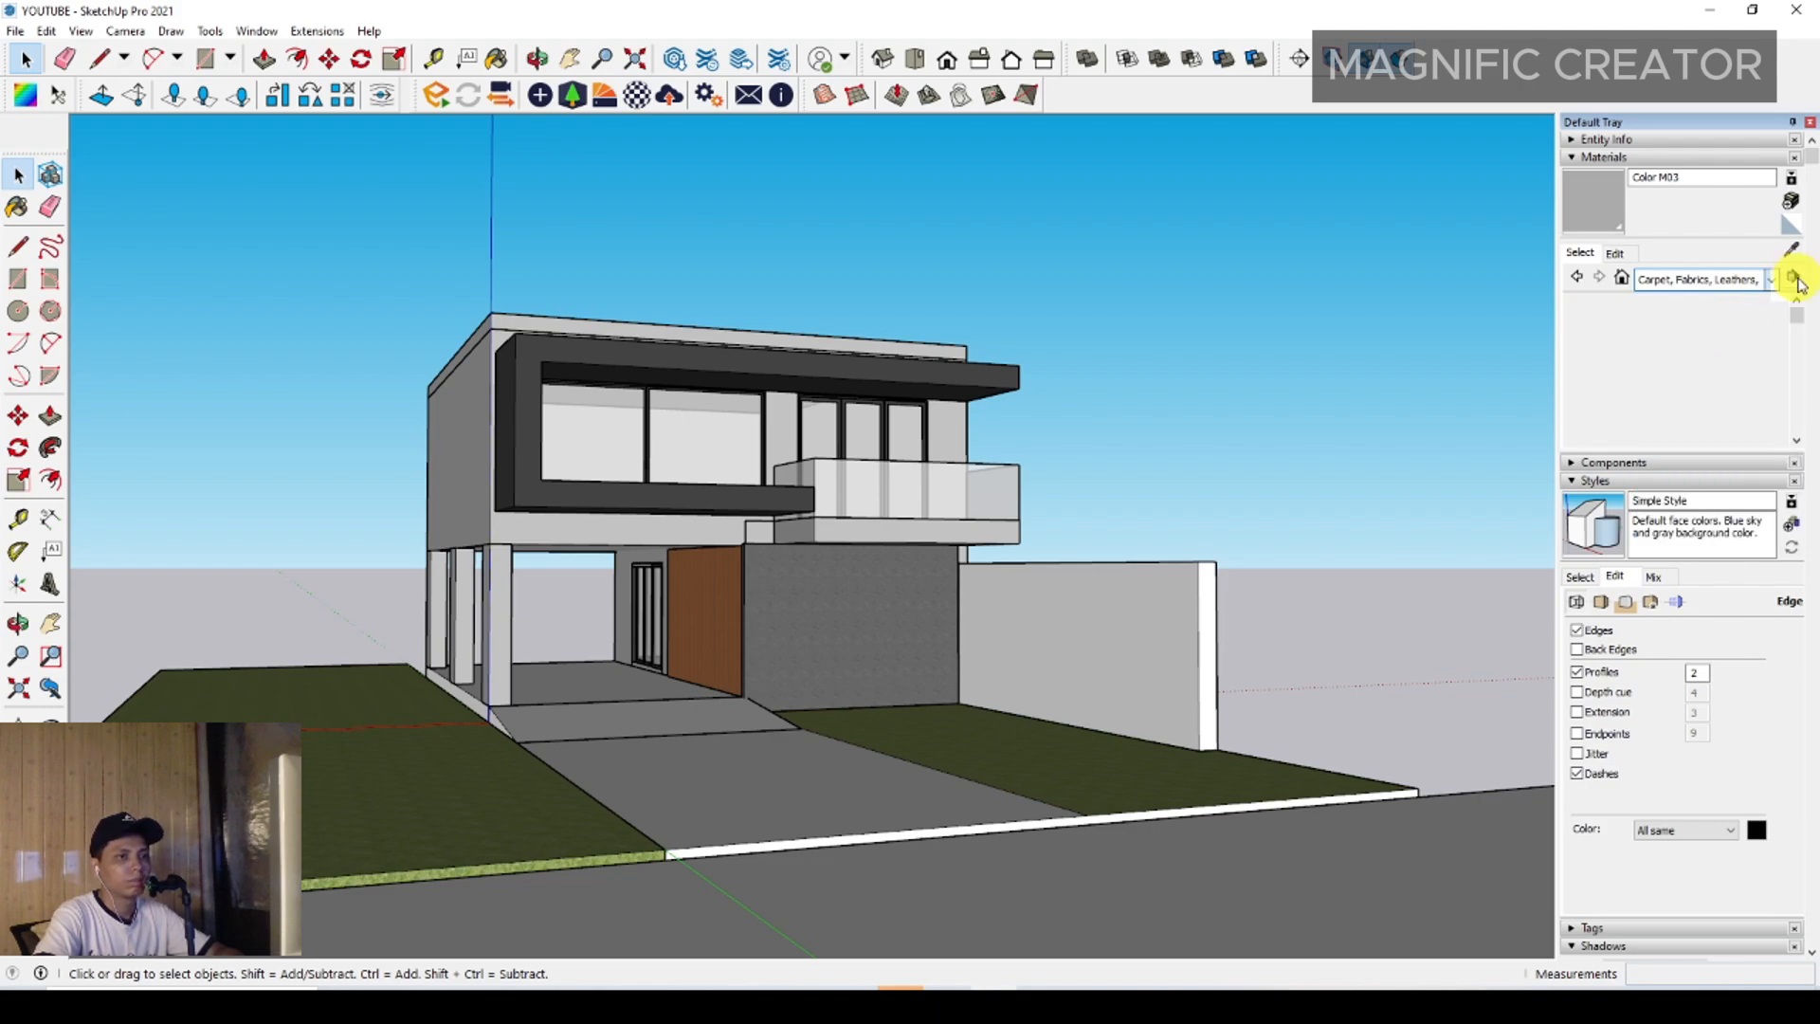
left_click(1771, 278)
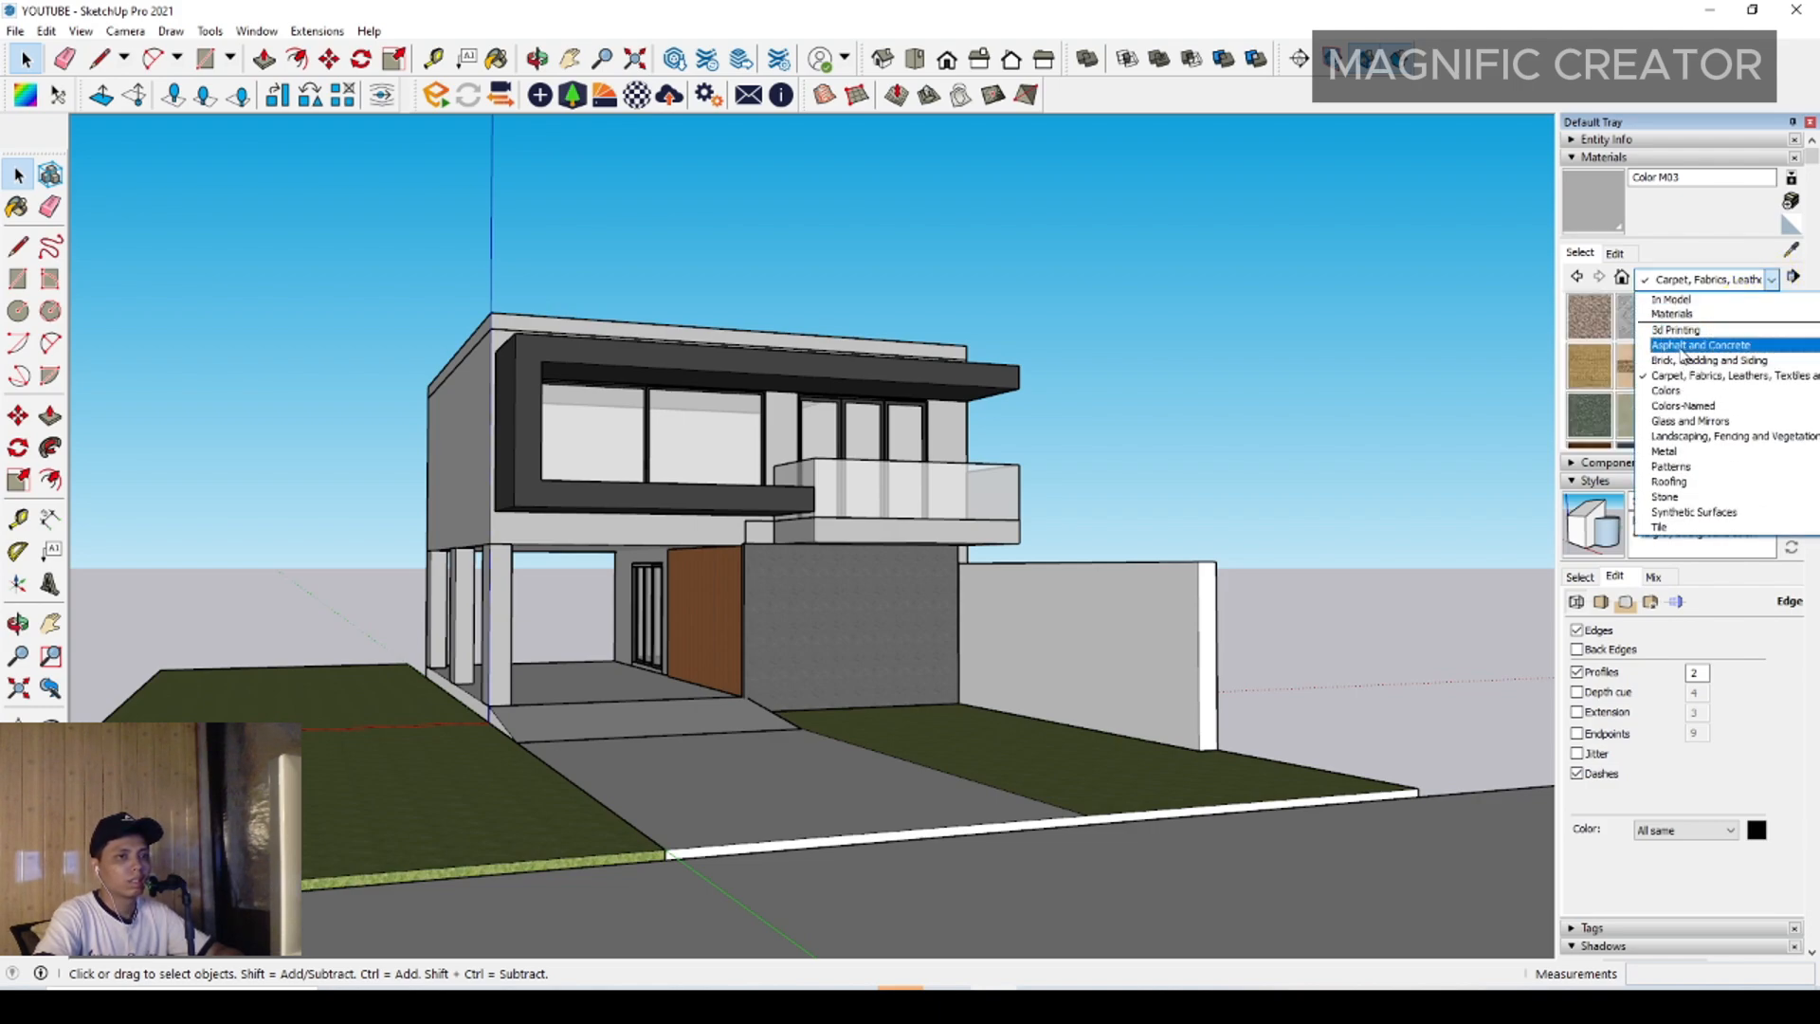
left_click(1680, 347)
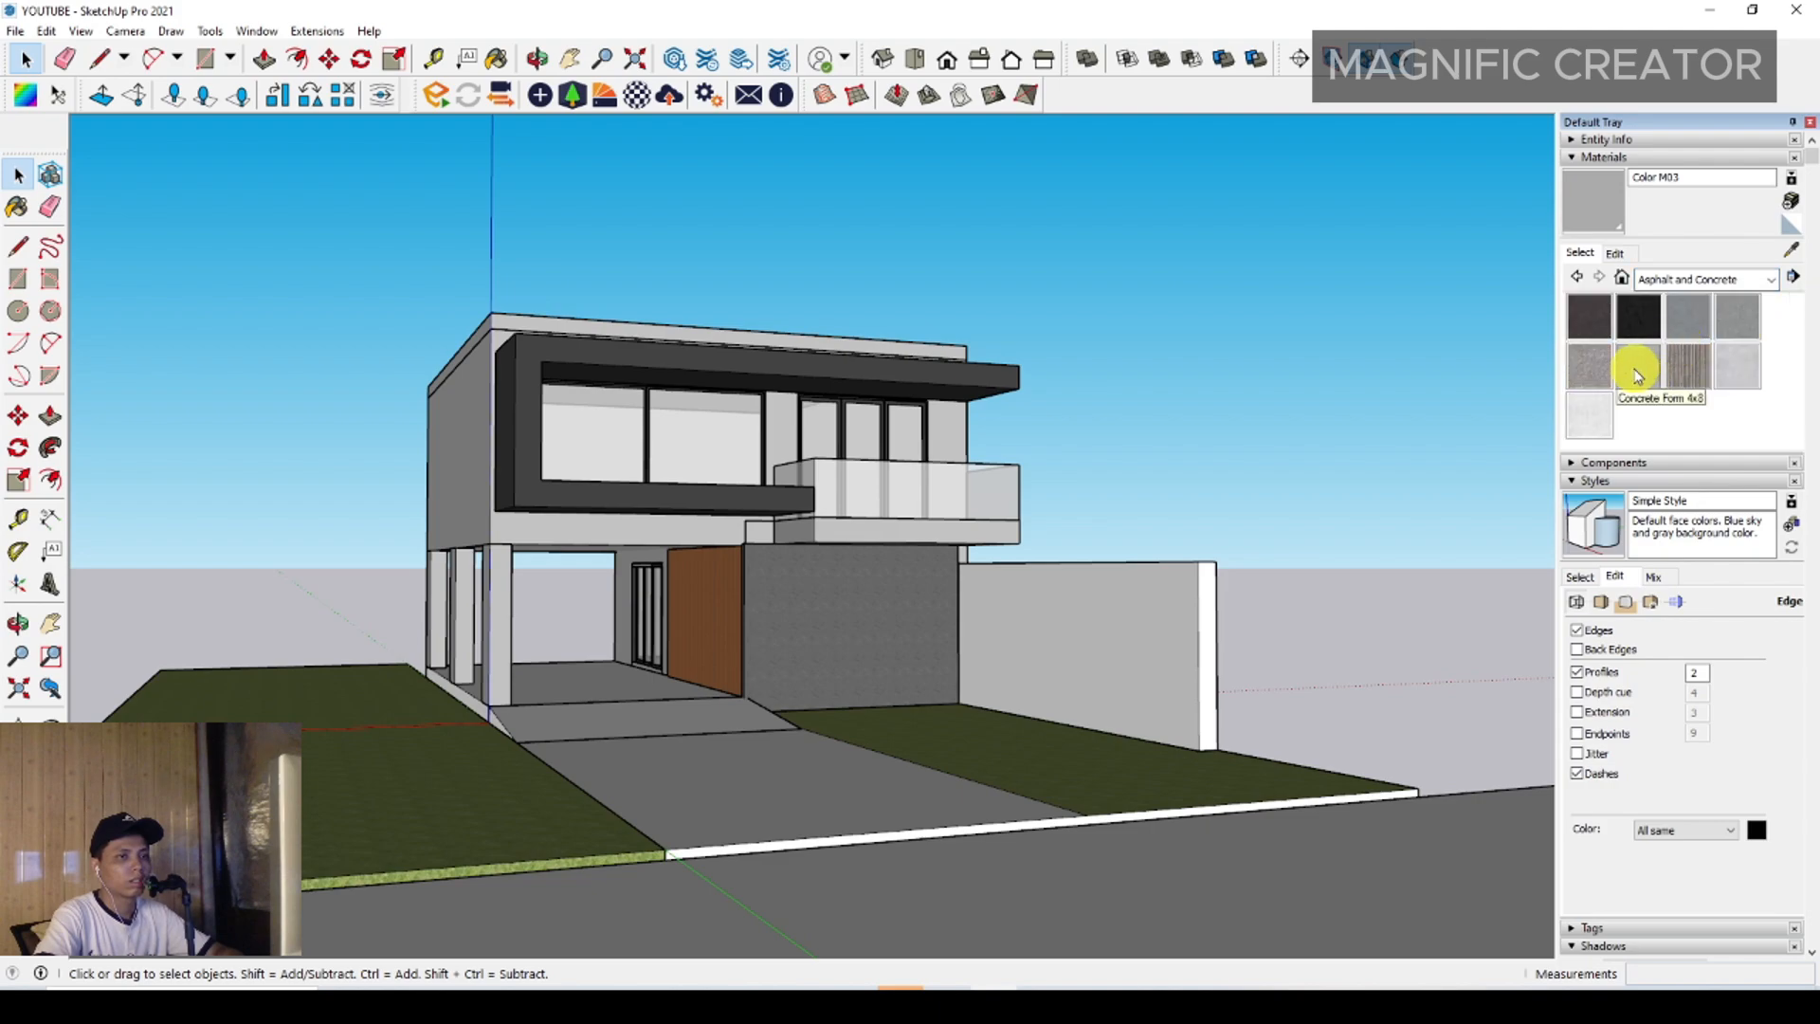
left_click(1622, 377)
left_click(1185, 645)
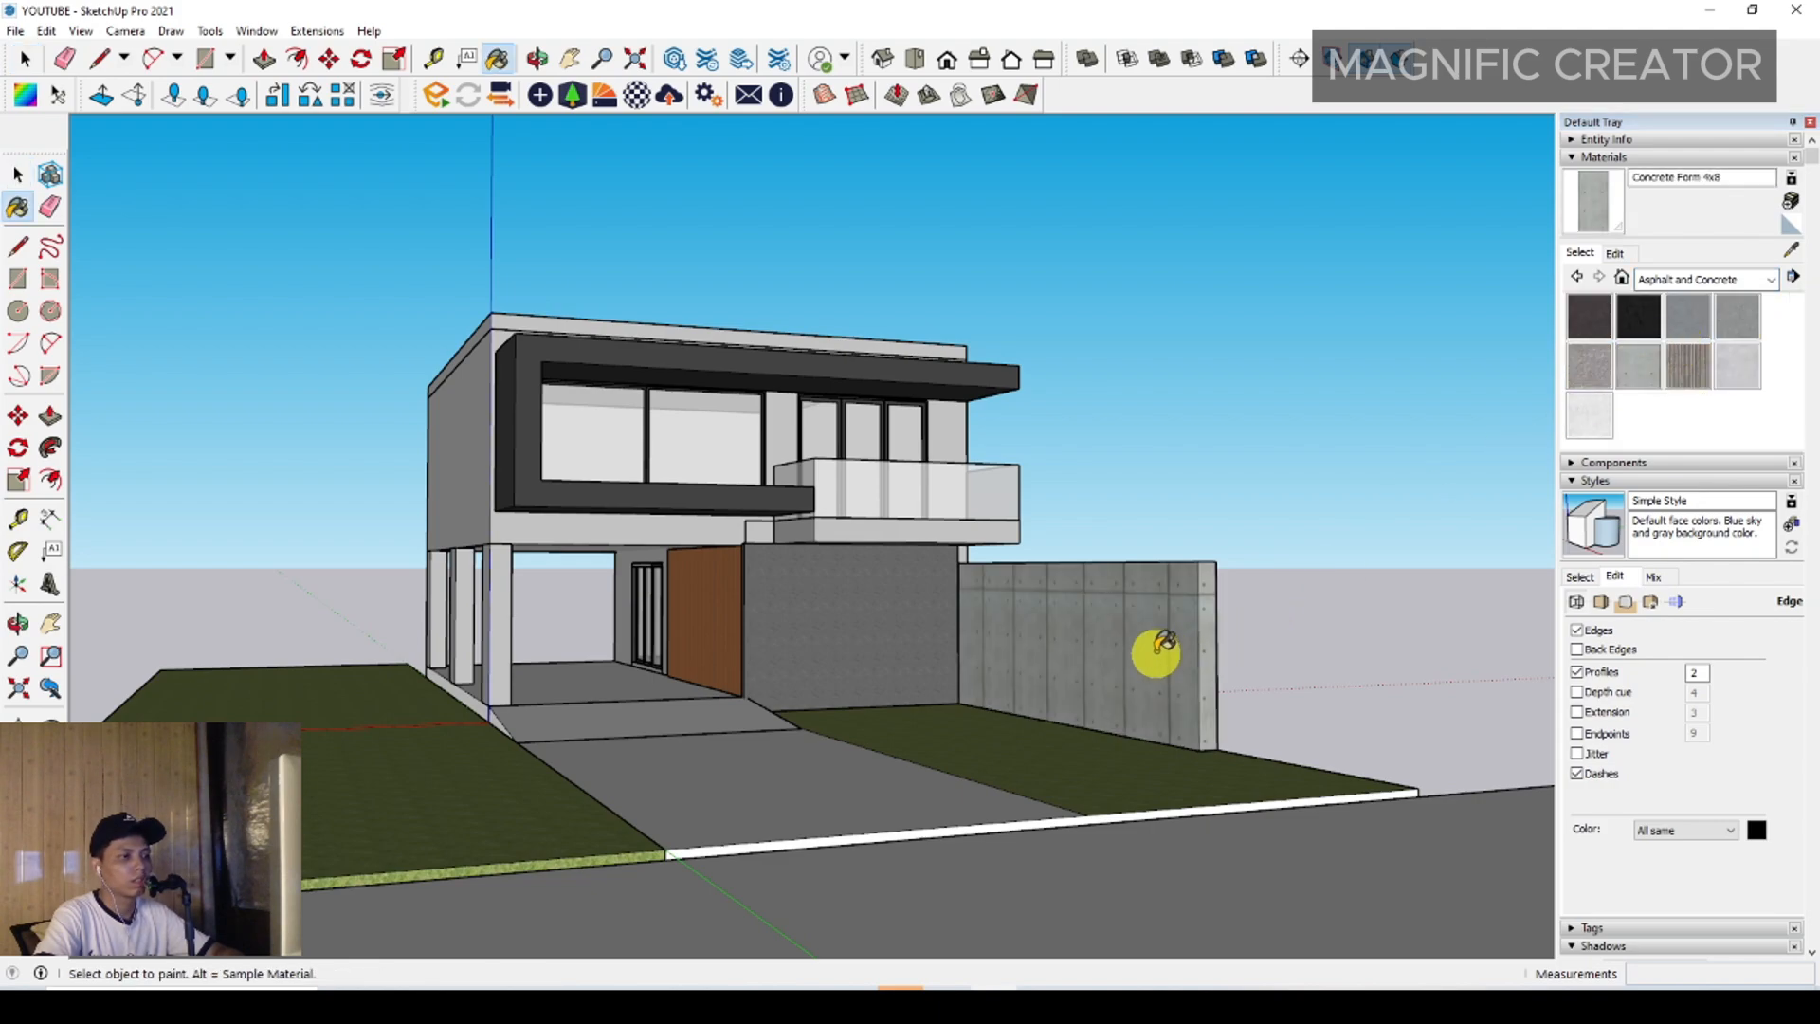
scroll(1057, 638, "up", 5)
mouse_move(1121, 670)
middle_mouse_down()
mouse_move(1430, 630)
mouse_move(996, 622)
mouse_move(893, 648)
mouse_move(946, 697)
middle_mouse_up()
scroll(990, 635, "down", 4)
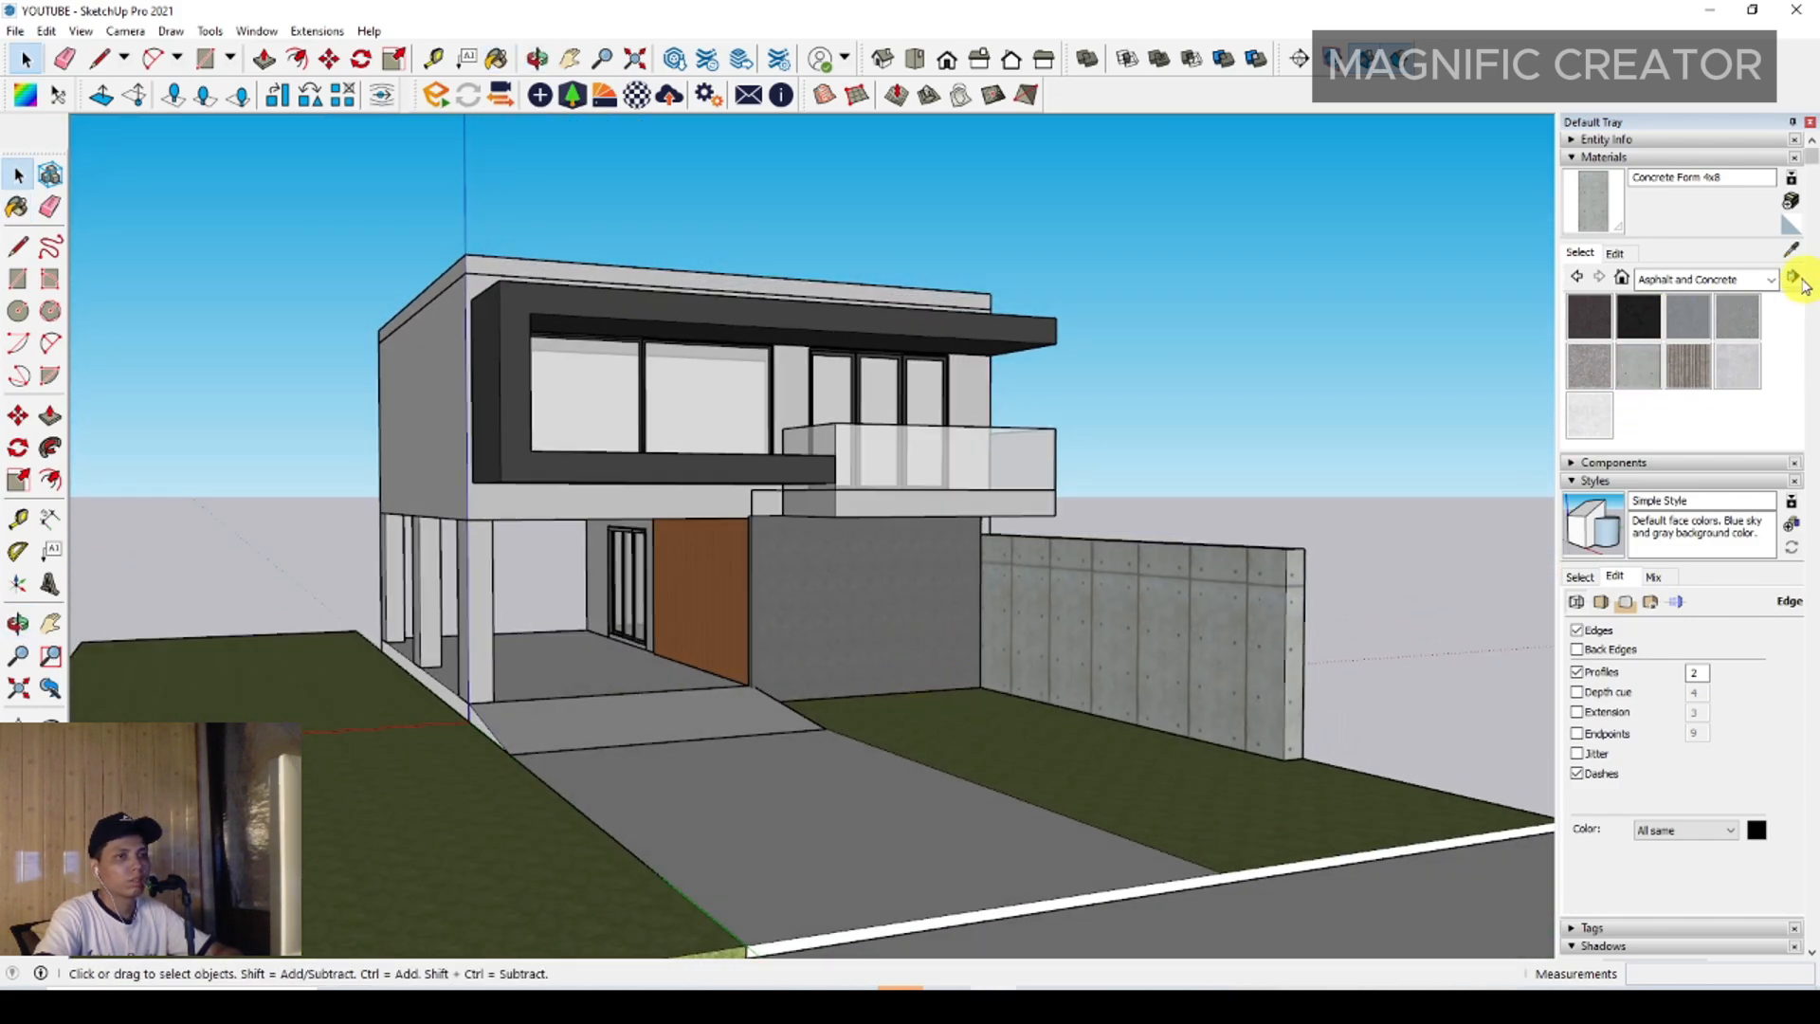
Paint the driveway, ramp and carport floor with Asphalt Stamped Brick from the Landscaping, Fencing and Vegetation materials
left_click(1771, 279)
left_click(1695, 396)
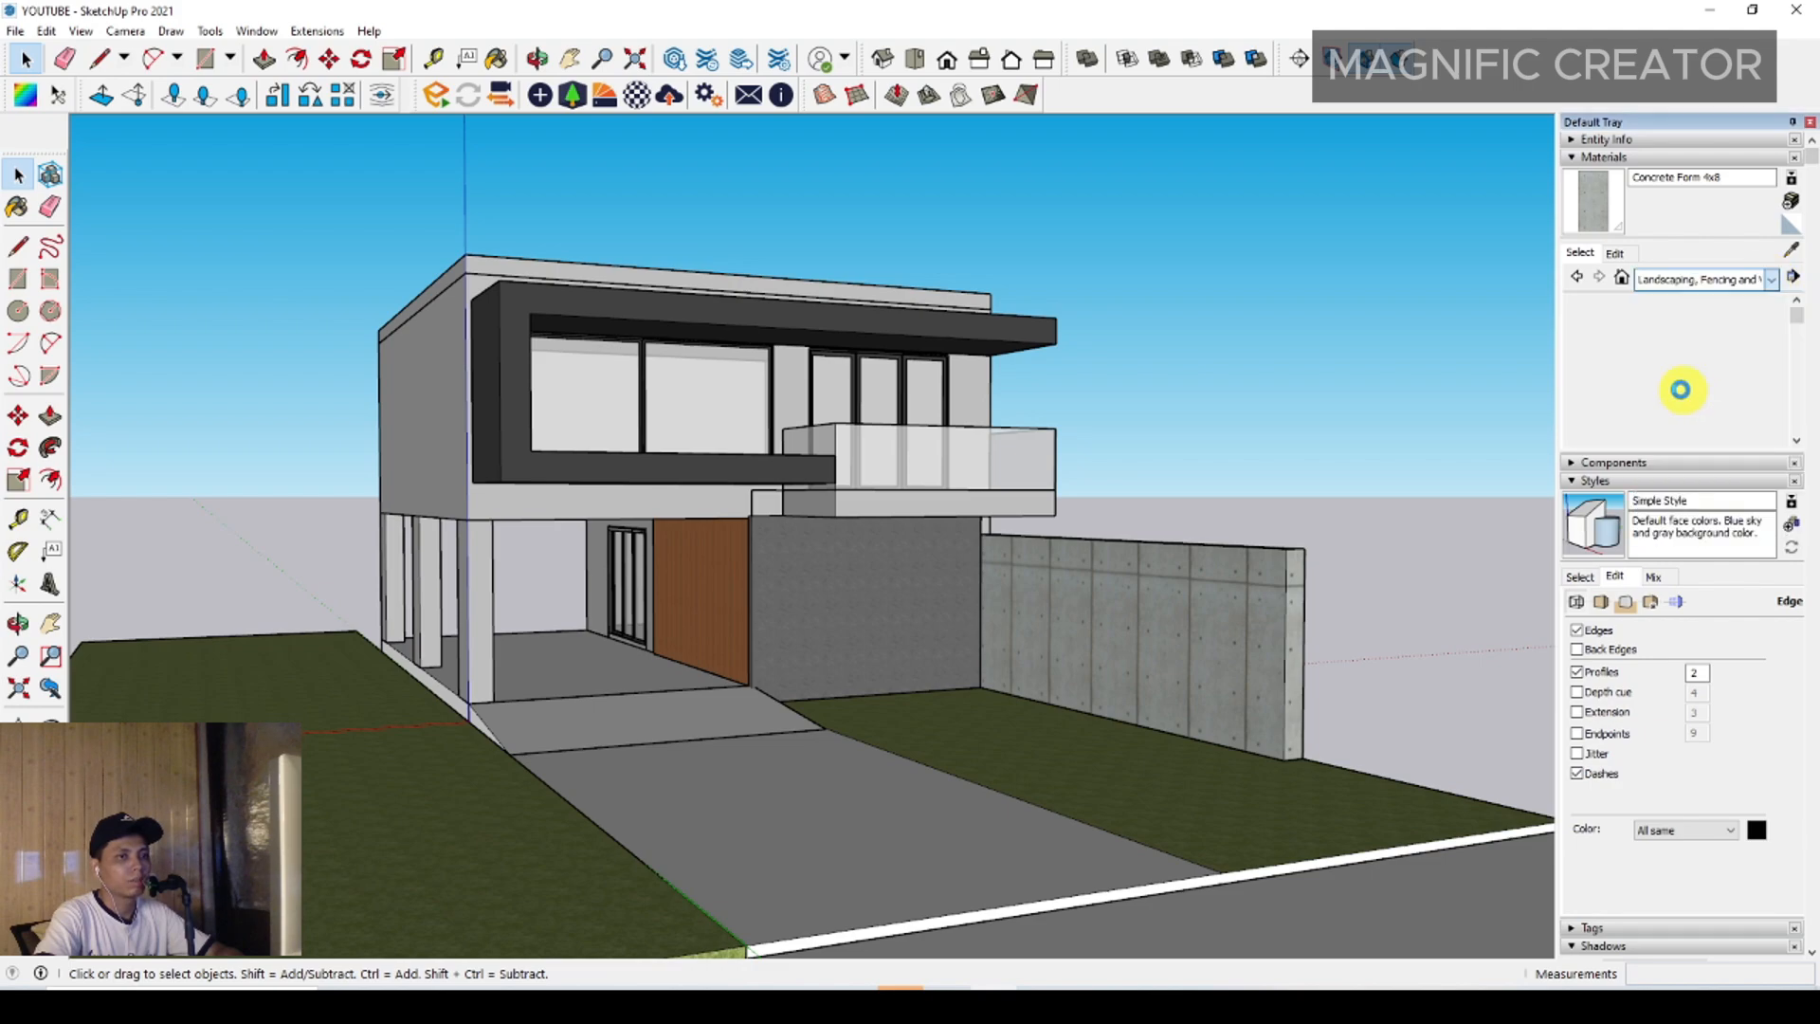
scroll(1659, 372, "up", 2)
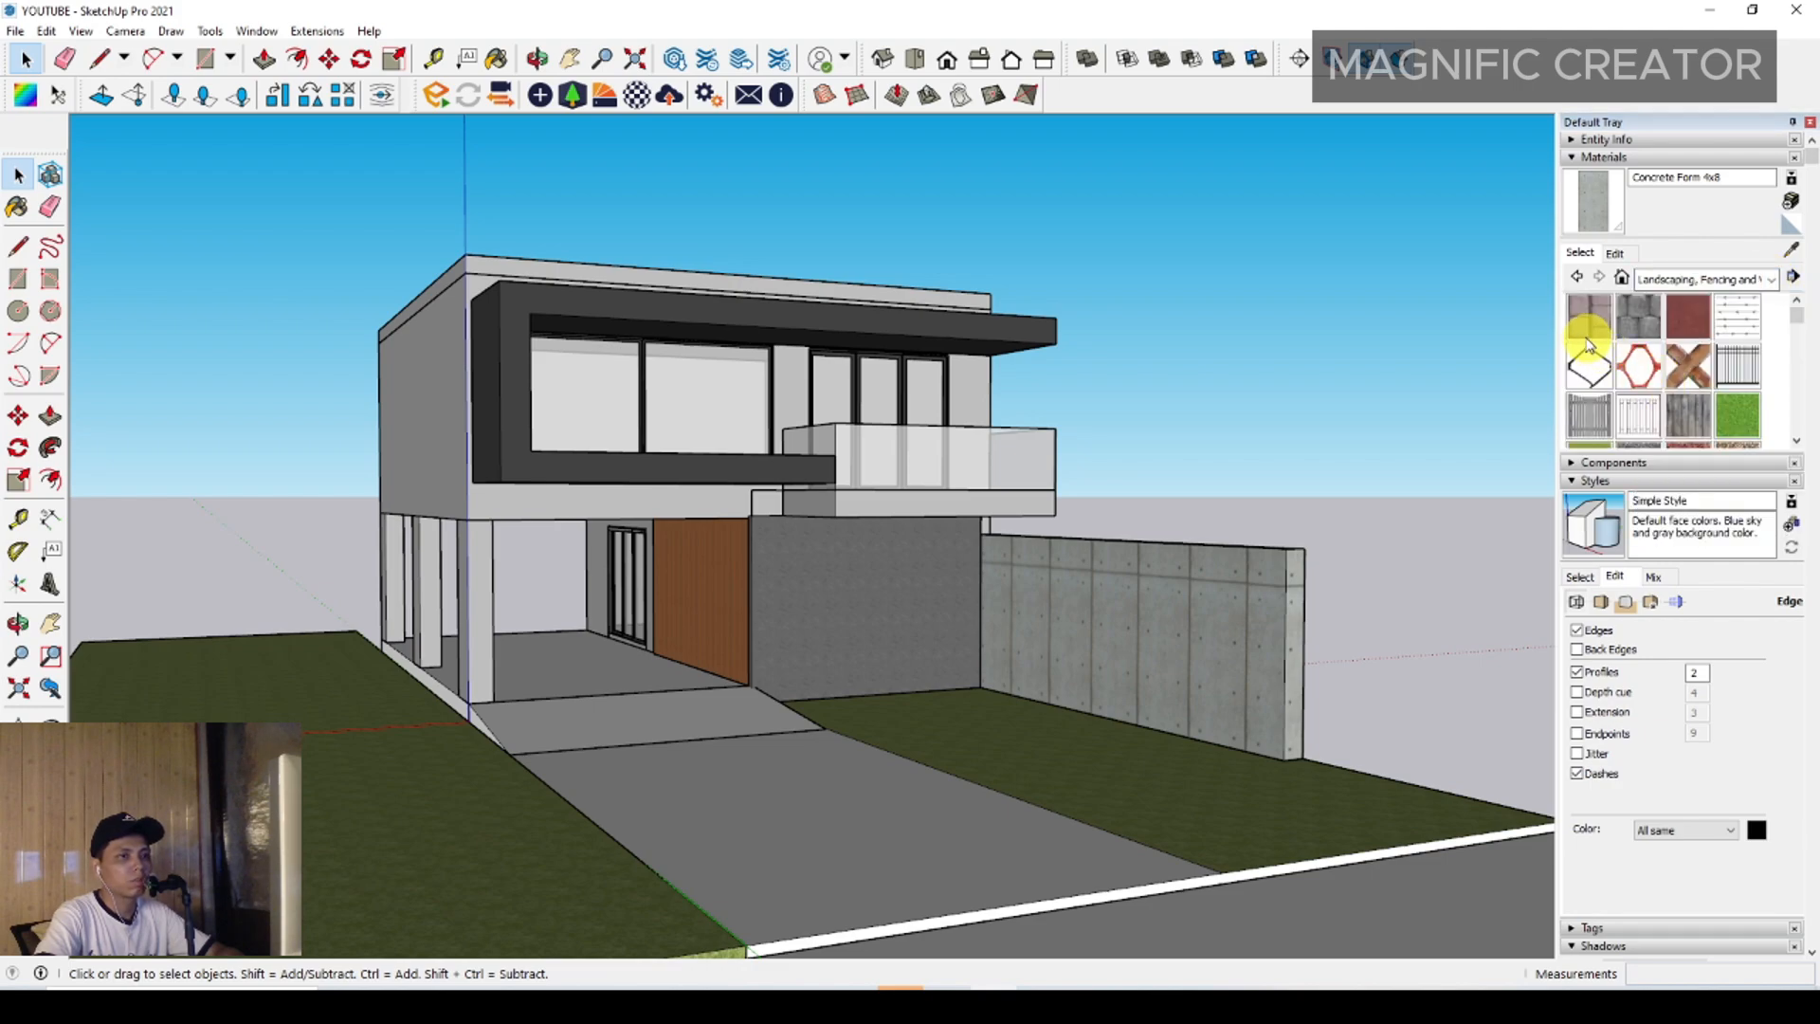
left_click(1589, 316)
left_click(820, 801)
left_click(649, 701)
left_click(596, 675)
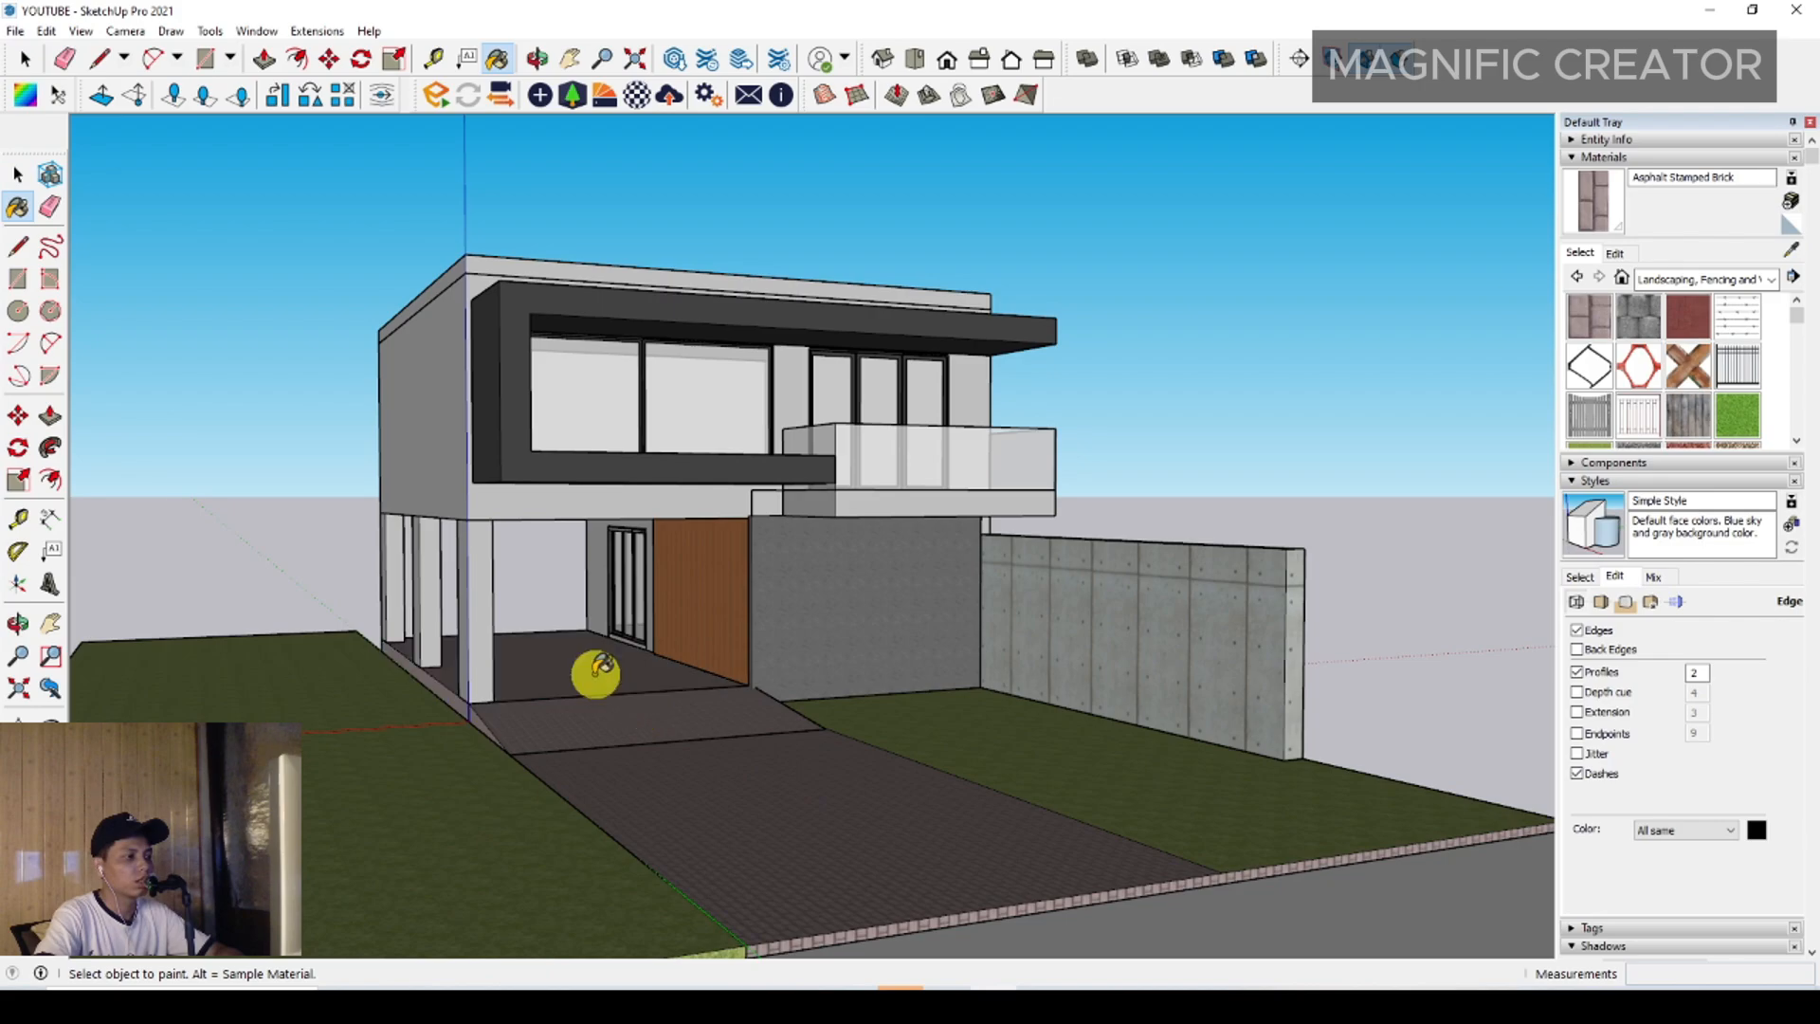
mouse_move(600, 678)
middle_mouse_down()
mouse_move(731, 776)
mouse_move(761, 899)
middle_mouse_up()
scroll(654, 842, "up", 3)
middle_click_drag(648, 843, 744, 715)
scroll(759, 682, "down", 3)
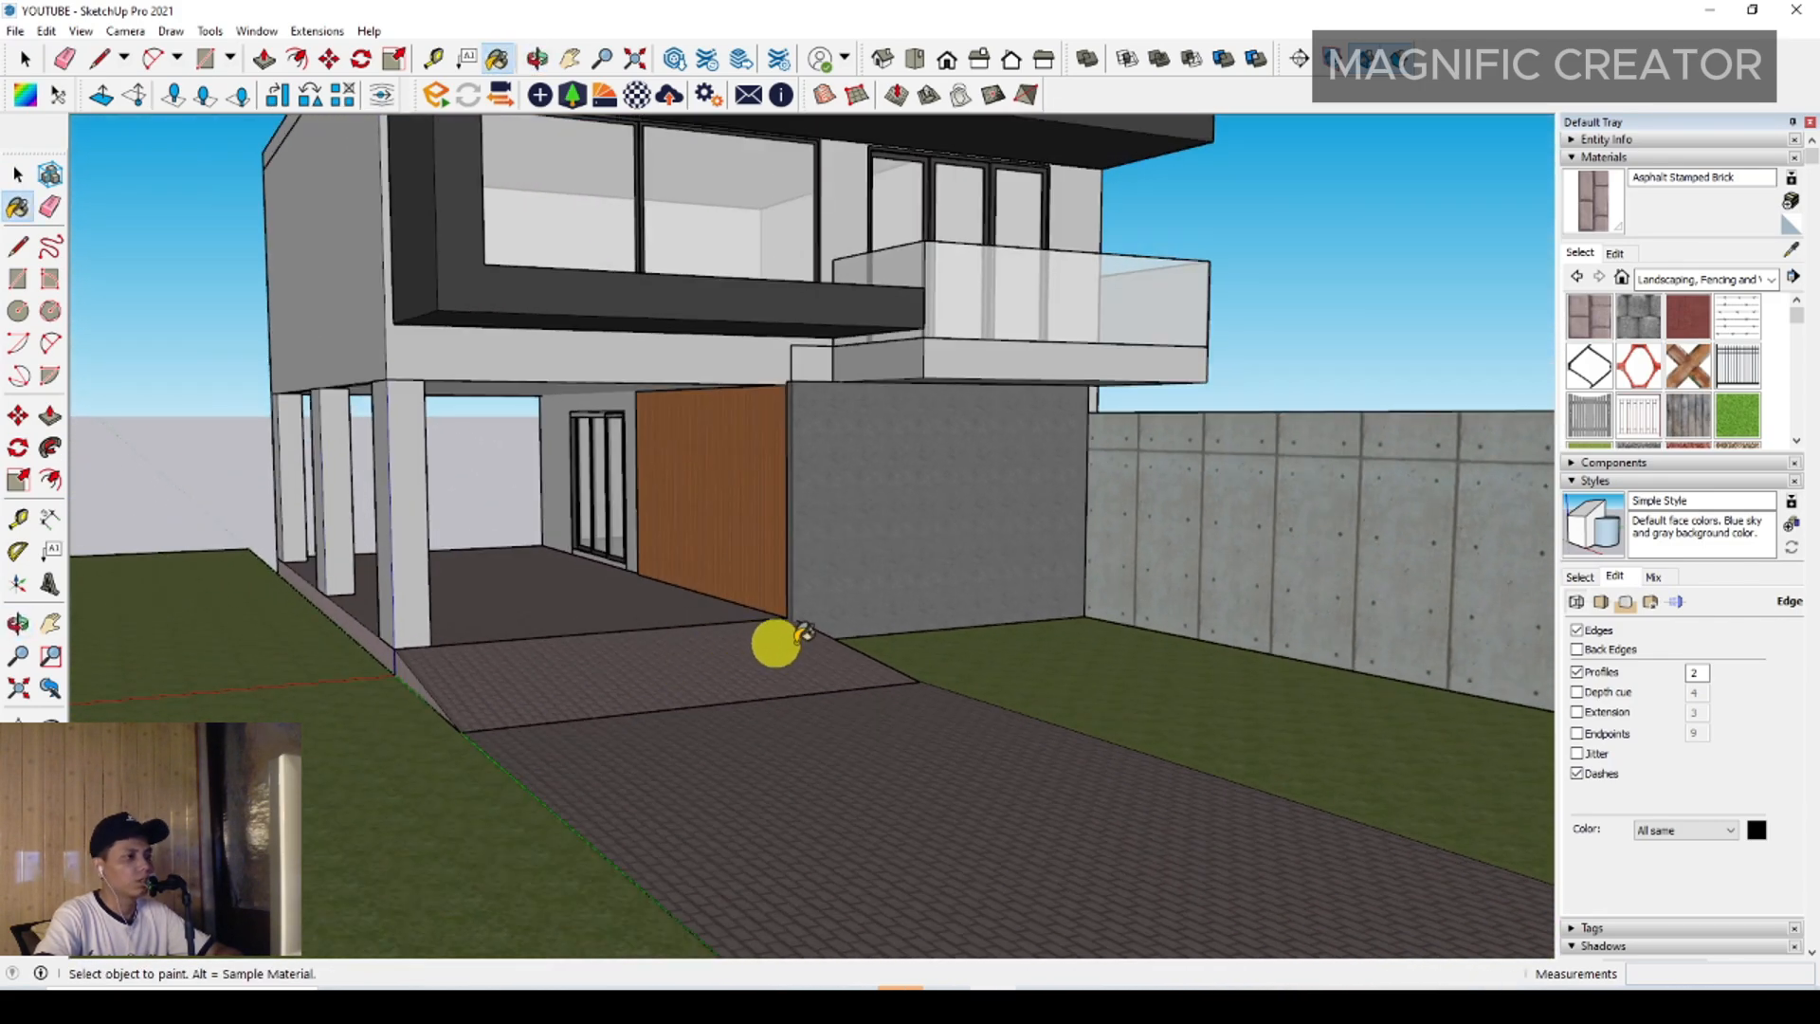
middle_click_drag(772, 638, 772, 683)
scroll(1652, 389, "down", 2)
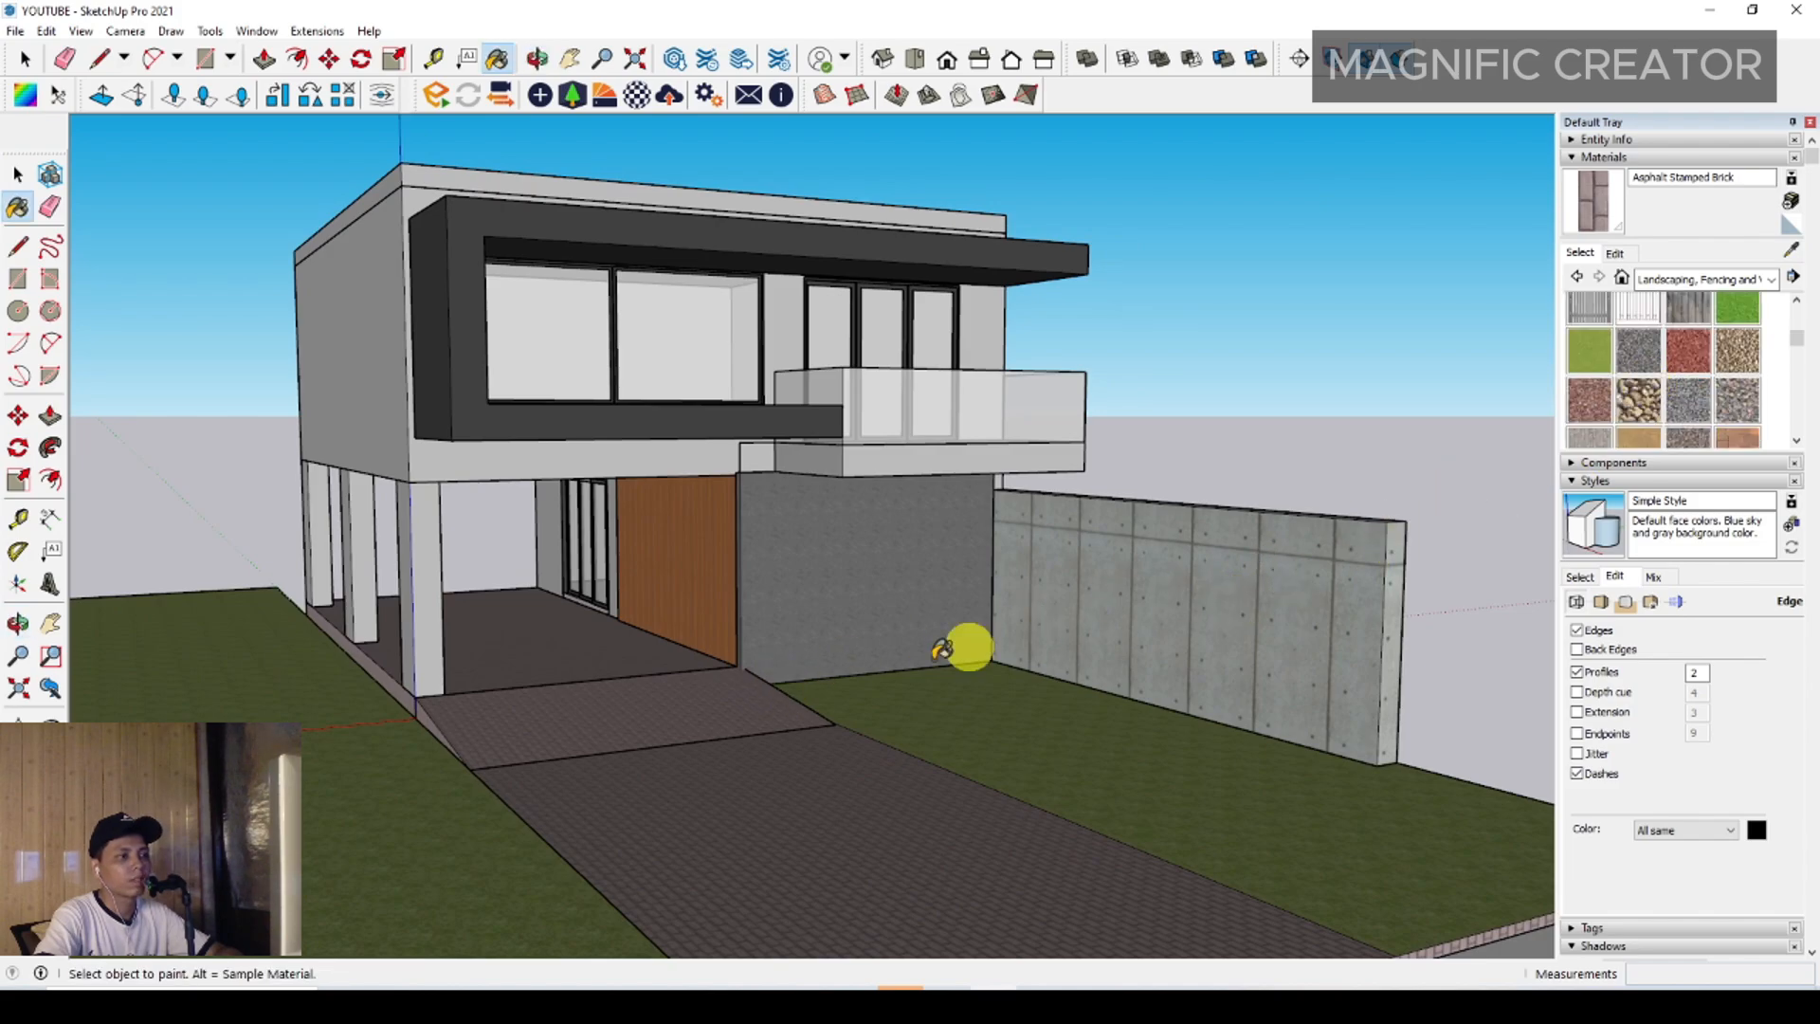
Draw an outline rising from the front roof corner, running 10000 mm across the facade and descending at the opposite corner
middle_click_drag(942, 649, 728, 610)
scroll(948, 607, "up", 3)
scroll(632, 569, "up", 2)
scroll(645, 580, "up", 2)
key("l")
left_click(720, 589)
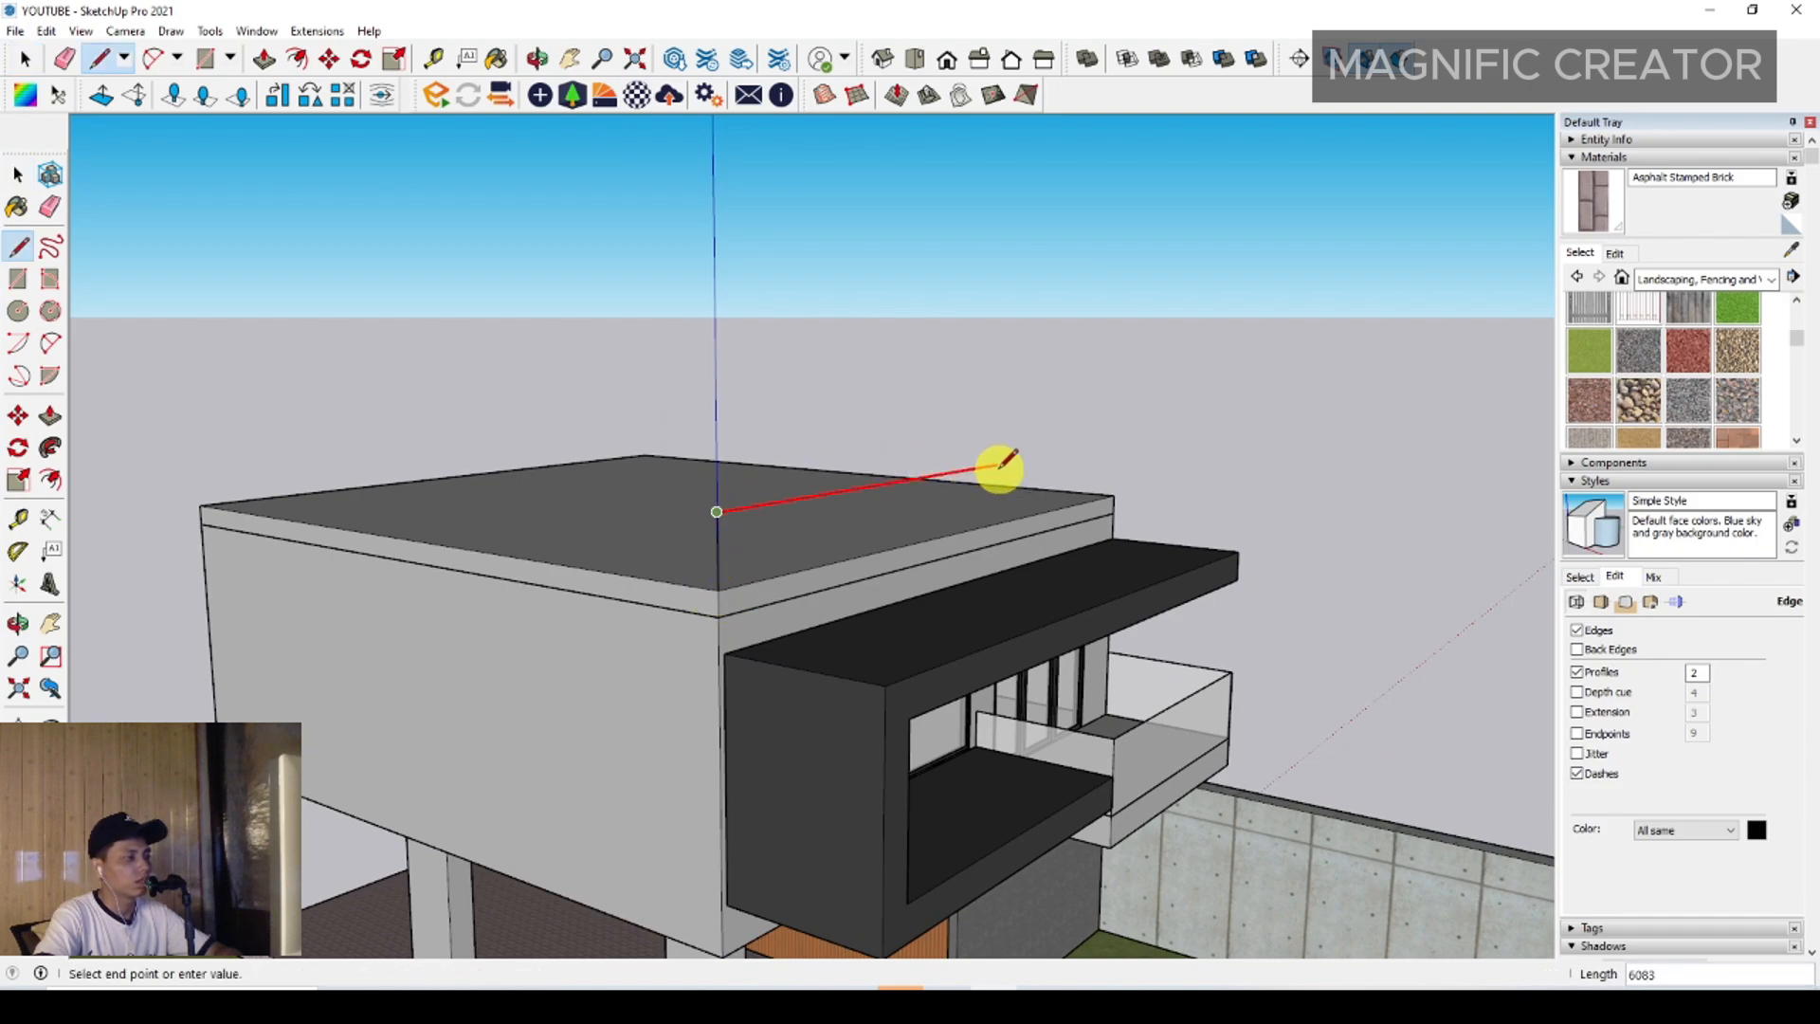
middle_click_drag(1008, 462, 759, 502, "shift")
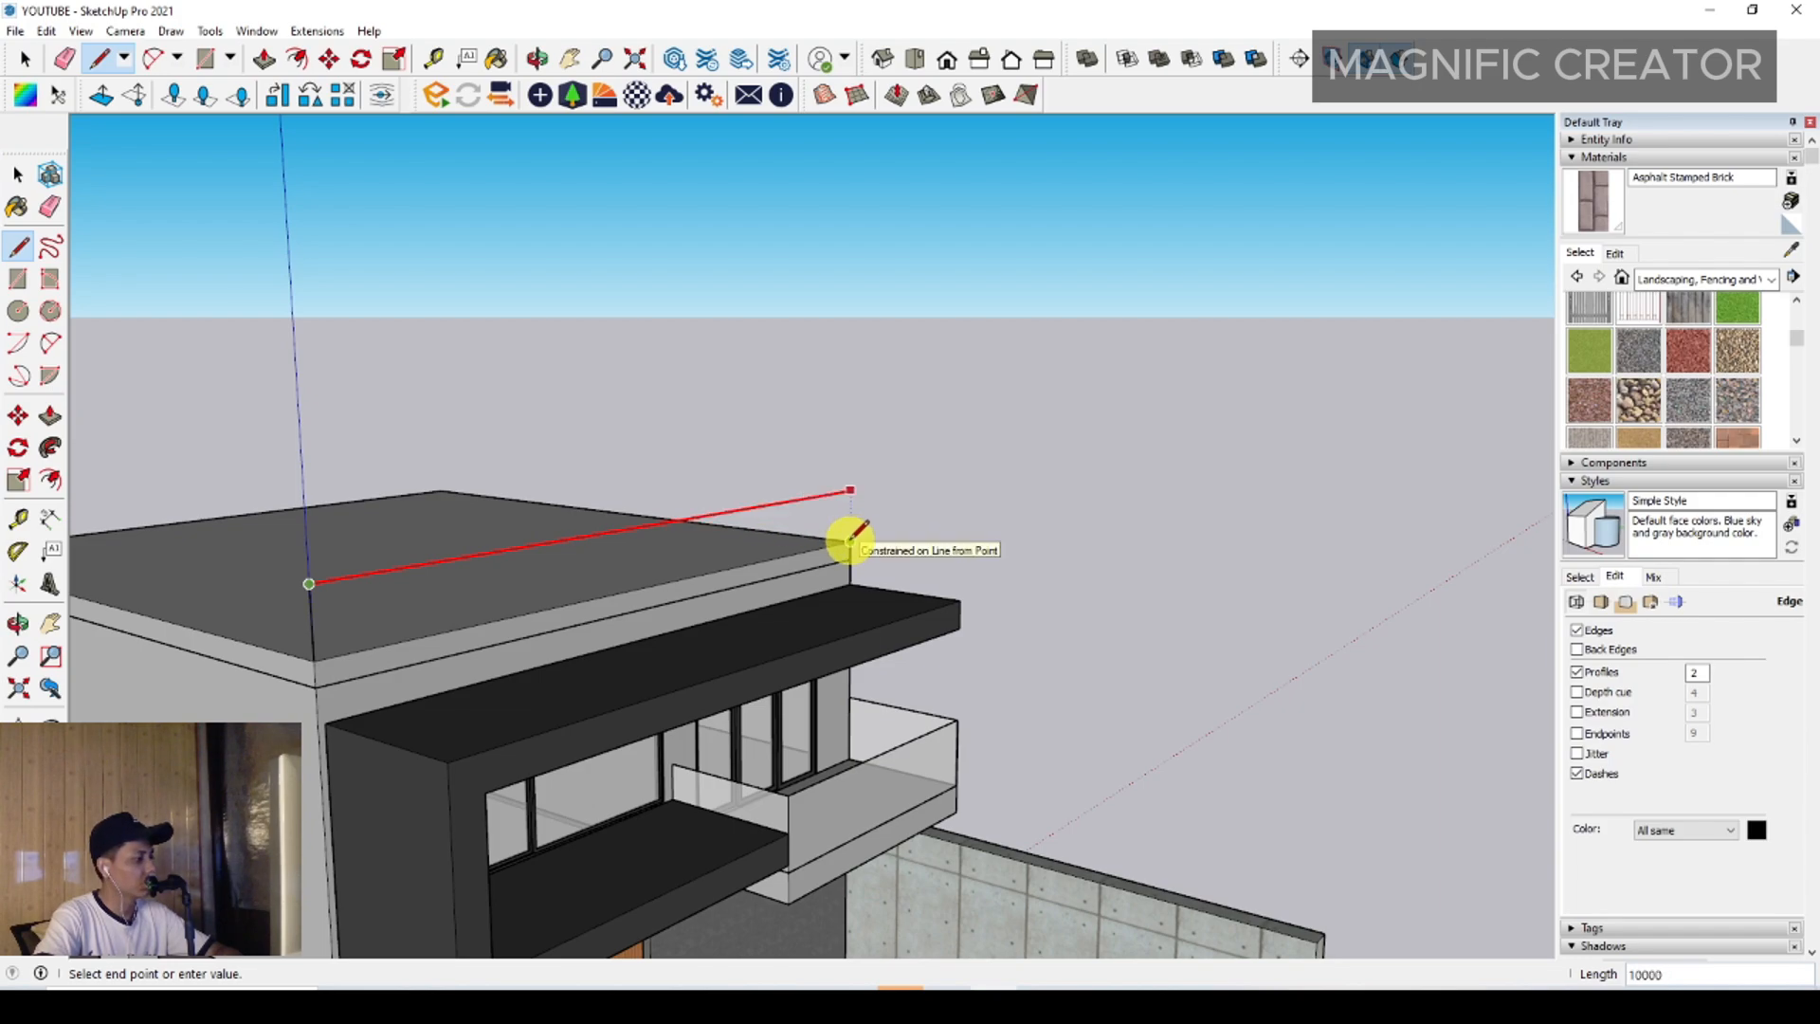
mouse_move(847, 540)
middle_mouse_down()
mouse_move(662, 418)
mouse_move(670, 588)
mouse_move(856, 548)
middle_mouse_up()
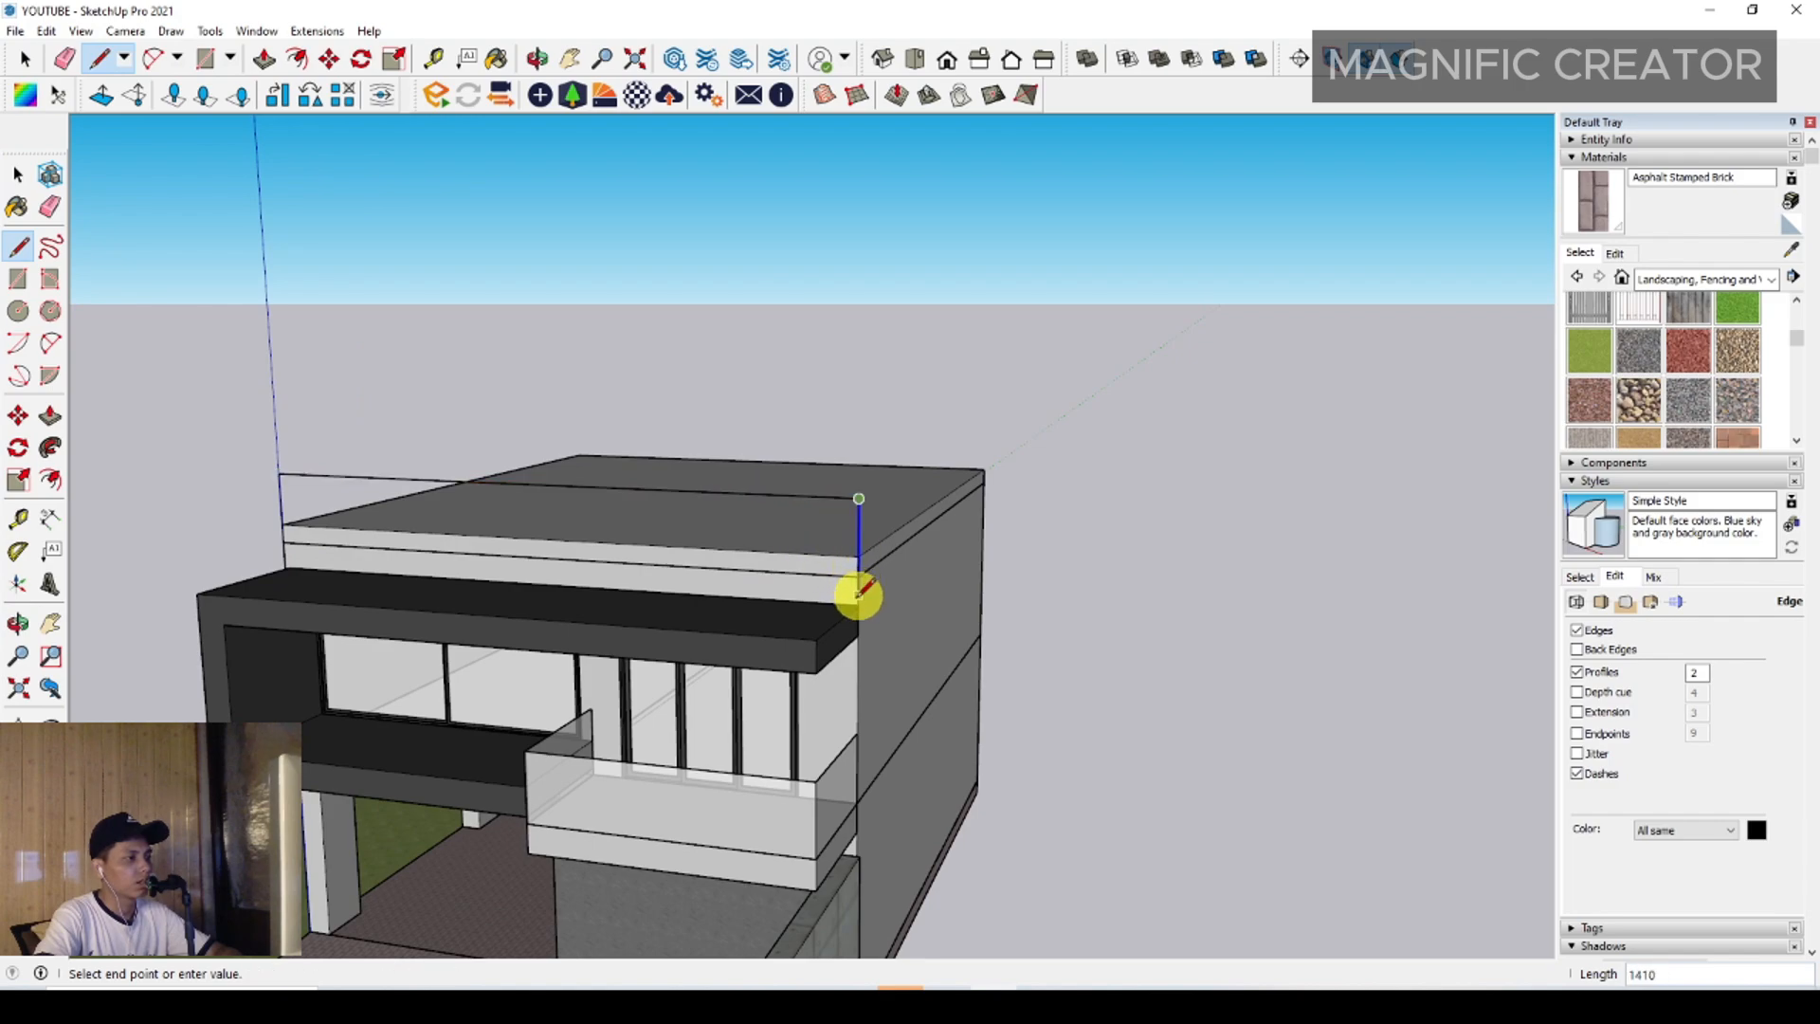
Offset the new outline around the upper facade inward by about 300 mm
key("space")
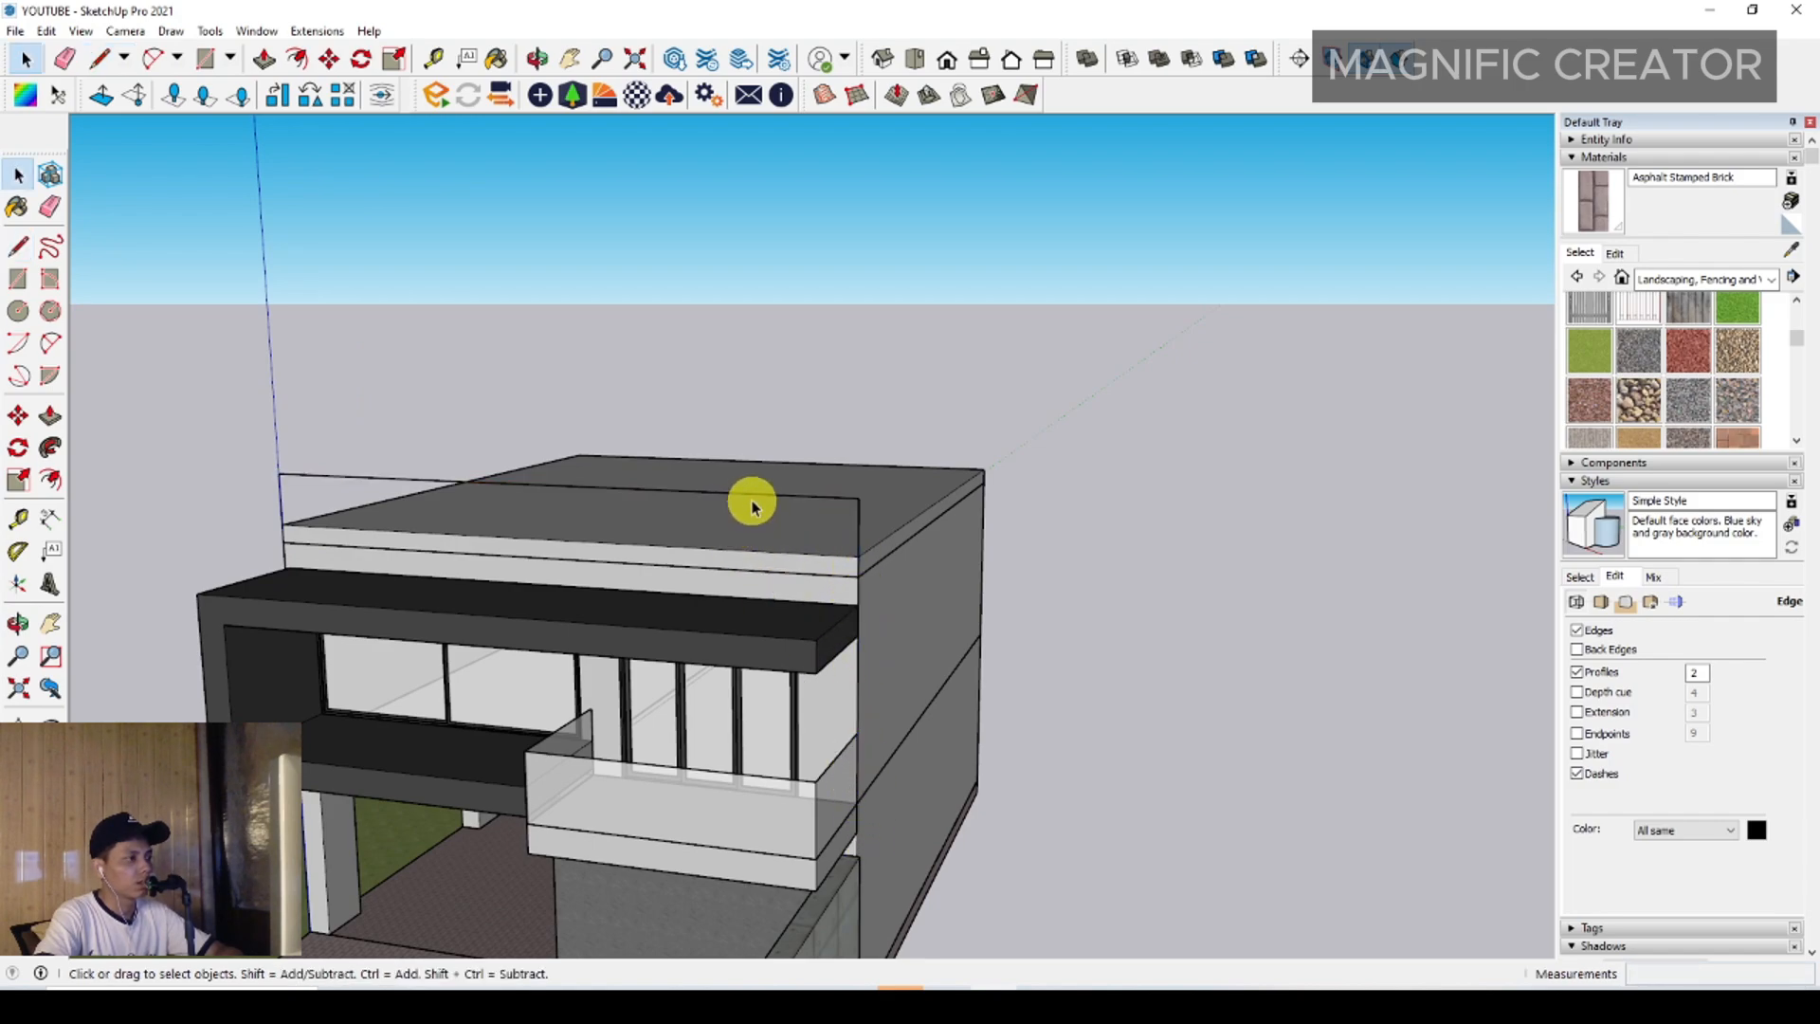
key("f")
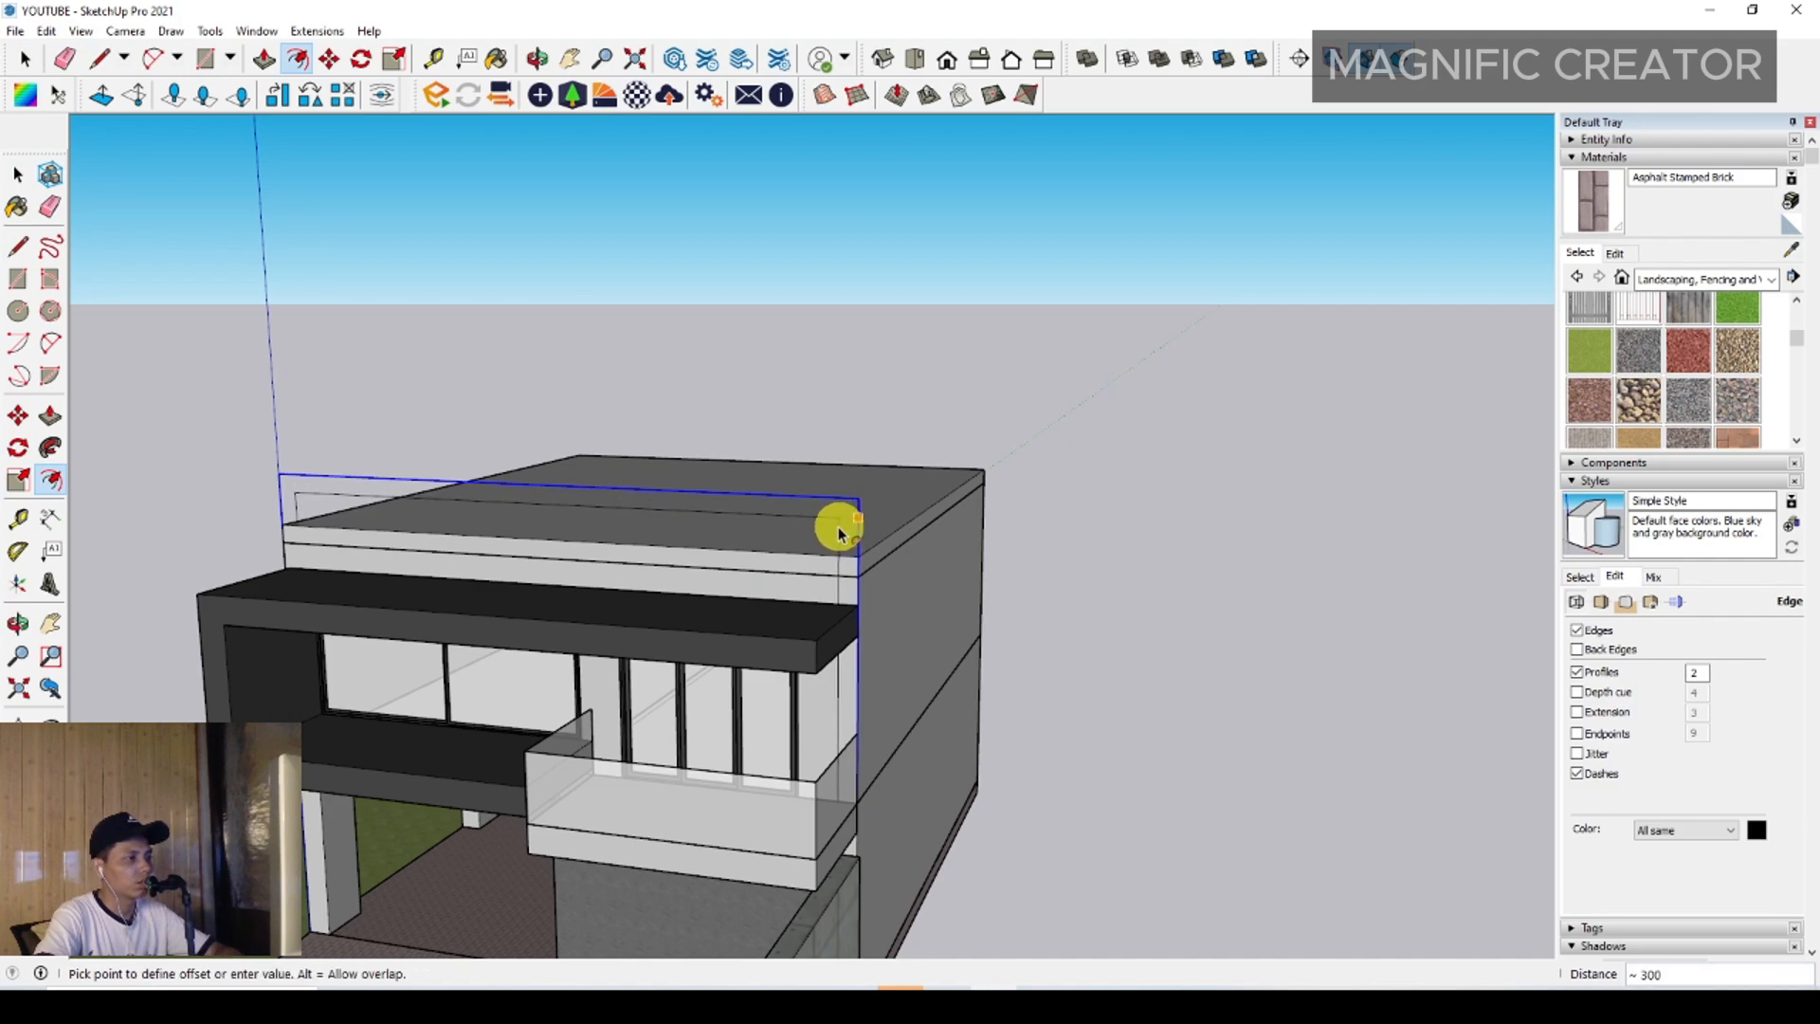
key("space")
Draw a closing line between the inner and outer frame outlines at the balcony floor, beside the house corner
scroll(284, 521, "up", 5)
key("l")
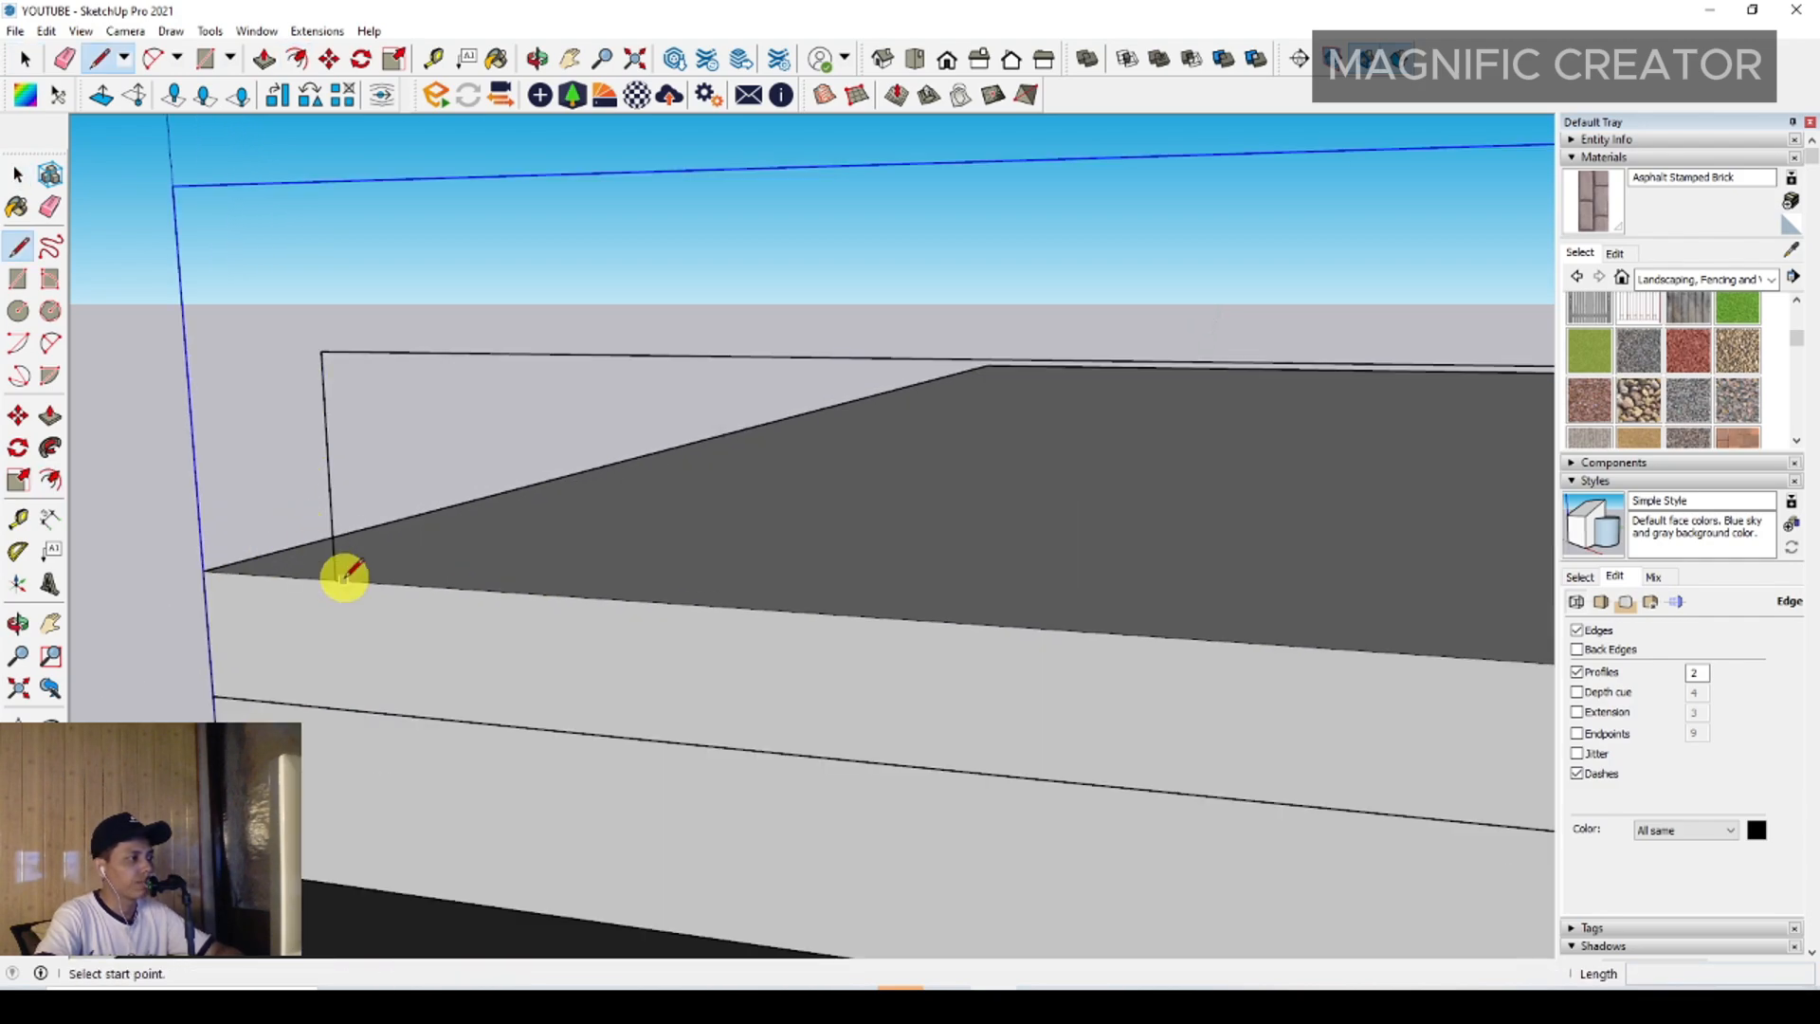
key("space")
scroll(201, 571, "down", 7)
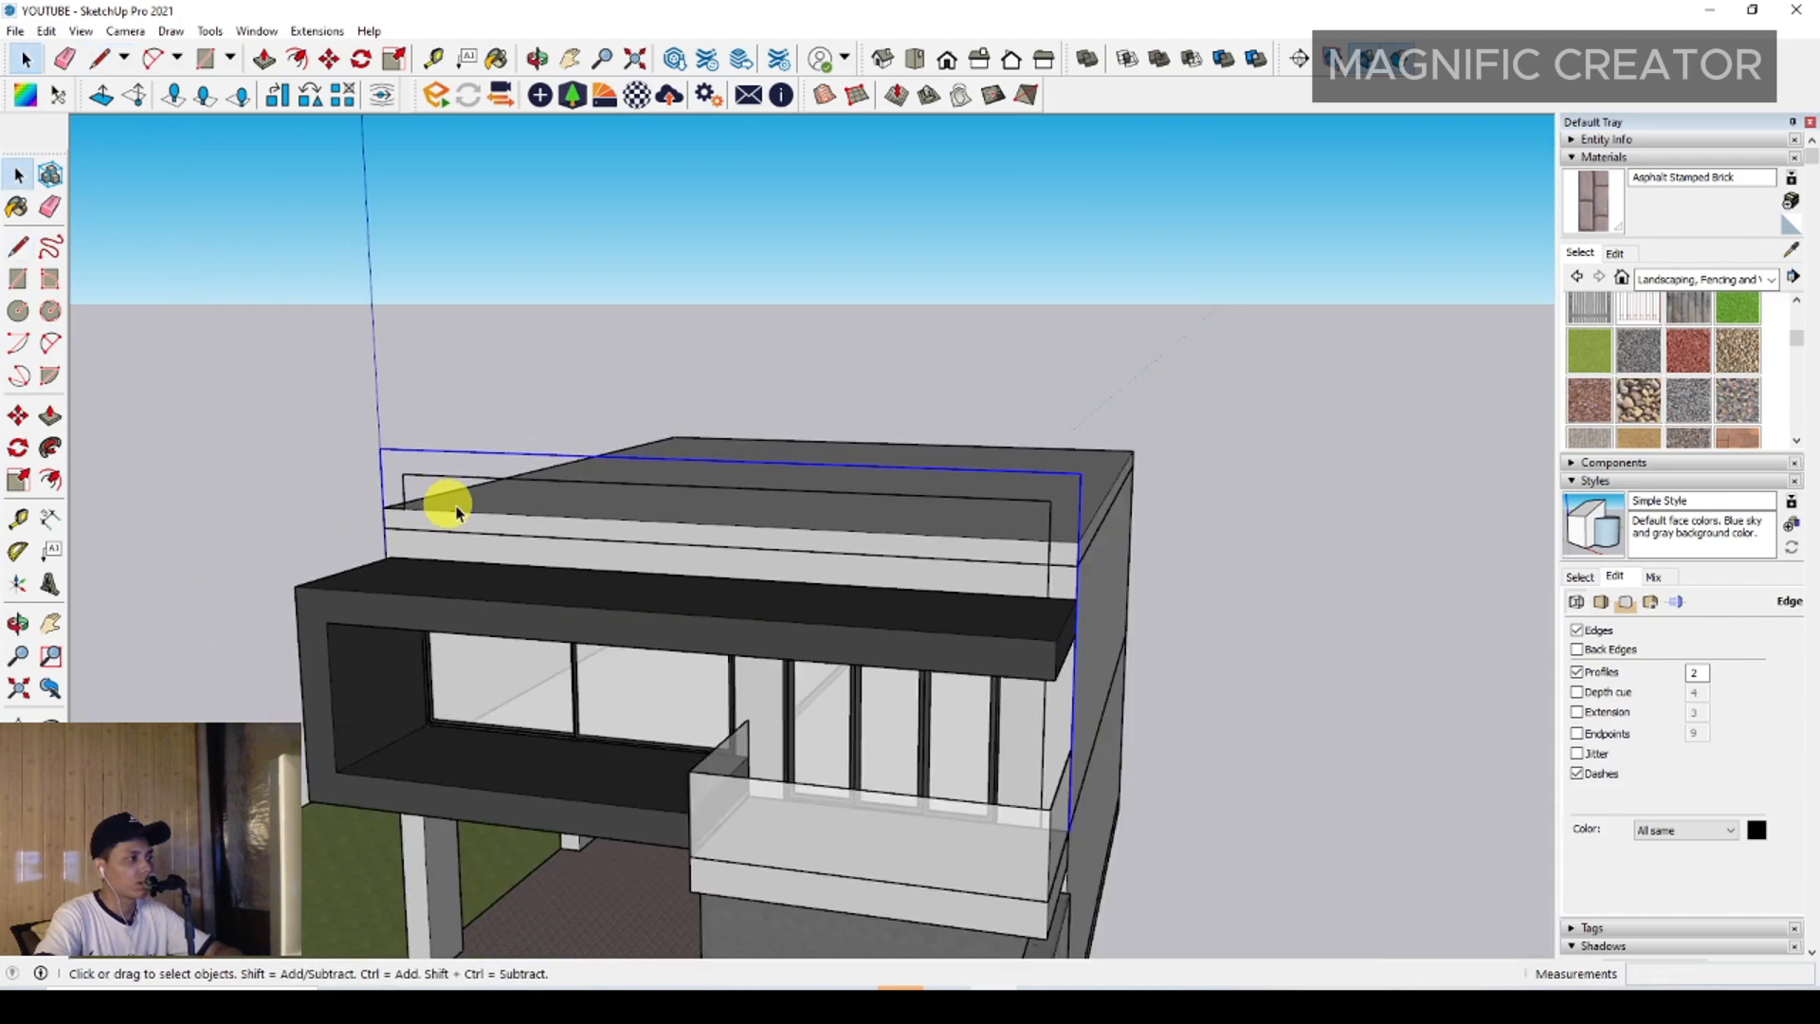
scroll(853, 531, "up", 3)
middle_click_drag(778, 536, 1024, 839)
scroll(1023, 839, "up", 4)
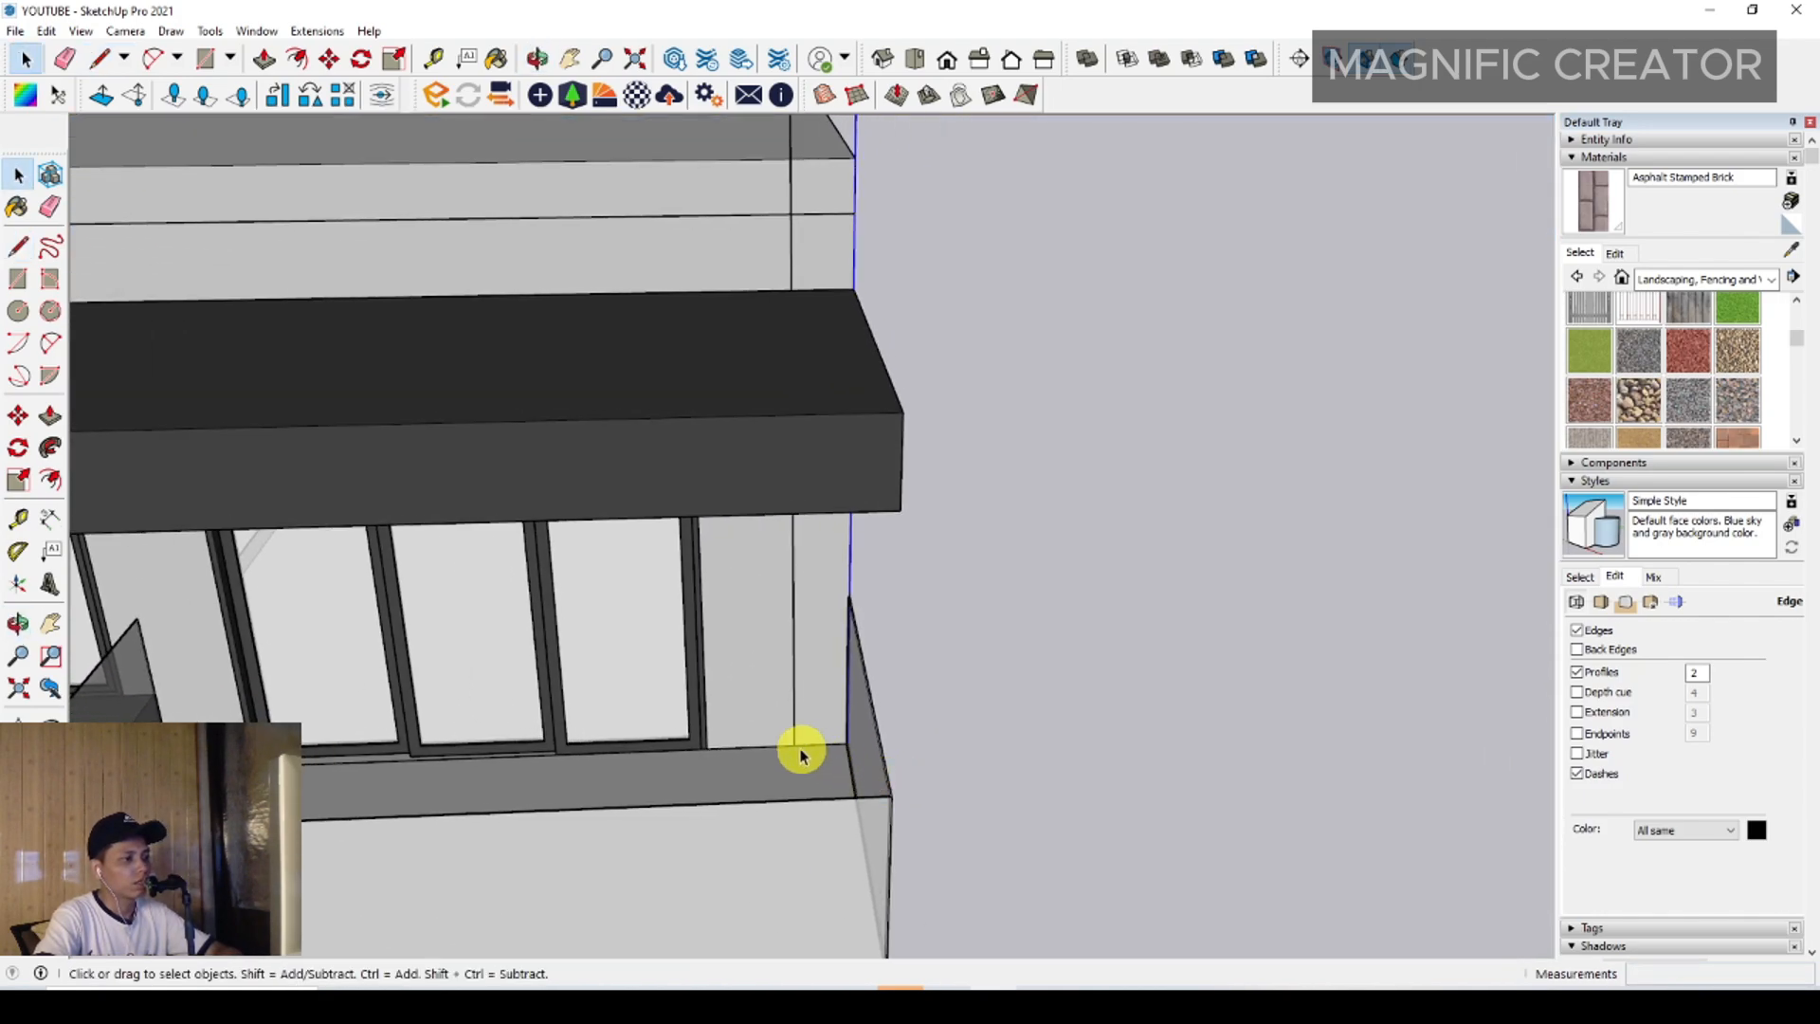
key("l")
left_click(797, 743)
mouse_move(796, 743)
middle_mouse_down()
mouse_move(626, 743)
mouse_move(764, 741)
middle_mouse_up()
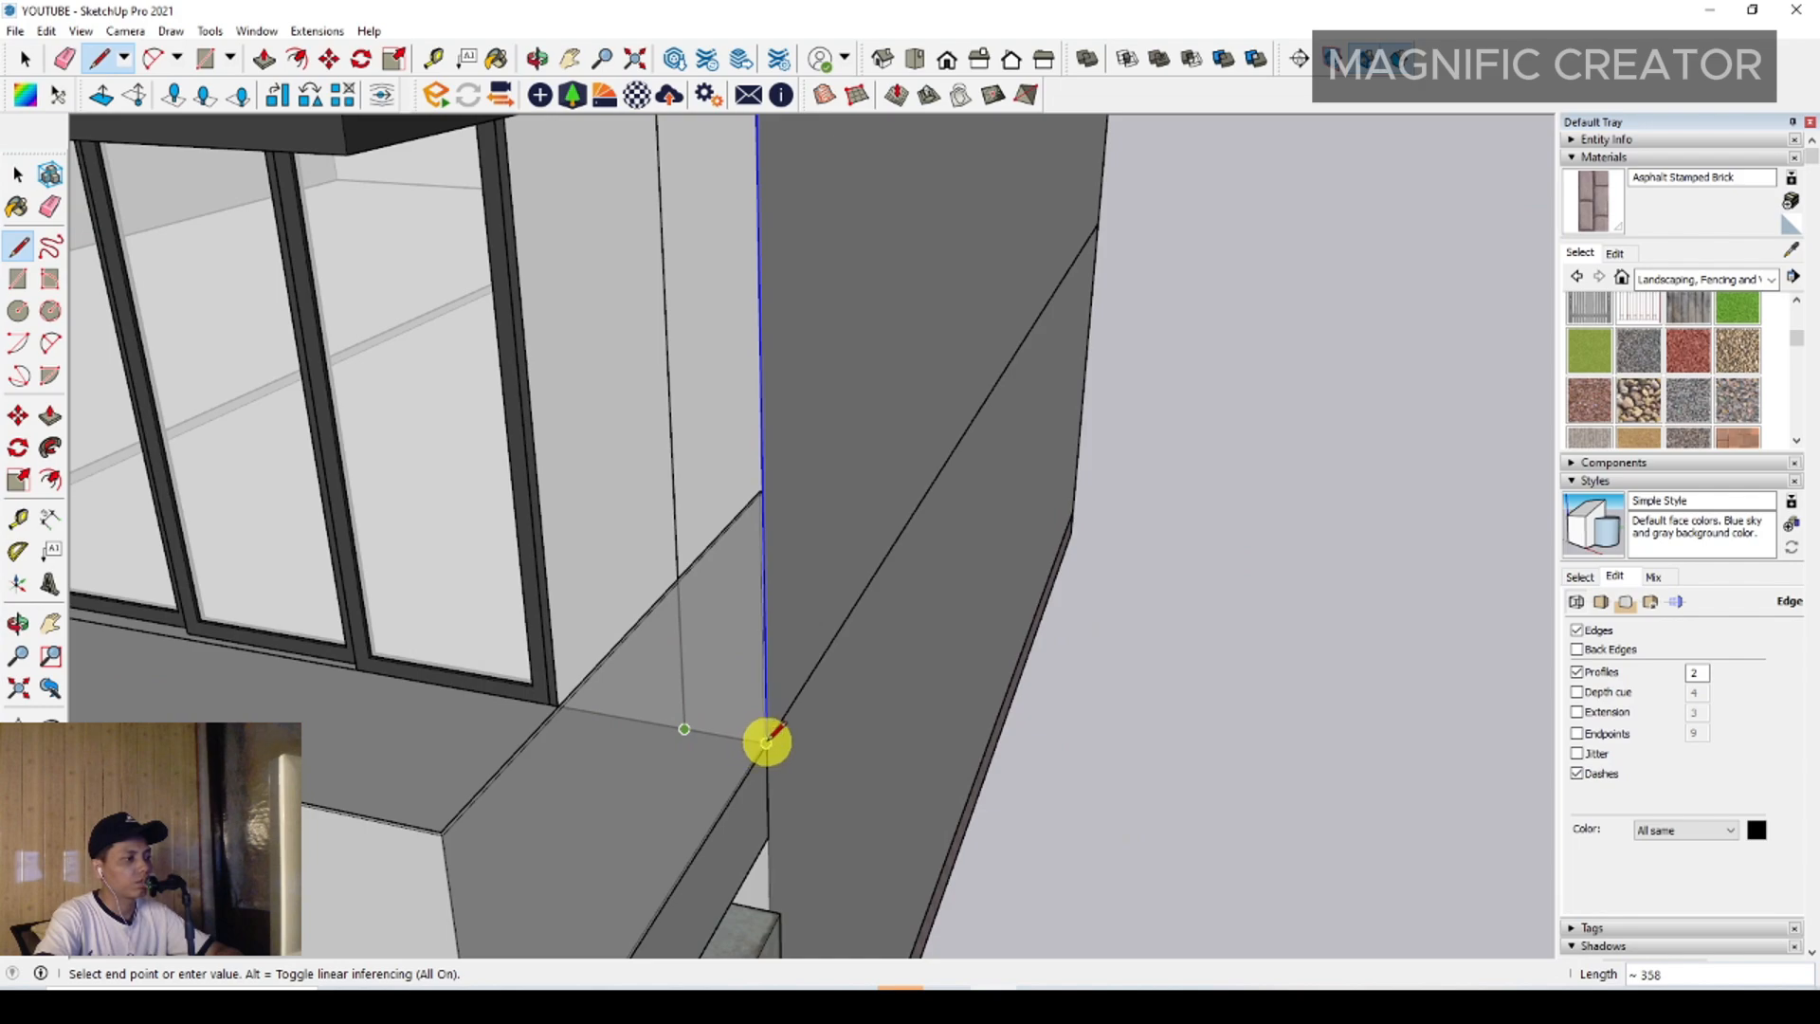
left_click(766, 742)
key("space")
scroll(753, 569, "down", 5)
Extrude the closed frame face forward from the upper facade with Push/Pull
double_click(752, 521)
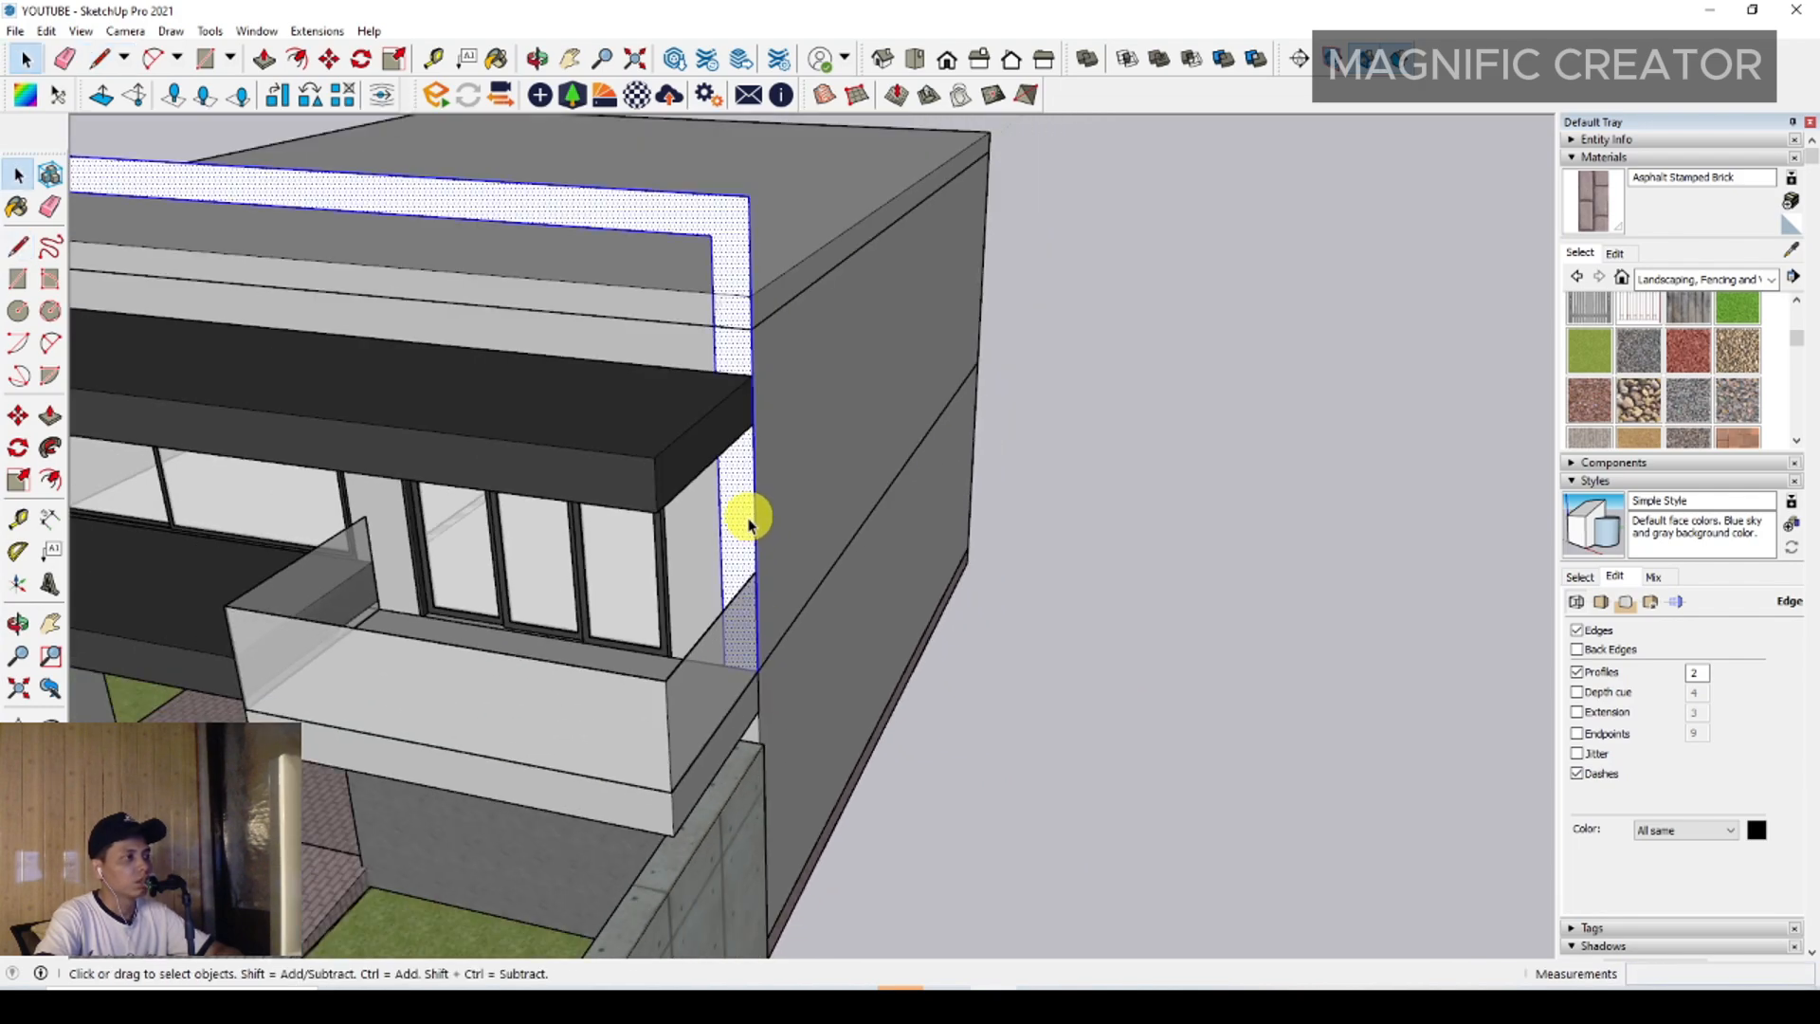
middle_click_drag(810, 538, 718, 525)
key("p")
left_click(792, 363)
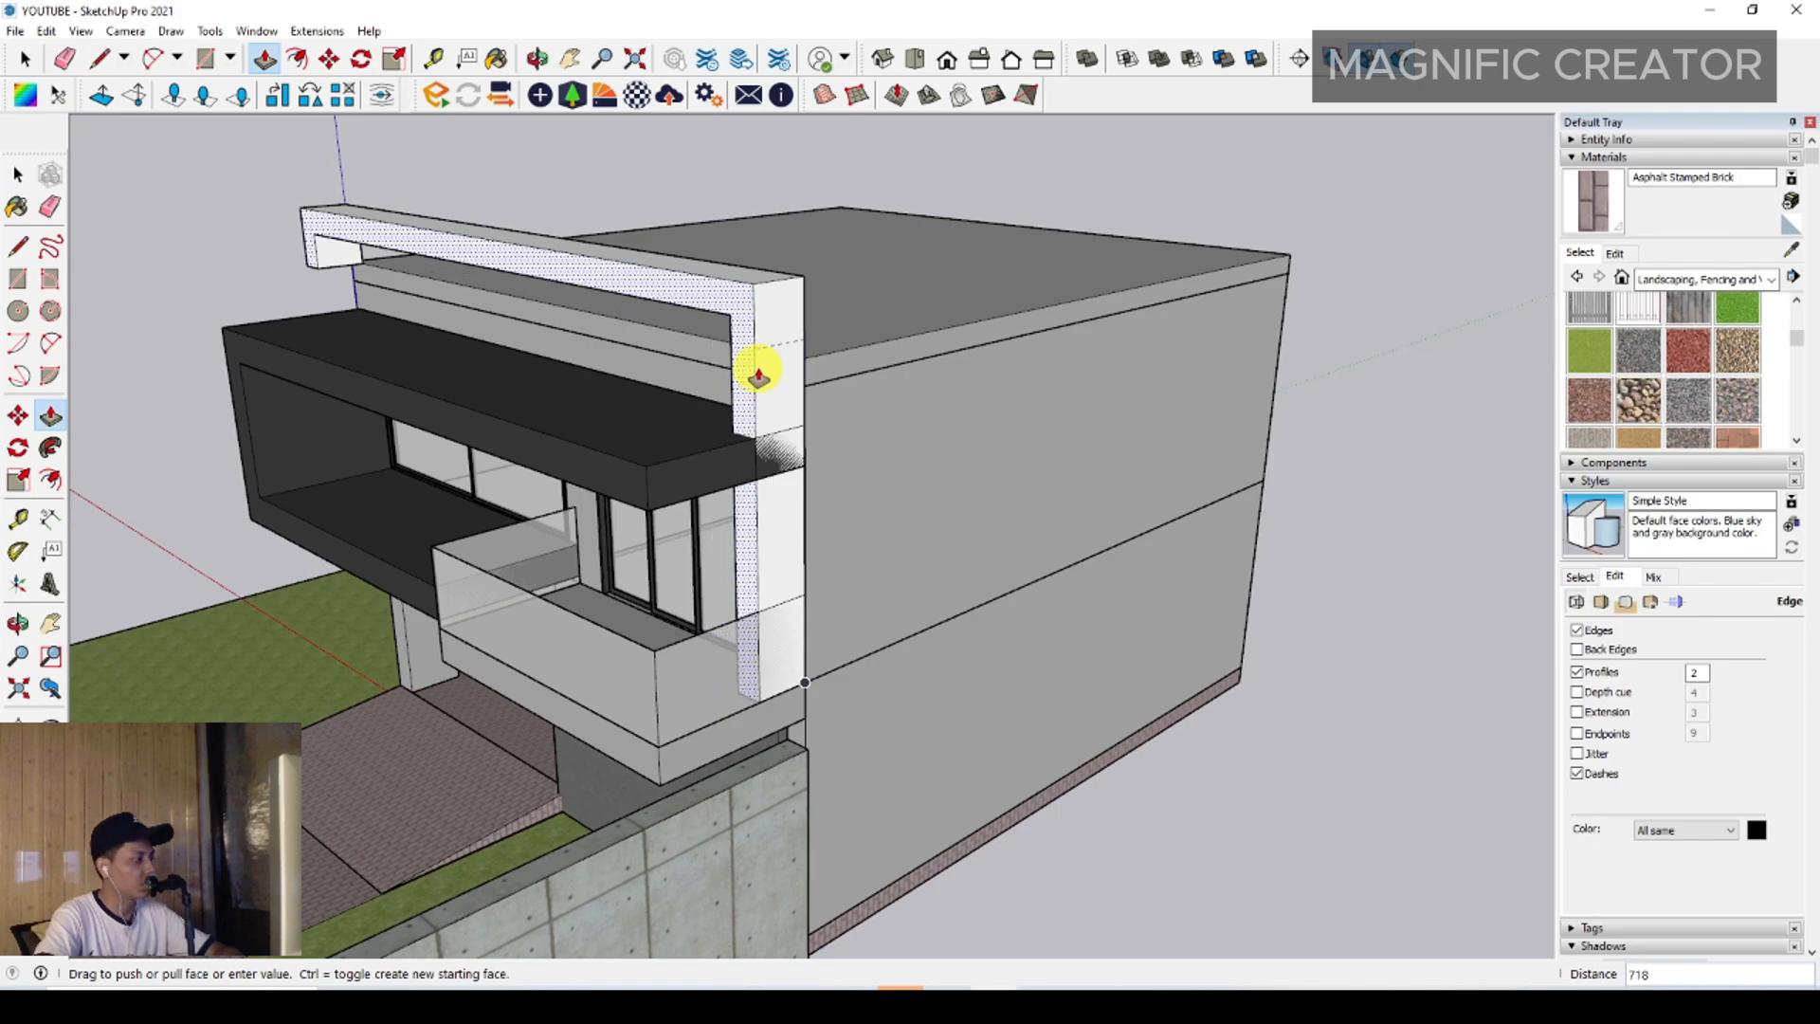
left_click(723, 391)
key("space")
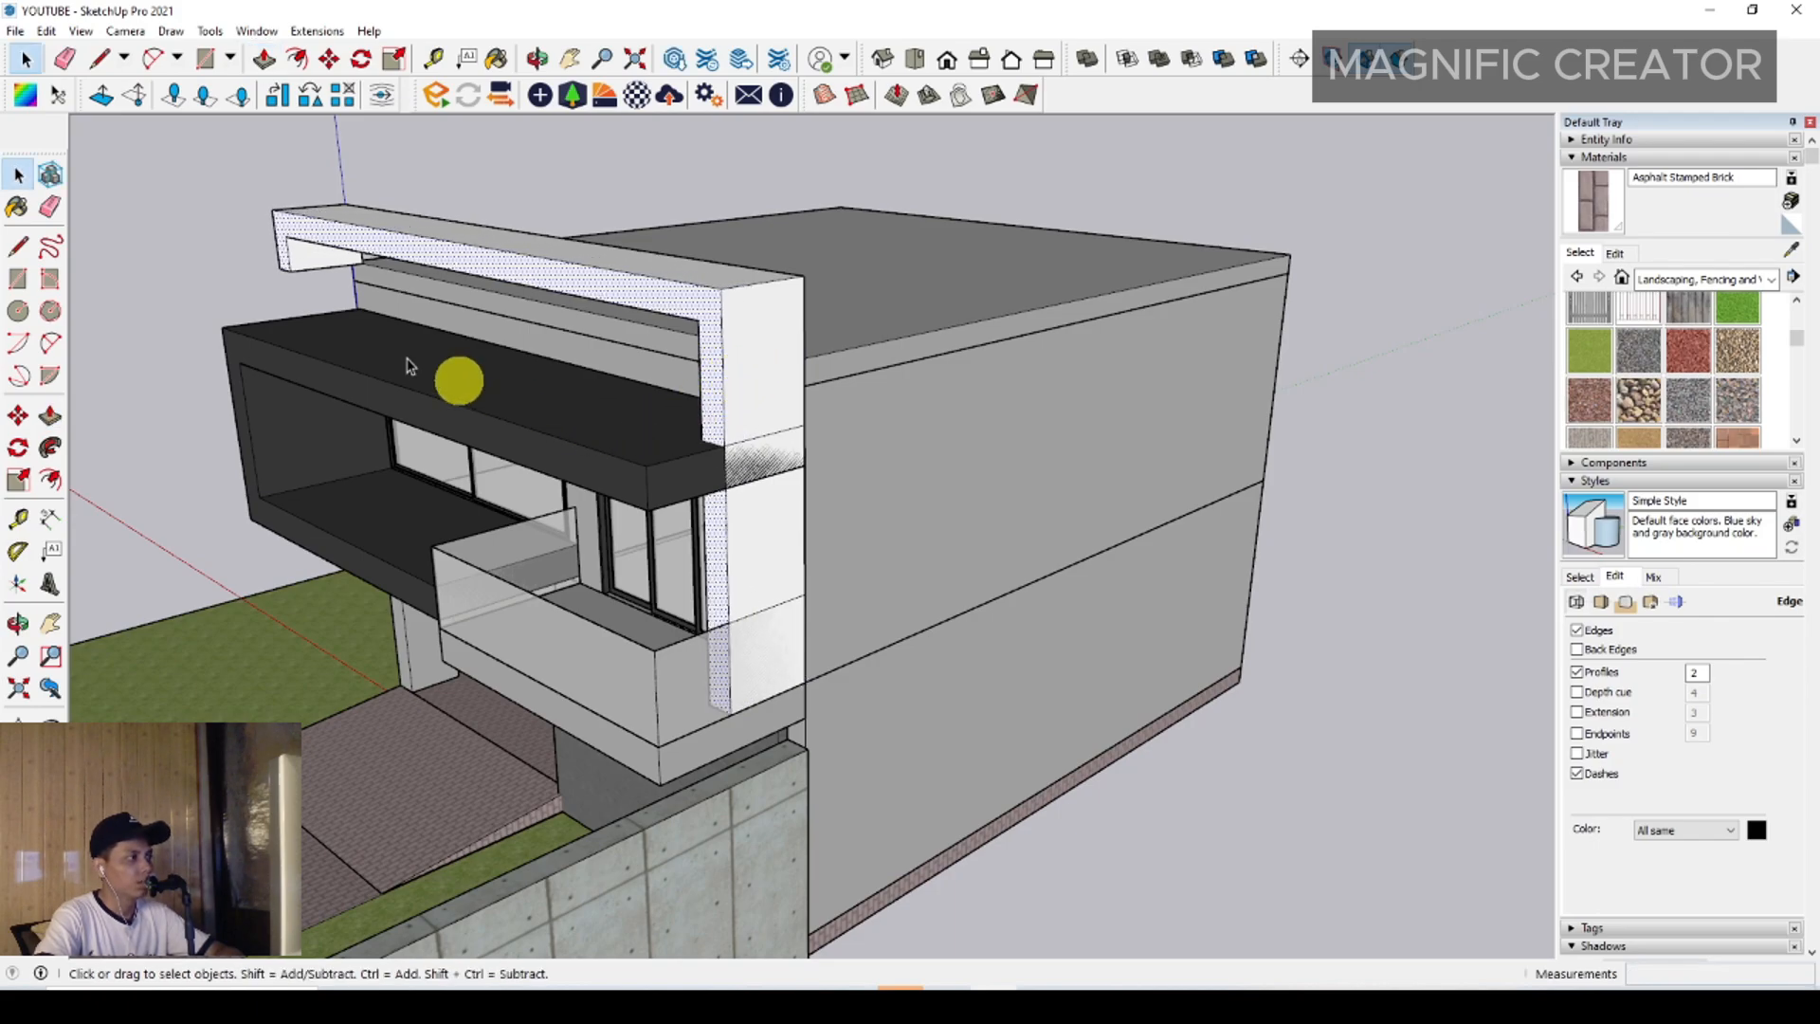
Select the extruded outer frame's geometry and make it a group
middle_click_drag(383, 363, 1071, 318)
scroll(625, 398, "up", 4)
middle_click_drag(609, 426, 703, 195)
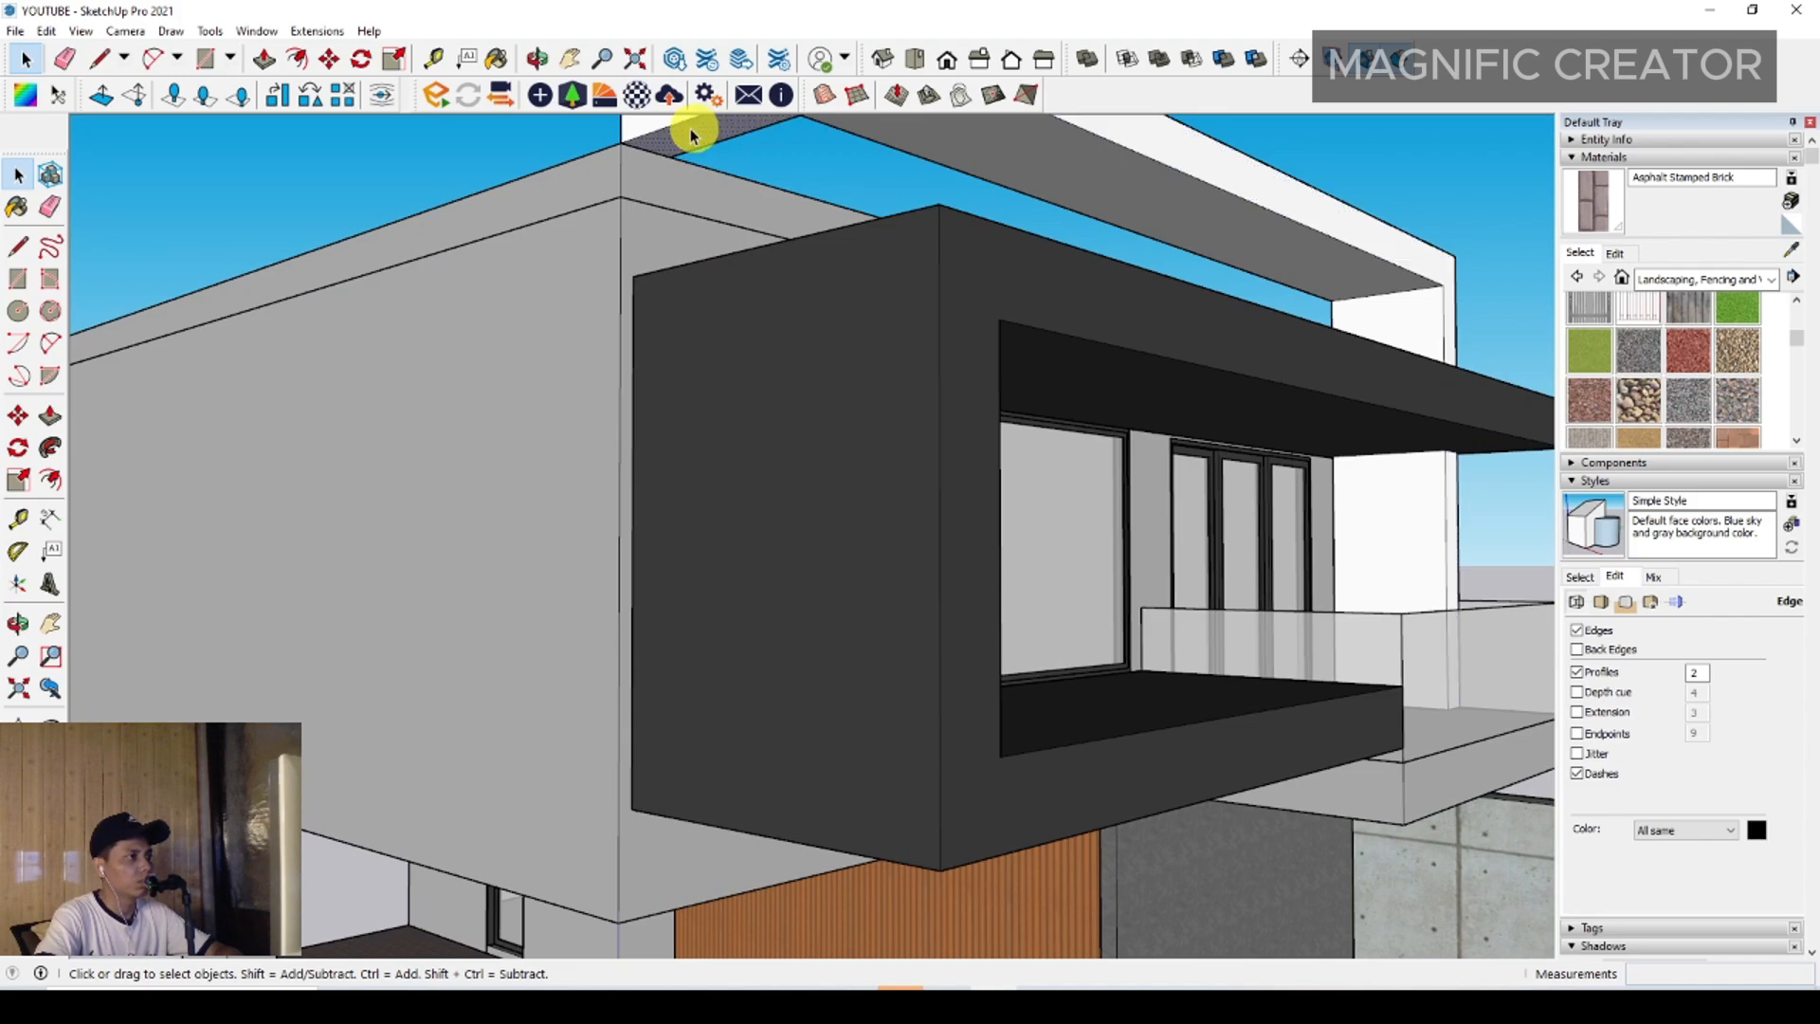
key("space")
scroll(806, 332, "down", 5)
middle_click_drag(853, 351, 1072, 284)
right_click(1074, 285)
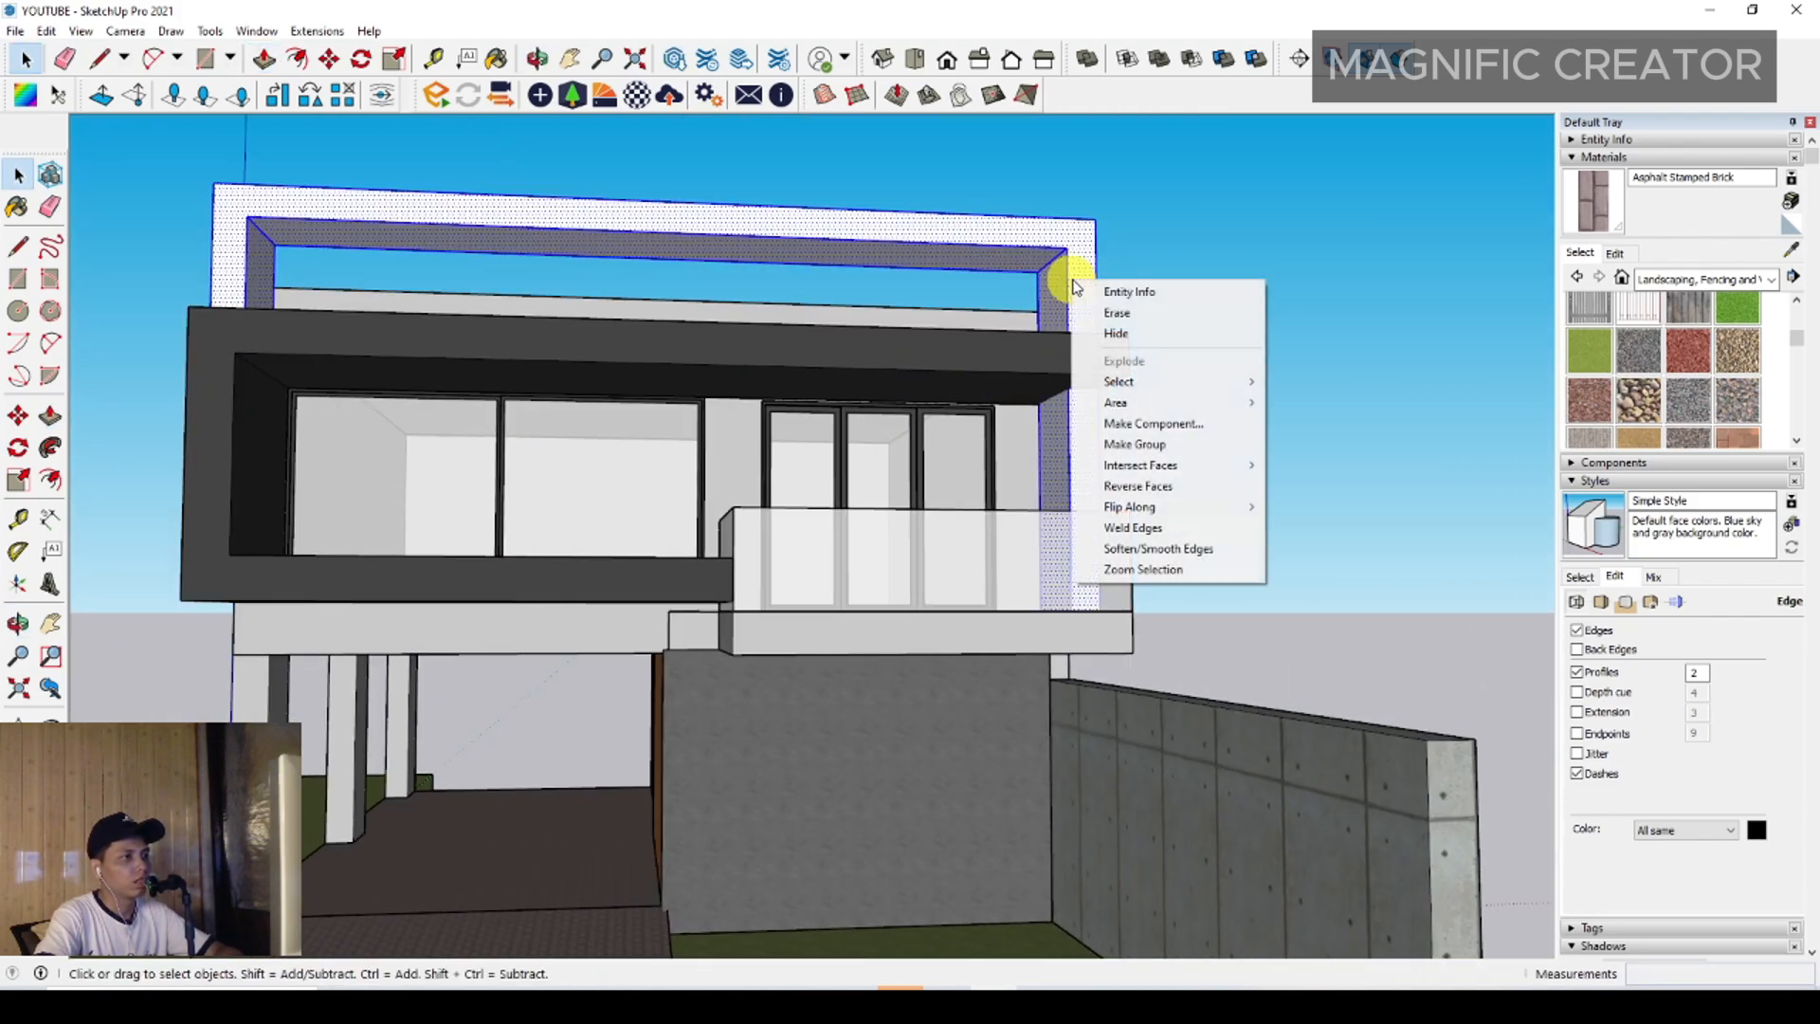
left_click(1128, 444)
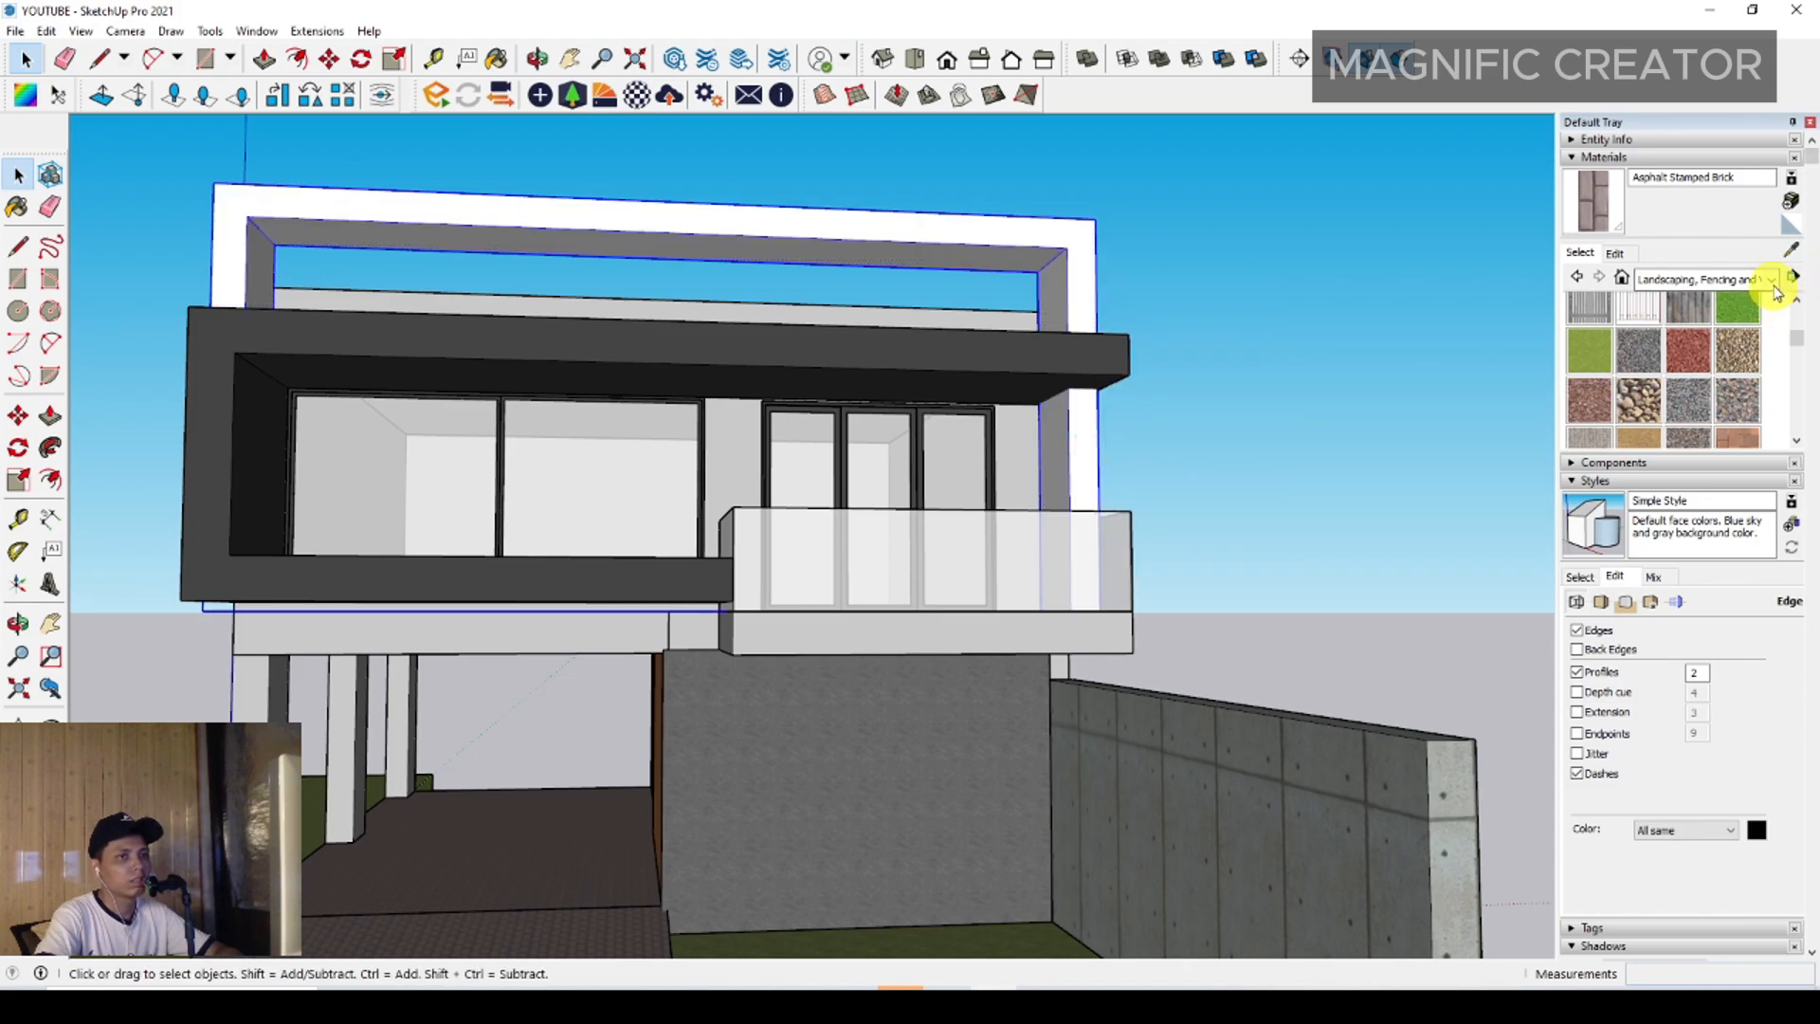
Paint the outer frame group with Cladding Stucco White from the Brick, Cladding and Siding materials
left_click(1771, 281)
left_click(1718, 361)
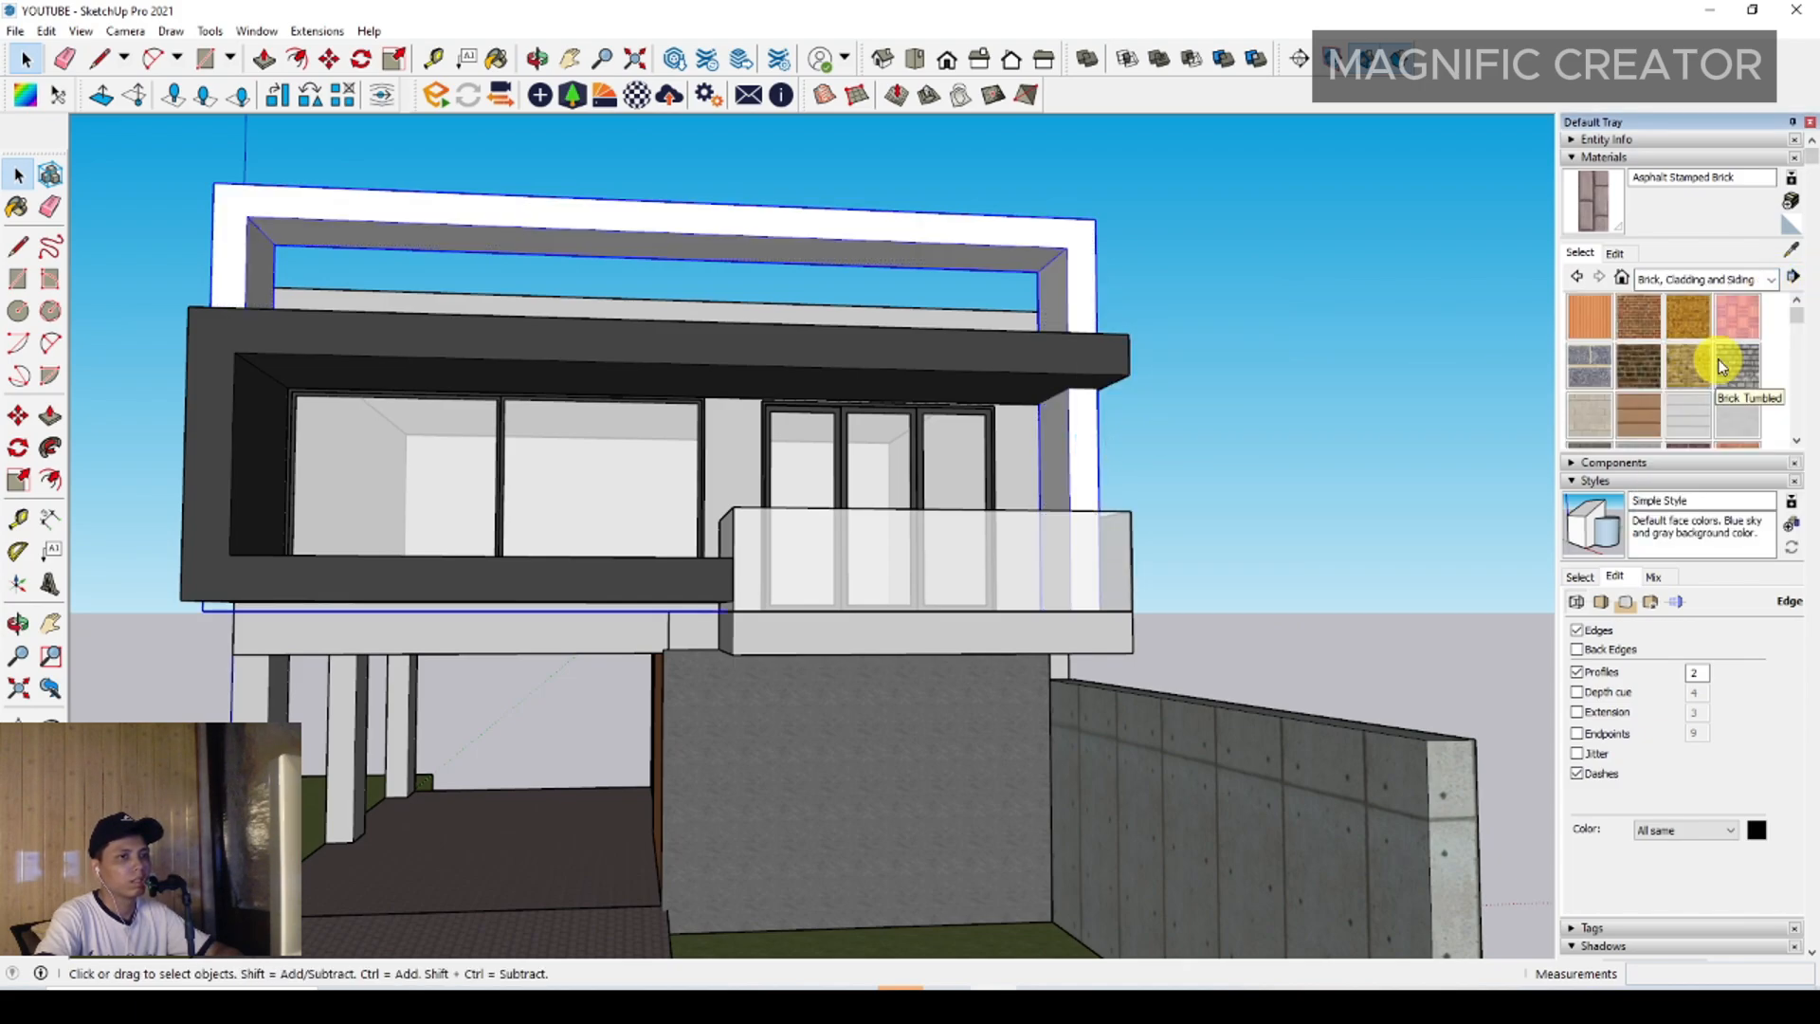
left_click(1744, 424)
left_click(959, 313)
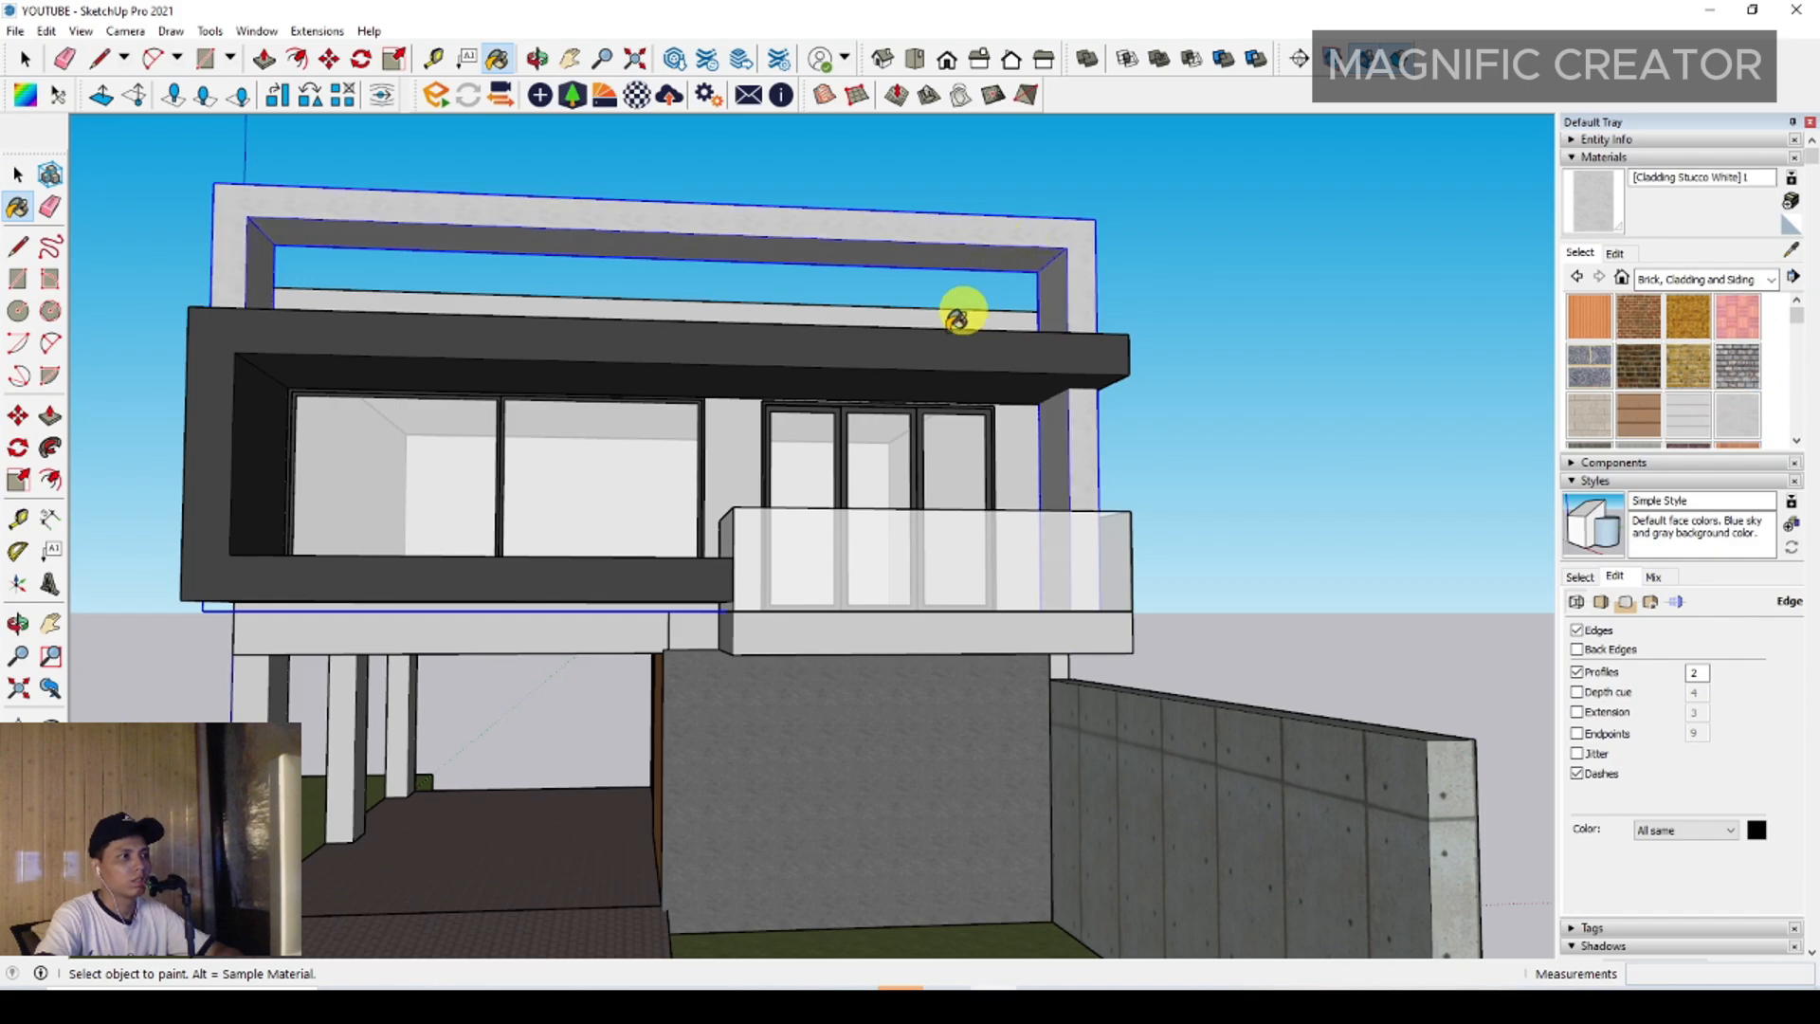
mouse_move(959, 312)
middle_mouse_down()
mouse_move(1064, 379)
mouse_move(1210, 427)
mouse_move(880, 521)
mouse_move(901, 529)
mouse_move(516, 541)
mouse_move(589, 487)
mouse_move(784, 479)
mouse_move(1024, 557)
mouse_move(975, 576)
mouse_move(934, 559)
middle_mouse_up()
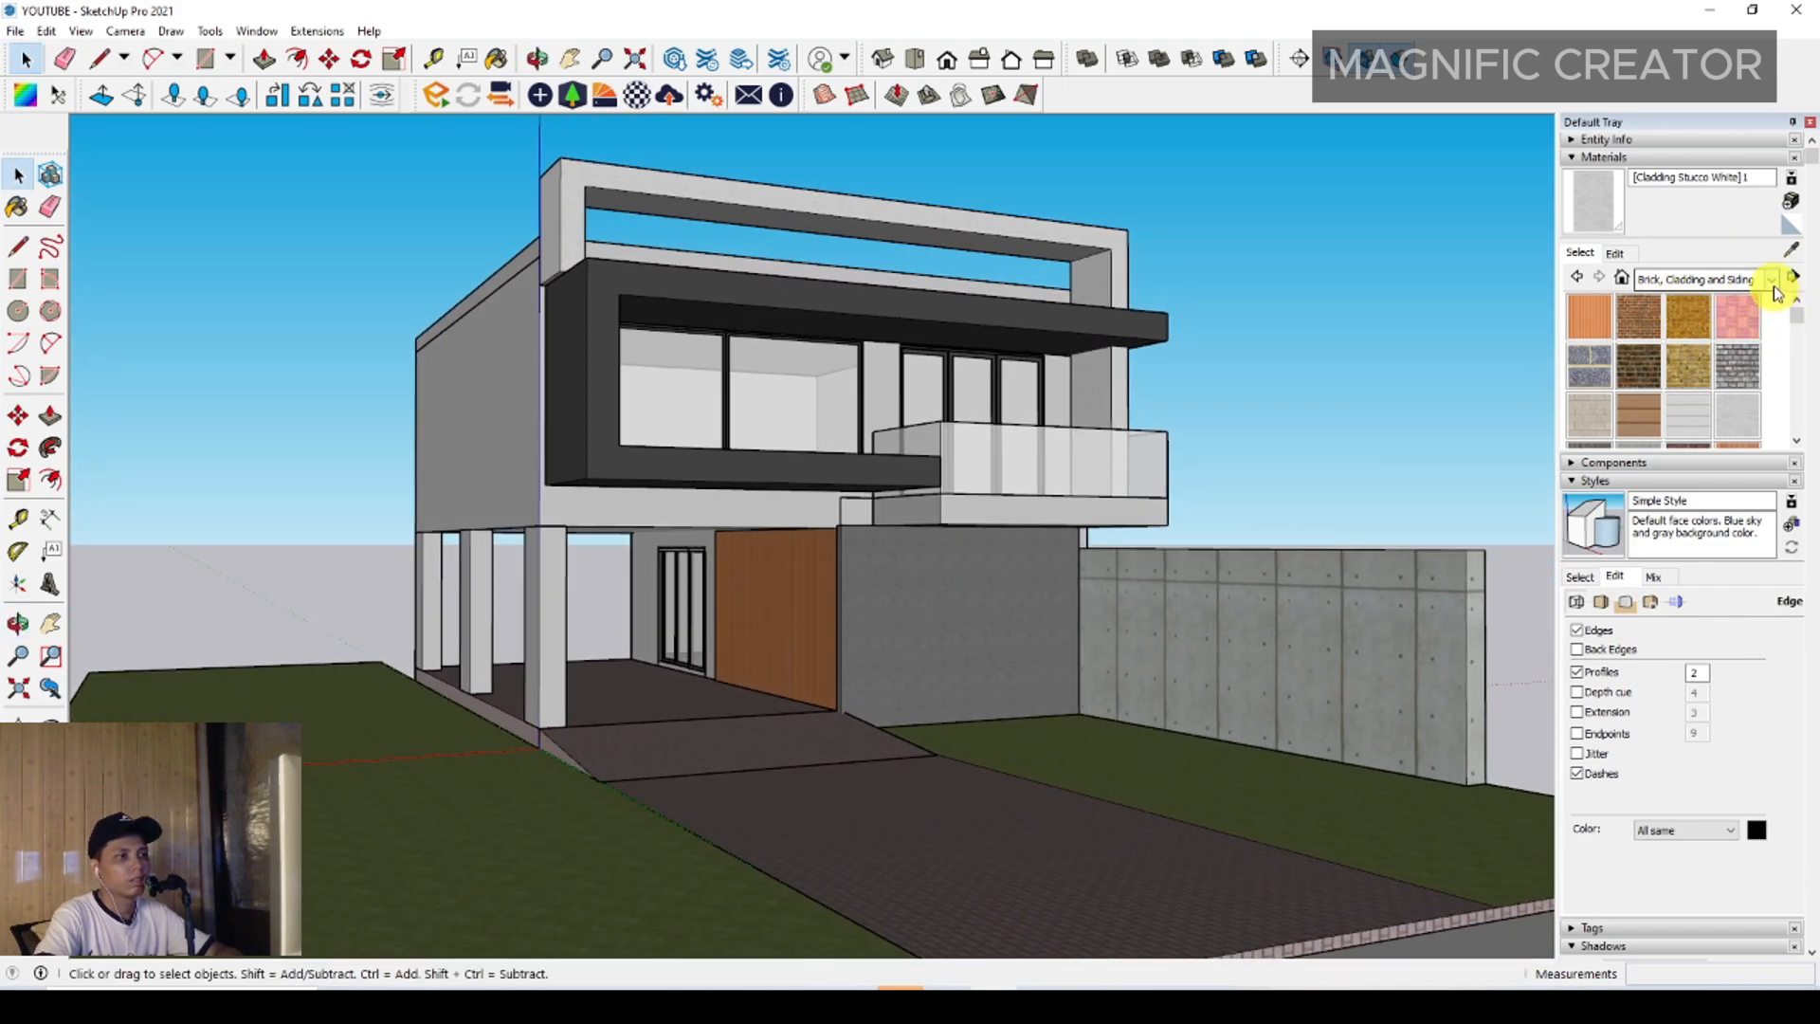
Place the Car Sedan from the Components Sampler collection on the carport floor
left_click(1577, 479)
left_click(1584, 463)
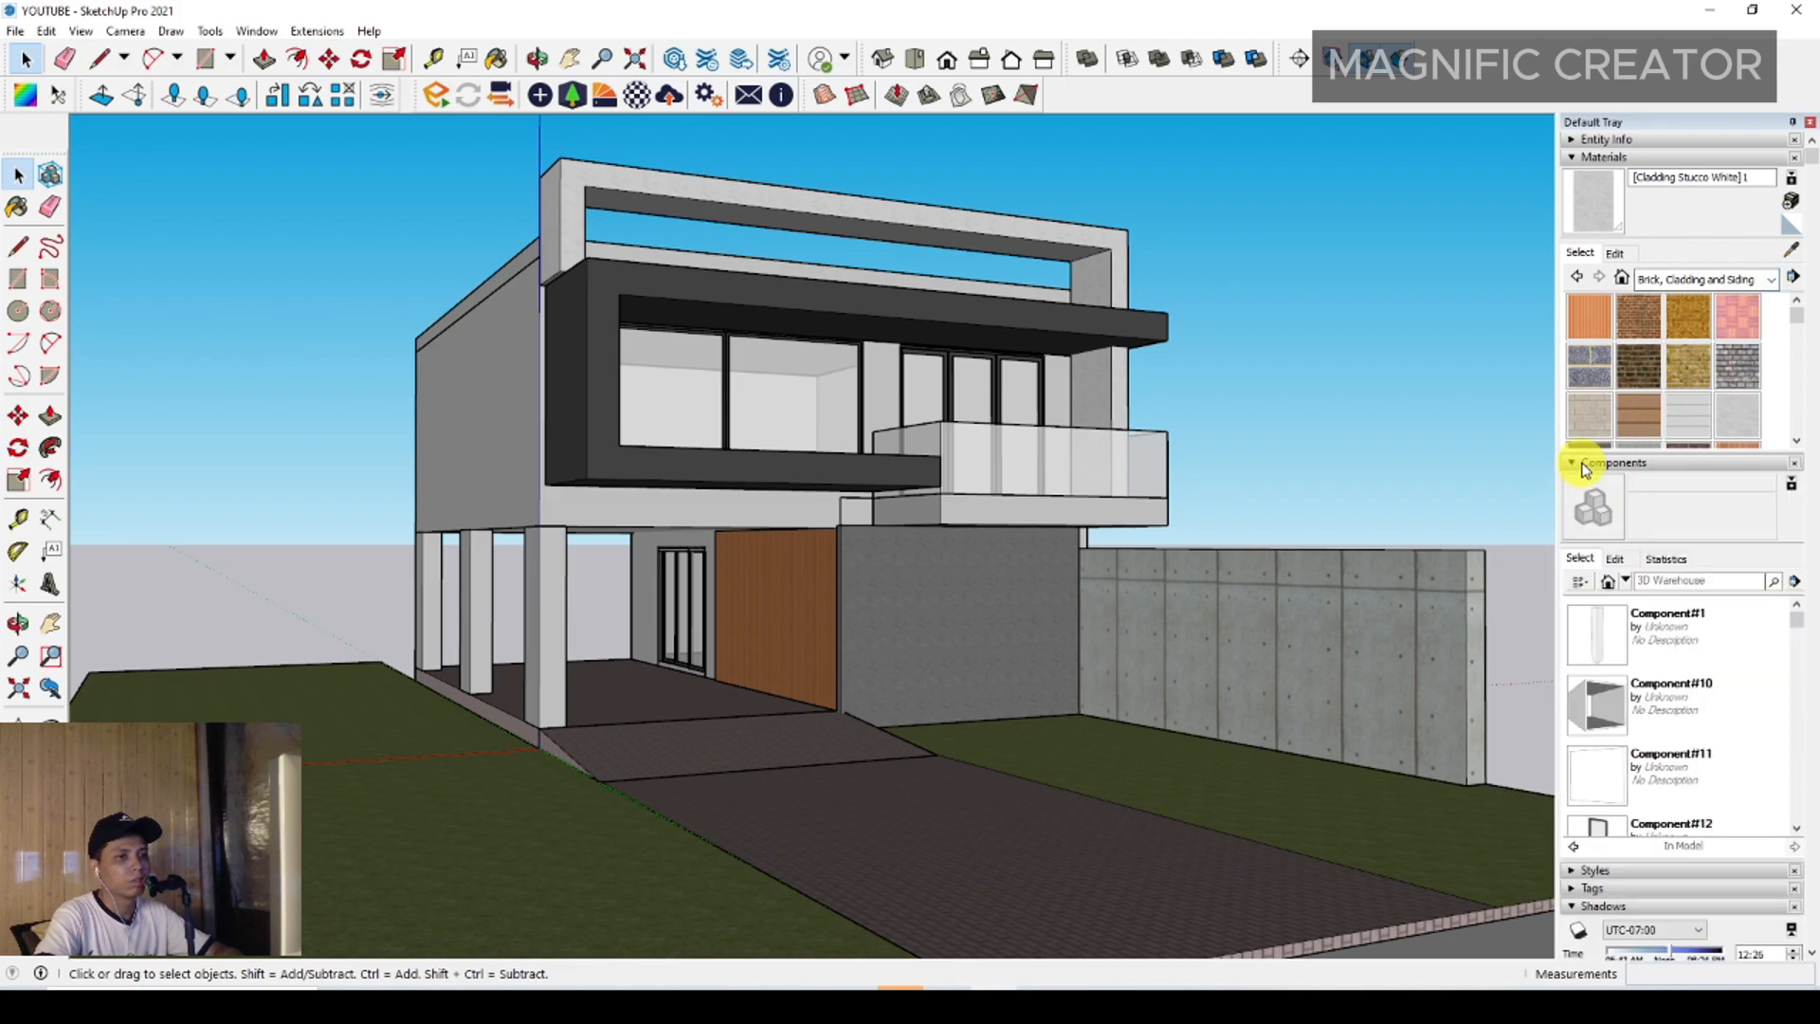
left_click(1627, 581)
left_click(1633, 624)
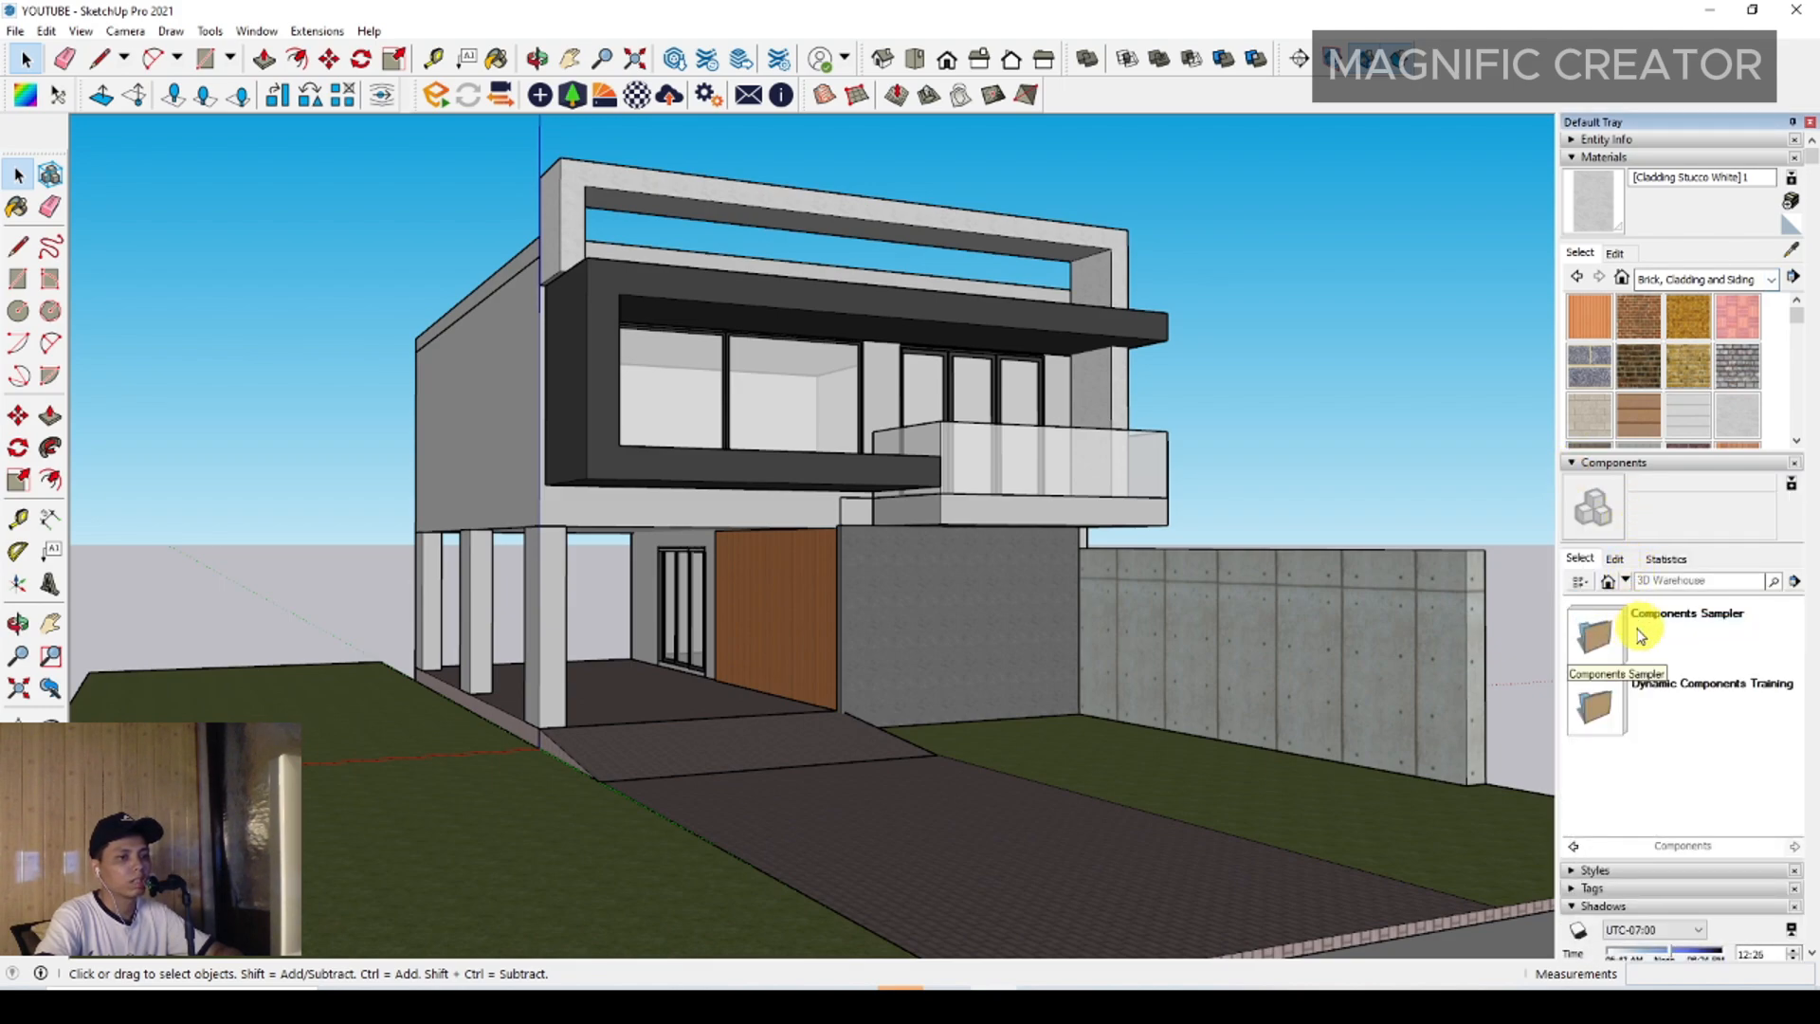
left_click(1636, 635)
scroll(1619, 633, "down", 6)
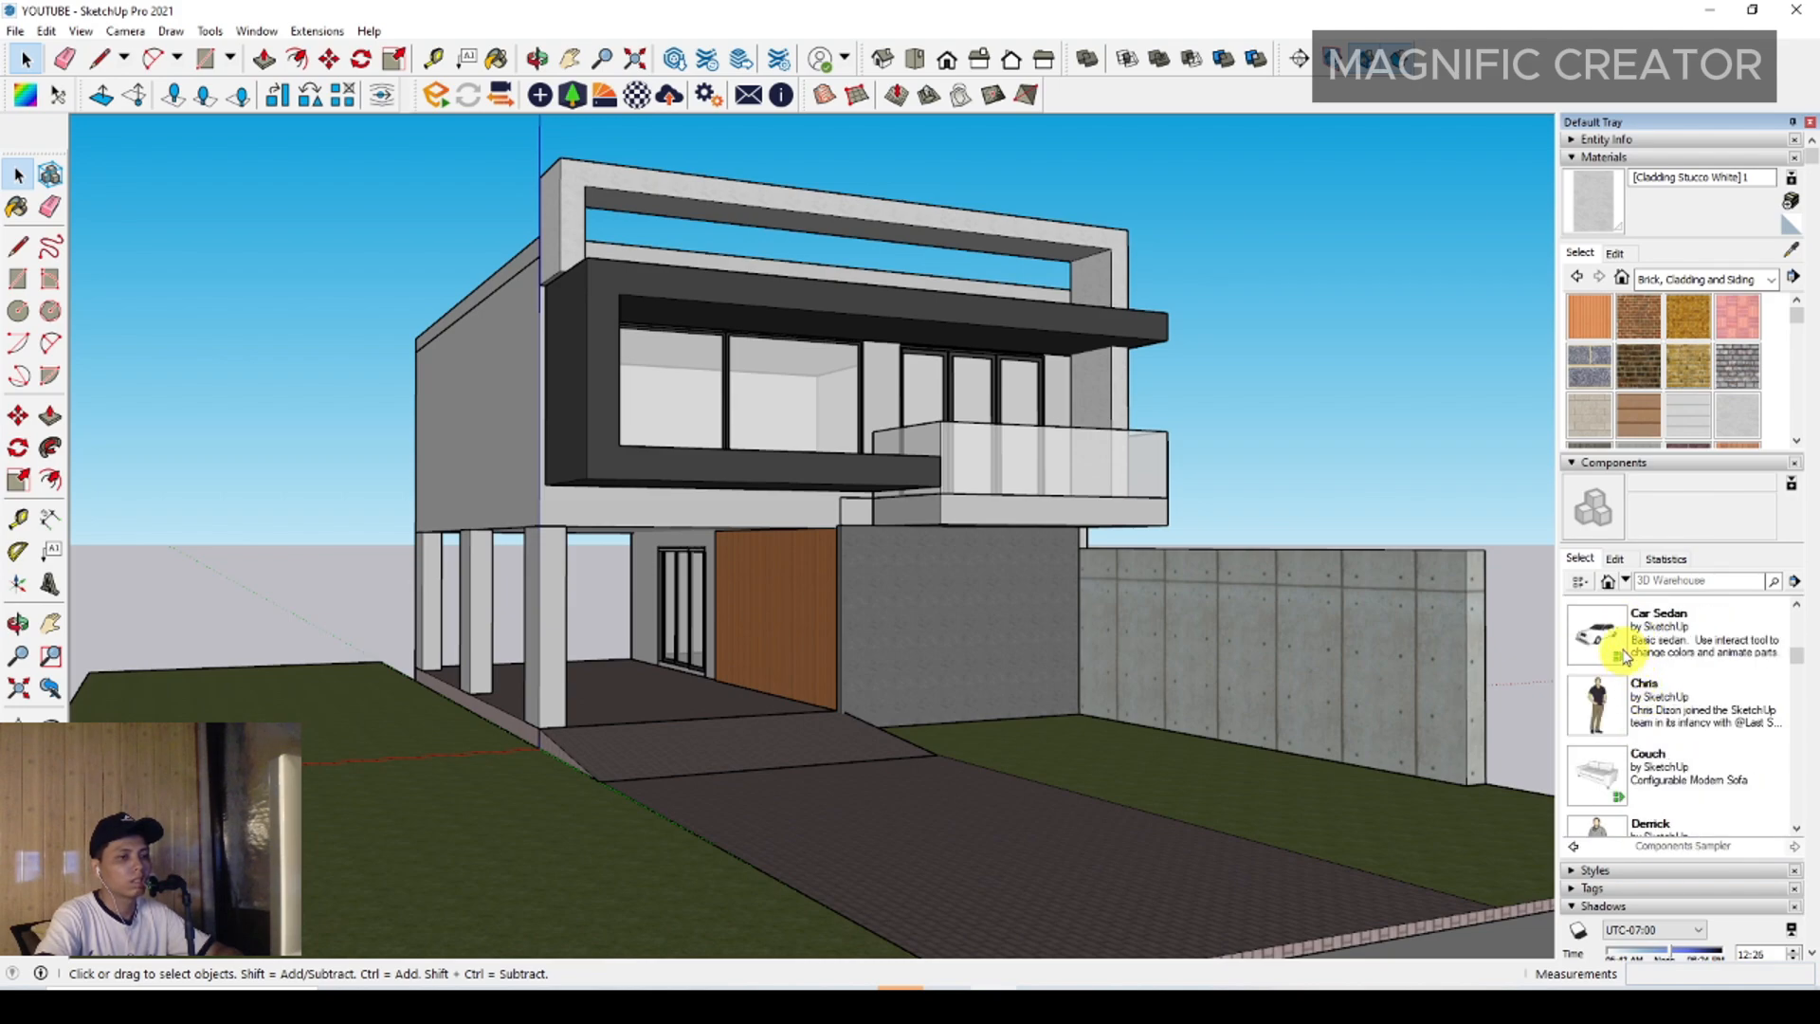
left_click(1575, 648)
left_click(638, 699)
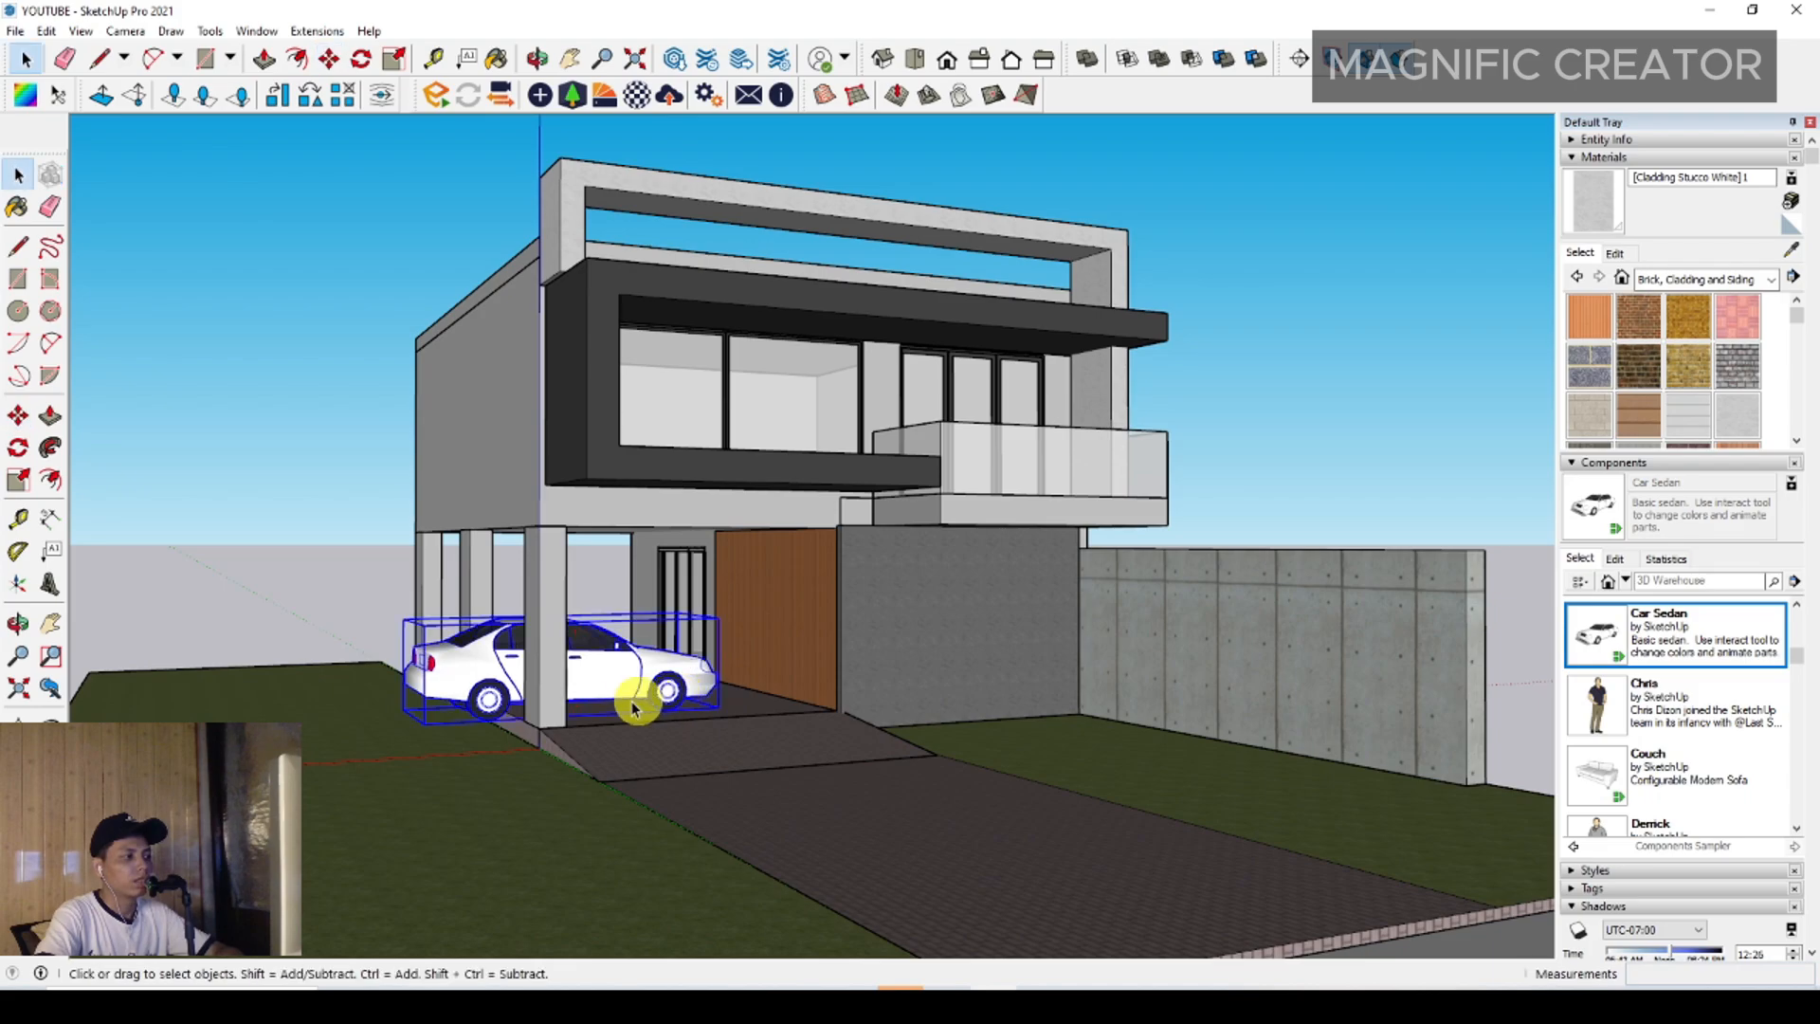
Rotate the sedan so that its front faces down the driveway
scroll(654, 711, "up", 4)
middle_click_drag(654, 711, 633, 746)
scroll(632, 746, "up", 2)
key("q")
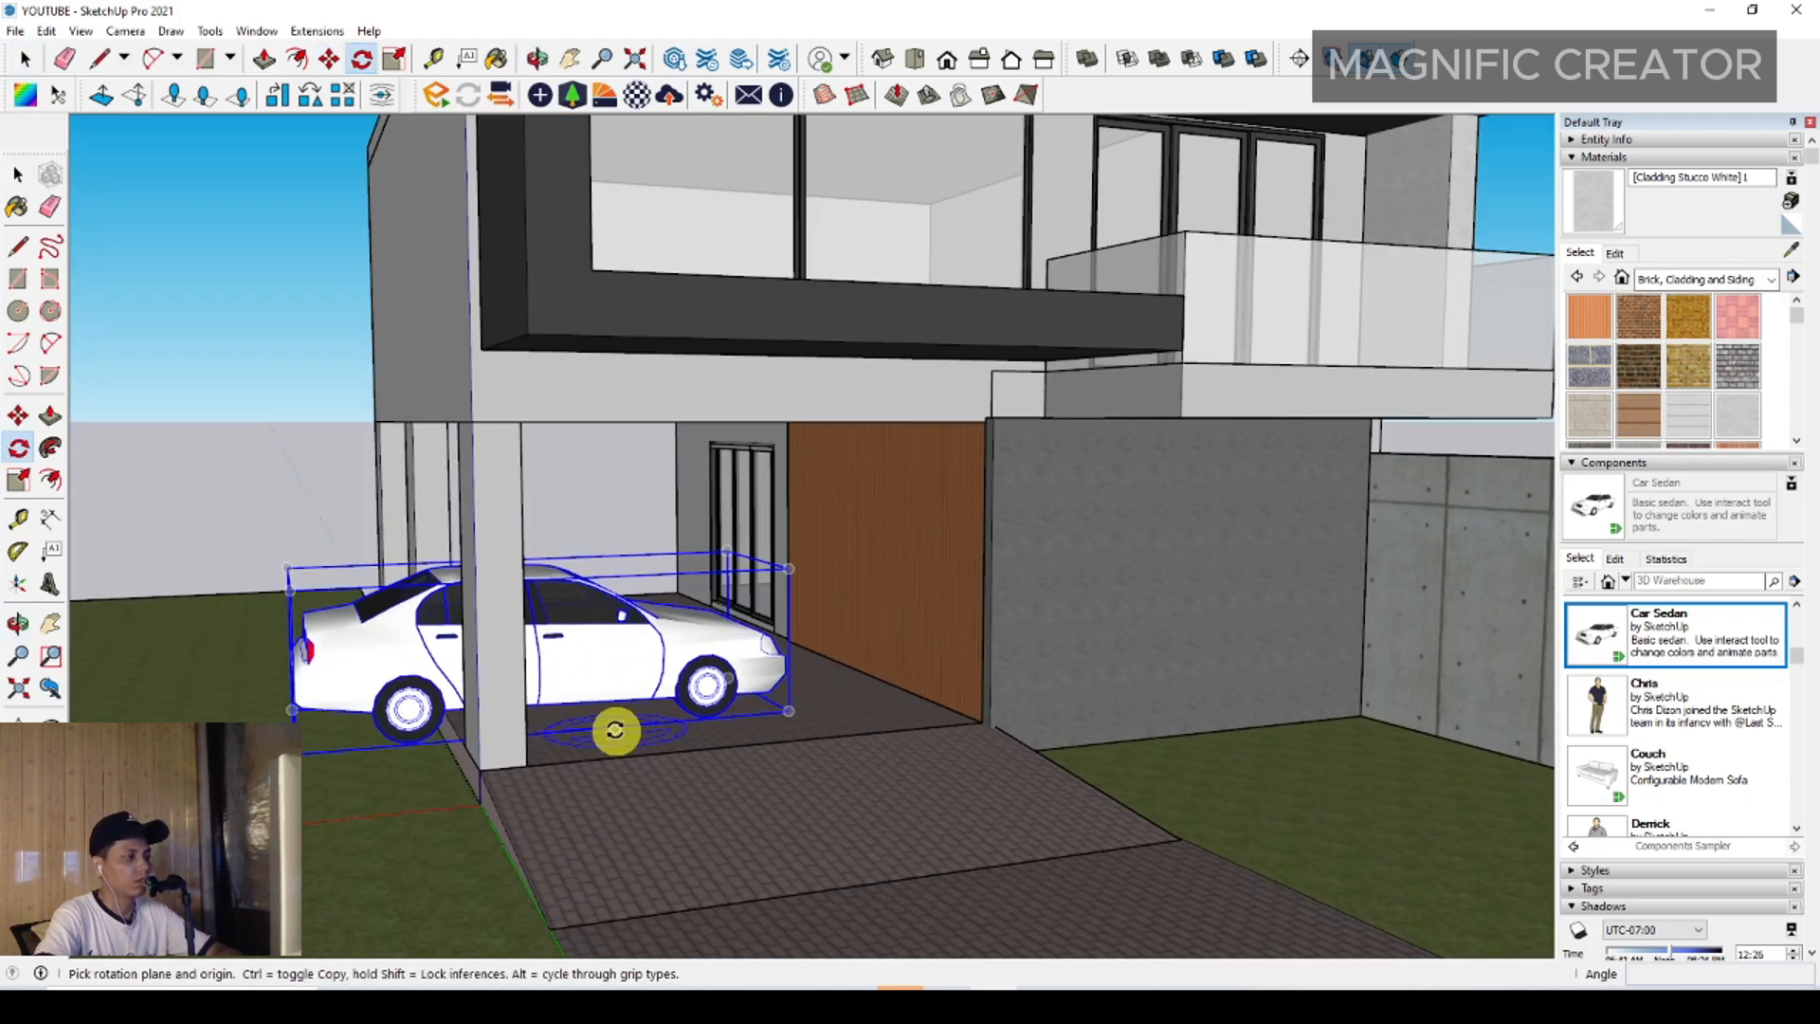
left_click(662, 723)
left_click(658, 764)
key("space")
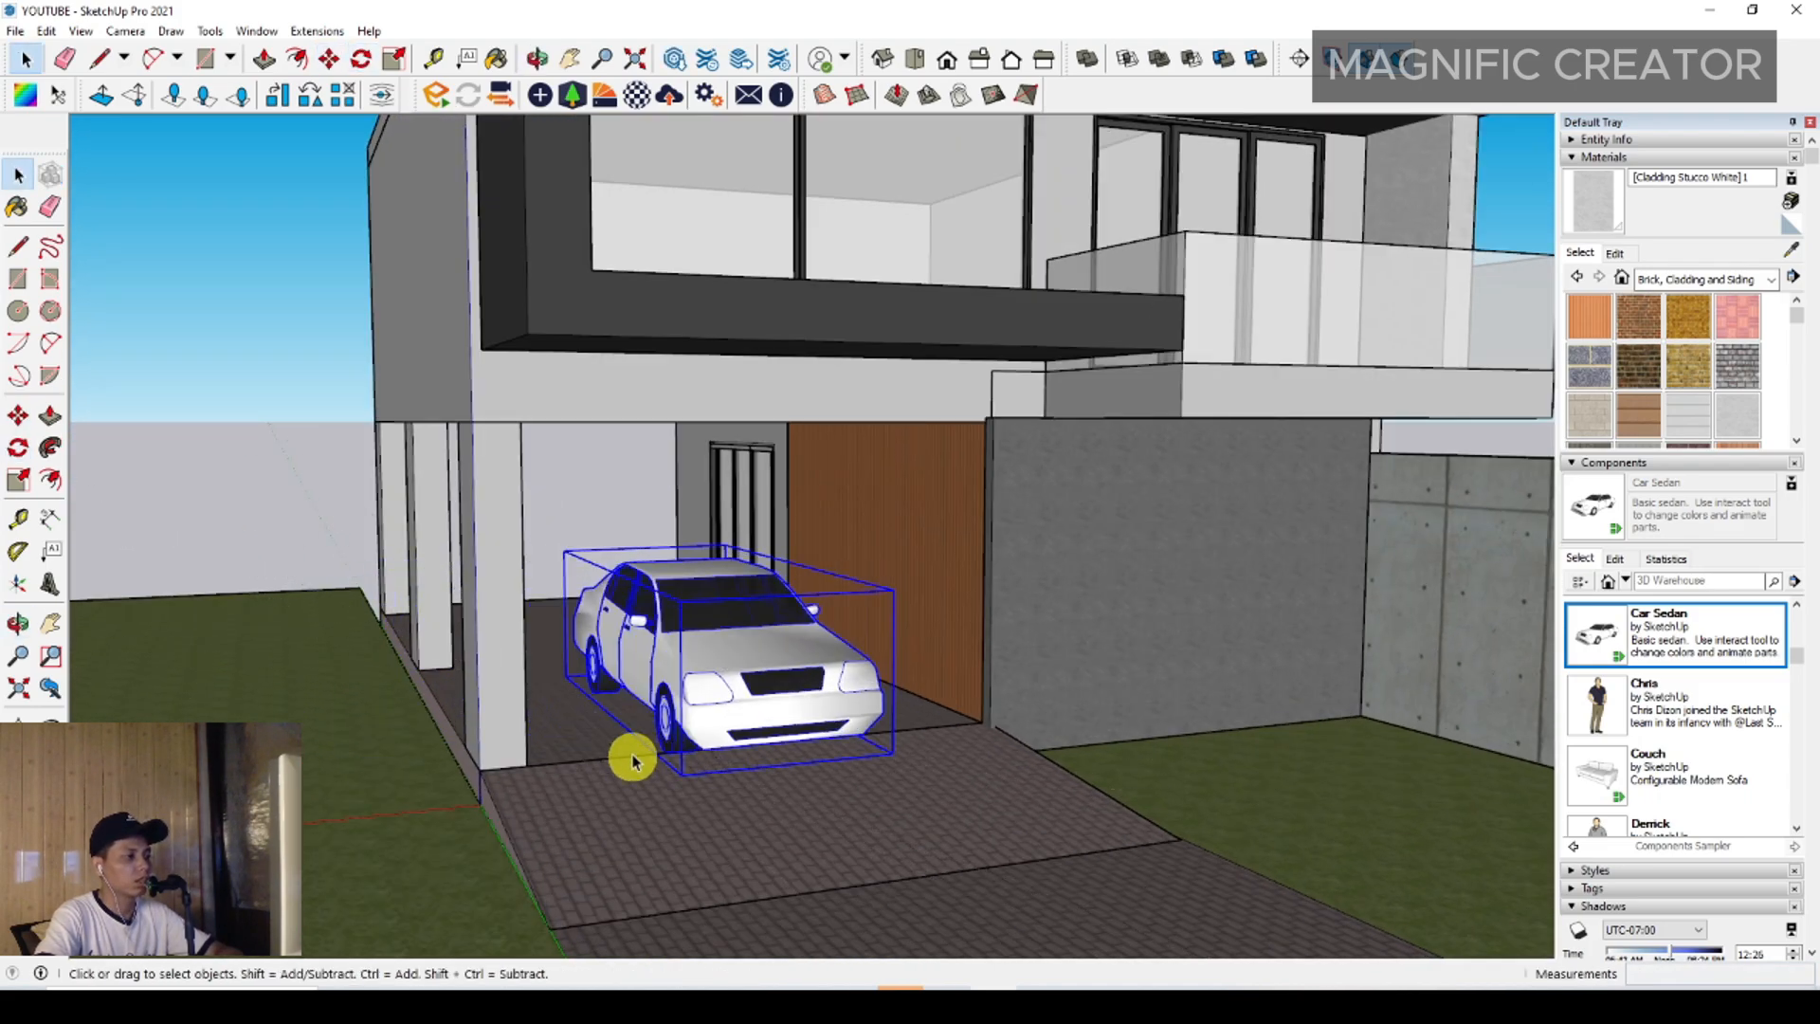
middle_click_drag(633, 758, 632, 746)
key("m")
key("space")
scroll(651, 698, "down", 3)
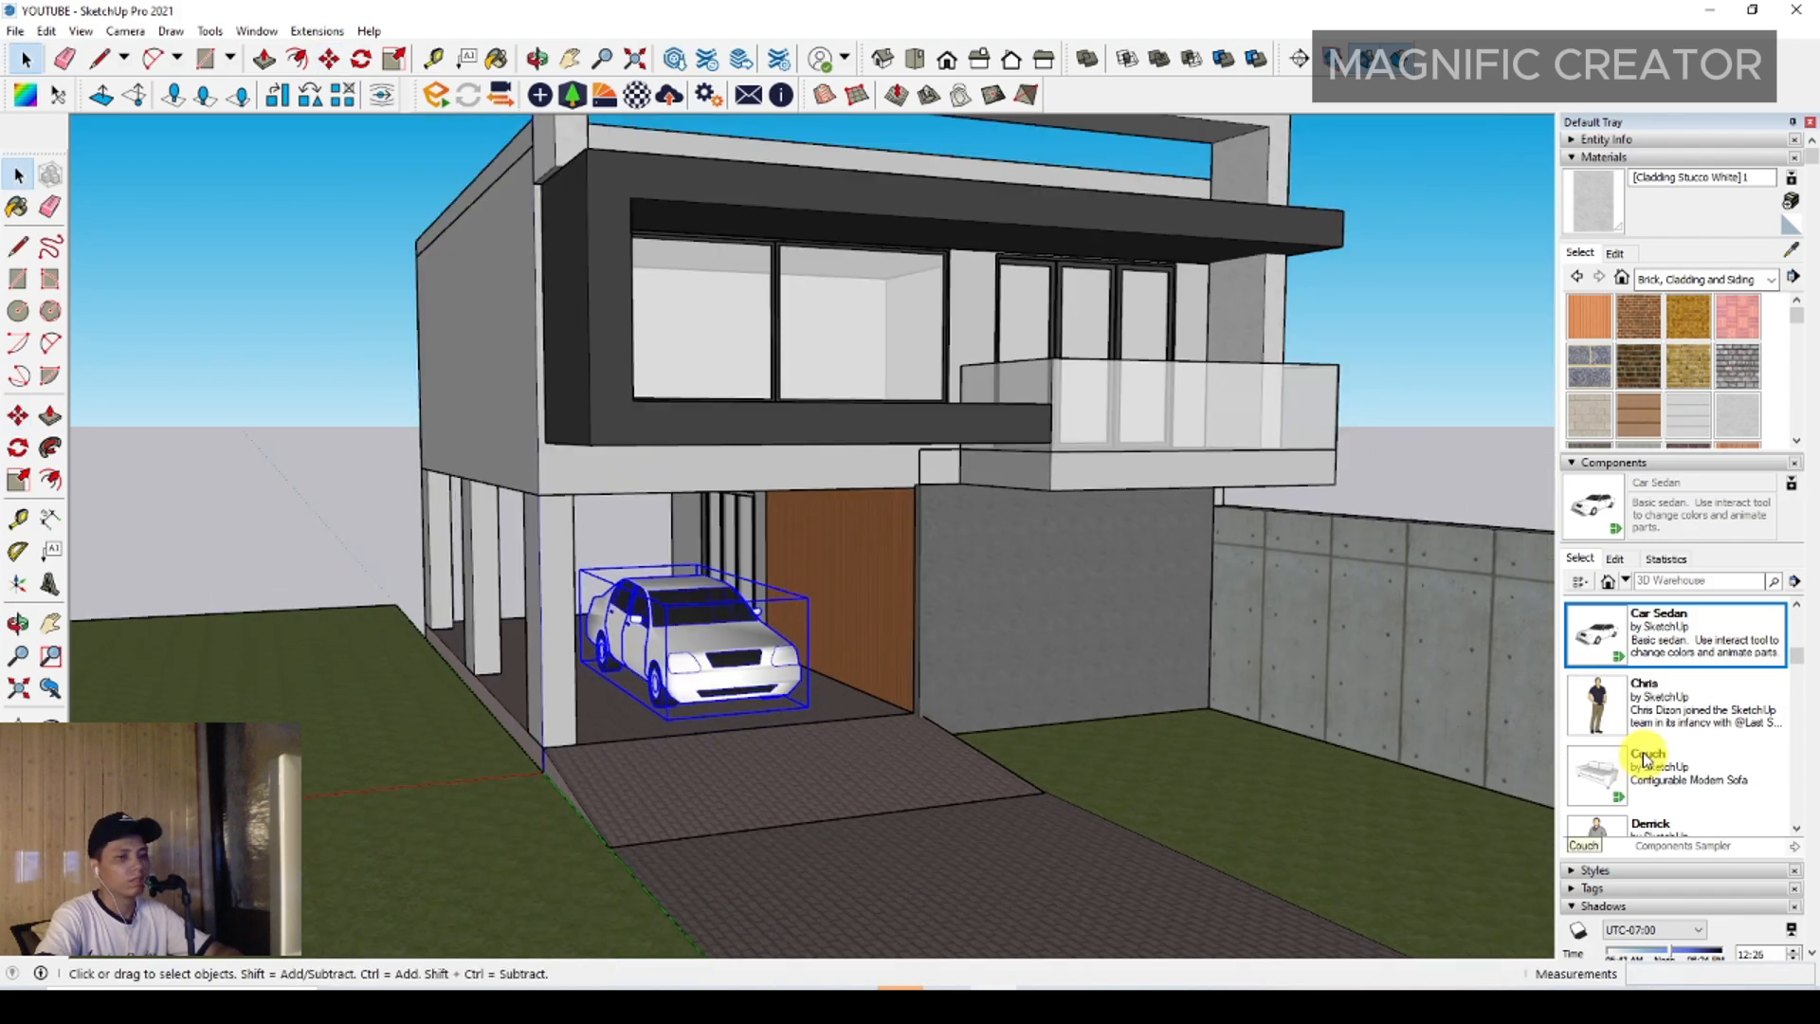
Place the standing man figure in a grey sweater from the Components Sampler on the driveway ramp
scroll(1696, 726, "down", 2)
scroll(1696, 726, "up", 1)
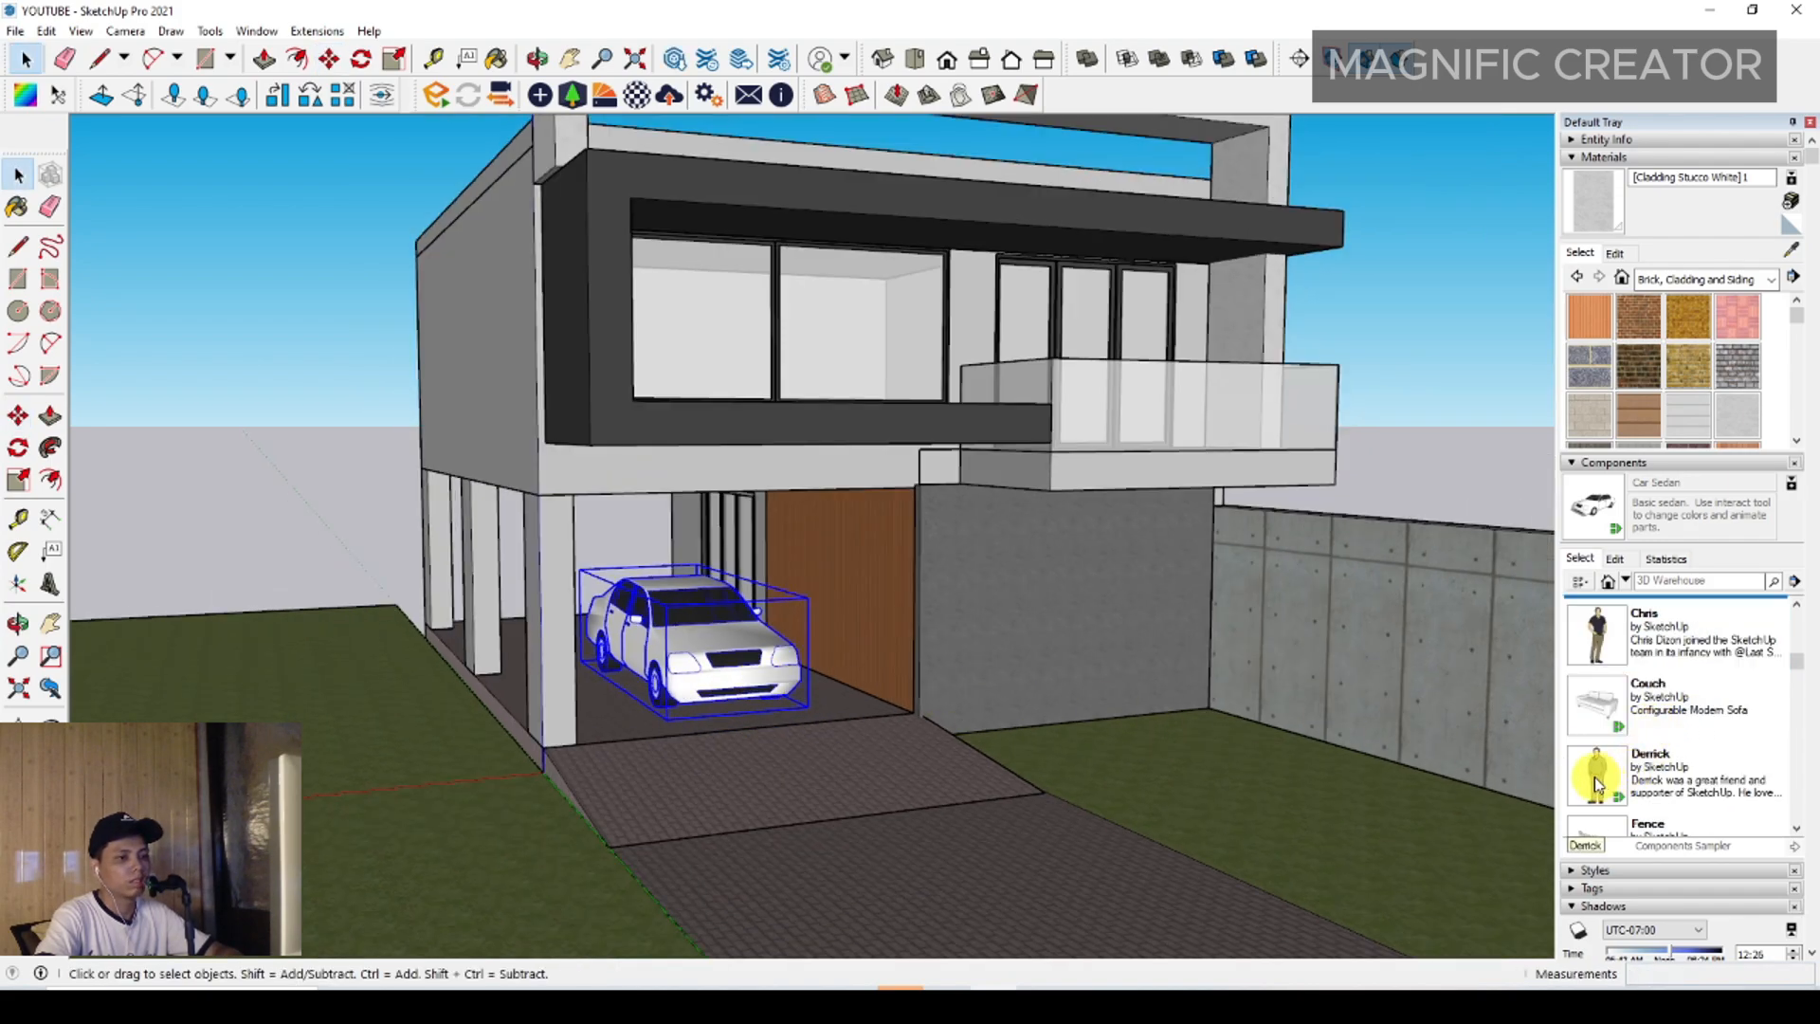
left_click(1597, 783)
left_click(973, 831)
scroll(1100, 770, "down", 2)
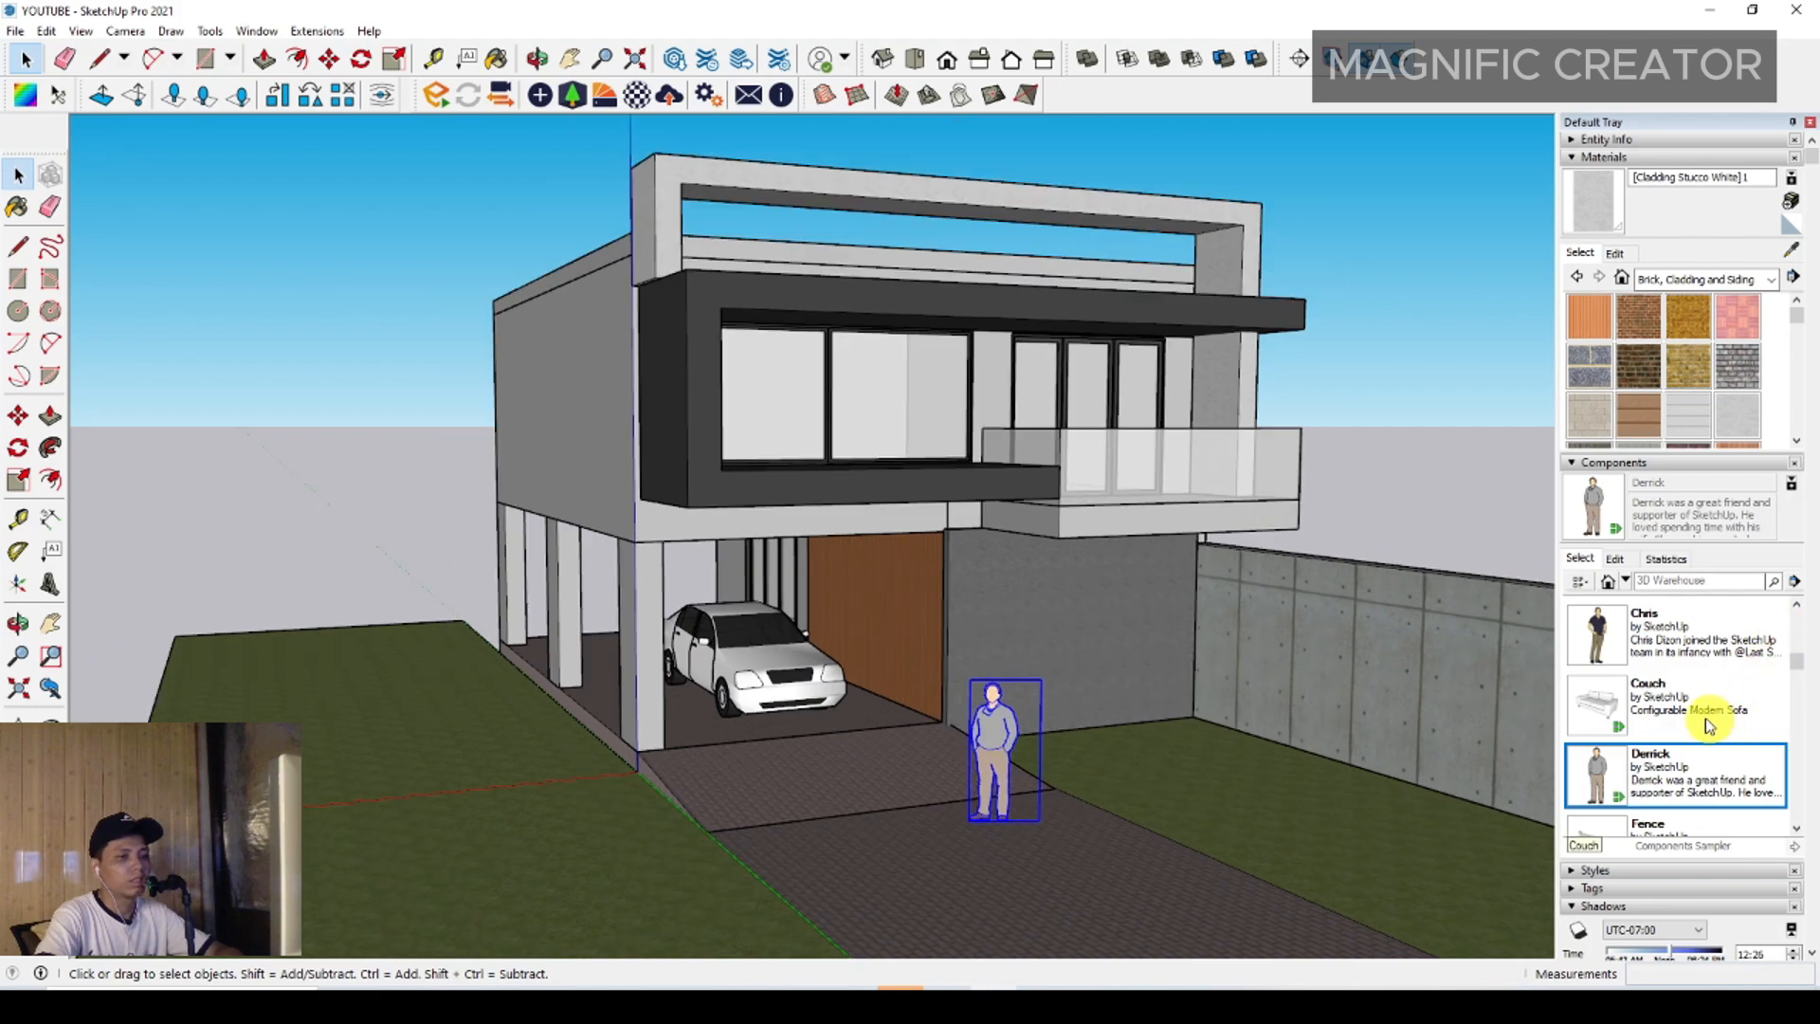
Place the Tree 2D Deciduous component on the lawn in front of the concrete garden wall
scroll(1710, 726, "down", 8)
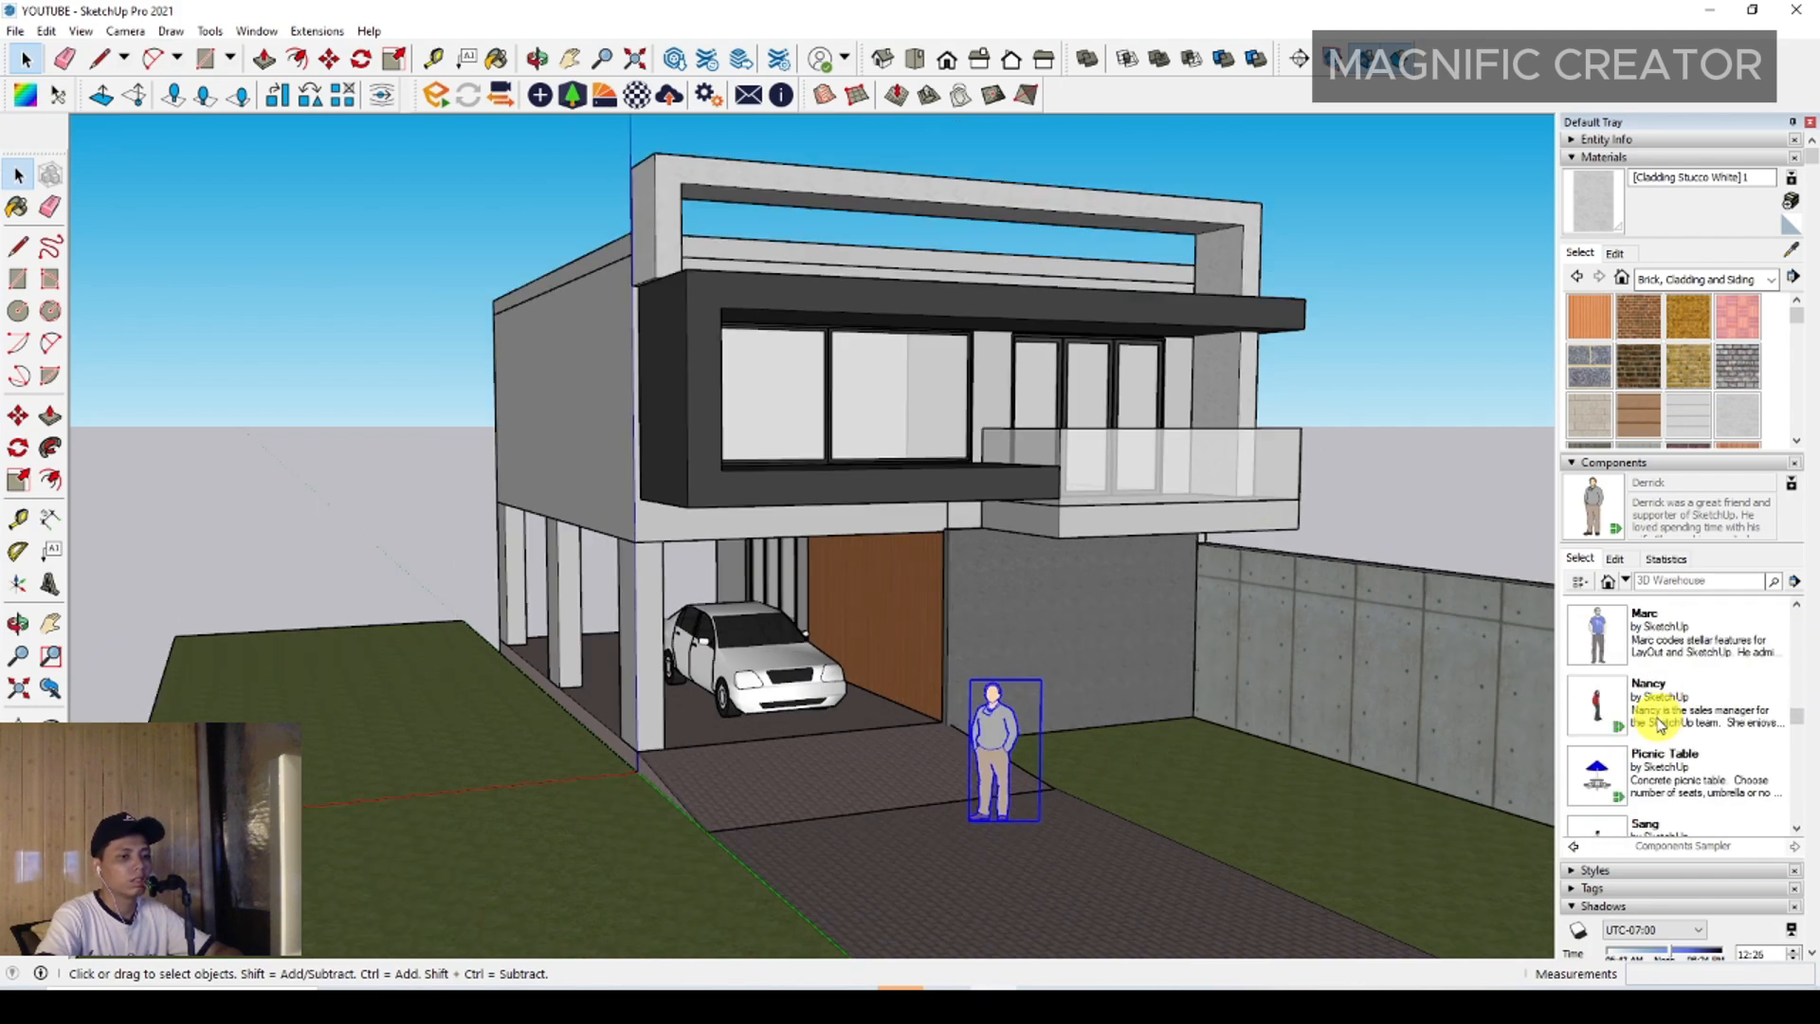
scroll(1658, 725, "down", 6)
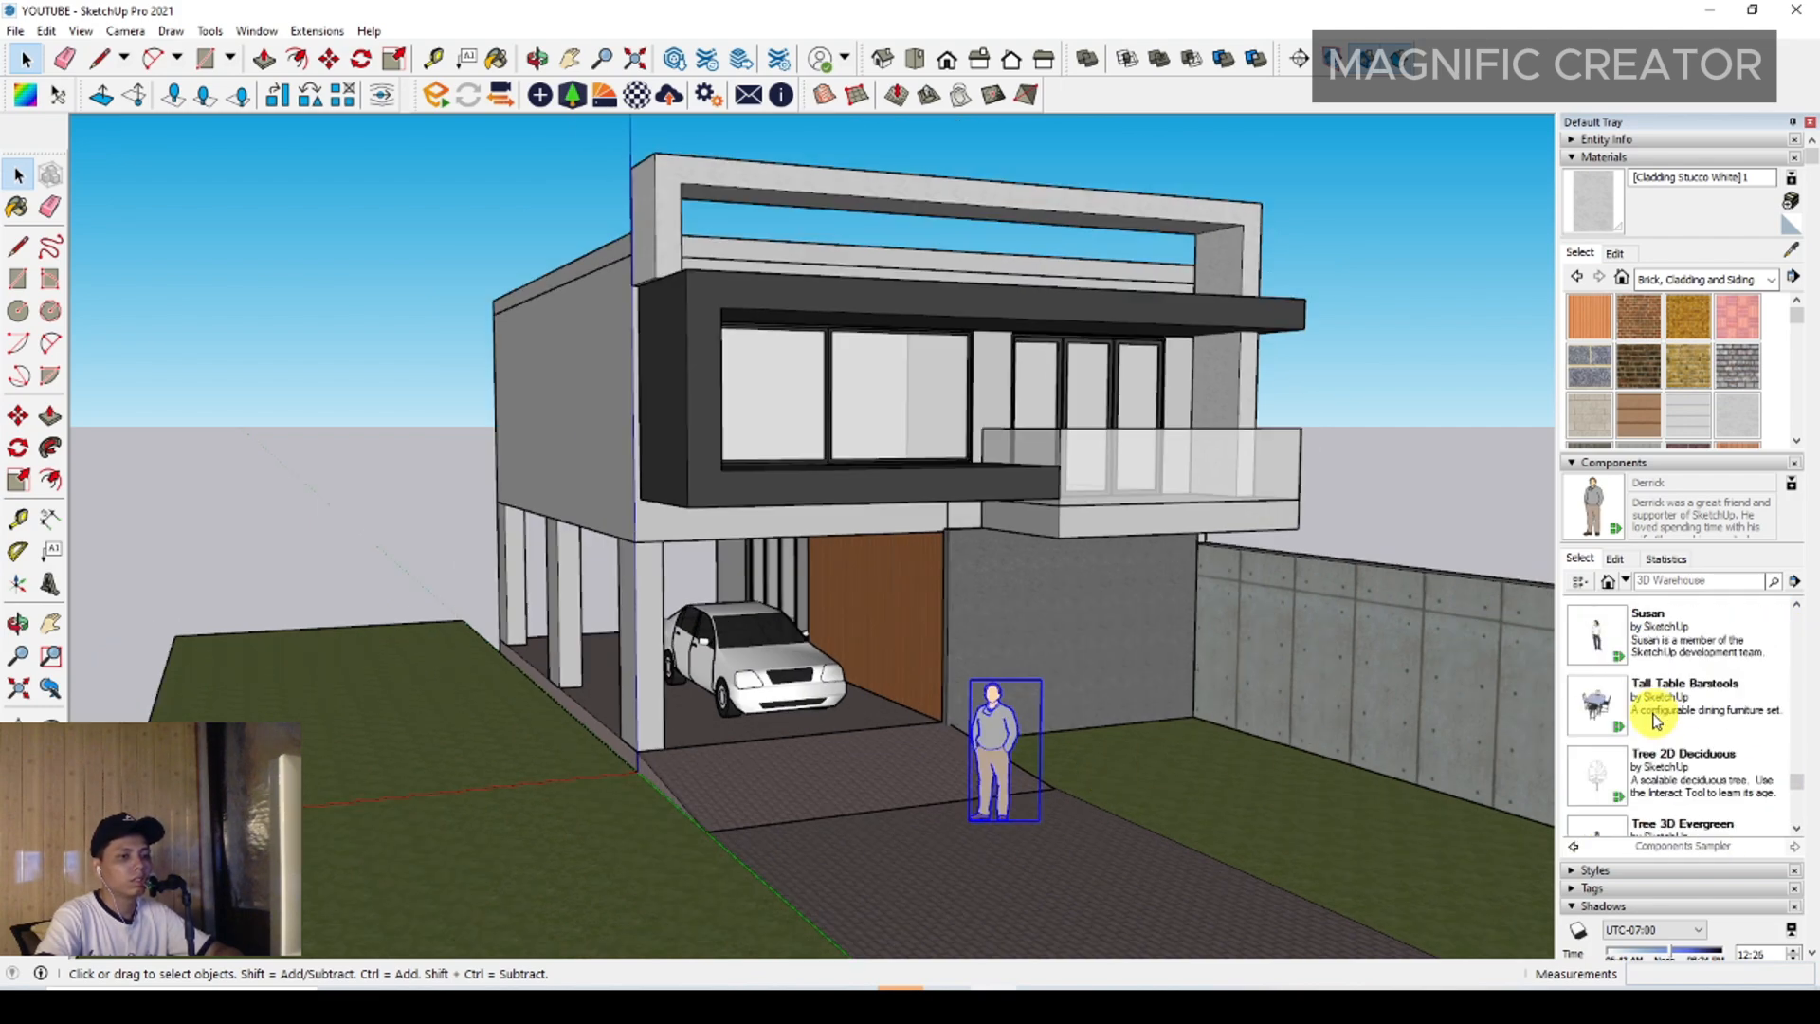
left_click(1605, 772)
scroll(1181, 697, "down", 2)
left_click(1381, 798)
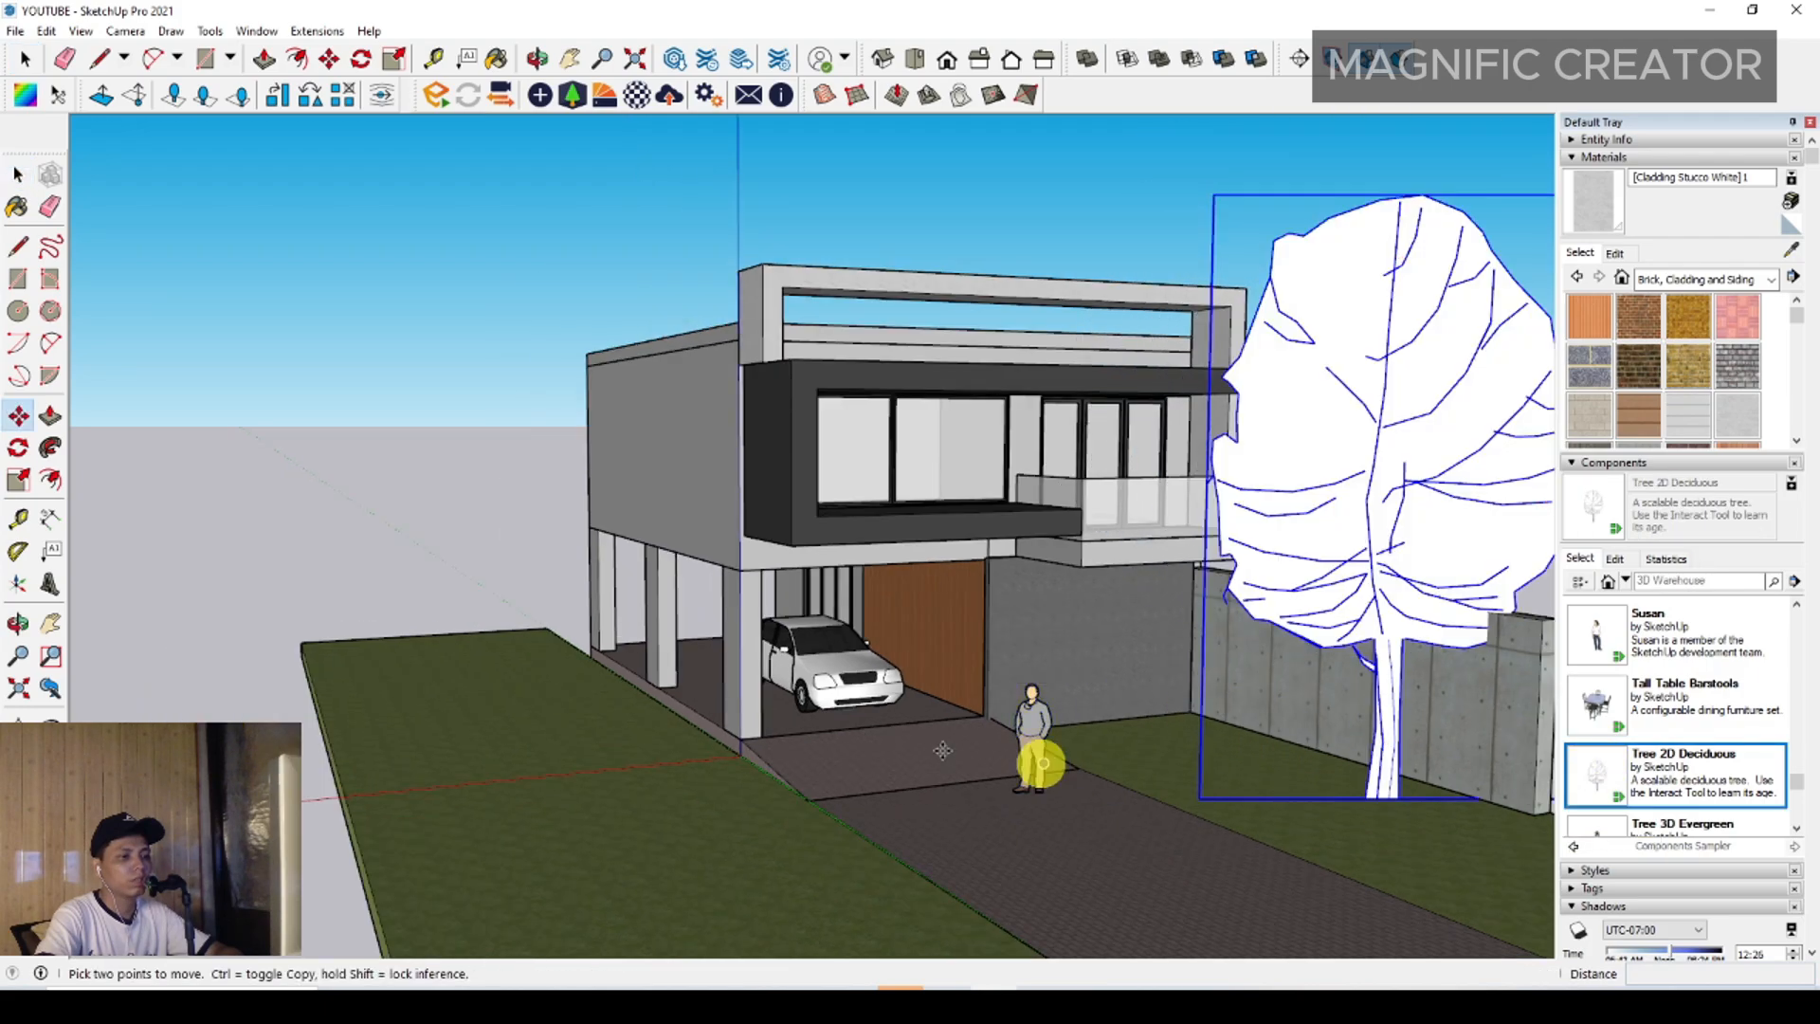
Copy the deciduous tree about 19700 mm across to the lawn on the carport side of the house
key("ctrl")
left_click(1363, 803)
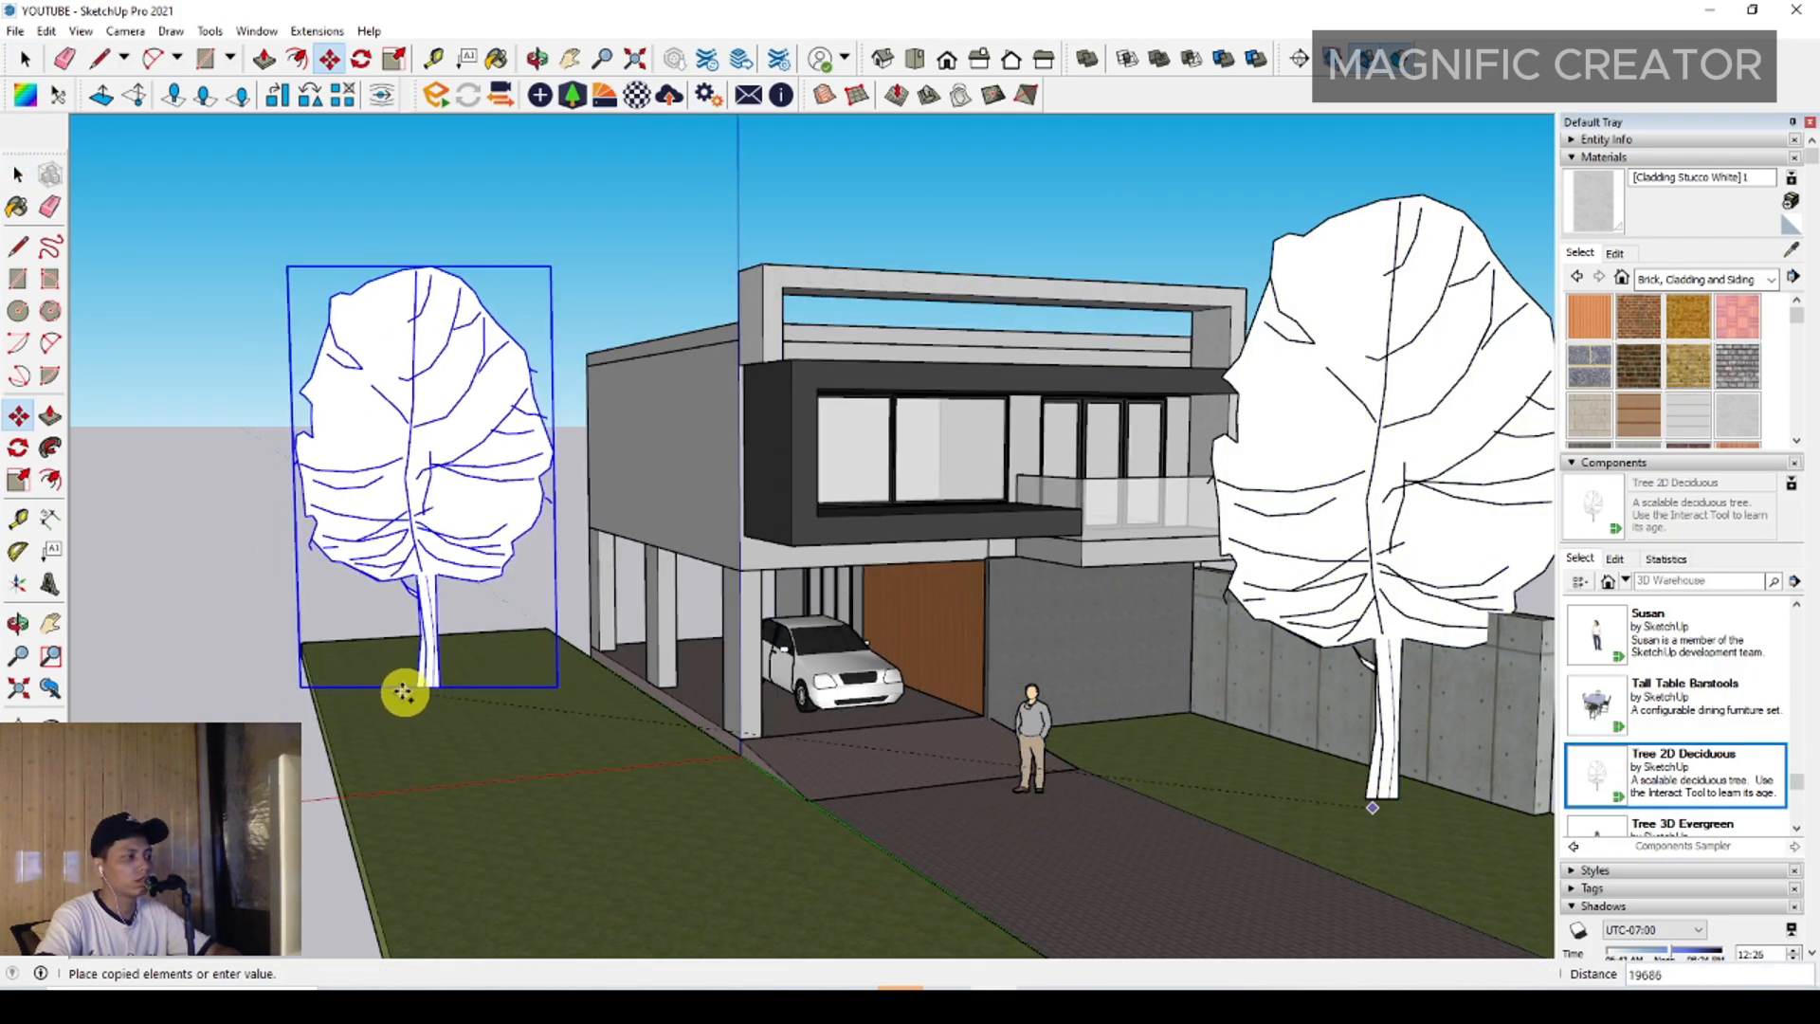
left_click(404, 694)
key("space")
middle_click_drag(1004, 682, 893, 527)
scroll(893, 527, "down", 2)
middle_click_drag(1087, 628, 1091, 635)
Move the tree by the garden wall farther from the house, so it stands near the wall's front end
left_click(1092, 638)
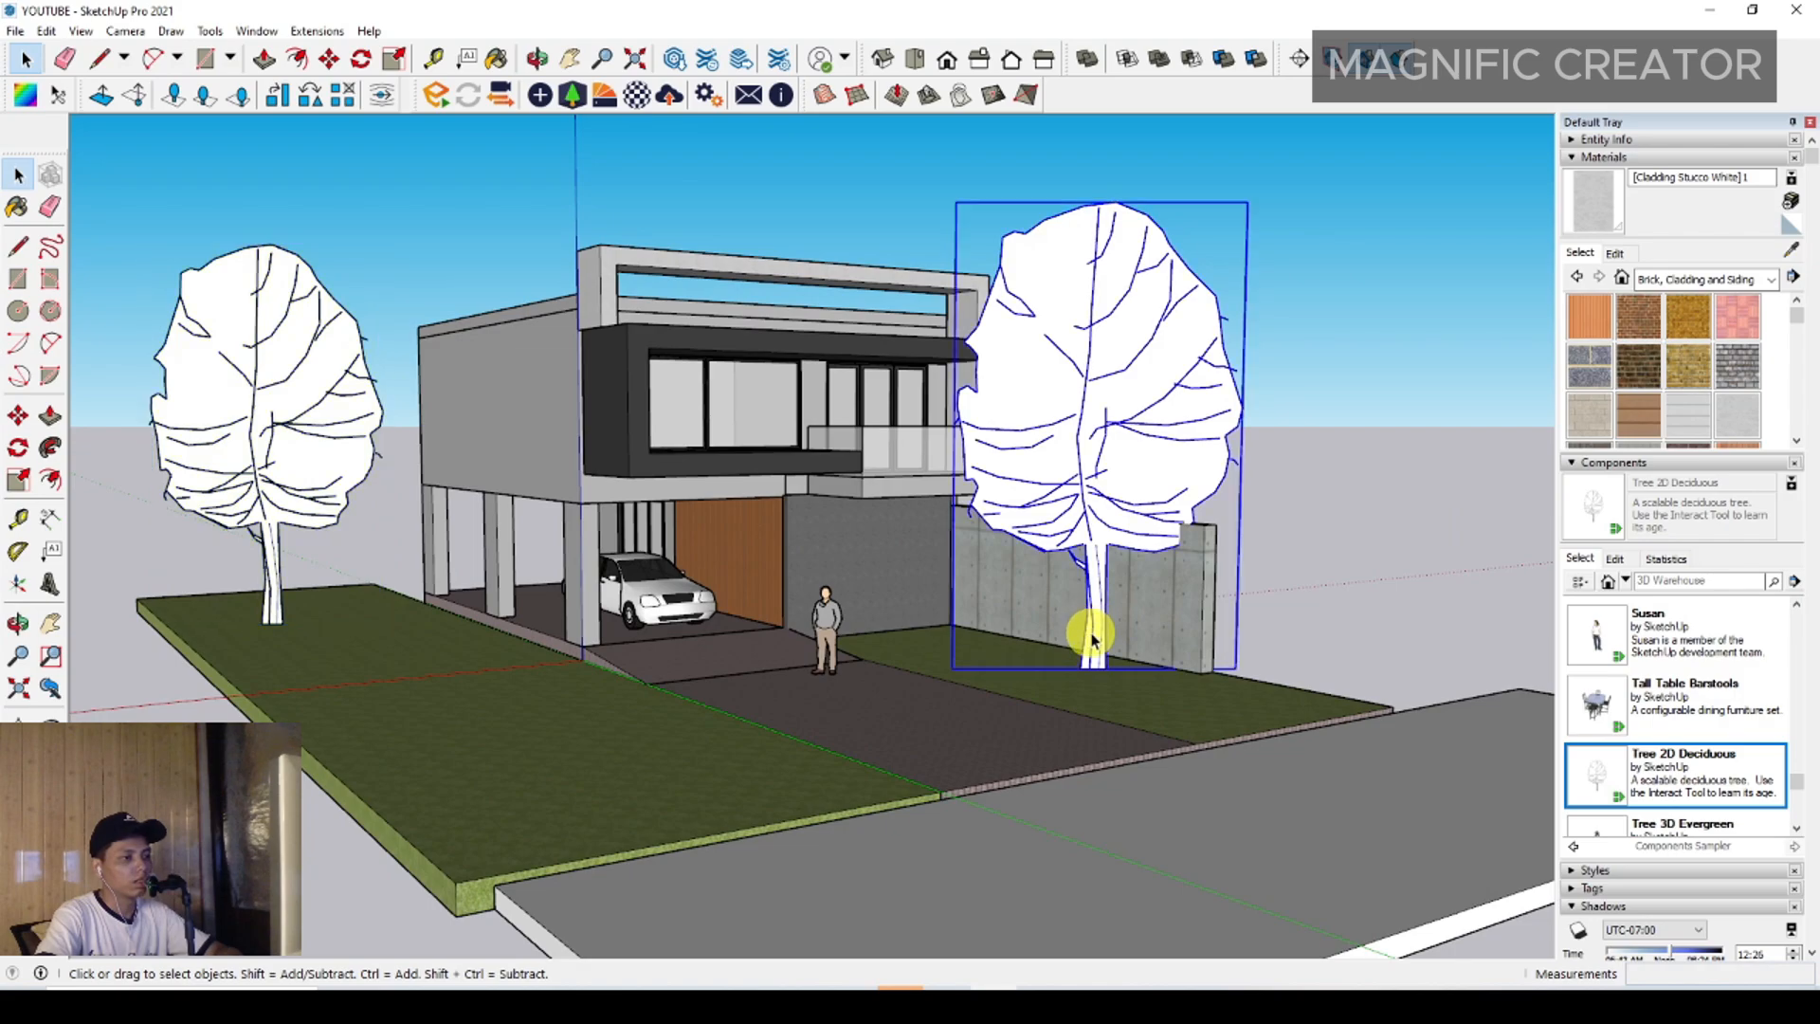
scroll(1102, 681, "up", 1)
key("m")
left_click(1097, 685)
left_click(1263, 711)
key("space")
scroll(1168, 578, "down", 3)
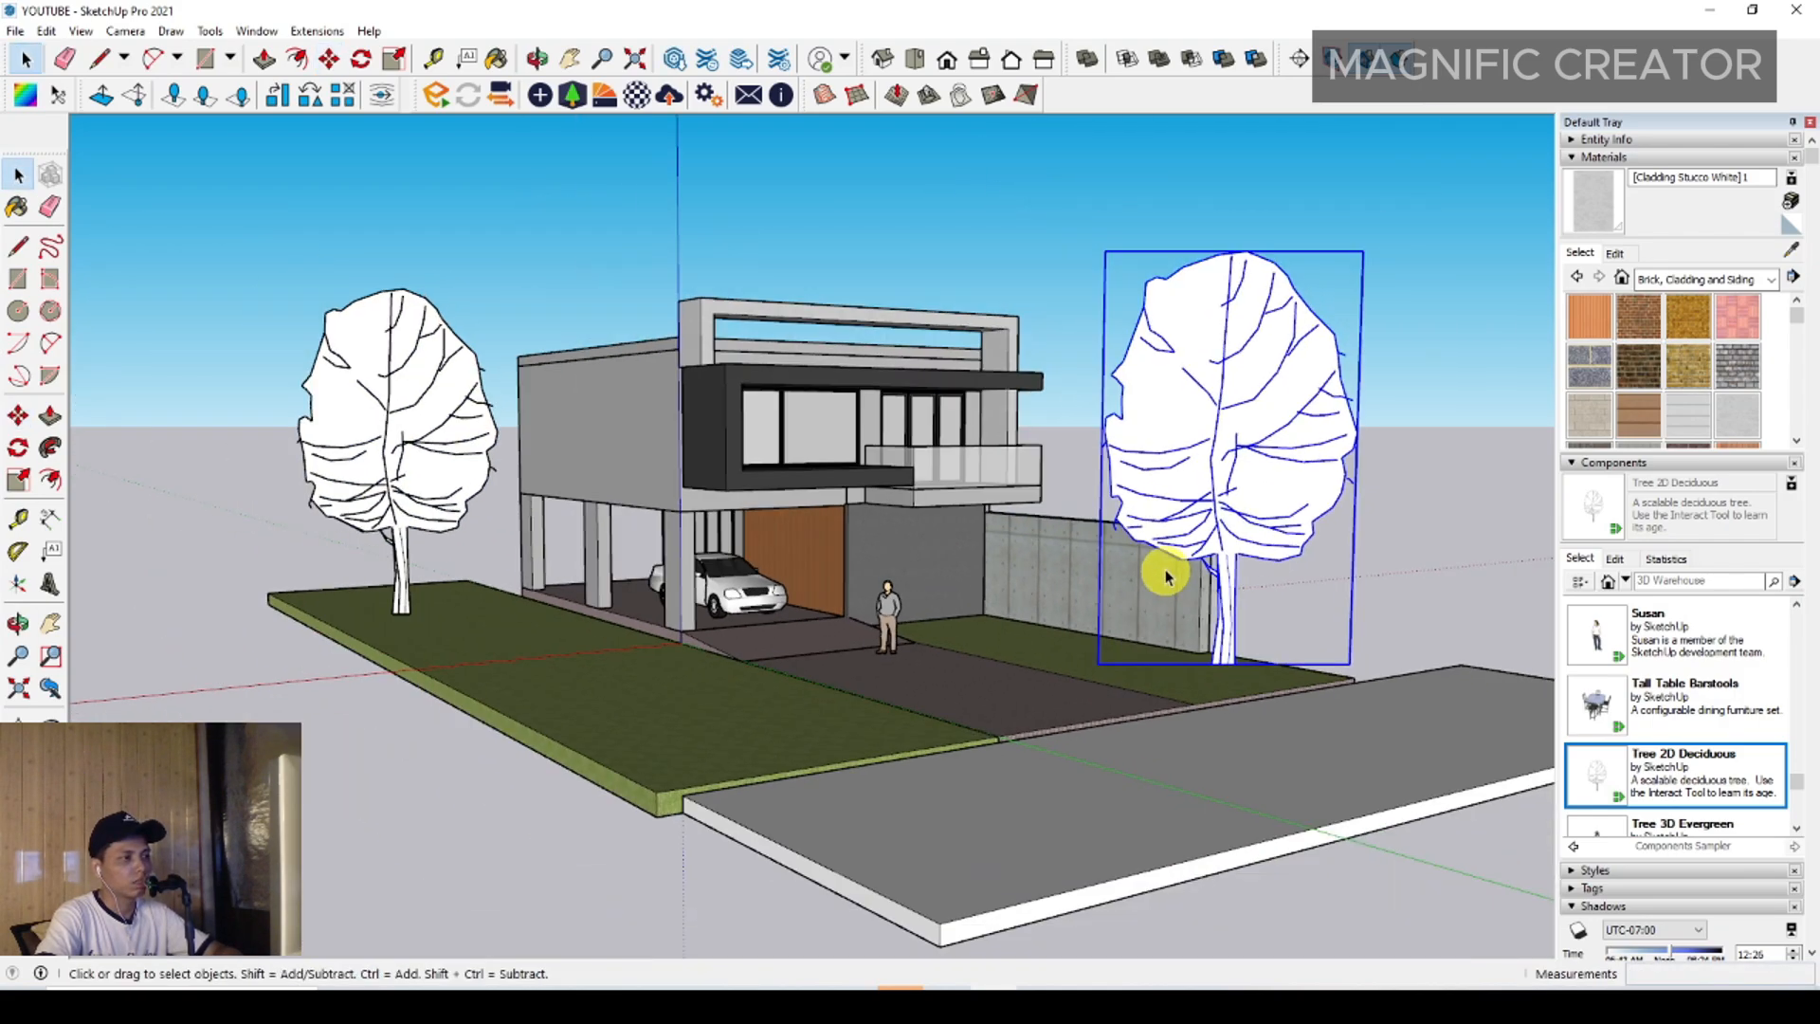
Scale the tree by the garden wall down to about 0.70 along the vertical axis
middle_click_drag(1166, 577, 1252, 407)
scroll(1206, 467, "up", 3)
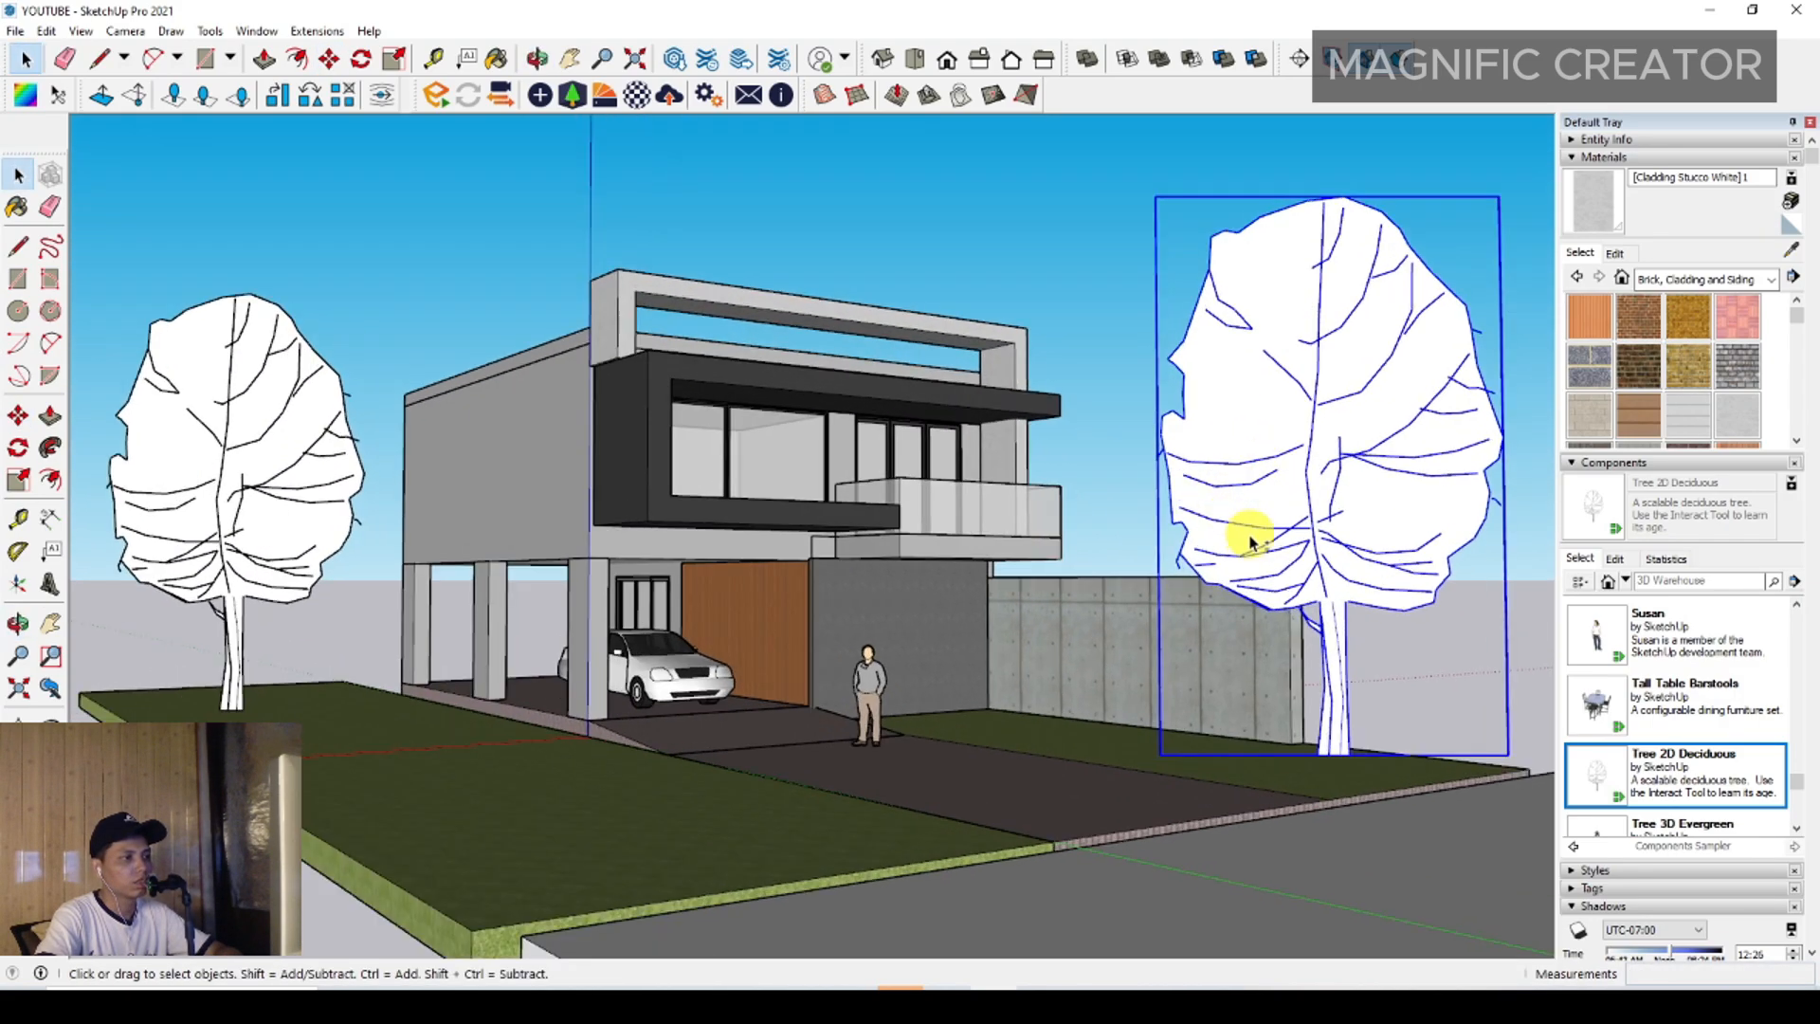
key("s")
left_click_drag(1348, 212, 1345, 325)
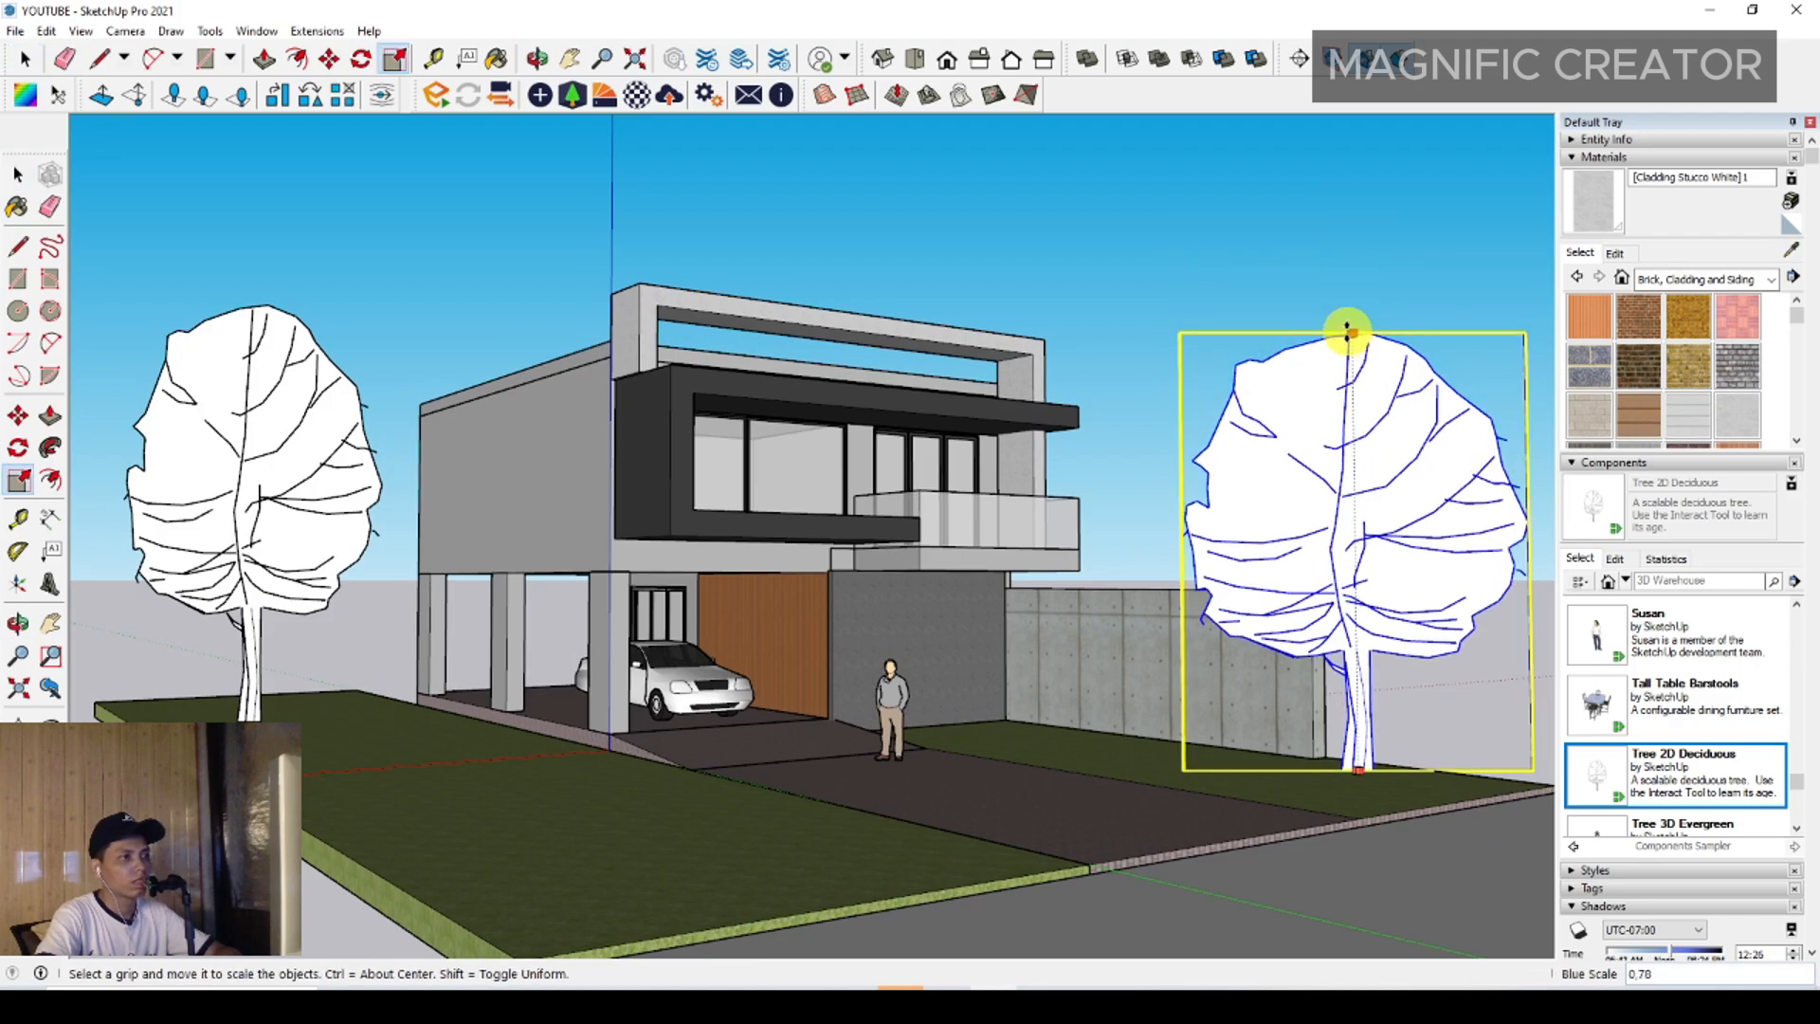
key("space")
Scale down the tree on the carport-side lawn so it stands lower than the house
left_click(277, 406)
key("s")
left_click_drag(254, 304, 276, 442)
key("space")
scroll(915, 590, "up", 2)
middle_click_drag(919, 590, 932, 587, "shift")
scroll(925, 564, "down", 2)
Scale the tree by the garden wall down further from its top and deselect it
left_click(1381, 385)
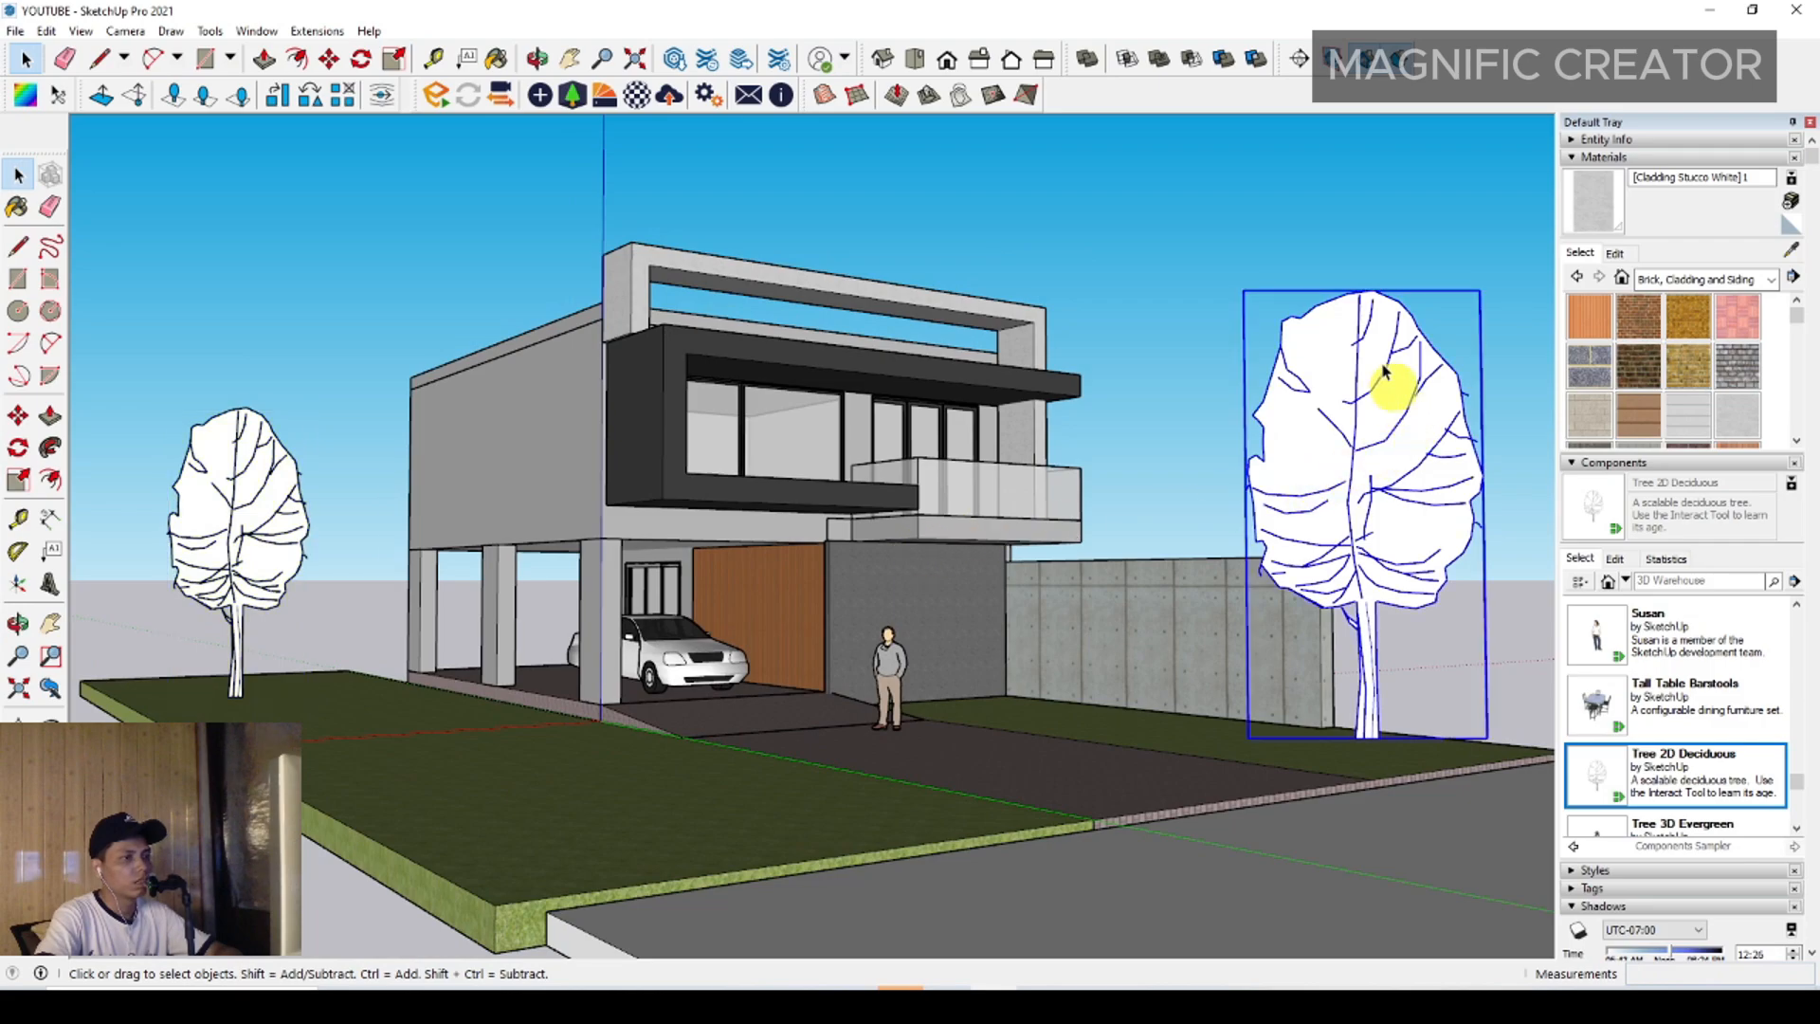
key("s")
left_click_drag(1362, 295, 1359, 356)
key("space")
left_click(1228, 370)
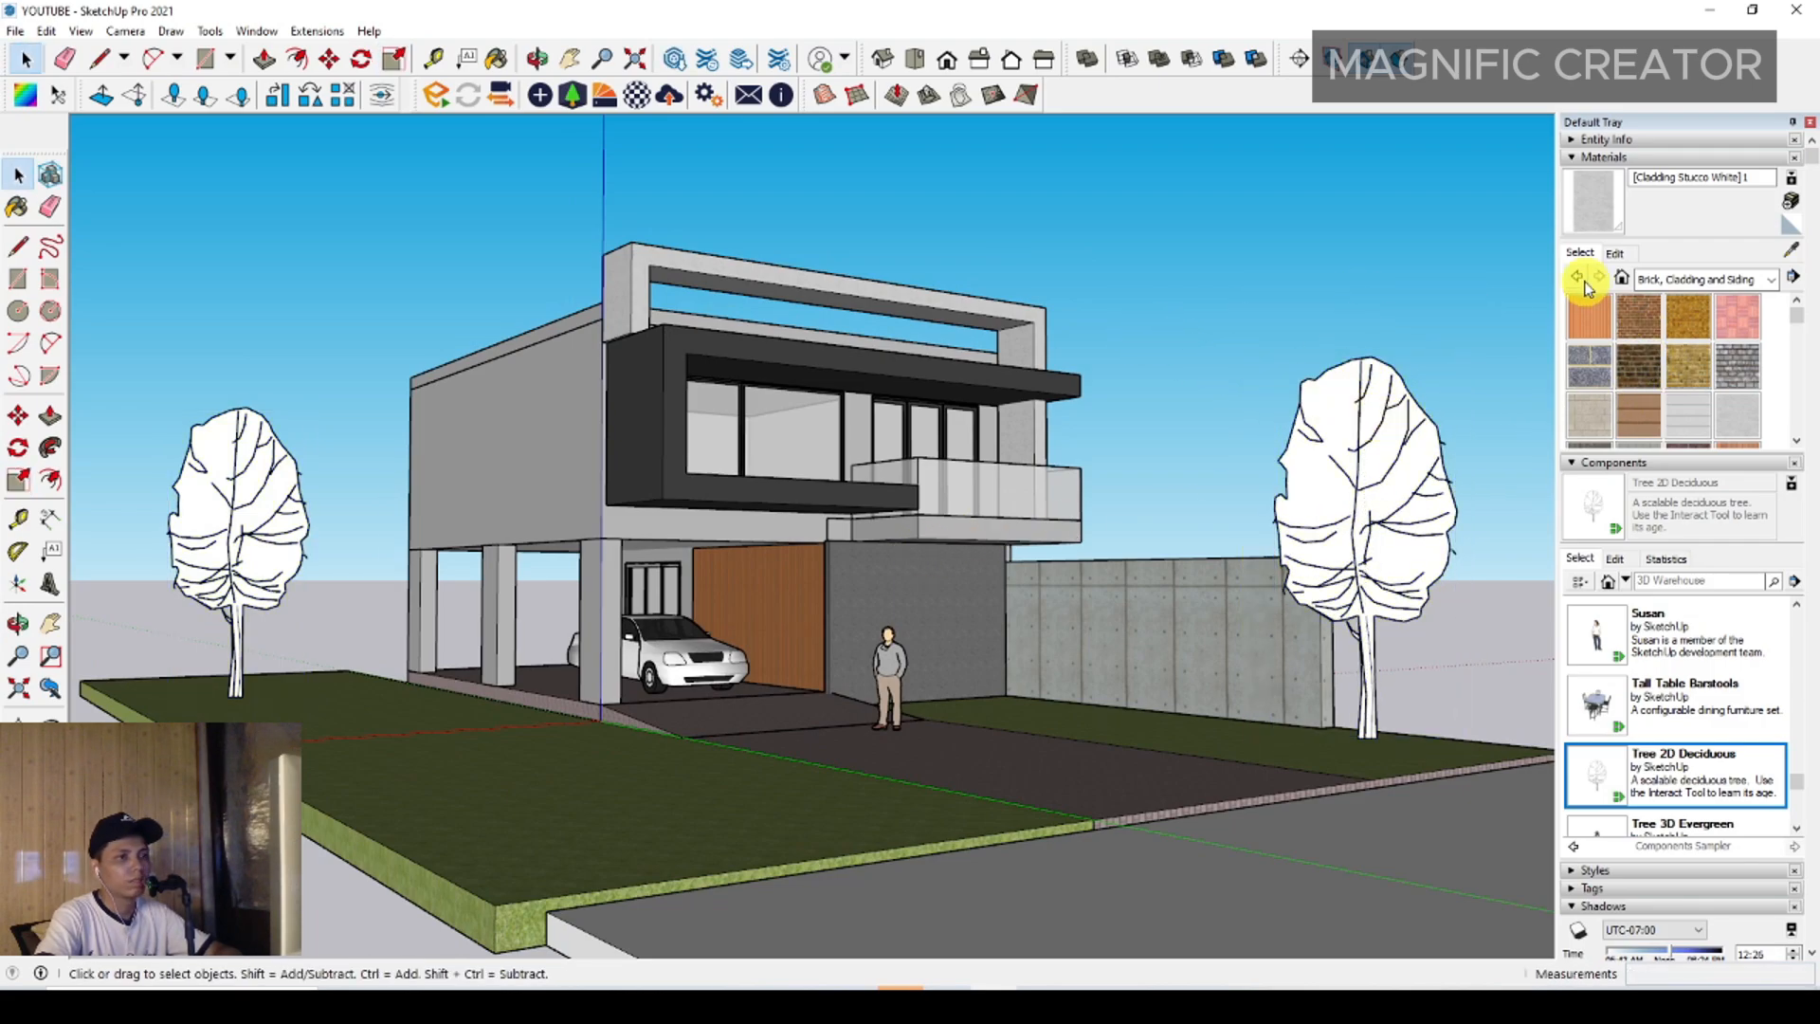
Paint both deciduous trees with the green Color G07 from the Colors material collection
left_click(1773, 280)
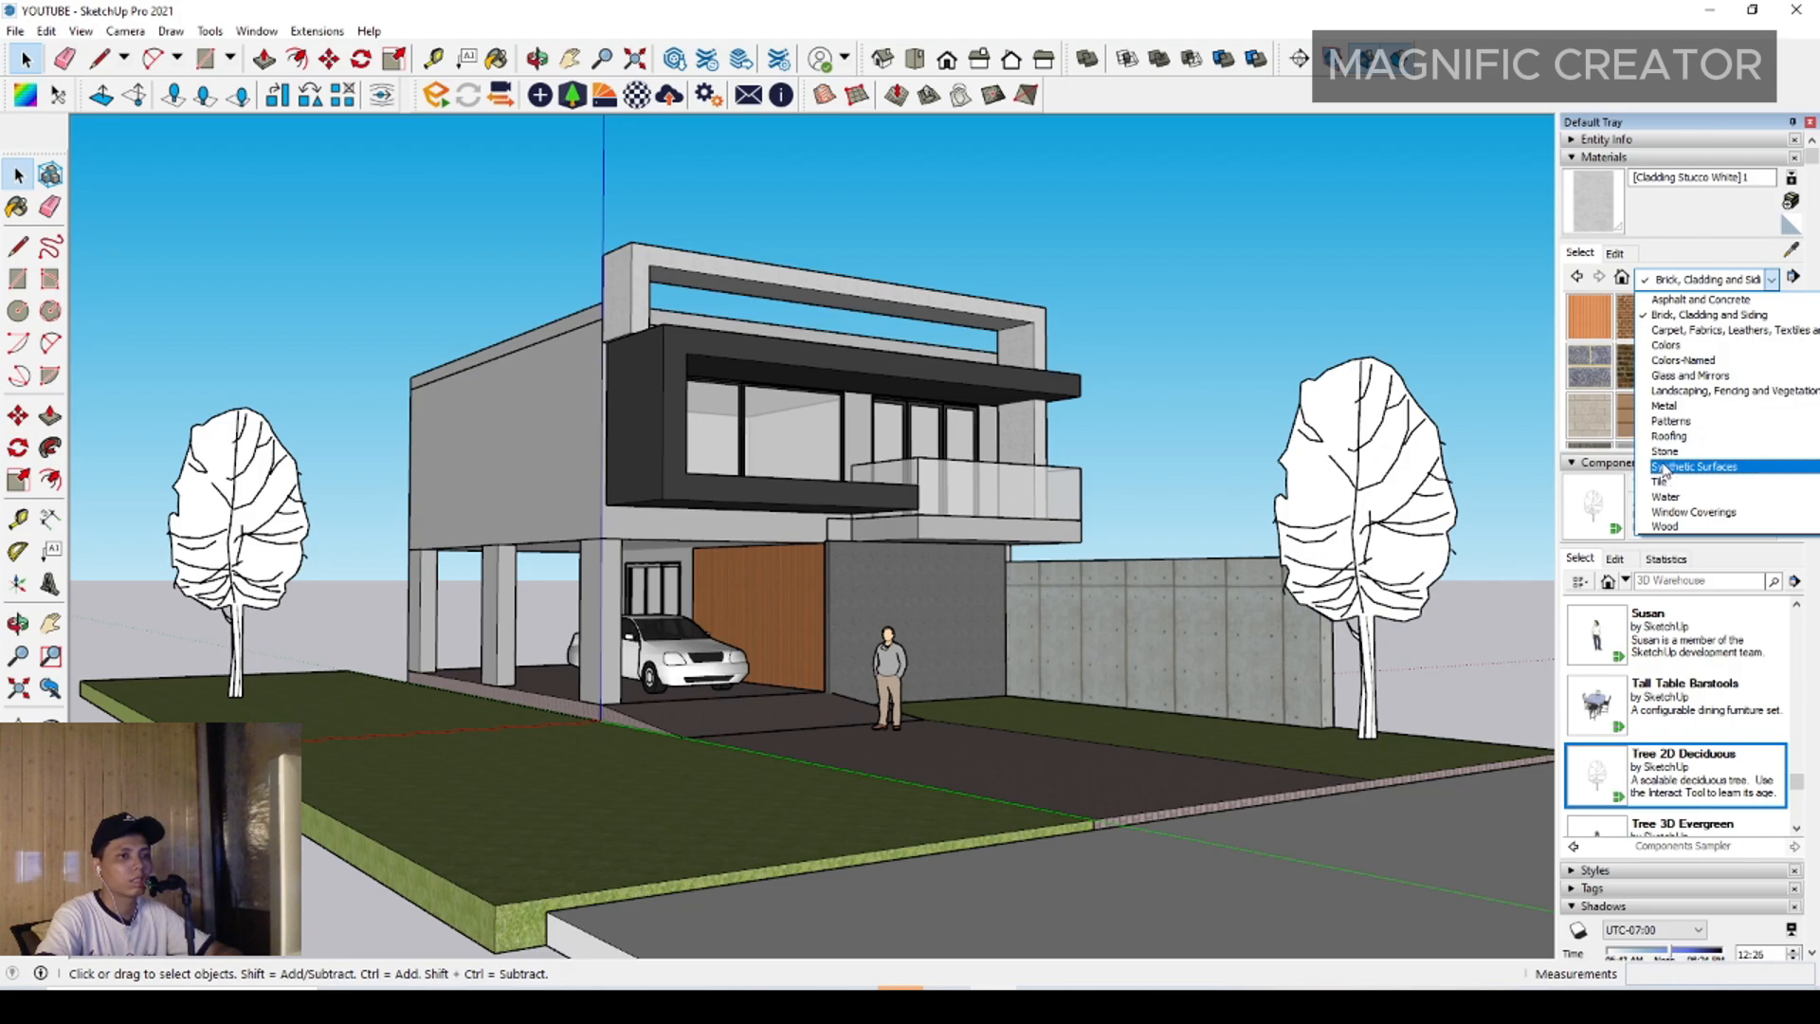
left_click(1661, 347)
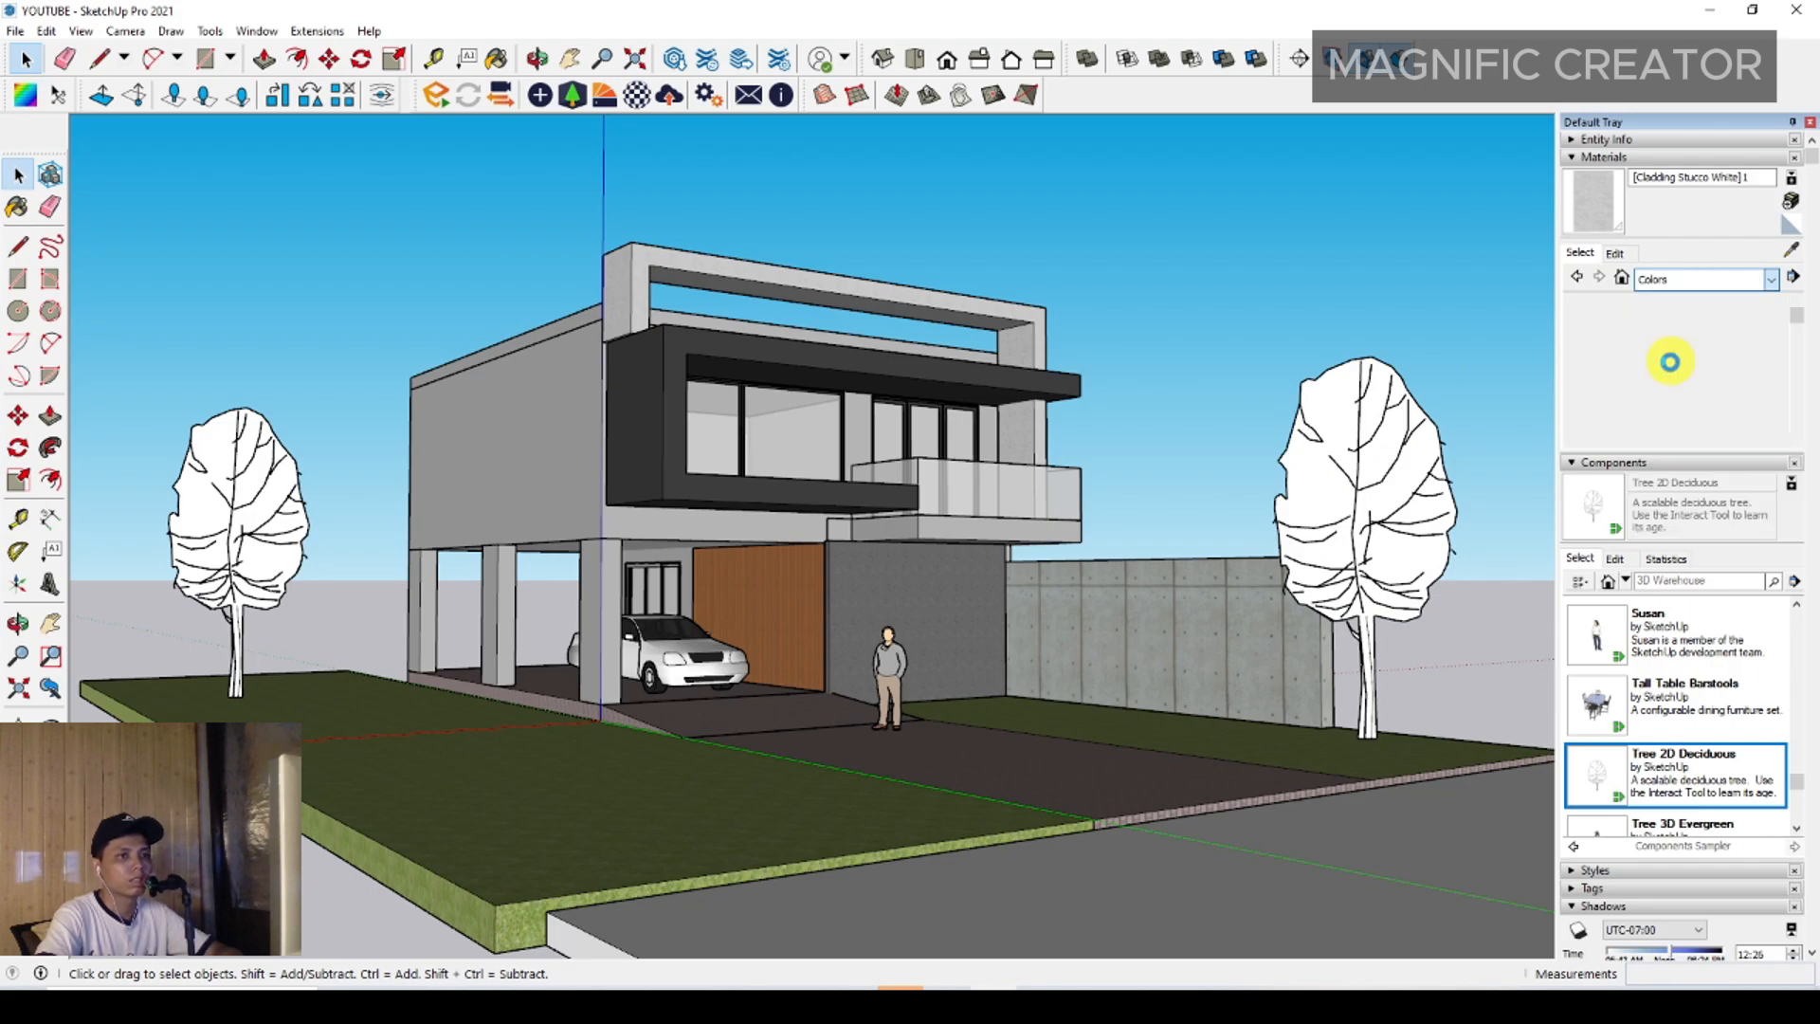
scroll(1684, 363, "down", 8)
scroll(1685, 361, "up", 3)
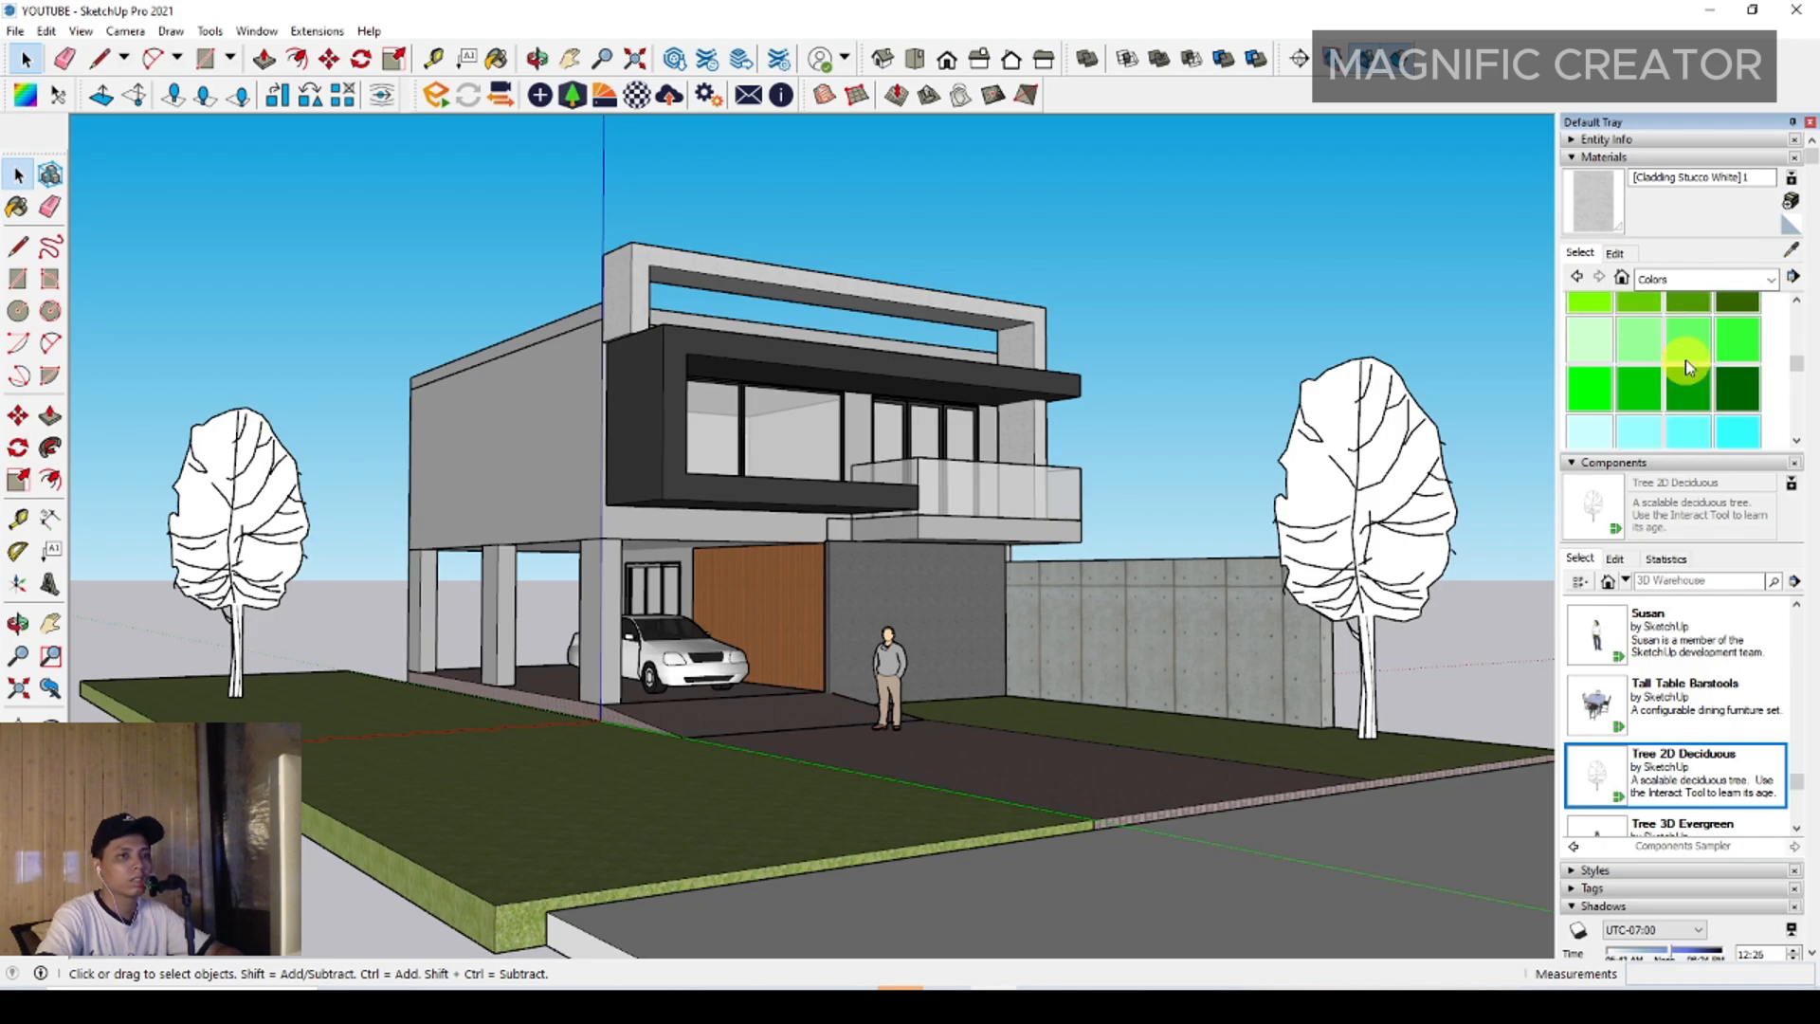
left_click(1688, 369)
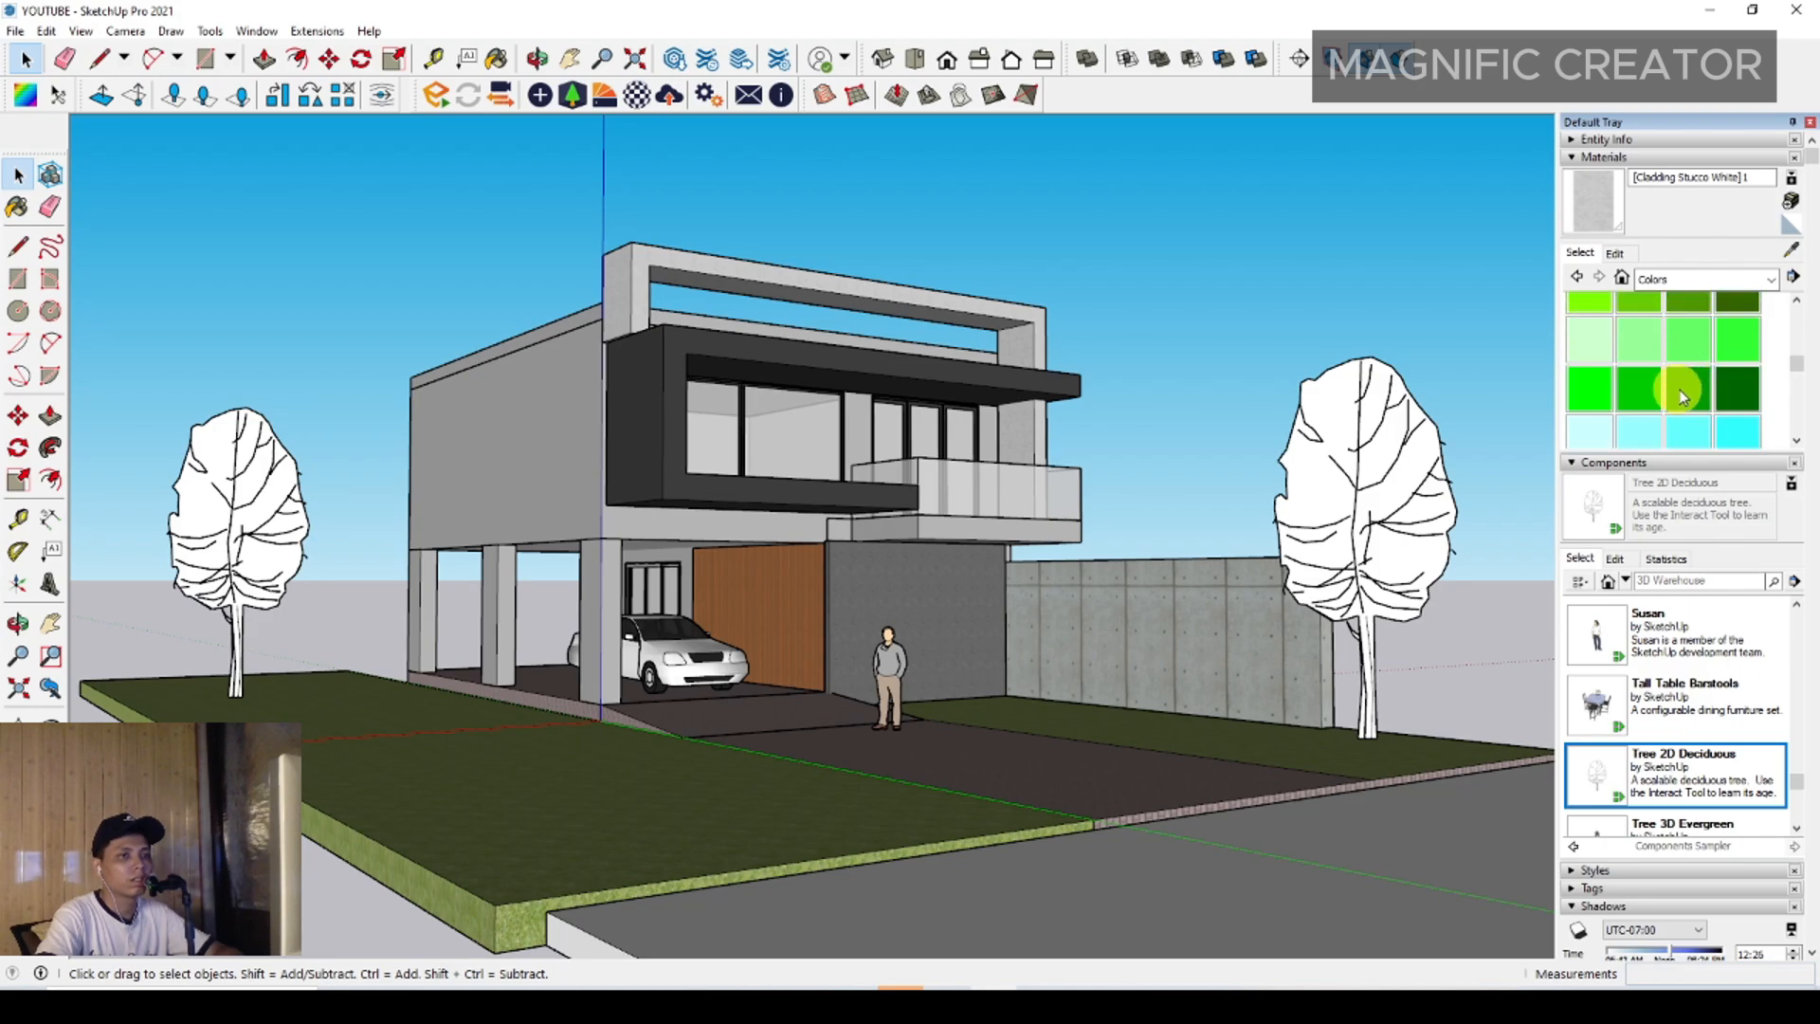
left_click(1332, 442)
left_click(237, 469)
key("space")
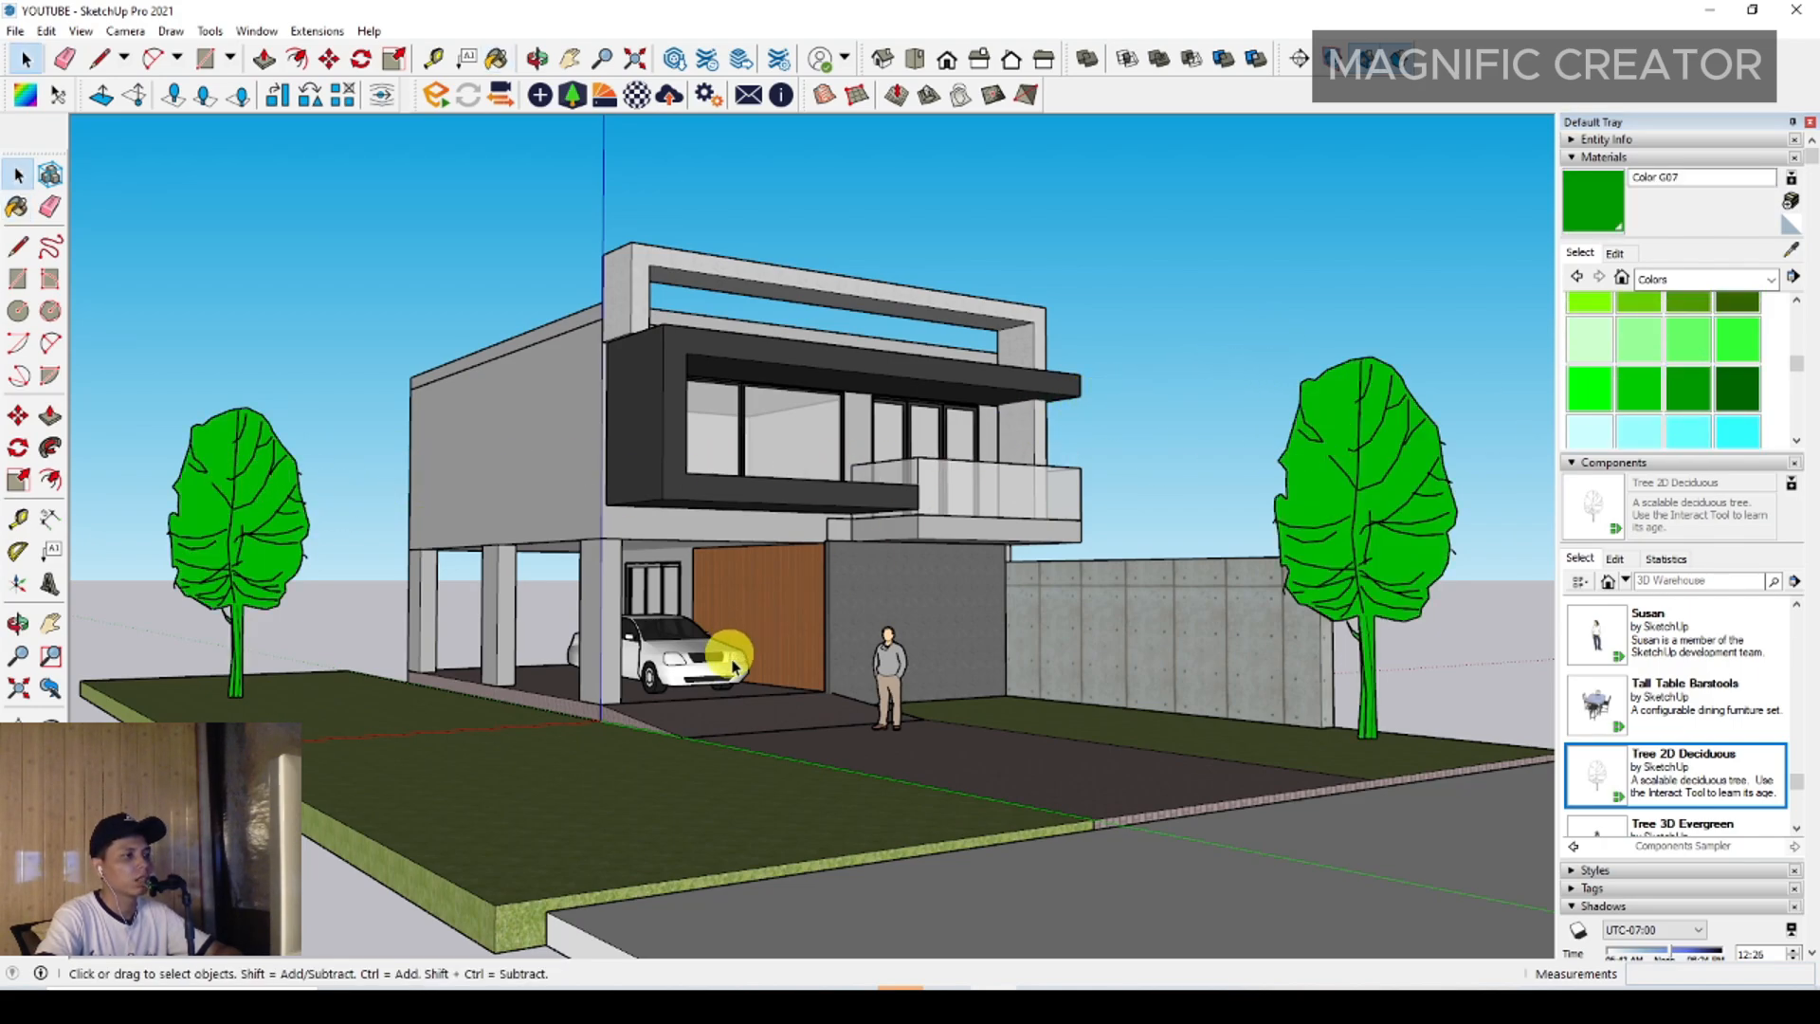
Examine the finished house, driveway, garden wall and trees from several eye-level and raised front angles
middle_click_drag(733, 666, 982, 510)
scroll(907, 577, "up", 2)
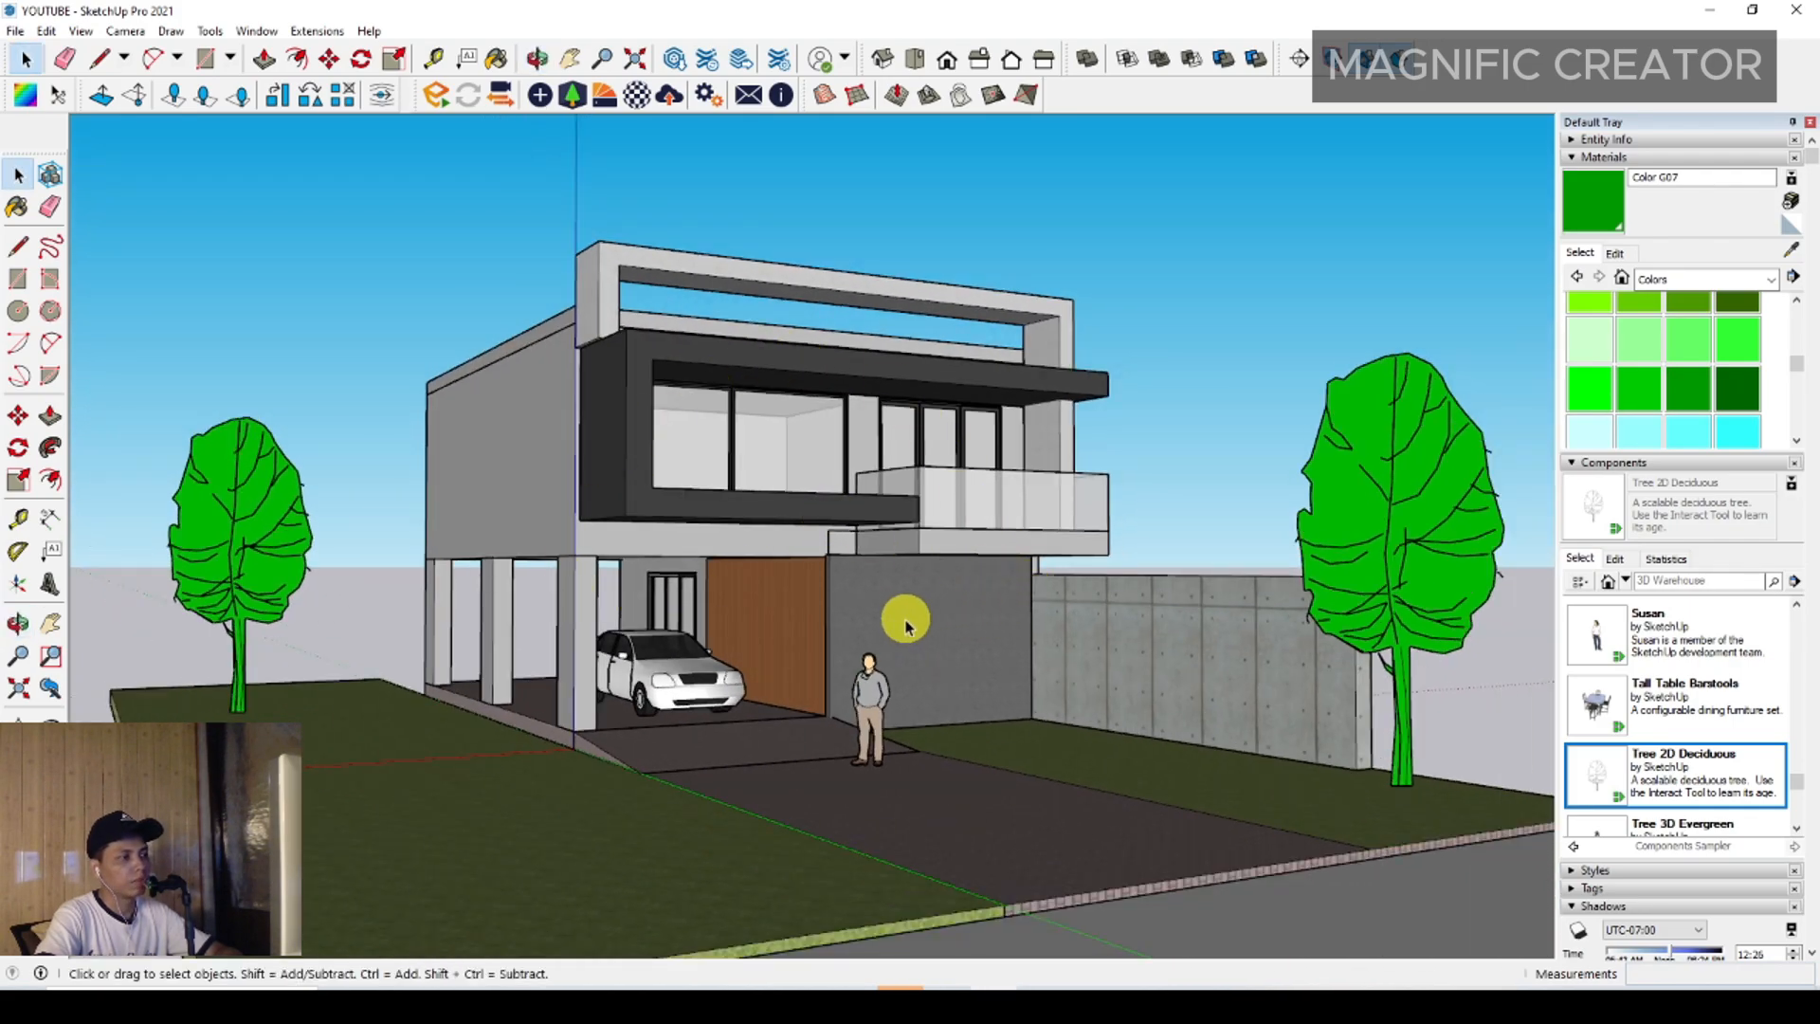
middle_click_drag(905, 625, 949, 670)
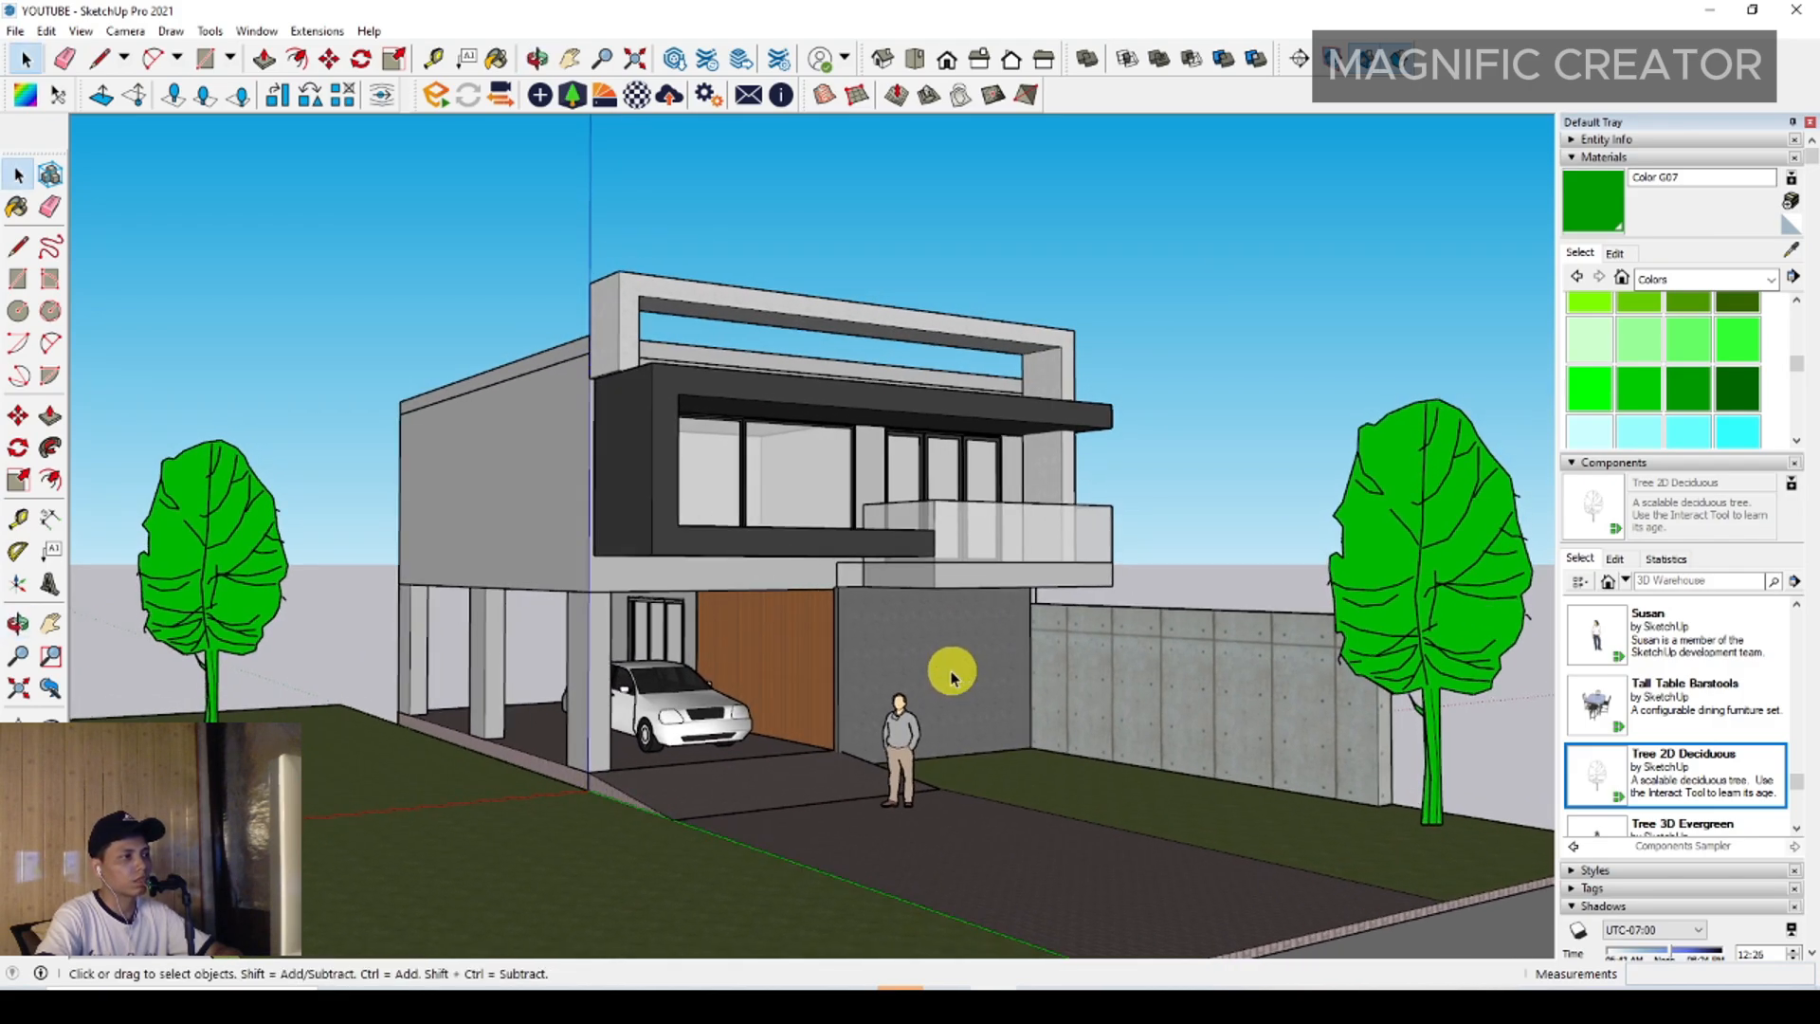
middle_click_drag(952, 676, 808, 697)
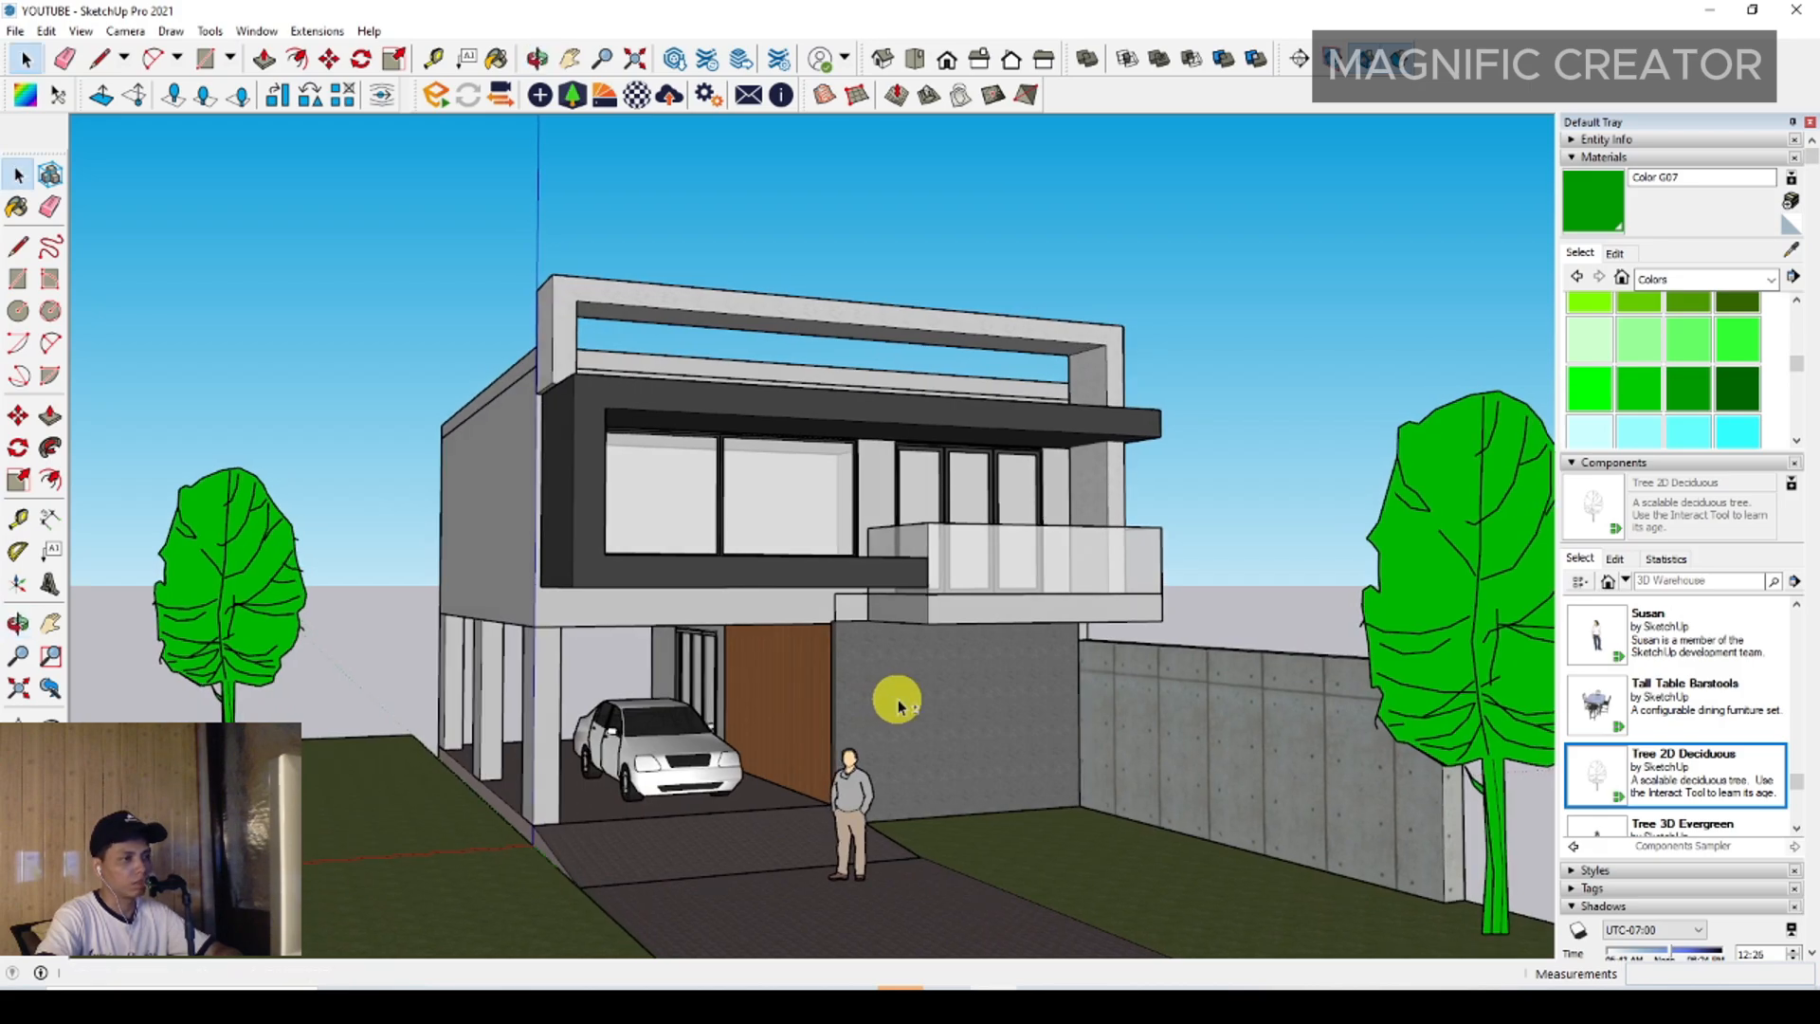
middle_click_drag(881, 665, 903, 744)
middle_click_drag(951, 738, 976, 812)
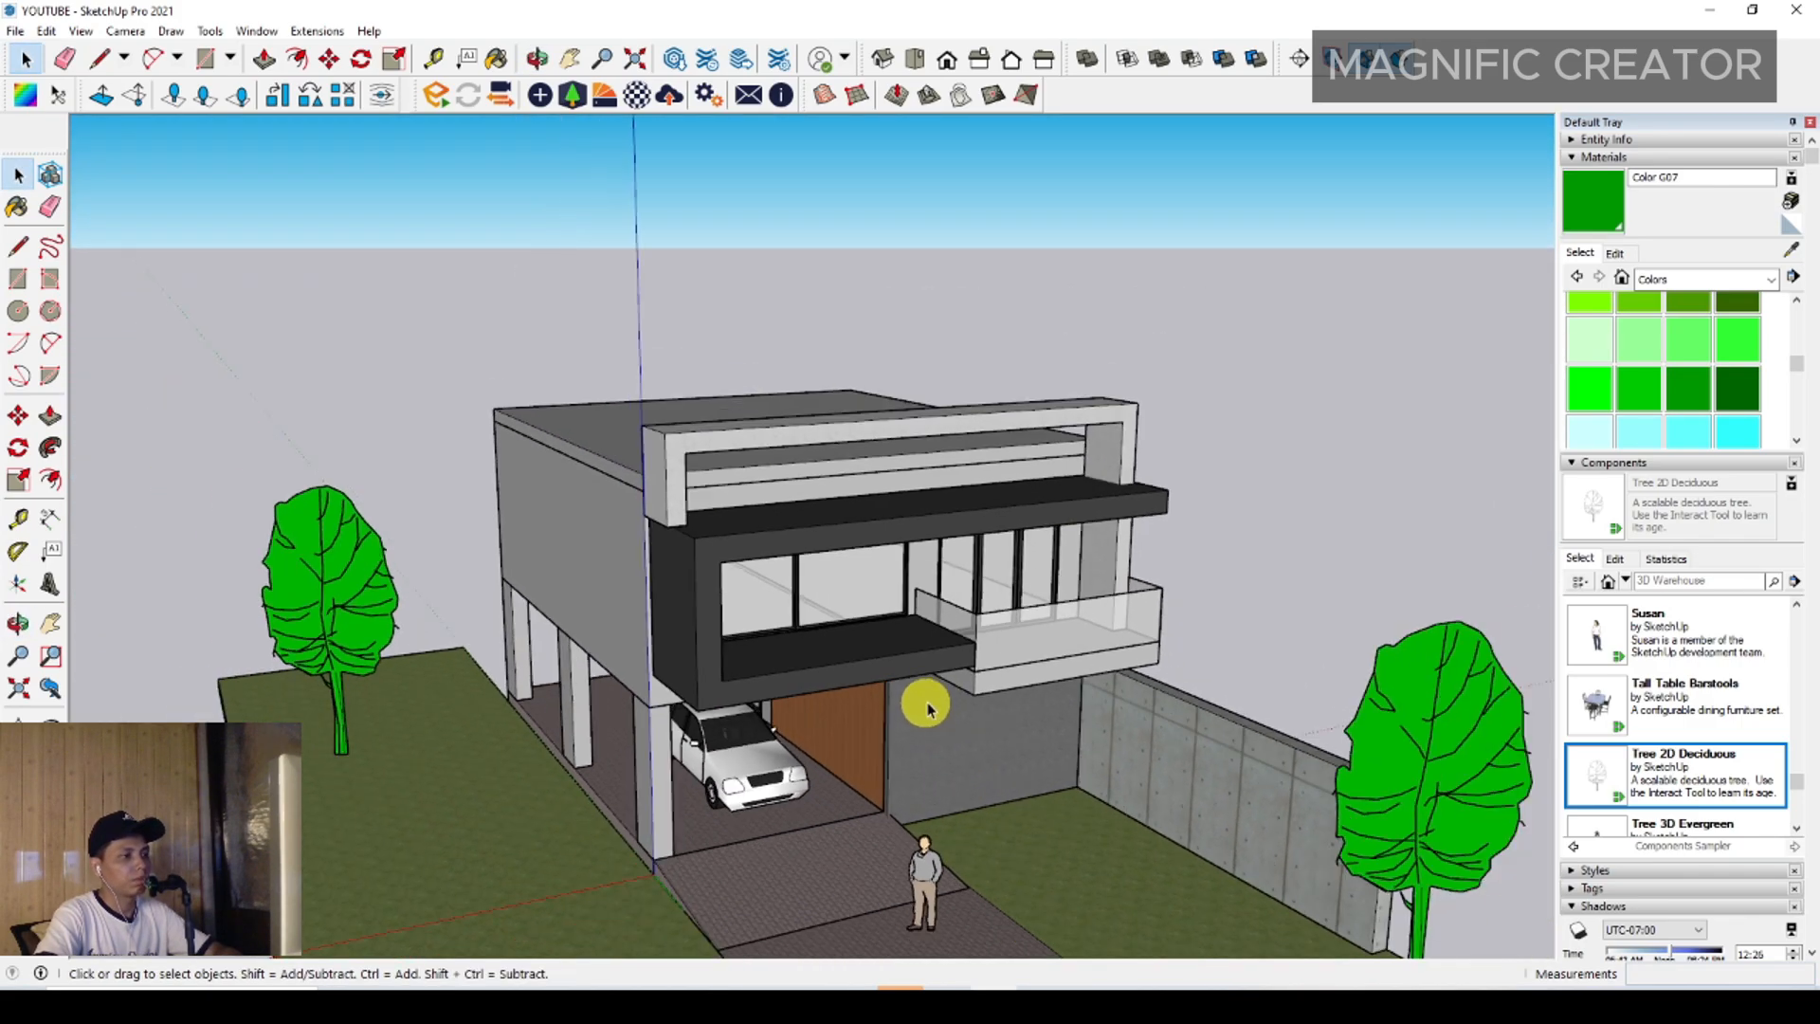
middle_click_drag(928, 708, 820, 527)
middle_click_drag(863, 585, 724, 699)
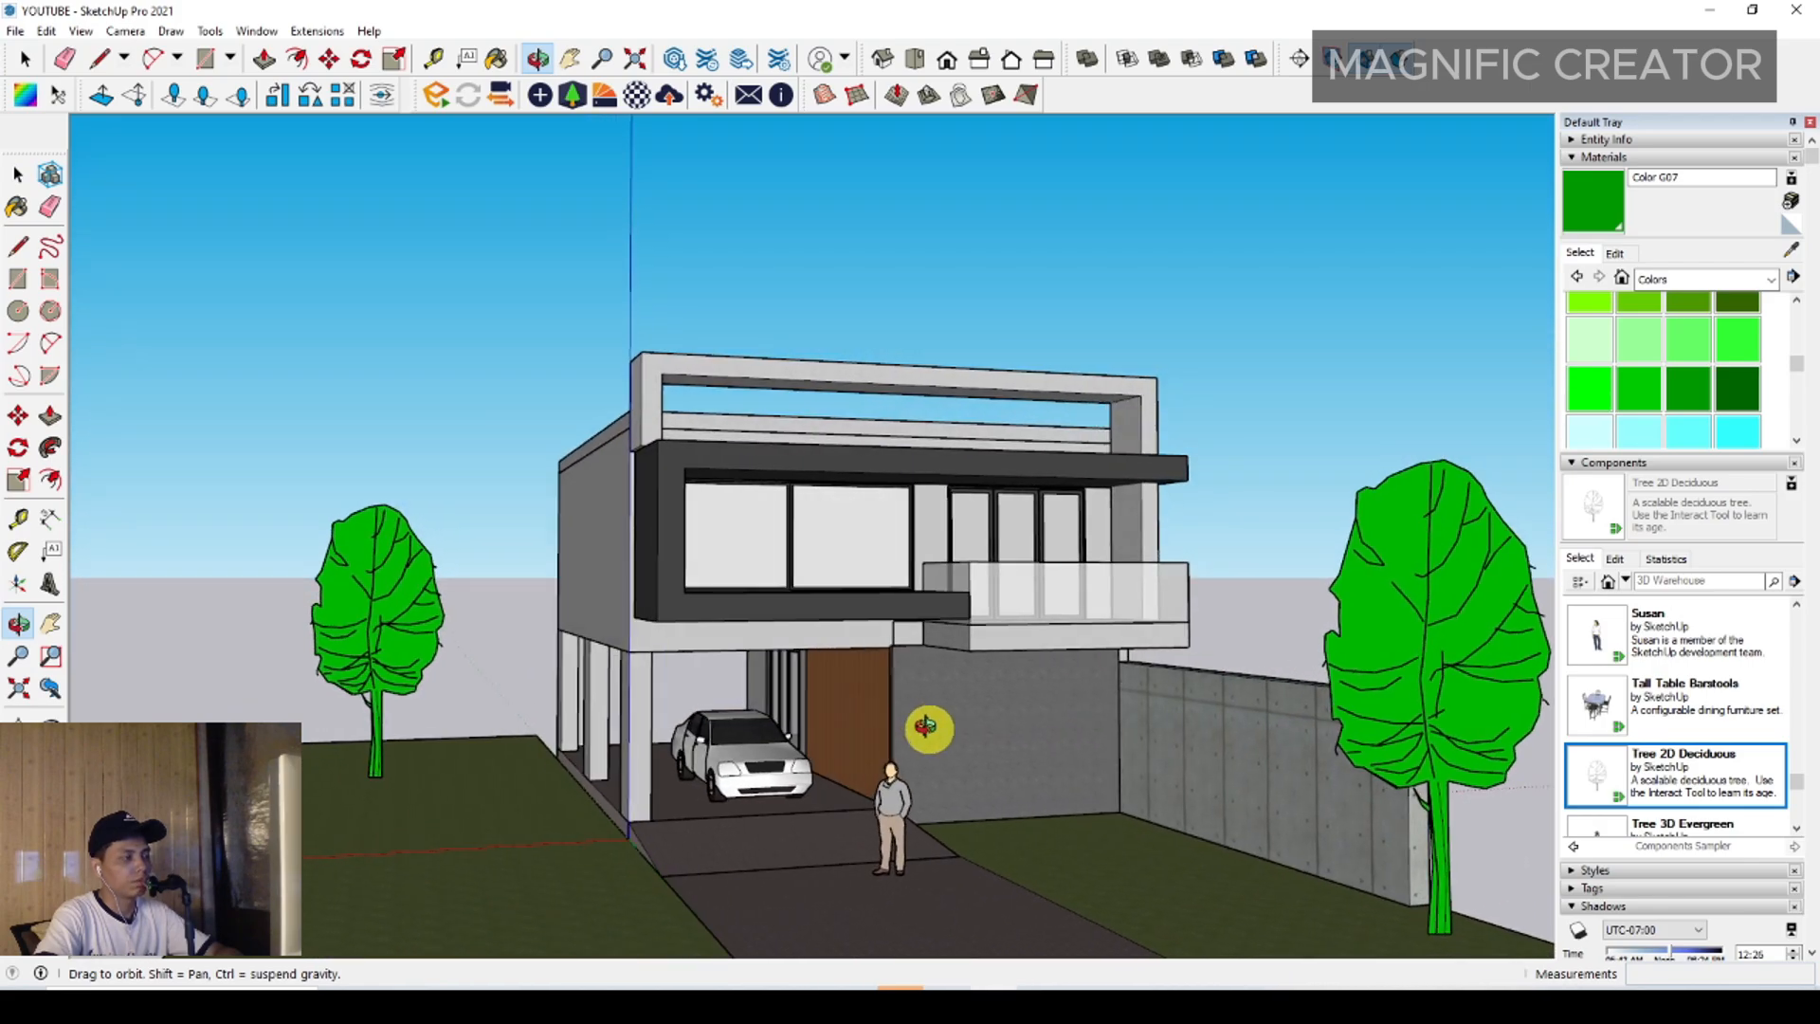